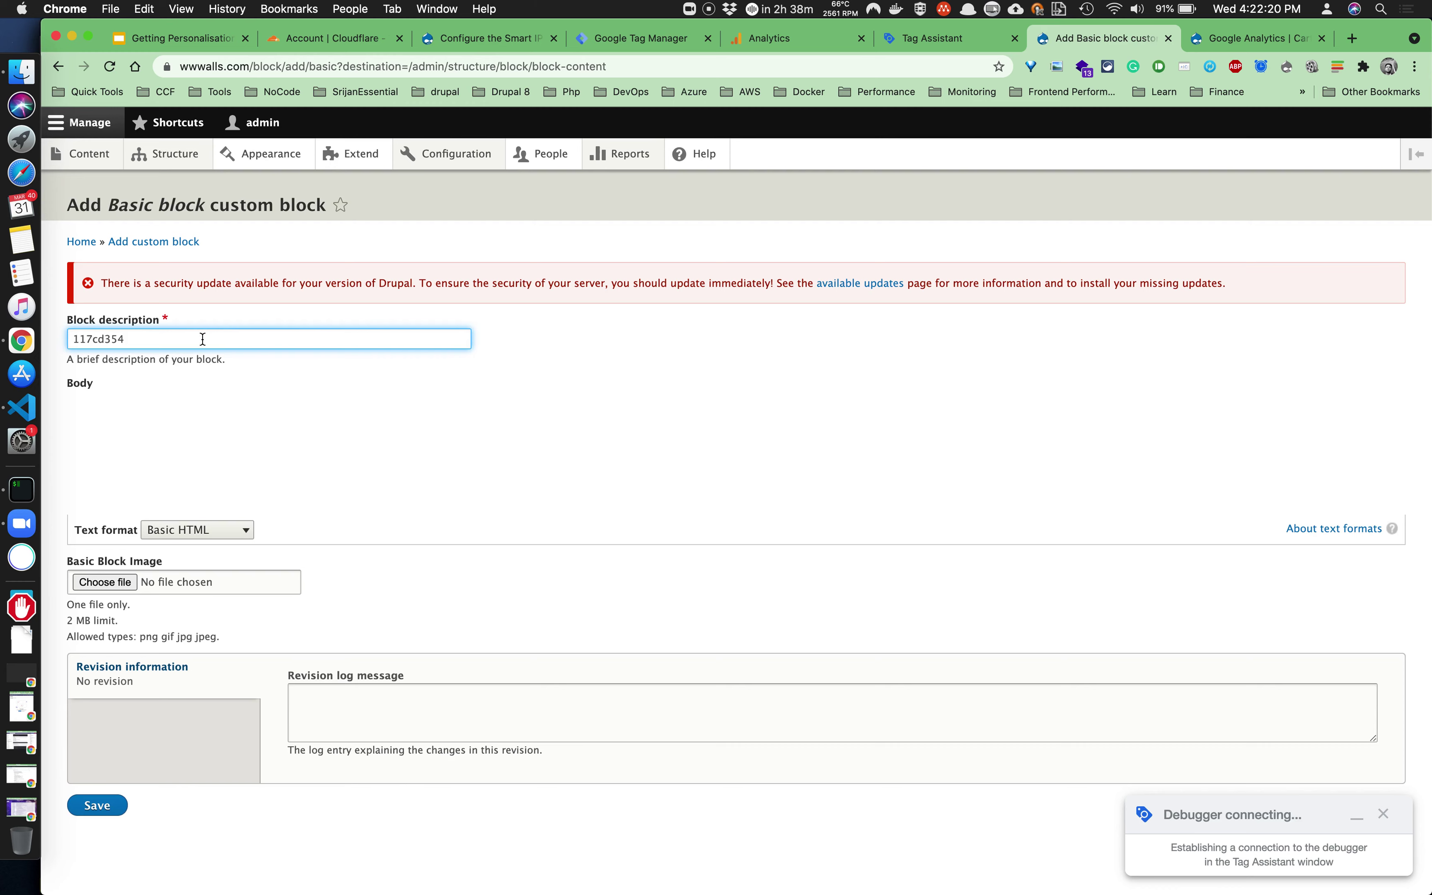
Set the custom block's description to "SB UID cookie Block".
{"action": "key", "text": "super+a"}
{"action": "type", "text": "SB"}
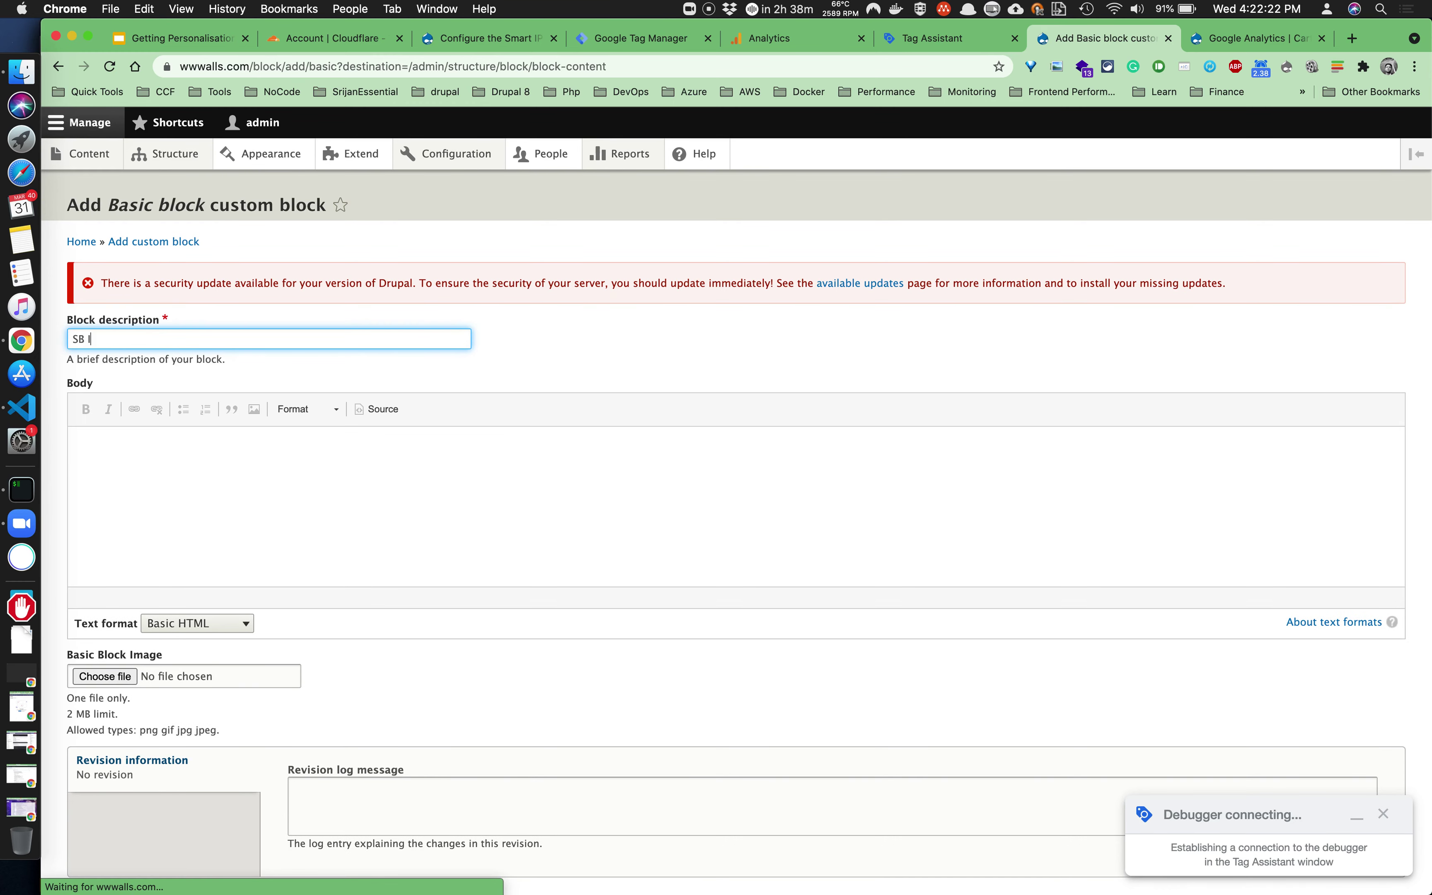
{"action": "type", "text": " UID cookie Block"}
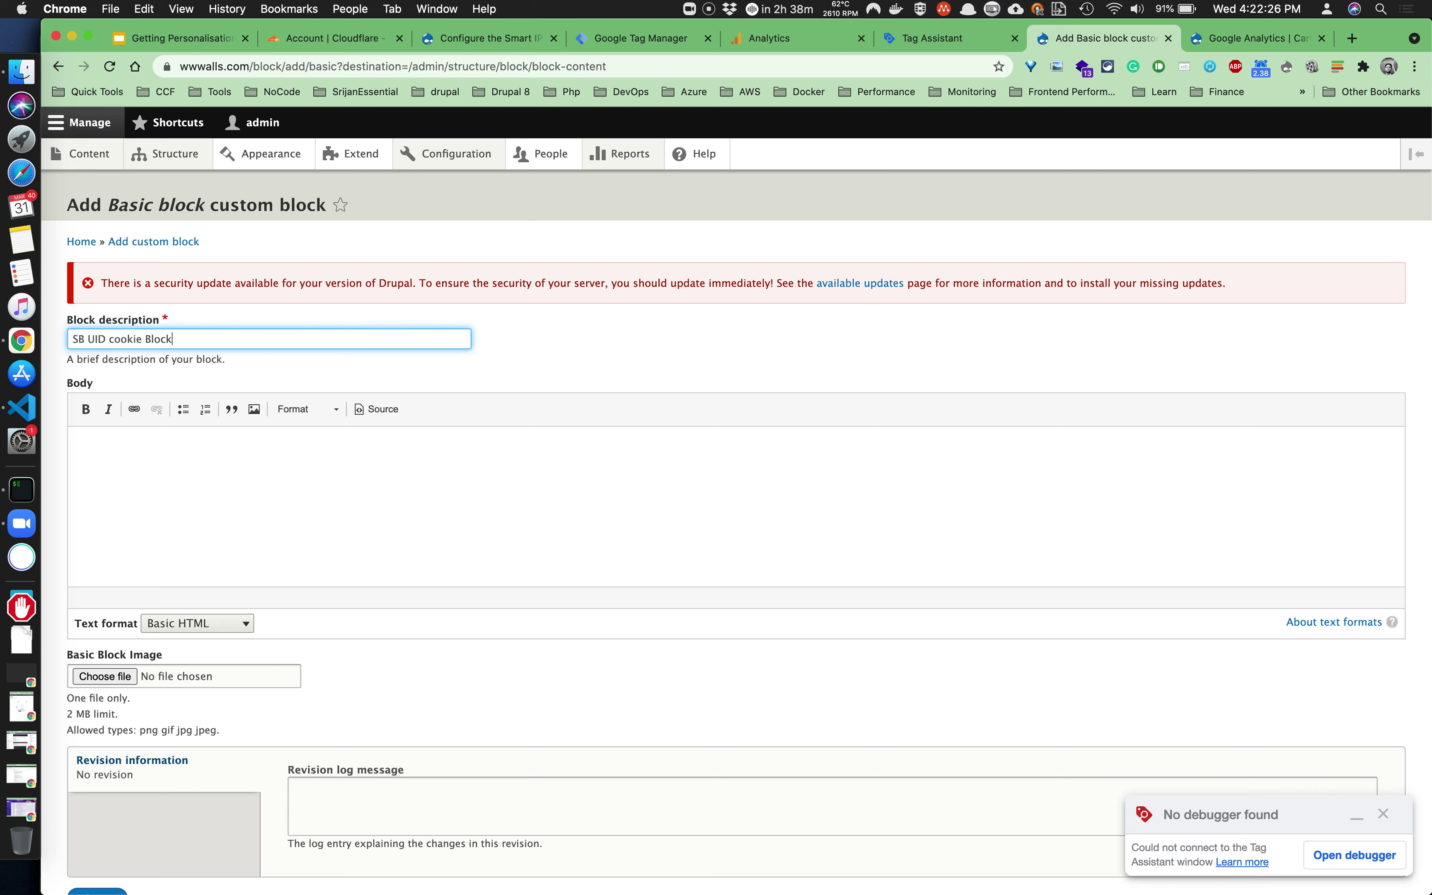
{"action": "key", "text": "Tab"}
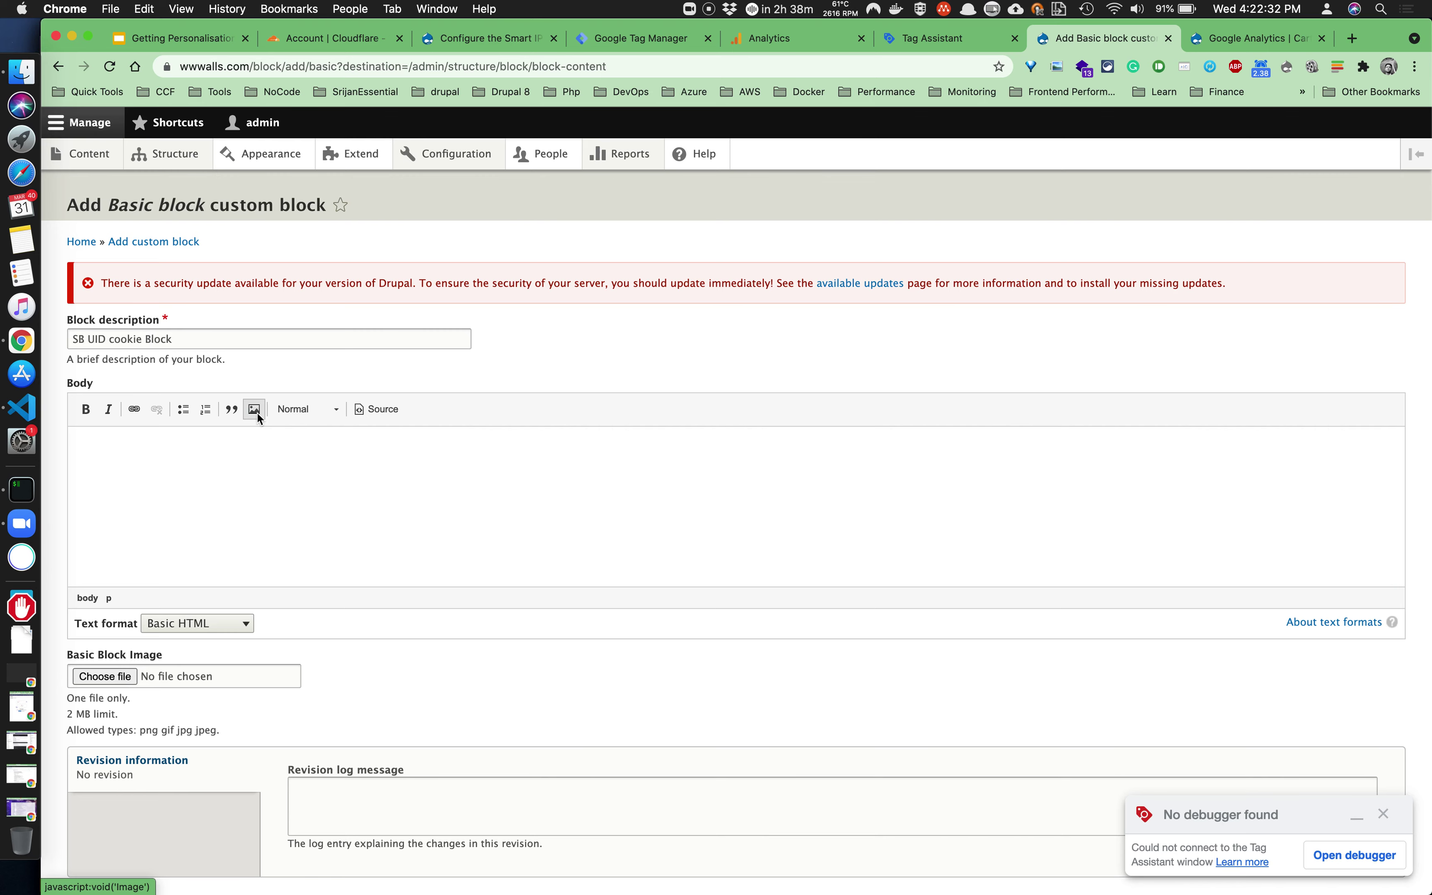
Preview candidate pictures from the DrupalCon-North-America folder and upload shin-chan.jpeg as an image for the block body.
{"action": "left_click", "coordinate": [255, 411]}
{"action": "left_click", "coordinate": [583, 431]}
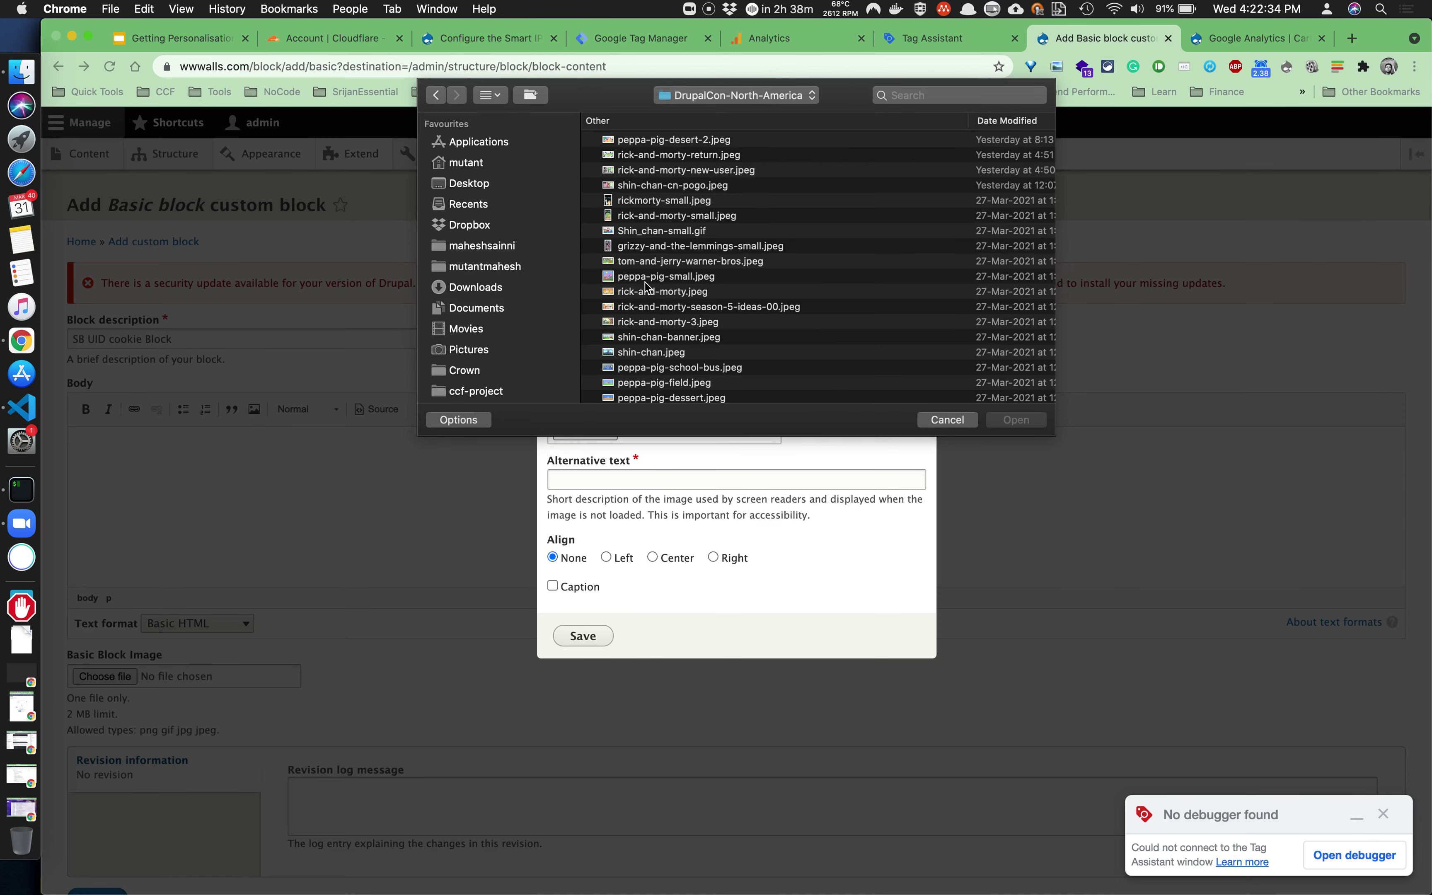
{"action": "left_click", "coordinate": [640, 202]}
{"action": "key", "text": "space"}
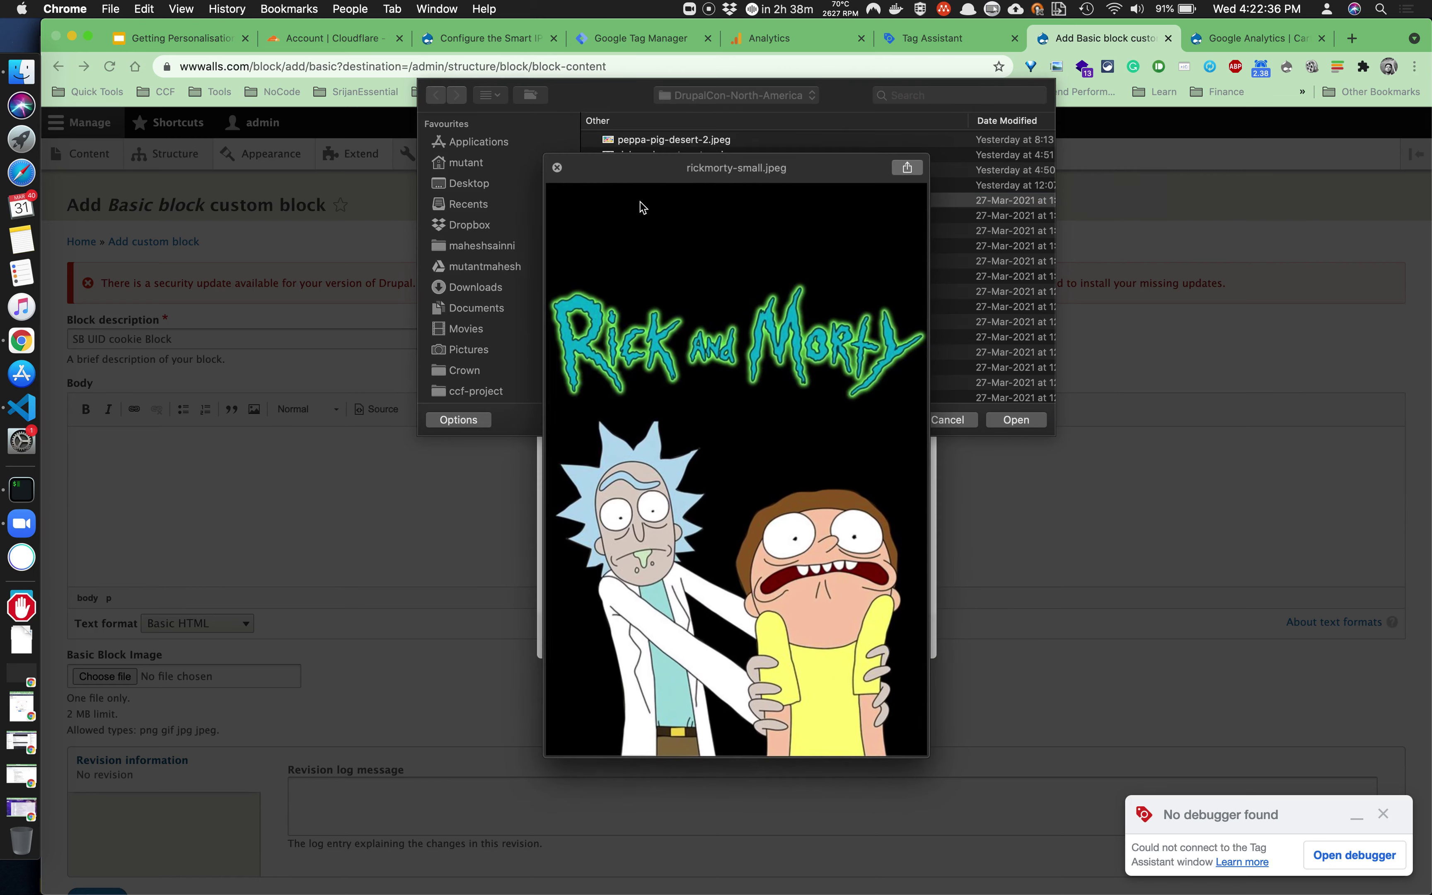
{"action": "key", "text": "space"}
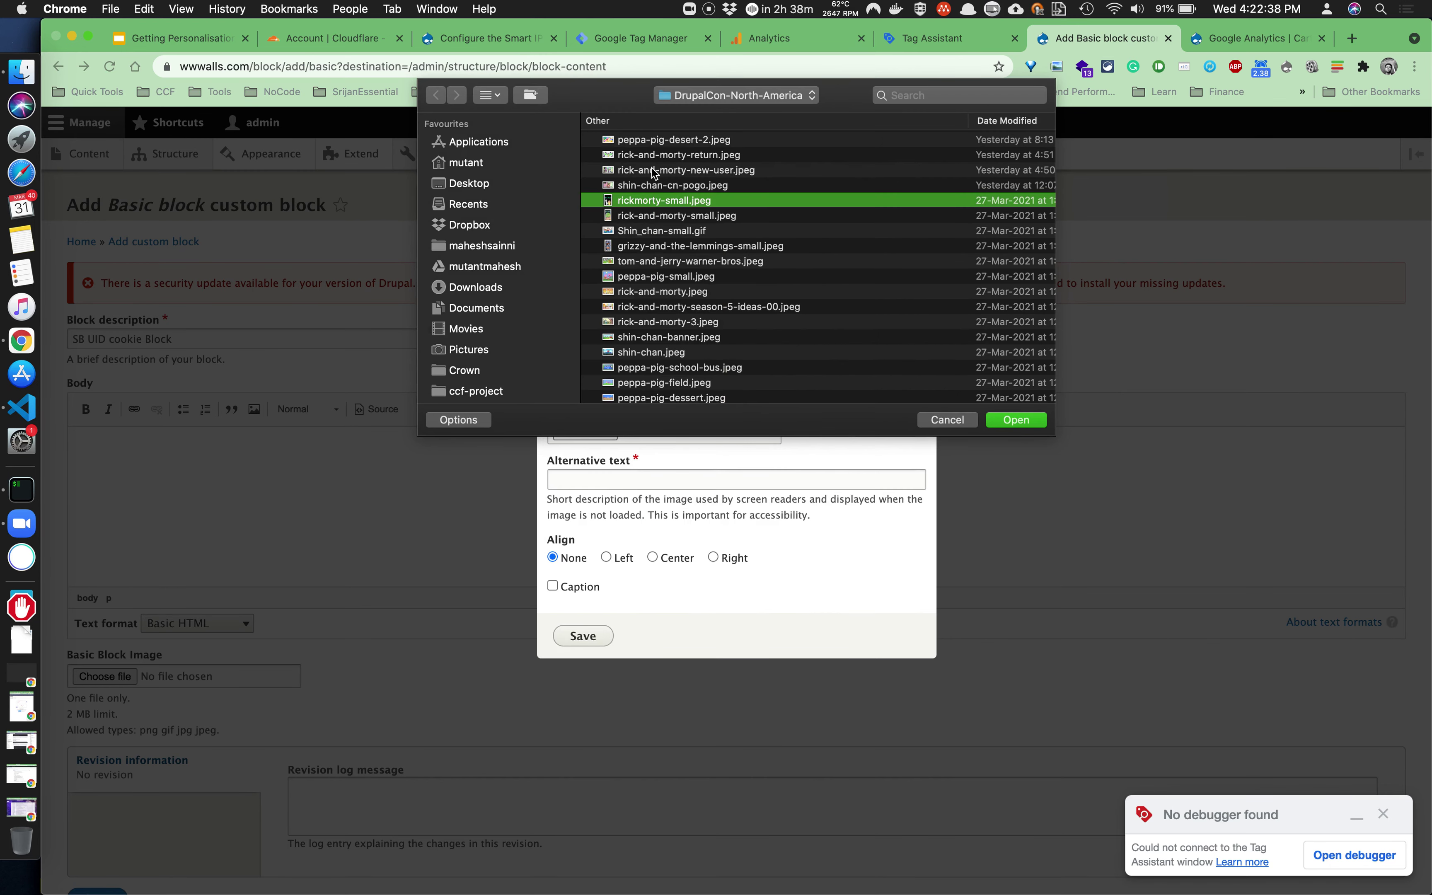
{"action": "scroll", "coordinate": [661, 220], "scroll_direction": "down", "scroll_amount": 3}
{"action": "left_click", "coordinate": [659, 232]}
{"action": "key", "text": "space"}
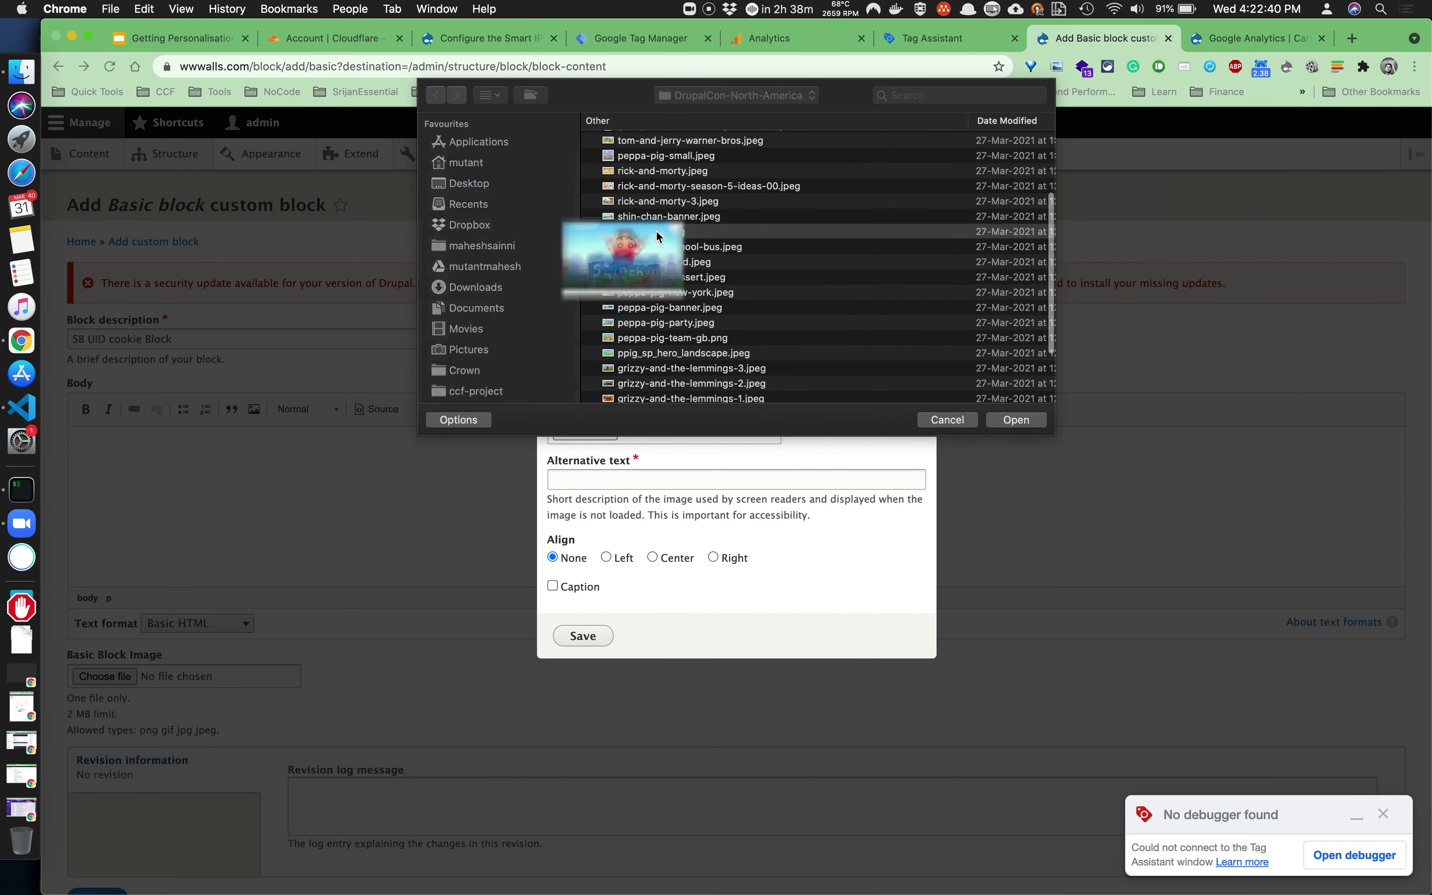
{"action": "key", "text": "space"}
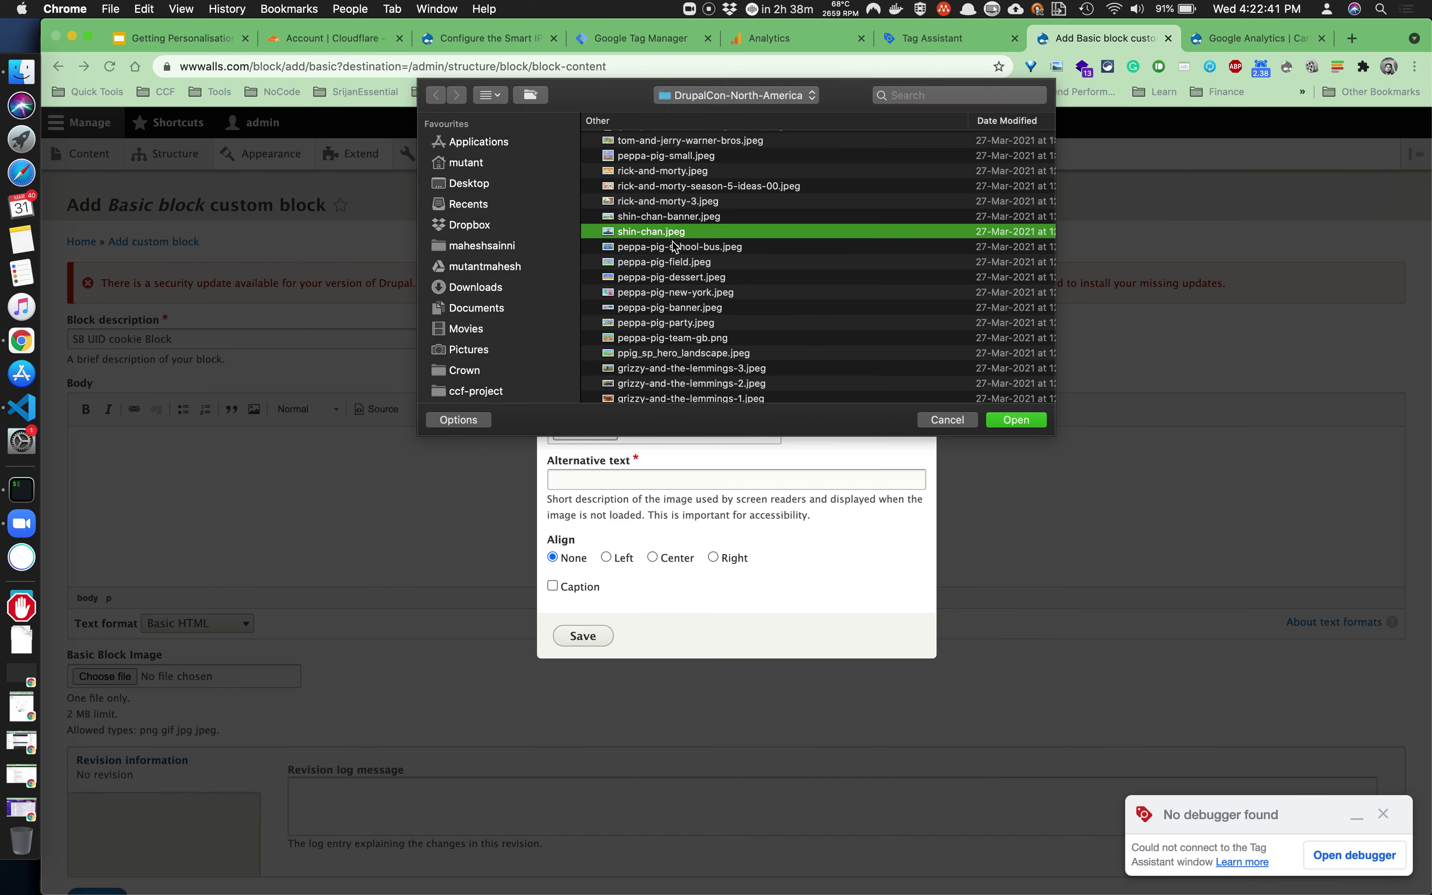
{"action": "left_click", "coordinate": [1005, 422]}
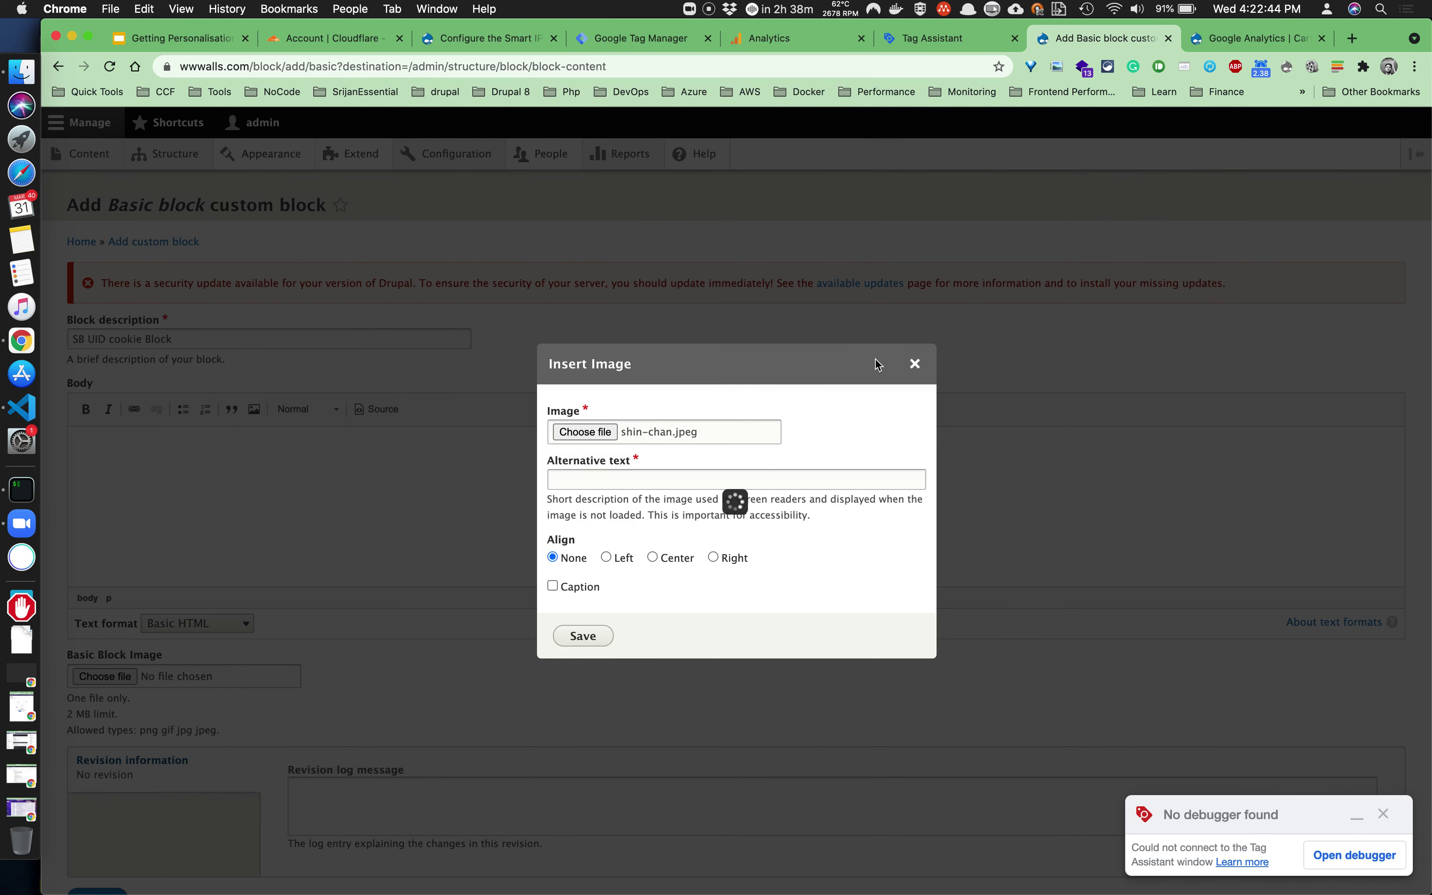
Give the uploaded image the alternative text "Shin chan" and insert it into the block body.
{"action": "left_click", "coordinate": [600, 481]}
{"action": "type", "text": "S"}
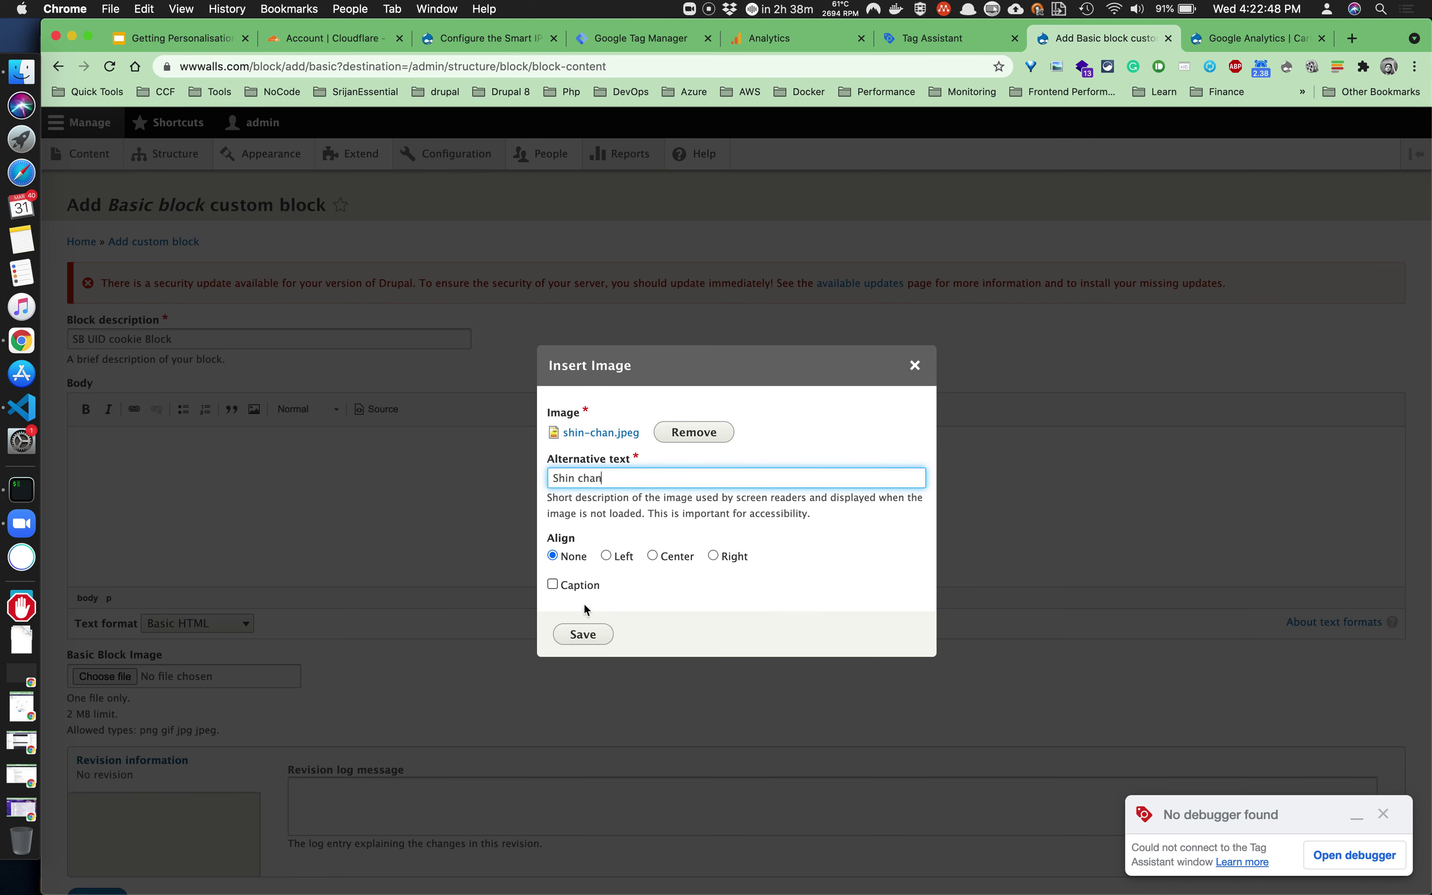
{"action": "type", "text": "hin chan"}
{"action": "left_click", "coordinate": [583, 634]}
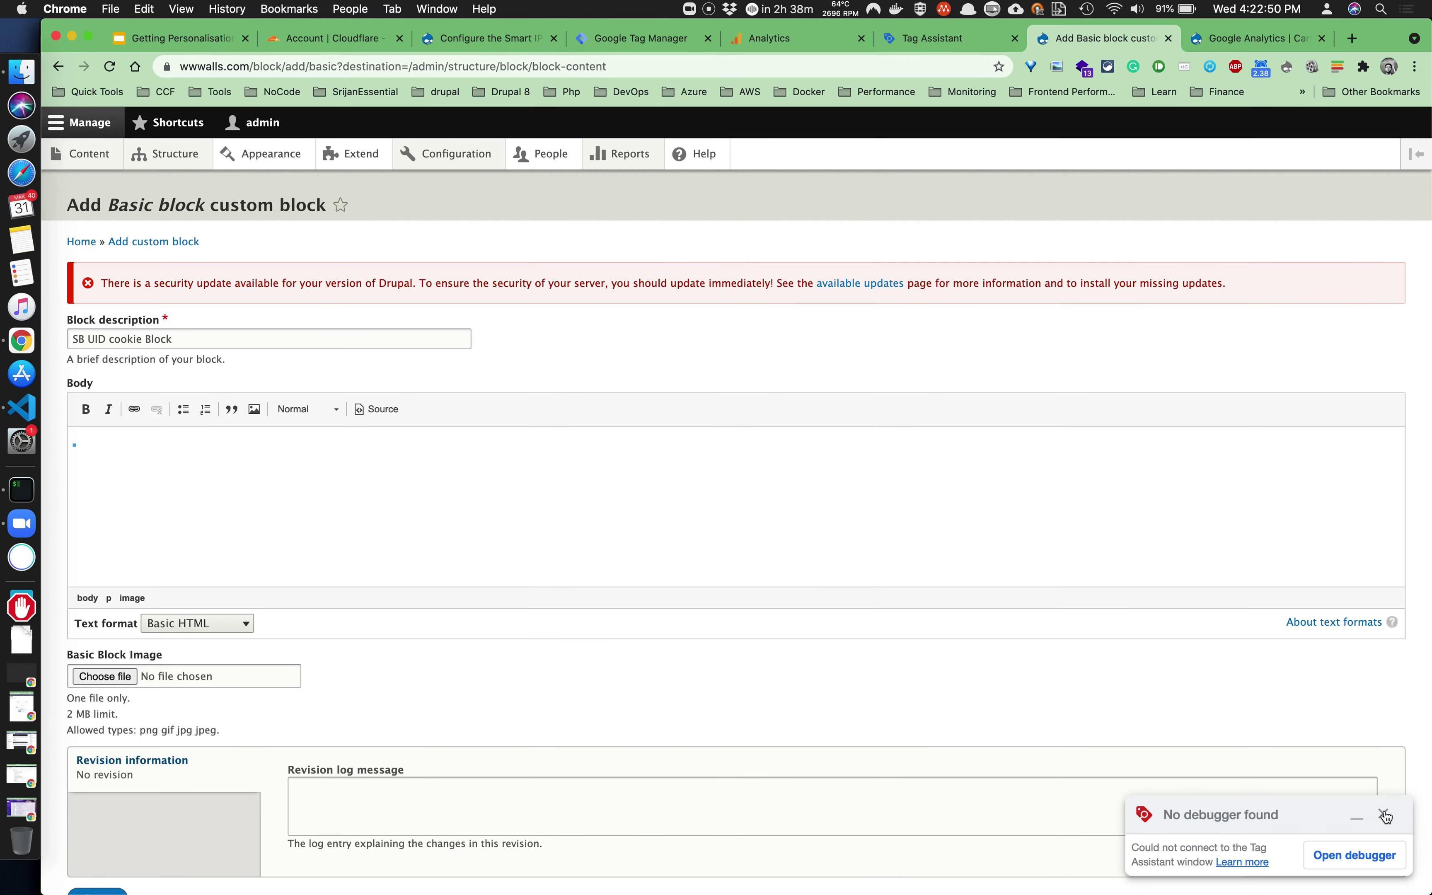
Dismiss the Tag Assistant "No debugger found" notice on the block form.
{"action": "left_click", "coordinate": [1385, 816]}
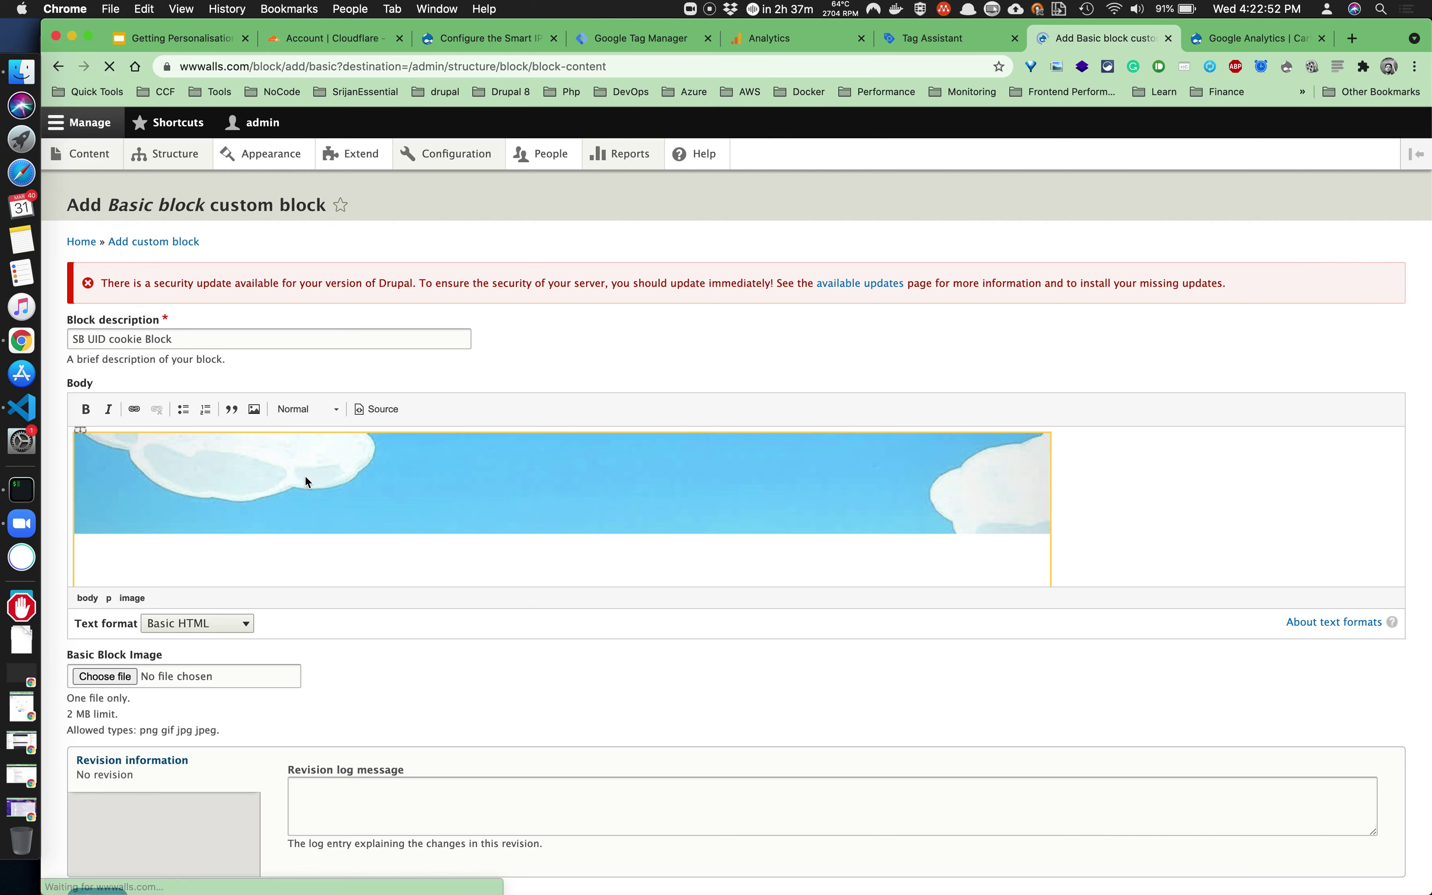
{"action": "left_click", "coordinate": [533, 510]}
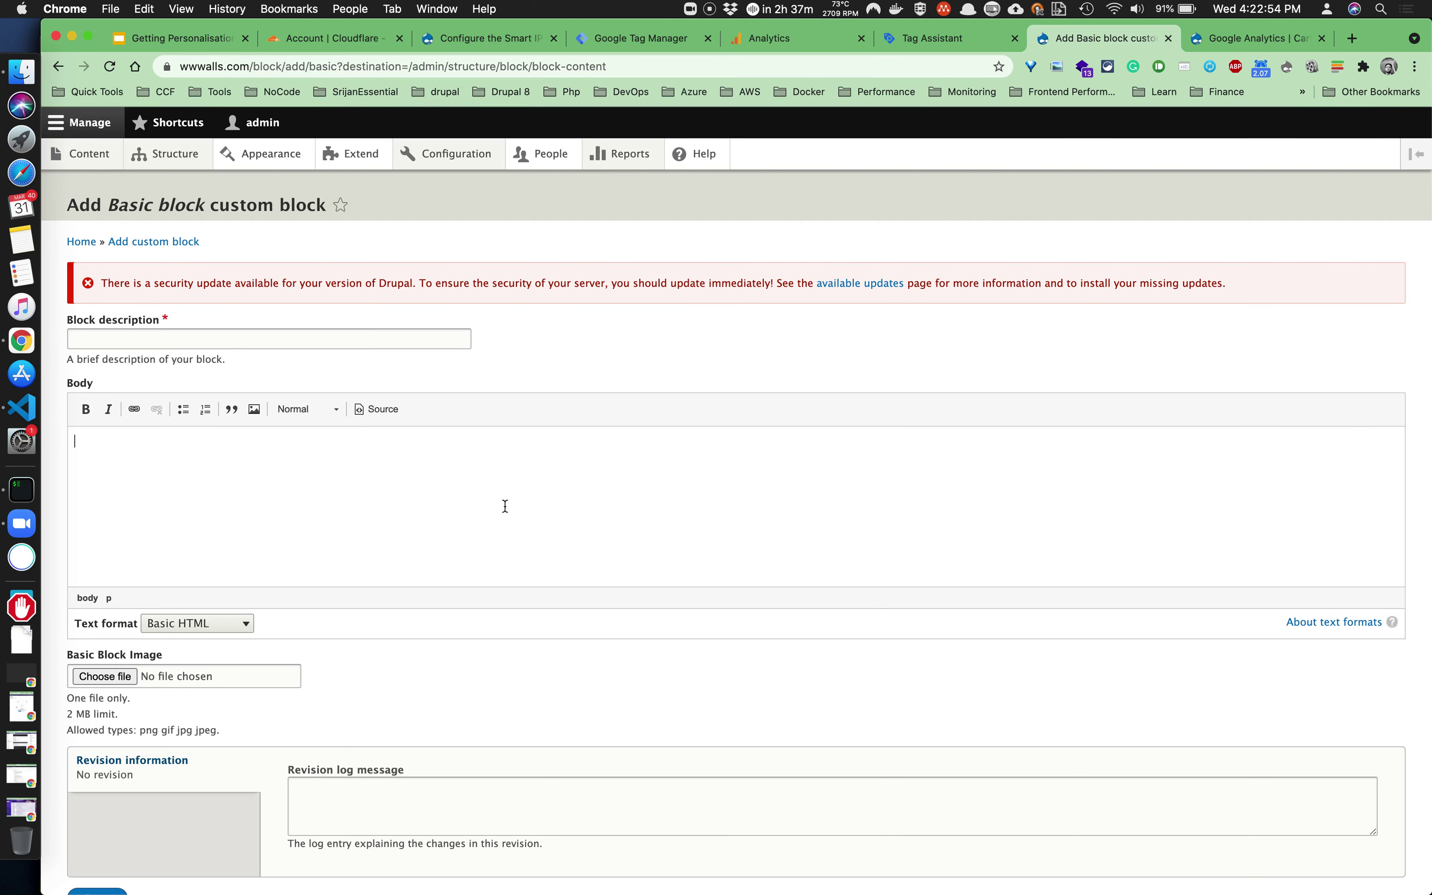
{"action": "scroll", "coordinate": [504, 505], "scroll_direction": "down", "scroll_amount": 2}
{"action": "scroll", "coordinate": [503, 505], "scroll_direction": "up", "scroll_amount": 2}
{"action": "scroll", "coordinate": [504, 505], "scroll_direction": "down", "scroll_amount": 2}
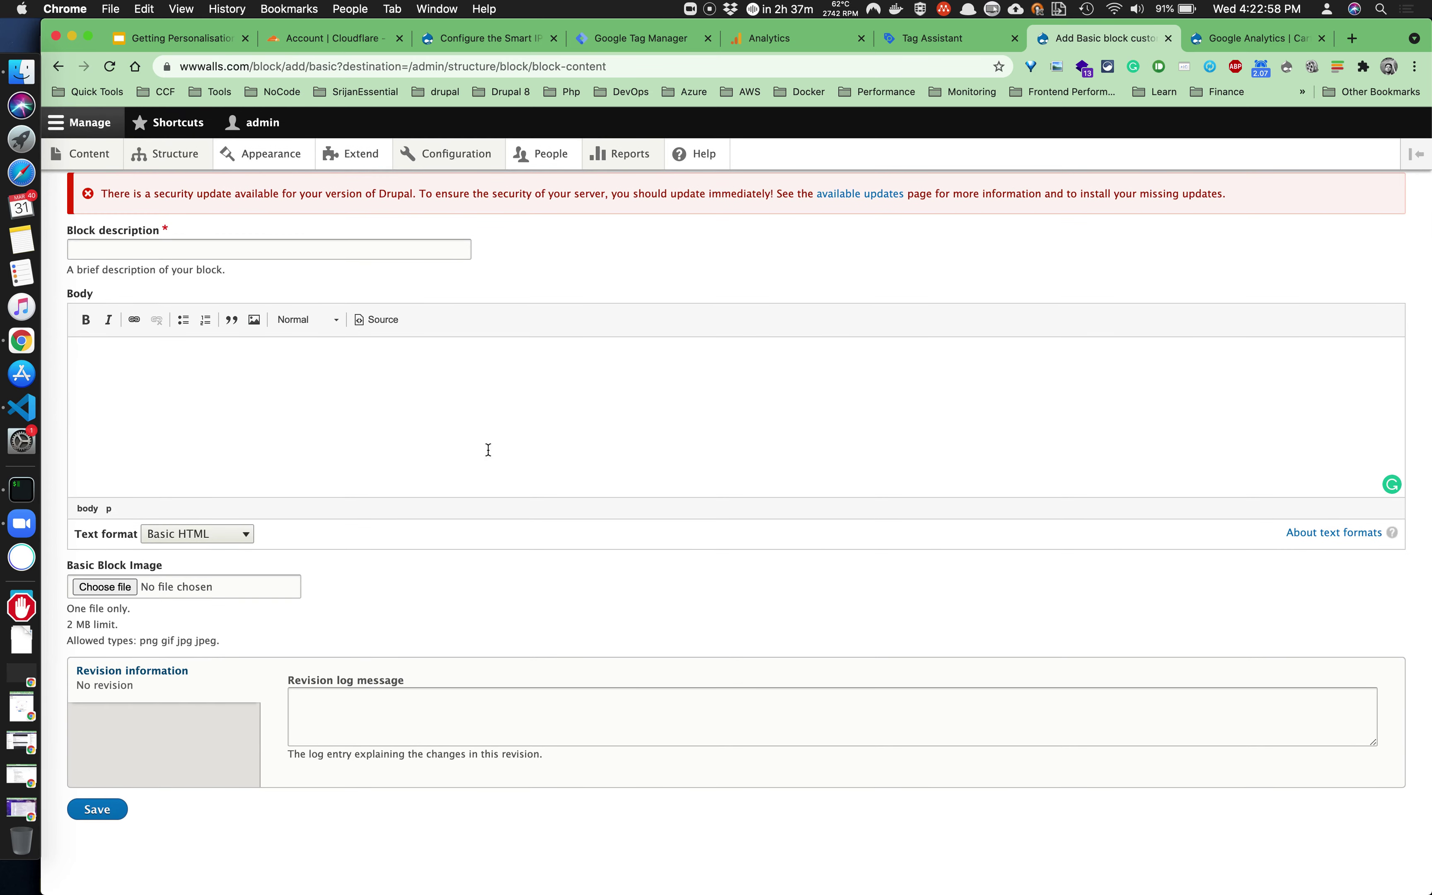
{"action": "scroll", "coordinate": [488, 450], "scroll_direction": "up", "scroll_amount": 2}
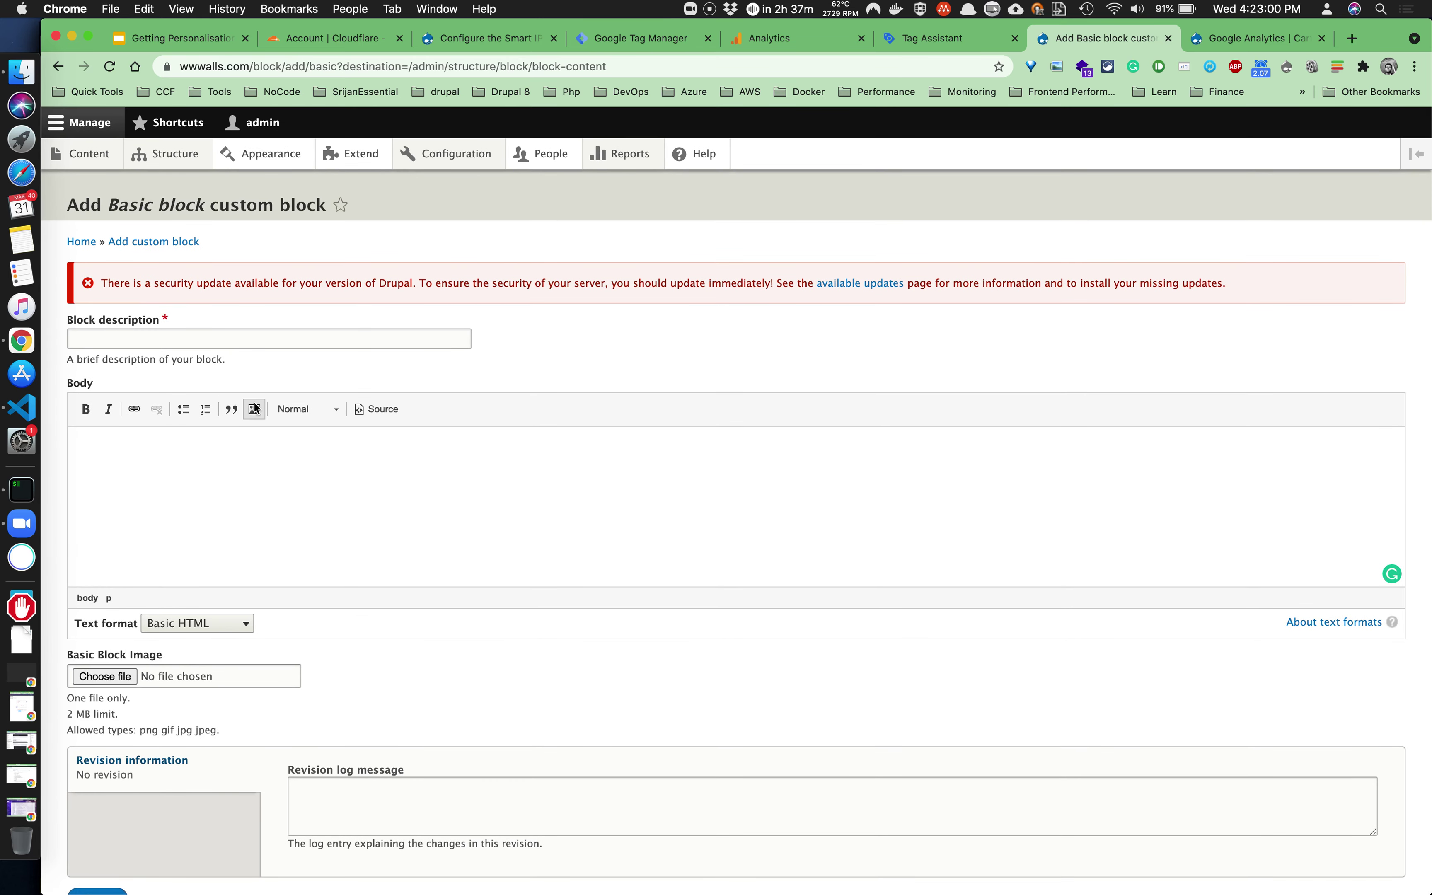
Preview tom-and-jerry-warner-bros.jpeg and upload it as an image for the block body.
{"action": "left_click", "coordinate": [253, 407]}
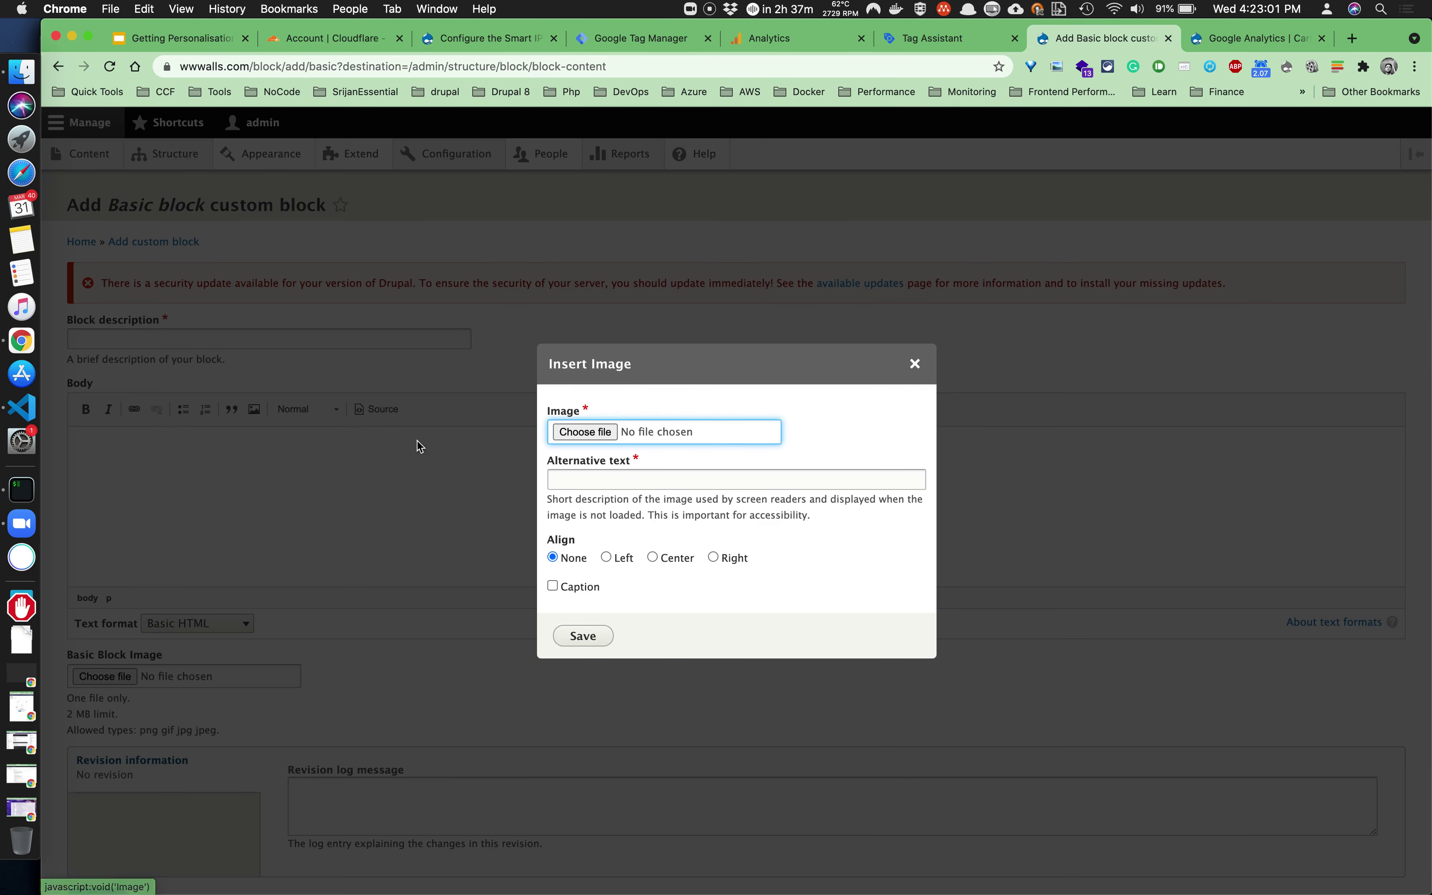
{"action": "left_click", "coordinate": [594, 437]}
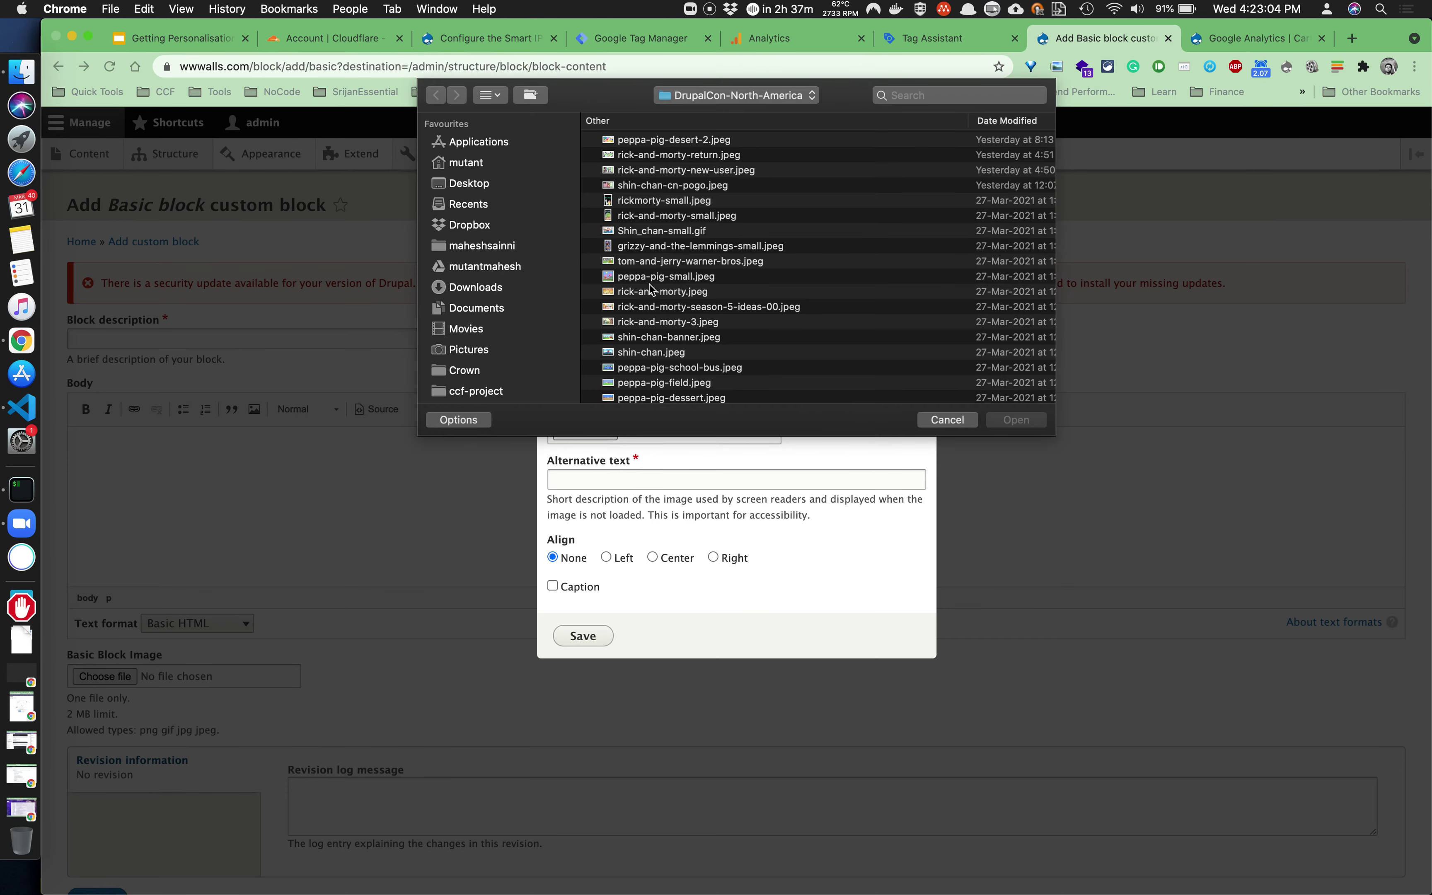
{"action": "left_click", "coordinate": [648, 276]}
{"action": "left_click", "coordinate": [647, 261]}
{"action": "key", "text": "space"}
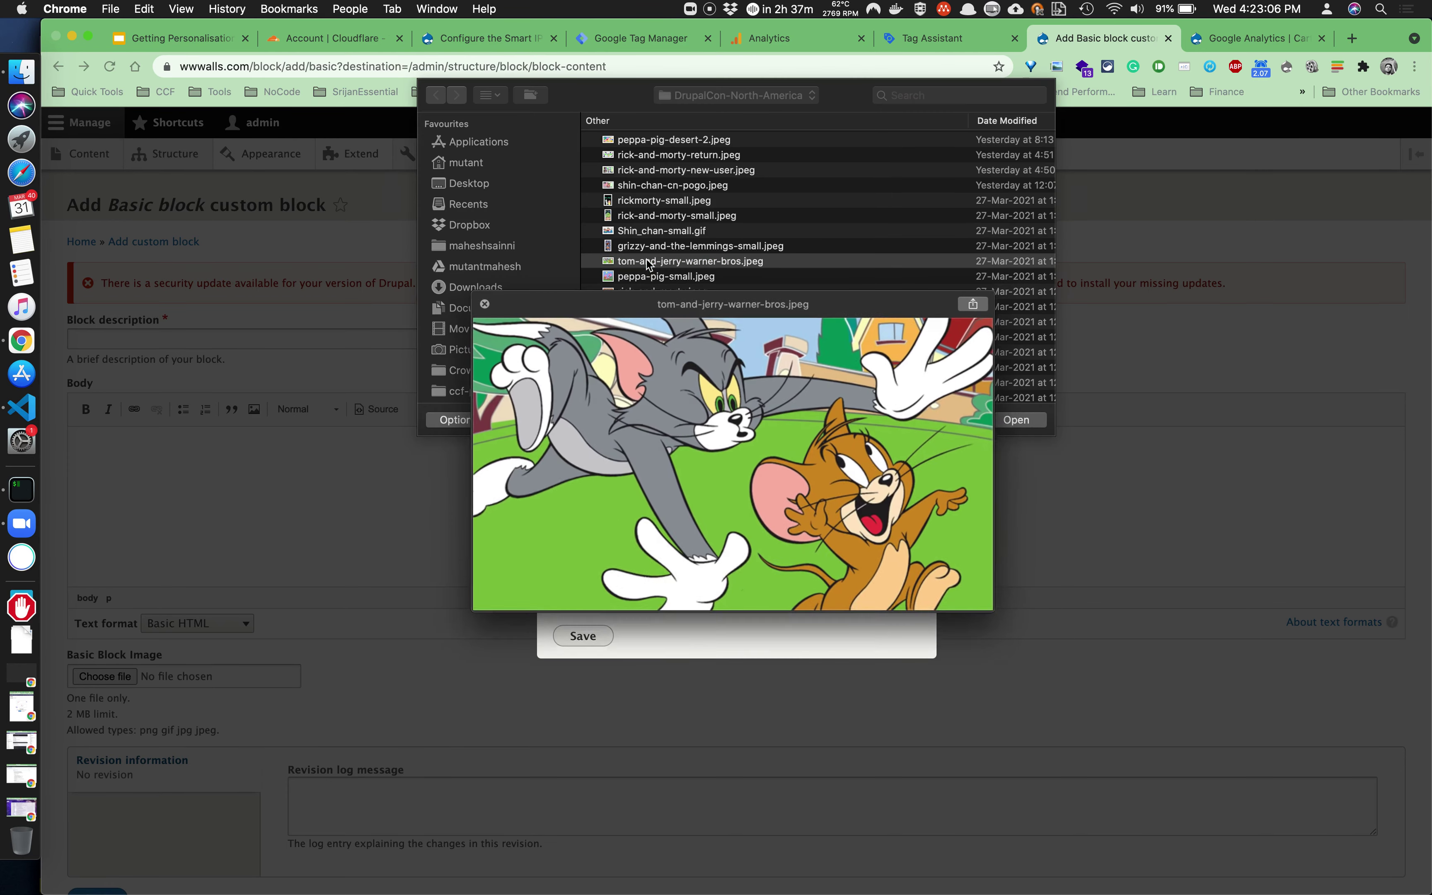
{"action": "key", "text": "space"}
{"action": "left_click", "coordinate": [1026, 419]}
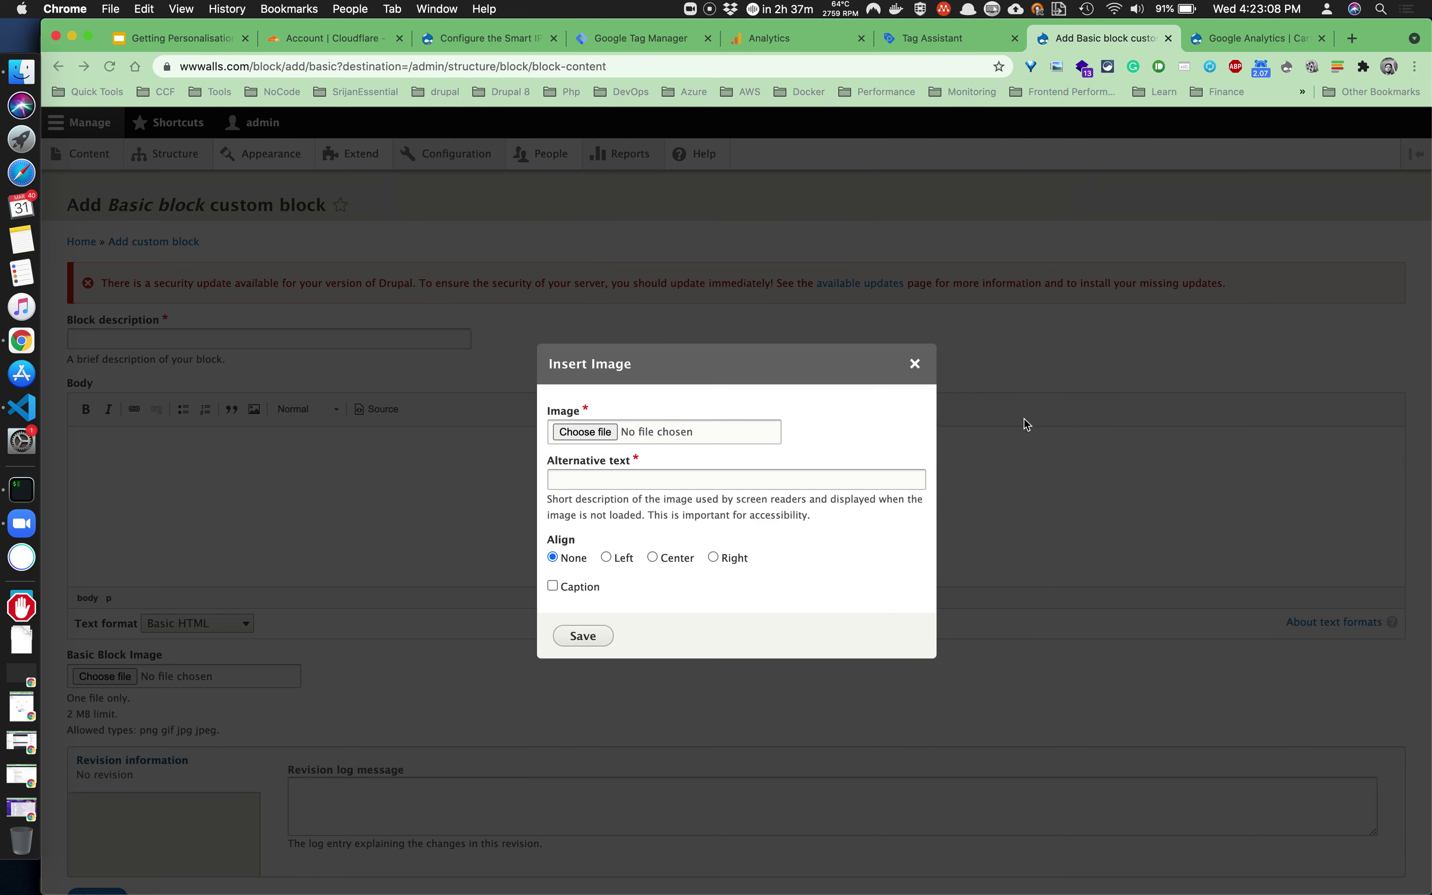
Give the uploaded image the alternative text "tom and jerry" and insert it into the block body.
{"action": "left_click", "coordinate": [758, 473]}
{"action": "type", "text": "tom"}
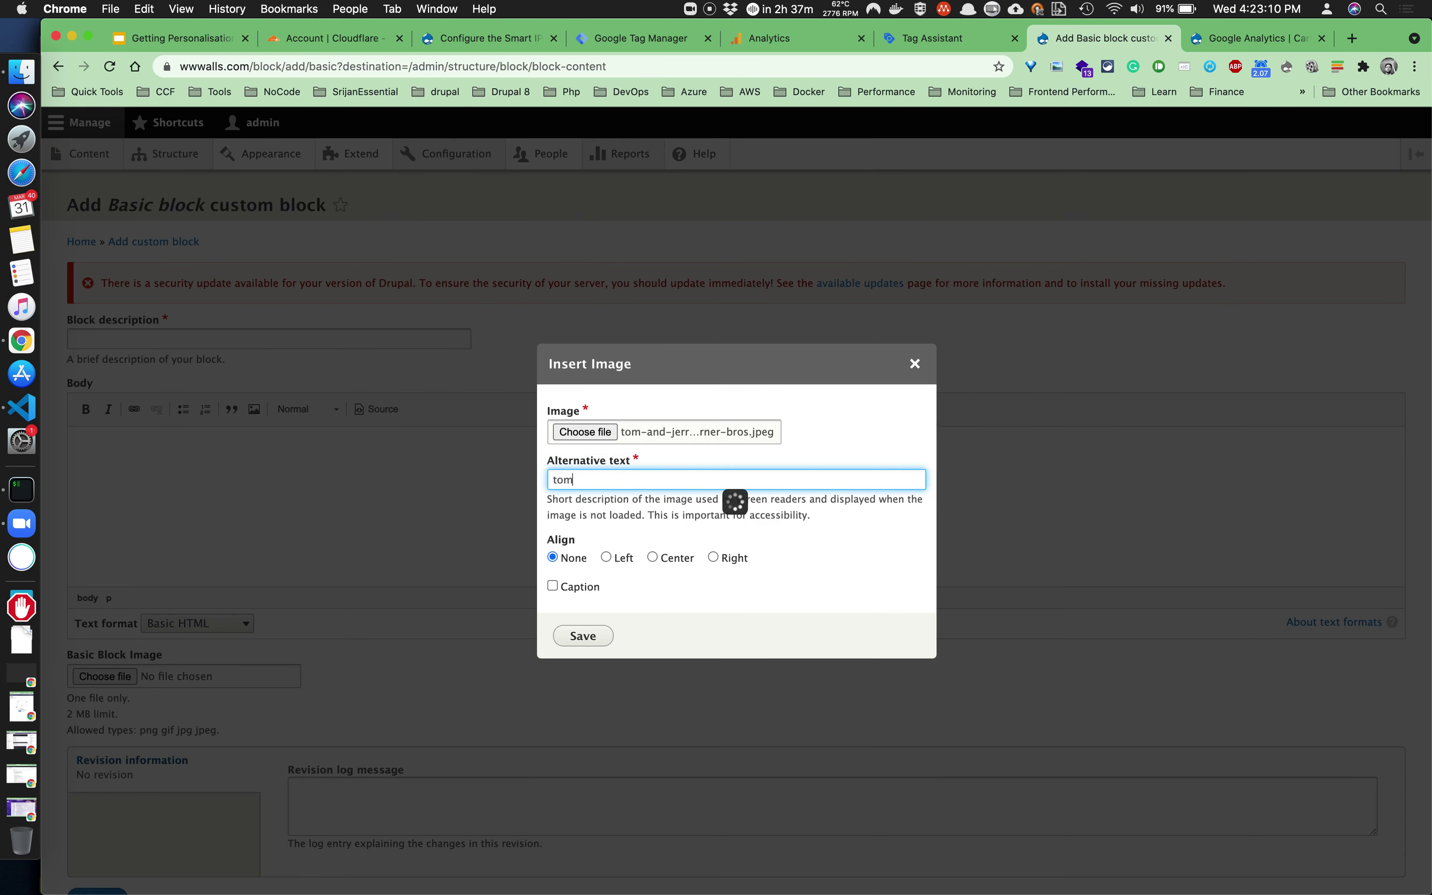
{"action": "left_click", "coordinate": [617, 473]}
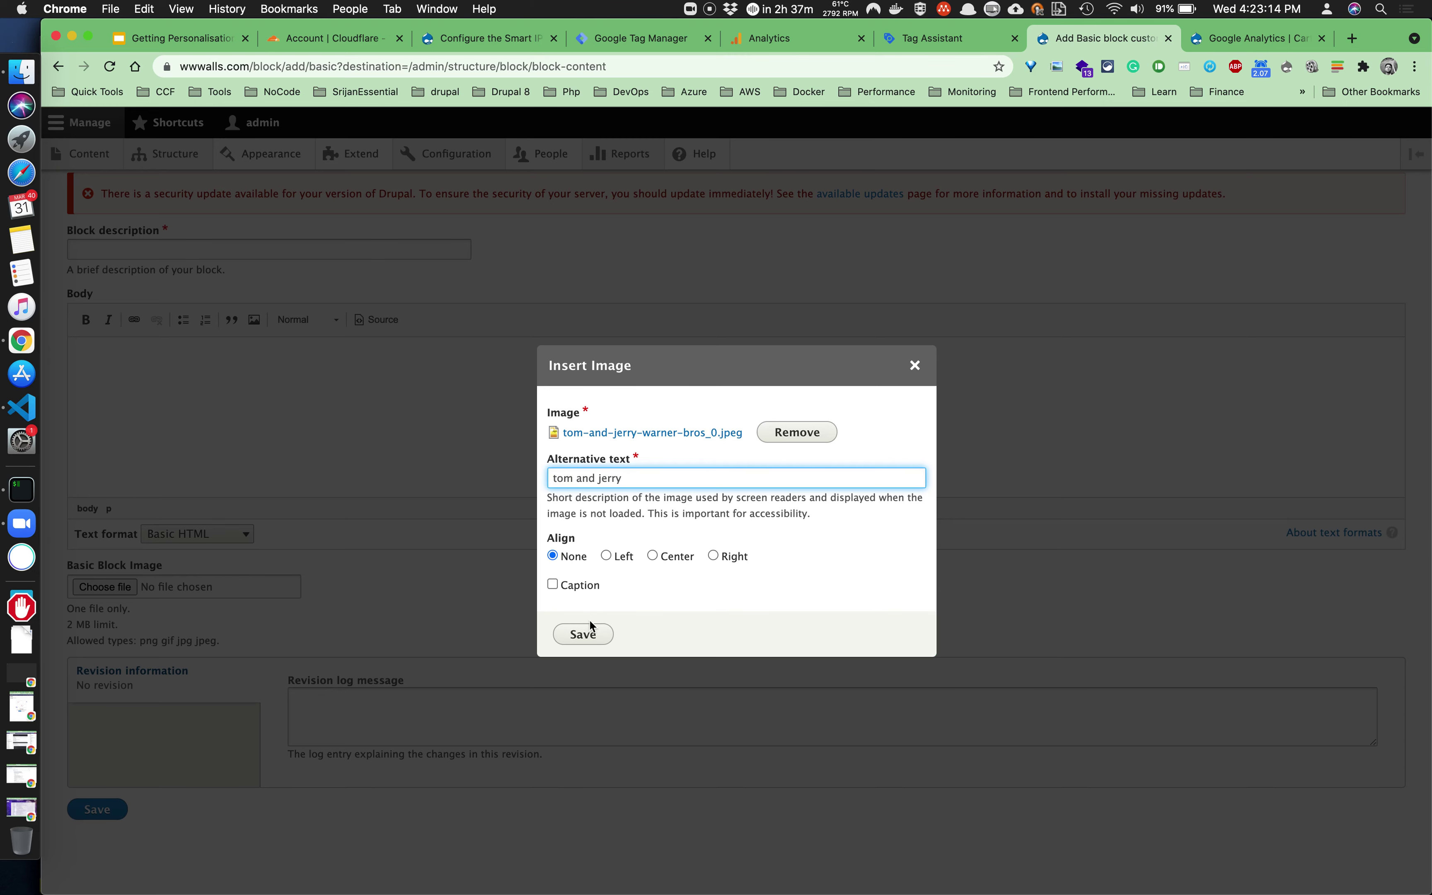
{"action": "left_click", "coordinate": [590, 637]}
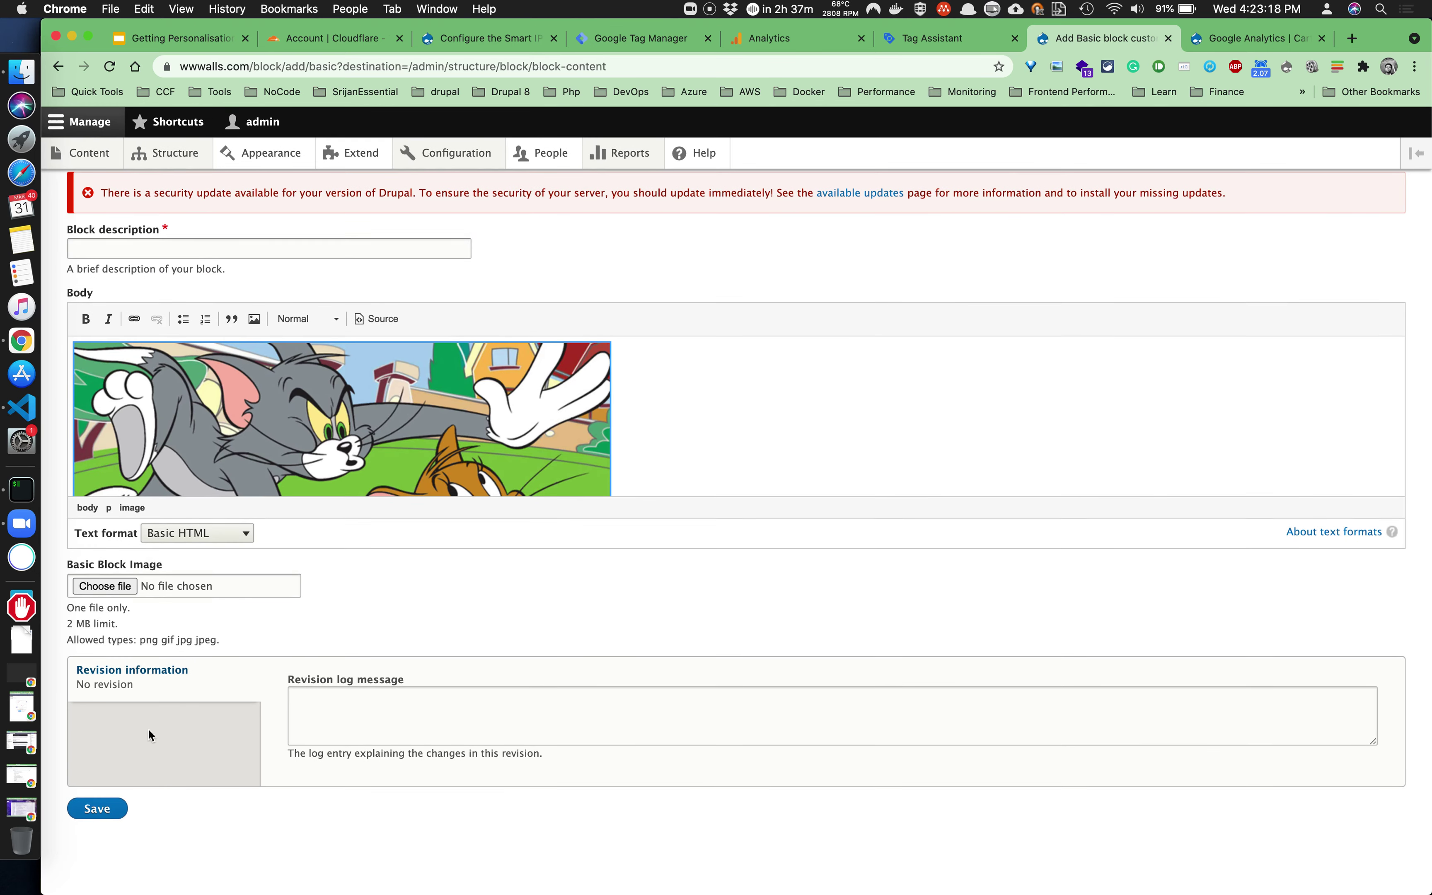
Enter "SB uid cookie block" as the block description and save the custom block.
{"action": "scroll", "coordinate": [140, 737], "scroll_direction": "up", "scroll_amount": 3}
{"action": "left_click", "coordinate": [98, 889]}
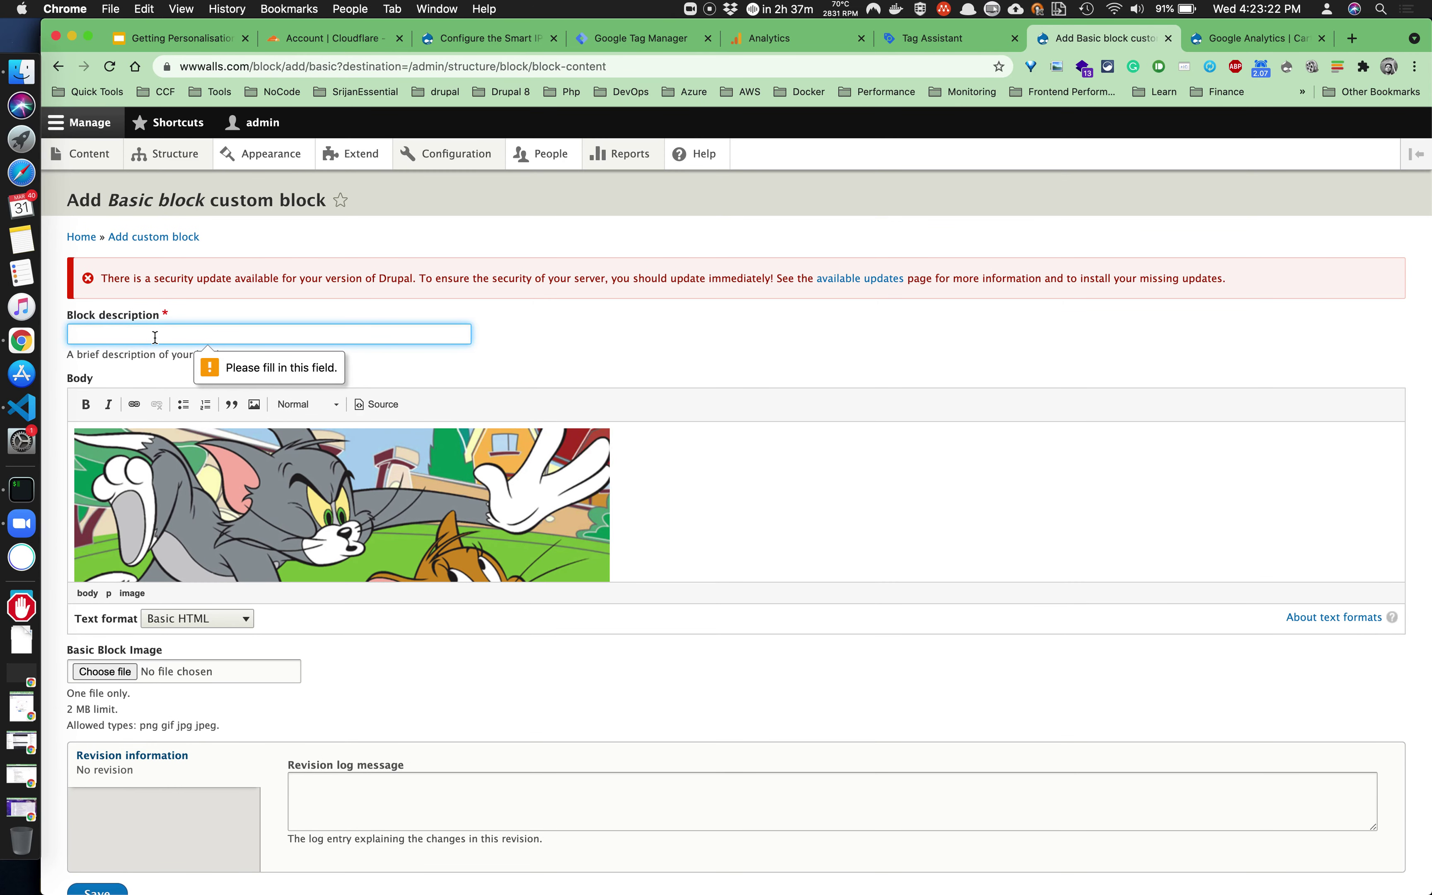
{"action": "type", "text": "Ti"}
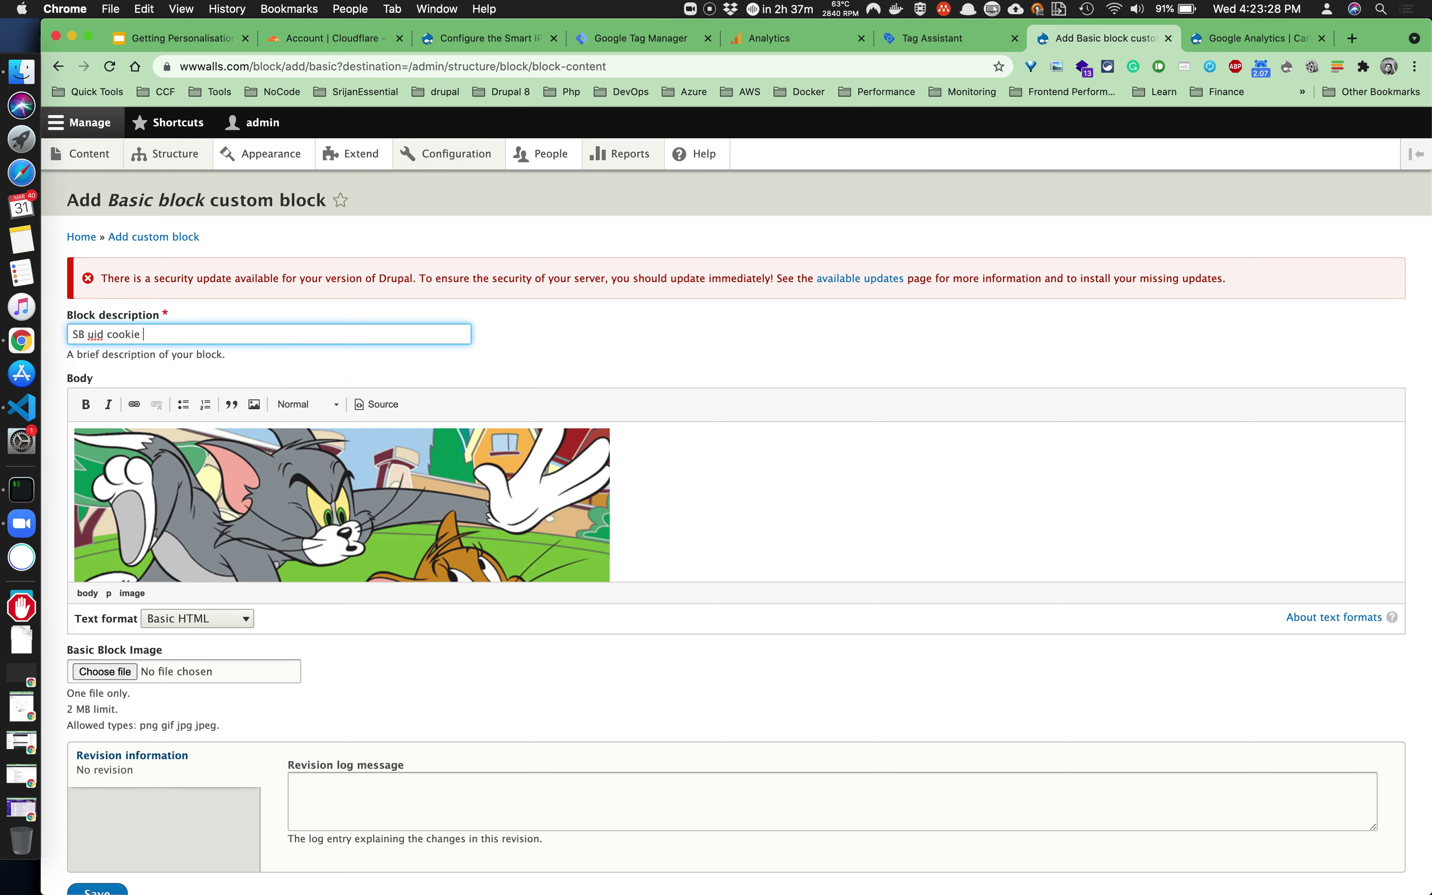
{"action": "scroll", "coordinate": [210, 444], "scroll_direction": "down", "scroll_amount": 5}
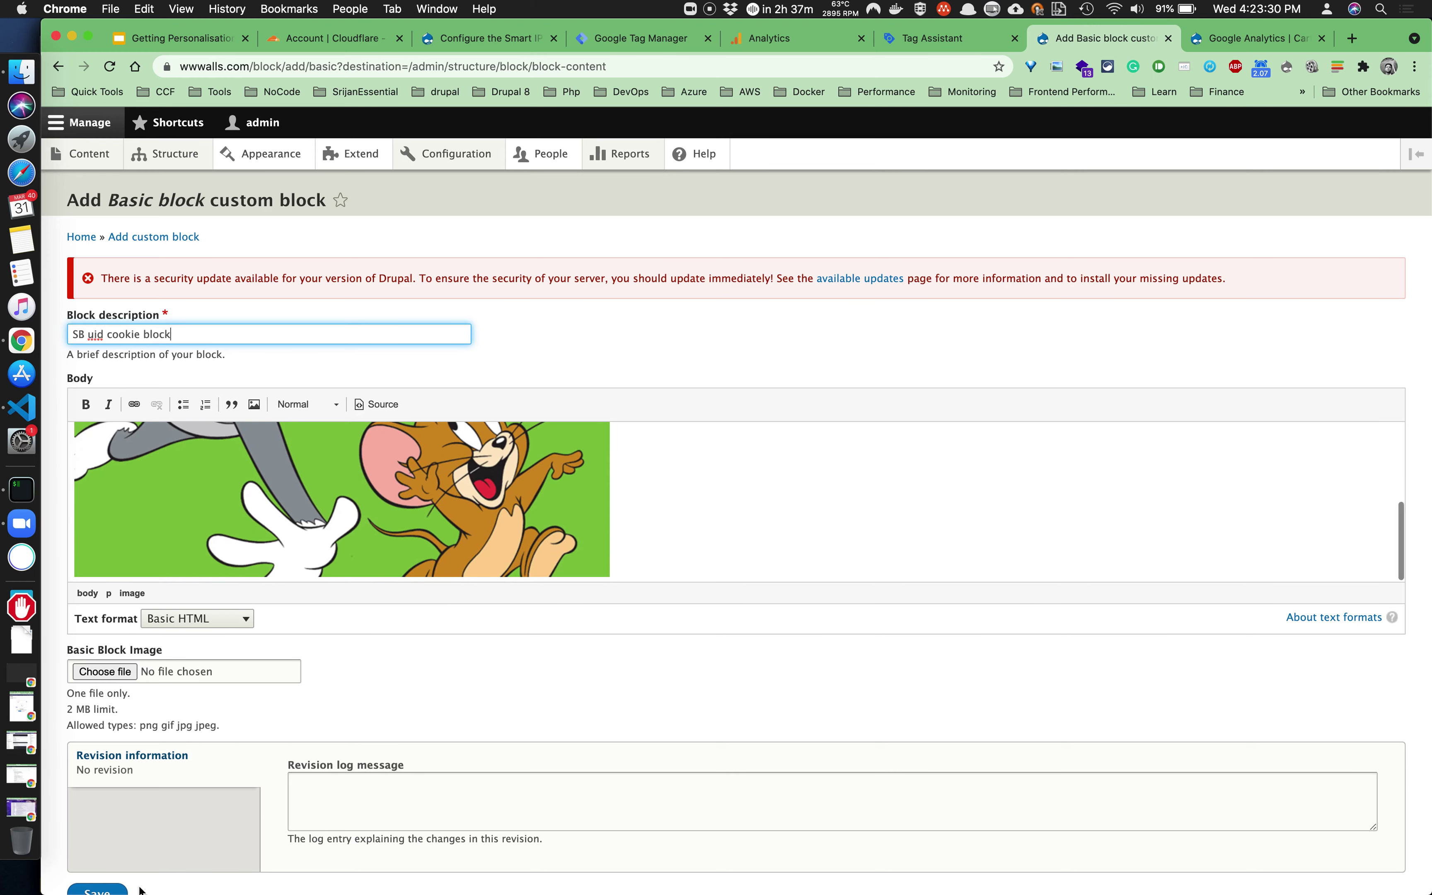
{"action": "left_click", "coordinate": [98, 889]}
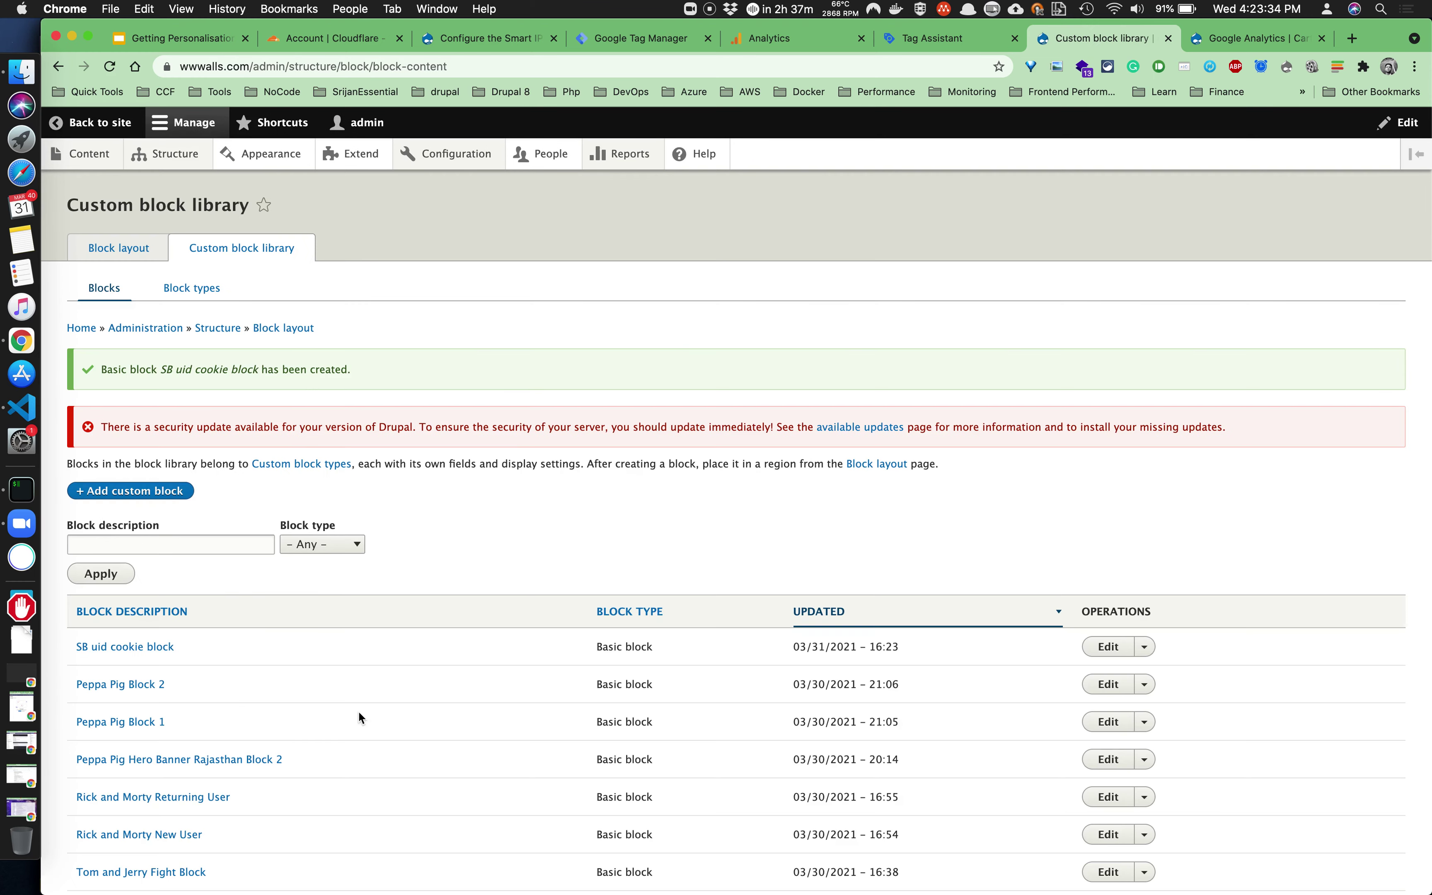
In the Bartik block layout, filter the placeable blocks by "deci" and begin placing a Decision Block in the Content region.
{"action": "left_click", "coordinate": [127, 248]}
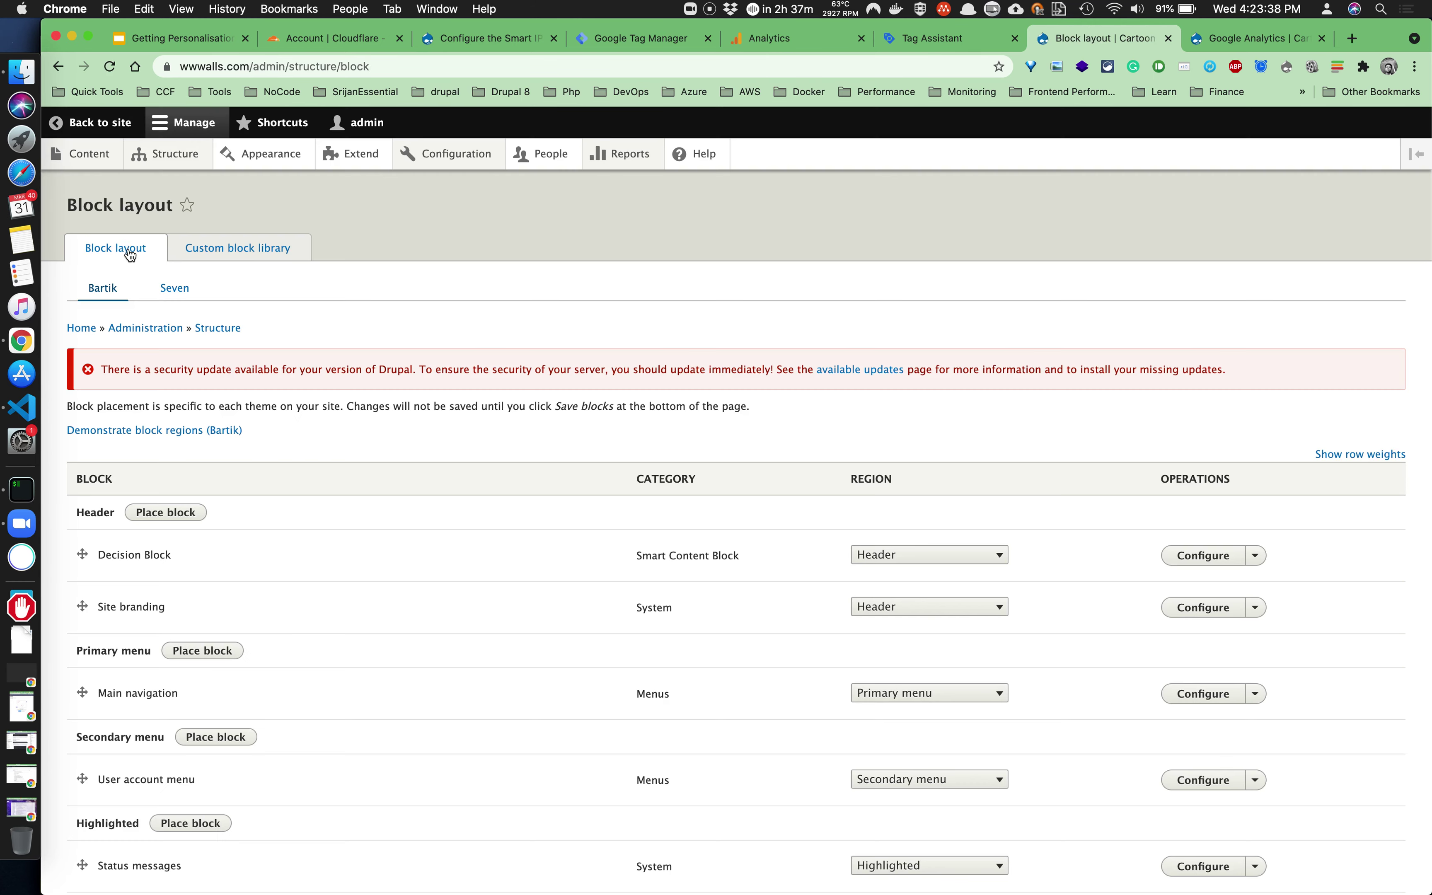
{"action": "scroll", "coordinate": [324, 552], "scroll_direction": "down", "scroll_amount": 8}
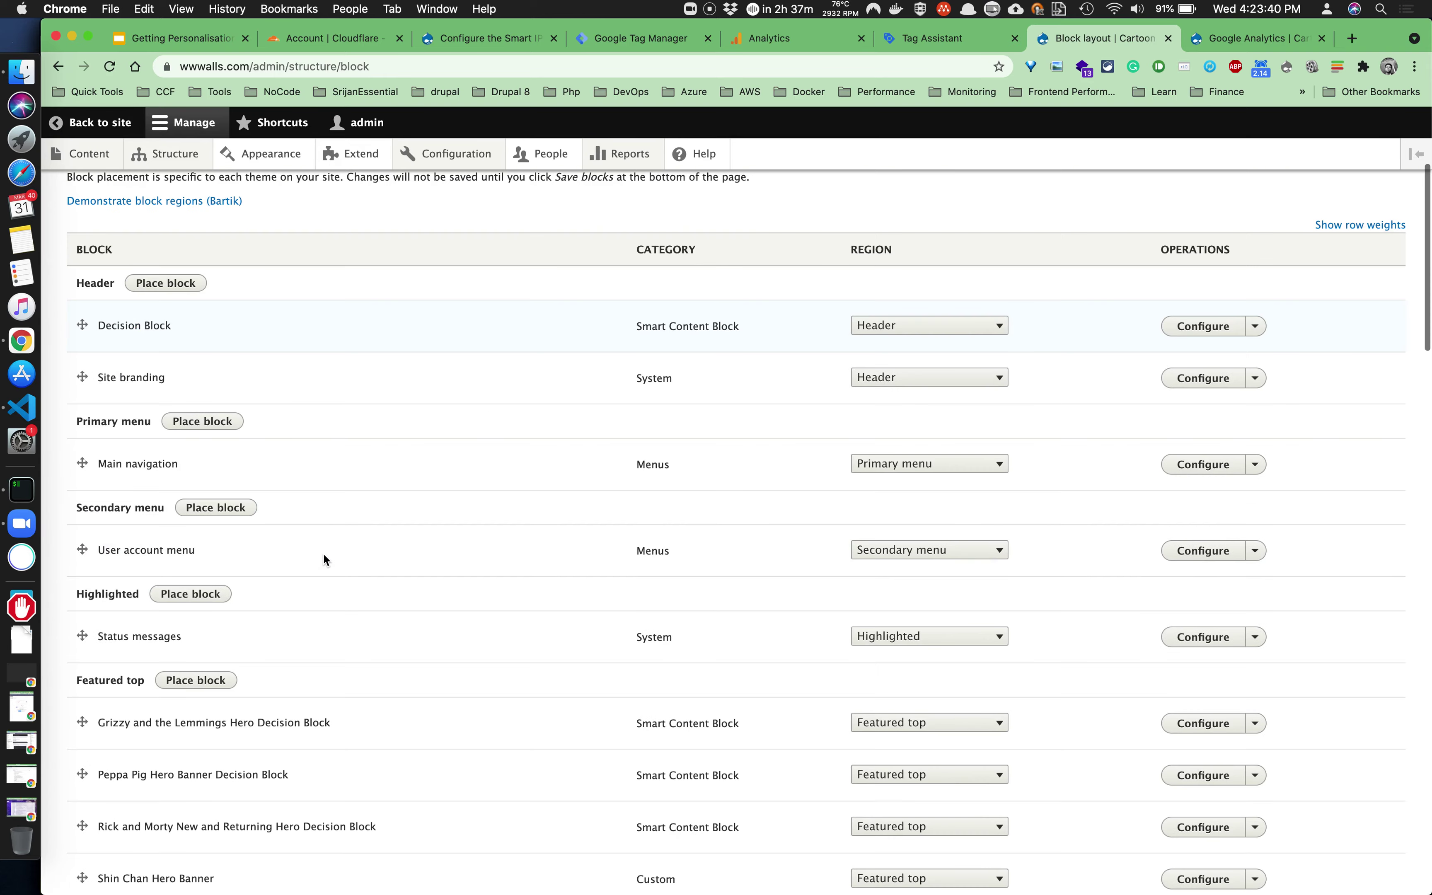
{"action": "scroll", "coordinate": [146, 502], "scroll_direction": "down", "scroll_amount": 6}
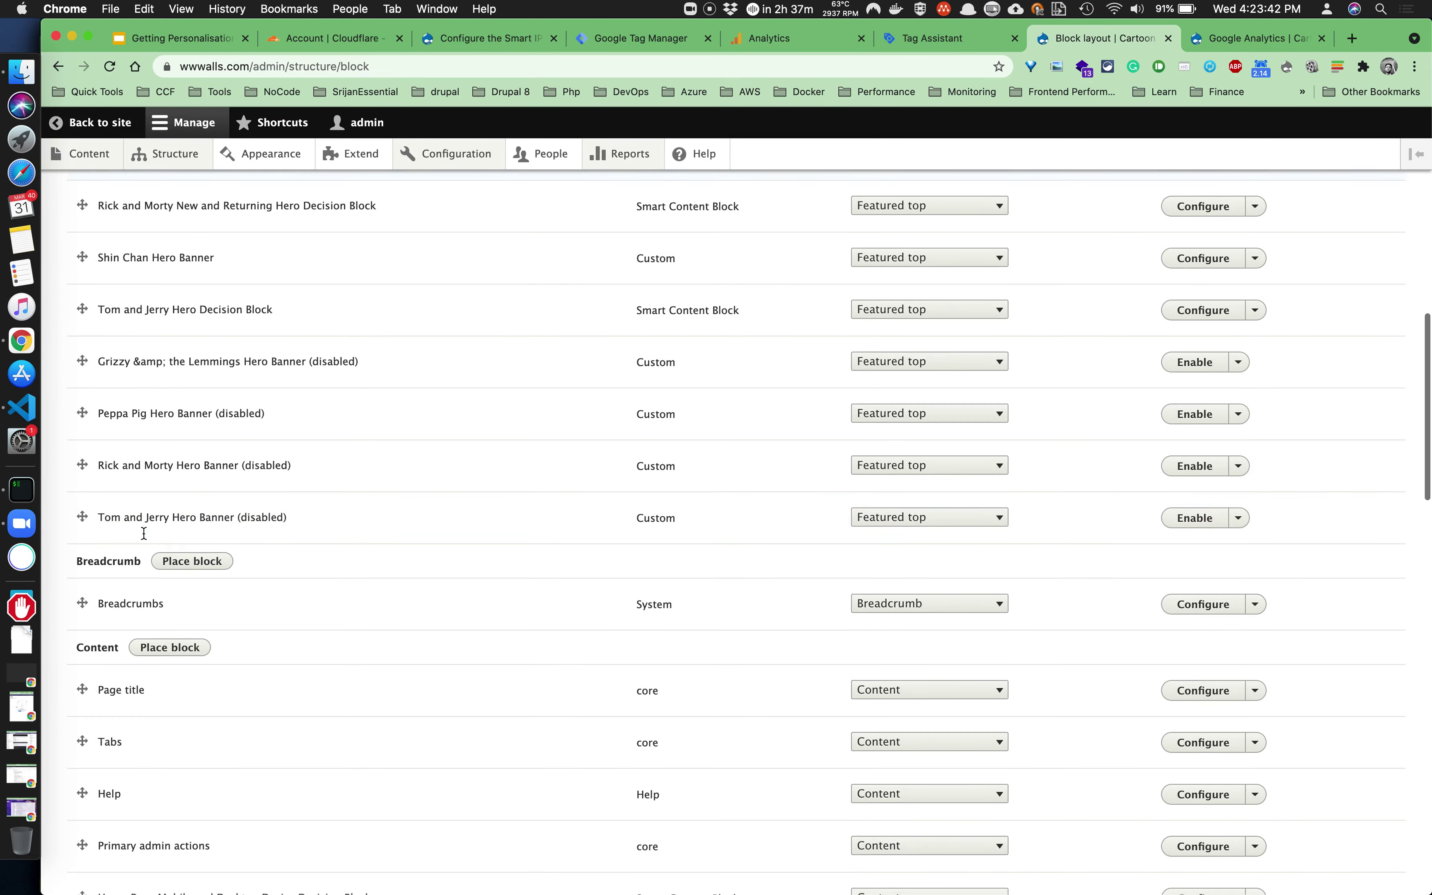
{"action": "scroll", "coordinate": [201, 669], "scroll_direction": "down", "scroll_amount": 5}
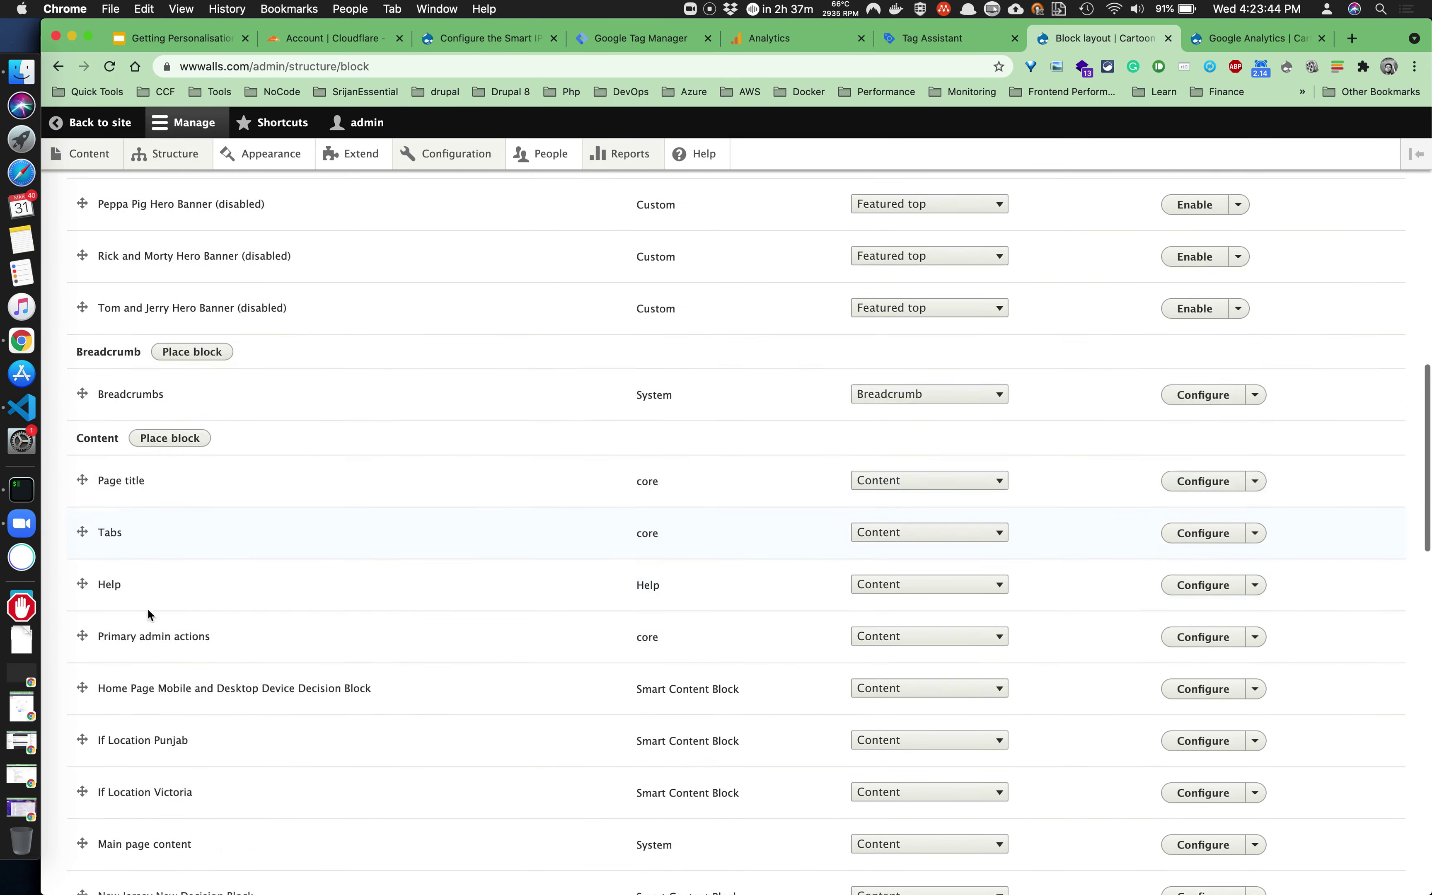
{"action": "left_click", "coordinate": [170, 348]}
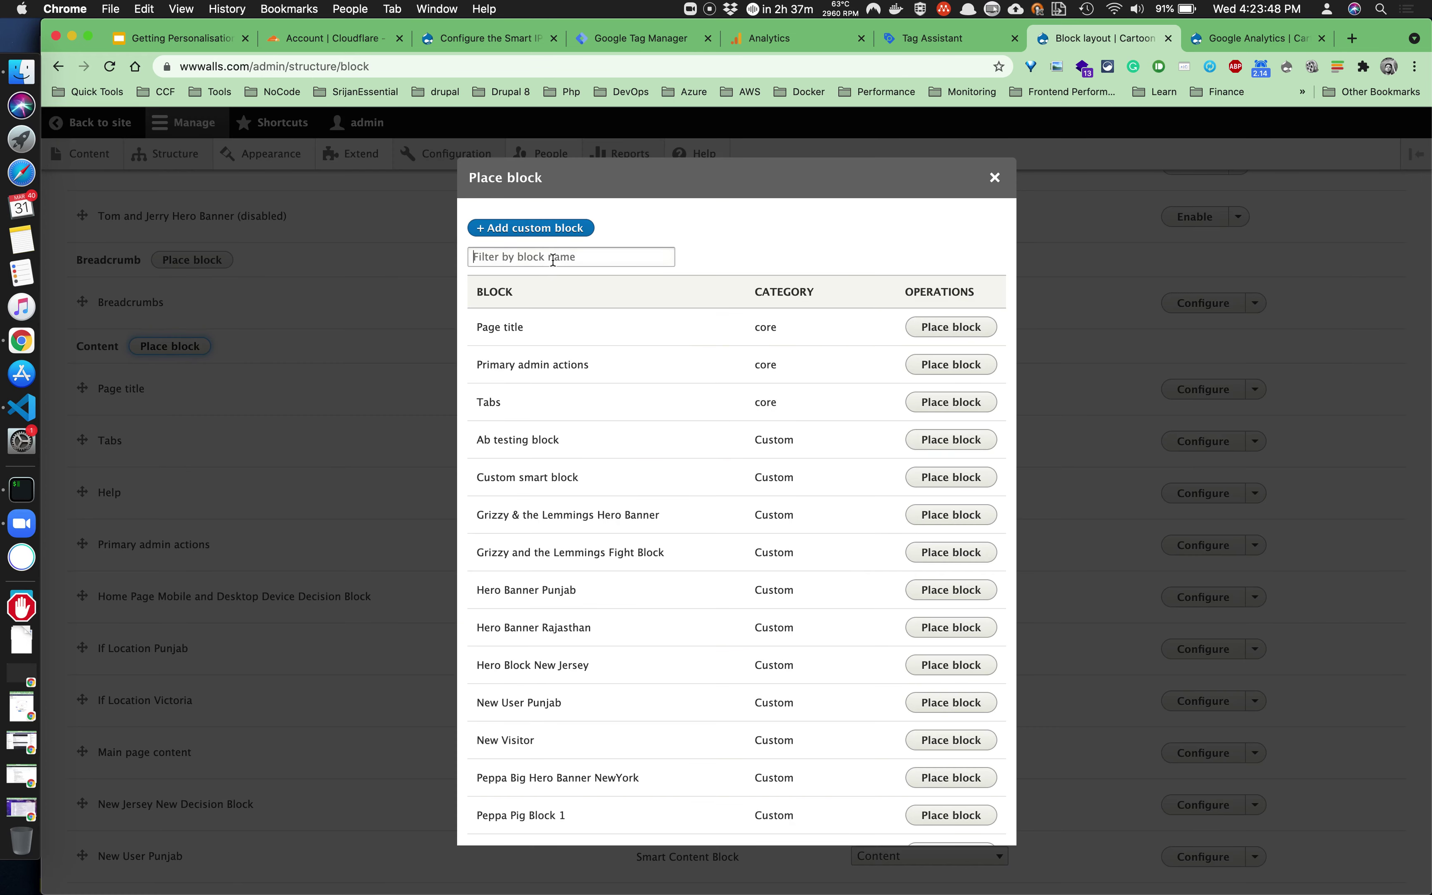
{"action": "left_click", "coordinate": [553, 260]}
{"action": "type", "text": "deci"}
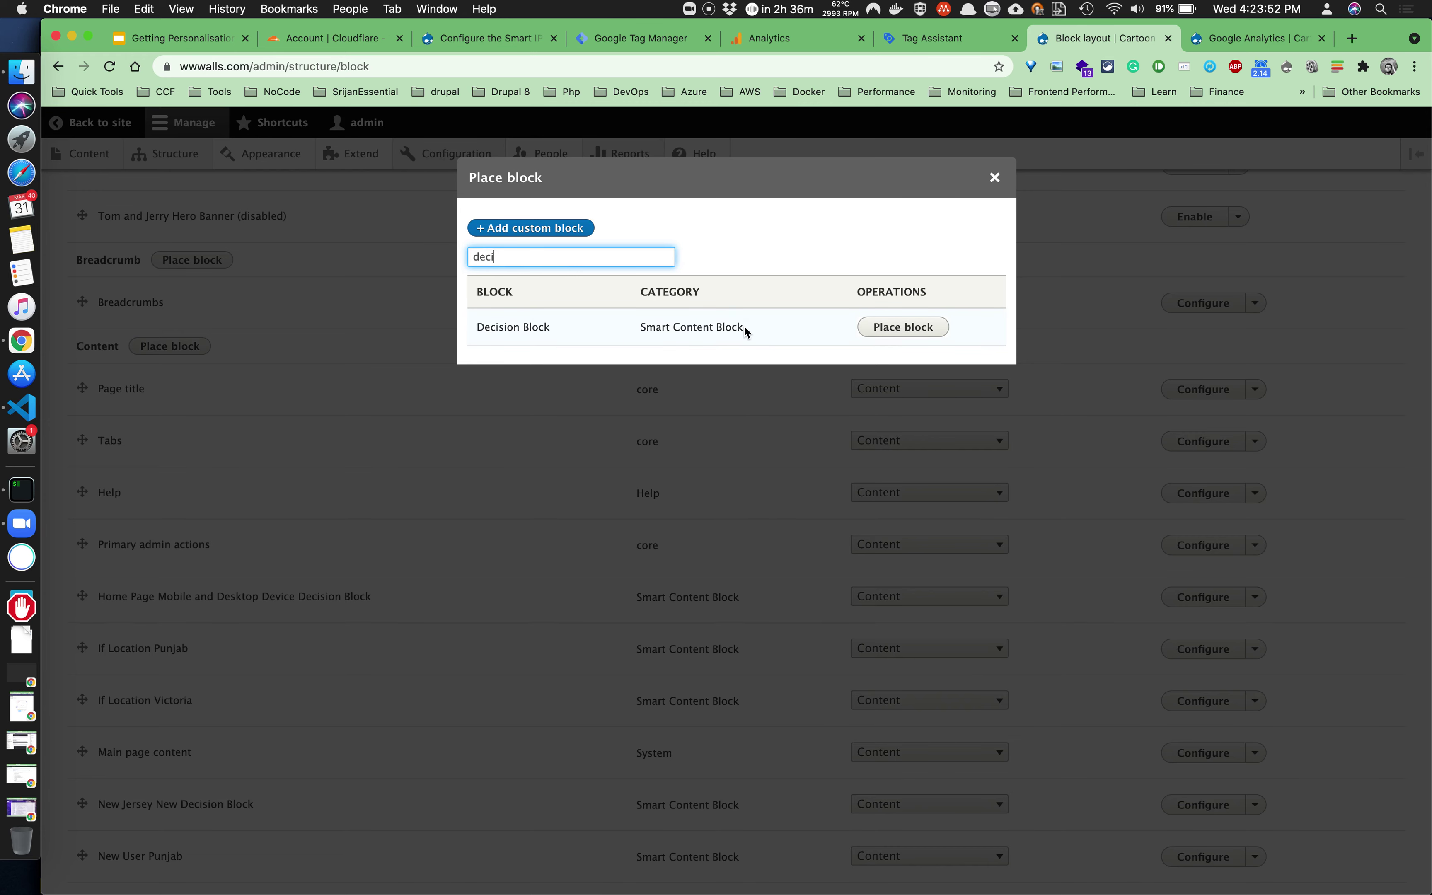
{"action": "left_click", "coordinate": [920, 330]}
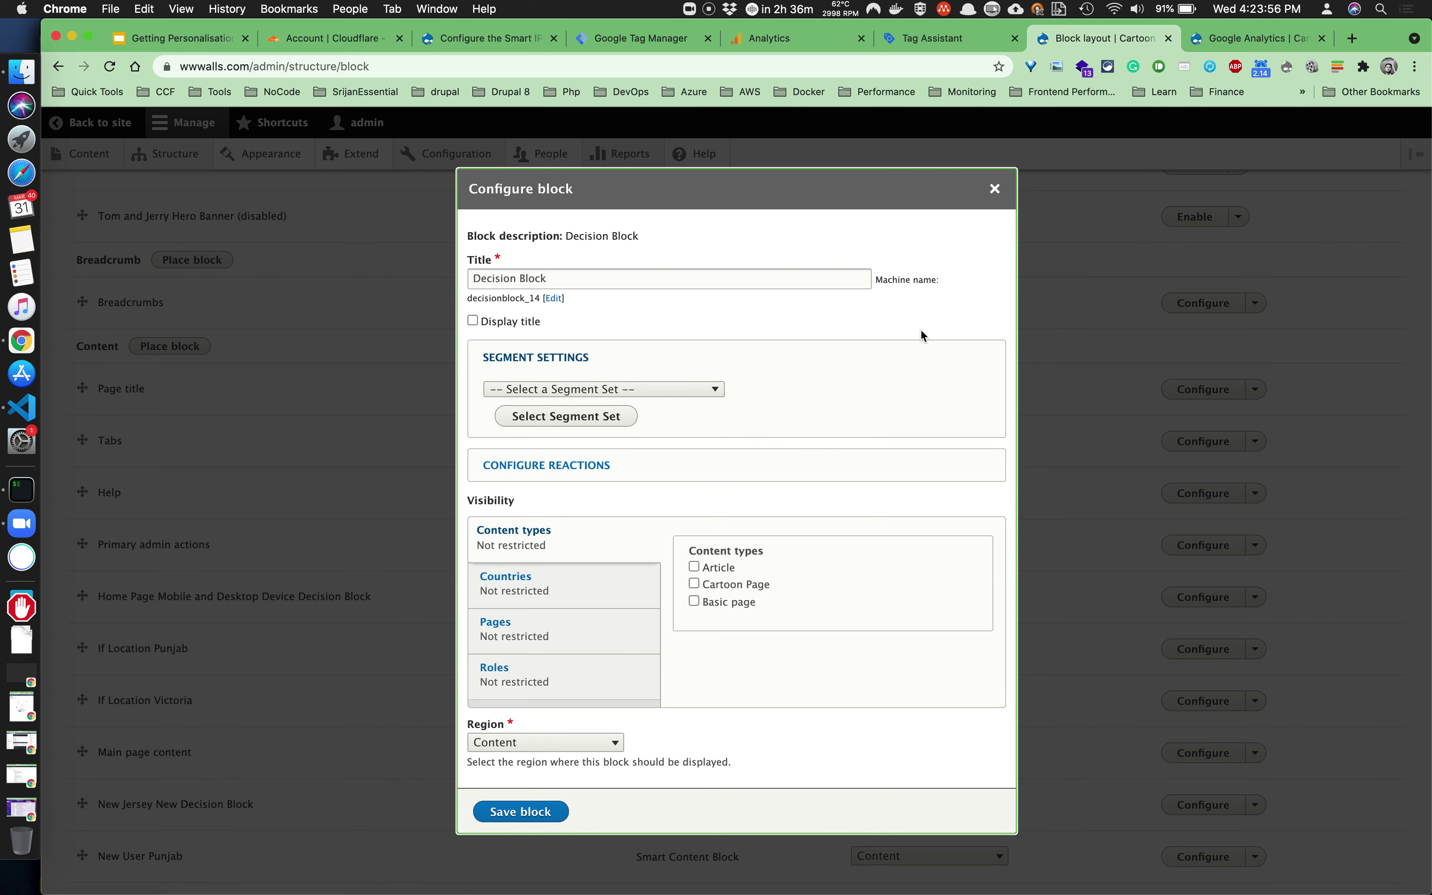
Replace the decision block's title with "Home Page SB UID Cookie Block".
{"action": "triple_click", "coordinate": [577, 280]}
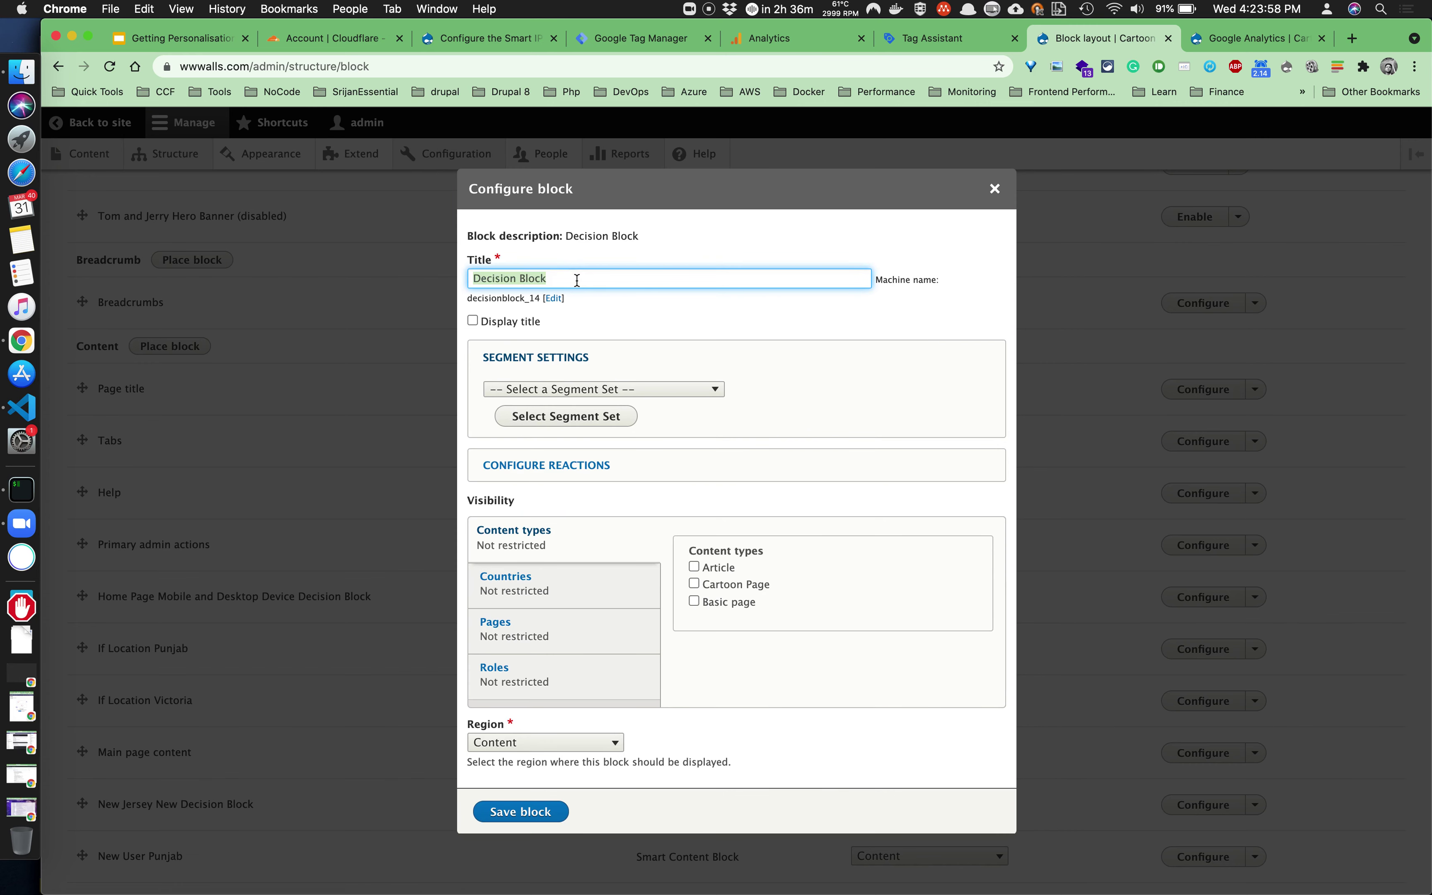
{"action": "key", "text": "BackSpace"}
{"action": "type", "text": "Ho"}
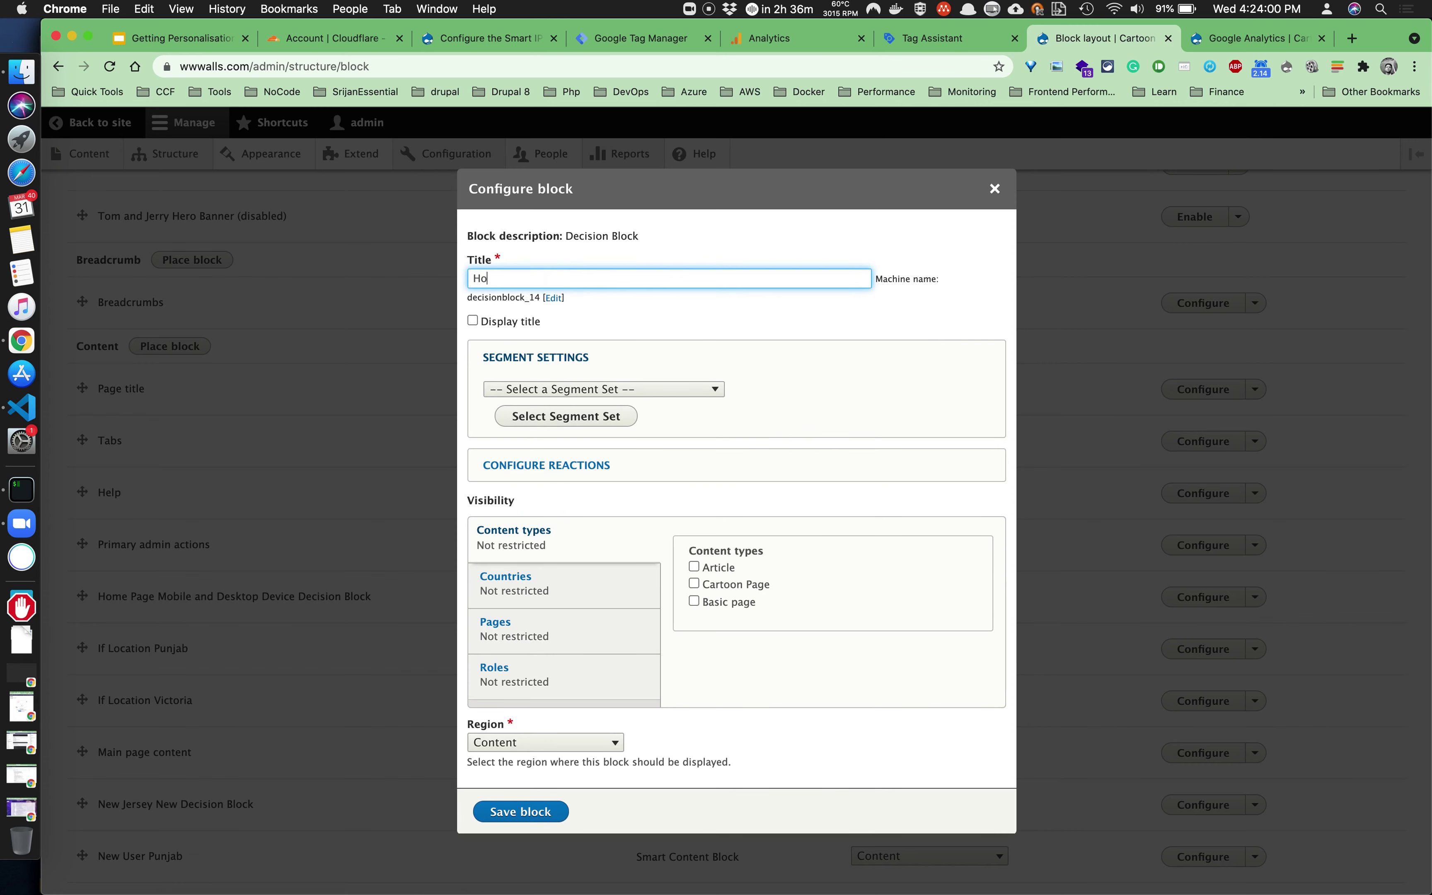
{"action": "type", "text": "me Page SB UID Cookie Block"}
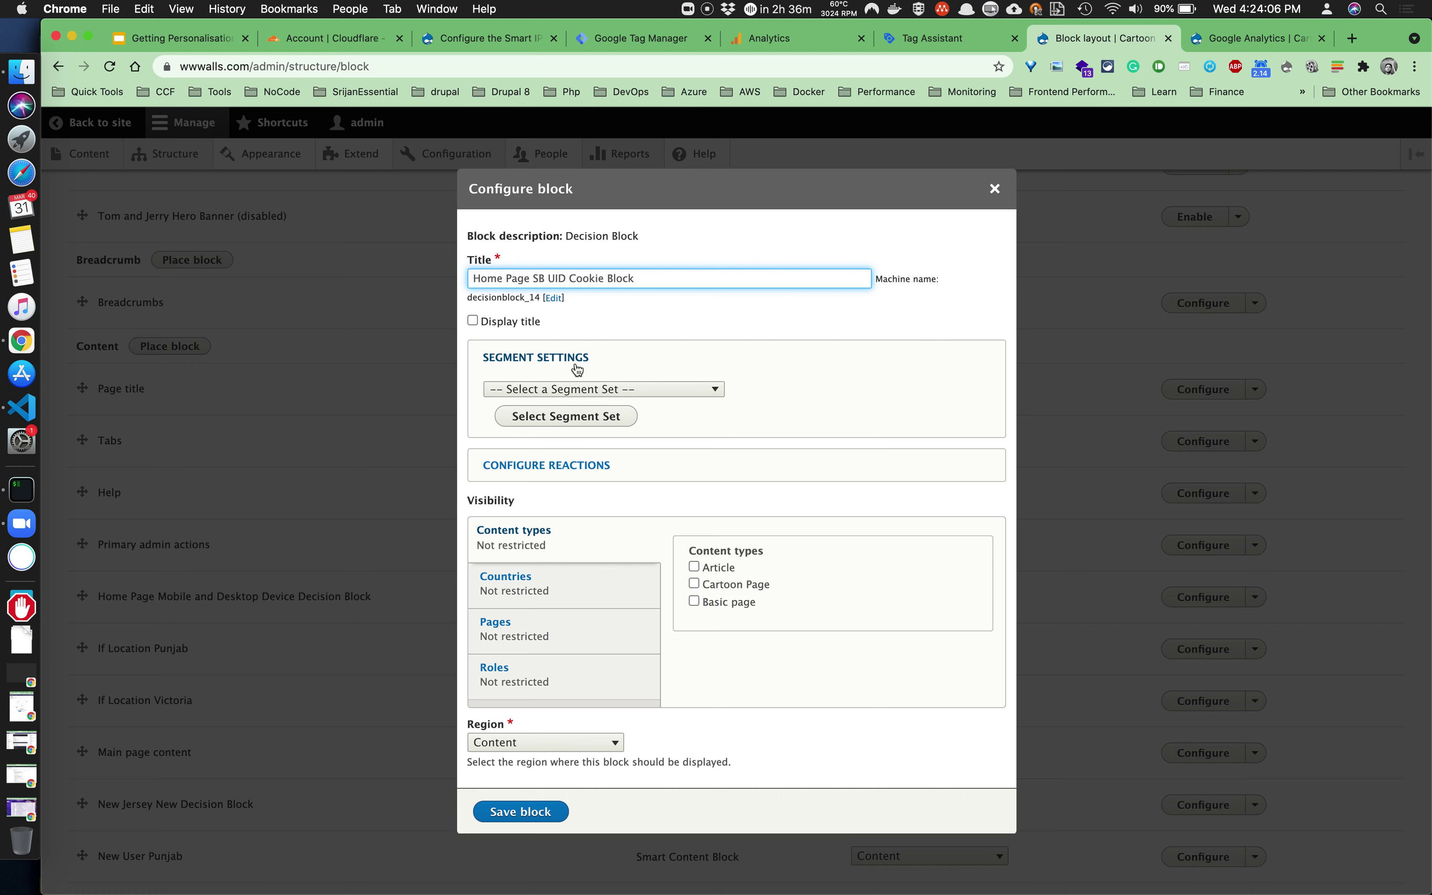
Apply the "Specific cookie Set" segment set in the decision block's segment settings.
{"action": "left_click", "coordinate": [572, 388]}
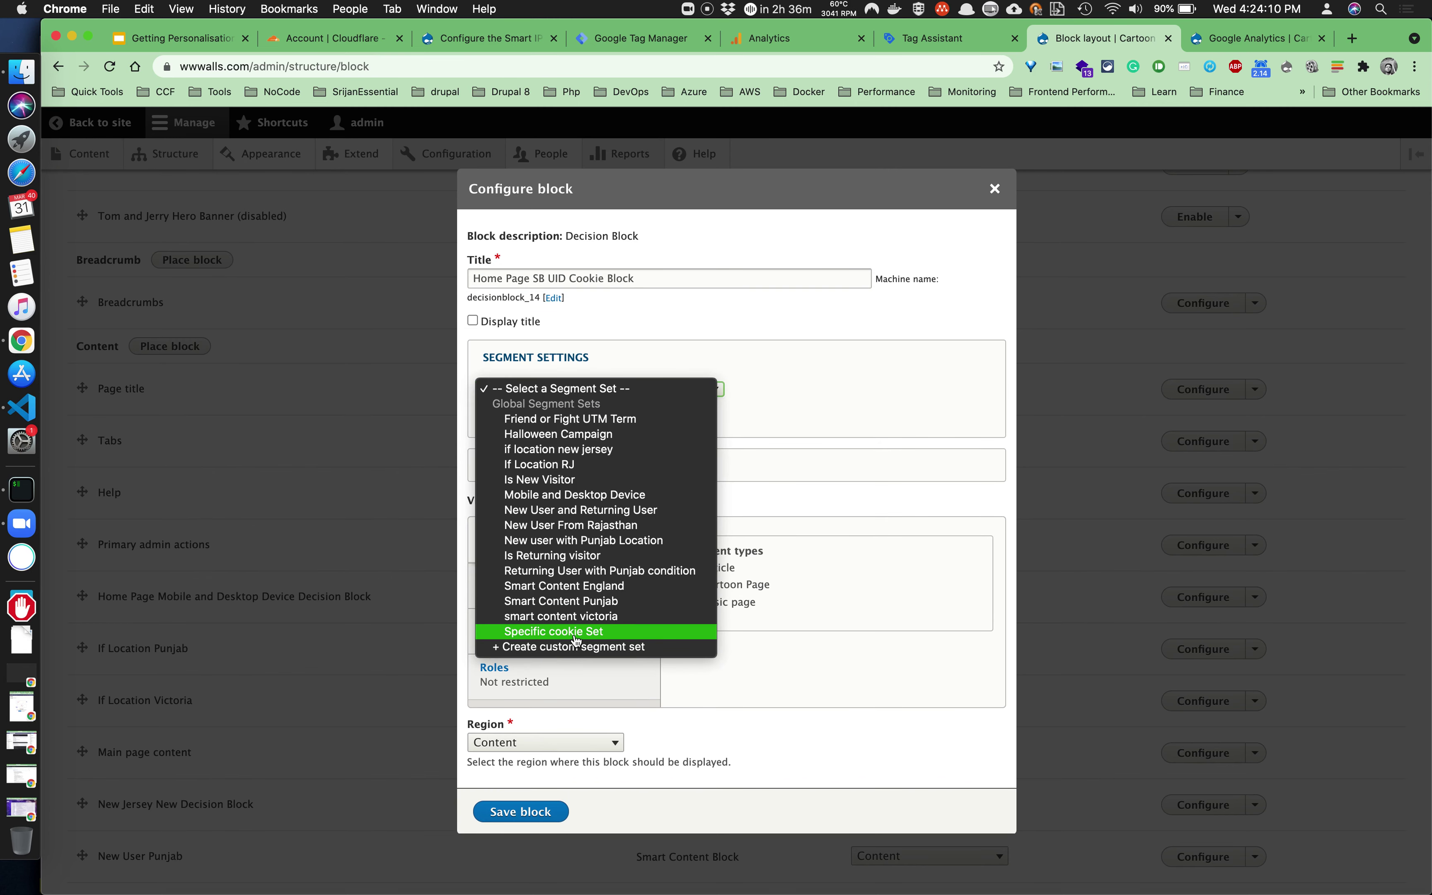
{"action": "left_click", "coordinate": [576, 632]}
{"action": "left_click", "coordinate": [586, 408]}
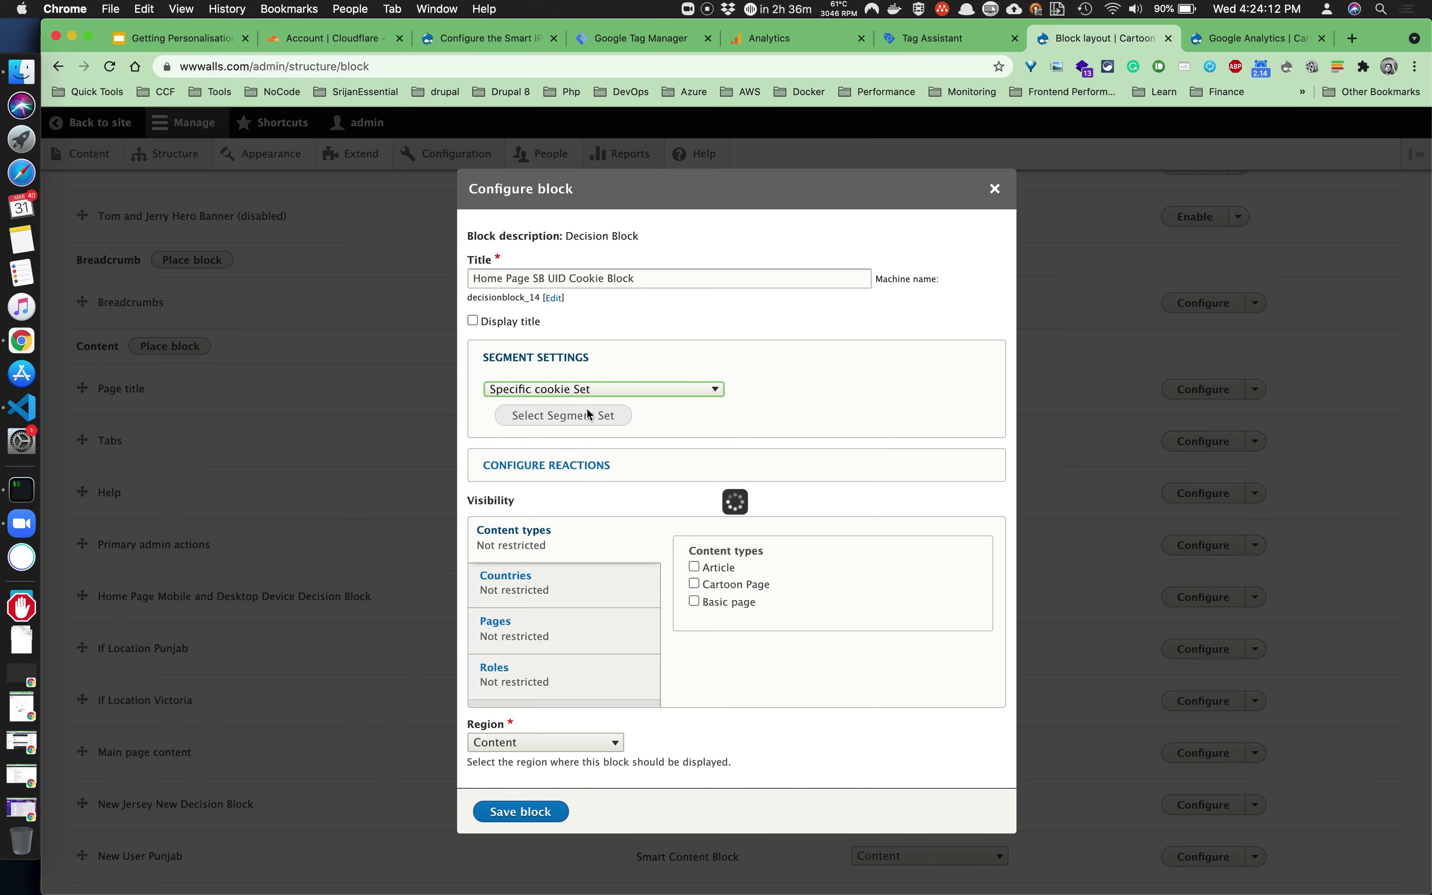
{"action": "left_click", "coordinate": [563, 346]}
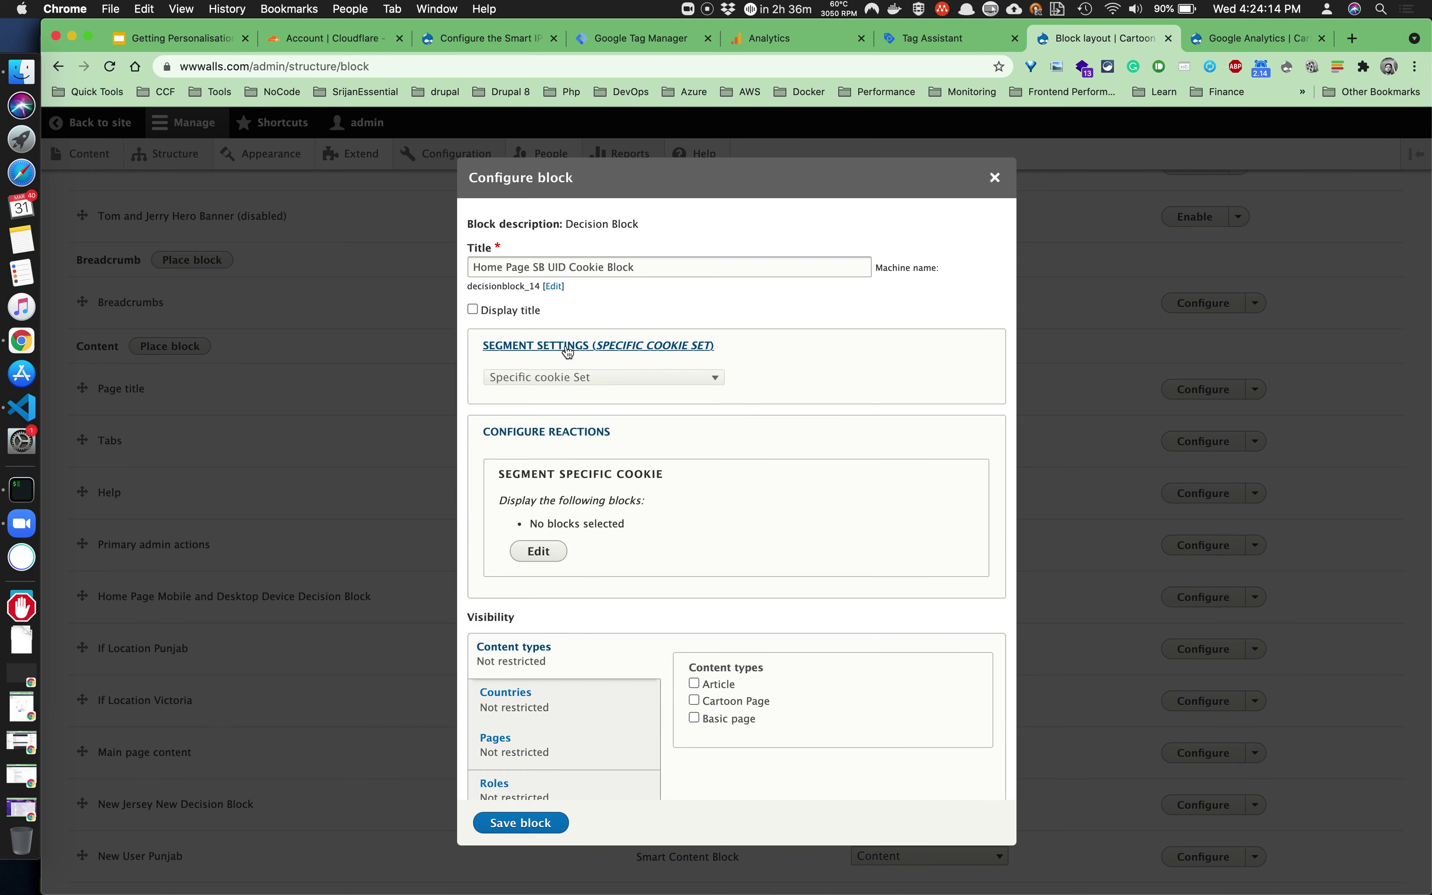
Edit the reaction for the specific cookie segment and add the "SB uid cookie block" as the block to display.
{"action": "left_click", "coordinate": [547, 551]}
{"action": "scroll", "coordinate": [660, 592], "scroll_direction": "down", "scroll_amount": 3}
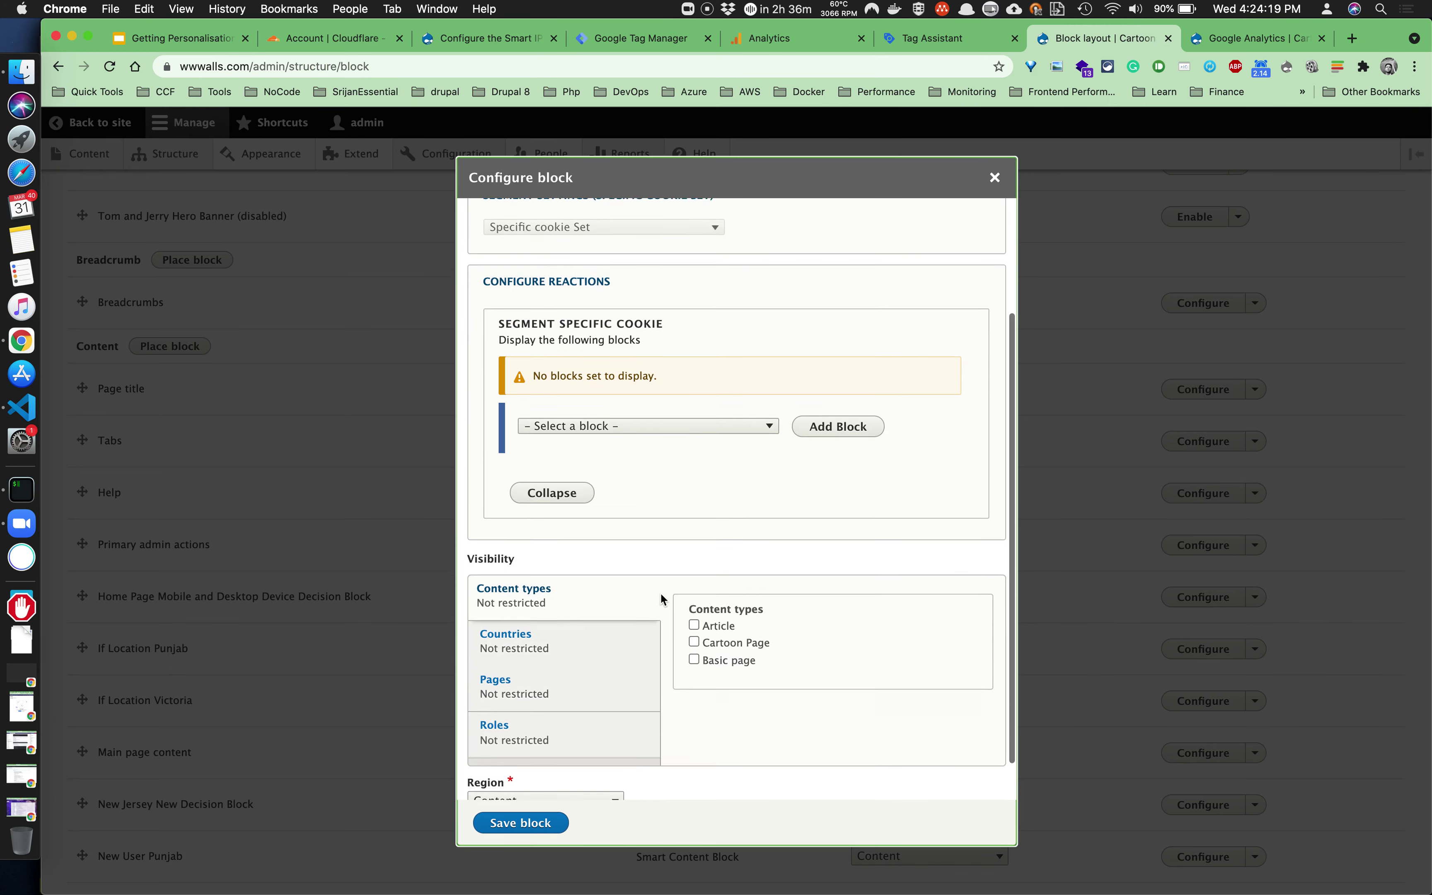
{"action": "left_click", "coordinate": [652, 429]}
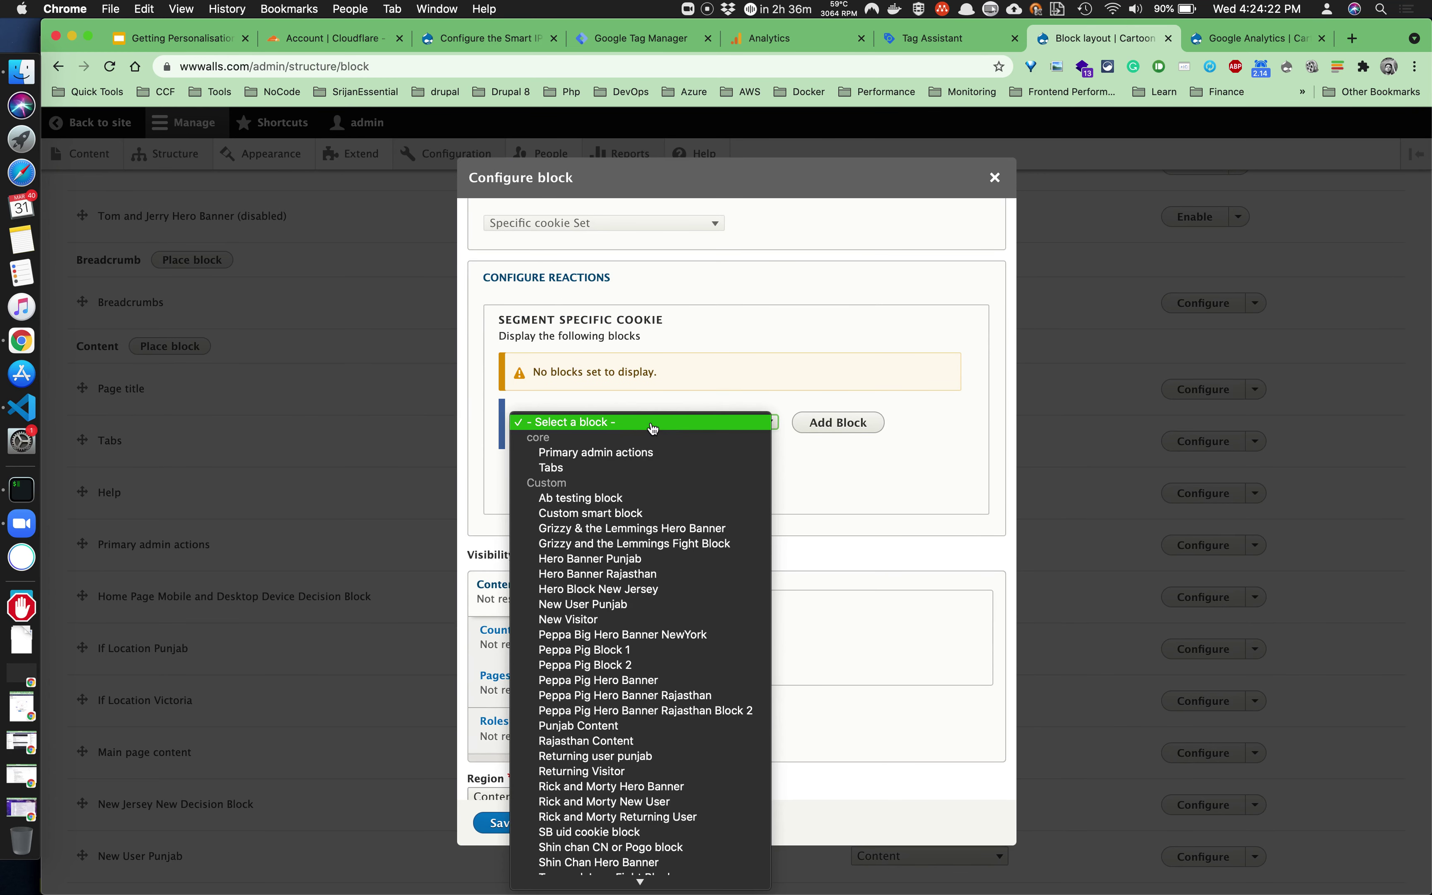
{"action": "key", "text": "s"}
{"action": "key", "text": "Return"}
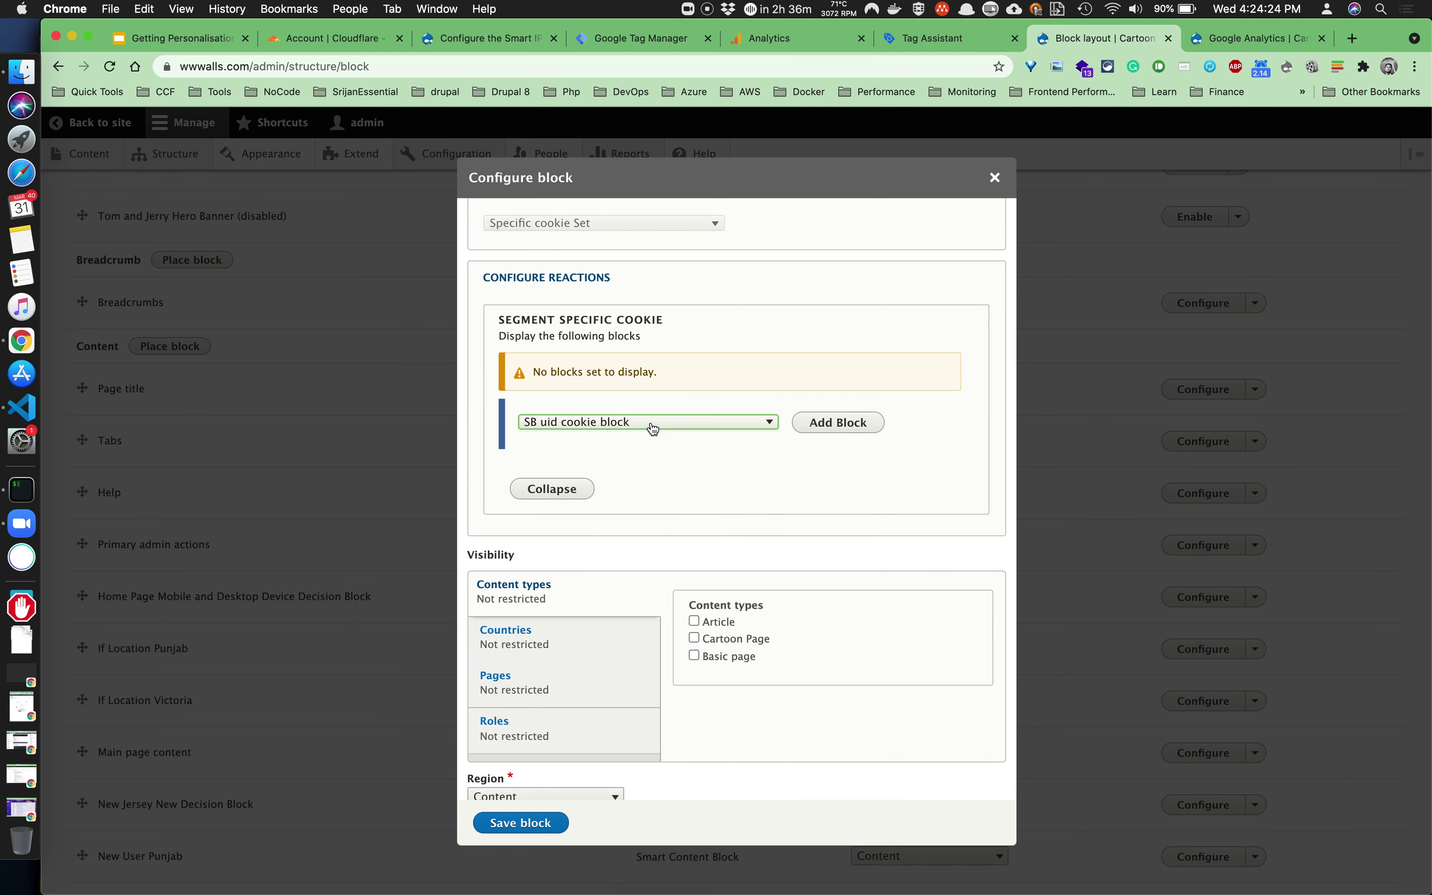
{"action": "left_click", "coordinate": [835, 423]}
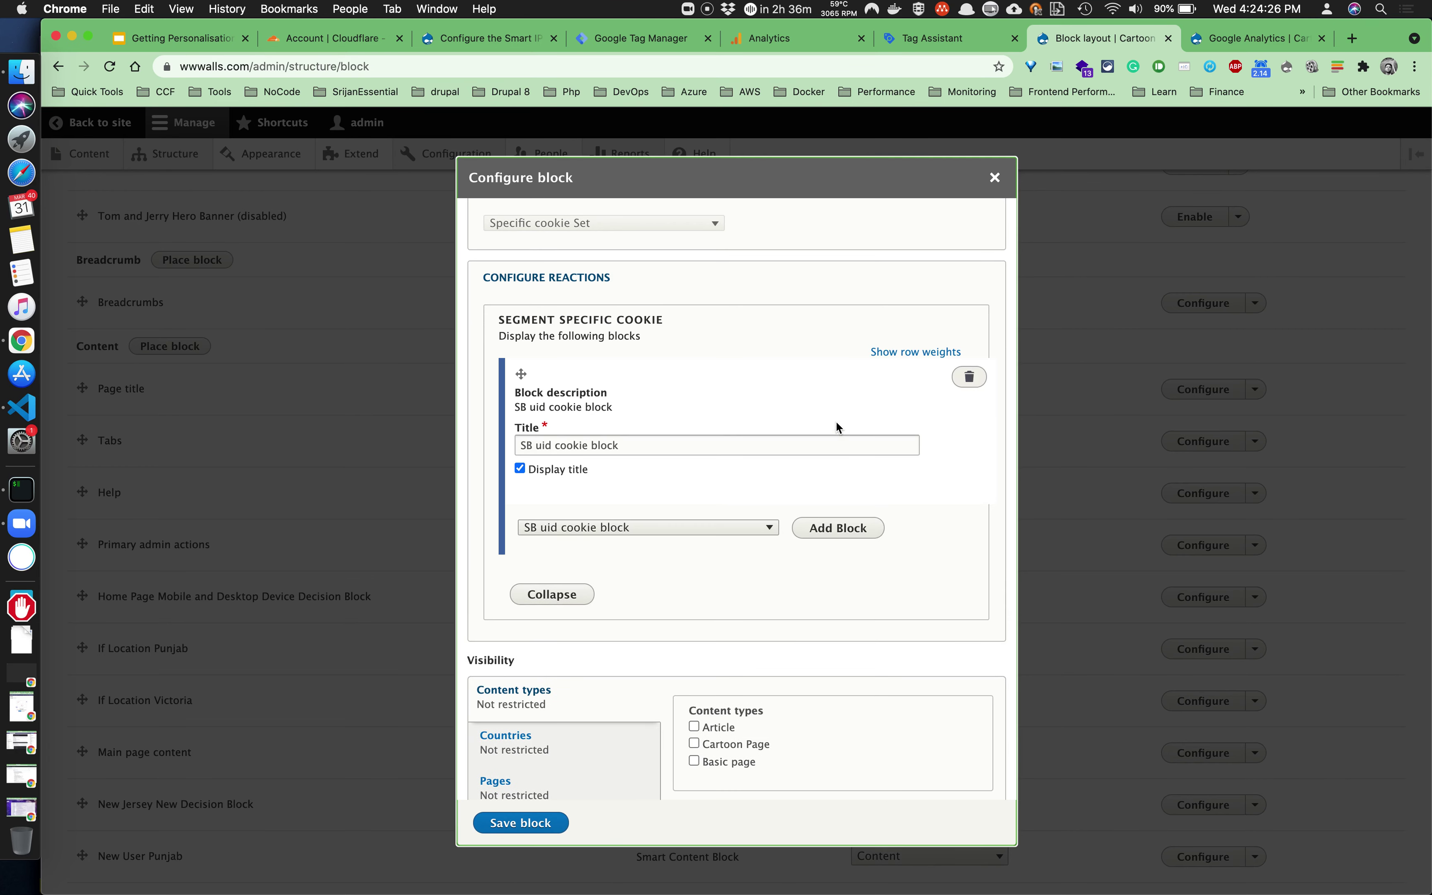
{"action": "left_click", "coordinate": [572, 469]}
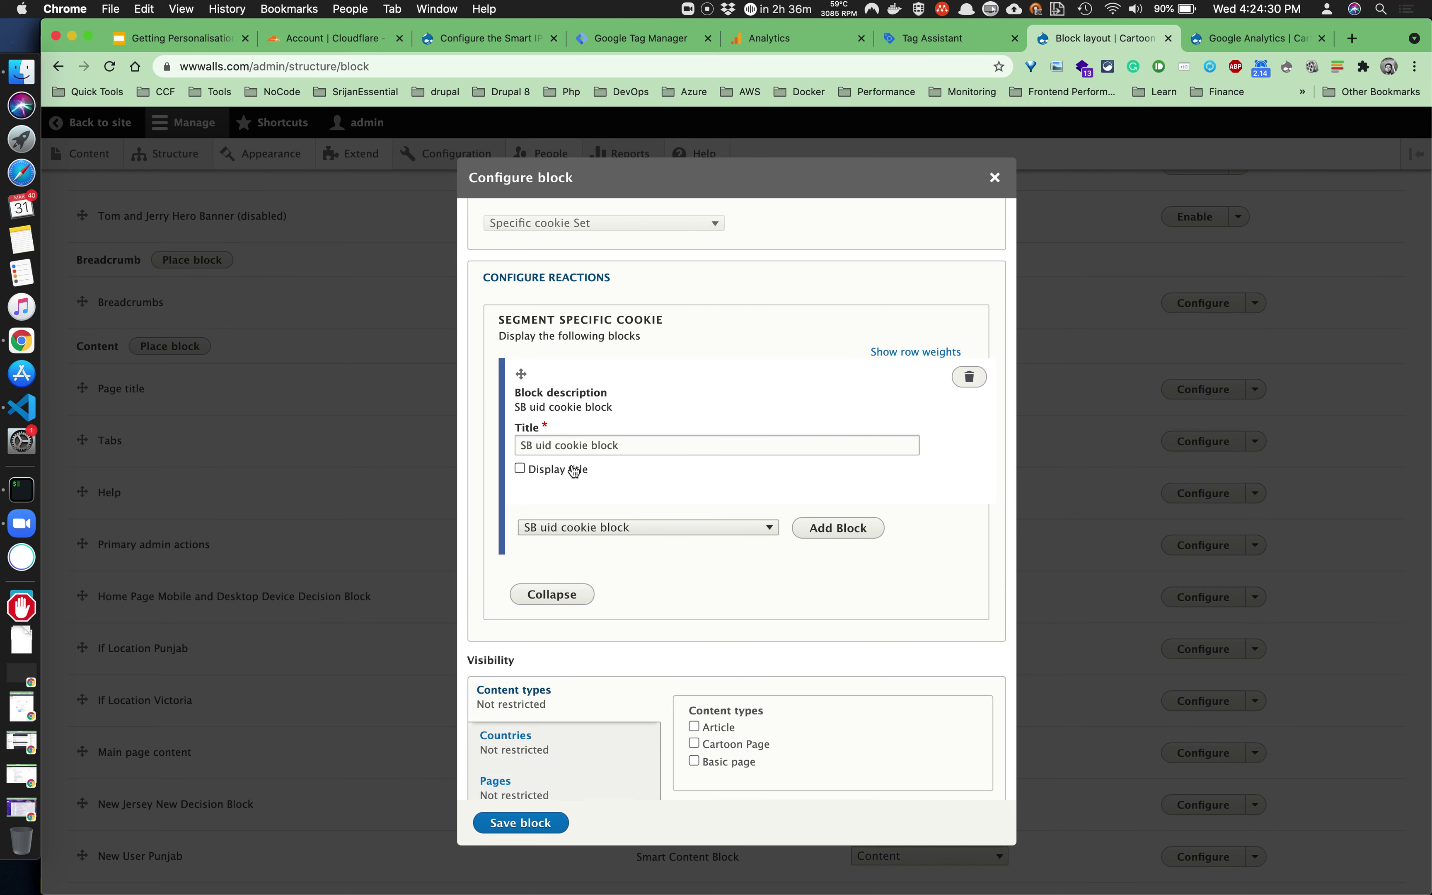
{"action": "scroll", "coordinate": [592, 485], "scroll_direction": "down", "scroll_amount": 3}
{"action": "scroll", "coordinate": [662, 505], "scroll_direction": "up", "scroll_amount": 2}
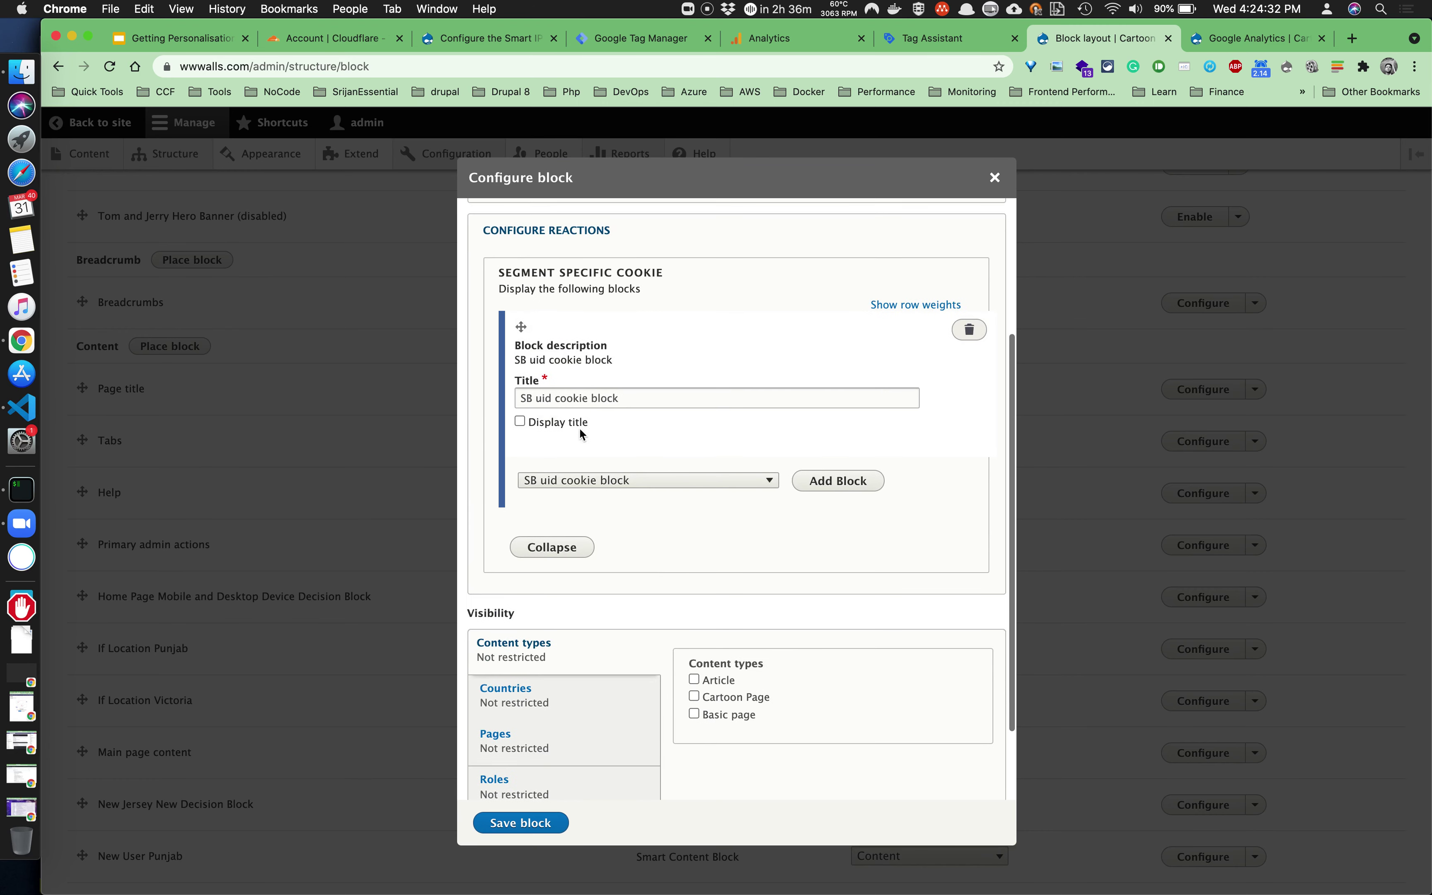
{"action": "left_click", "coordinate": [576, 429]}
Restrict the decision block's visibility to the <front> page and save the block.
{"action": "scroll", "coordinate": [616, 624], "scroll_direction": "down", "scroll_amount": 3}
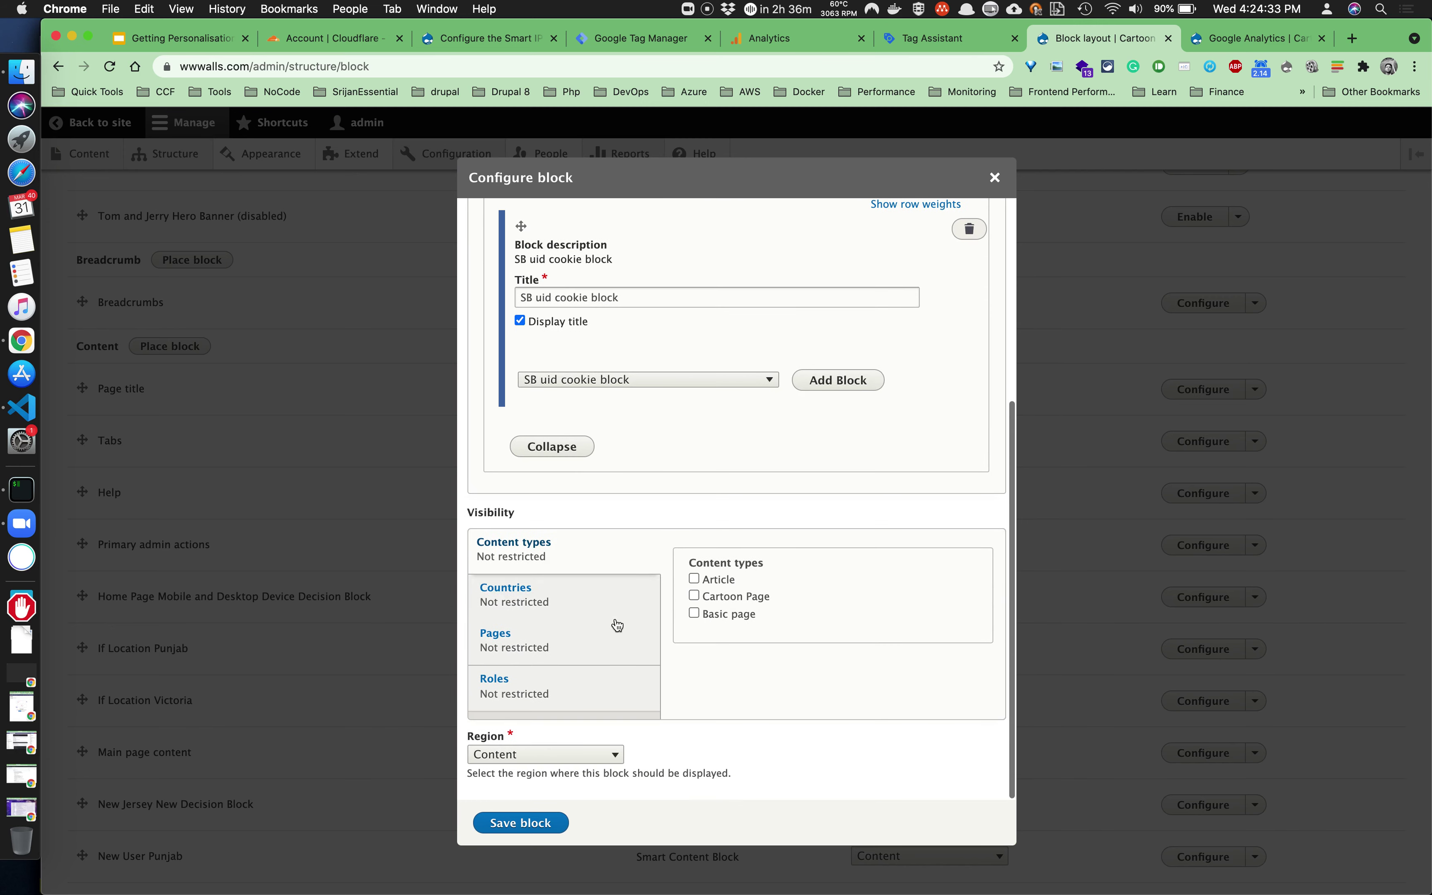
{"action": "left_click", "coordinate": [545, 635]}
{"action": "left_click", "coordinate": [751, 599]}
{"action": "type", "text": "<>"}
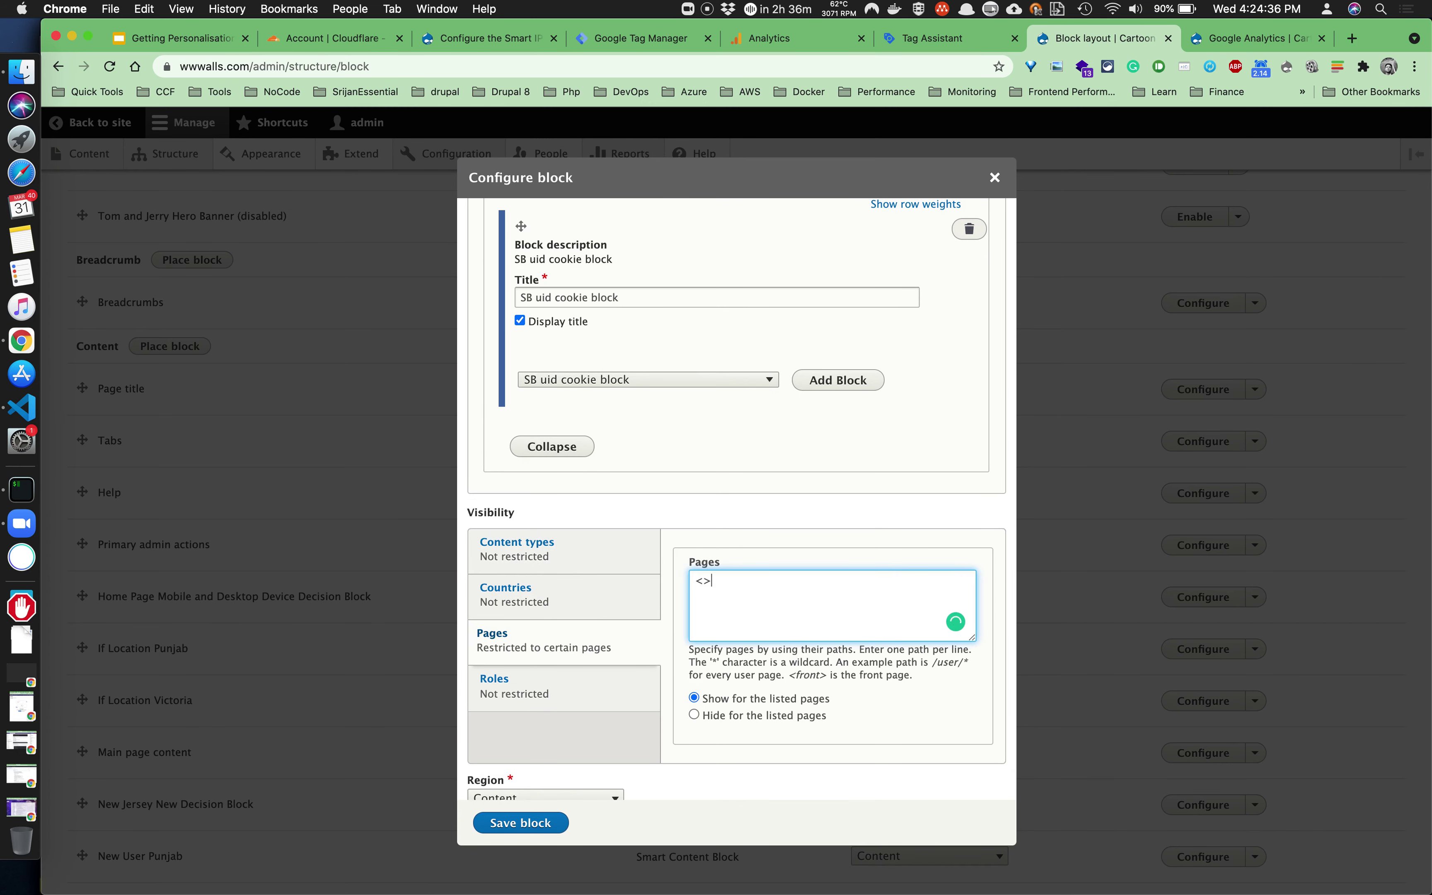
{"action": "type", "text": "front"}
{"action": "scroll", "coordinate": [867, 642], "scroll_direction": "down", "scroll_amount": 1}
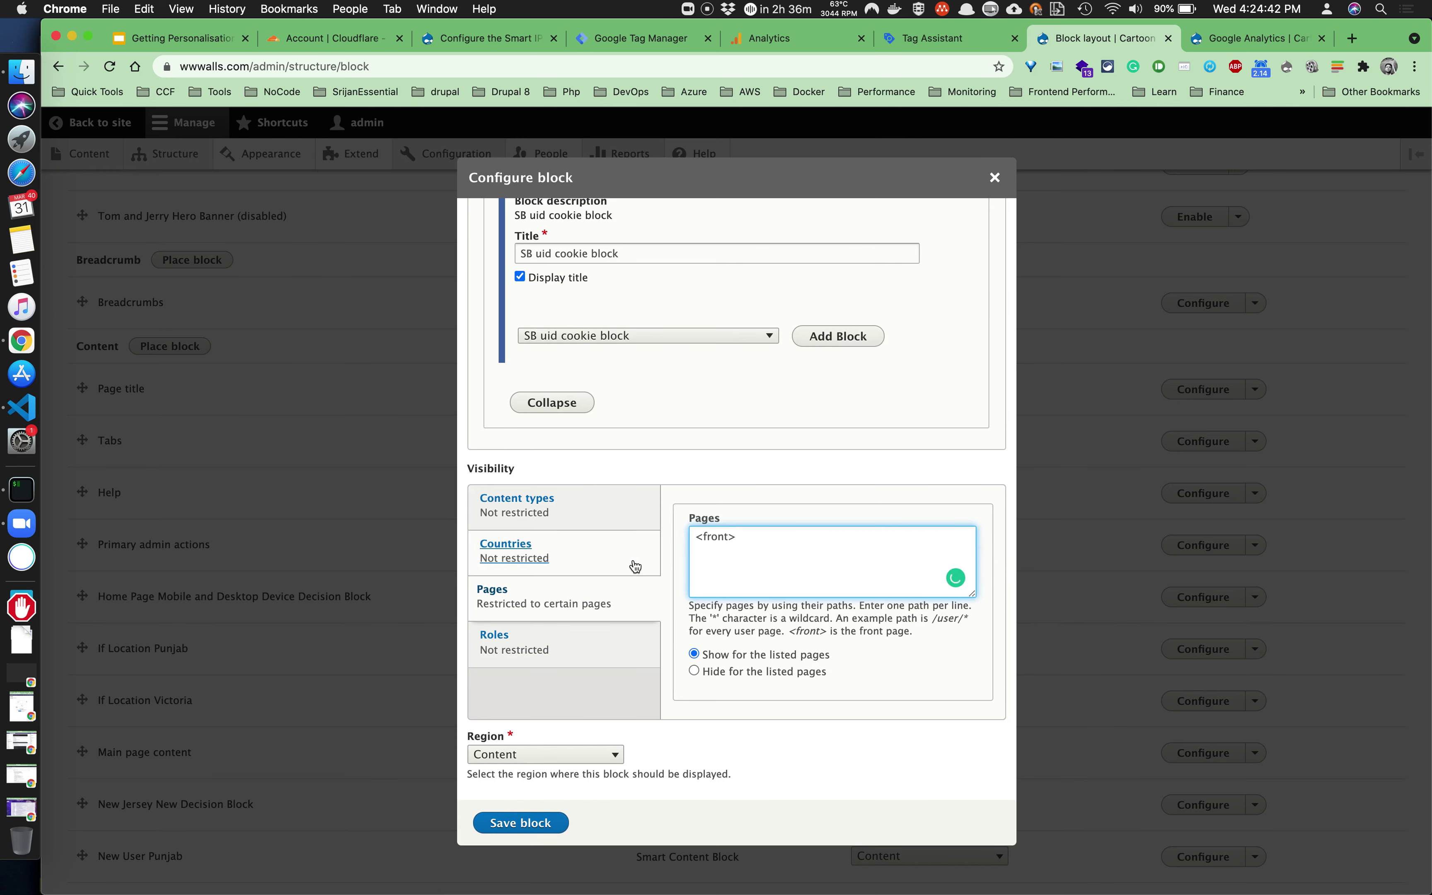
{"action": "scroll", "coordinate": [636, 563], "scroll_direction": "up", "scroll_amount": 5}
{"action": "scroll", "coordinate": [615, 631], "scroll_direction": "down", "scroll_amount": 3}
{"action": "scroll", "coordinate": [616, 631], "scroll_direction": "down", "scroll_amount": 2}
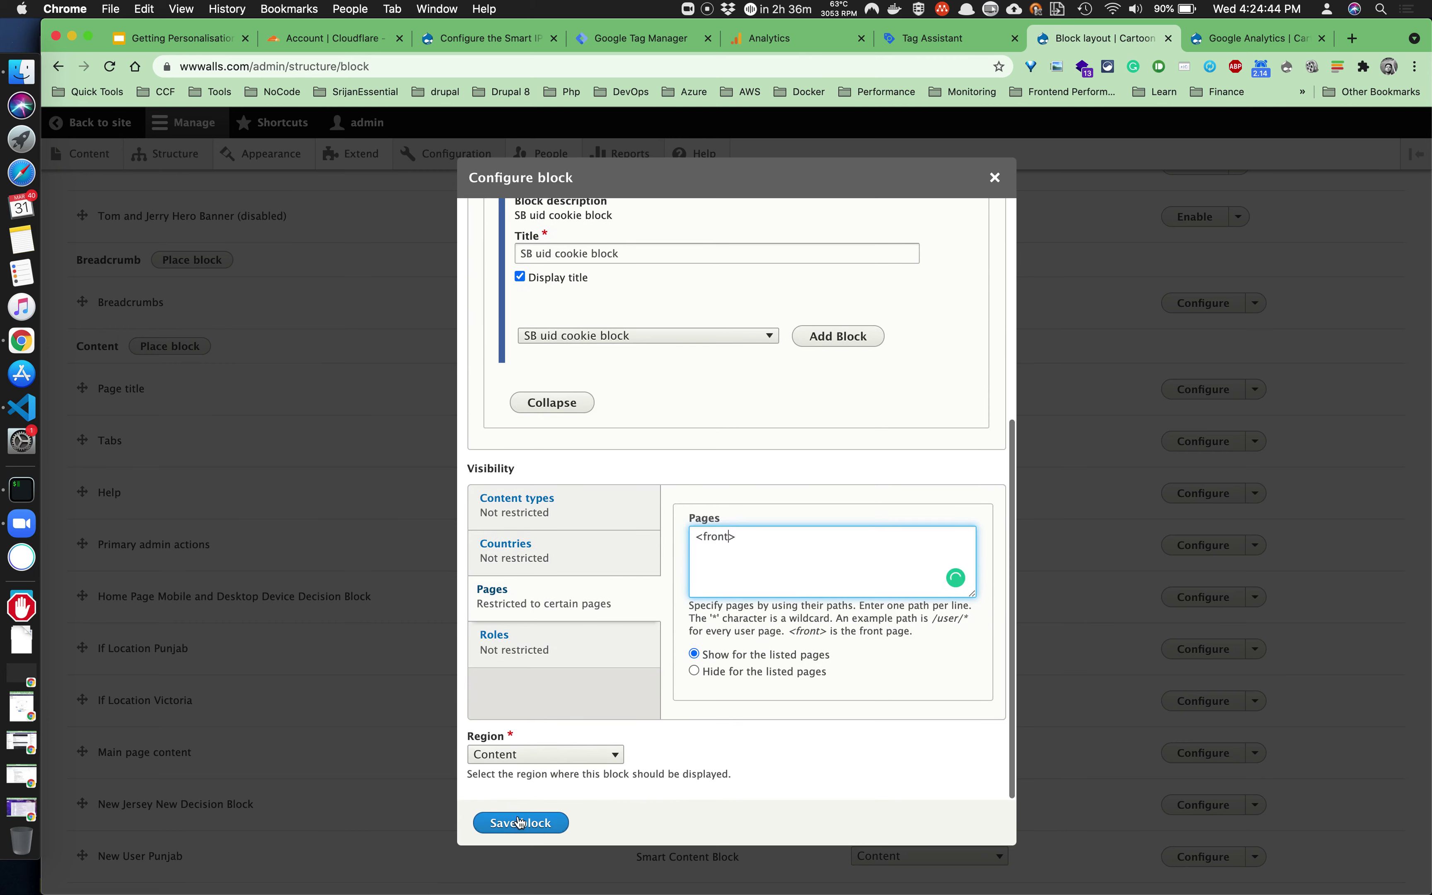
{"action": "left_click", "coordinate": [521, 823]}
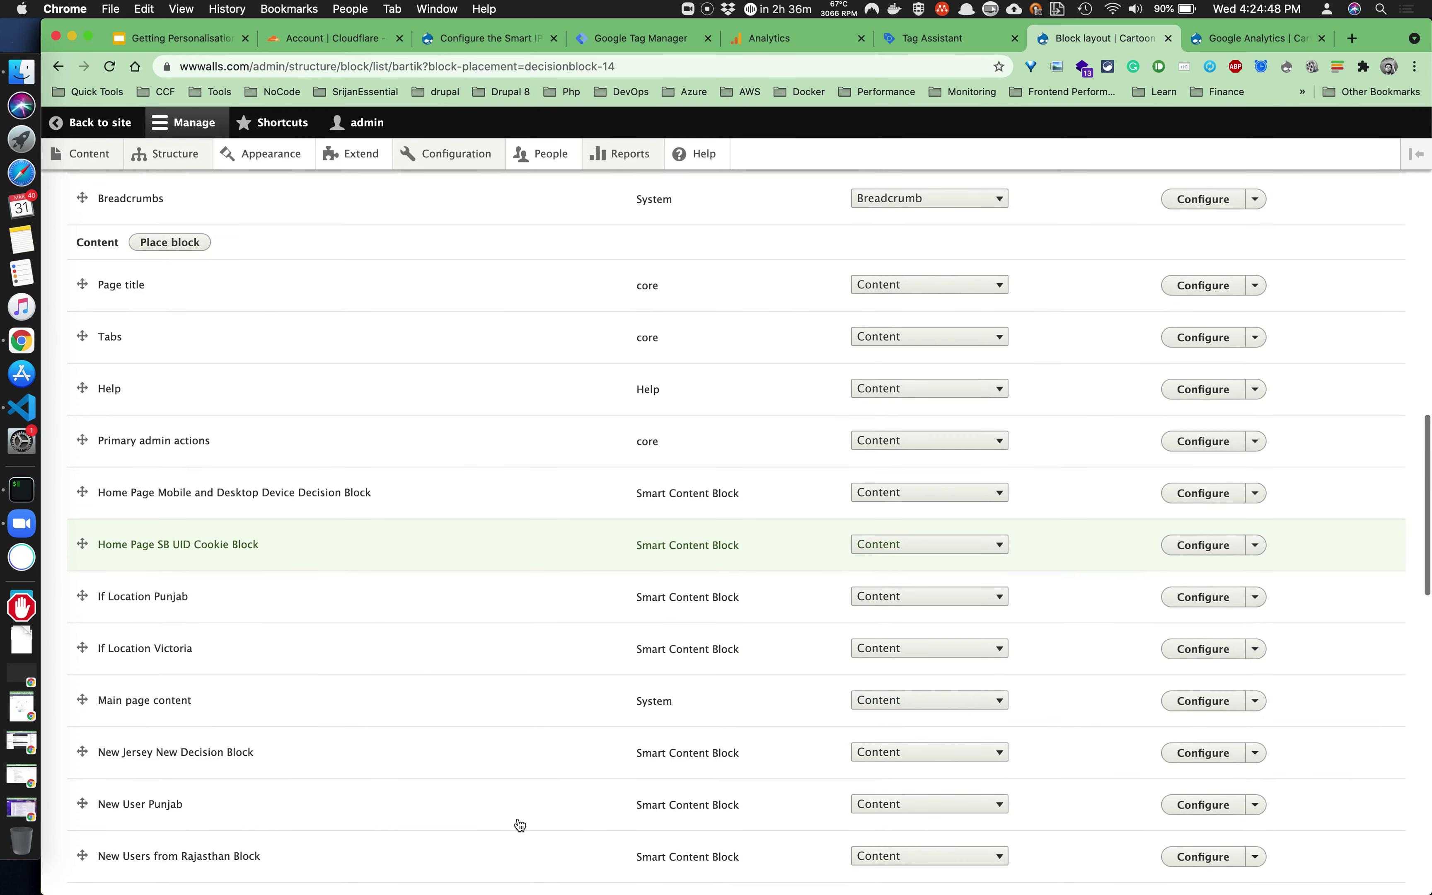
Open wwwalls.com in a new incognito window and check the home page for the SB uid cookie block.
{"action": "scroll", "coordinate": [639, 595], "scroll_direction": "up", "scroll_amount": 15}
{"action": "key", "text": "super+n"}
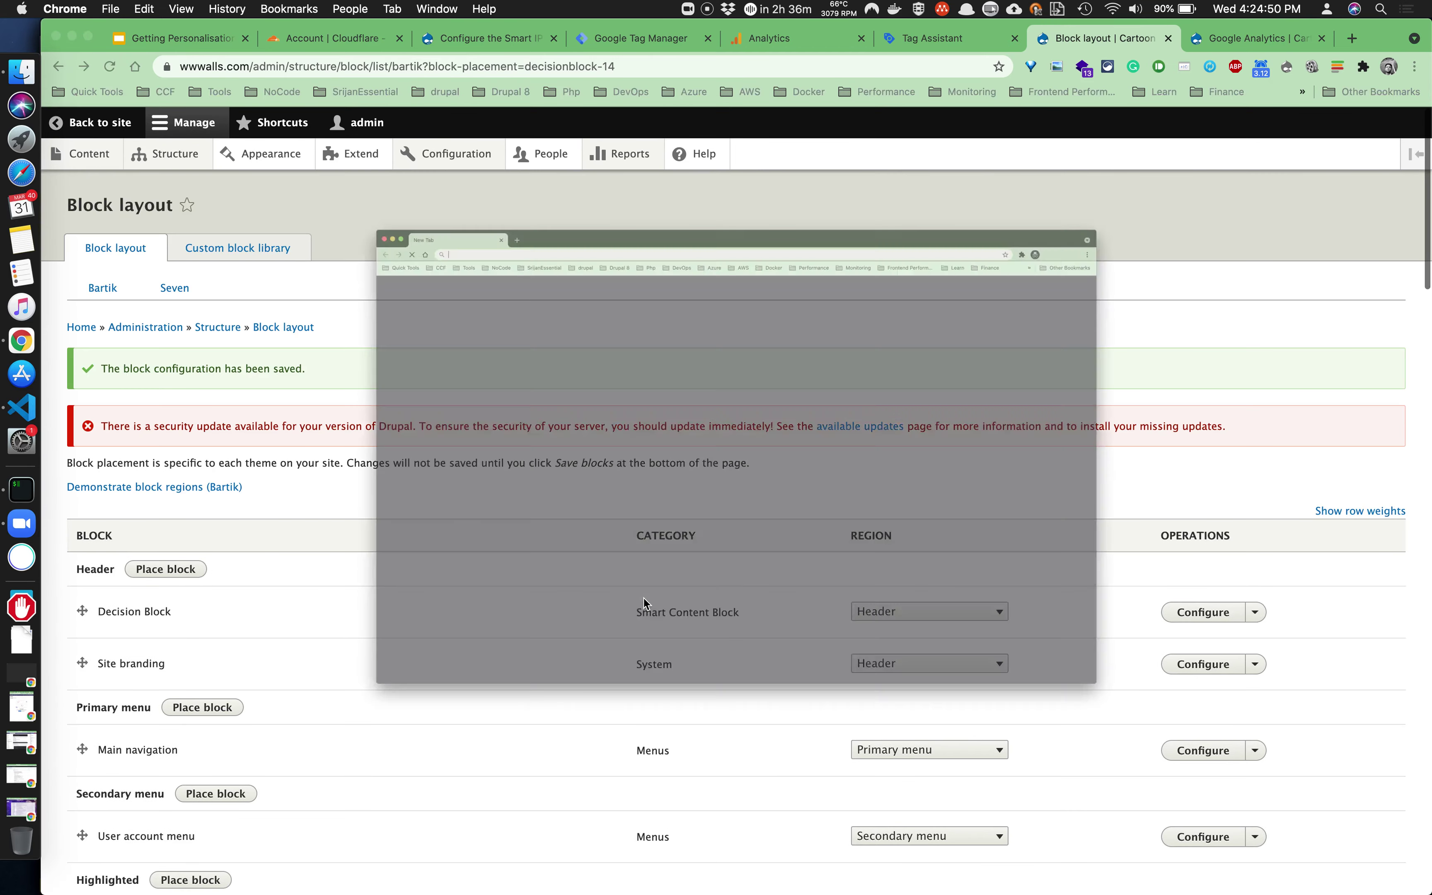
{"action": "type", "text": "ww"}
{"action": "key", "text": "Return"}
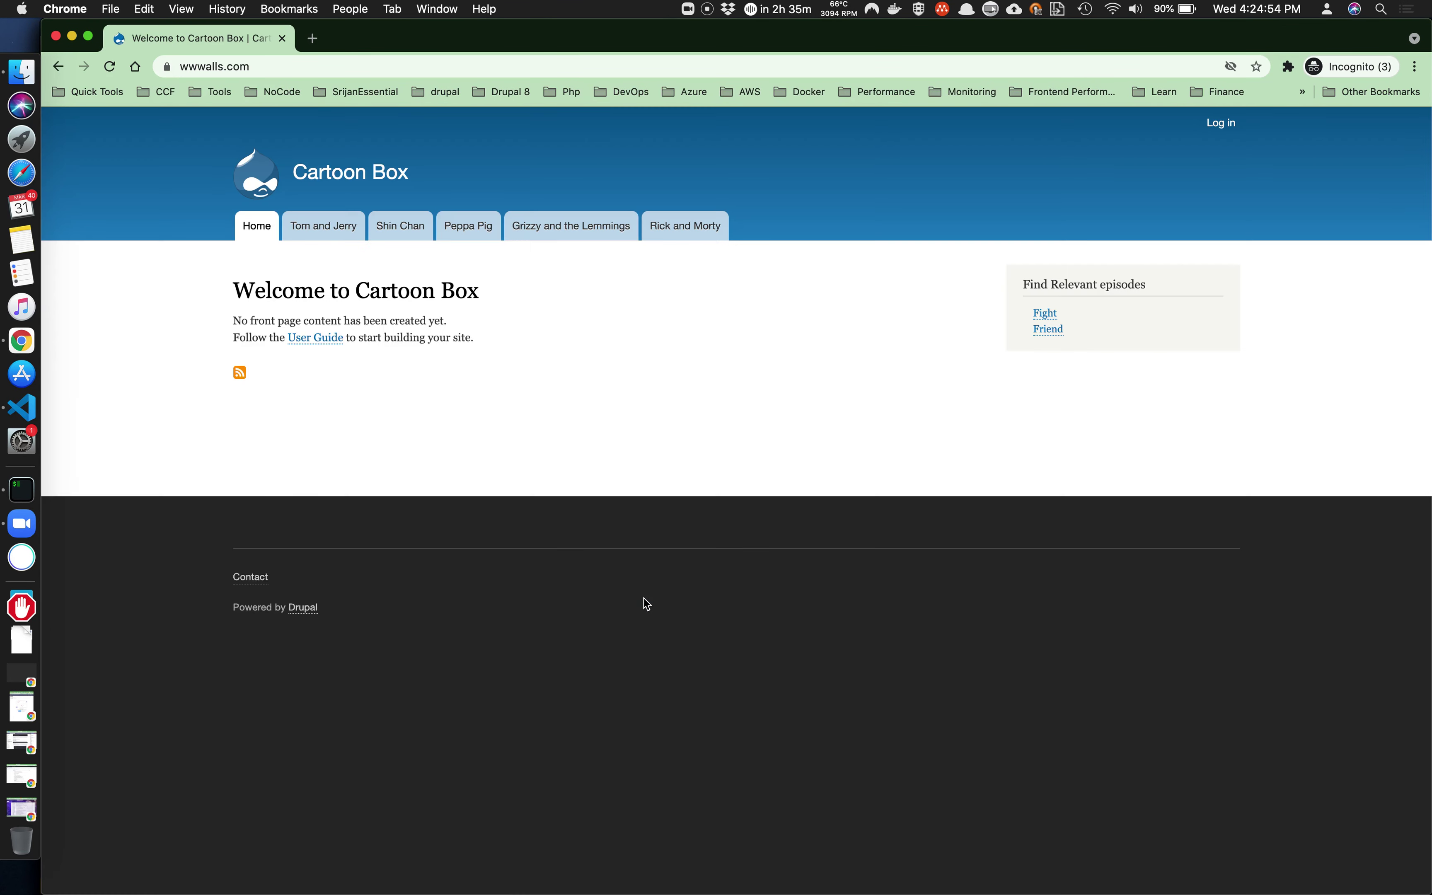
{"action": "scroll", "coordinate": [529, 687], "scroll_direction": "down", "scroll_amount": 3}
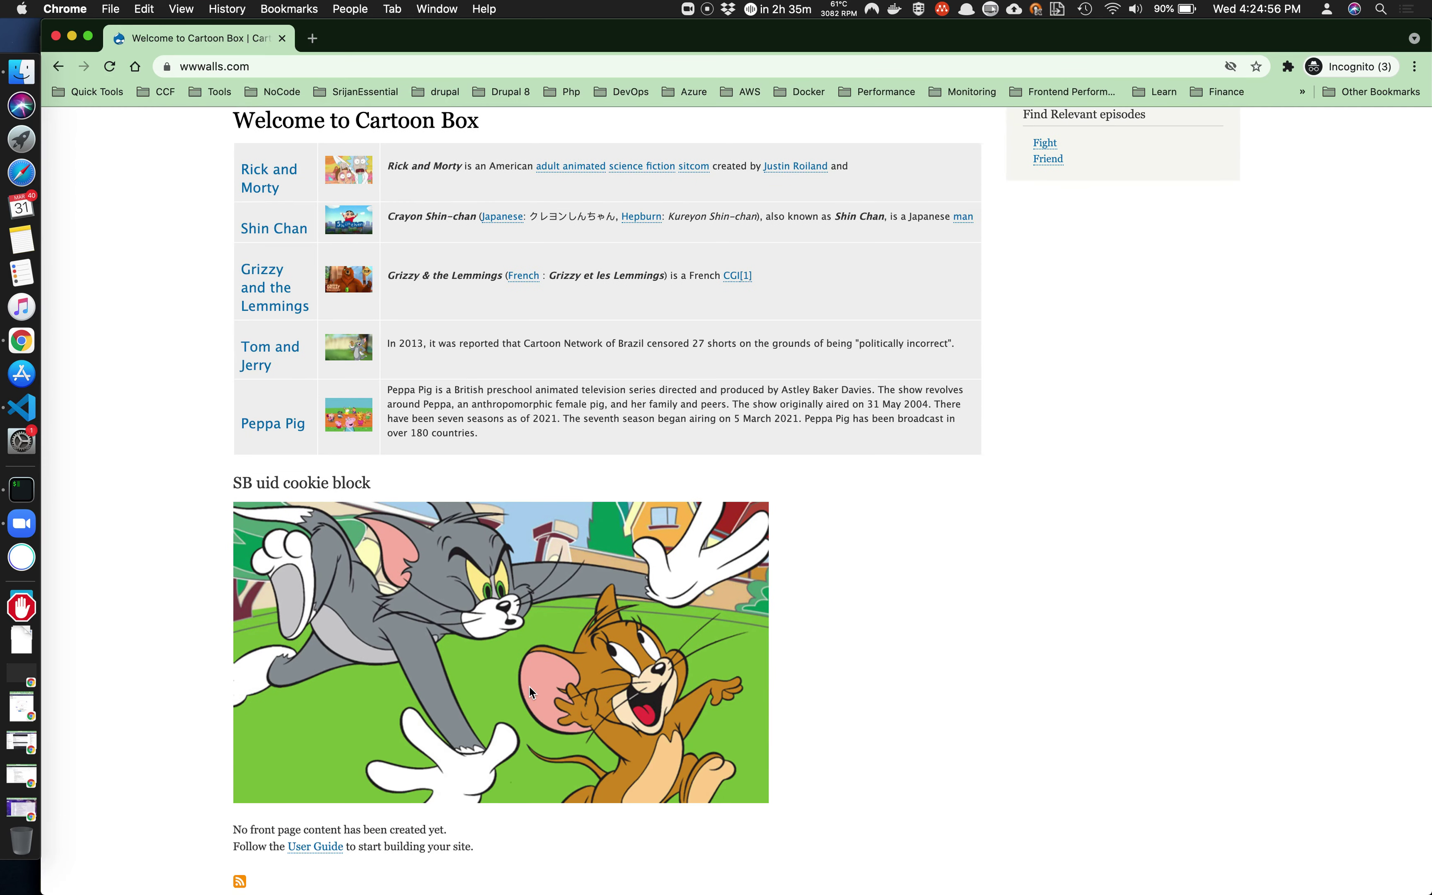
{"action": "scroll", "coordinate": [452, 583], "scroll_direction": "down", "scroll_amount": 3}
{"action": "scroll", "coordinate": [452, 583], "scroll_direction": "up", "scroll_amount": 2}
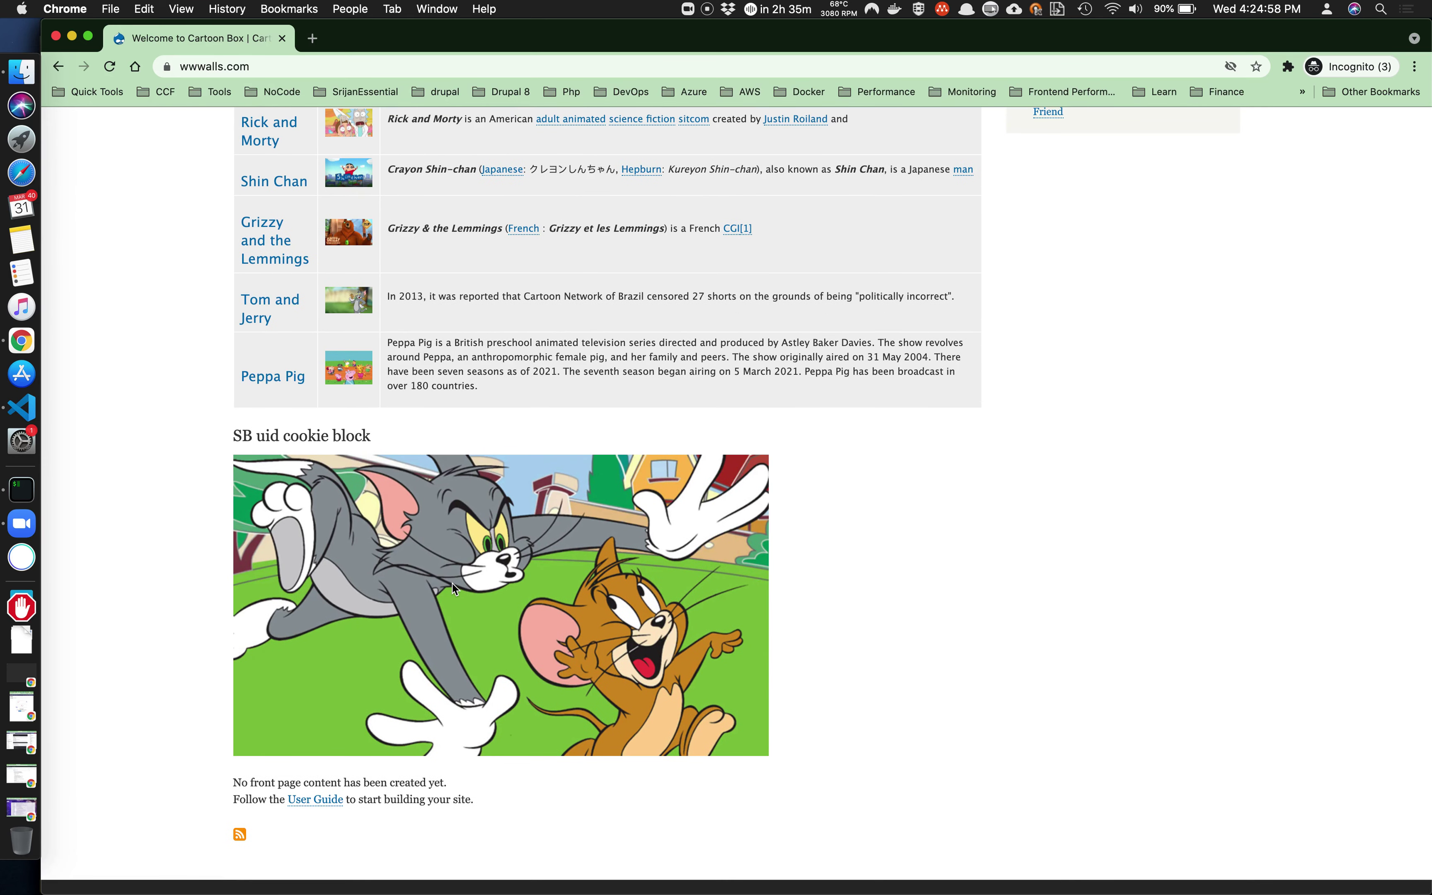
Append a 4 to the sb_uid cookie's value in the developer tools and reload the home page to check the cookie block.
{"action": "key", "text": "super+alt+i"}
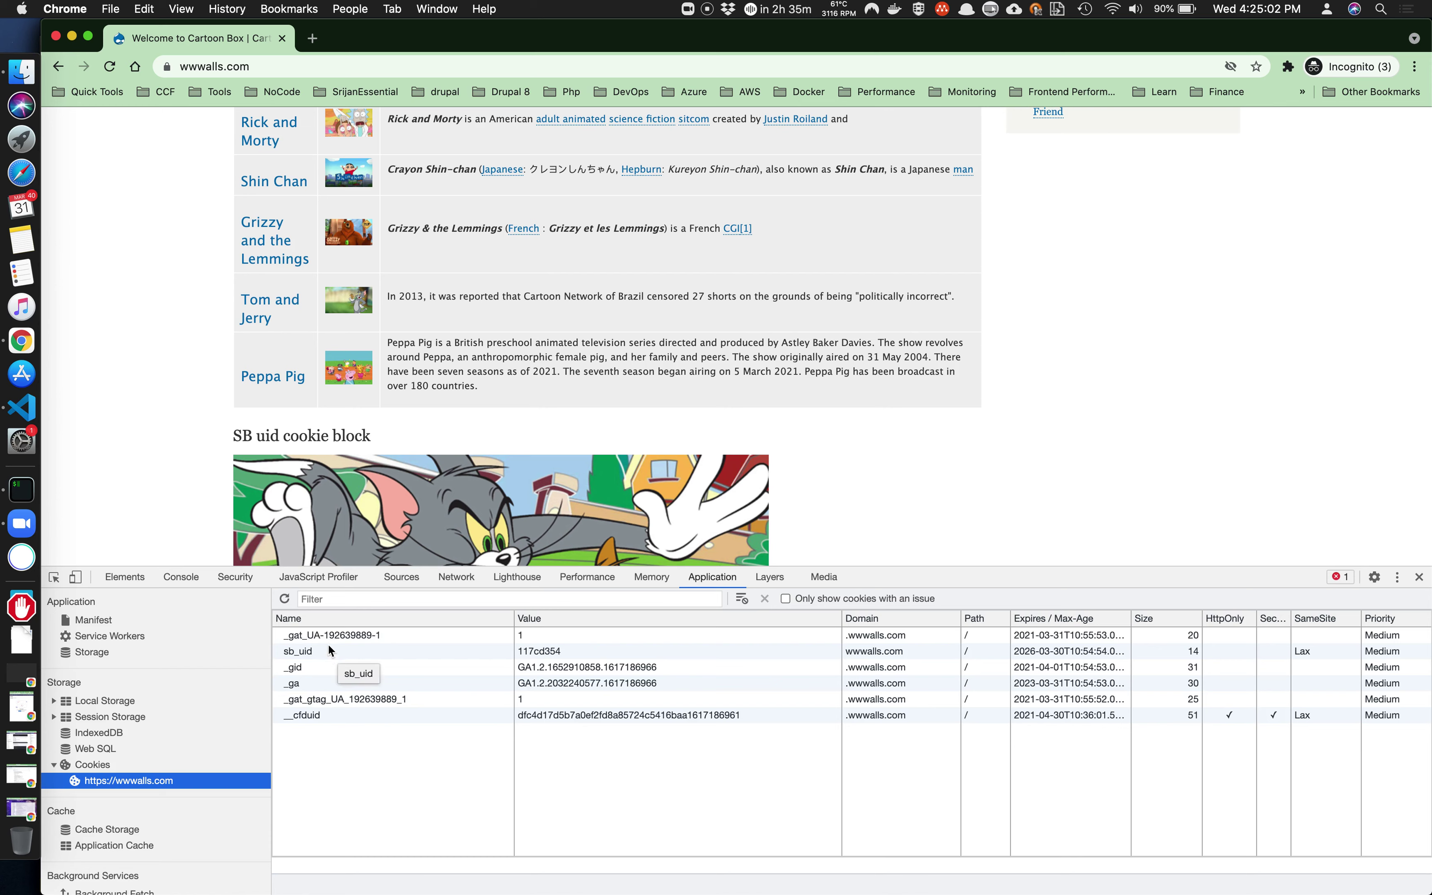
{"action": "double_click", "coordinate": [535, 651]}
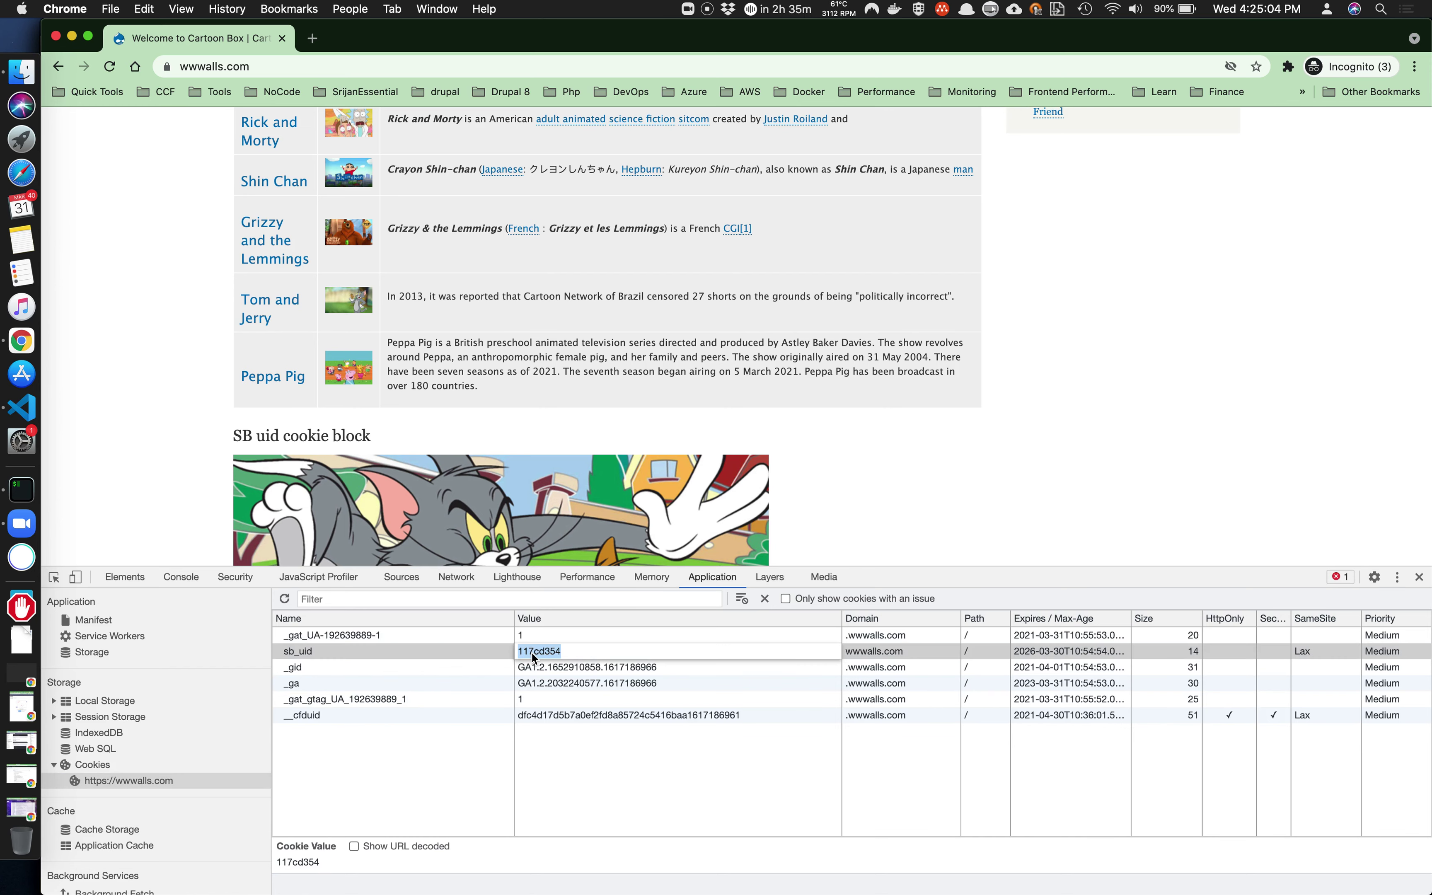
{"action": "key", "text": "Right"}
{"action": "type", "text": "4"}
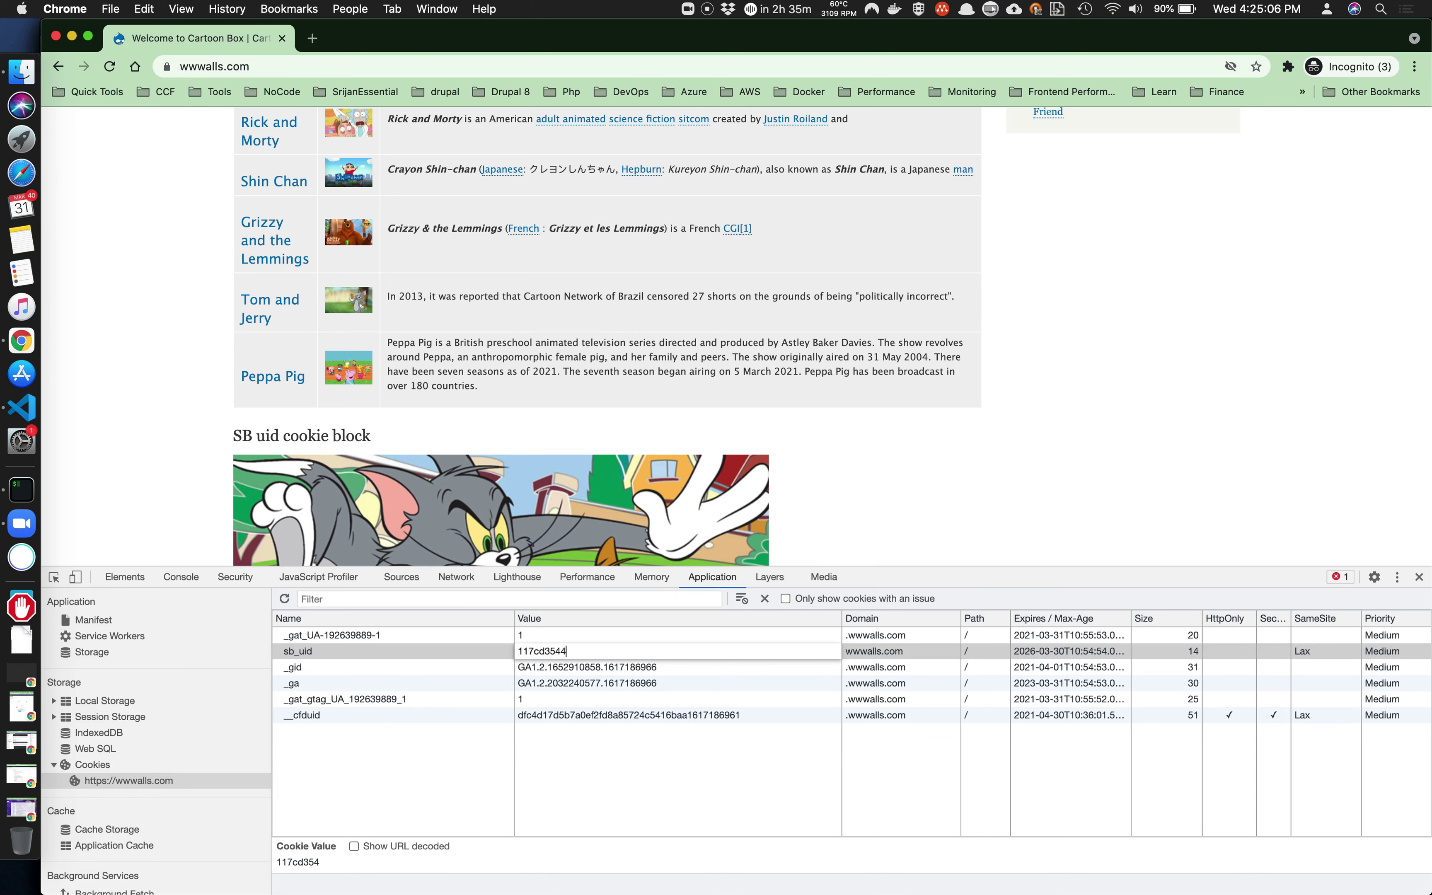
{"action": "key", "text": "Tab"}
{"action": "key", "text": "Return"}
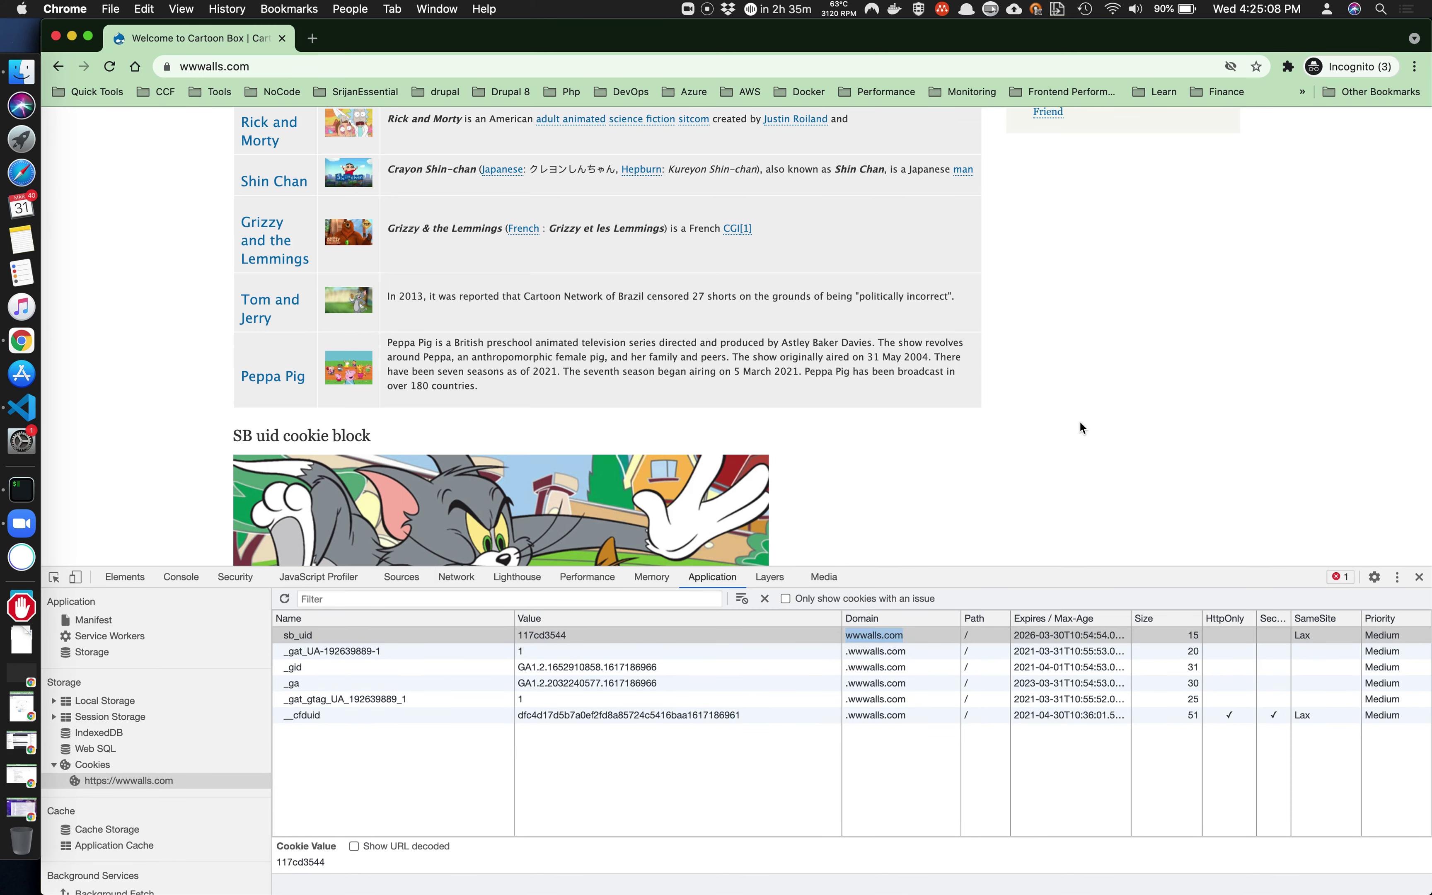
{"action": "key", "text": "super+r"}
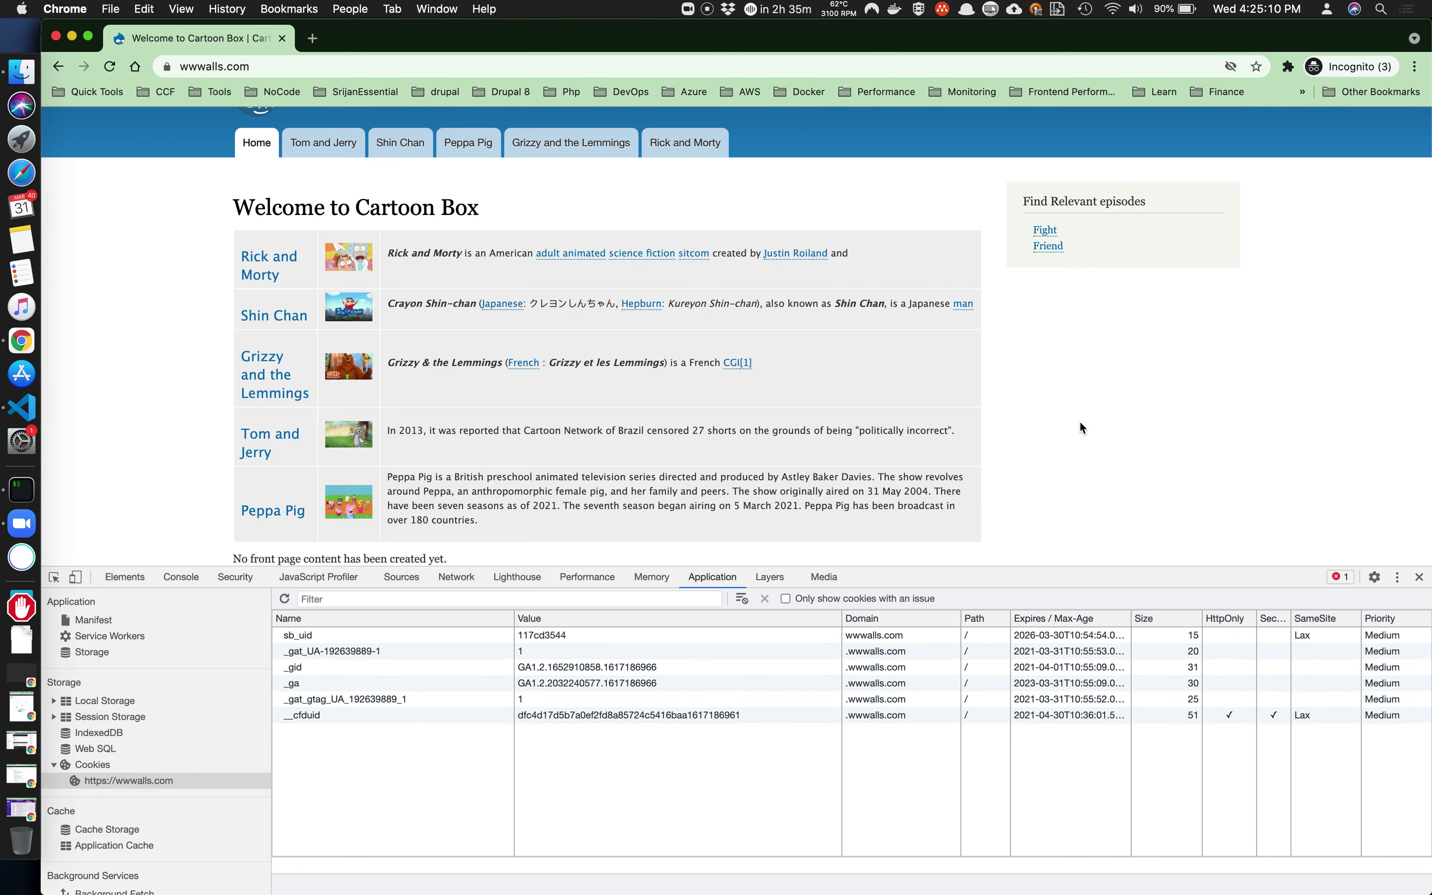
{"action": "scroll", "coordinate": [1015, 424], "scroll_direction": "down", "scroll_amount": 5}
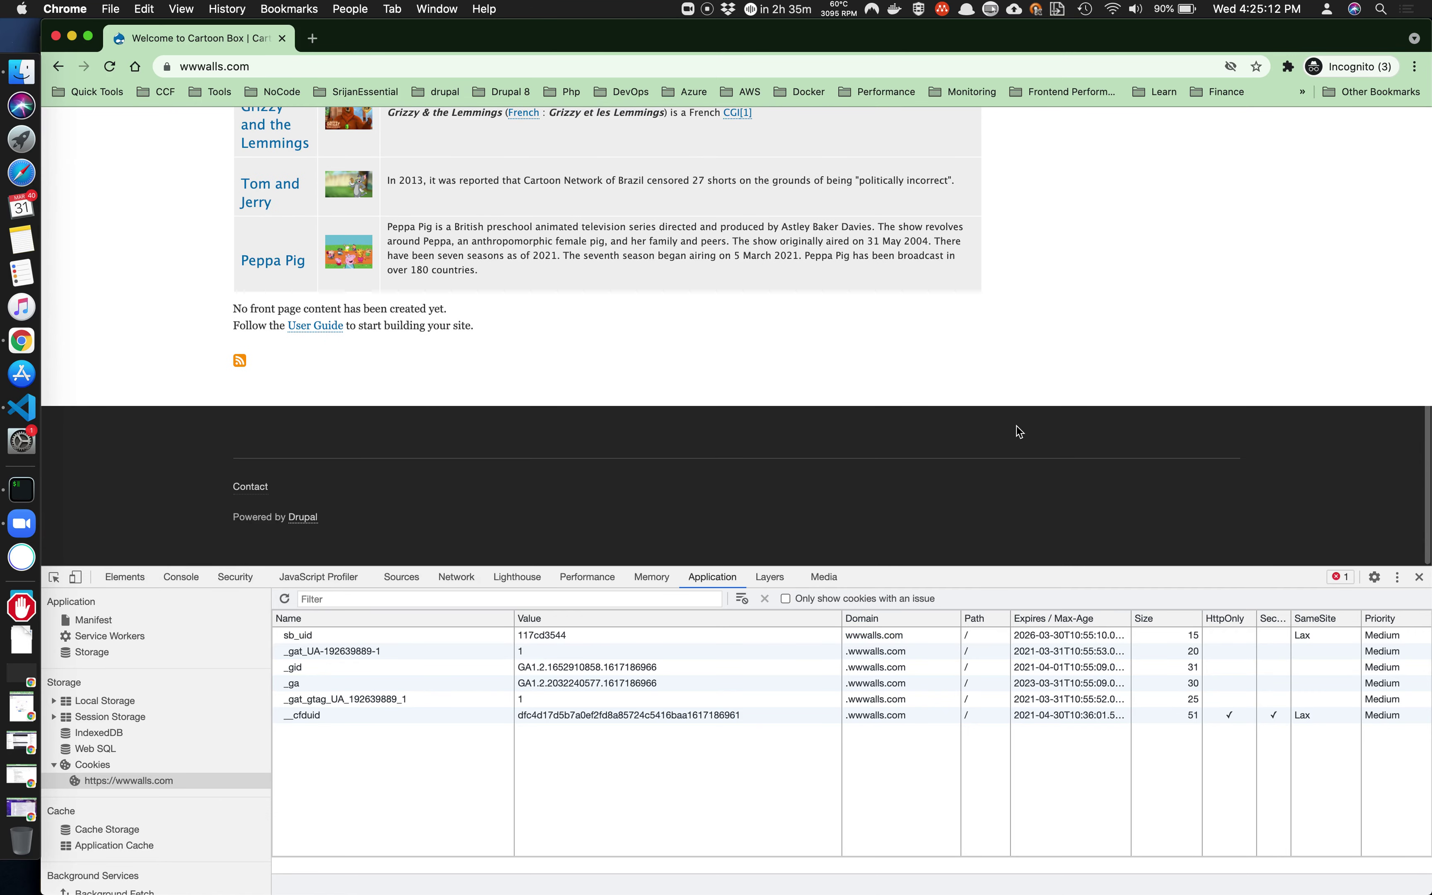
{"action": "scroll", "coordinate": [820, 430], "scroll_direction": "up", "scroll_amount": 3}
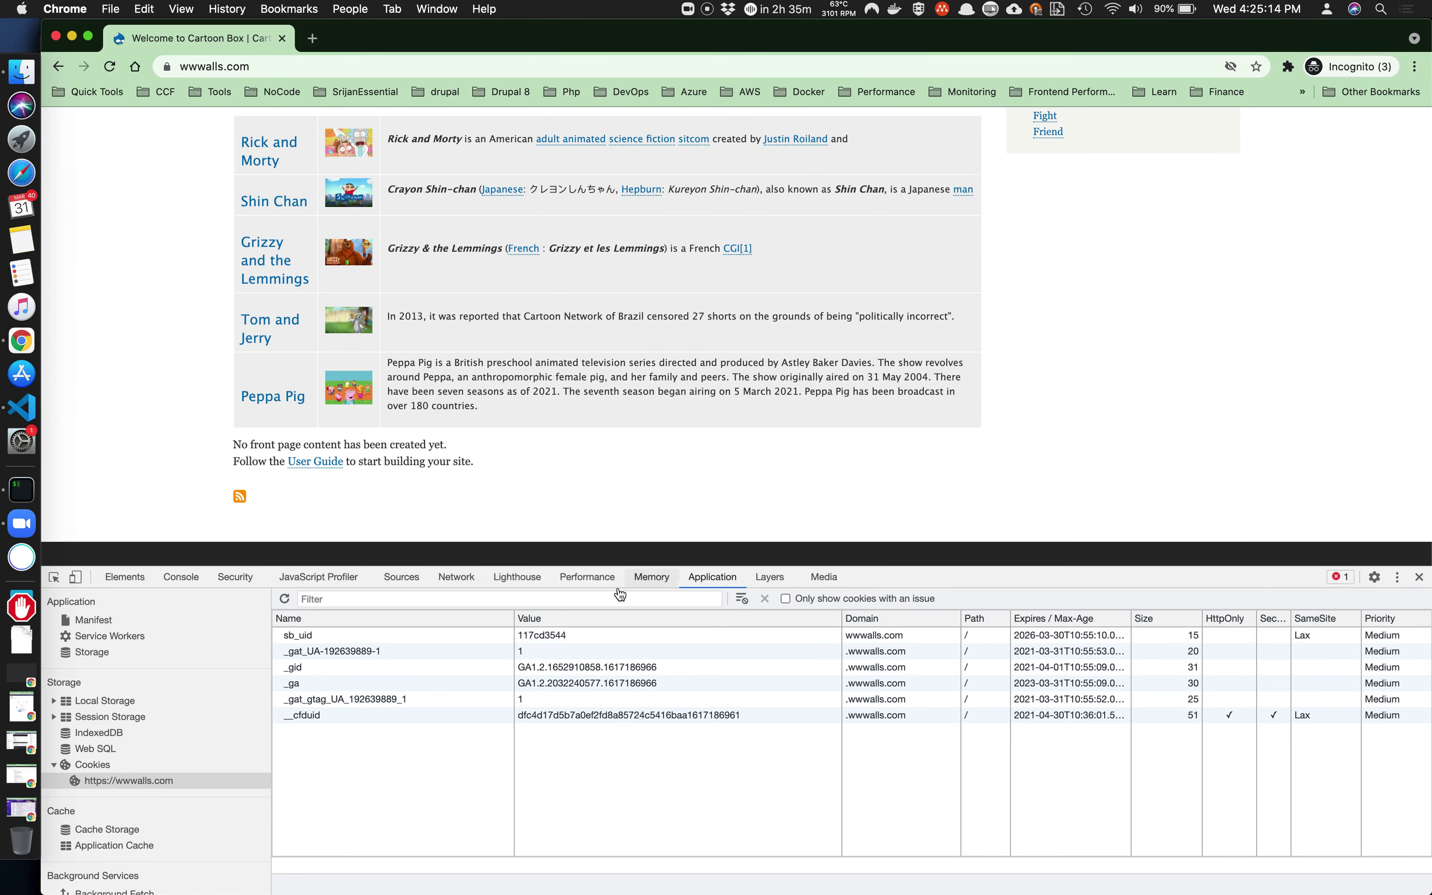
Remove the trailing 4 from the sb_uid cookie's value and reload the home page to check the cookie block again.
{"action": "double_click", "coordinate": [579, 636]}
{"action": "key", "text": "Right"}
{"action": "key", "text": "BackSpace"}
{"action": "key", "text": "Tab"}
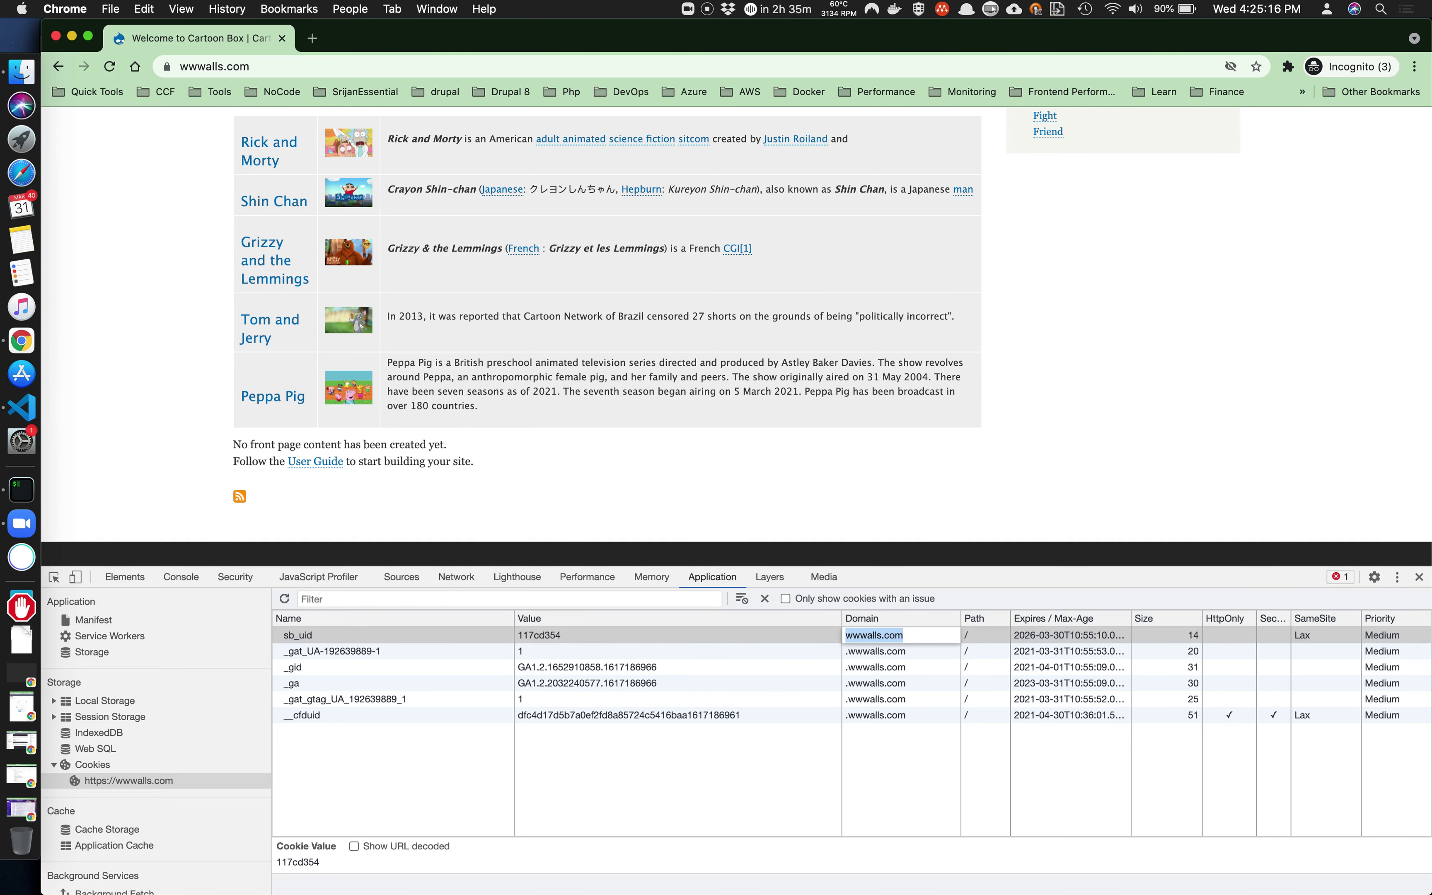
{"action": "key", "text": "Return"}
{"action": "key", "text": "super+r"}
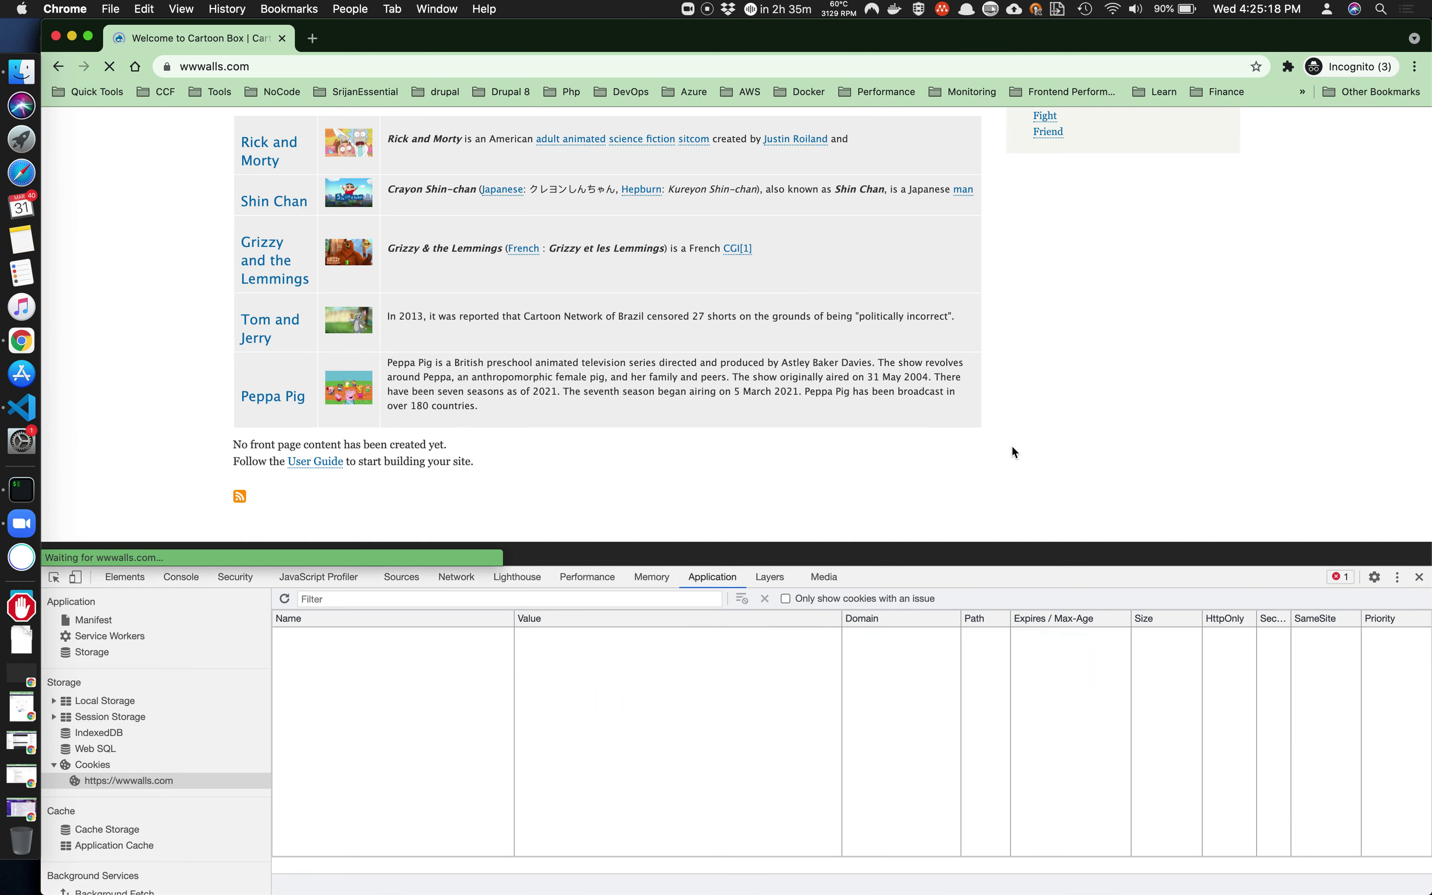
{"action": "scroll", "coordinate": [1015, 452], "scroll_direction": "down", "scroll_amount": 10}
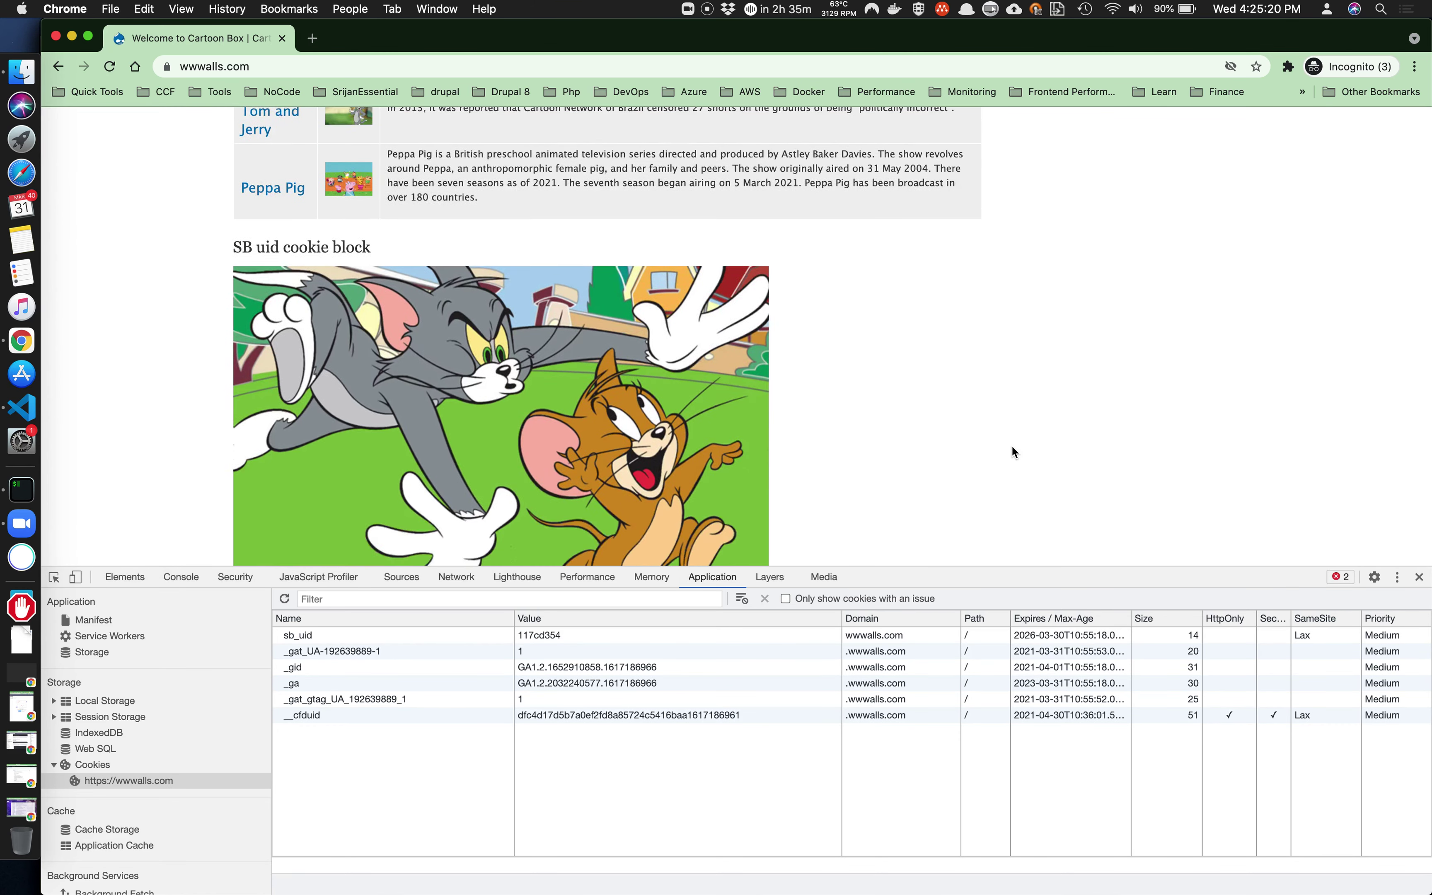
{"action": "scroll", "coordinate": [1011, 444], "scroll_direction": "up", "scroll_amount": 5}
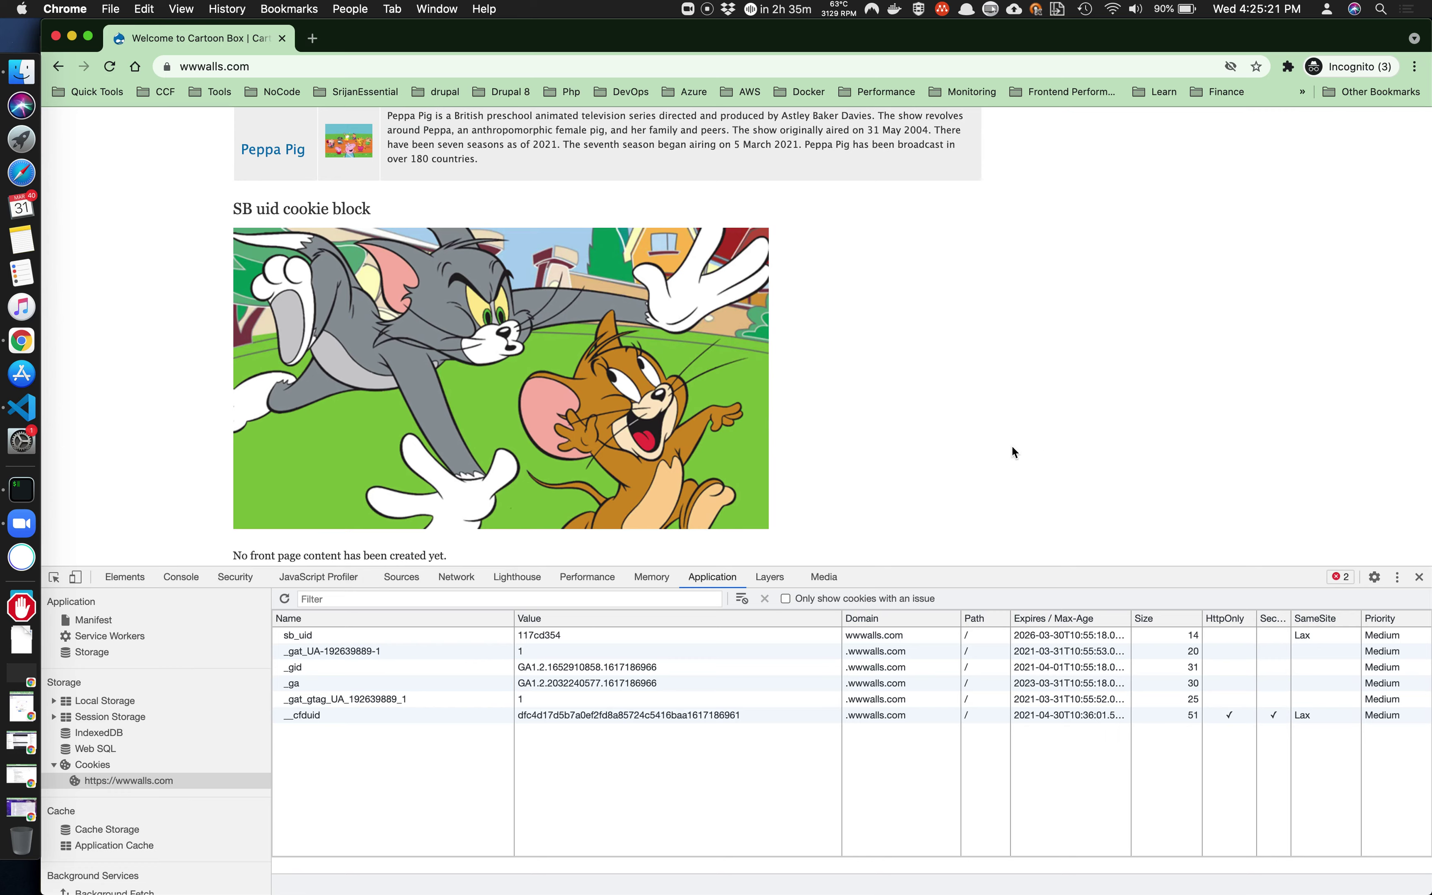
Close the developer tools and look over the home page with its cookie block.
{"action": "left_click", "coordinate": [1419, 578]}
{"action": "scroll", "coordinate": [817, 533], "scroll_direction": "up", "scroll_amount": 3}
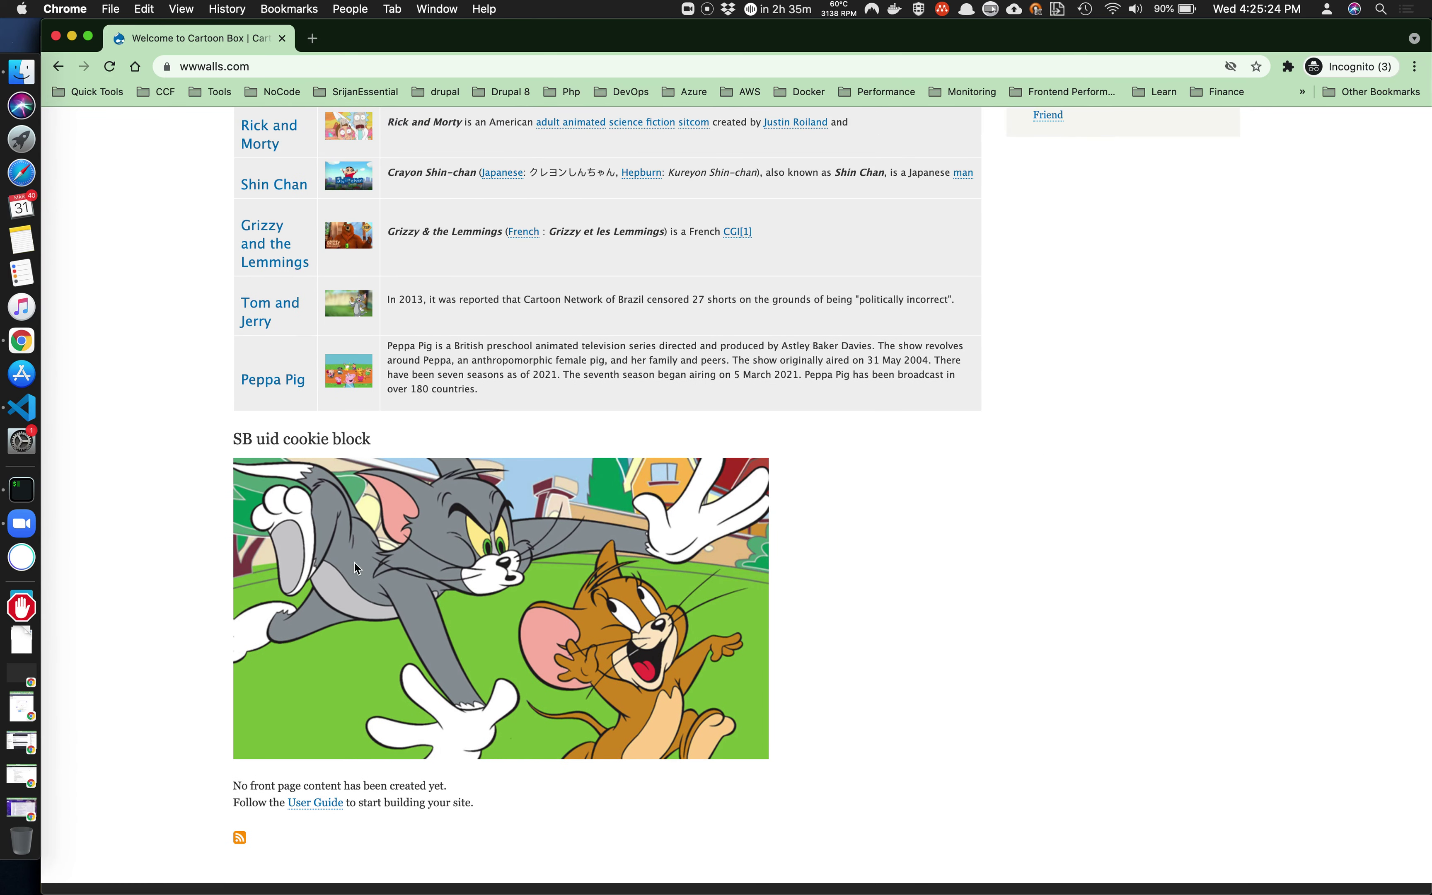
{"action": "scroll", "coordinate": [418, 601], "scroll_direction": "up", "scroll_amount": 4}
{"action": "scroll", "coordinate": [651, 615], "scroll_direction": "down", "scroll_amount": 4}
{"action": "scroll", "coordinate": [697, 626], "scroll_direction": "up", "scroll_amount": 4}
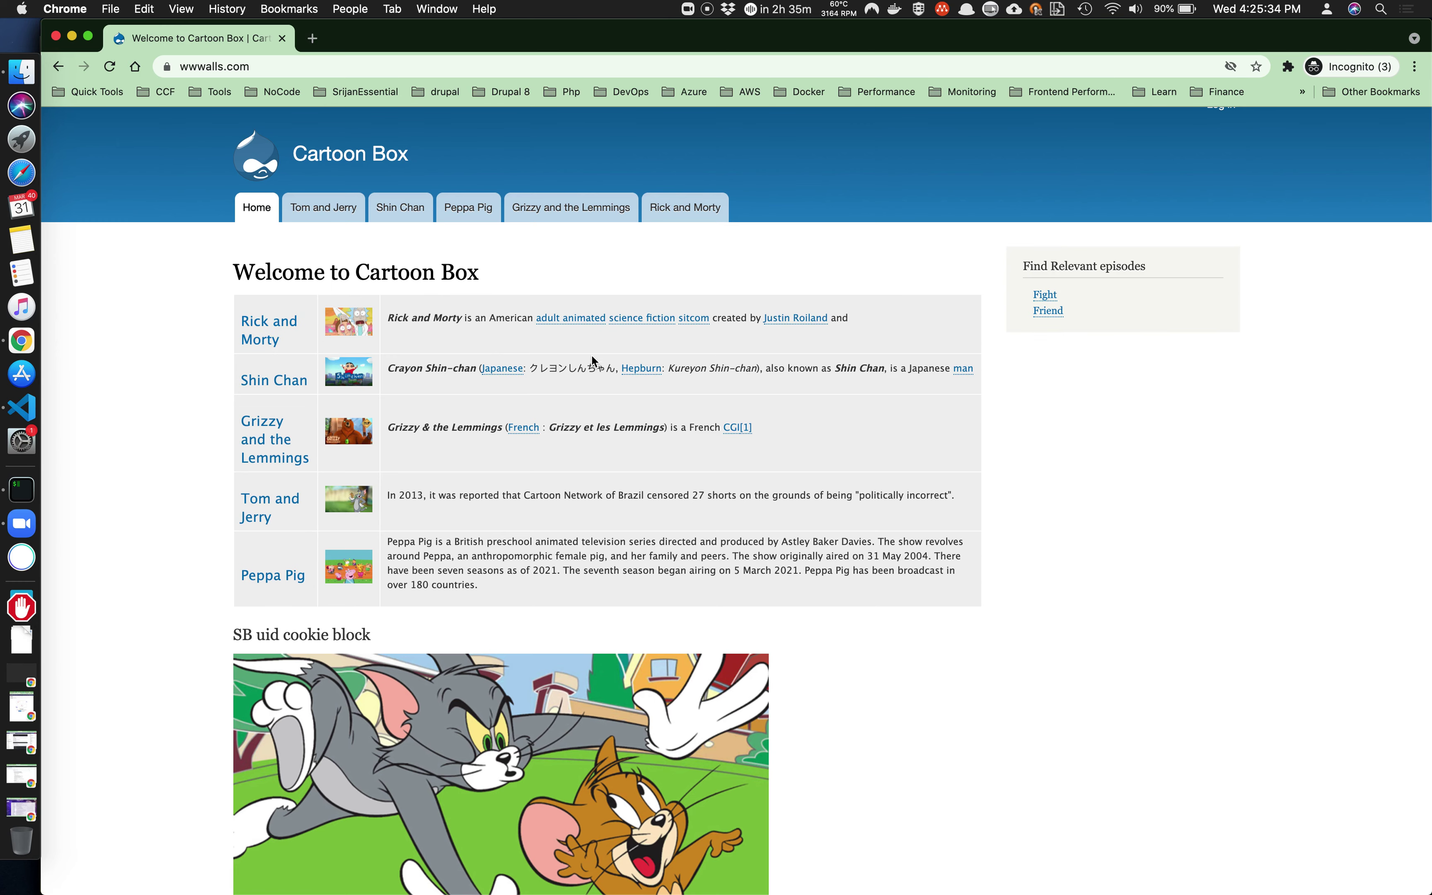
{"action": "scroll", "coordinate": [449, 443], "scroll_direction": "up", "scroll_amount": 2}
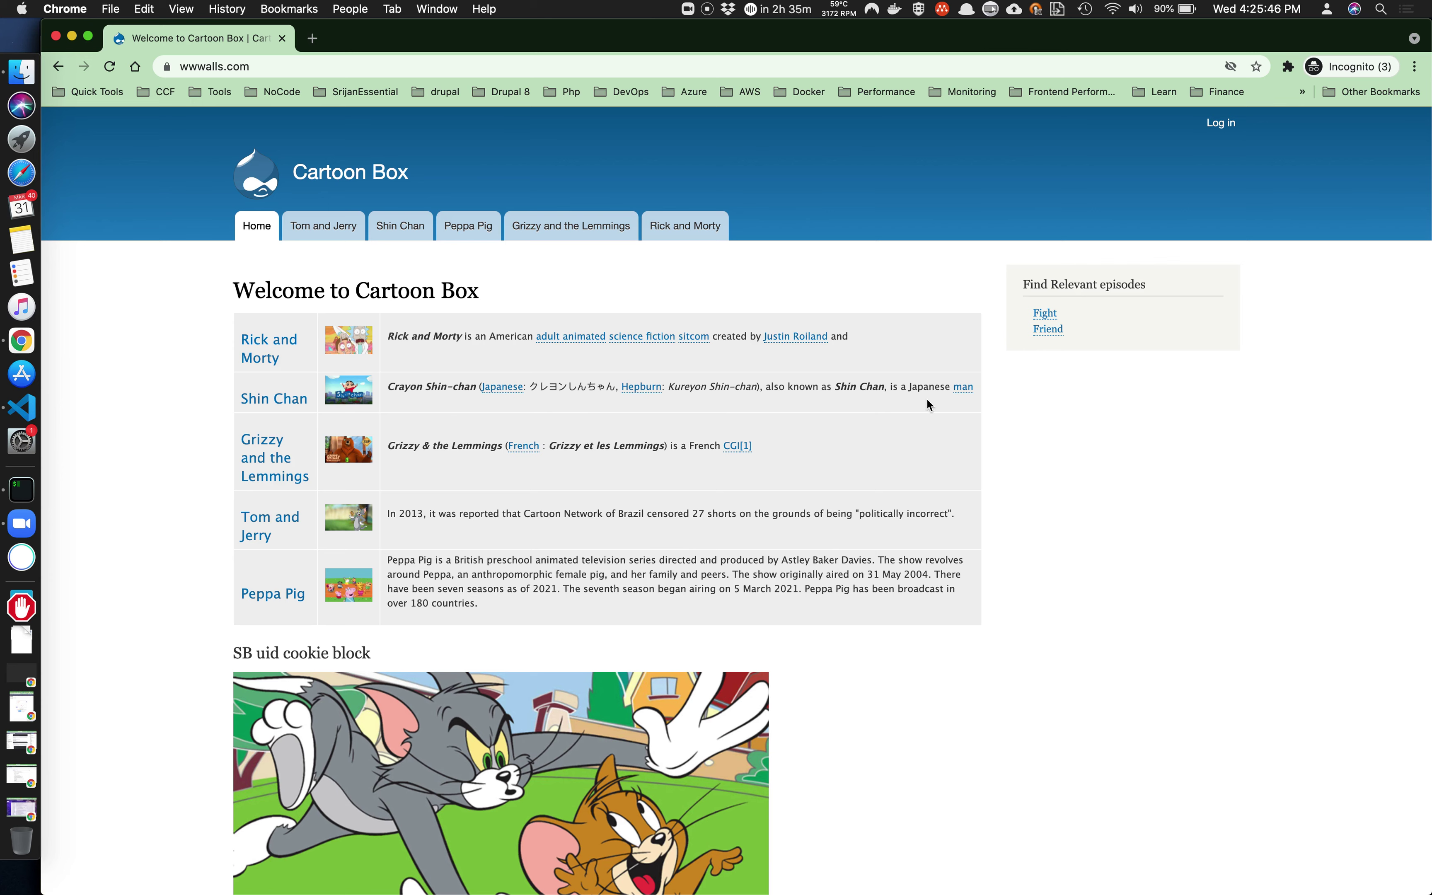
Show the home page in the developer tools' iPhone 6/7/8 Plus emulation and look through the mobile layout.
{"action": "key", "text": "super+alt+i"}
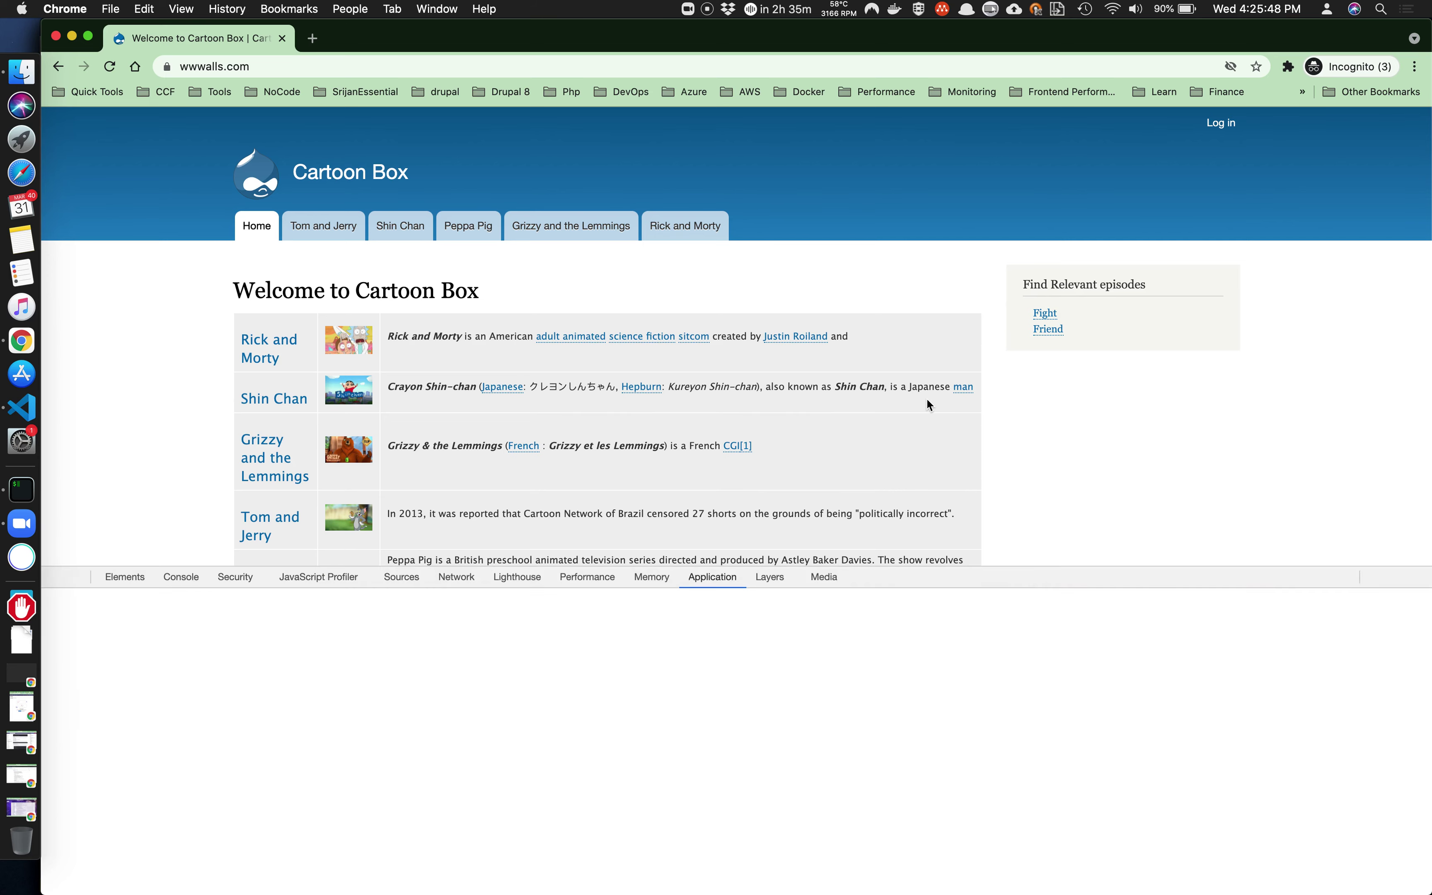
{"action": "left_click", "coordinate": [78, 577]}
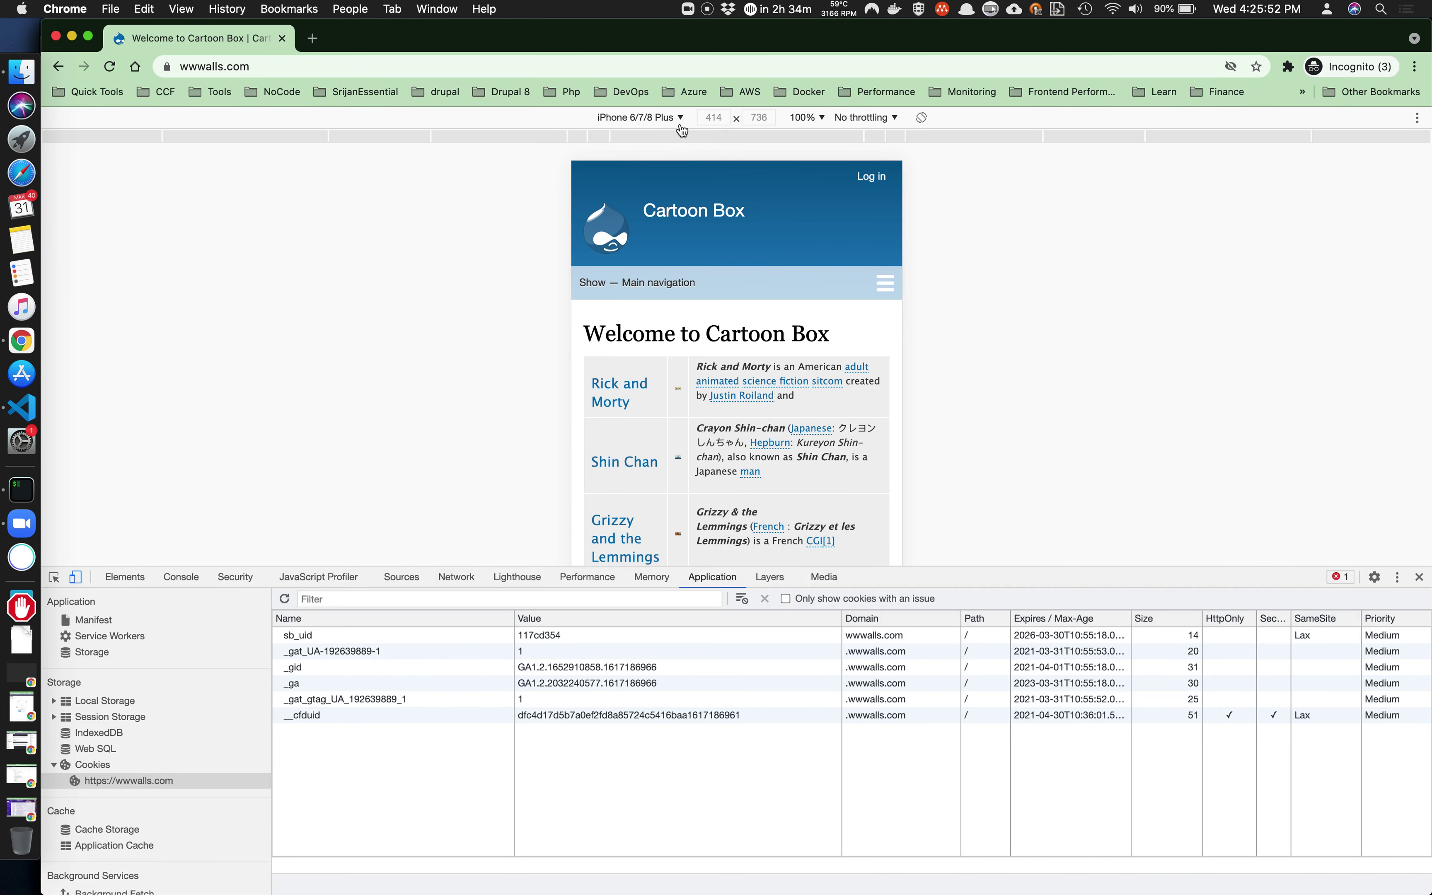
{"action": "scroll", "coordinate": [708, 355], "scroll_direction": "down", "scroll_amount": 5}
{"action": "scroll", "coordinate": [716, 402], "scroll_direction": "up", "scroll_amount": 5}
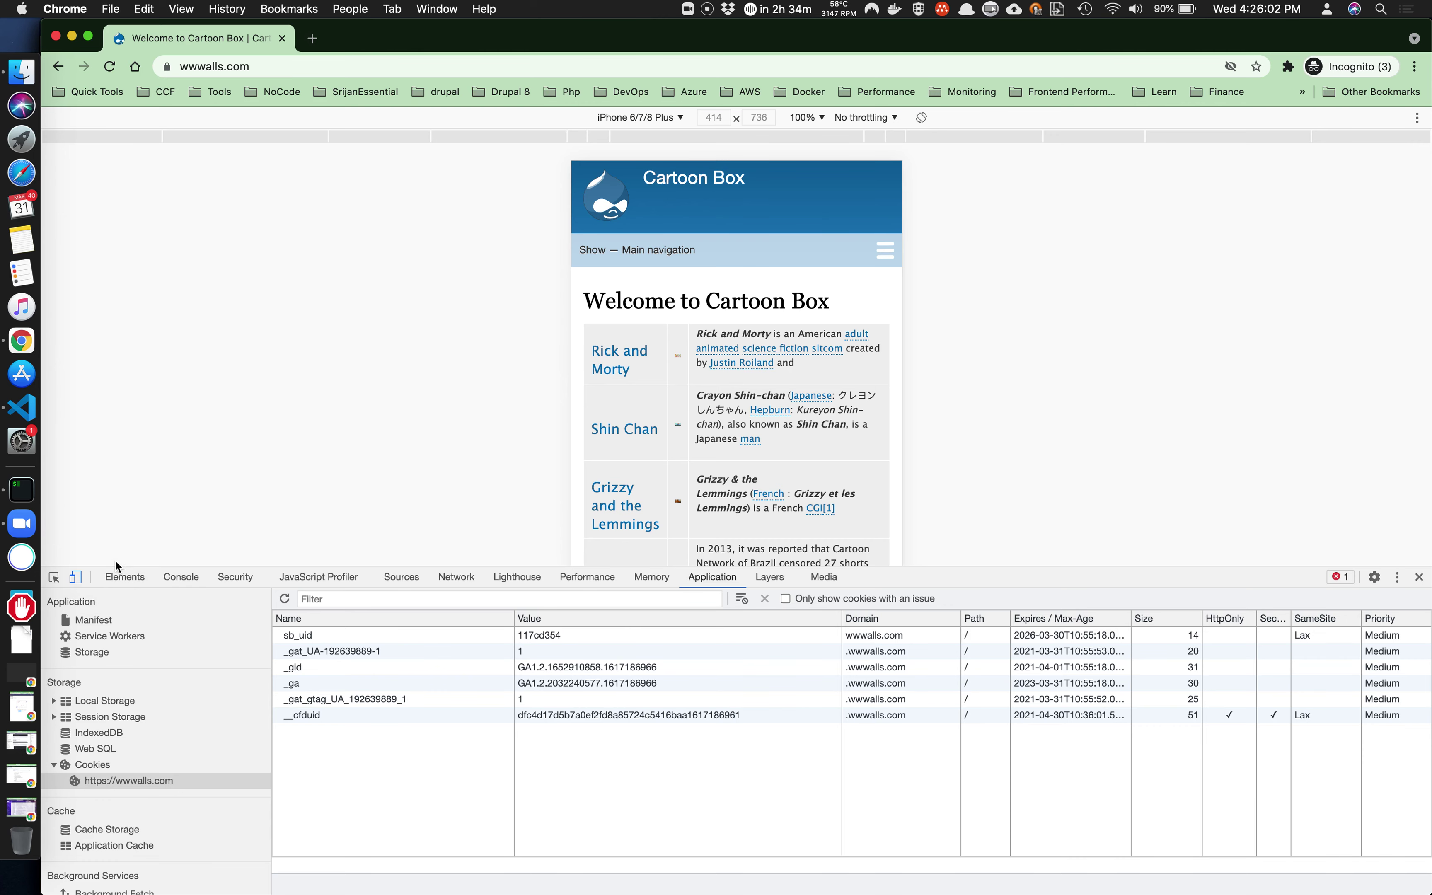
Compare the home page's desktop and emulated mobile layouts, setting the emulated view's zoom to 100%.
{"action": "left_click", "coordinate": [75, 577]}
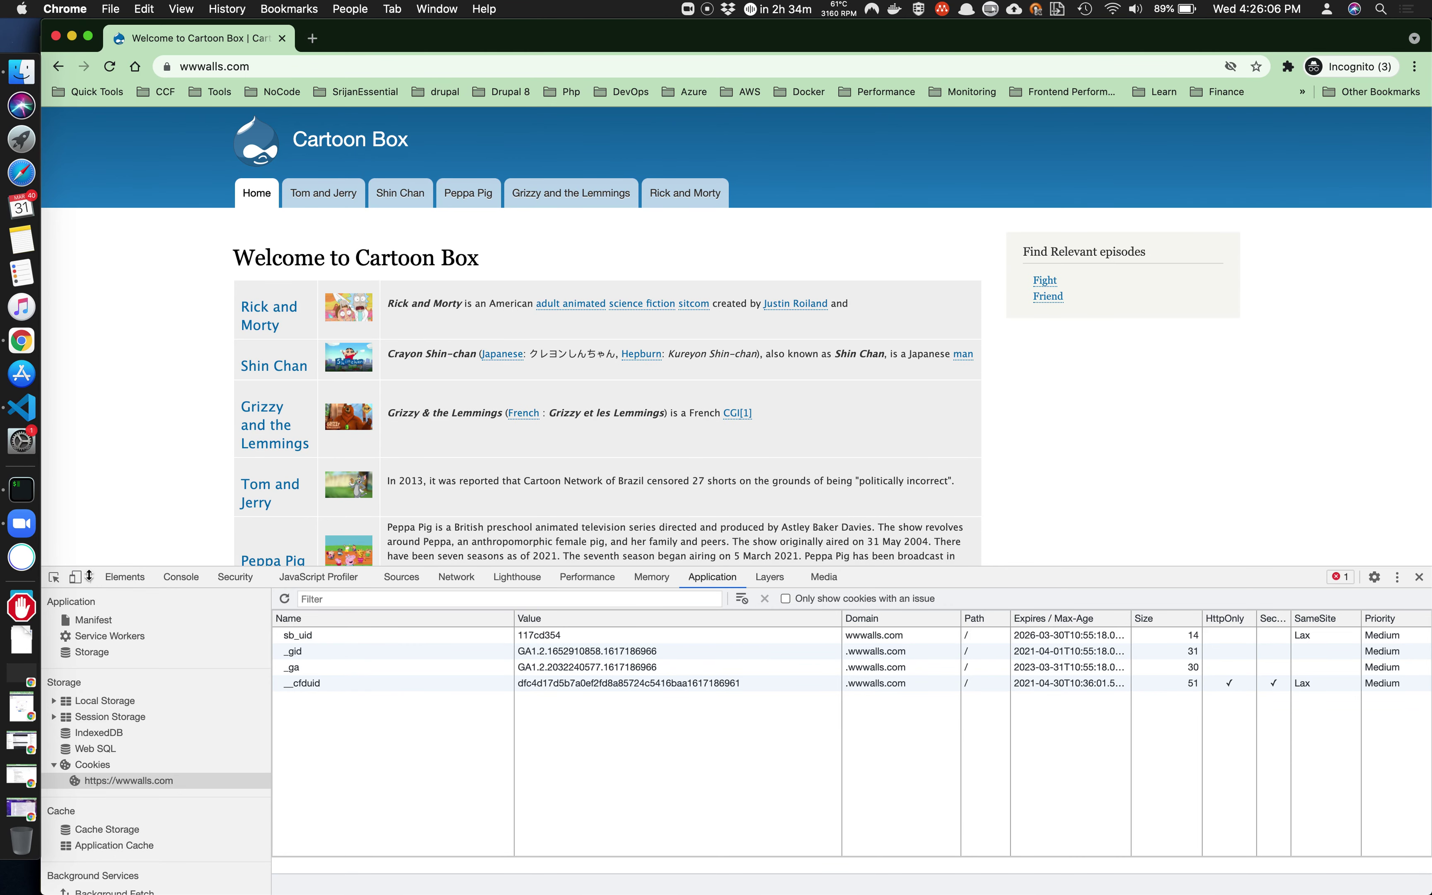
{"action": "left_click", "coordinate": [75, 576]}
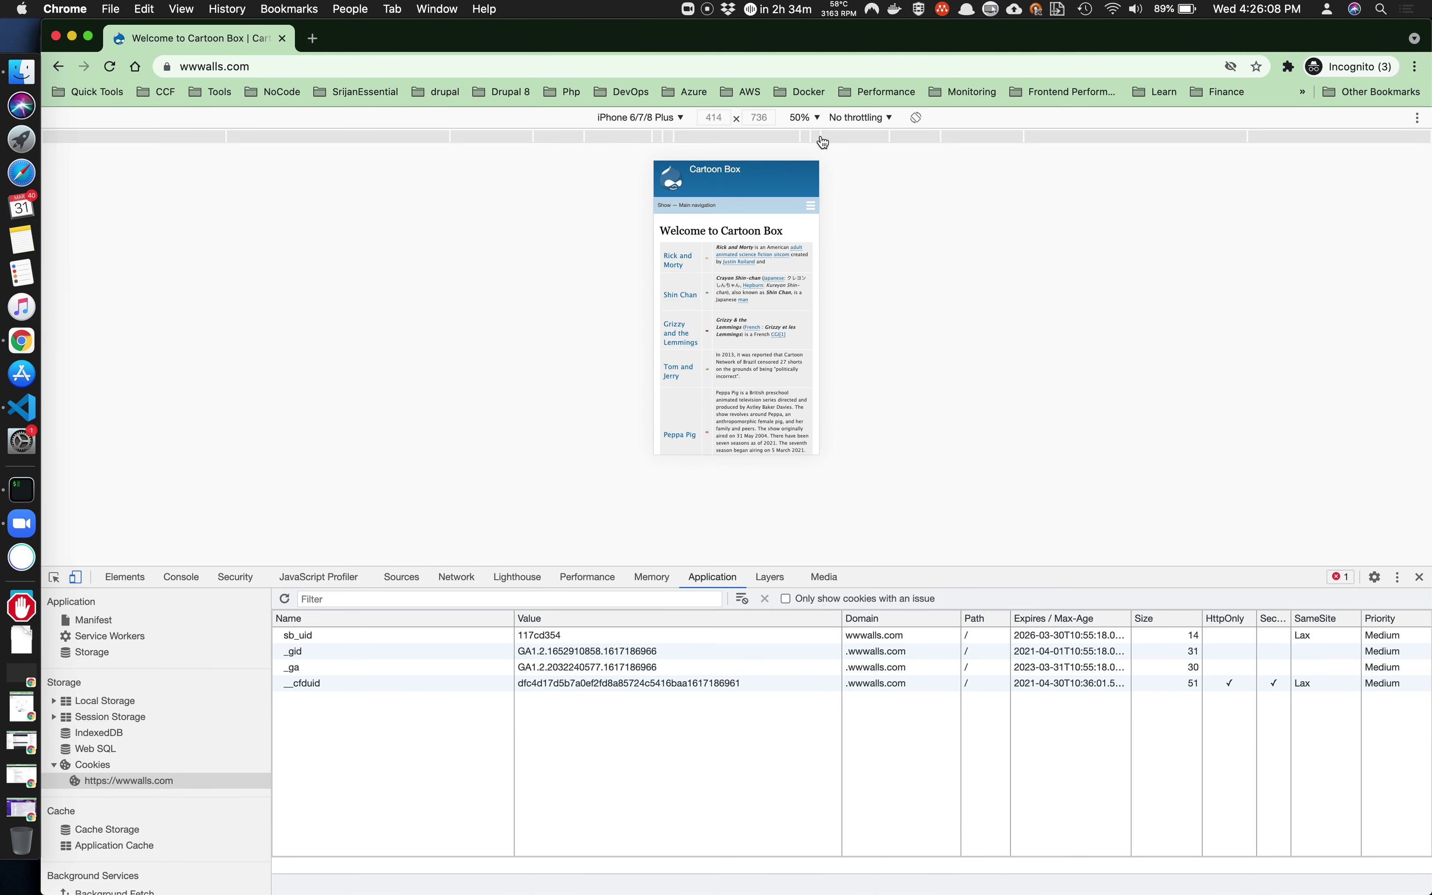
{"action": "left_click", "coordinate": [805, 117]}
{"action": "left_click", "coordinate": [824, 167]}
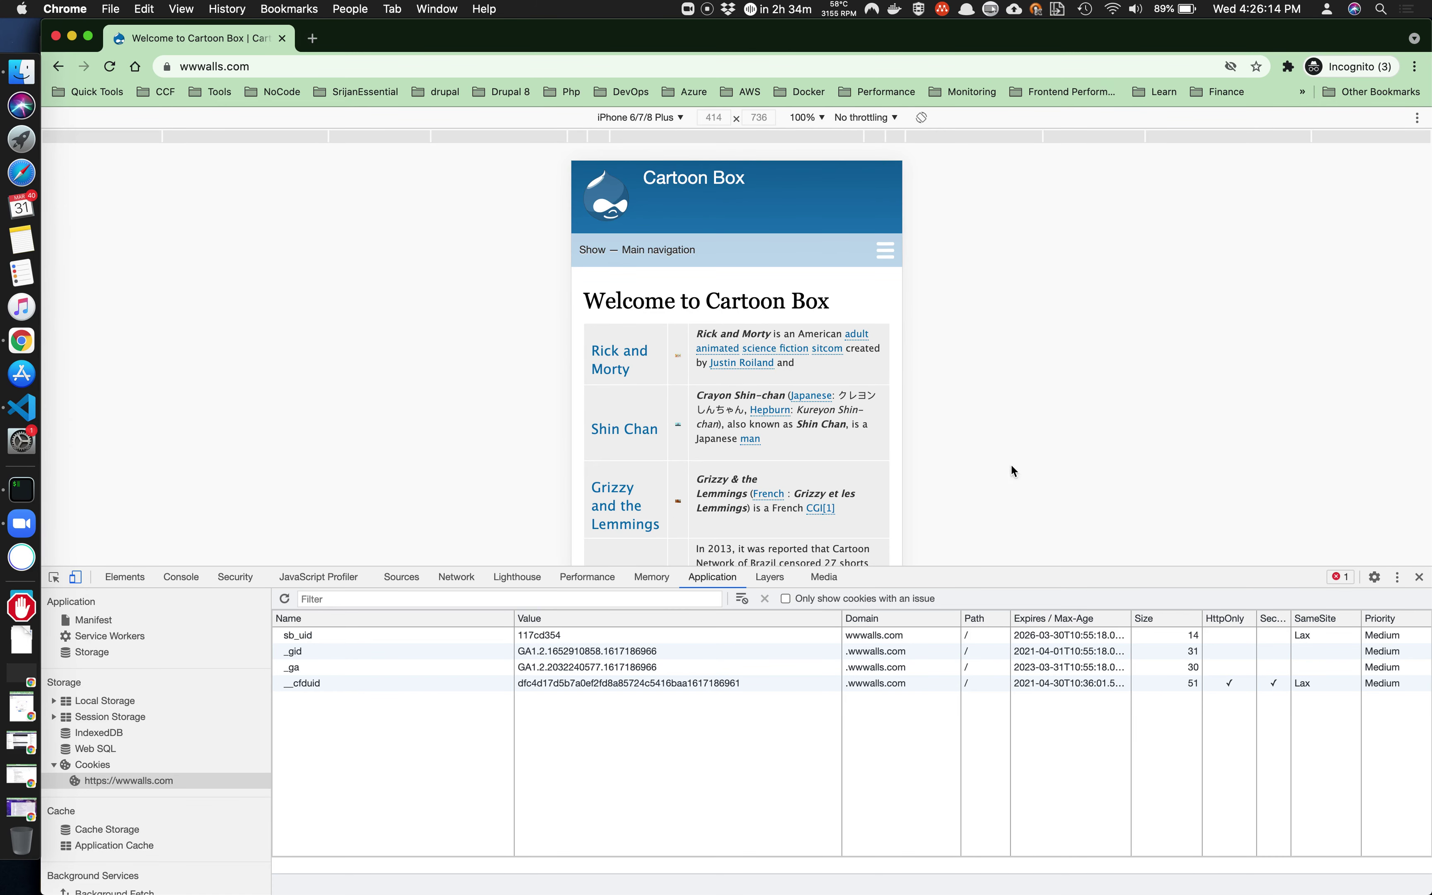
Reload the home page in desktop view and again in mobile emulation, and check the cartoon list and the SB uid cookie block.
{"action": "left_click", "coordinate": [1419, 577]}
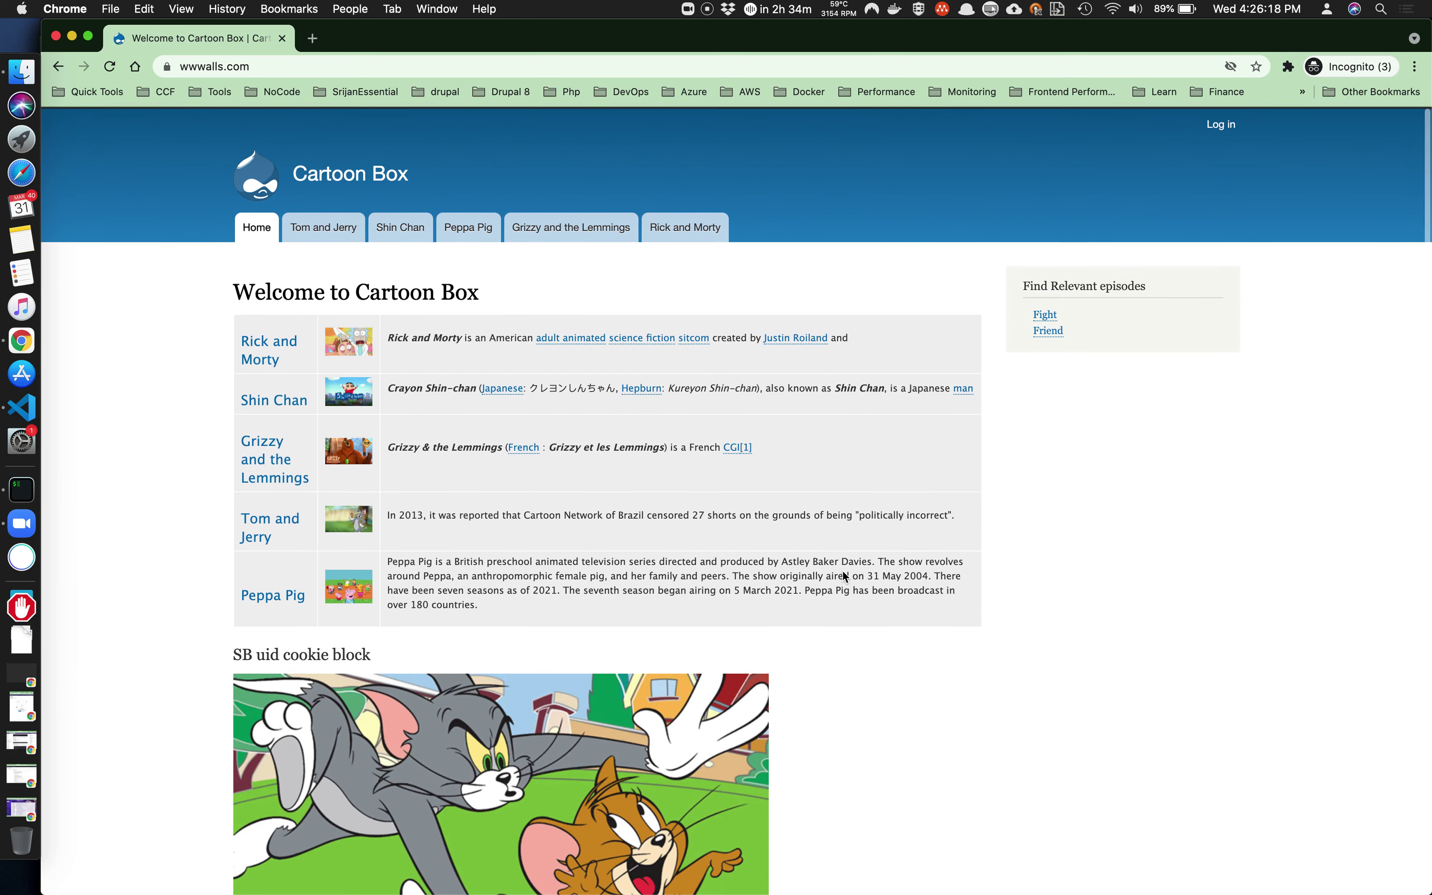
{"action": "key", "text": "super+r"}
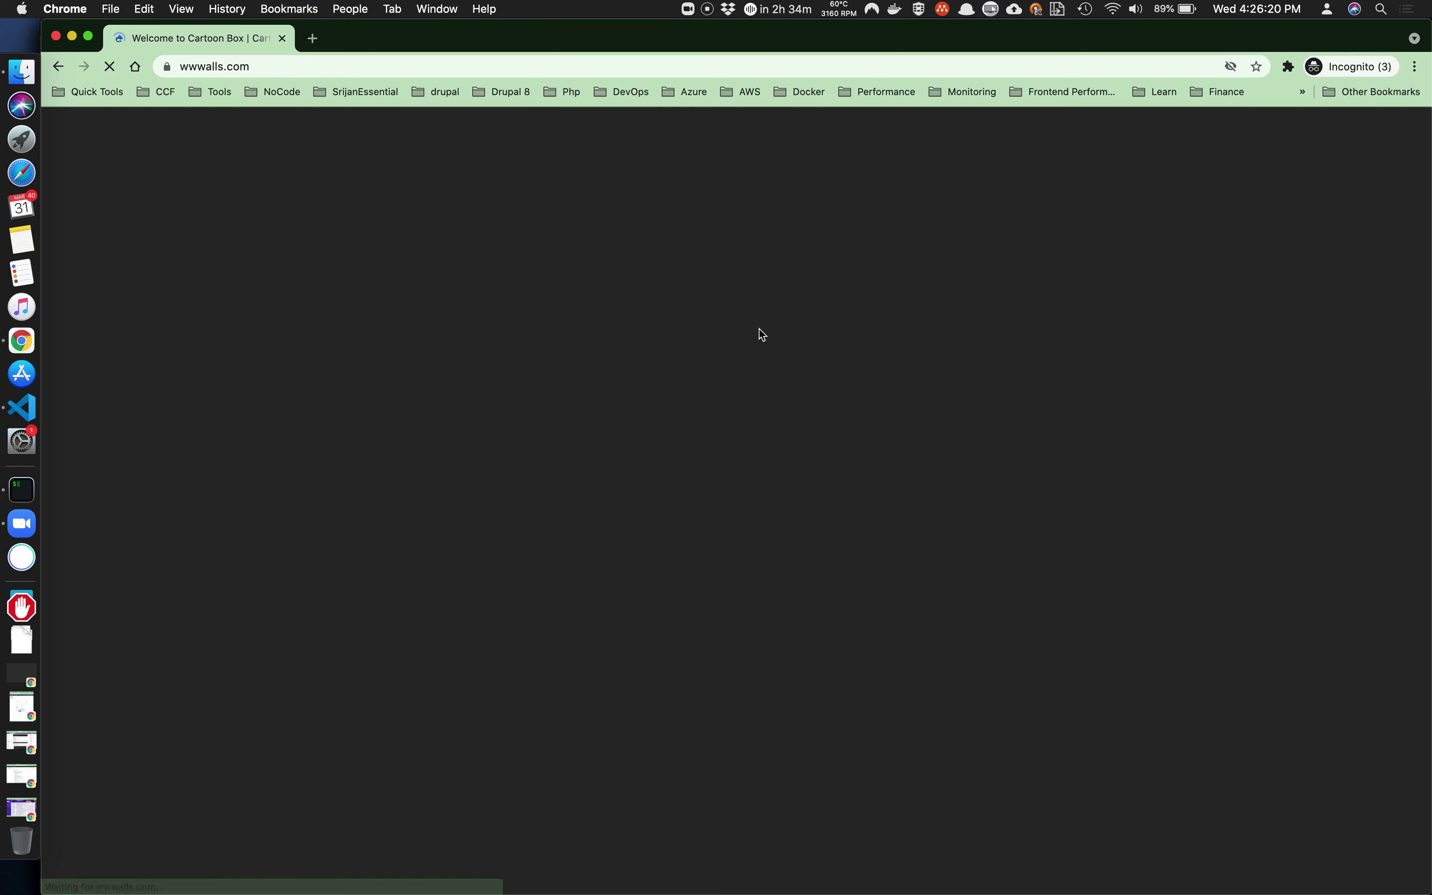
{"action": "key", "text": "super+alt+i"}
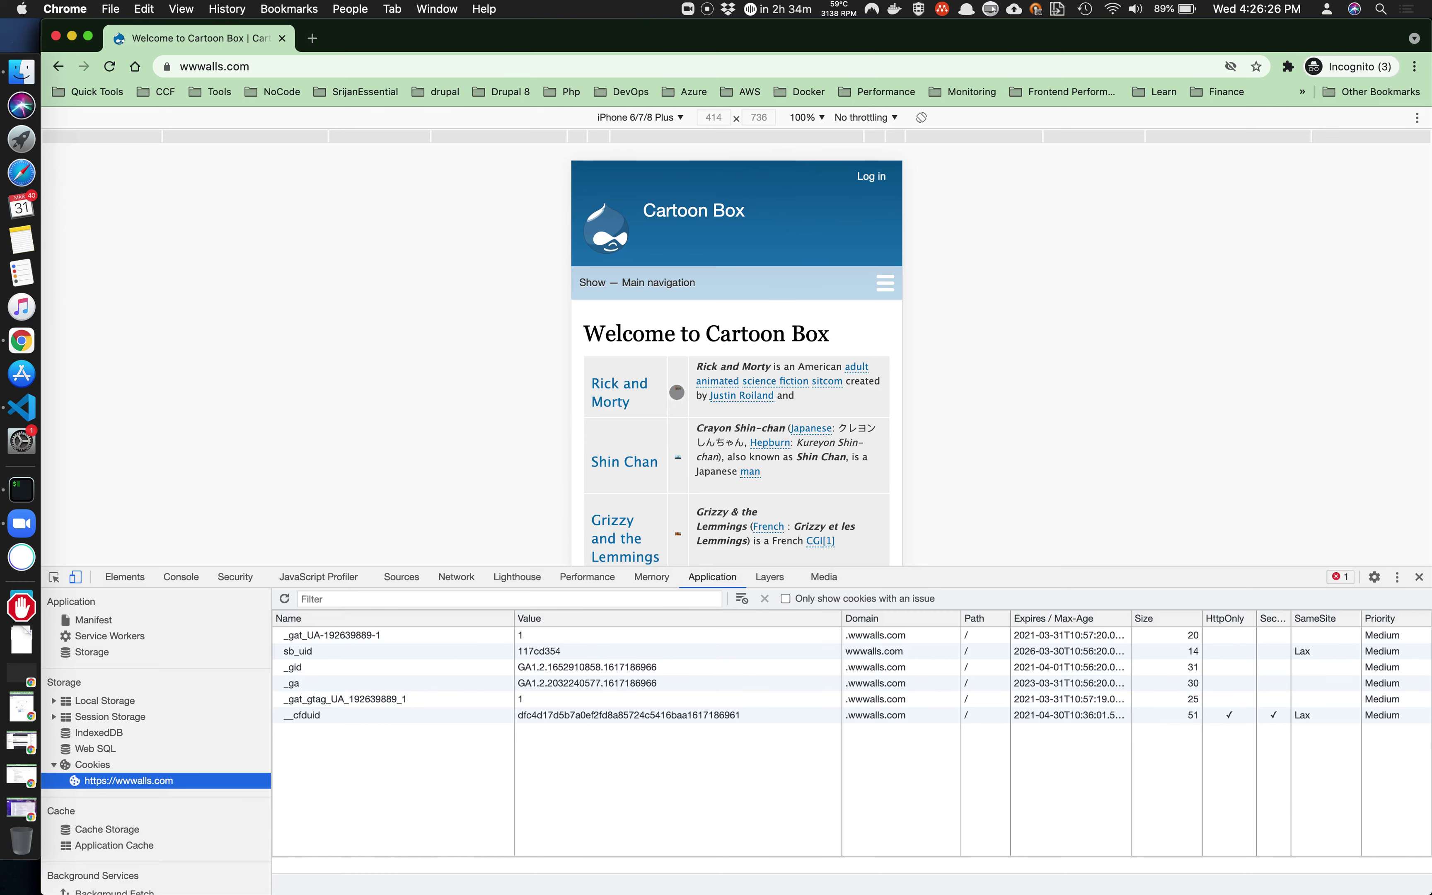
{"action": "scroll", "coordinate": [759, 430], "scroll_direction": "down", "scroll_amount": 5}
{"action": "key", "text": "super+r"}
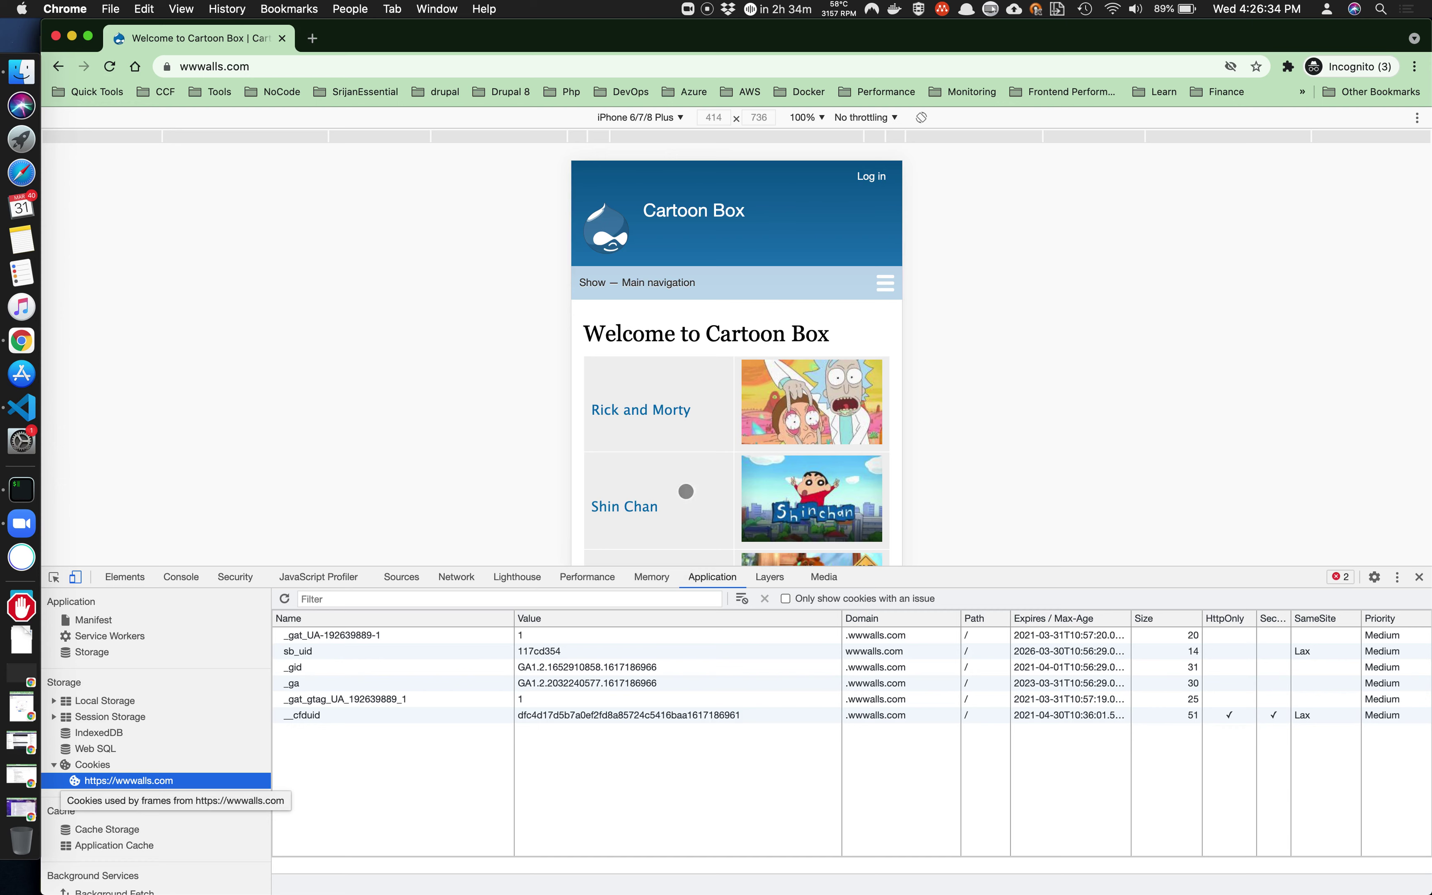
{"action": "scroll", "coordinate": [796, 486], "scroll_direction": "down", "scroll_amount": 8}
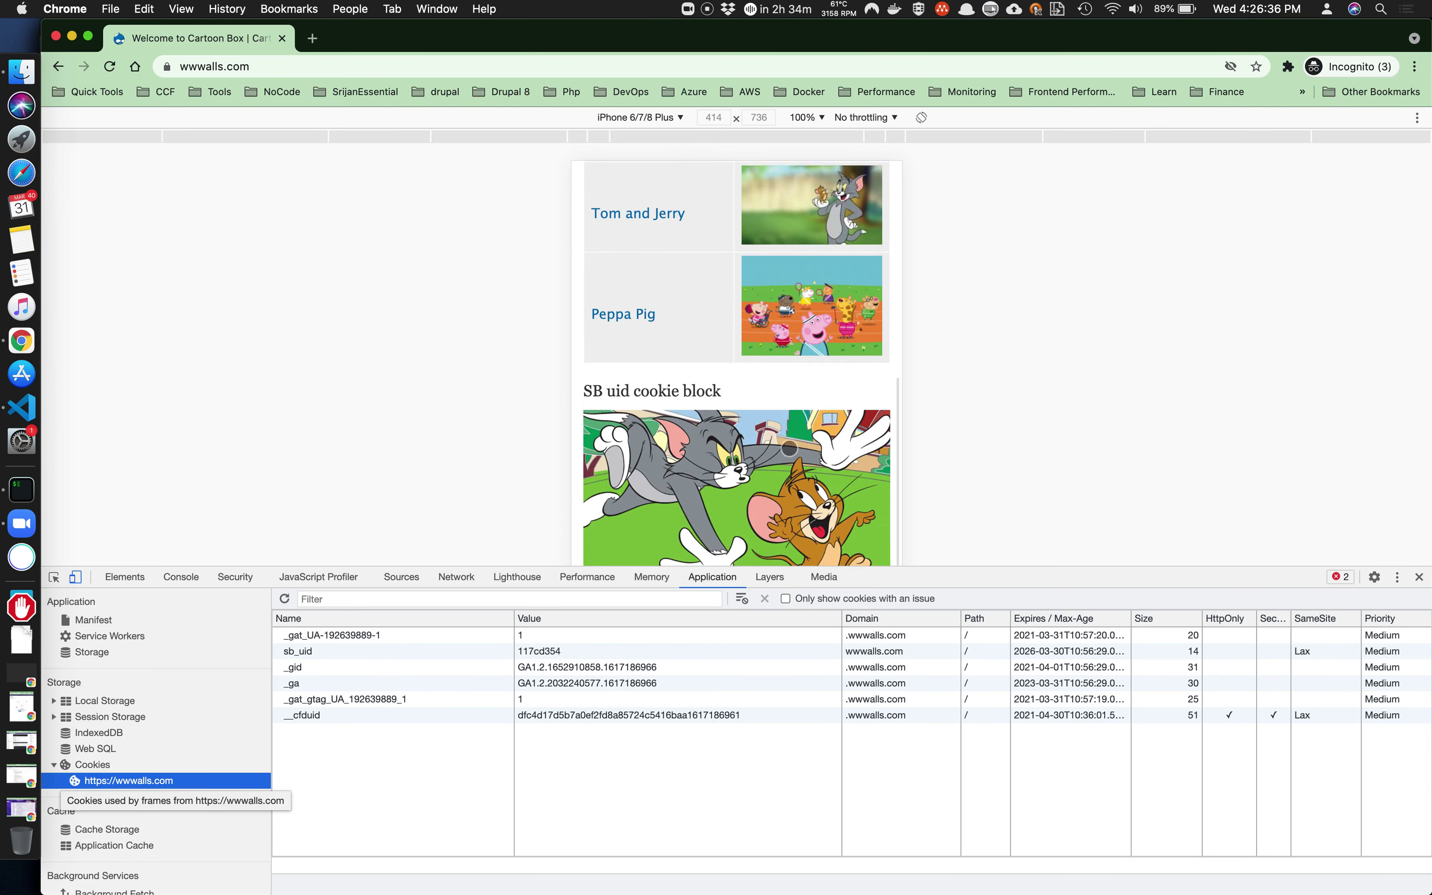
{"action": "scroll", "coordinate": [789, 448], "scroll_direction": "up", "scroll_amount": 5}
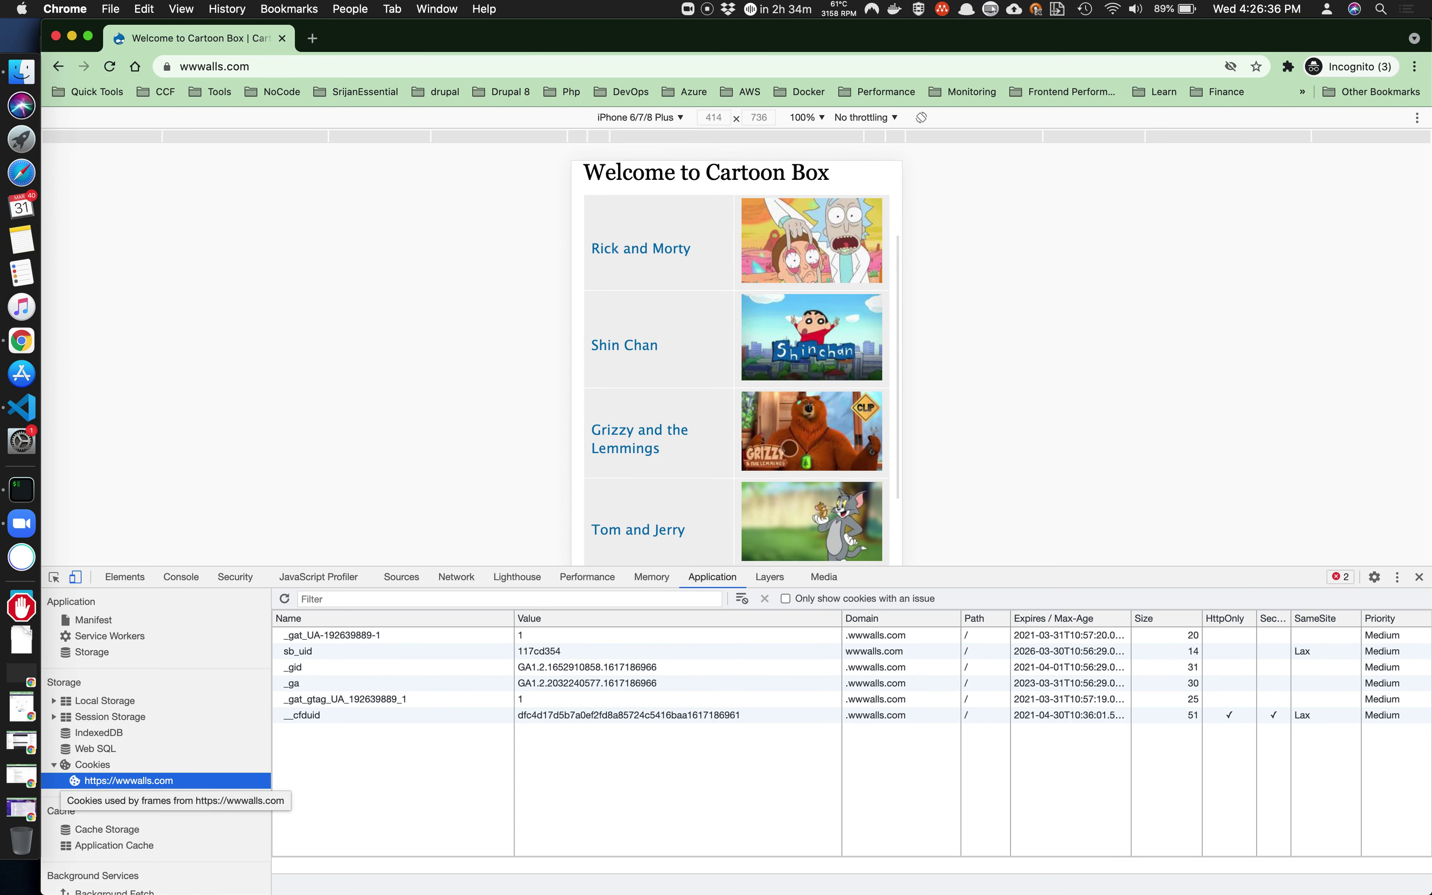
Close the developer tools, look over the desktop home page and close the incognito page.
{"action": "left_click", "coordinate": [1419, 576]}
{"action": "scroll", "coordinate": [372, 404], "scroll_direction": "up", "scroll_amount": 3}
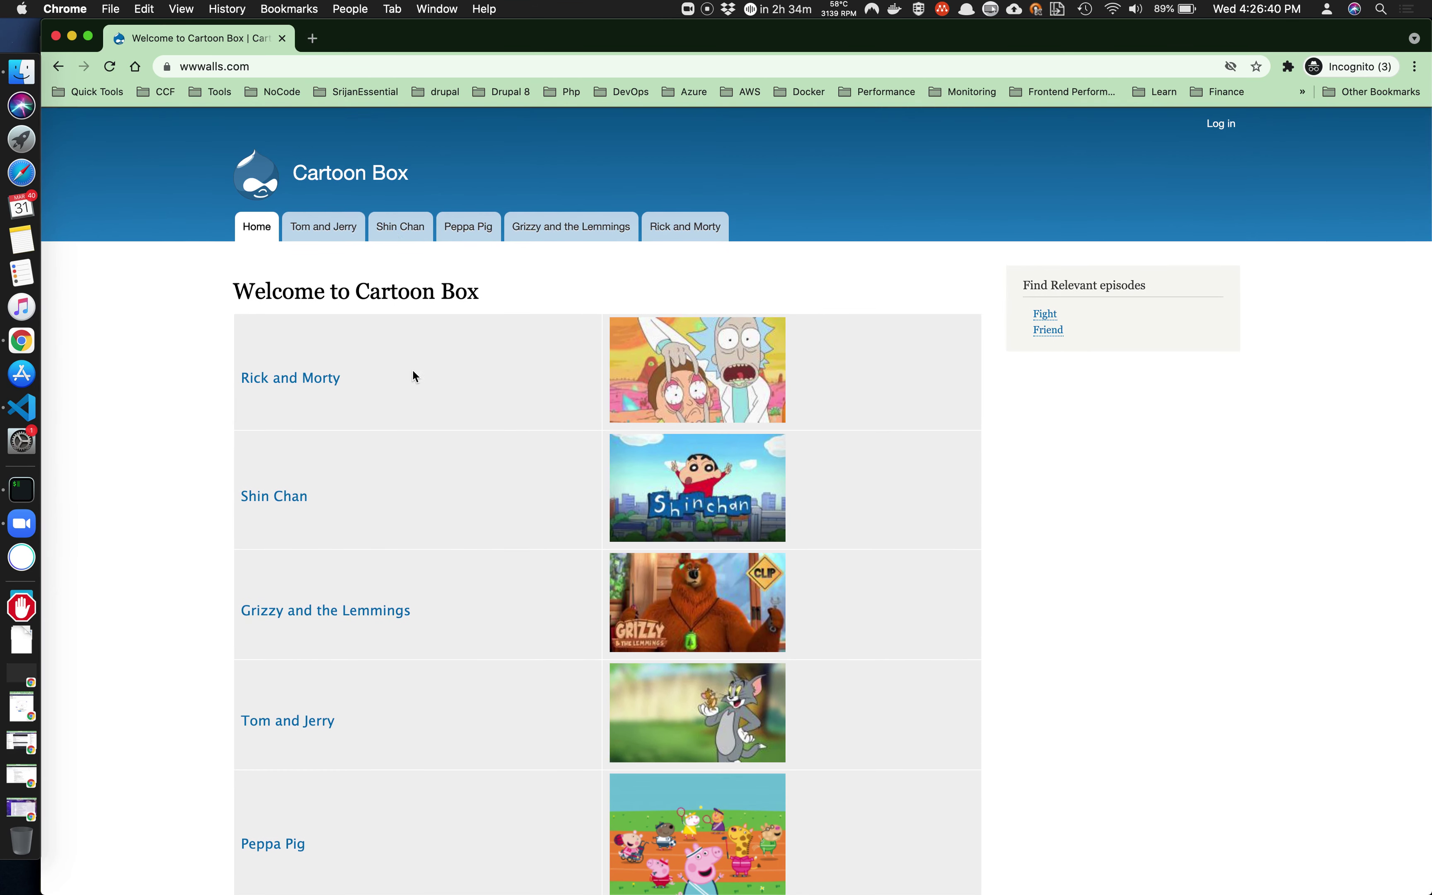
{"action": "left_click", "coordinate": [282, 41]}
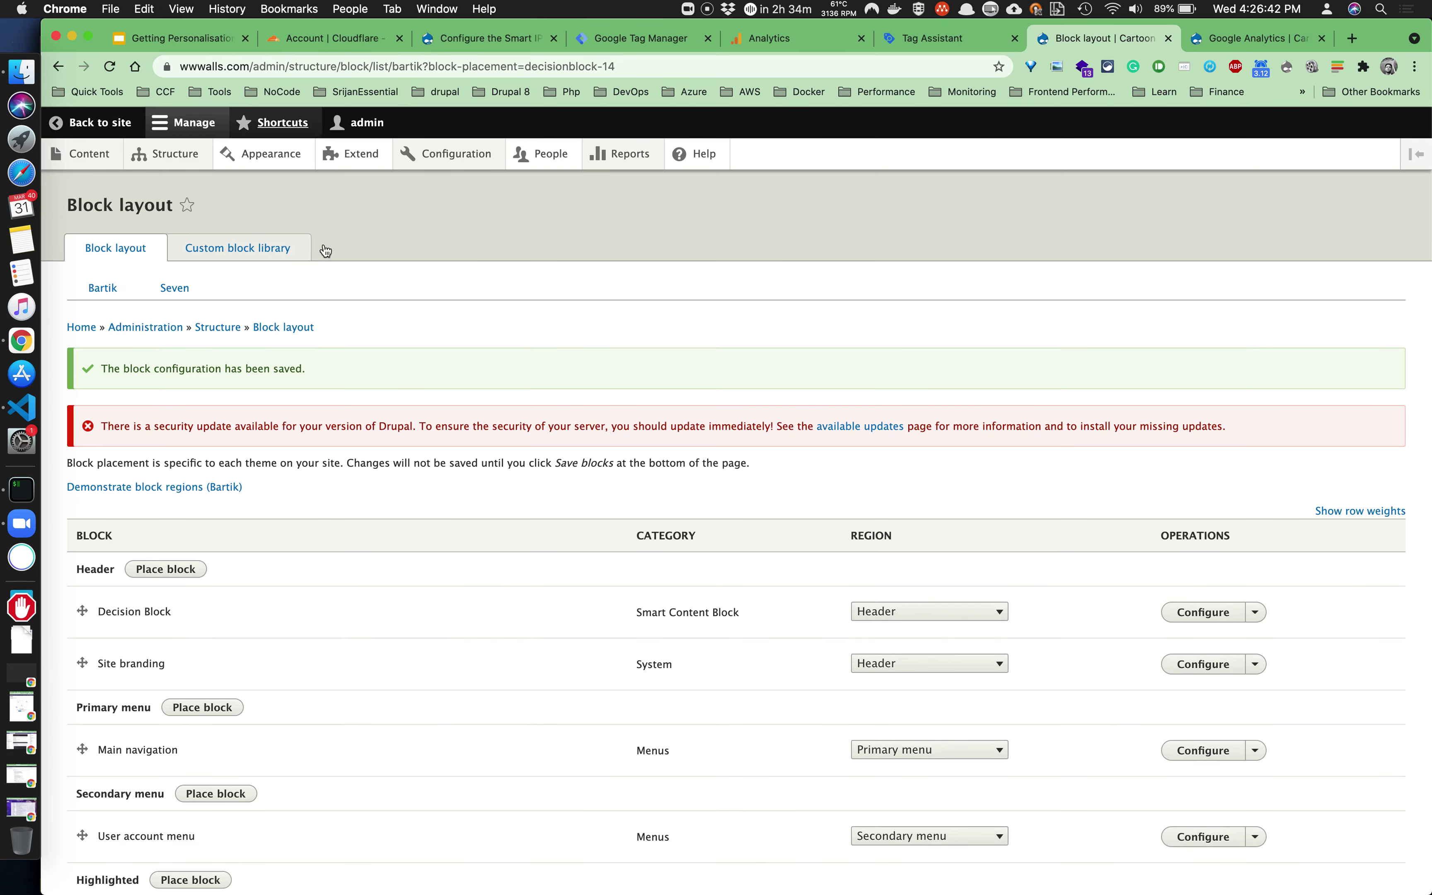
Open the Cartoon Box view for editing and examine the preview of its Cartoon Block Grid display.
{"action": "mouse_move", "coordinate": [166, 155]}
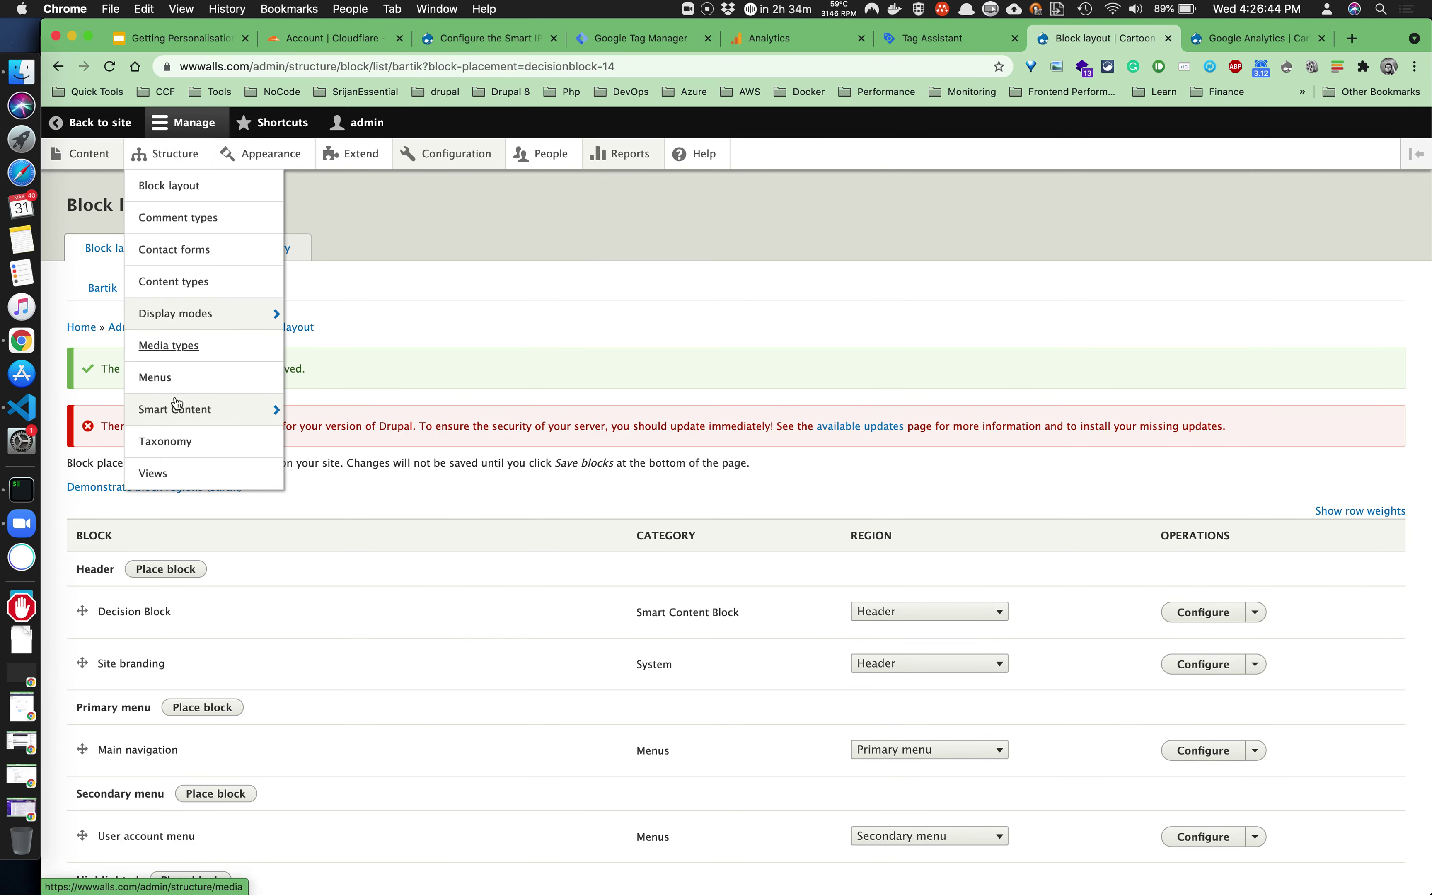
{"action": "left_click", "coordinate": [174, 475]}
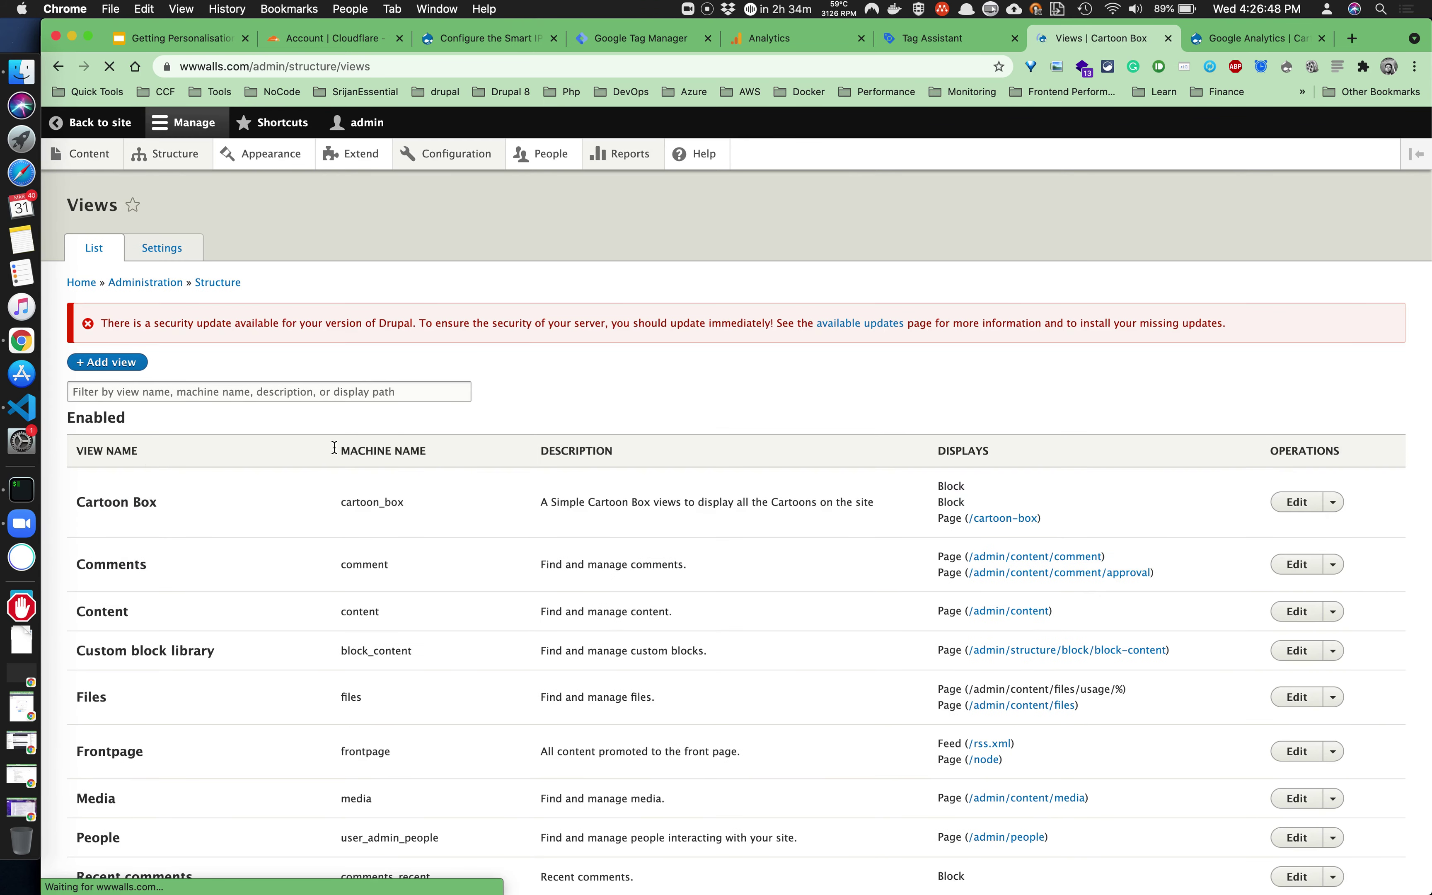
{"action": "left_click", "coordinate": [1296, 502]}
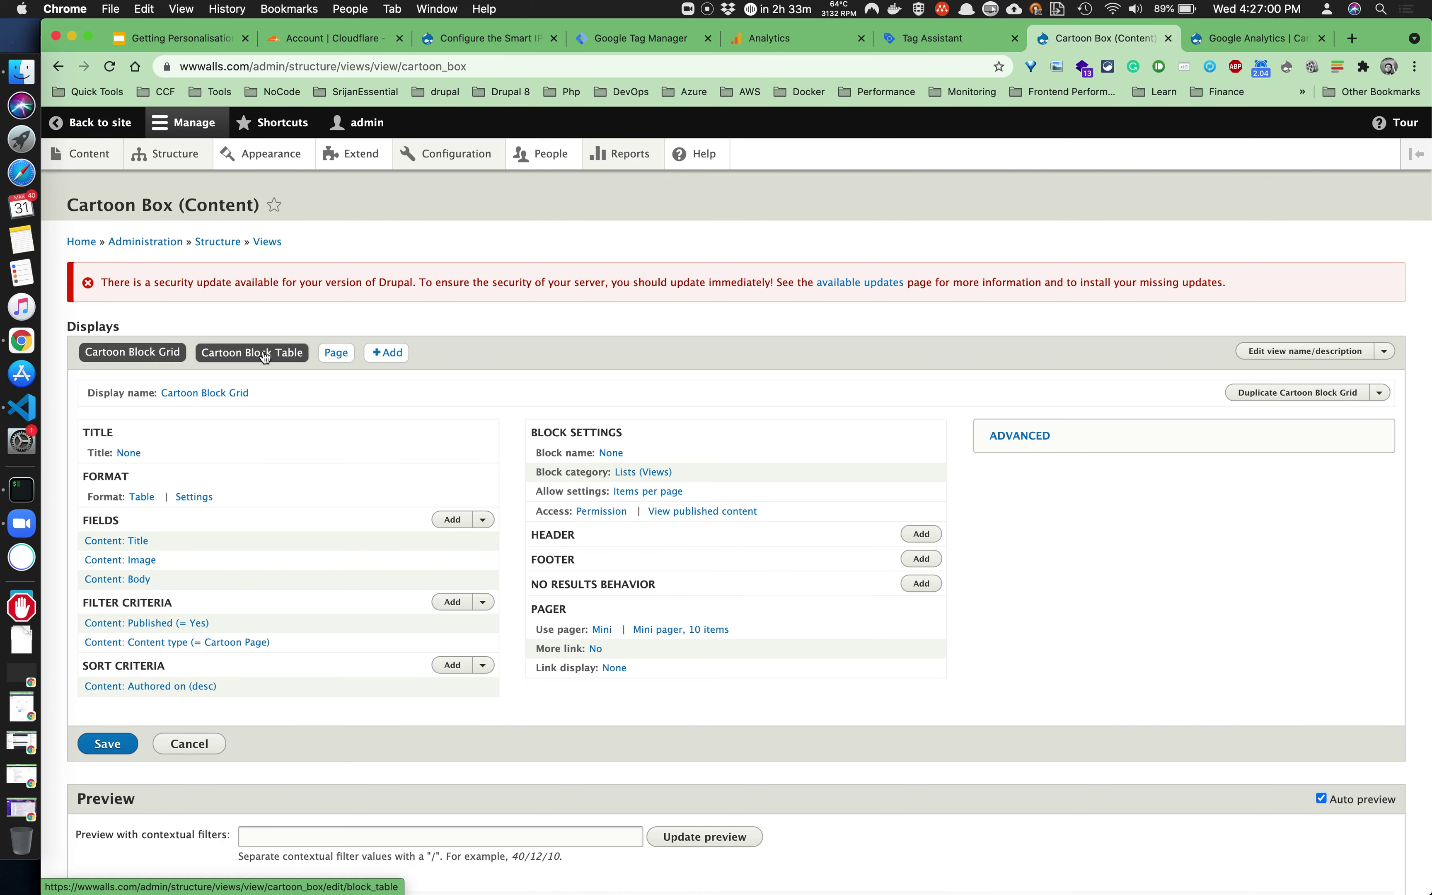
{"action": "scroll", "coordinate": [286, 480], "scroll_direction": "down", "scroll_amount": 10}
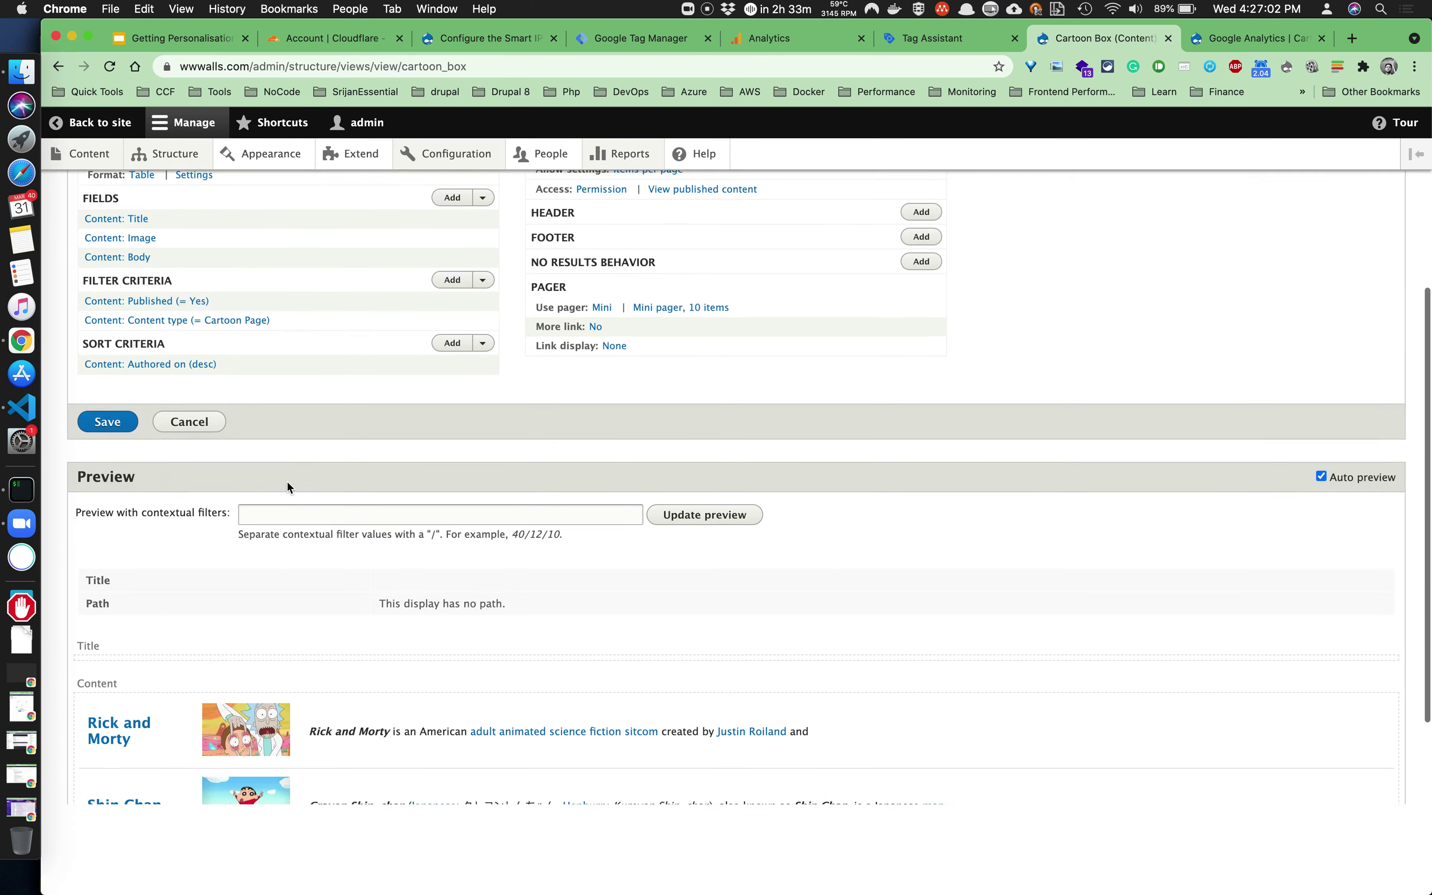
{"action": "scroll", "coordinate": [288, 486], "scroll_direction": "up", "scroll_amount": 2}
{"action": "scroll", "coordinate": [195, 420], "scroll_direction": "down", "scroll_amount": 1}
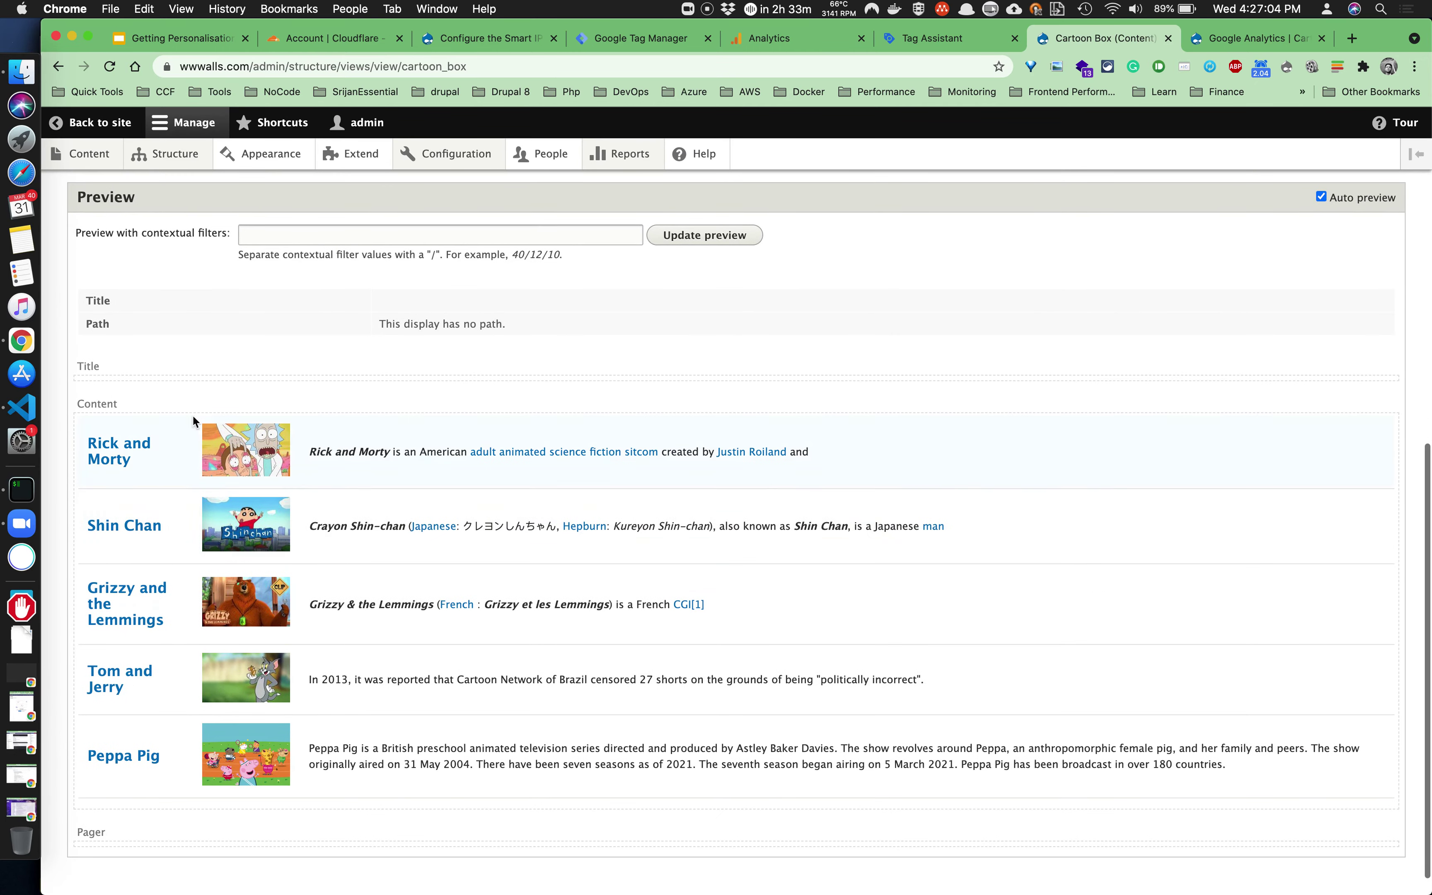
{"action": "scroll", "coordinate": [313, 609], "scroll_direction": "up", "scroll_amount": 10}
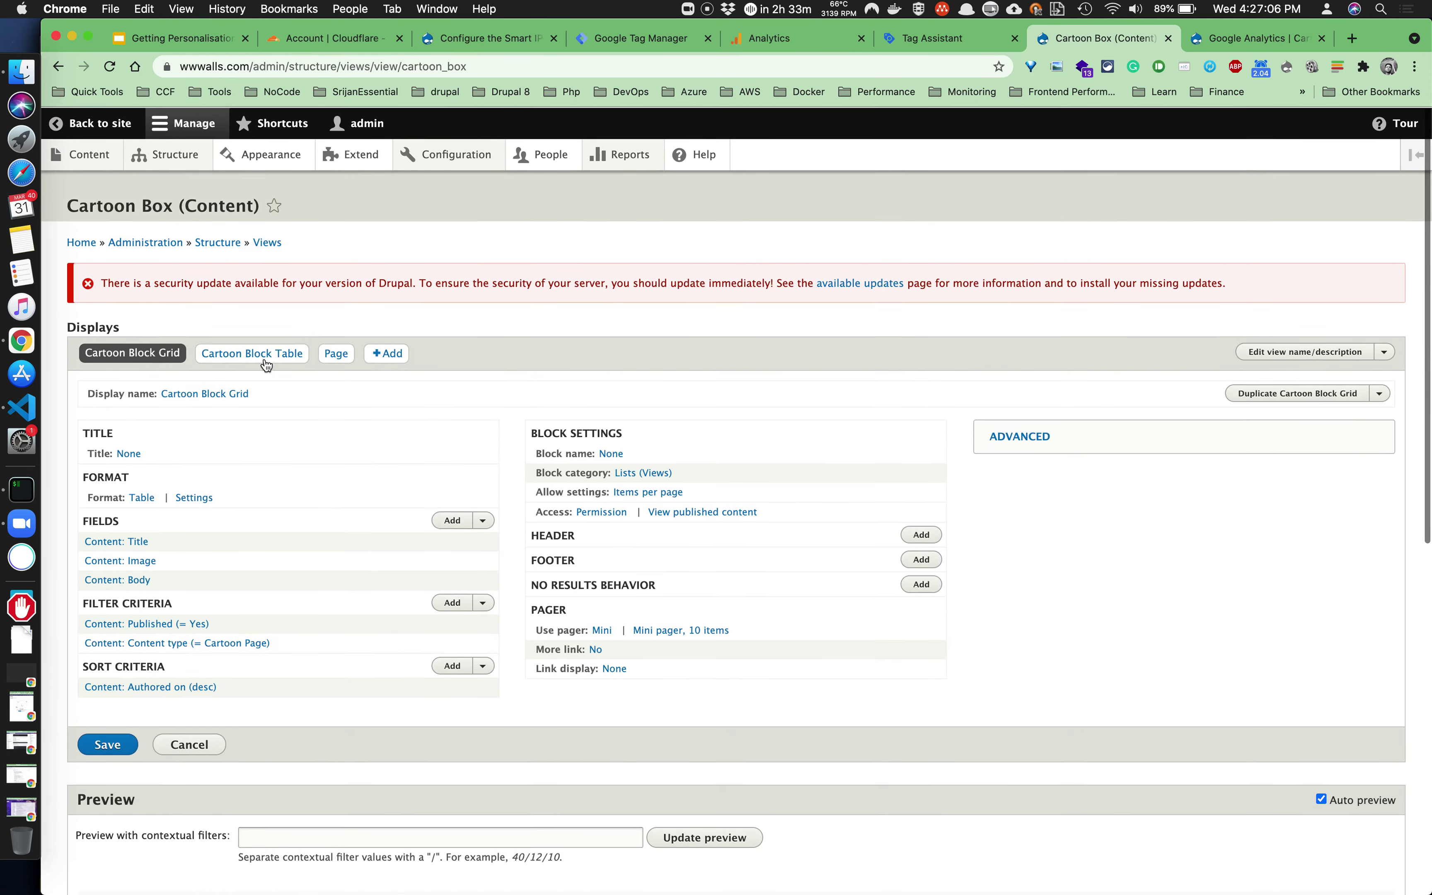
Switch the view to its Cartoon Block Table display and examine that display's preview.
{"action": "left_click", "coordinate": [252, 353]}
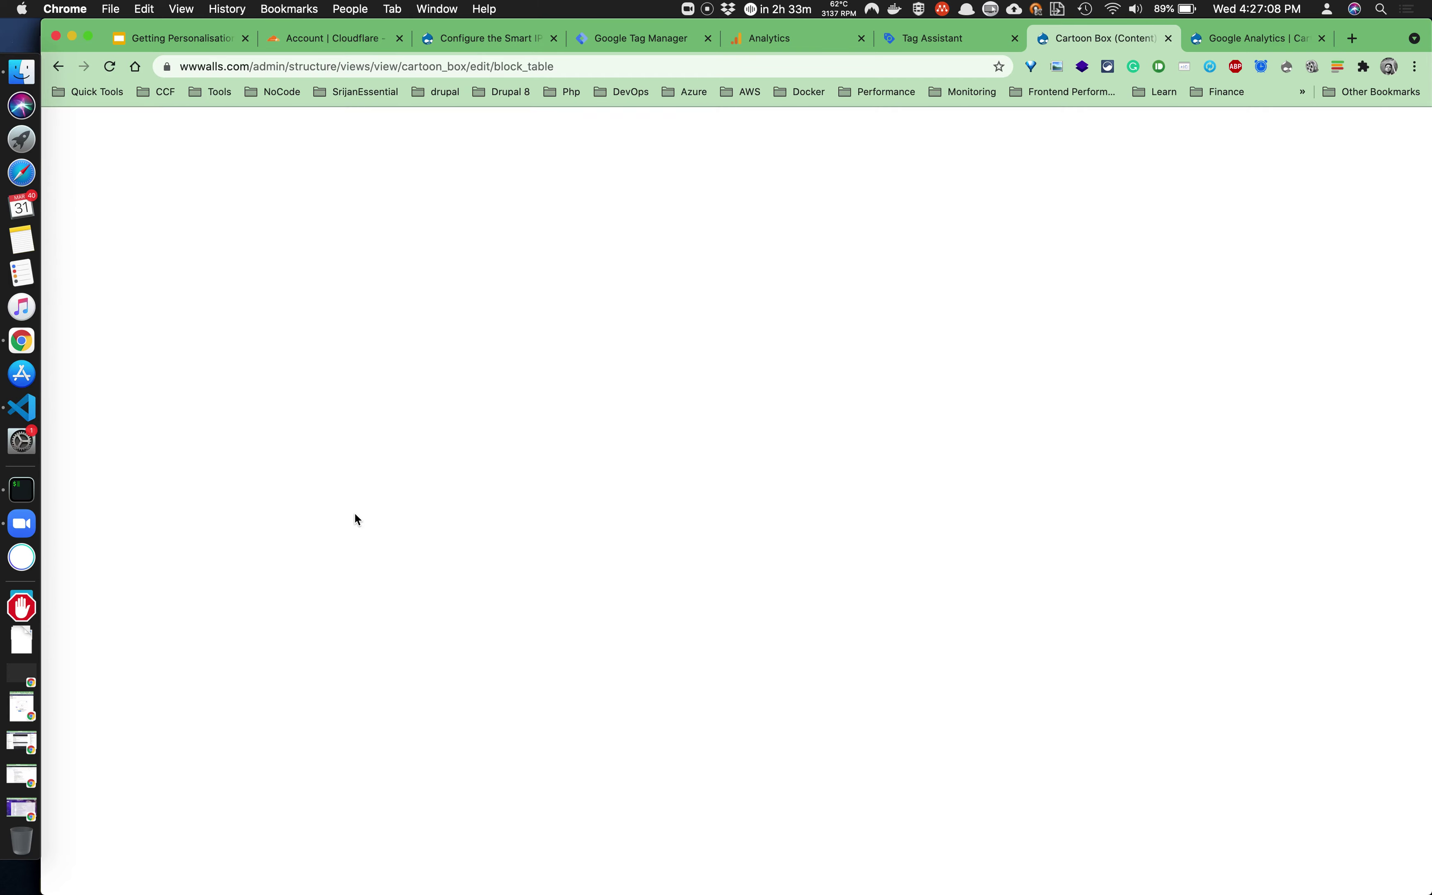
{"action": "scroll", "coordinate": [355, 648], "scroll_direction": "down", "scroll_amount": 2}
{"action": "scroll", "coordinate": [357, 649], "scroll_direction": "down", "scroll_amount": 12}
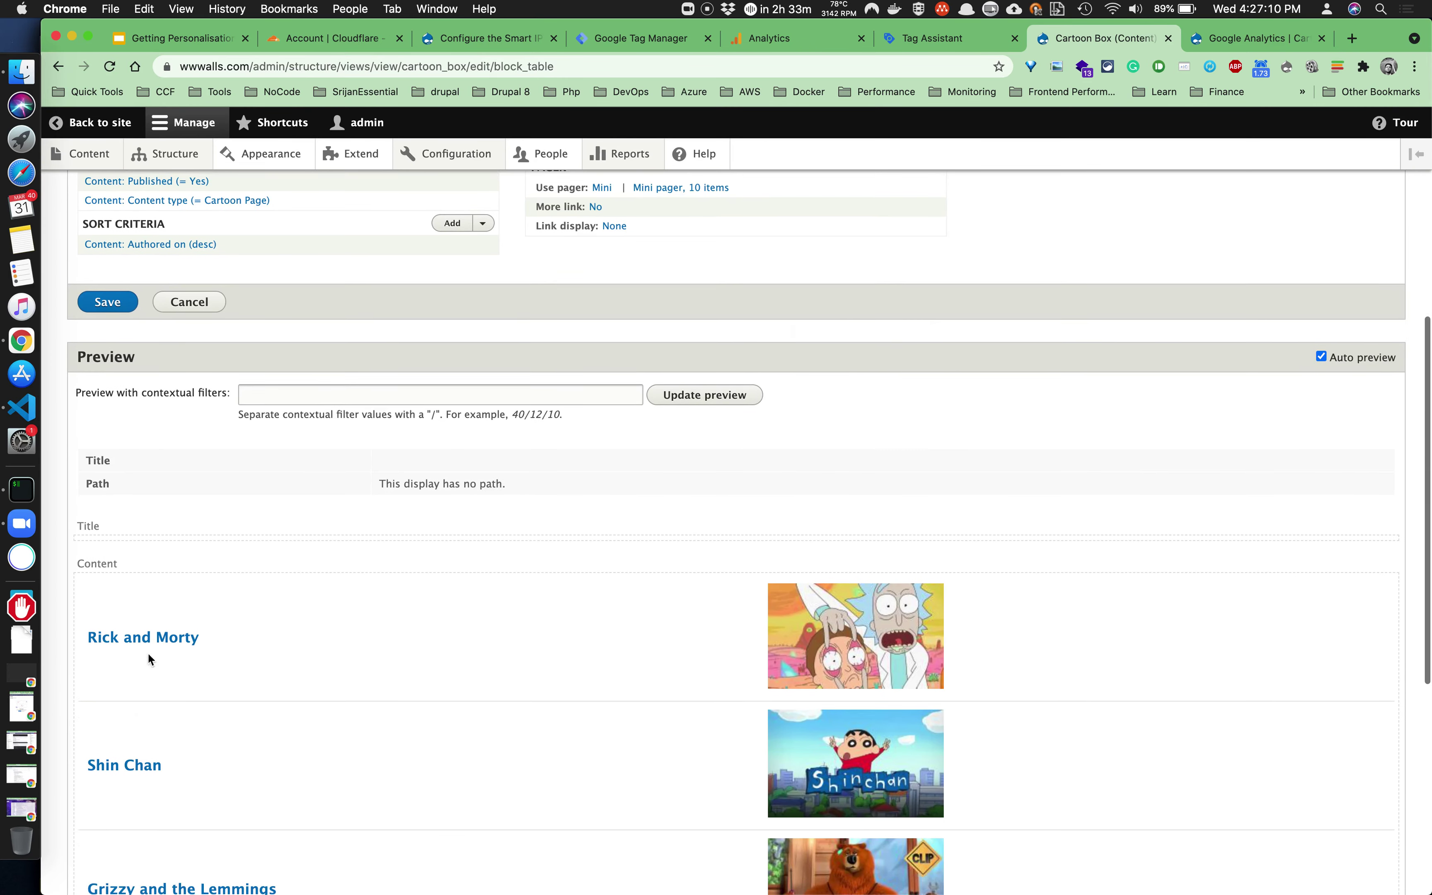
{"action": "scroll", "coordinate": [596, 730], "scroll_direction": "up", "scroll_amount": 15}
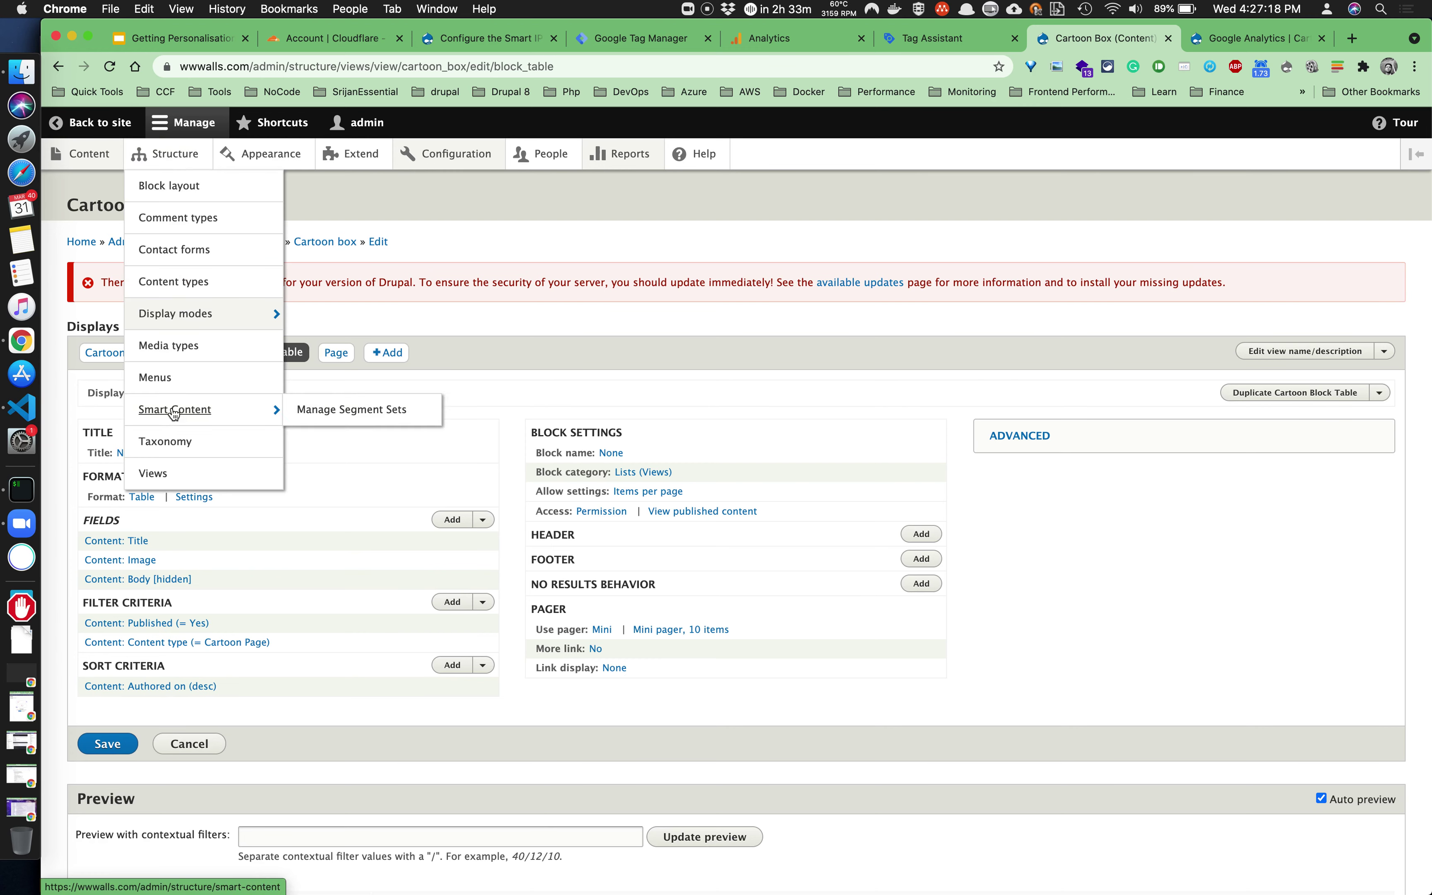
Go to the Smart Content segment sets, search the page for "deskop" and open the Mobile and Desktop Device set for editing.
{"action": "left_click", "coordinate": [174, 413]}
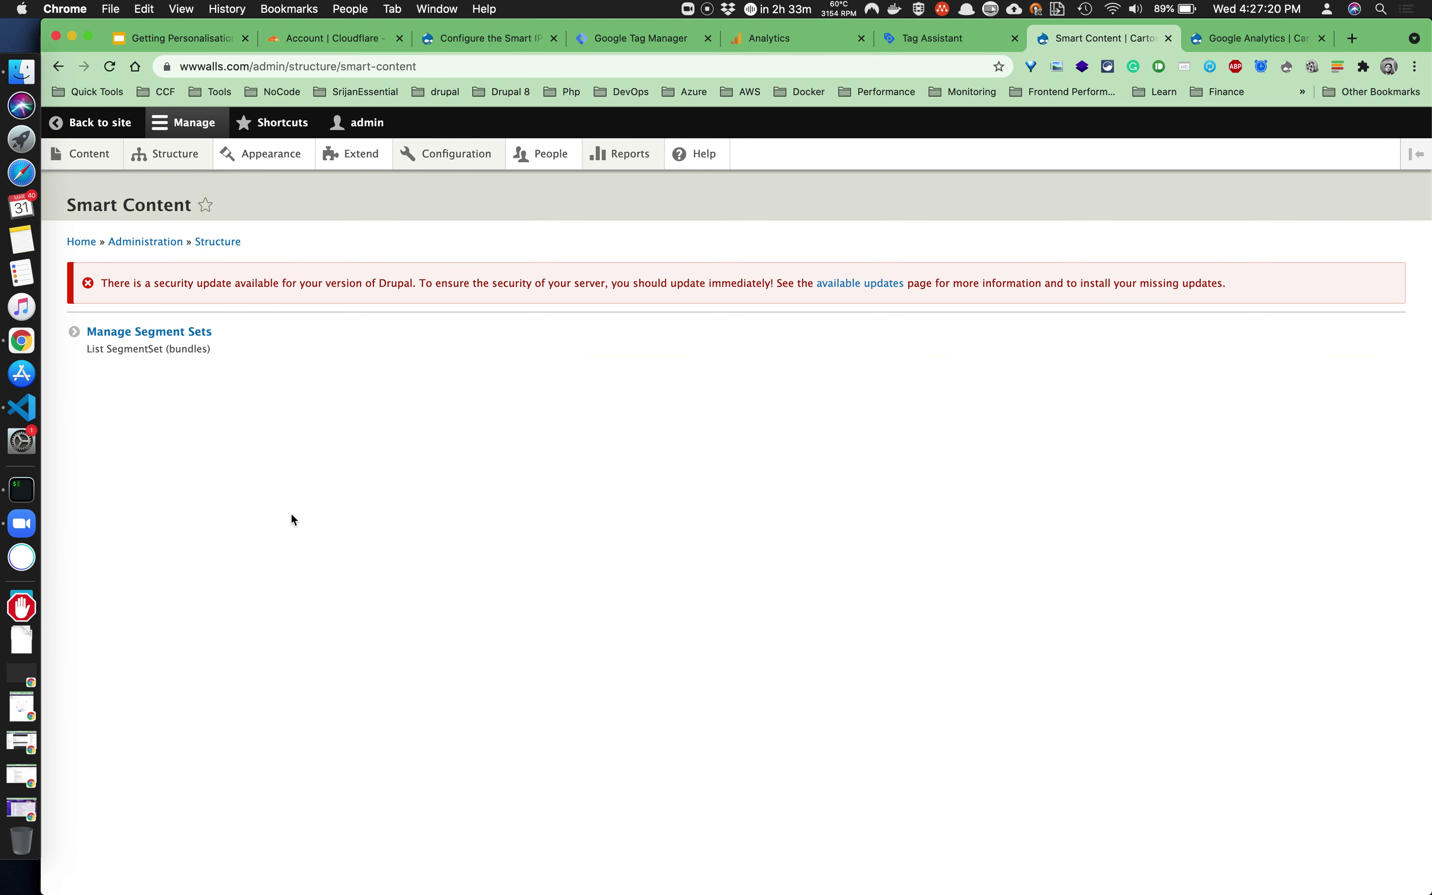
{"action": "left_click", "coordinate": [151, 336]}
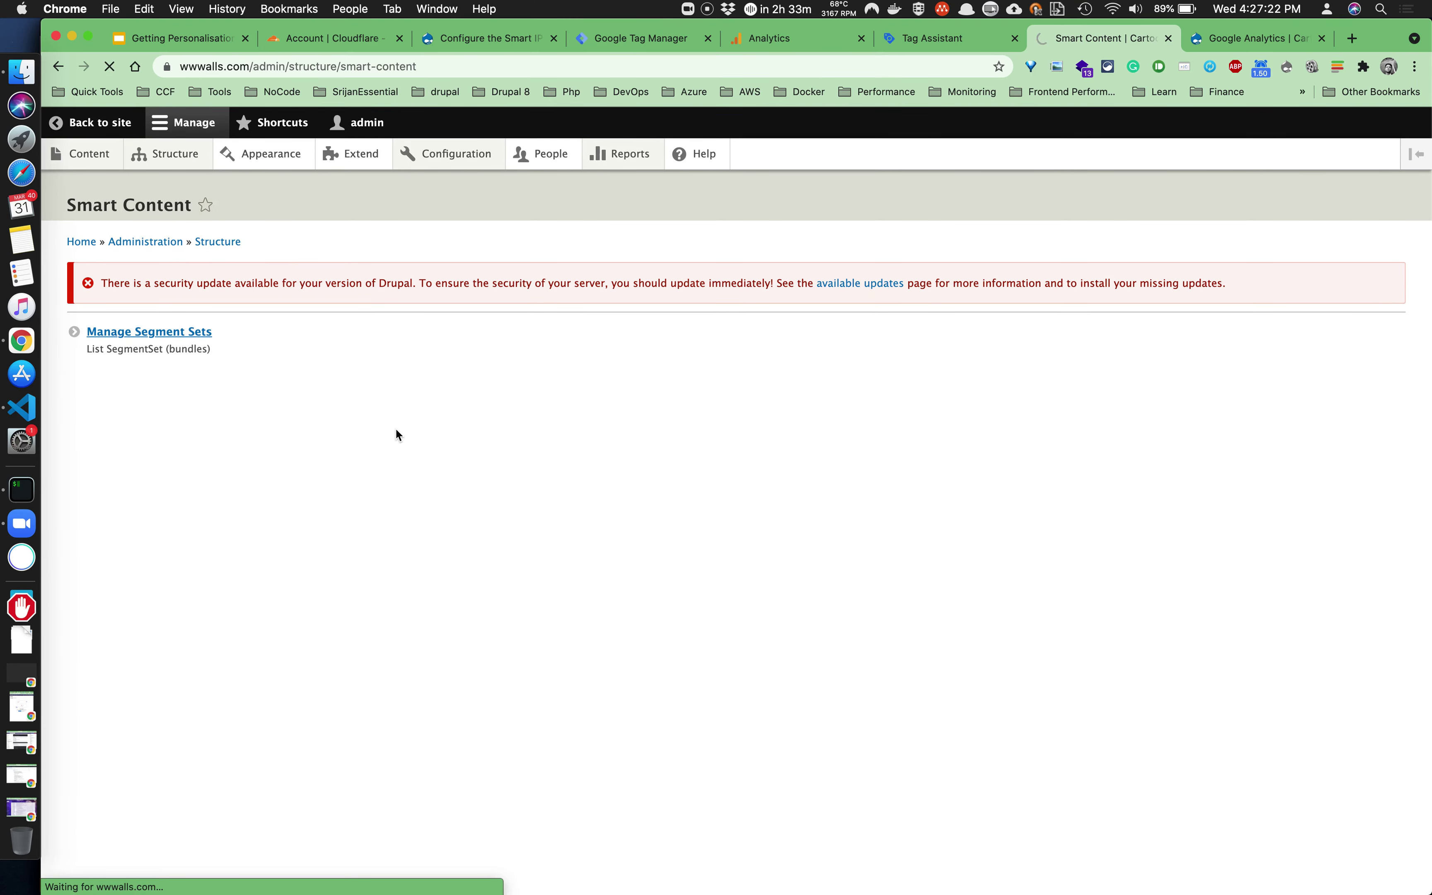
{"action": "key", "text": "cmd+f"}
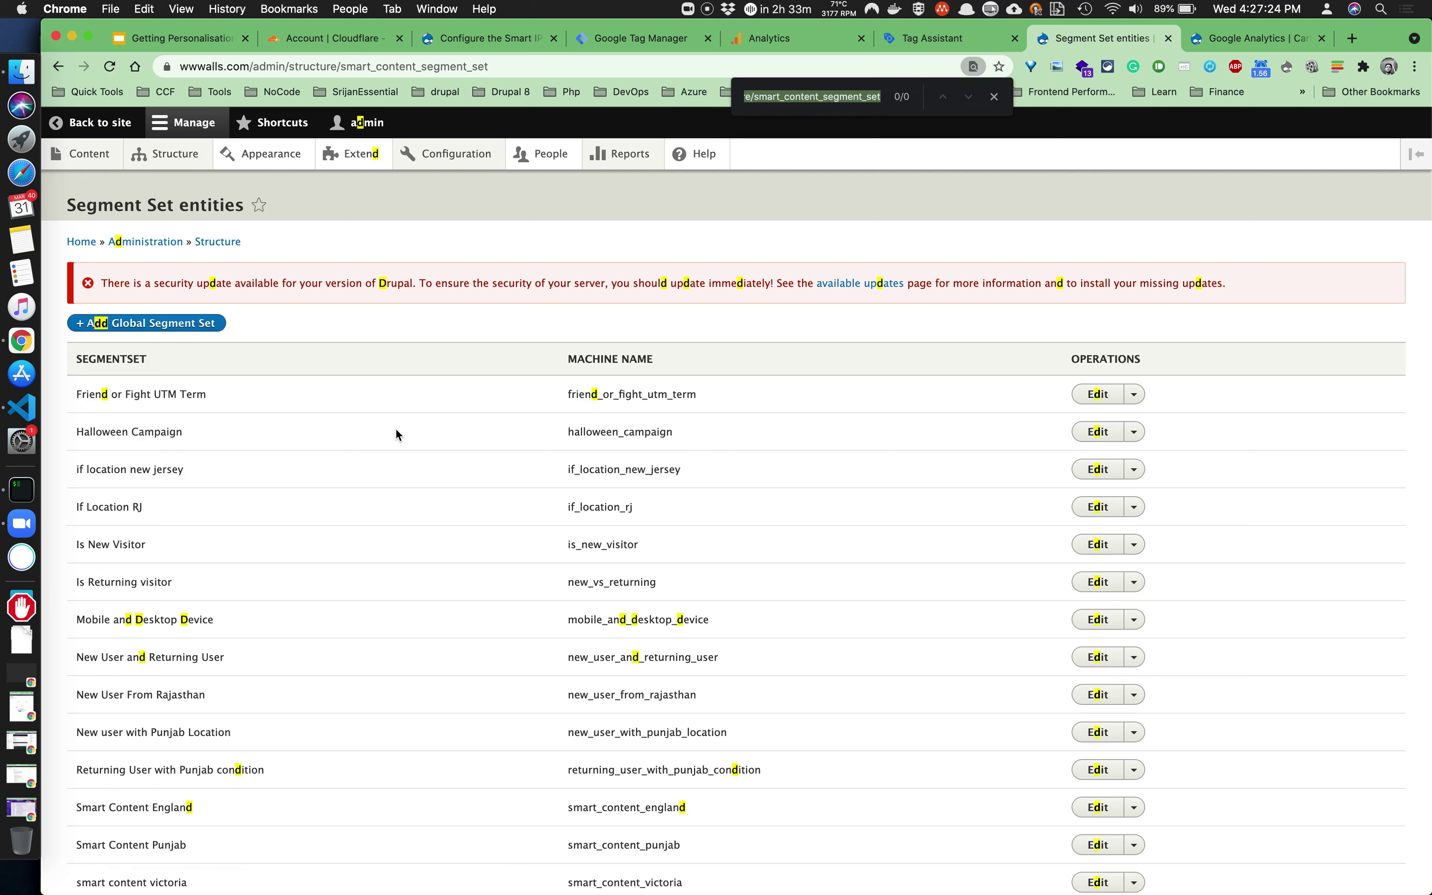
{"action": "type", "text": "deskopt"}
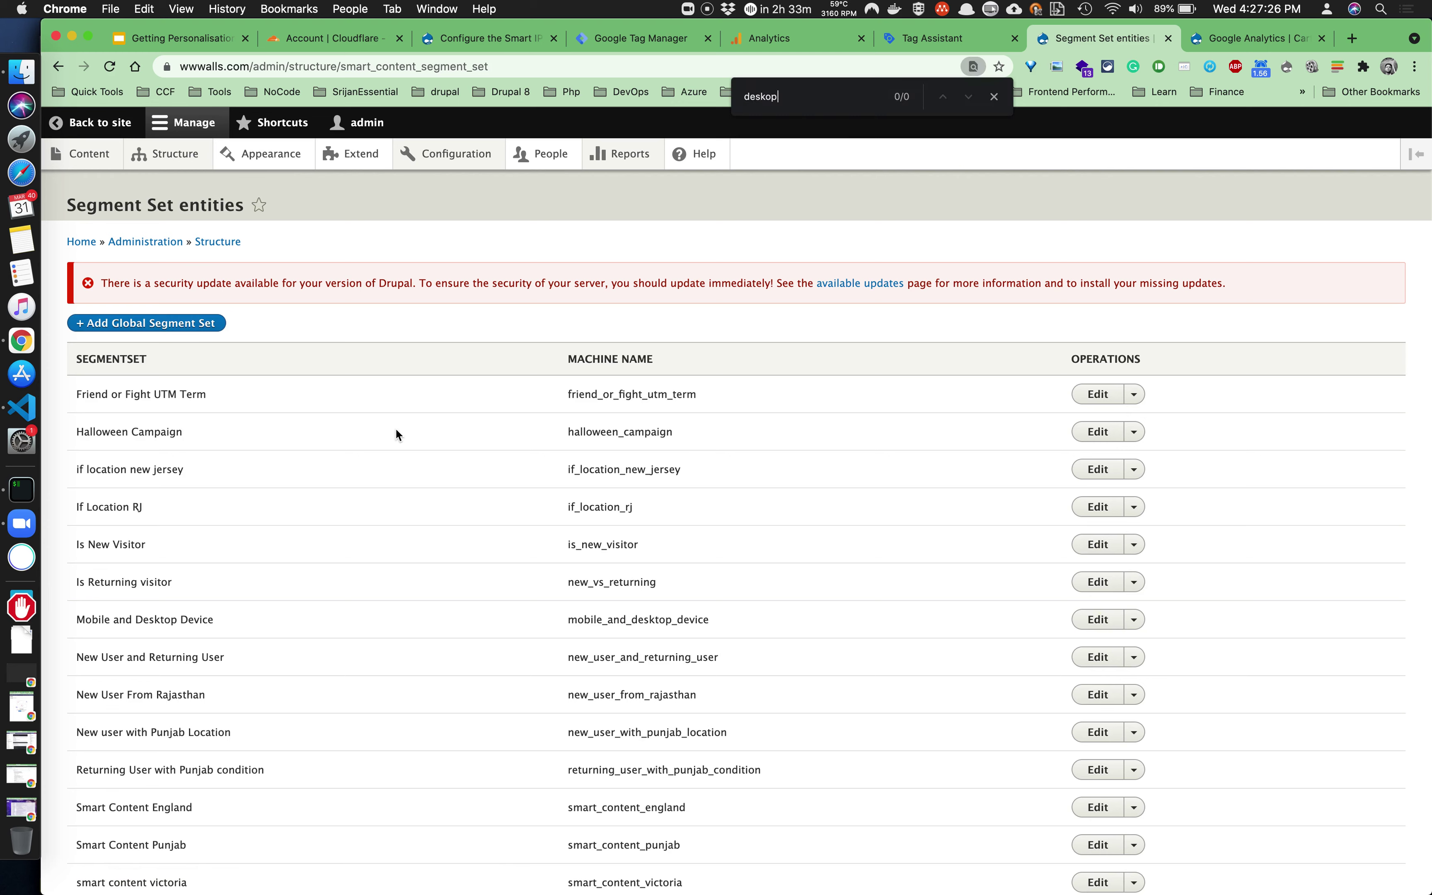
{"action": "triple_click", "coordinate": [206, 621]}
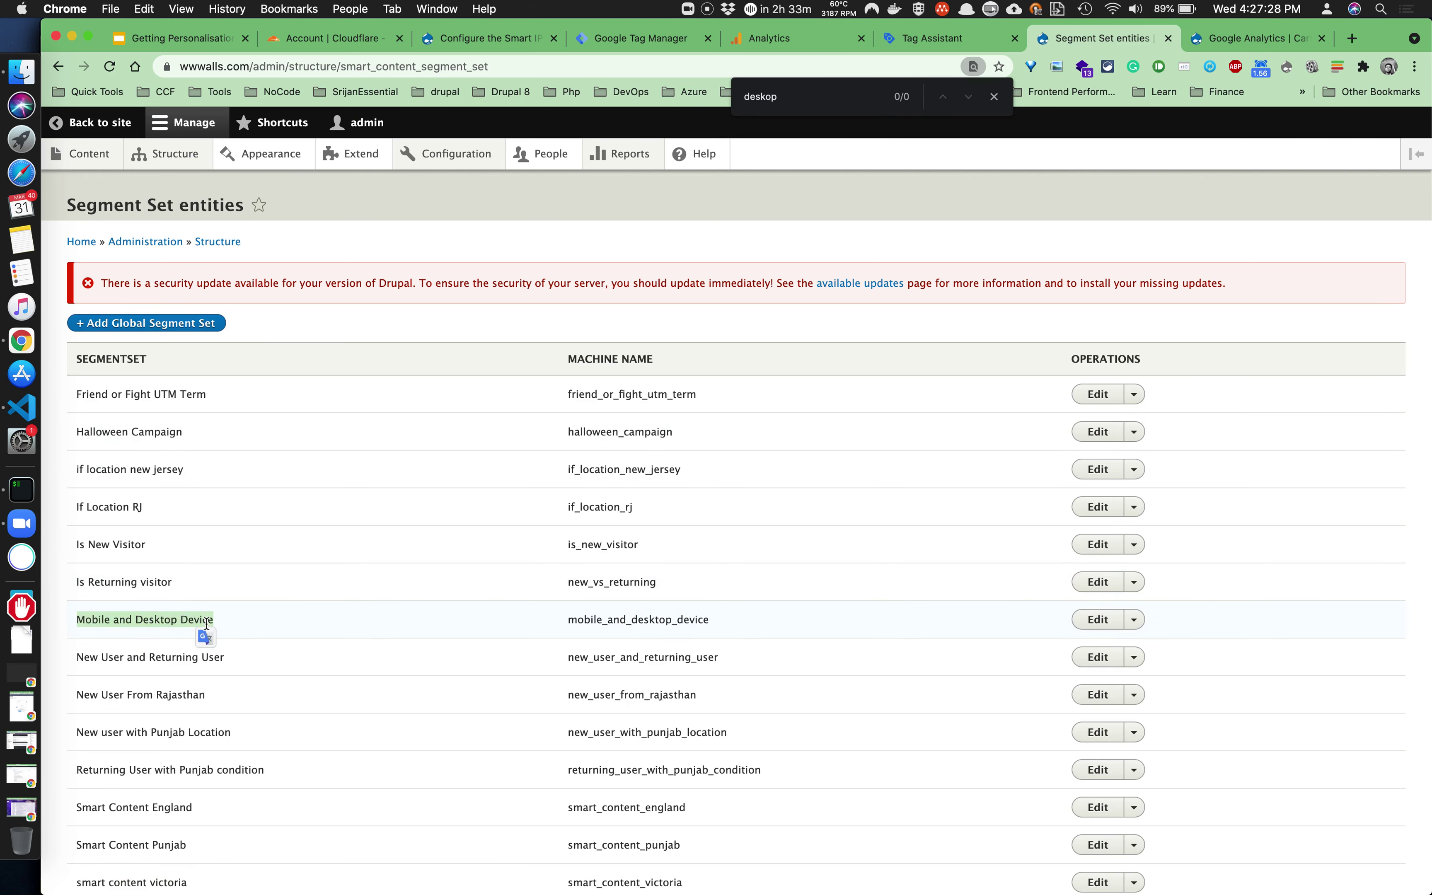
{"action": "left_click", "coordinate": [1092, 621]}
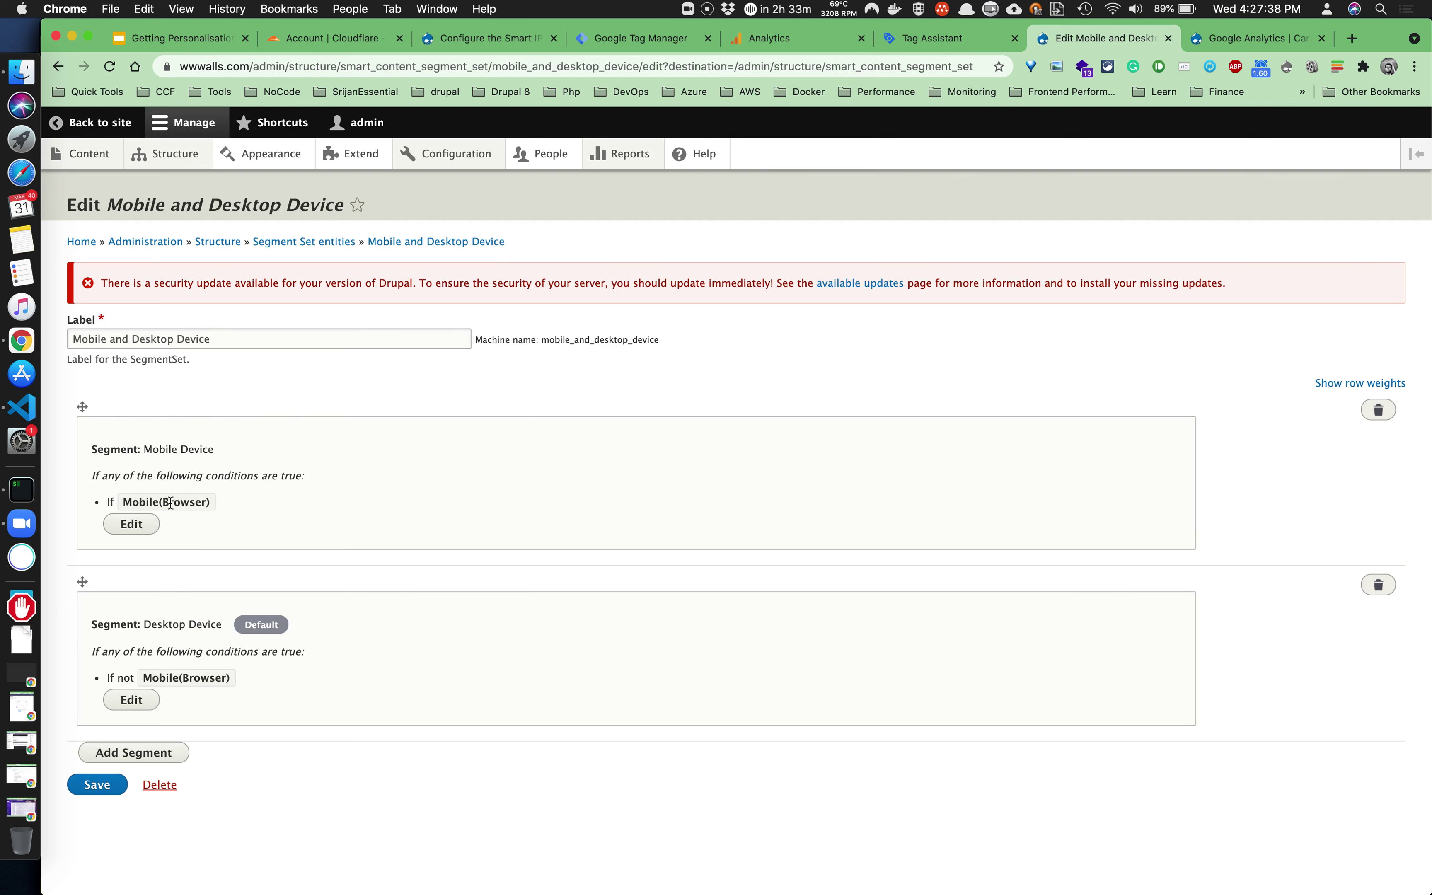
Expand the Mobile Device segment to examine its conditions, collapse it and return to the list of segment sets.
{"action": "left_click", "coordinate": [143, 528]}
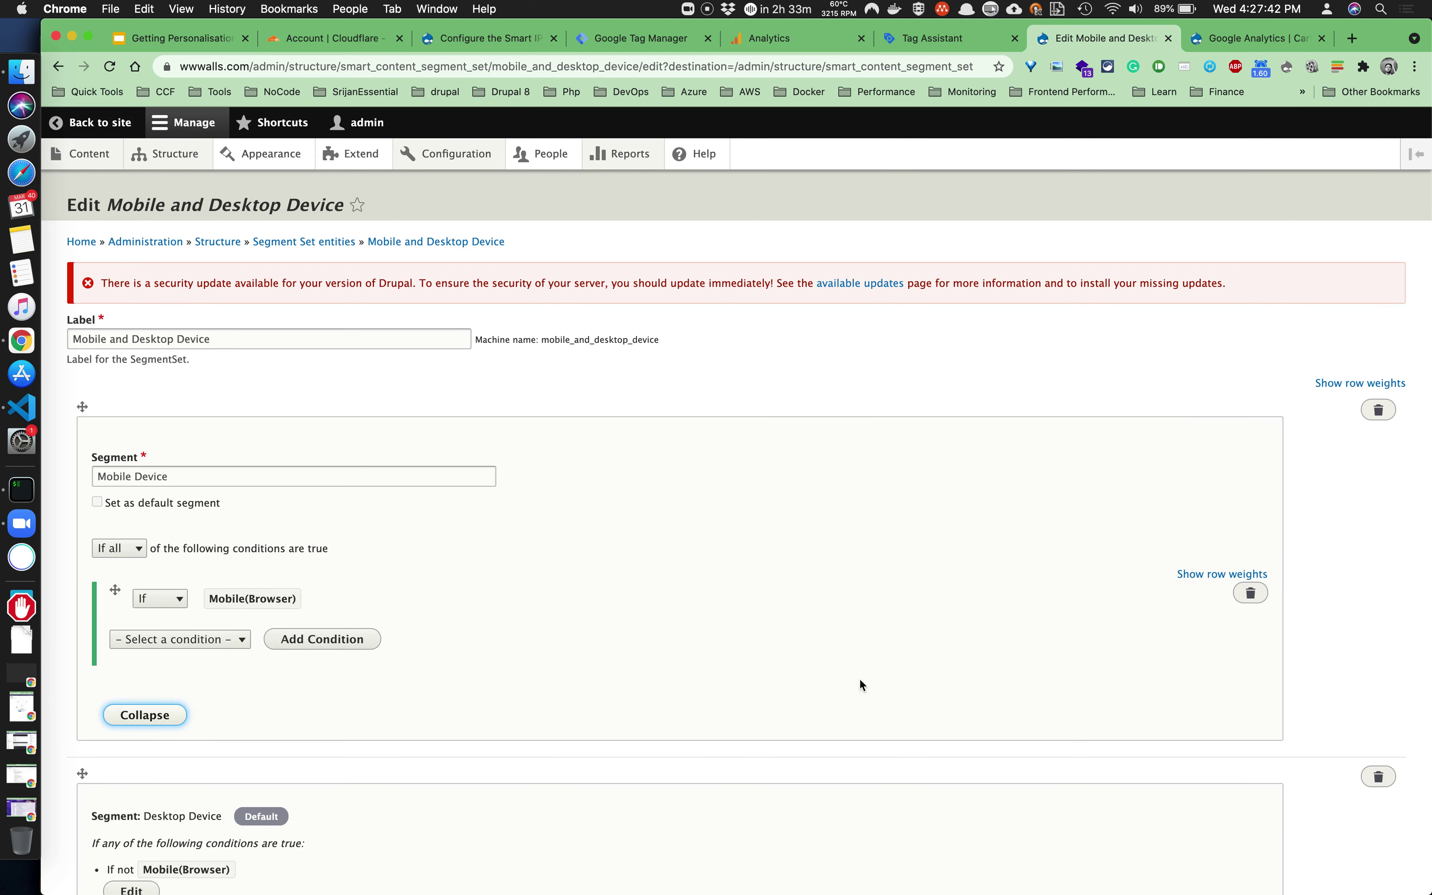
{"action": "left_click", "coordinate": [145, 717]}
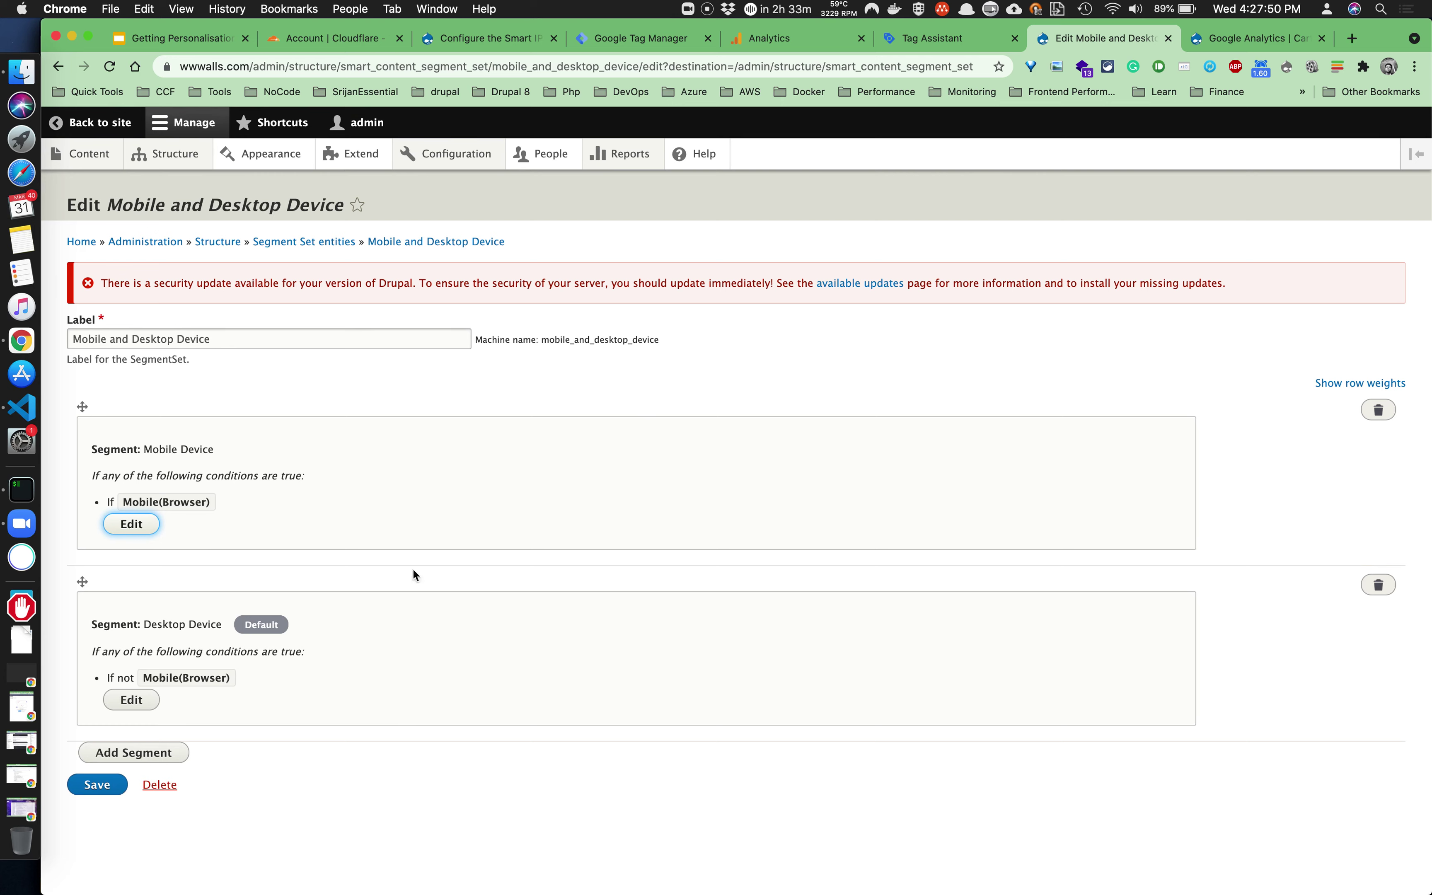
{"action": "scroll", "coordinate": [336, 464], "scroll_direction": "left", "scroll_amount": 5}
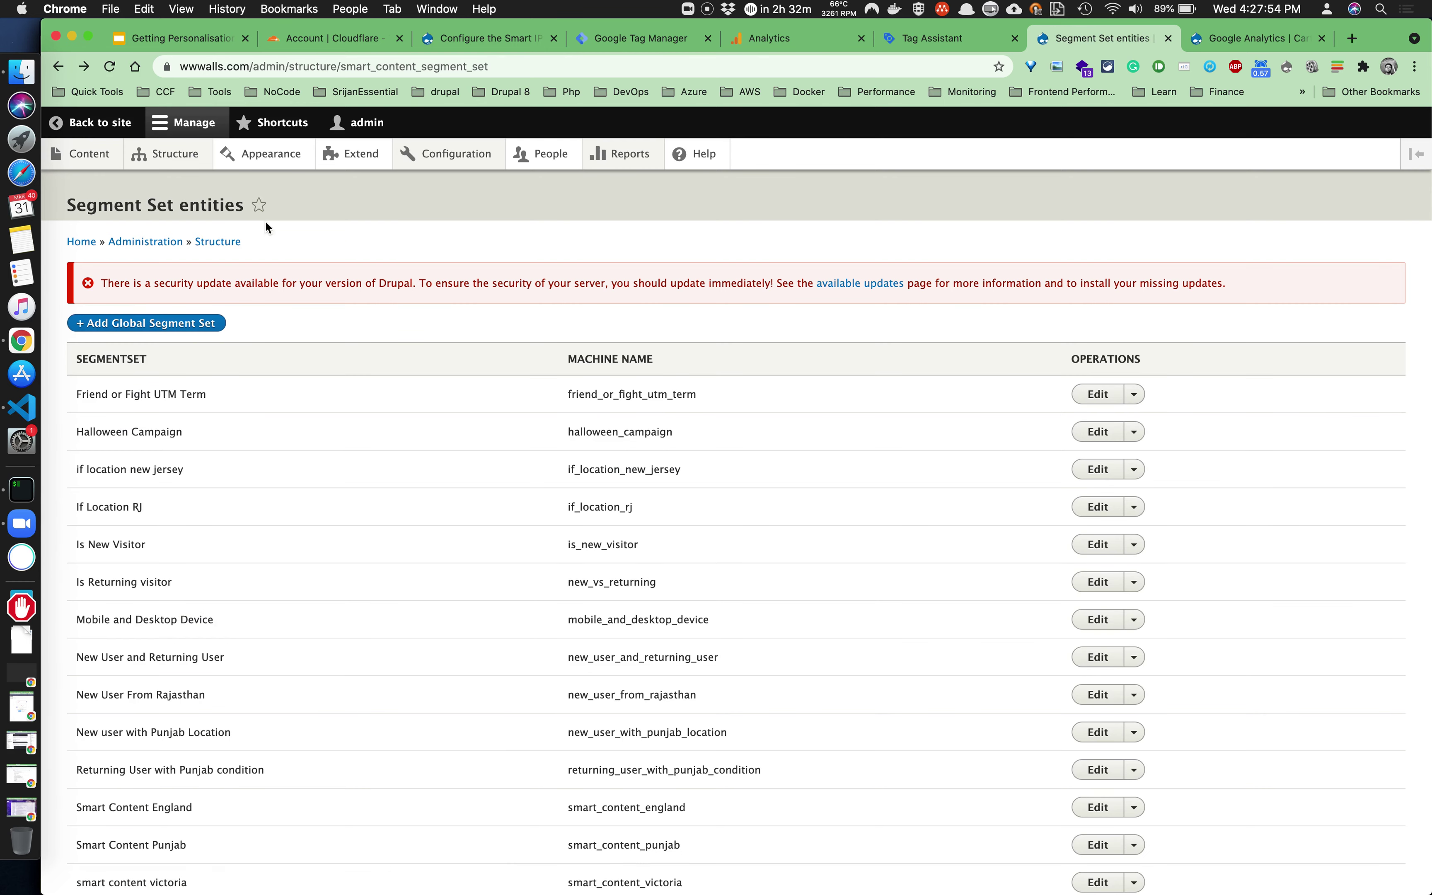
Go to the block layout and open the Home Page Mobile and Desktop Device Decision Block in the Content region for configuration.
{"action": "mouse_move", "coordinate": [182, 158]}
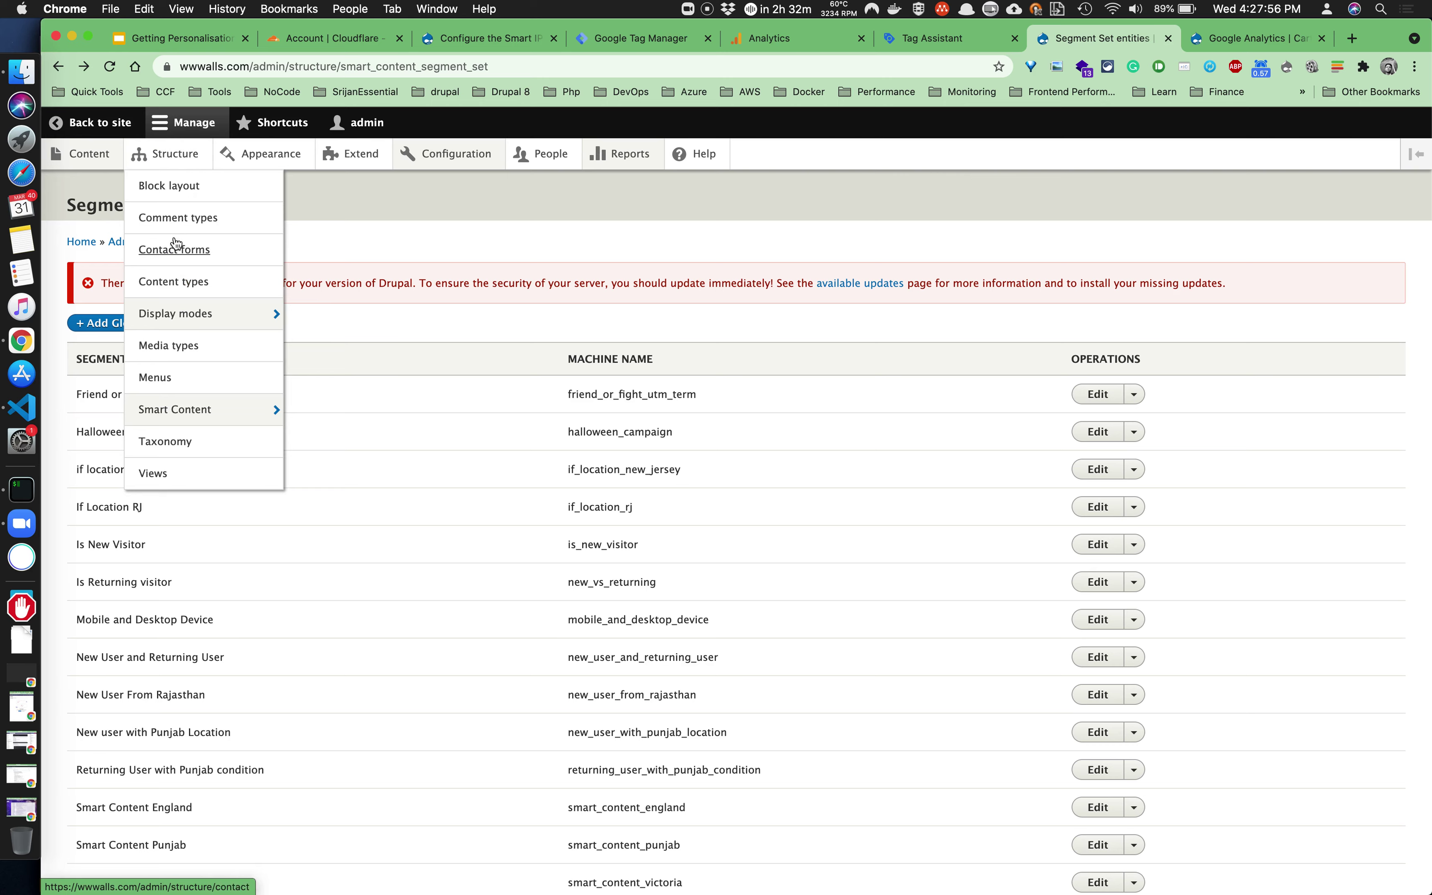
{"action": "left_click", "coordinate": [181, 186]}
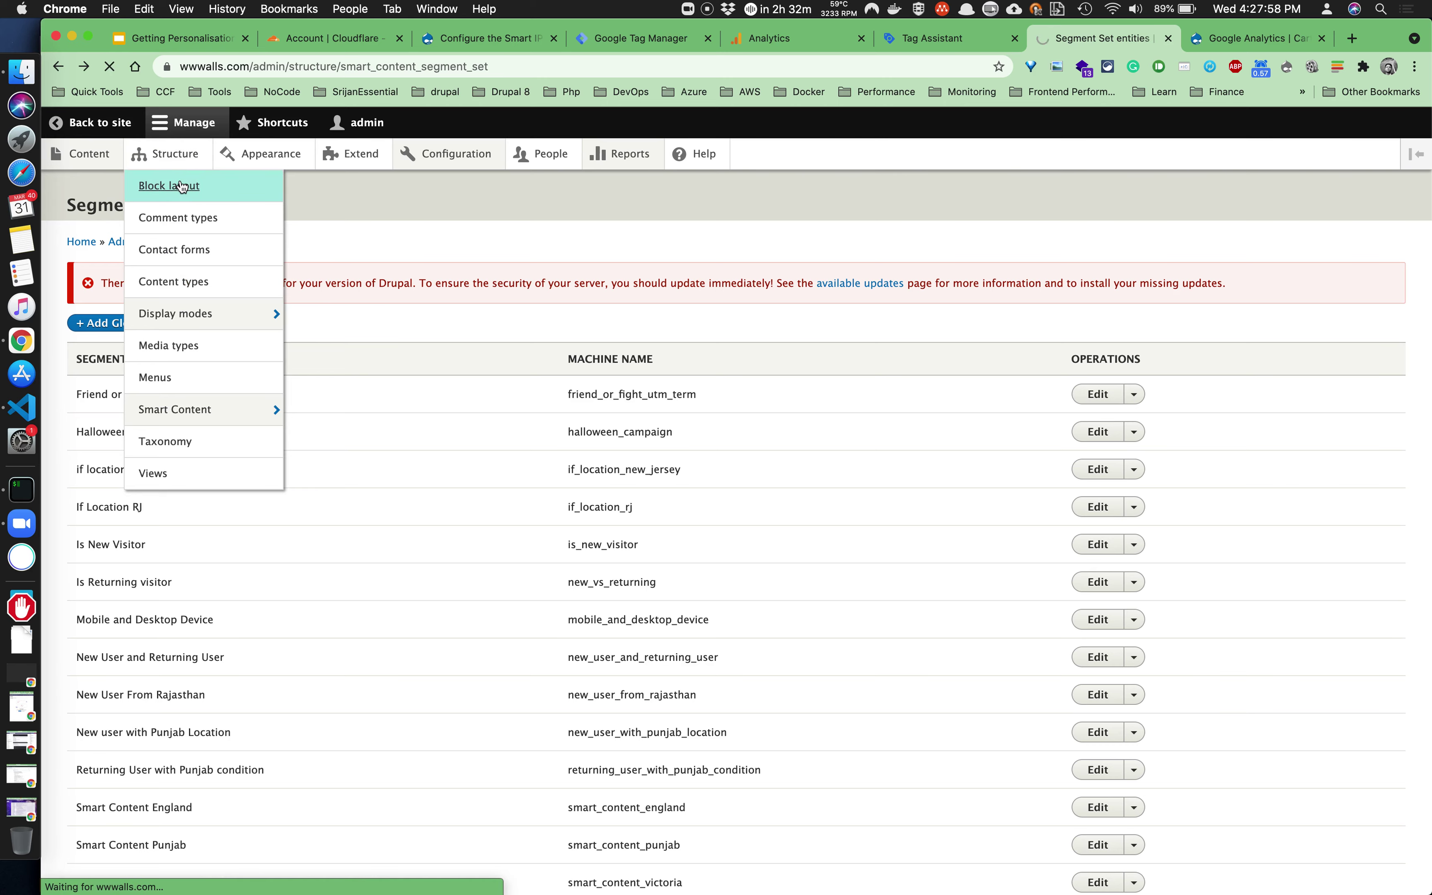
{"action": "scroll", "coordinate": [409, 629], "scroll_direction": "down", "scroll_amount": 10}
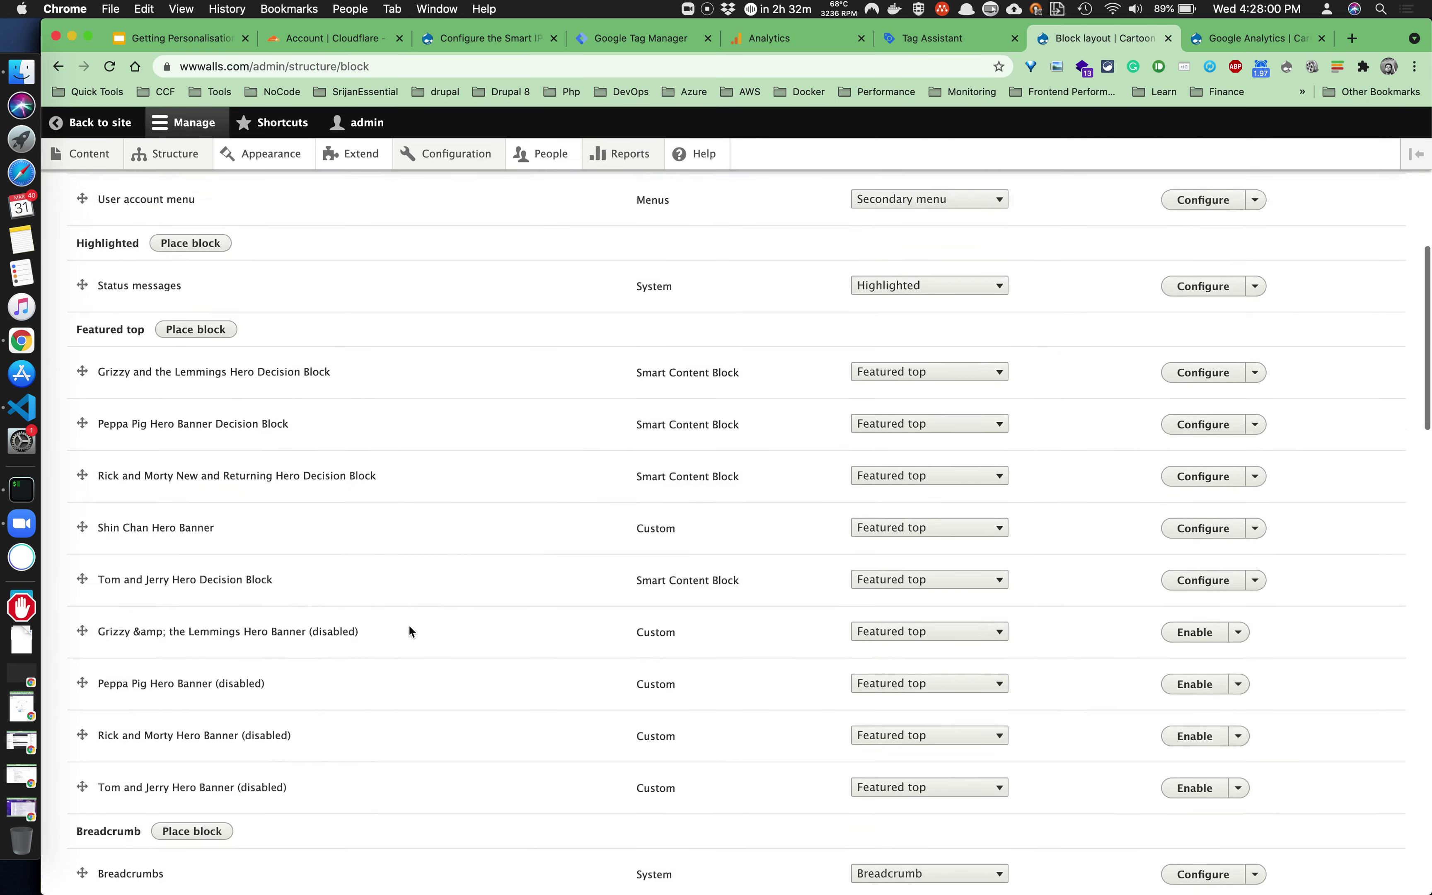
{"action": "scroll", "coordinate": [310, 519], "scroll_direction": "down", "scroll_amount": 7}
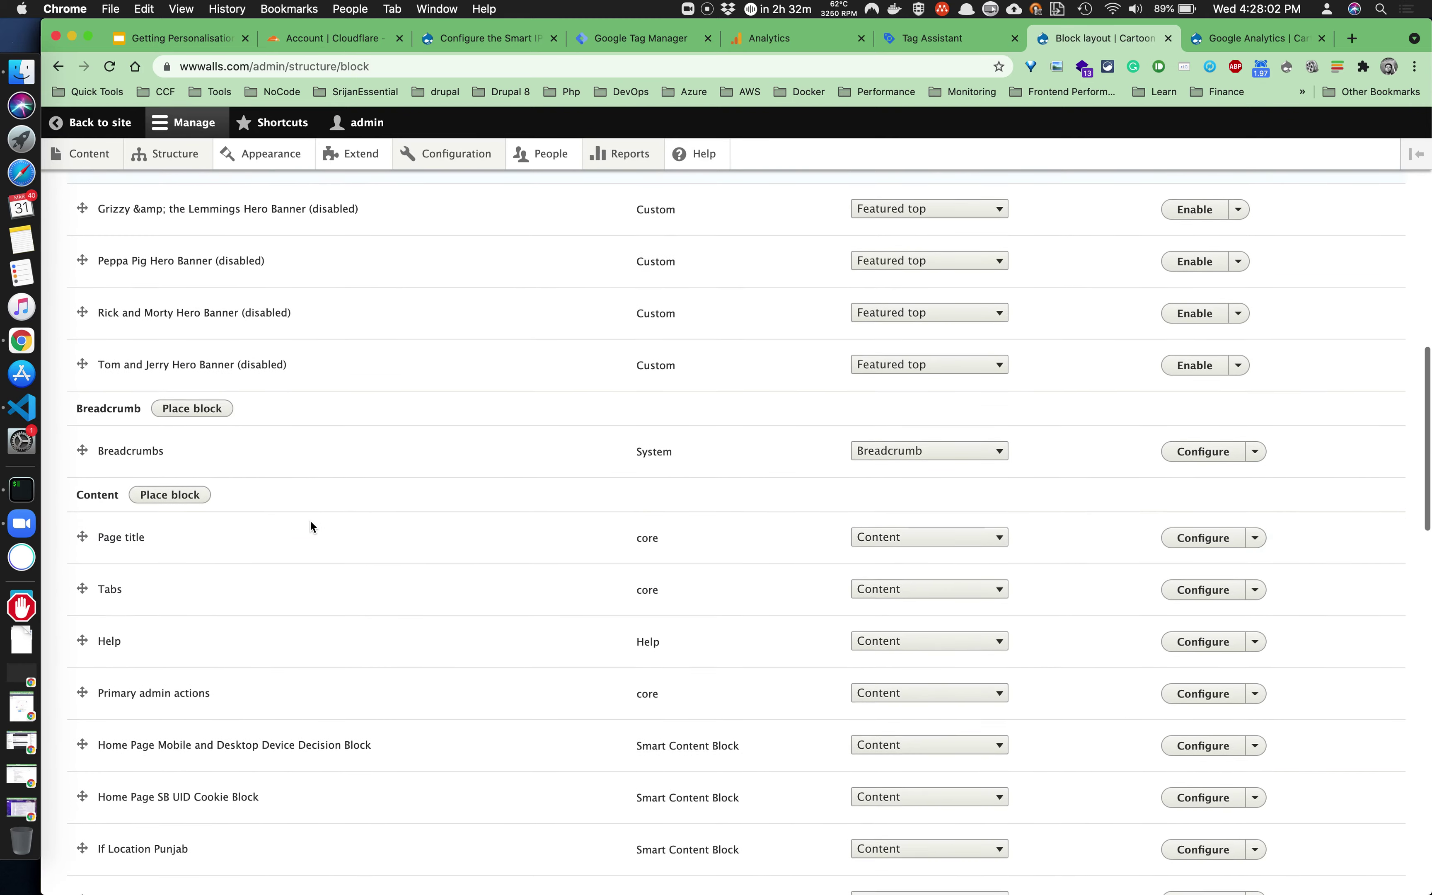
{"action": "scroll", "coordinate": [254, 580], "scroll_direction": "down", "scroll_amount": 8}
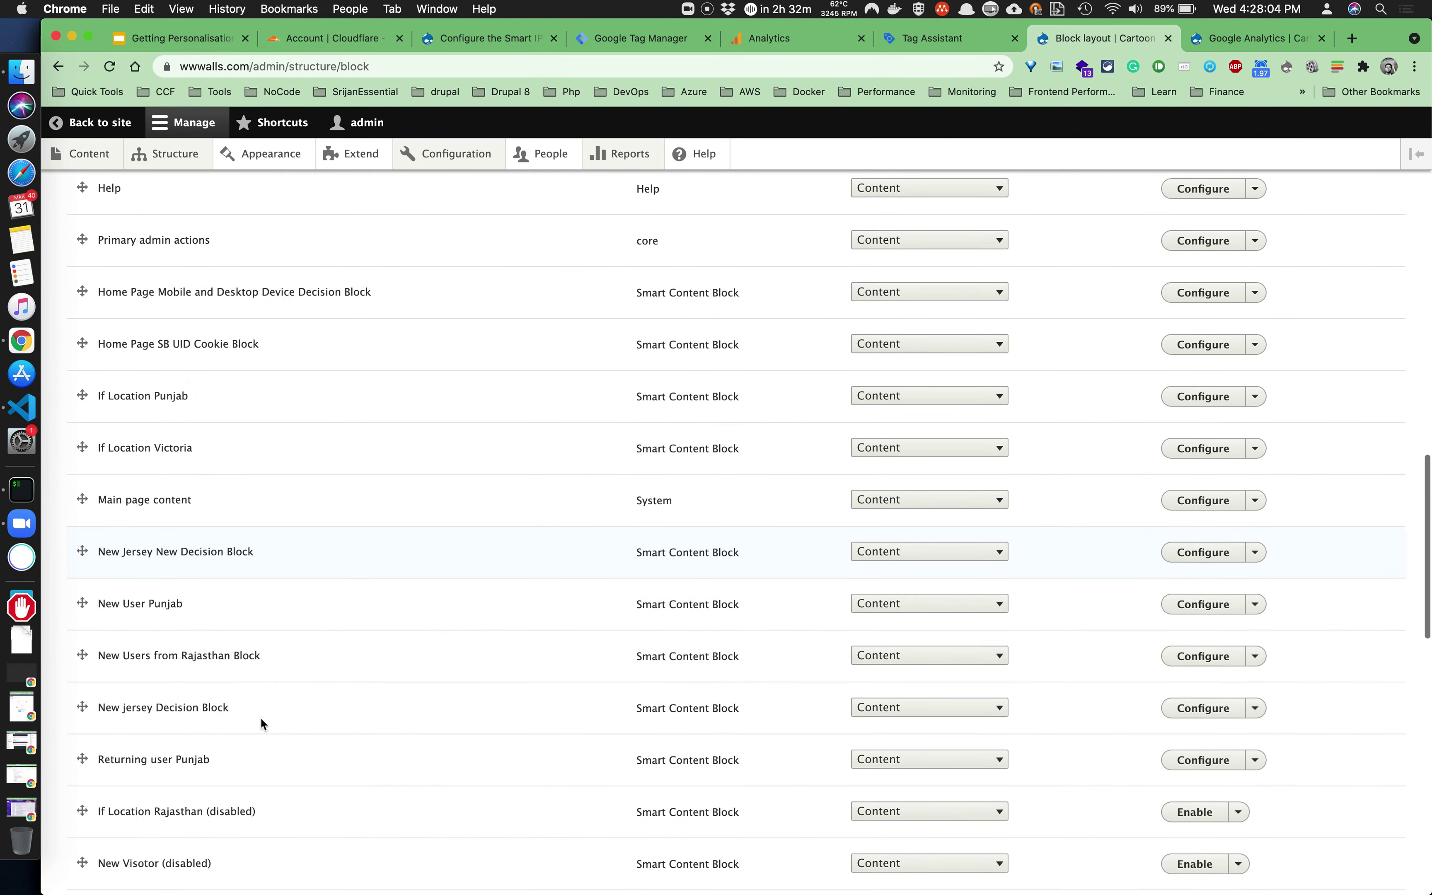
{"action": "scroll", "coordinate": [261, 724], "scroll_direction": "down", "scroll_amount": 3}
{"action": "scroll", "coordinate": [261, 724], "scroll_direction": "up", "scroll_amount": 1}
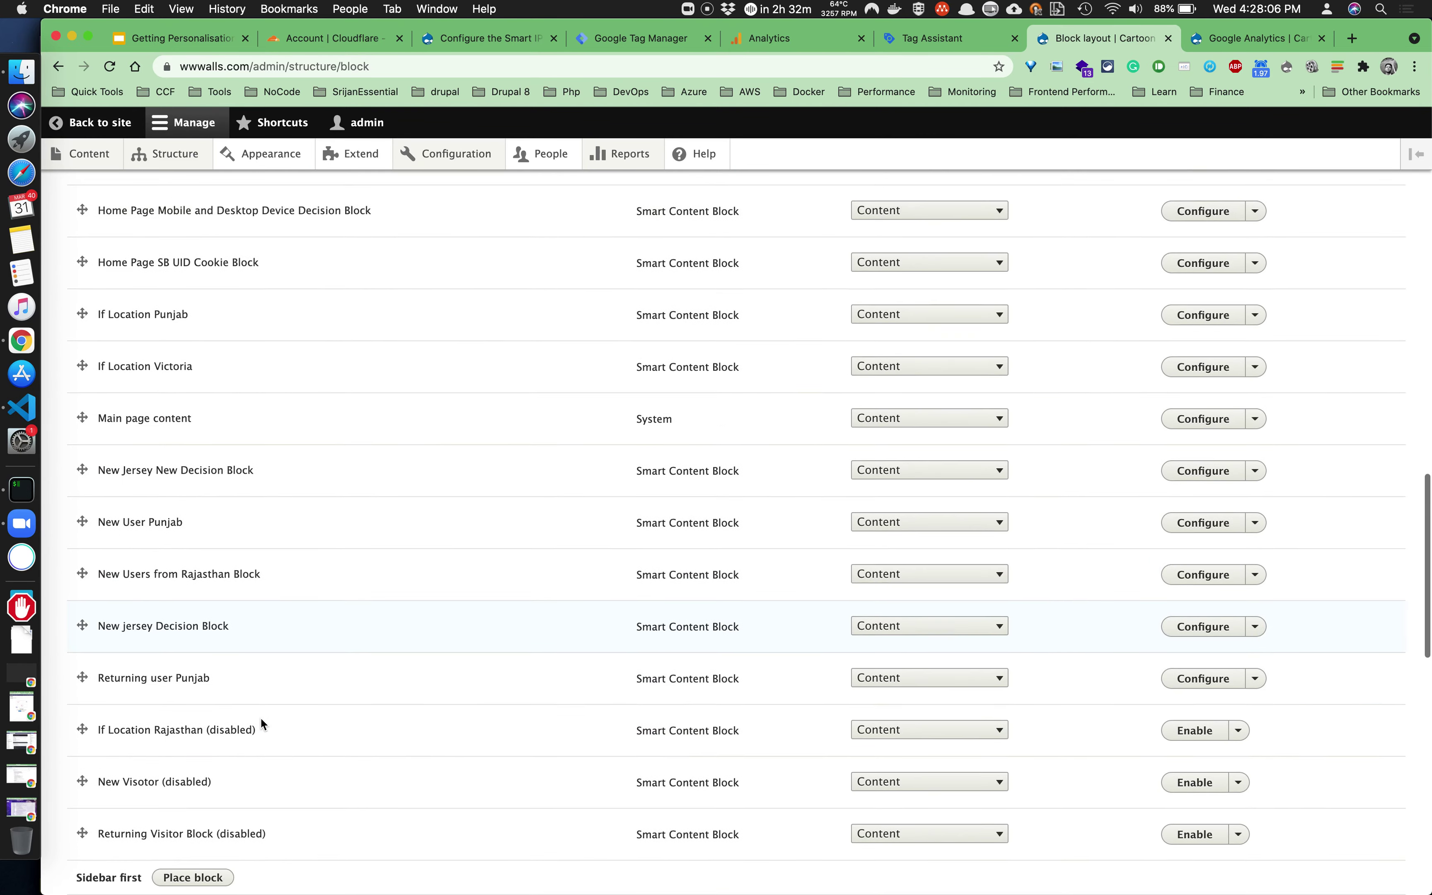
{"action": "scroll", "coordinate": [255, 570], "scroll_direction": "up", "scroll_amount": 2}
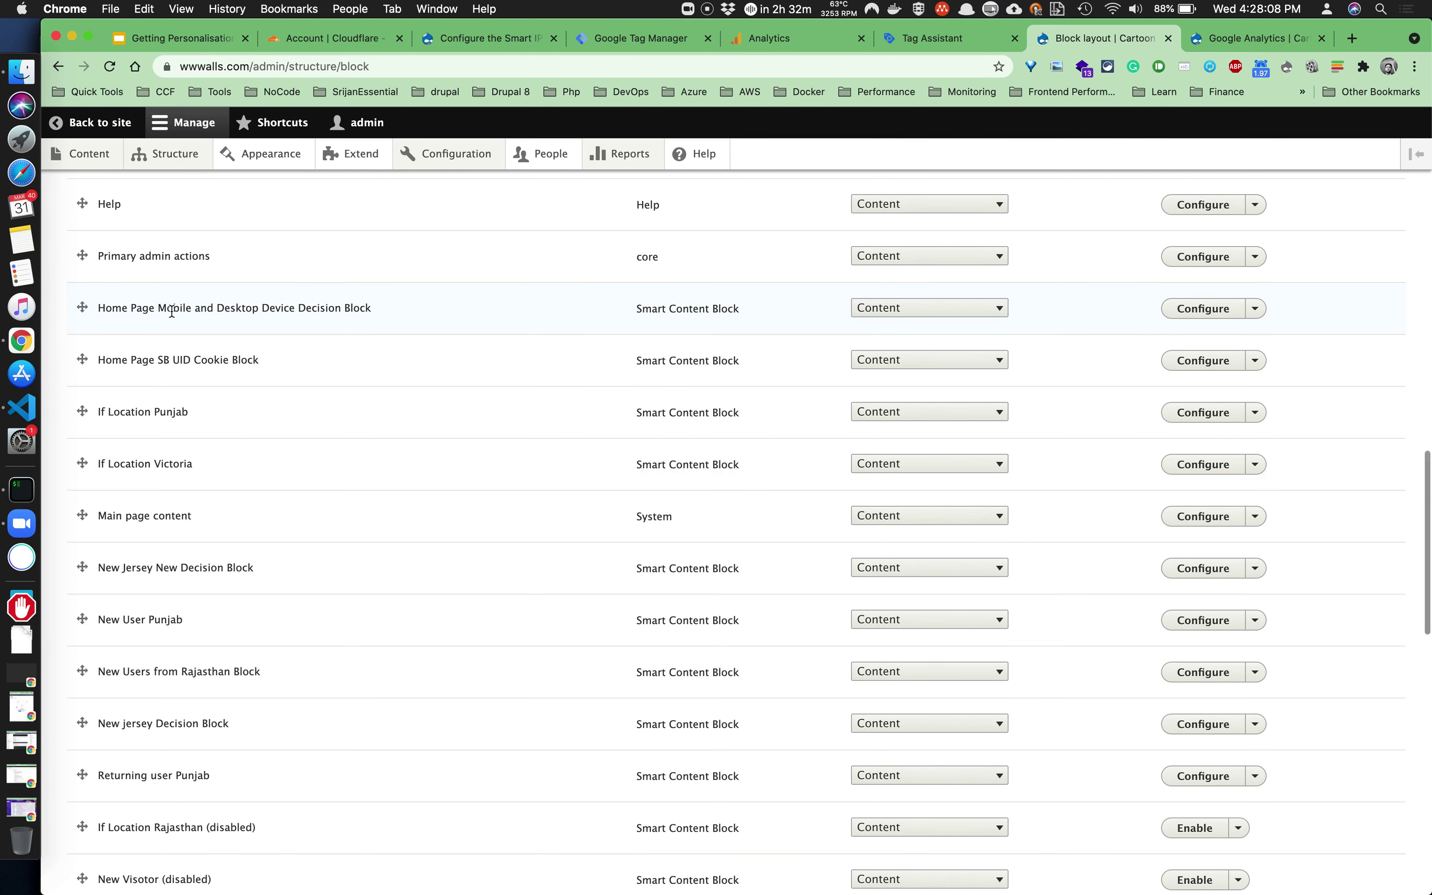
{"action": "left_click_drag", "start_coordinate": [142, 308], "coordinate": [371, 320]}
{"action": "scroll", "coordinate": [463, 308], "scroll_direction": "up", "scroll_amount": 1}
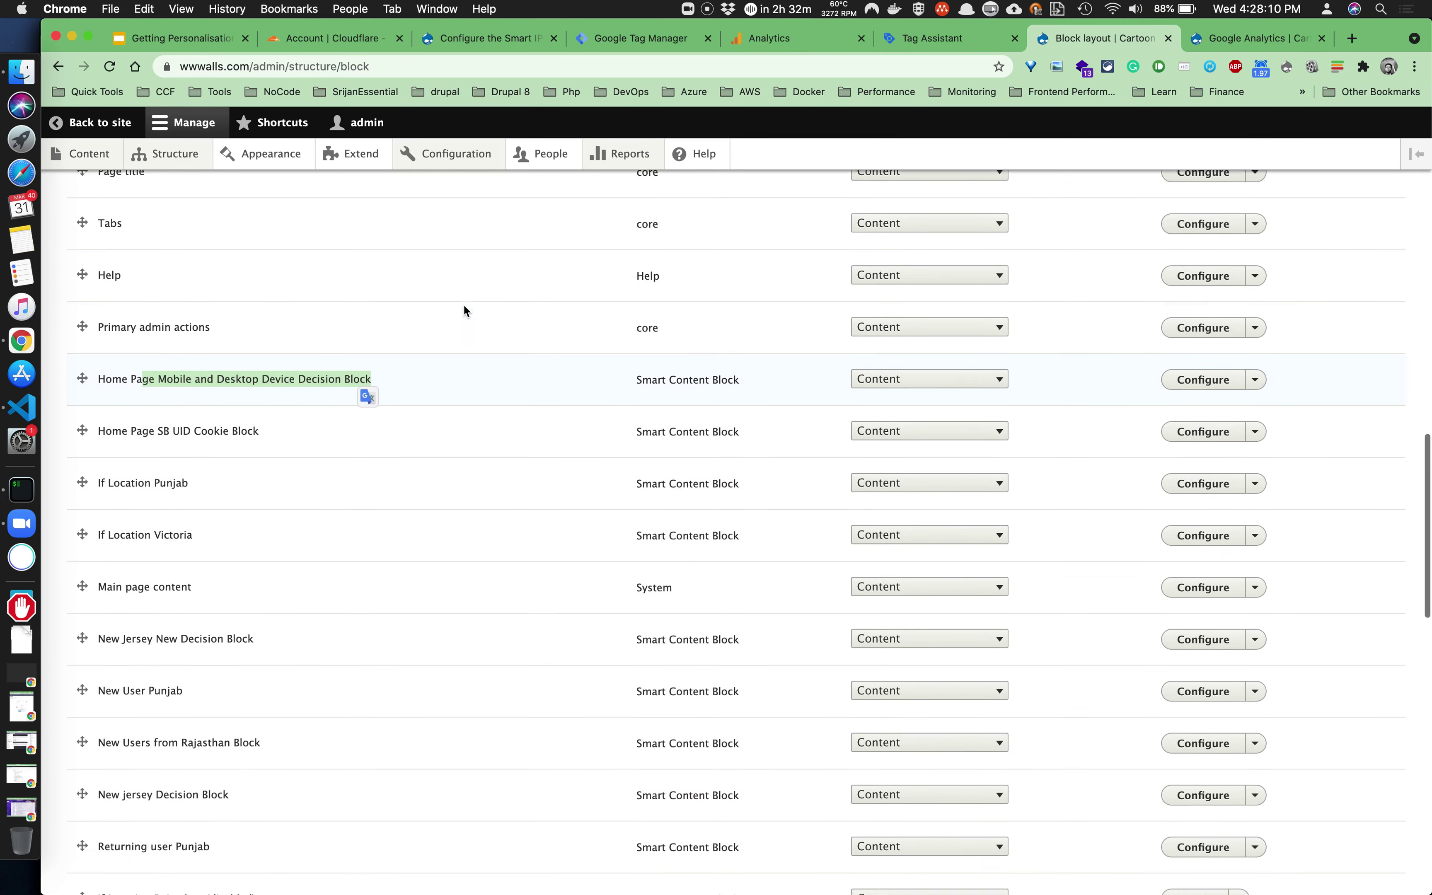
{"action": "left_click", "coordinate": [1225, 406]}
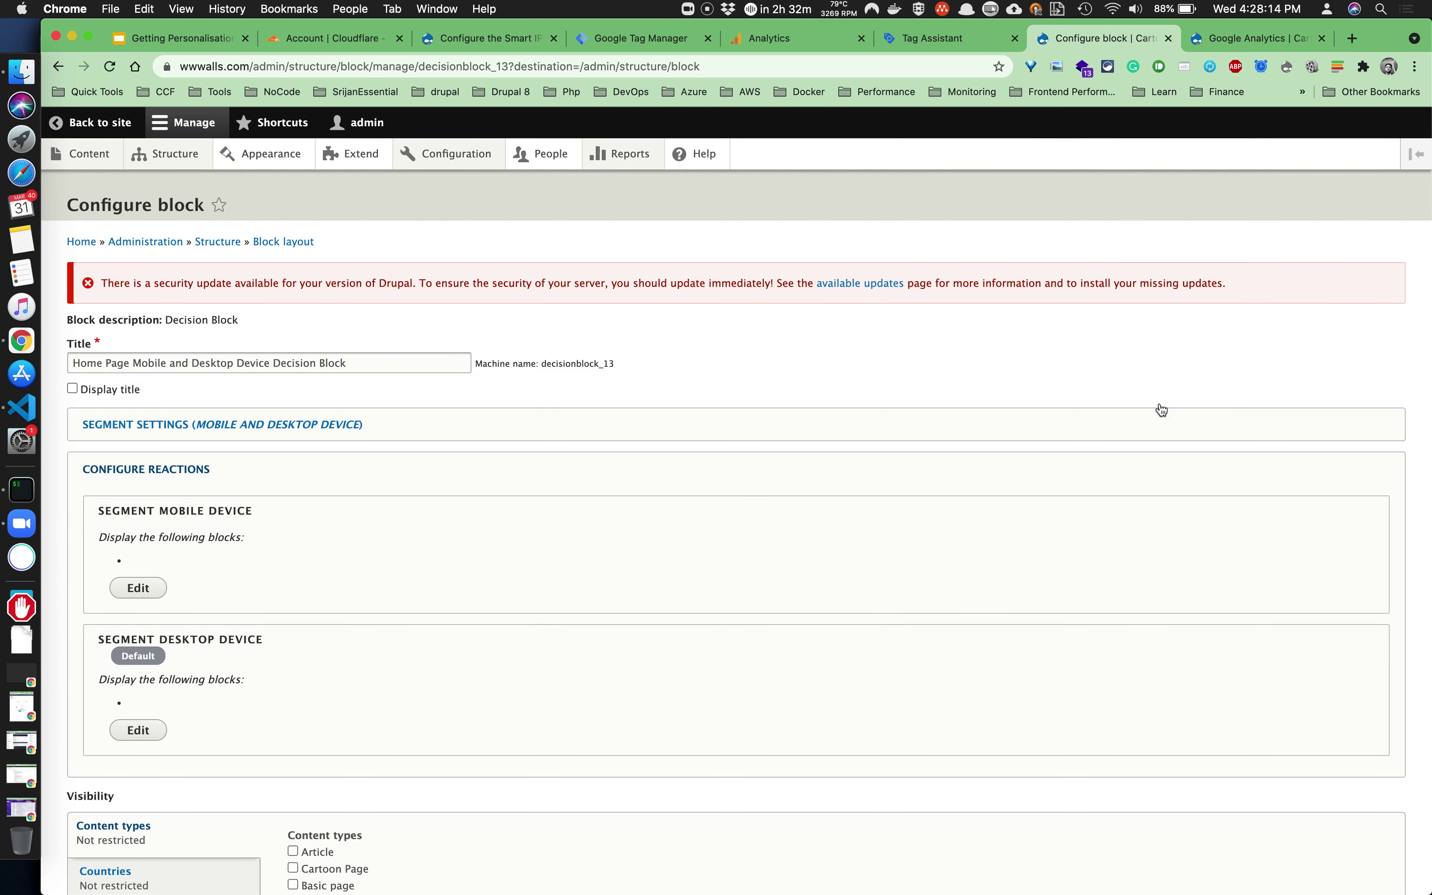
Expand the block's segment settings and the Mobile Device reaction, and examine which Cartoon Box block it displays.
{"action": "left_click", "coordinate": [165, 425]}
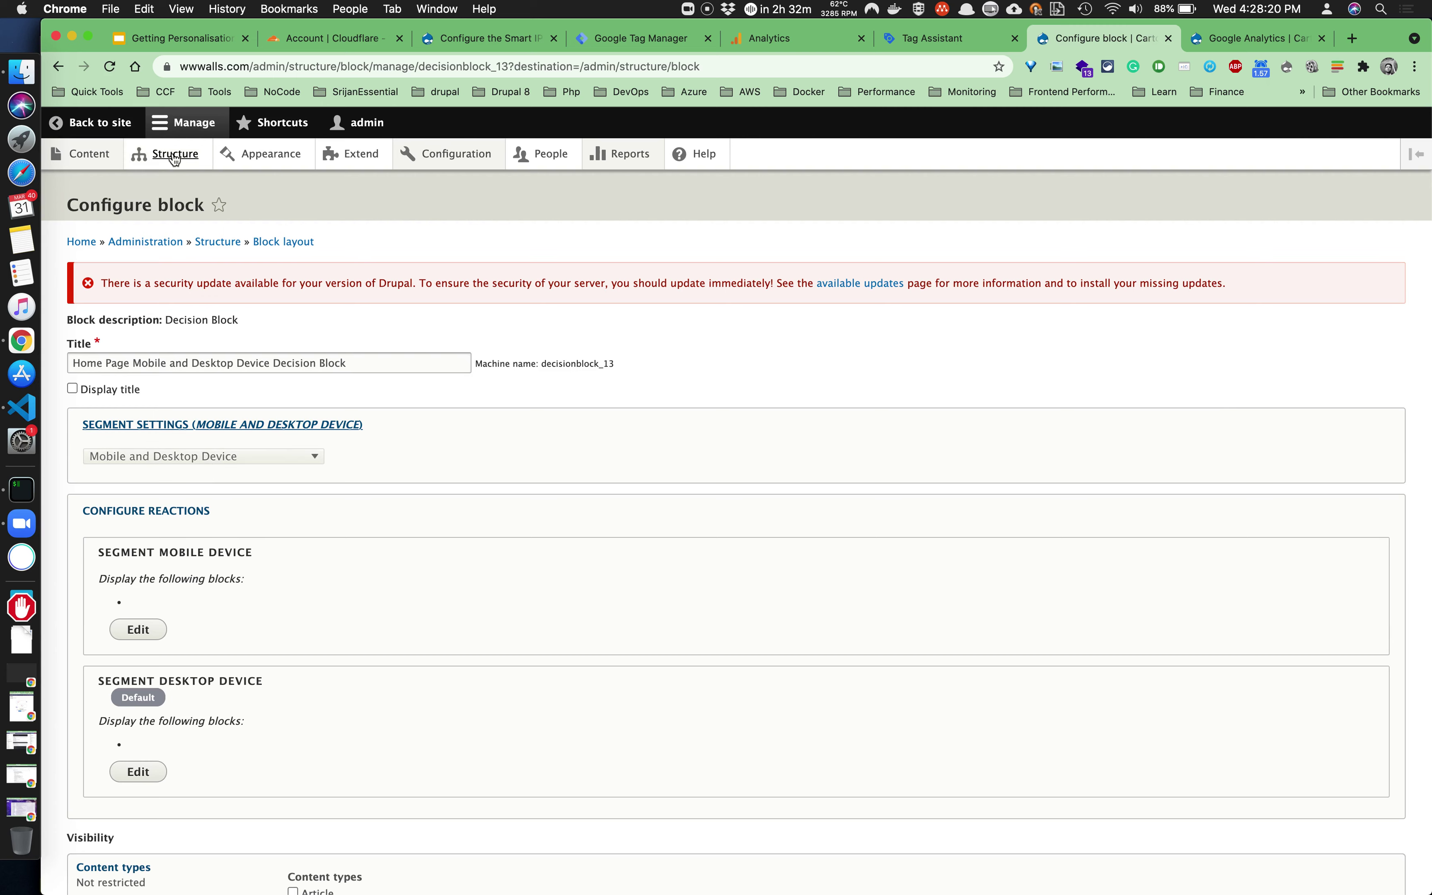
{"action": "mouse_move", "coordinate": [166, 153]}
{"action": "mouse_move", "coordinate": [197, 419]}
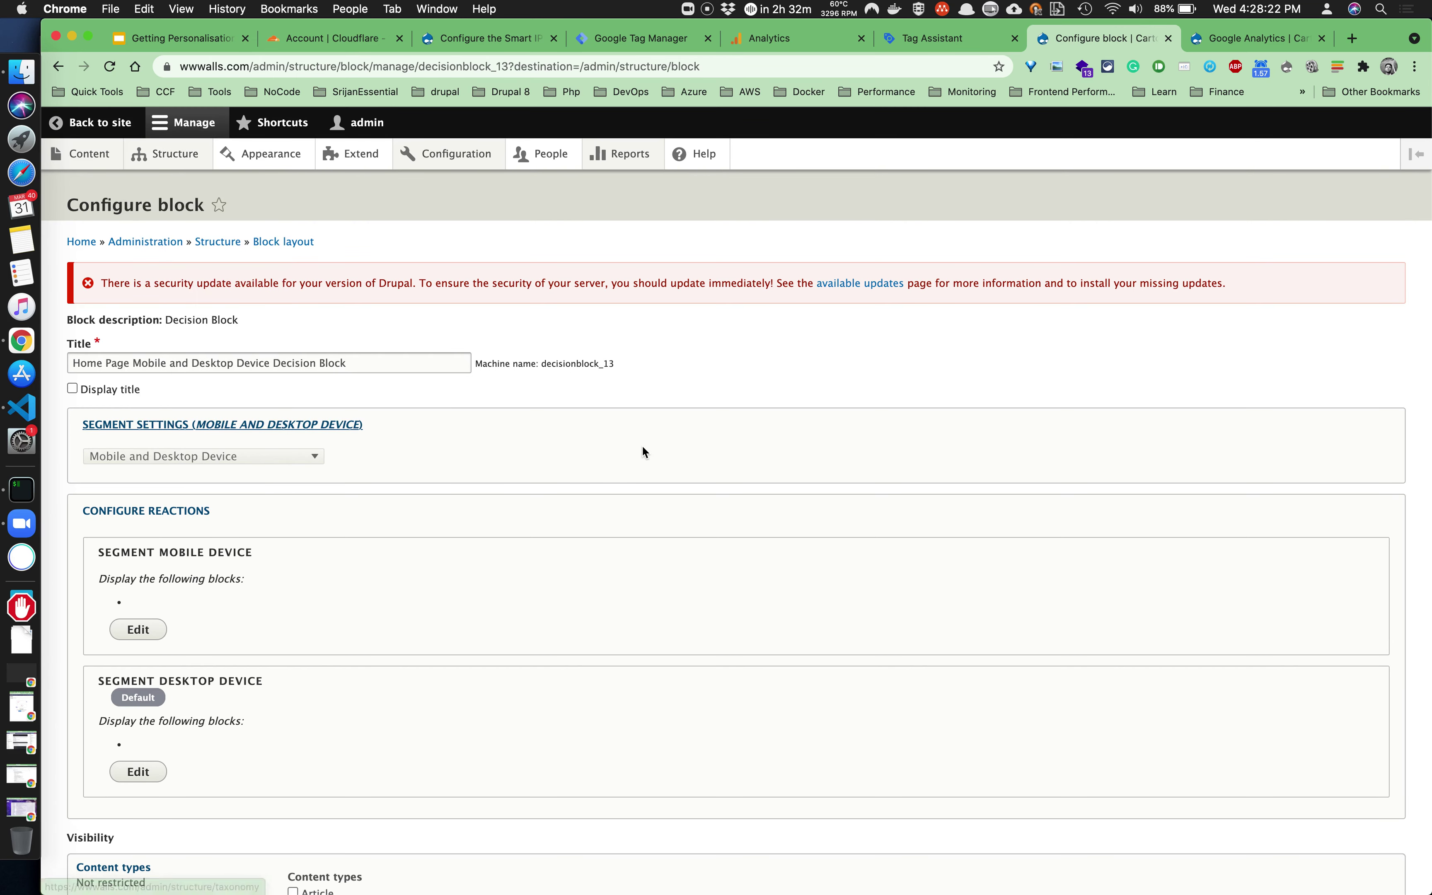
{"action": "scroll", "coordinate": [236, 605], "scroll_direction": "down", "scroll_amount": 3}
{"action": "left_click", "coordinate": [143, 522]}
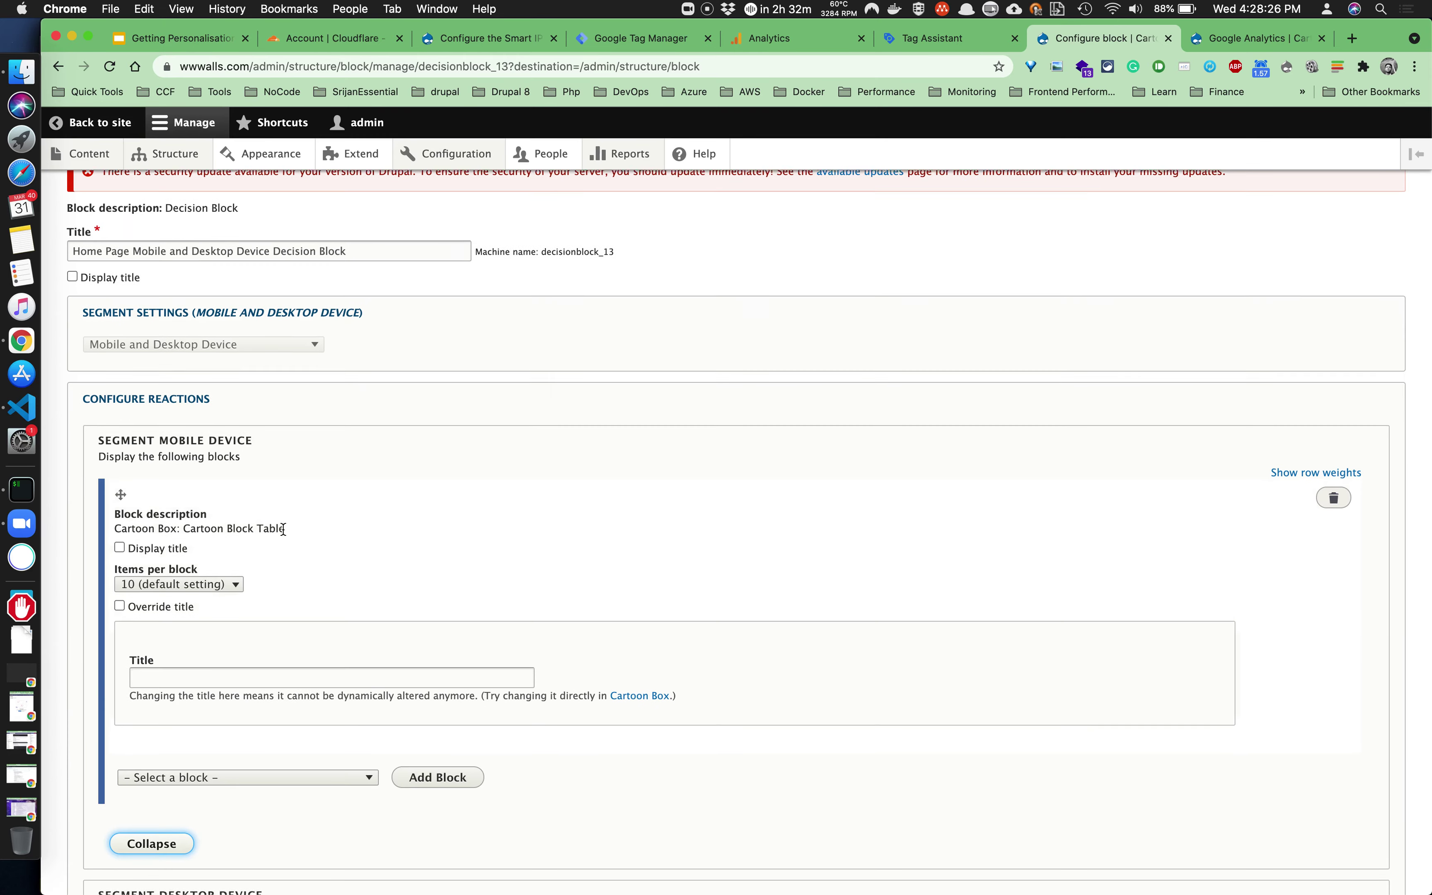
{"action": "scroll", "coordinate": [281, 527], "scroll_direction": "down", "scroll_amount": 3}
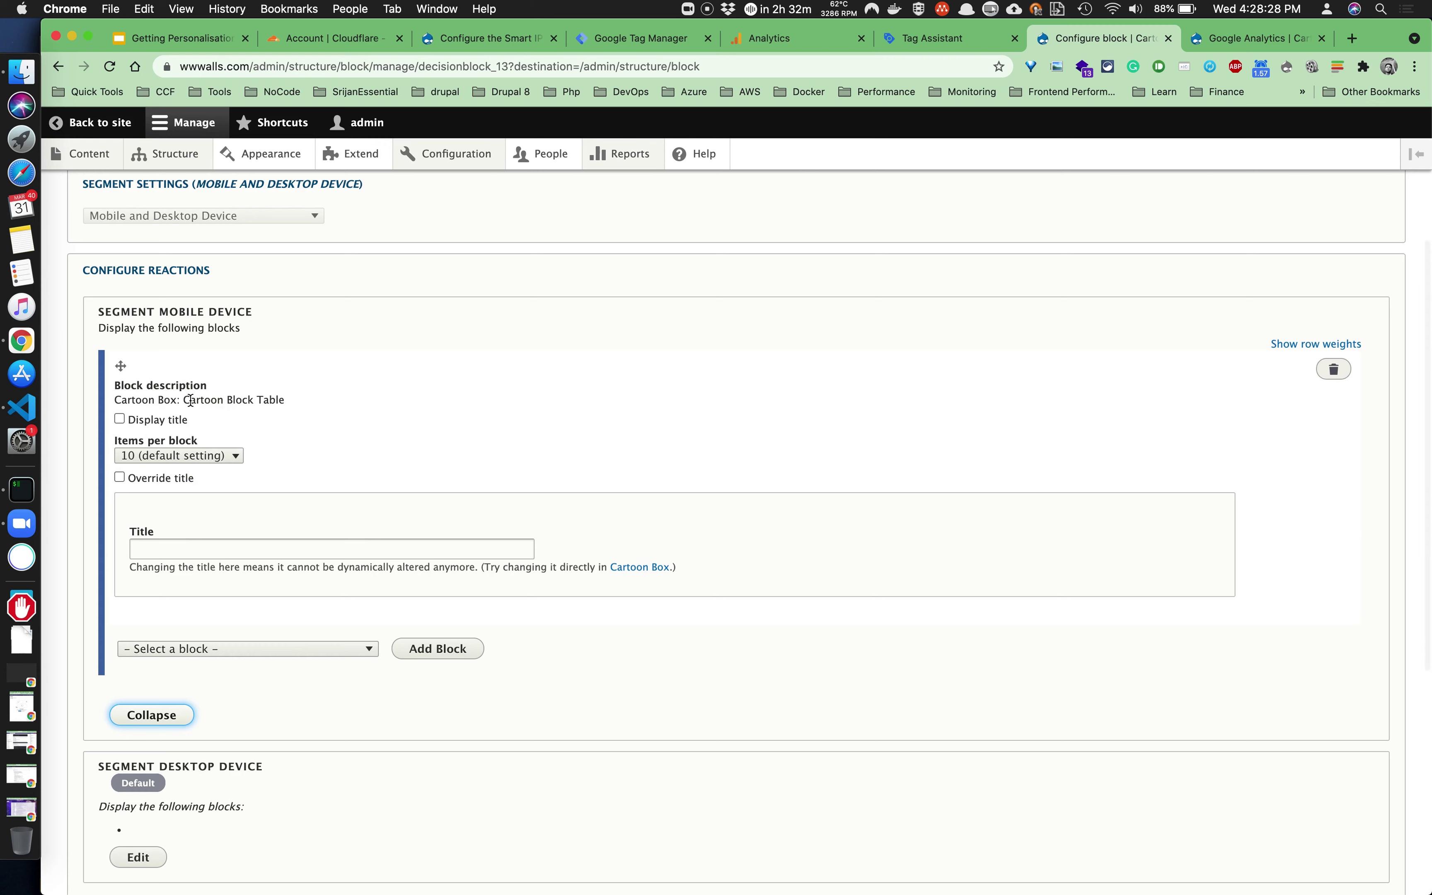
{"action": "left_click_drag", "start_coordinate": [184, 400], "coordinate": [300, 403]}
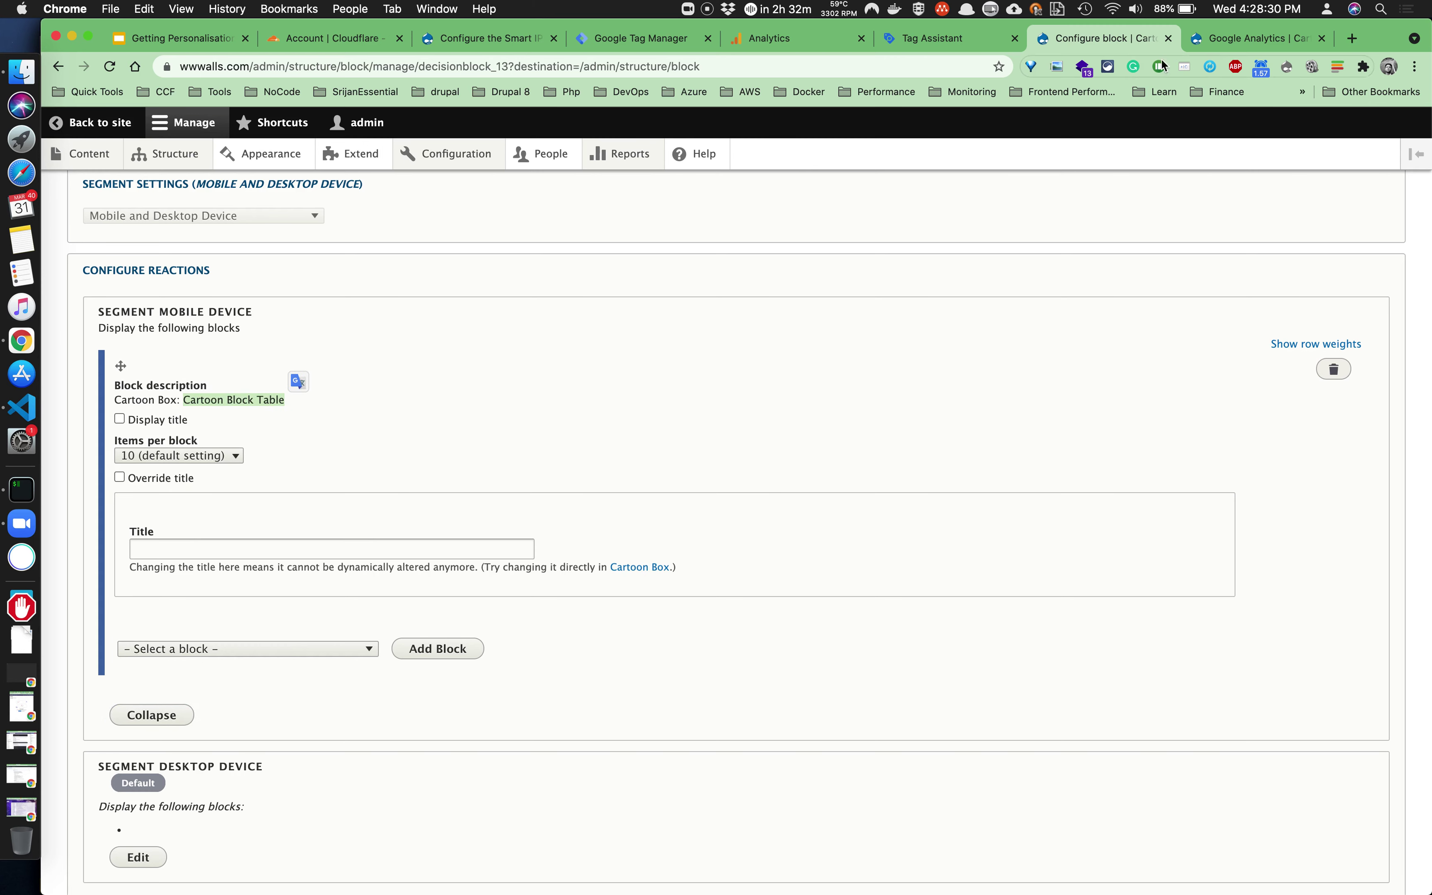
Open the Views list in a new tab, open the Cartoon Box view for editing, and return to the block configuration.
{"action": "mouse_move", "coordinate": [189, 153]}
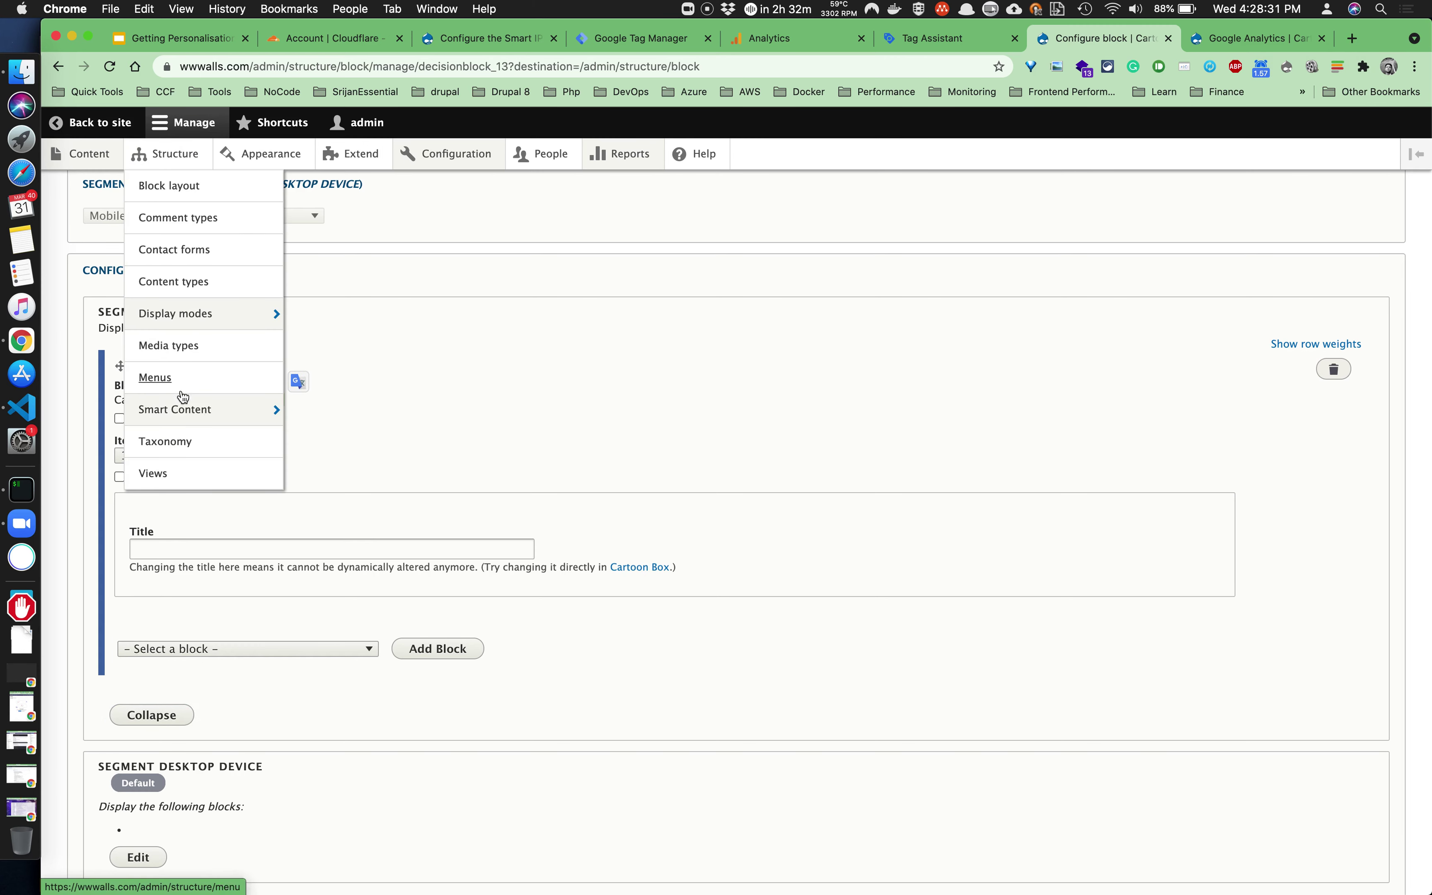
{"action": "left_click", "coordinate": [178, 475], "text": "super"}
{"action": "left_click", "coordinate": [1113, 42]}
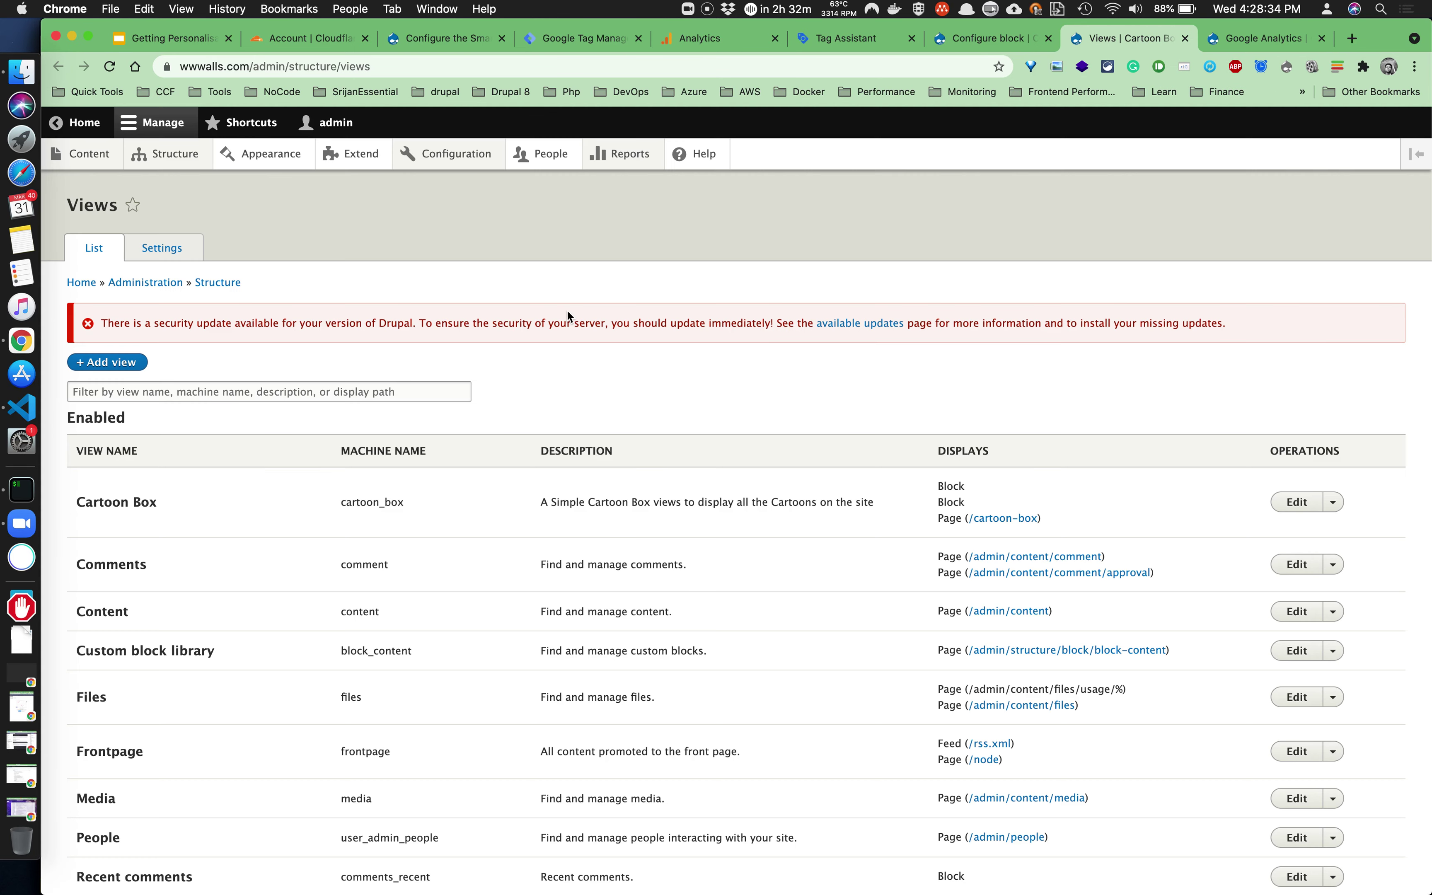
{"action": "left_click", "coordinate": [1297, 501]}
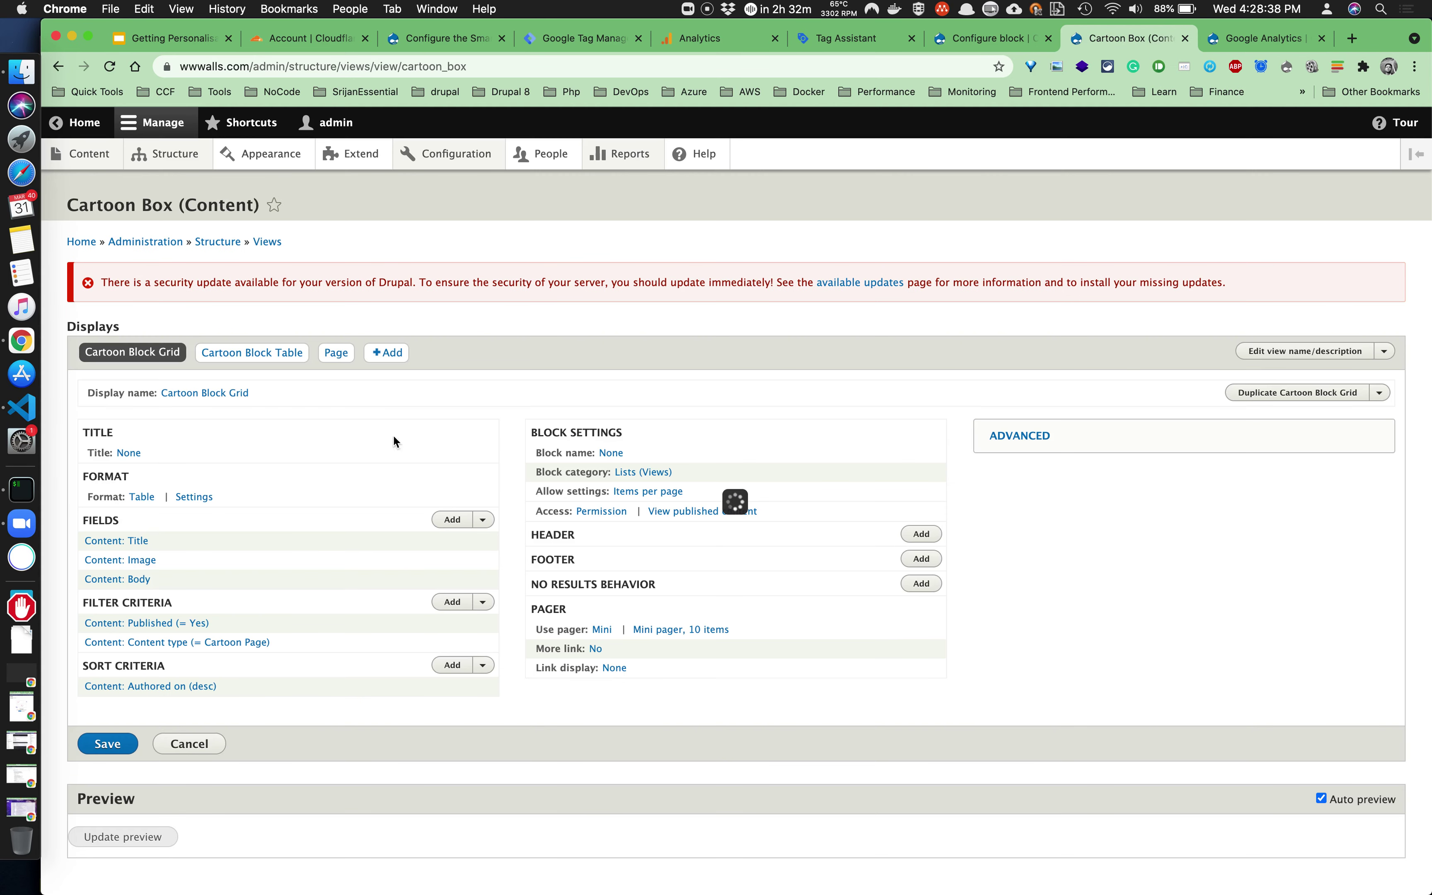
{"action": "left_click", "coordinate": [999, 43]}
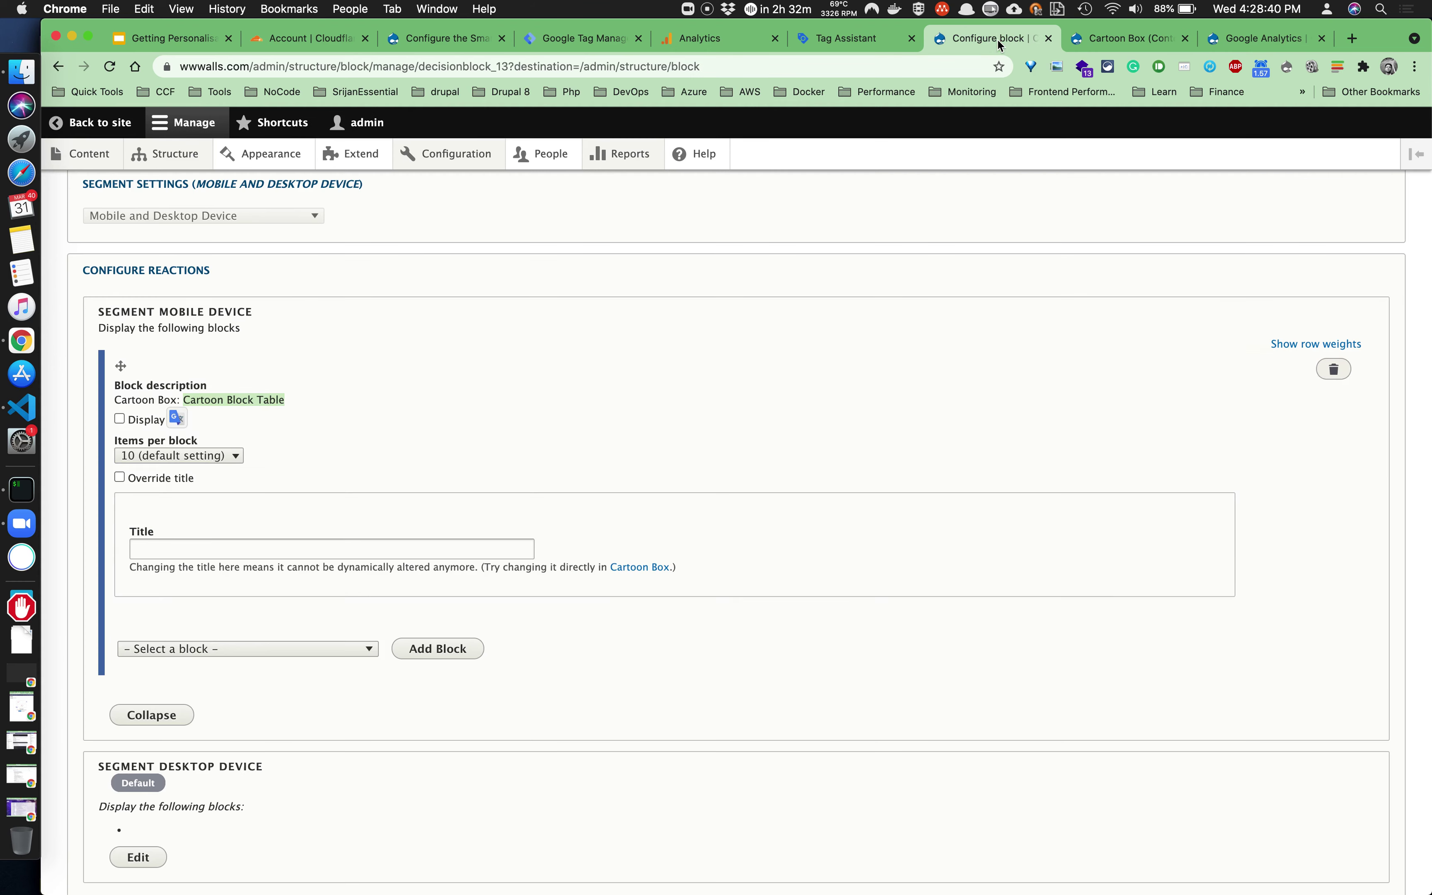
Review the Mobile Device reaction, expand the Desktop Device reaction and examine which Cartoon Box block it displays.
{"action": "left_click", "coordinate": [214, 402]}
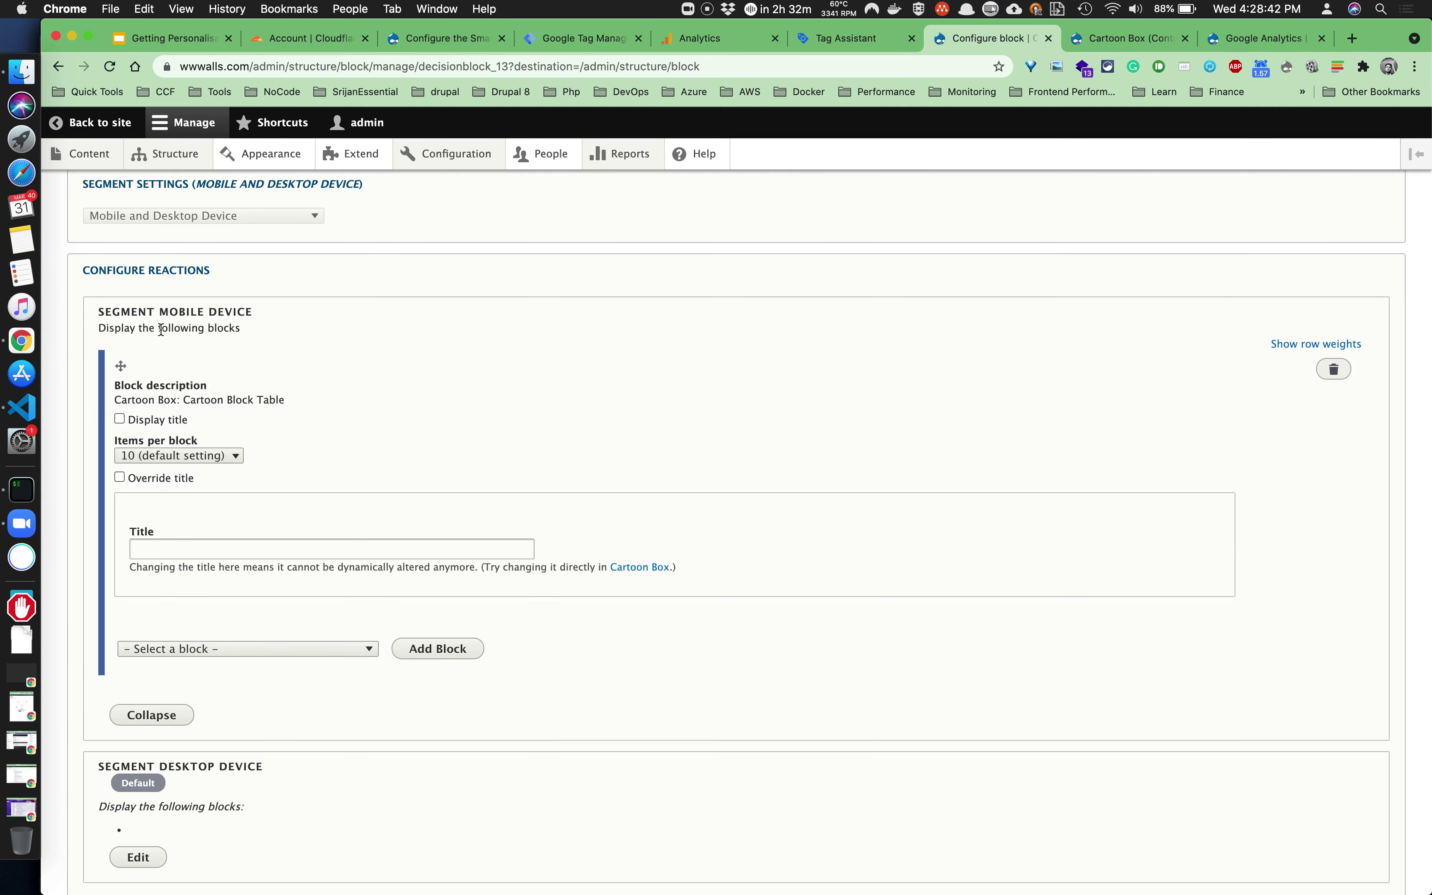
{"action": "scroll", "coordinate": [169, 330], "scroll_direction": "up", "scroll_amount": 2}
{"action": "left_click_drag", "start_coordinate": [108, 358], "coordinate": [268, 357]}
{"action": "scroll", "coordinate": [296, 450], "scroll_direction": "down", "scroll_amount": 5}
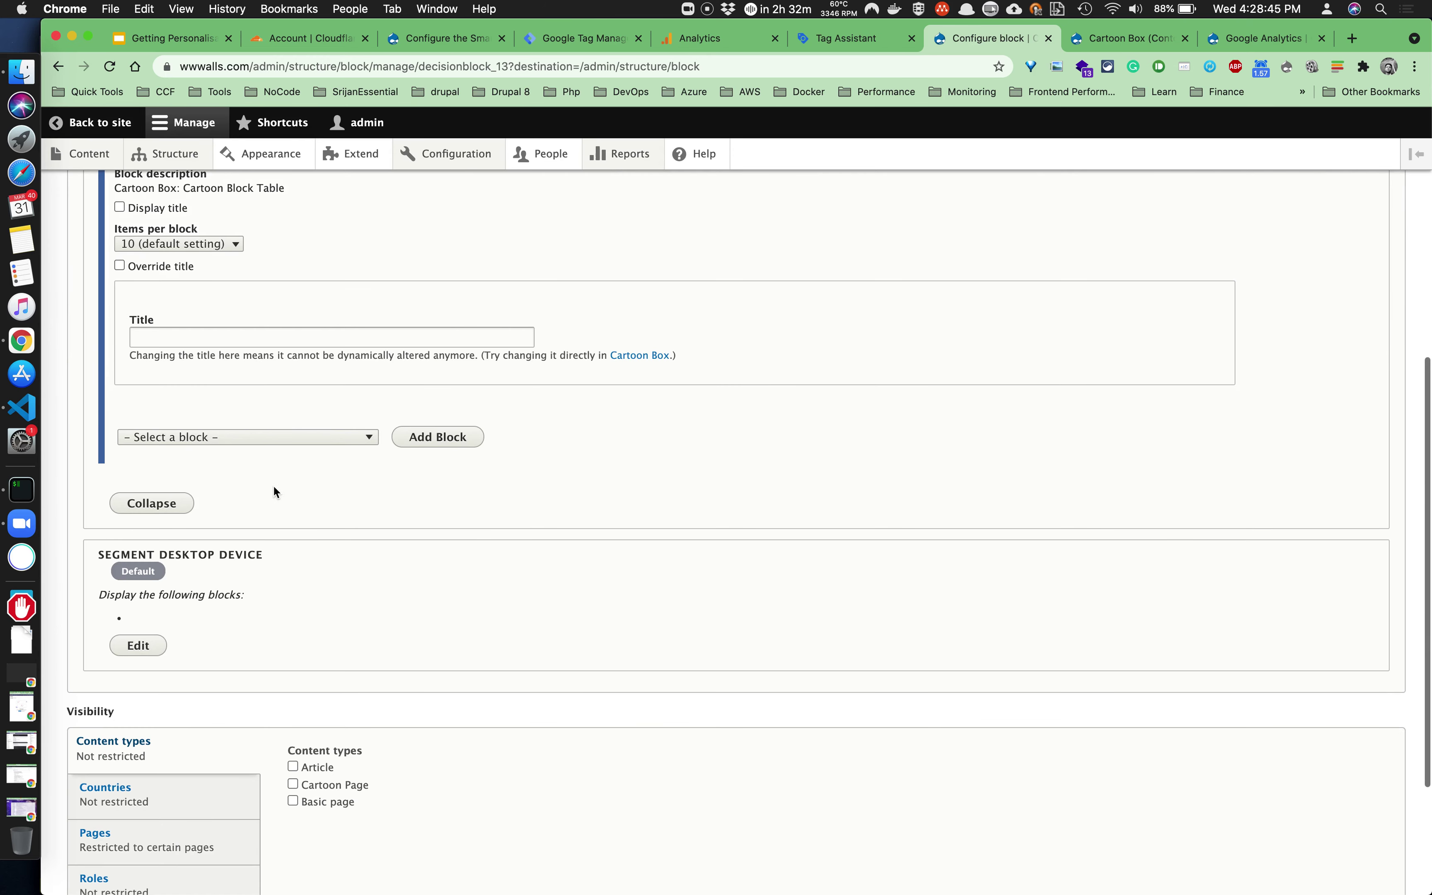
{"action": "left_click", "coordinate": [140, 645]}
{"action": "scroll", "coordinate": [276, 561], "scroll_direction": "down", "scroll_amount": 3}
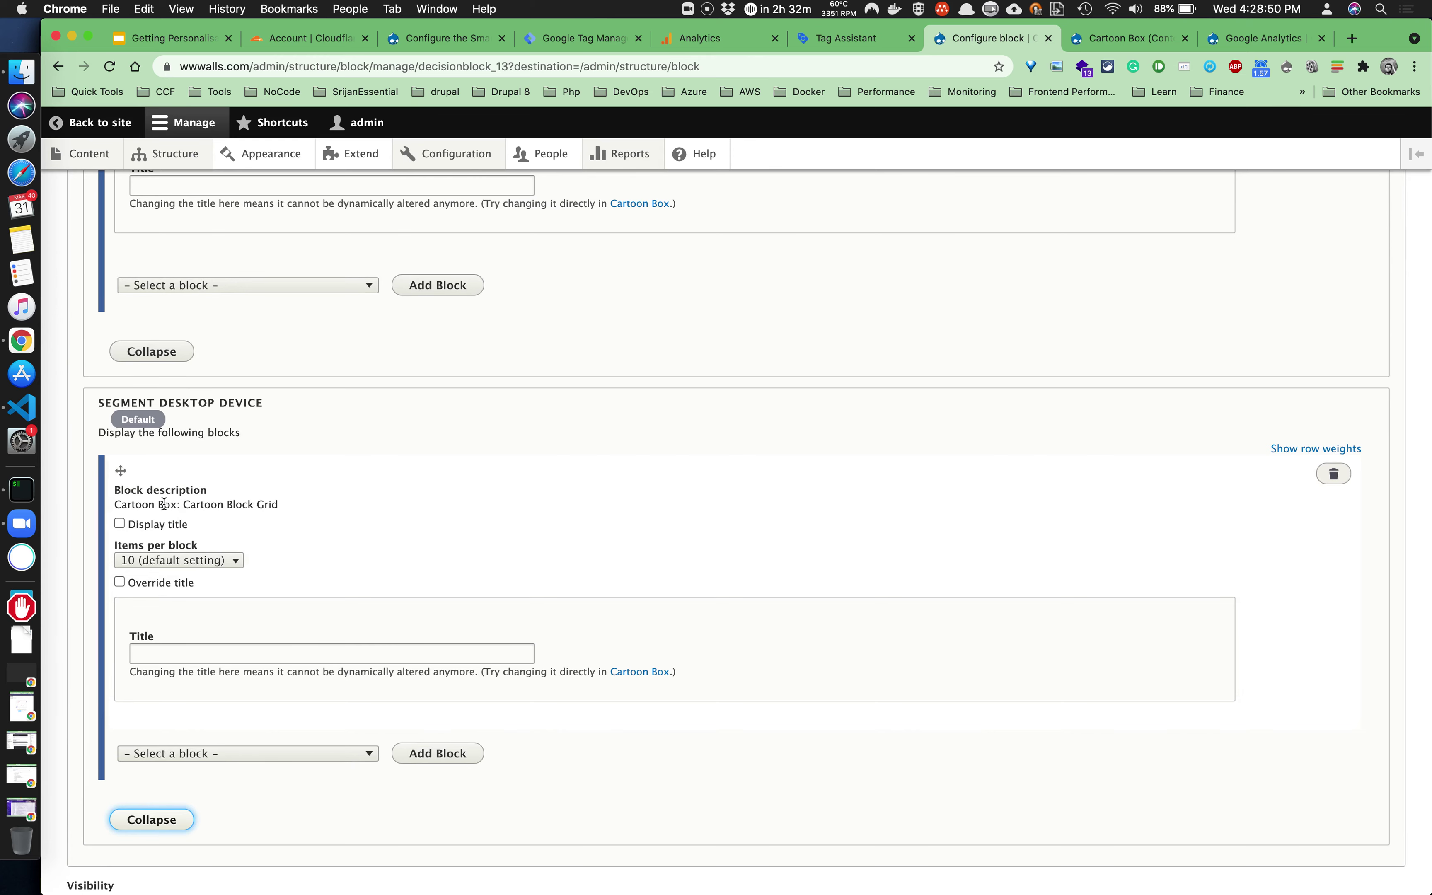
{"action": "left_click_drag", "start_coordinate": [118, 501], "coordinate": [291, 501]}
Glance at the Google Analytics and Cartoon Box view tabs, and review the decision block's reactions, visibility and region settings.
{"action": "left_click", "coordinate": [1236, 44]}
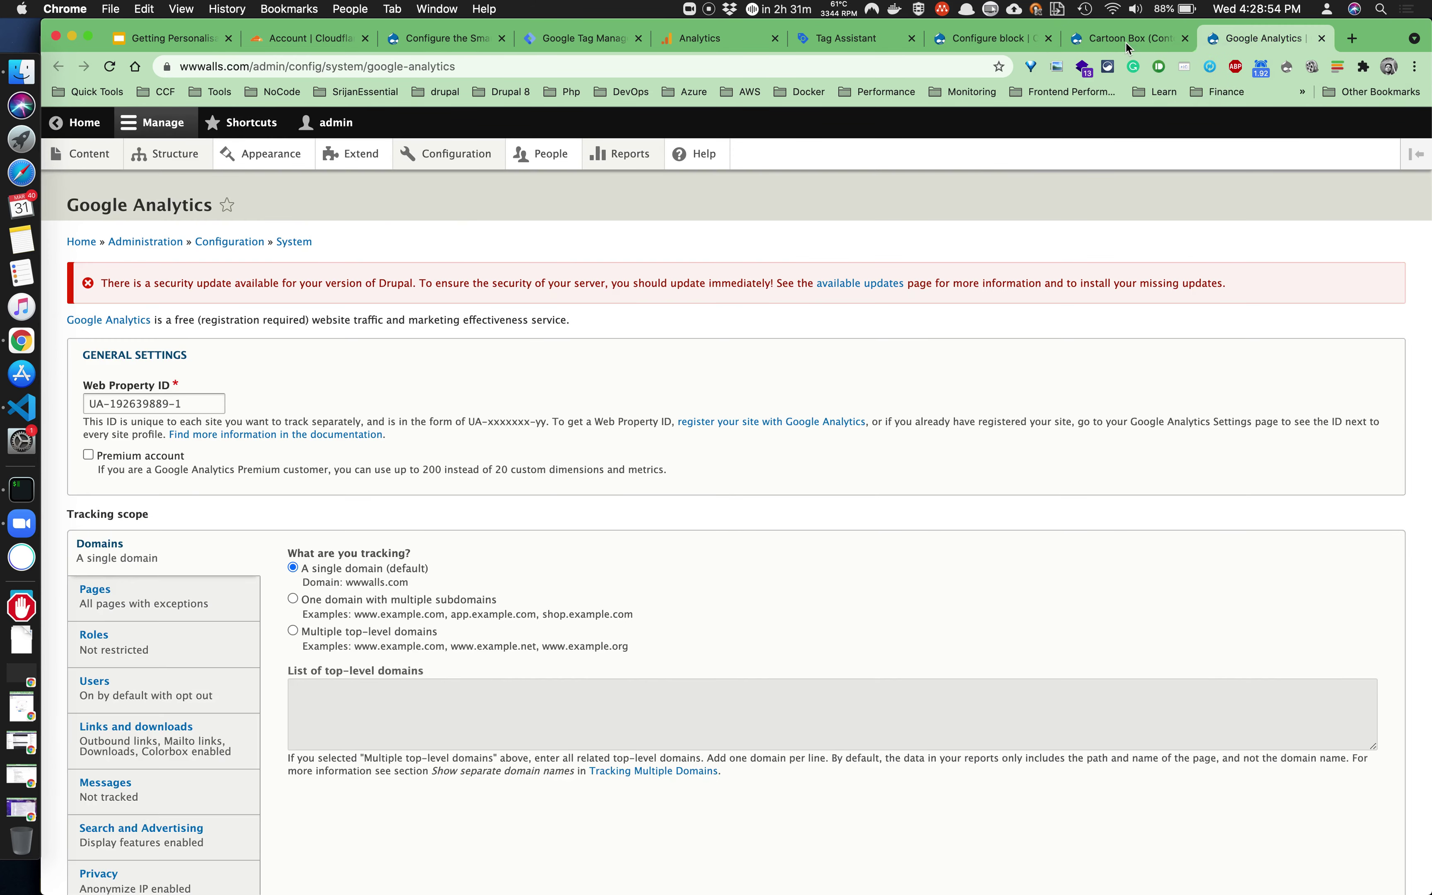
{"action": "left_click", "coordinate": [1126, 42]}
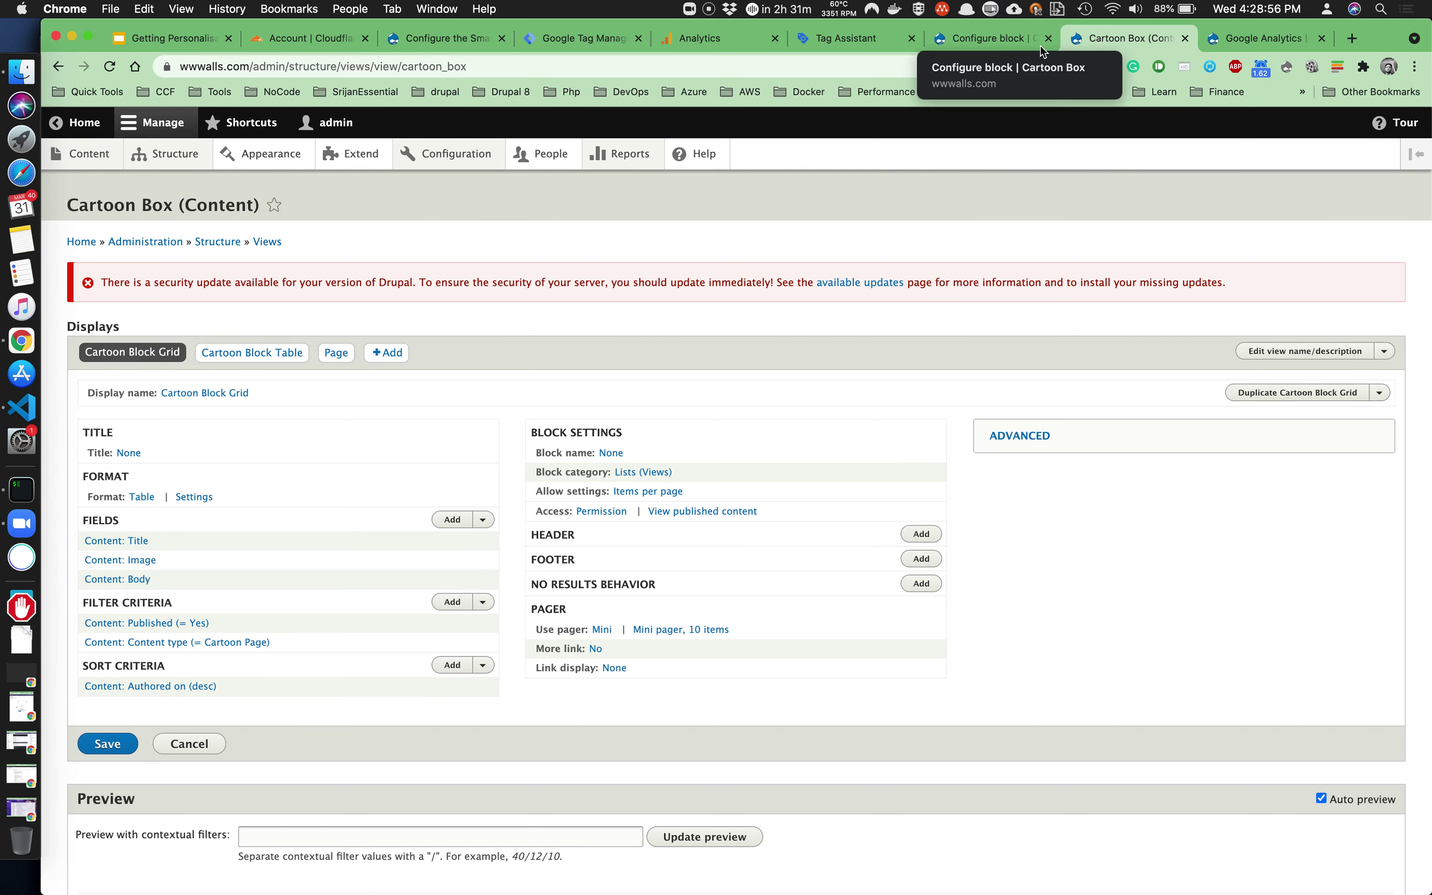
{"action": "left_click", "coordinate": [1017, 43]}
{"action": "scroll", "coordinate": [694, 295], "scroll_direction": "up", "scroll_amount": 5}
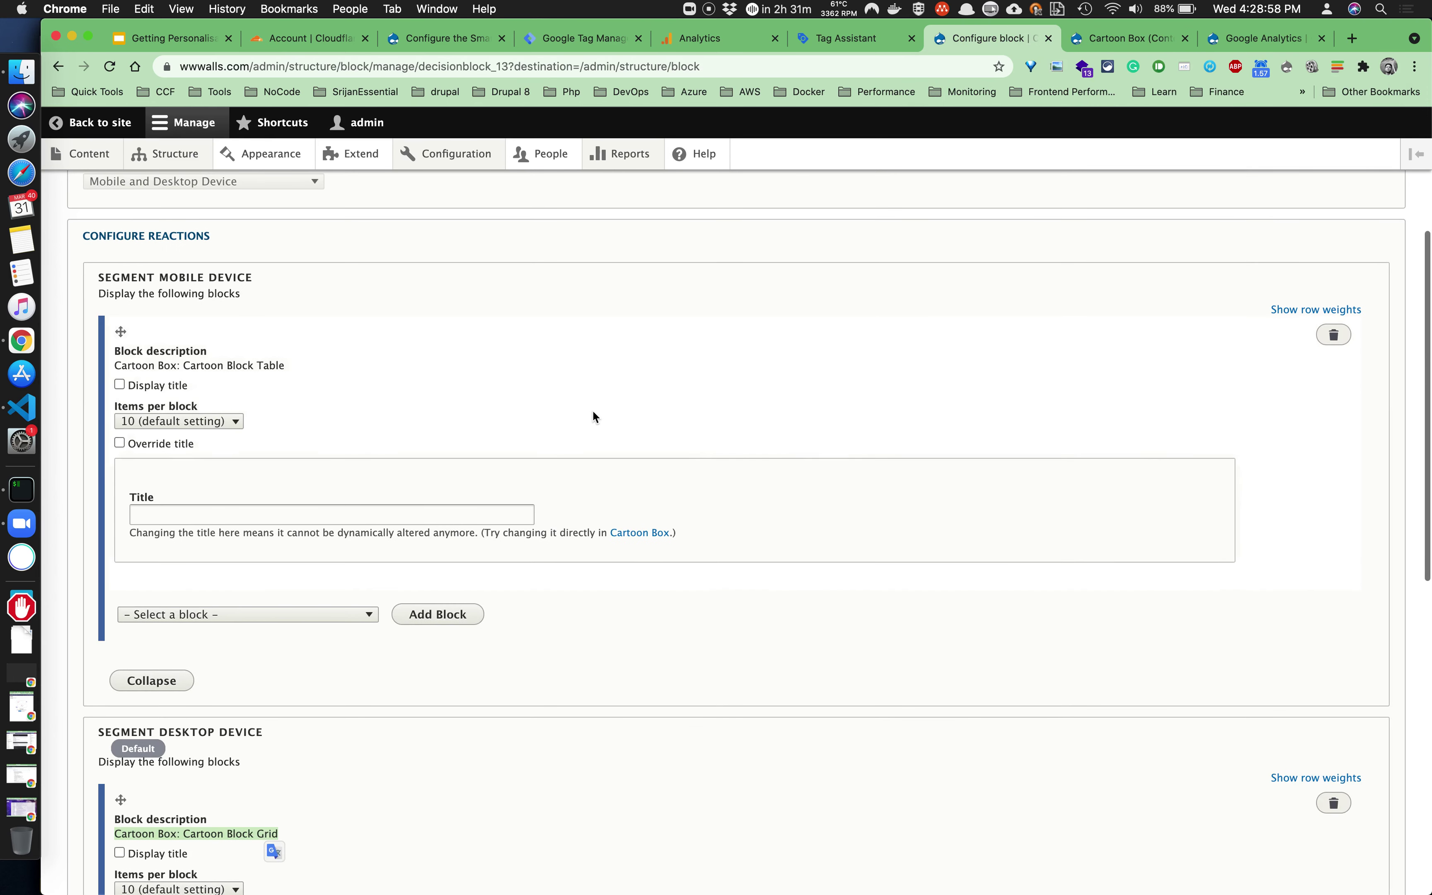
{"action": "scroll", "coordinate": [592, 409], "scroll_direction": "up", "scroll_amount": 2}
{"action": "scroll", "coordinate": [366, 473], "scroll_direction": "down", "scroll_amount": 4}
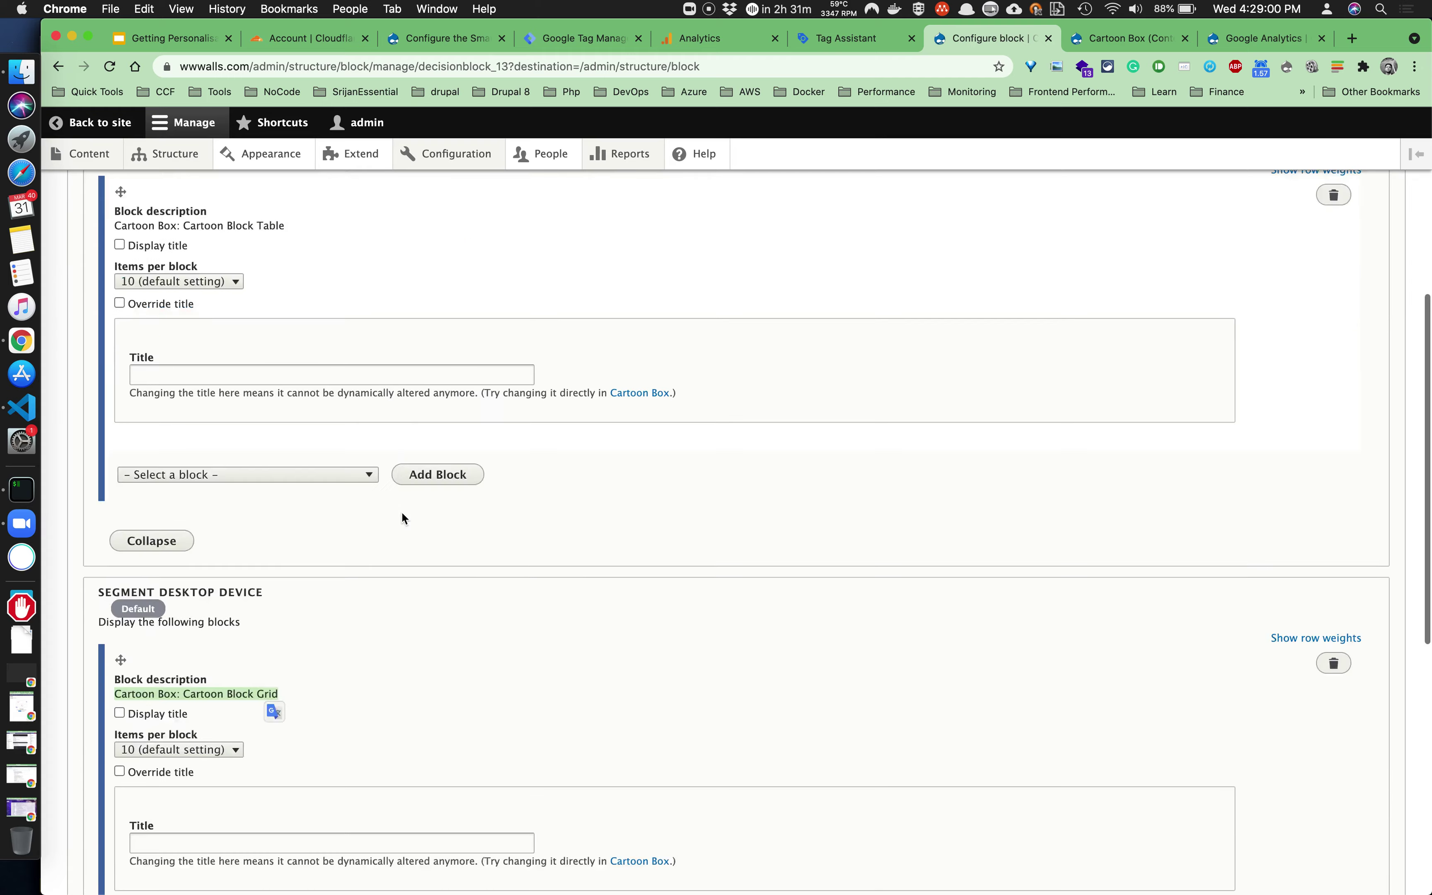
{"action": "scroll", "coordinate": [402, 509], "scroll_direction": "up", "scroll_amount": 2}
{"action": "scroll", "coordinate": [580, 395], "scroll_direction": "down", "scroll_amount": 6}
{"action": "scroll", "coordinate": [581, 401], "scroll_direction": "down", "scroll_amount": 2}
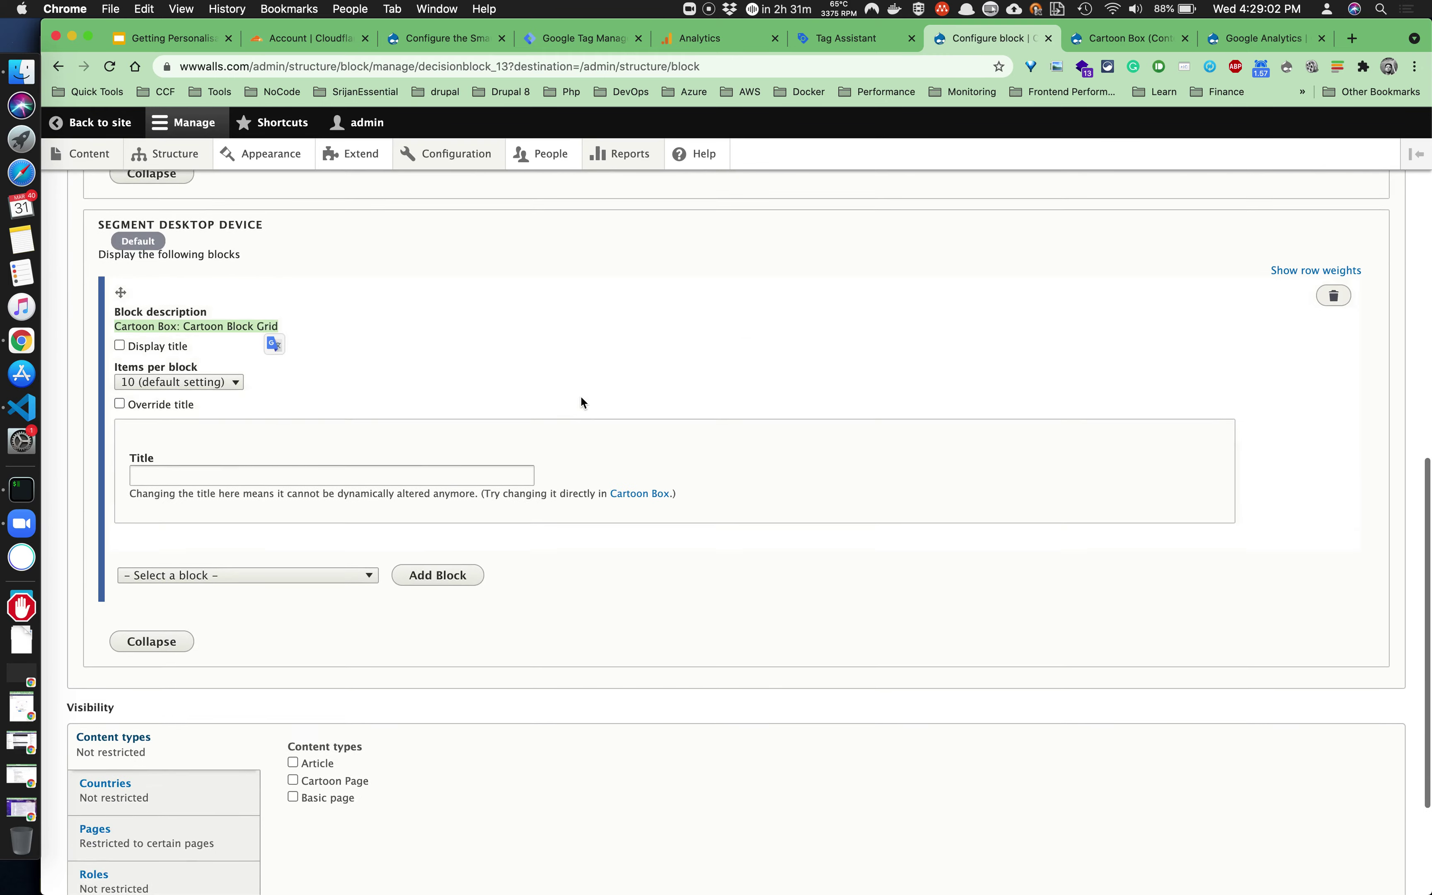
{"action": "scroll", "coordinate": [581, 402], "scroll_direction": "up", "scroll_amount": 15}
{"action": "scroll", "coordinate": [580, 402], "scroll_direction": "down", "scroll_amount": 20}
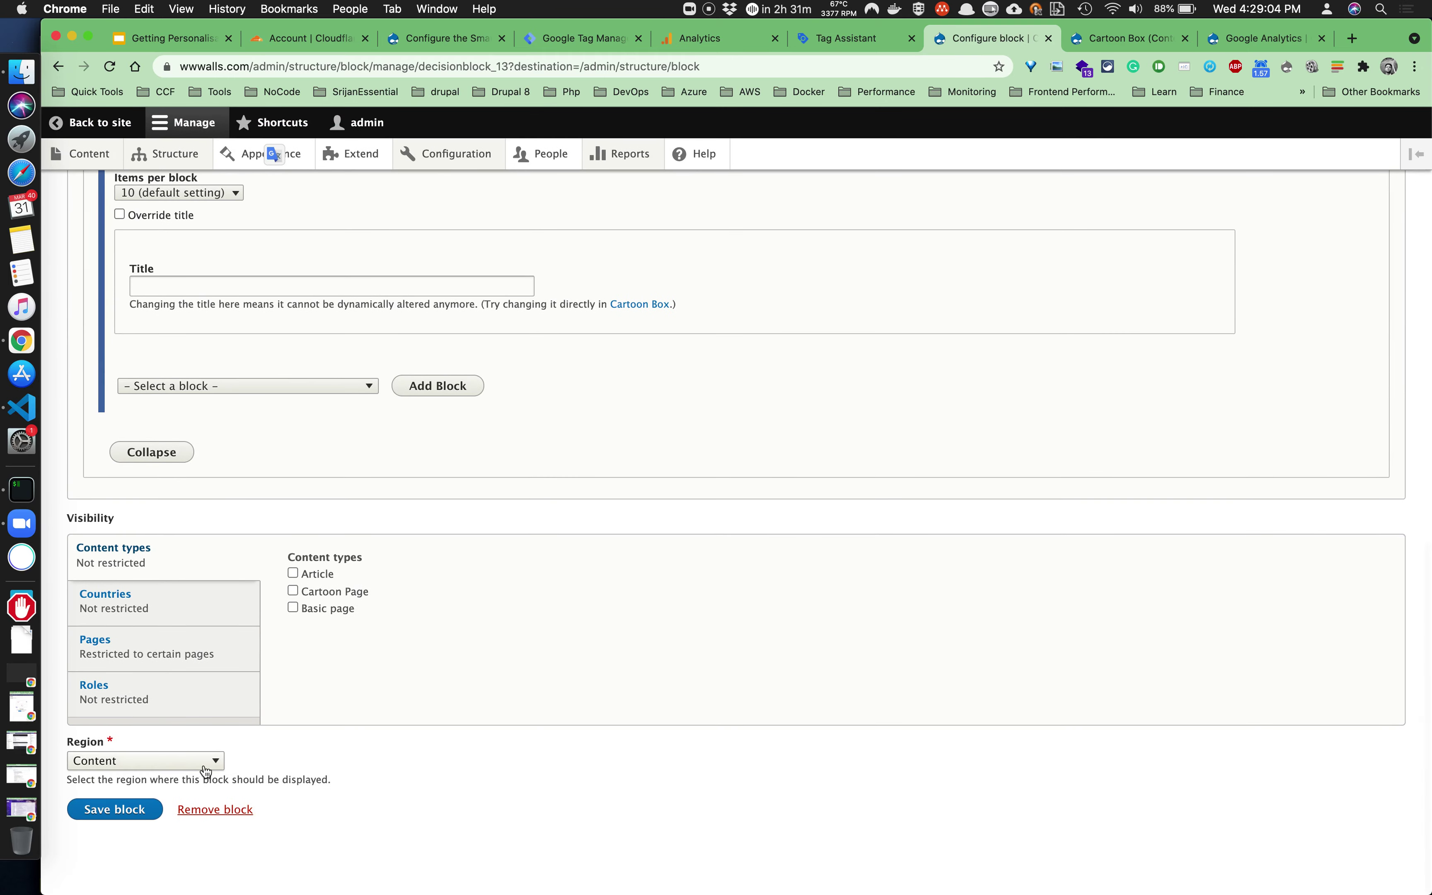
{"action": "scroll", "coordinate": [329, 553], "scroll_direction": "up", "scroll_amount": 10}
{"action": "scroll", "coordinate": [329, 556], "scroll_direction": "down", "scroll_amount": 10}
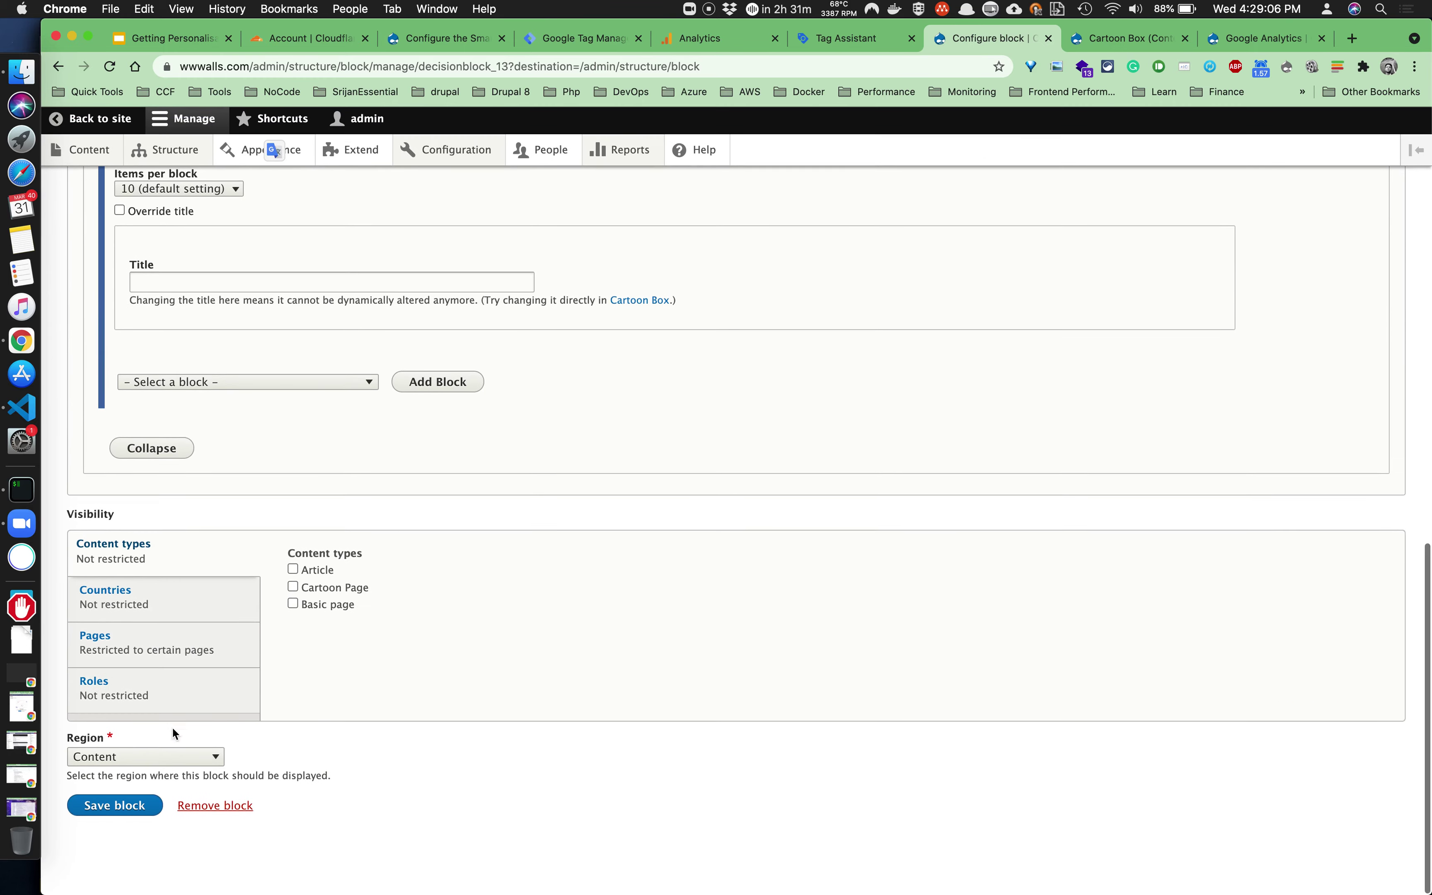
{"action": "scroll", "coordinate": [387, 732], "scroll_direction": "up", "scroll_amount": 15}
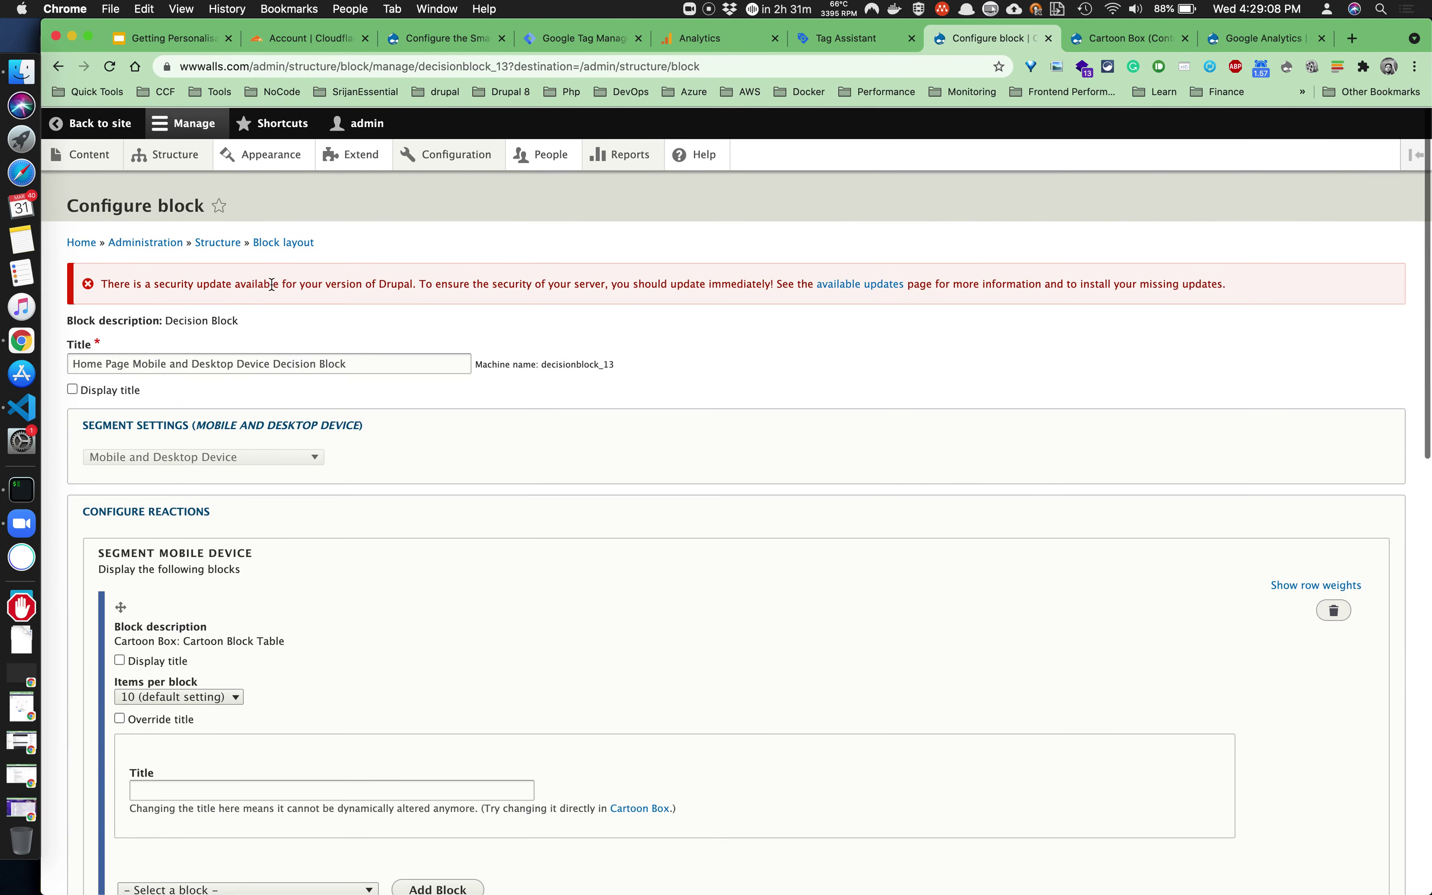
Go back to the site's home page and load wwwalls.com in a new incognito window.
{"action": "left_click", "coordinate": [114, 126]}
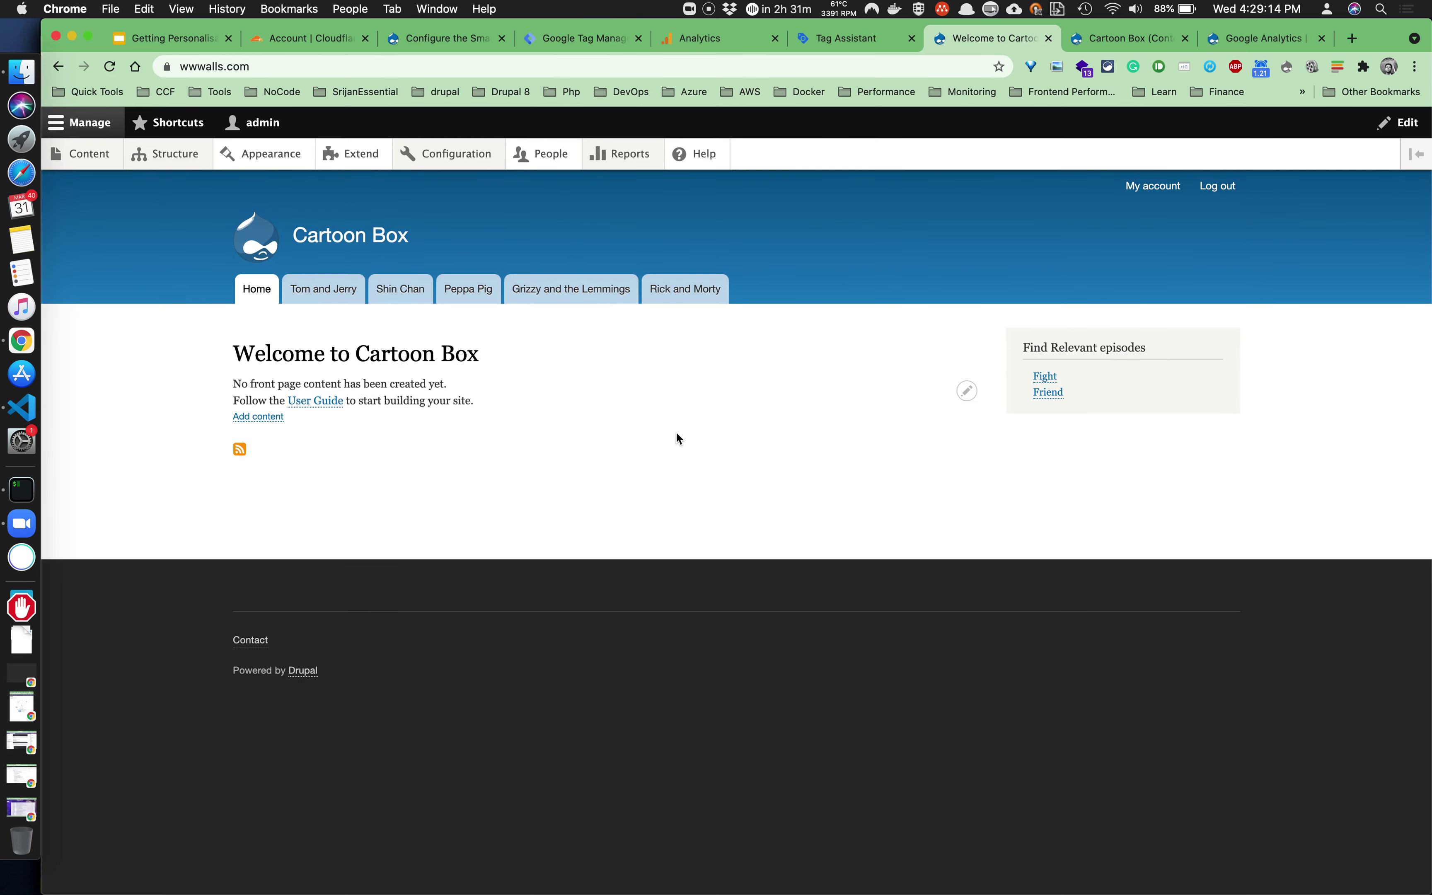
{"action": "key", "text": "super+shift+n"}
{"action": "type", "text": "ww"}
{"action": "key", "text": "Right"}
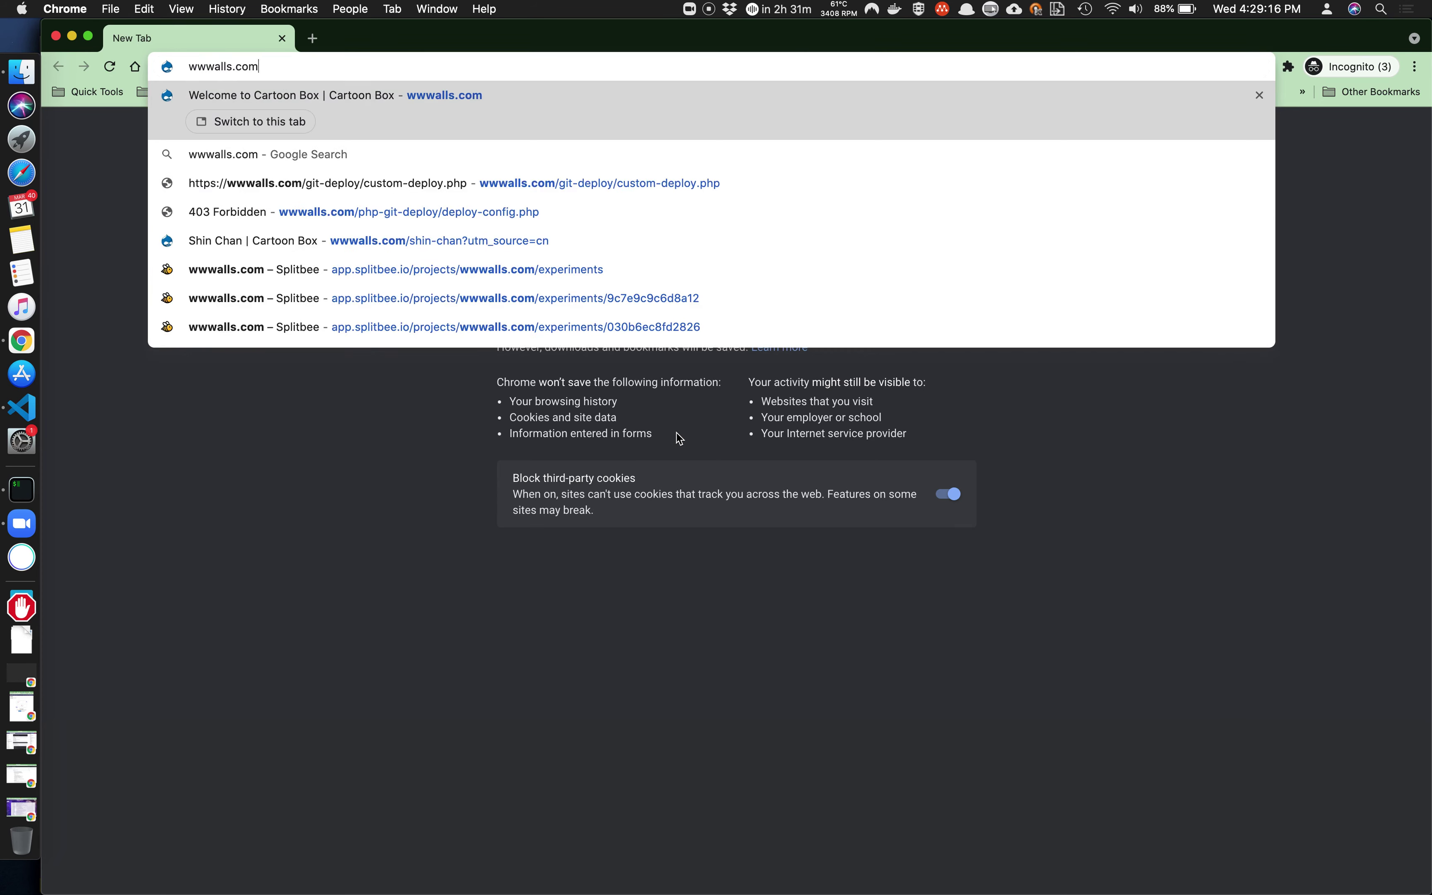
{"action": "key", "text": "Return"}
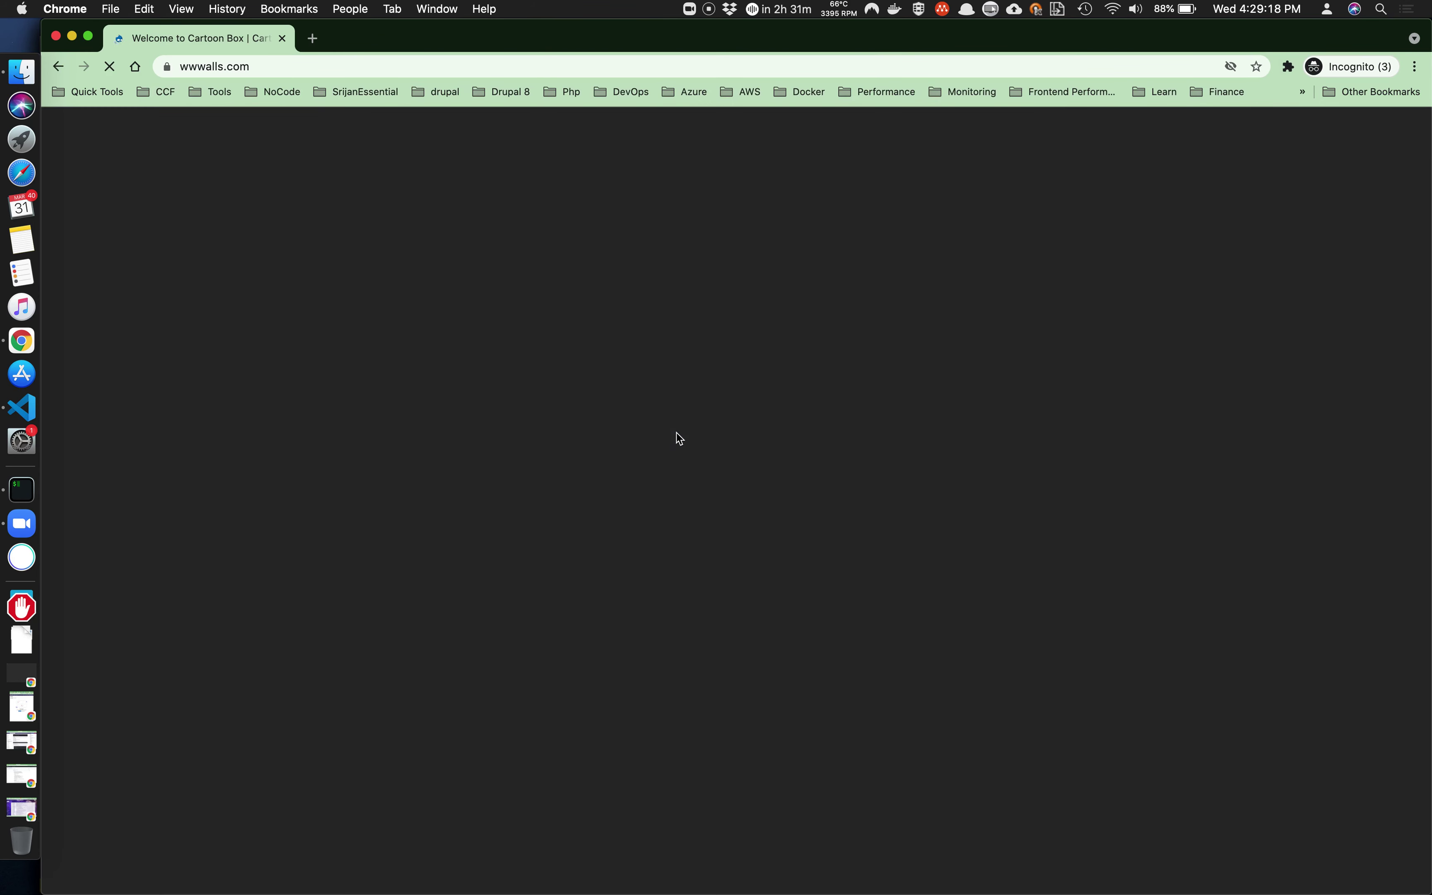
Open the developer tools to examine the home page in iPhone 6/7/8 Plus emulation, and check the preview's zoom options.
{"action": "key", "text": "super+alt+i"}
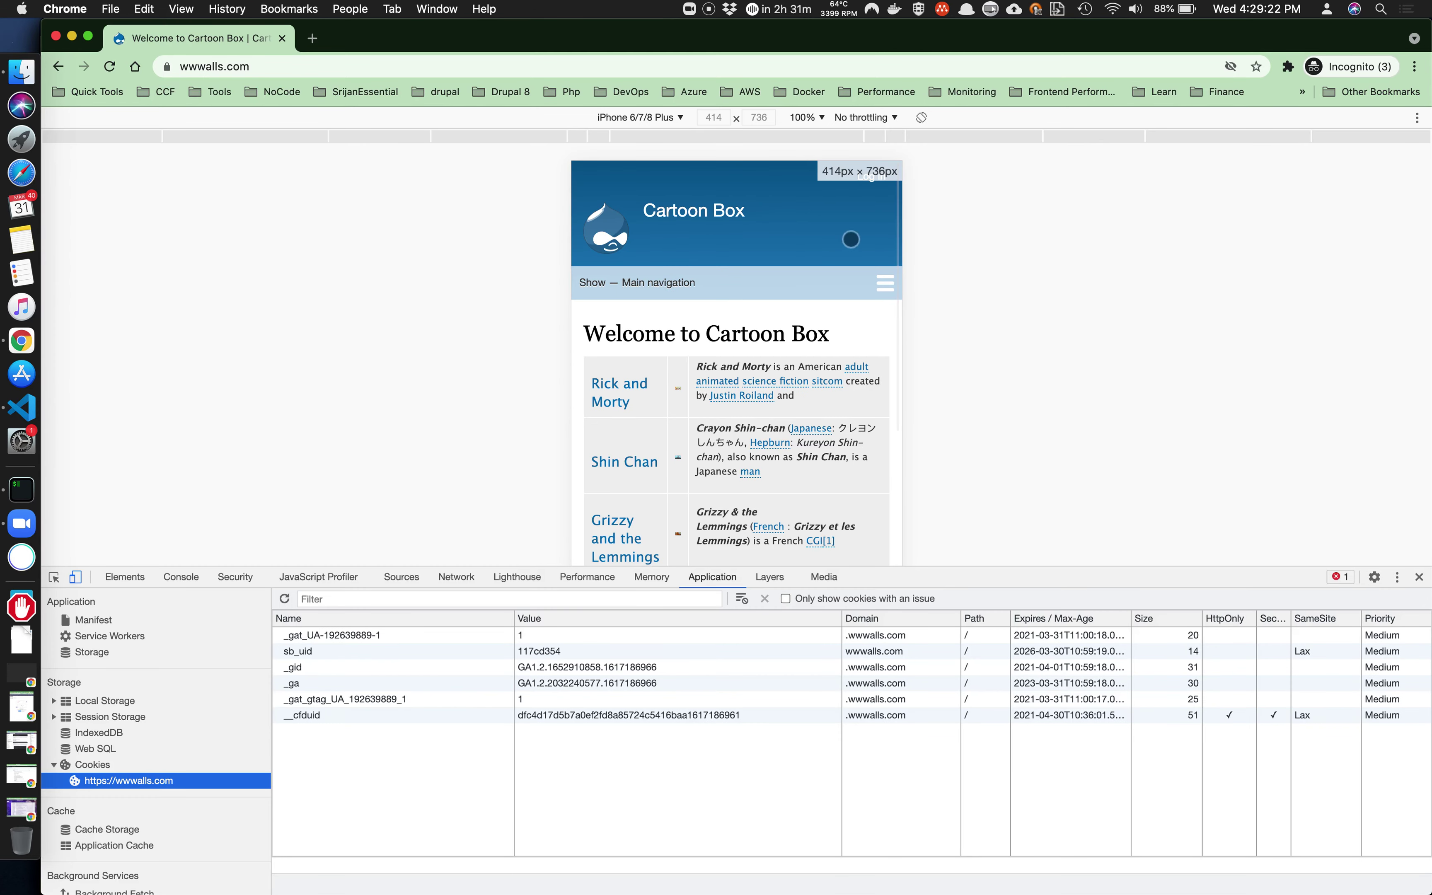
{"action": "left_click", "coordinate": [814, 128]}
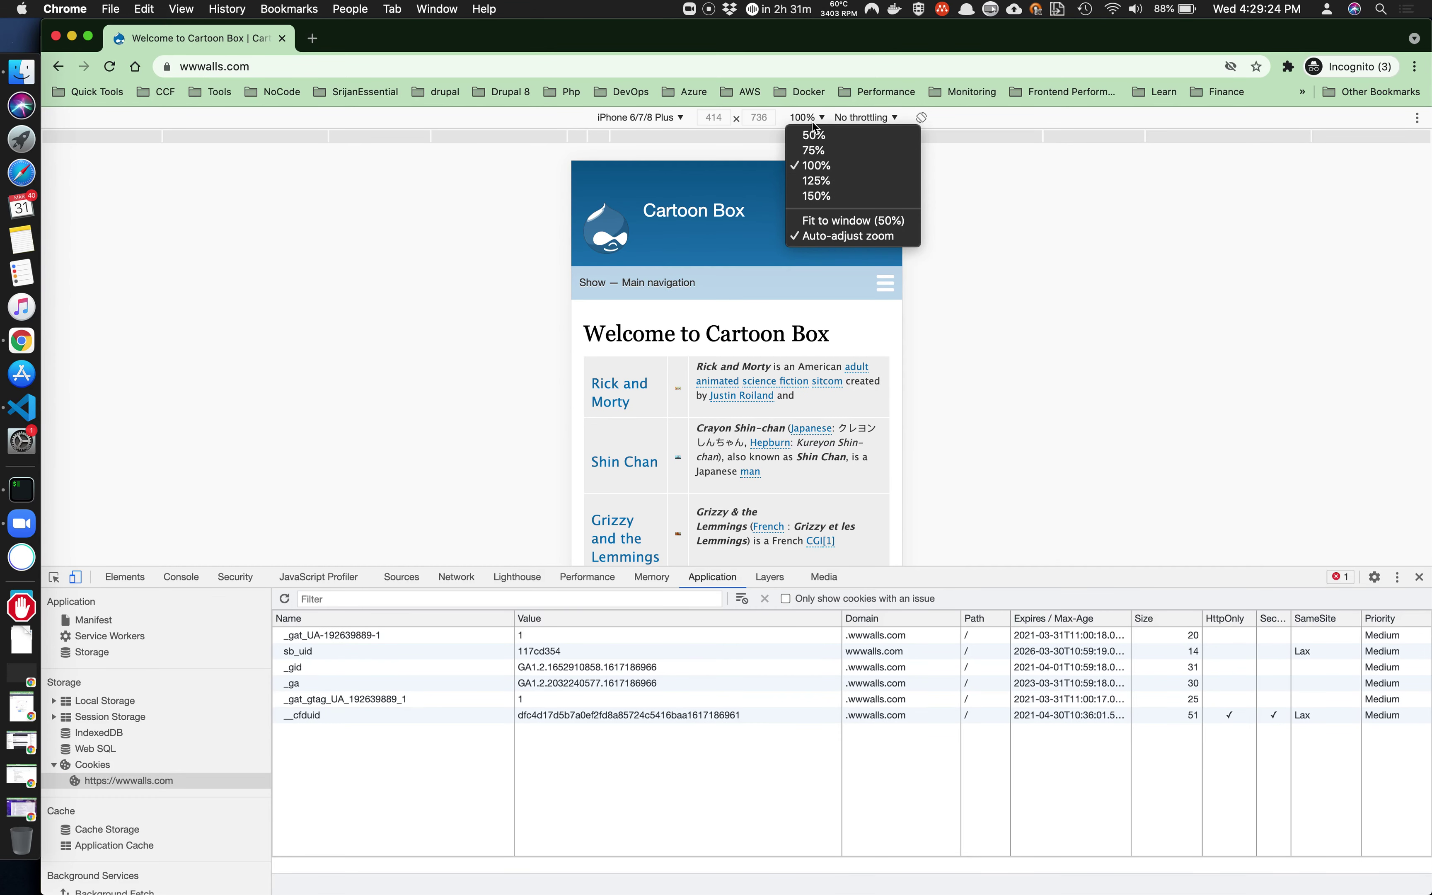
{"action": "left_click", "coordinate": [815, 126]}
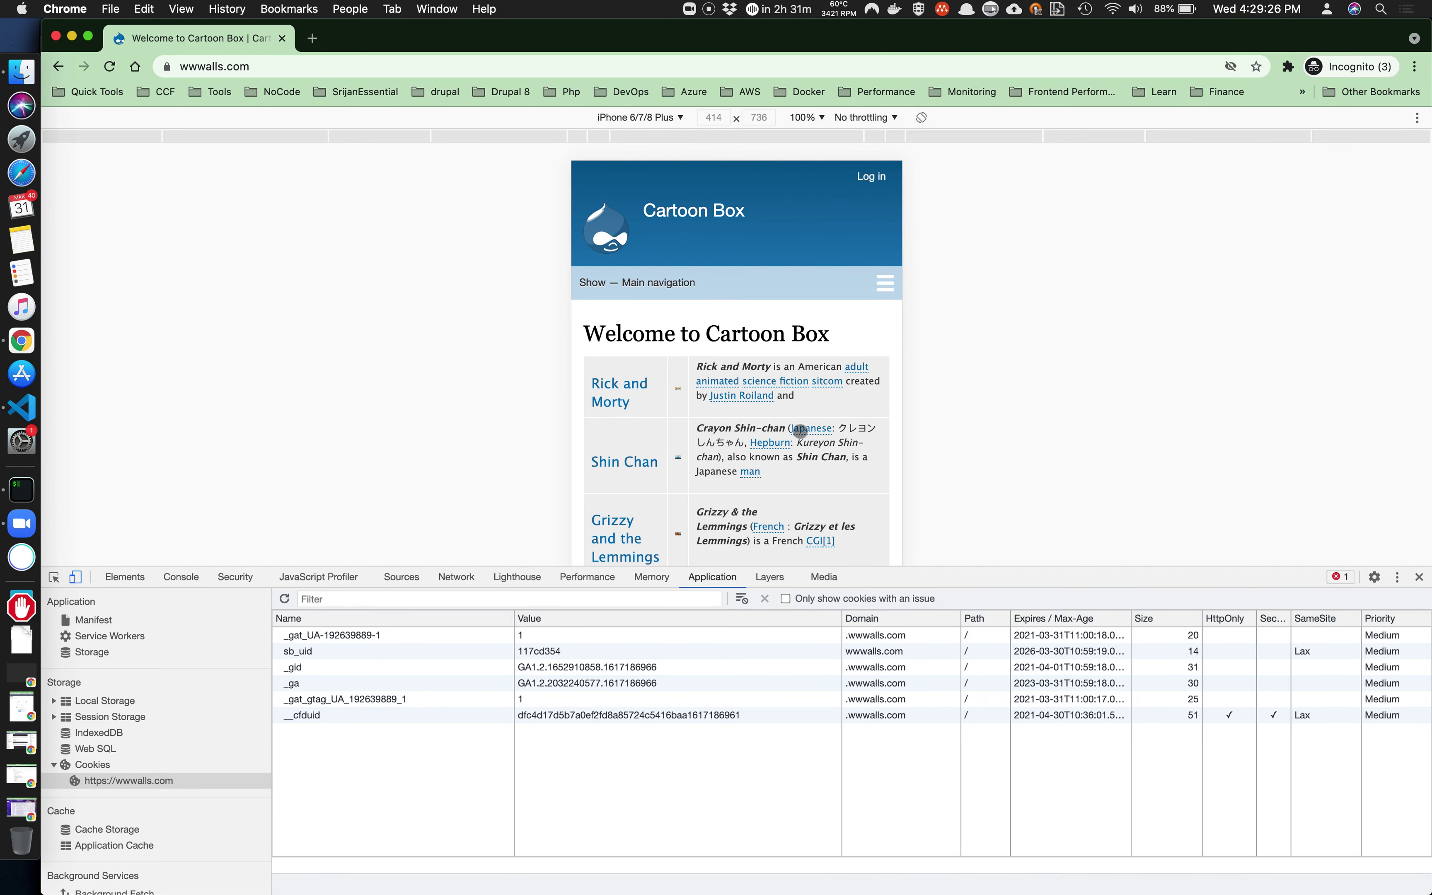
Reload the home page in the mobile preview, and close the developer tools to return to the desktop layout.
{"action": "key", "text": "super+r"}
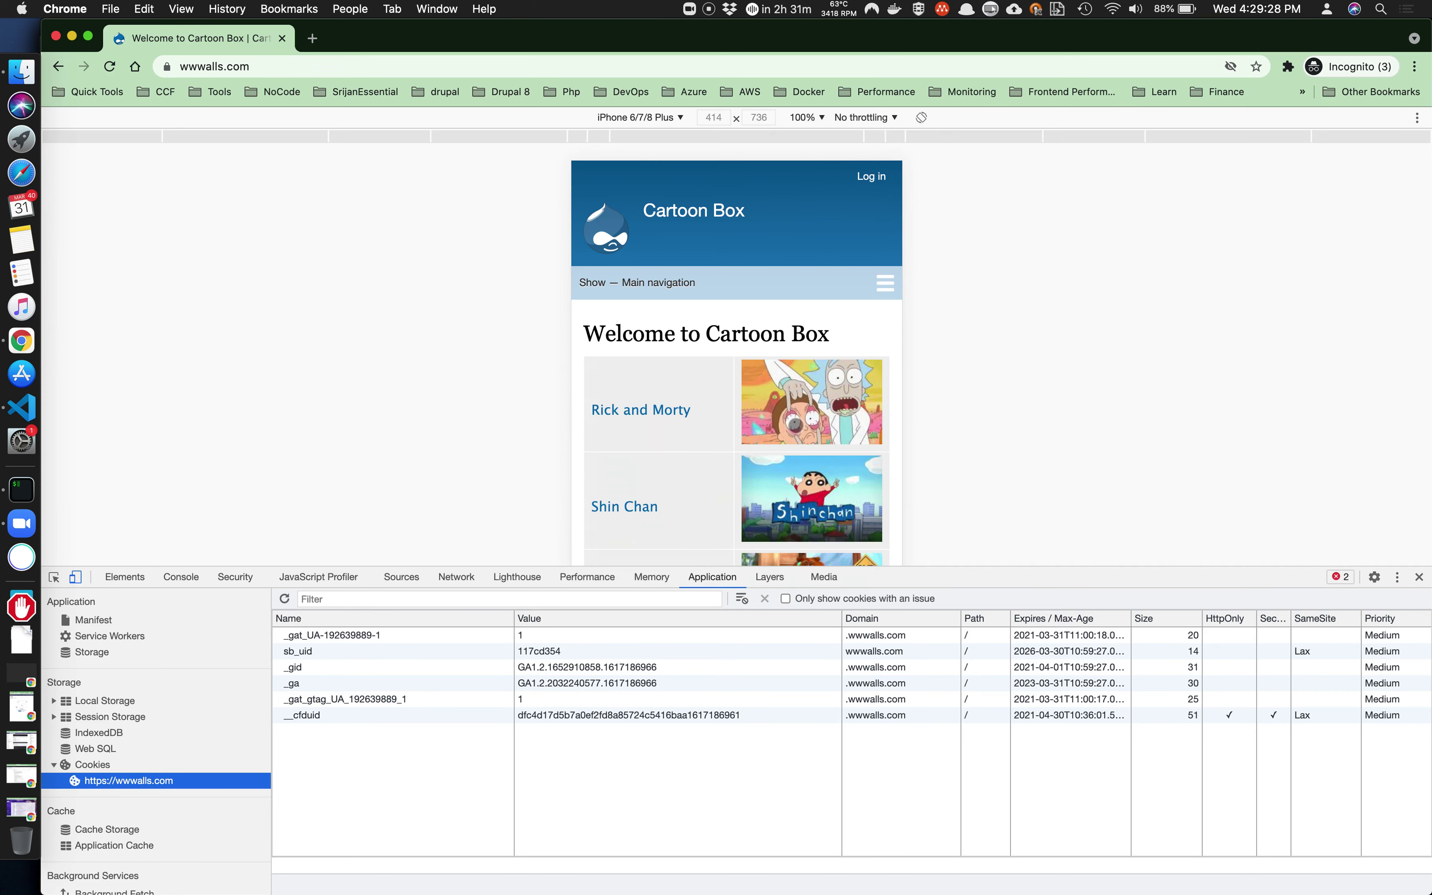
{"action": "left_click", "coordinate": [1416, 577]}
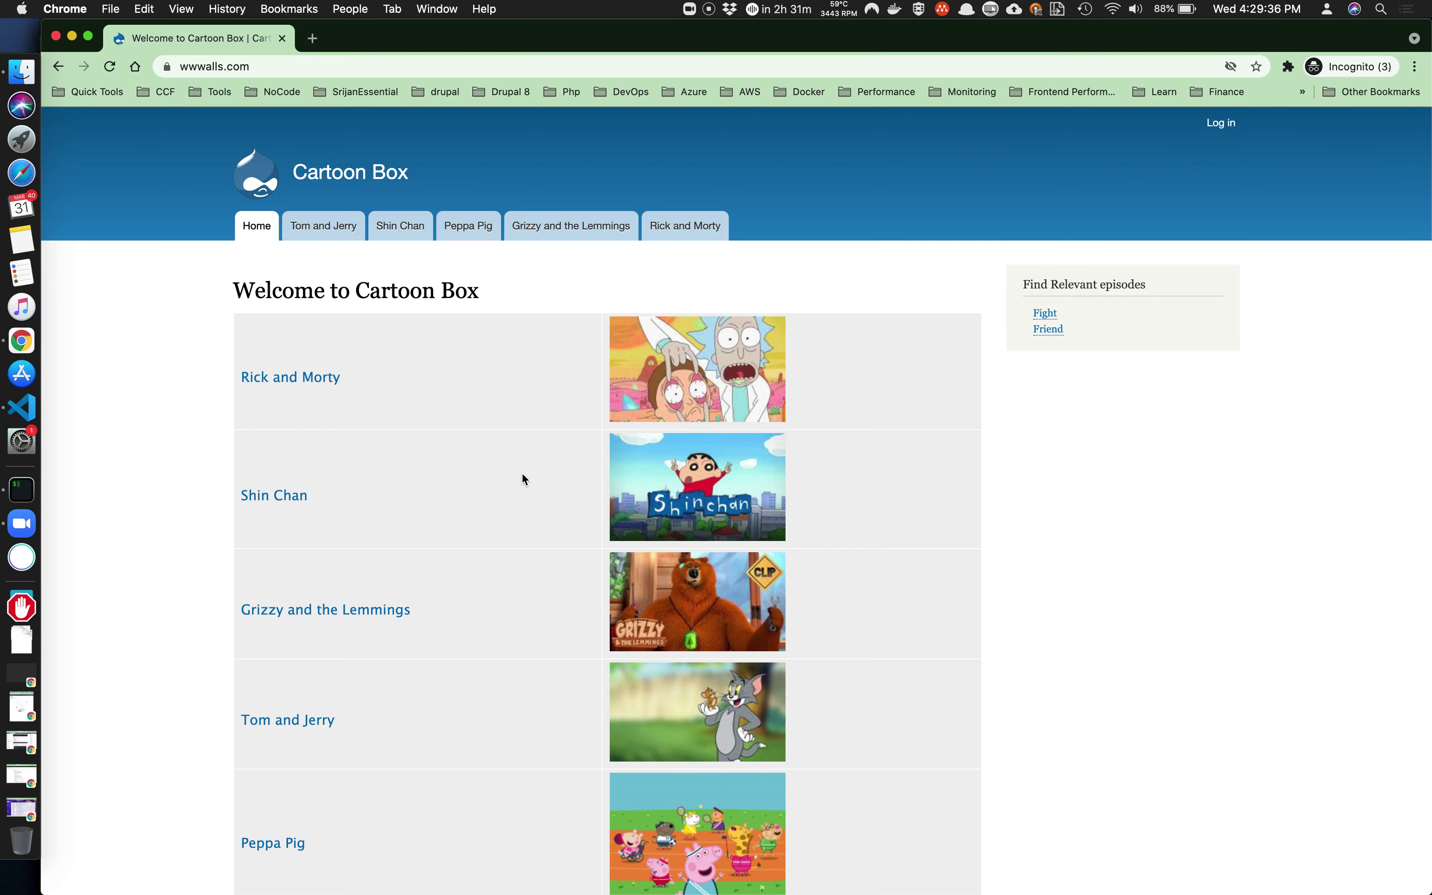
Open the site's Tom and Jerry page and look over its default content and the relevant-episode links.
{"action": "left_click", "coordinate": [341, 235]}
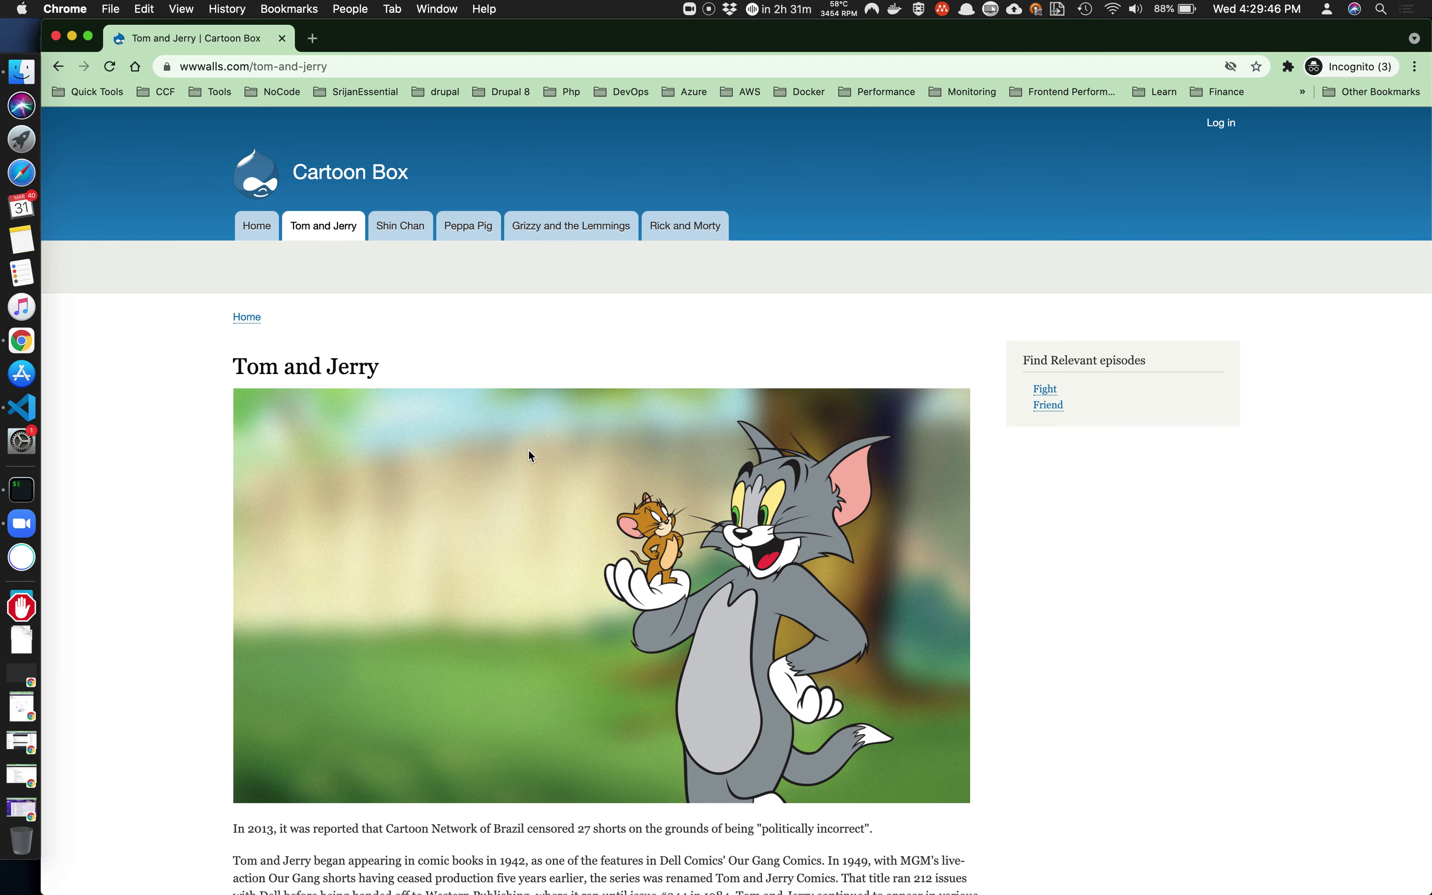
{"action": "scroll", "coordinate": [529, 451], "scroll_direction": "down", "scroll_amount": 5}
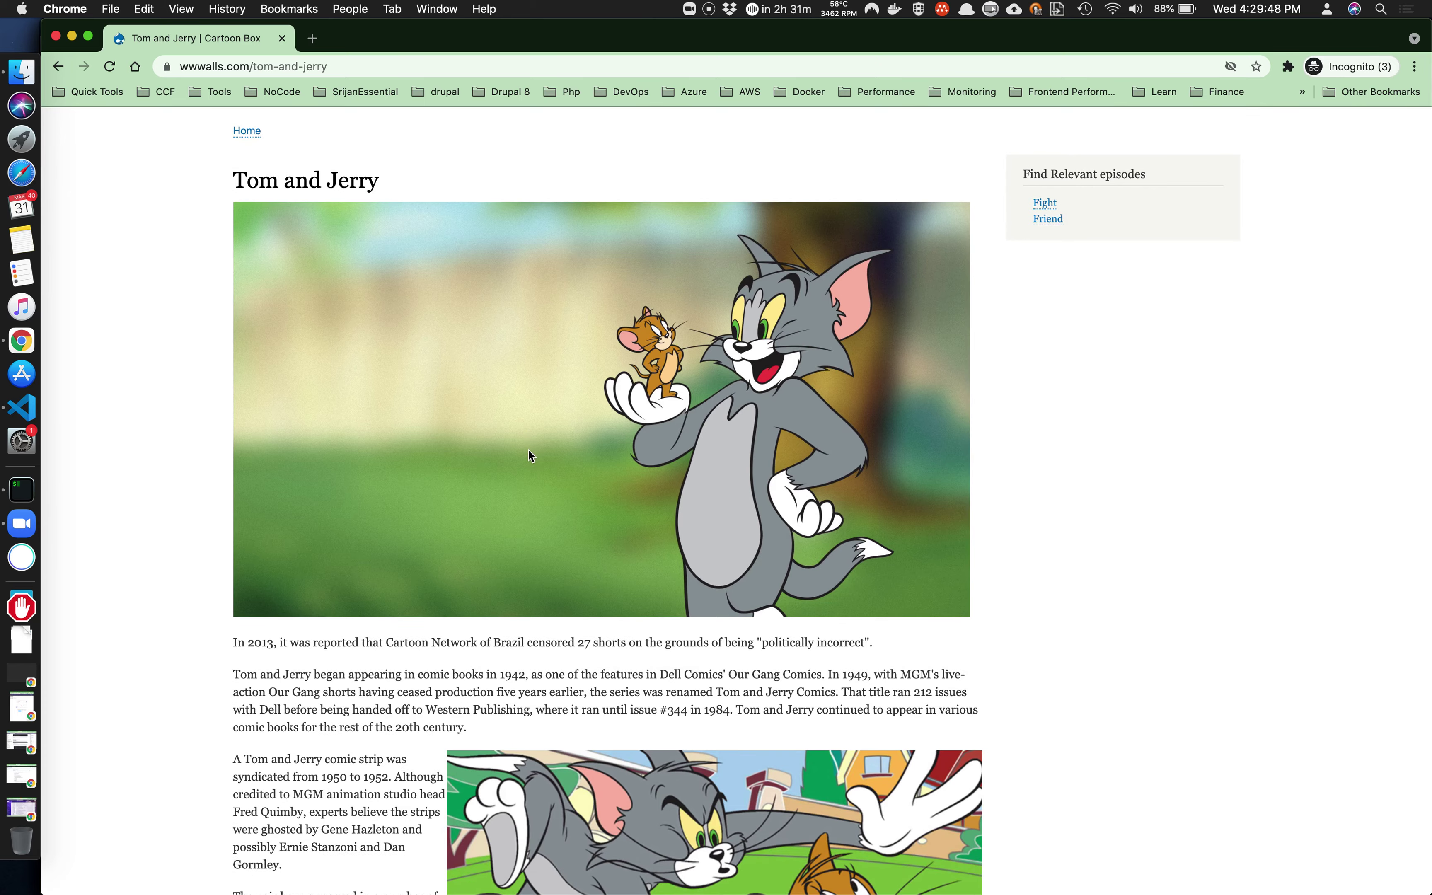
{"action": "scroll", "coordinate": [529, 451], "scroll_direction": "up", "scroll_amount": 5}
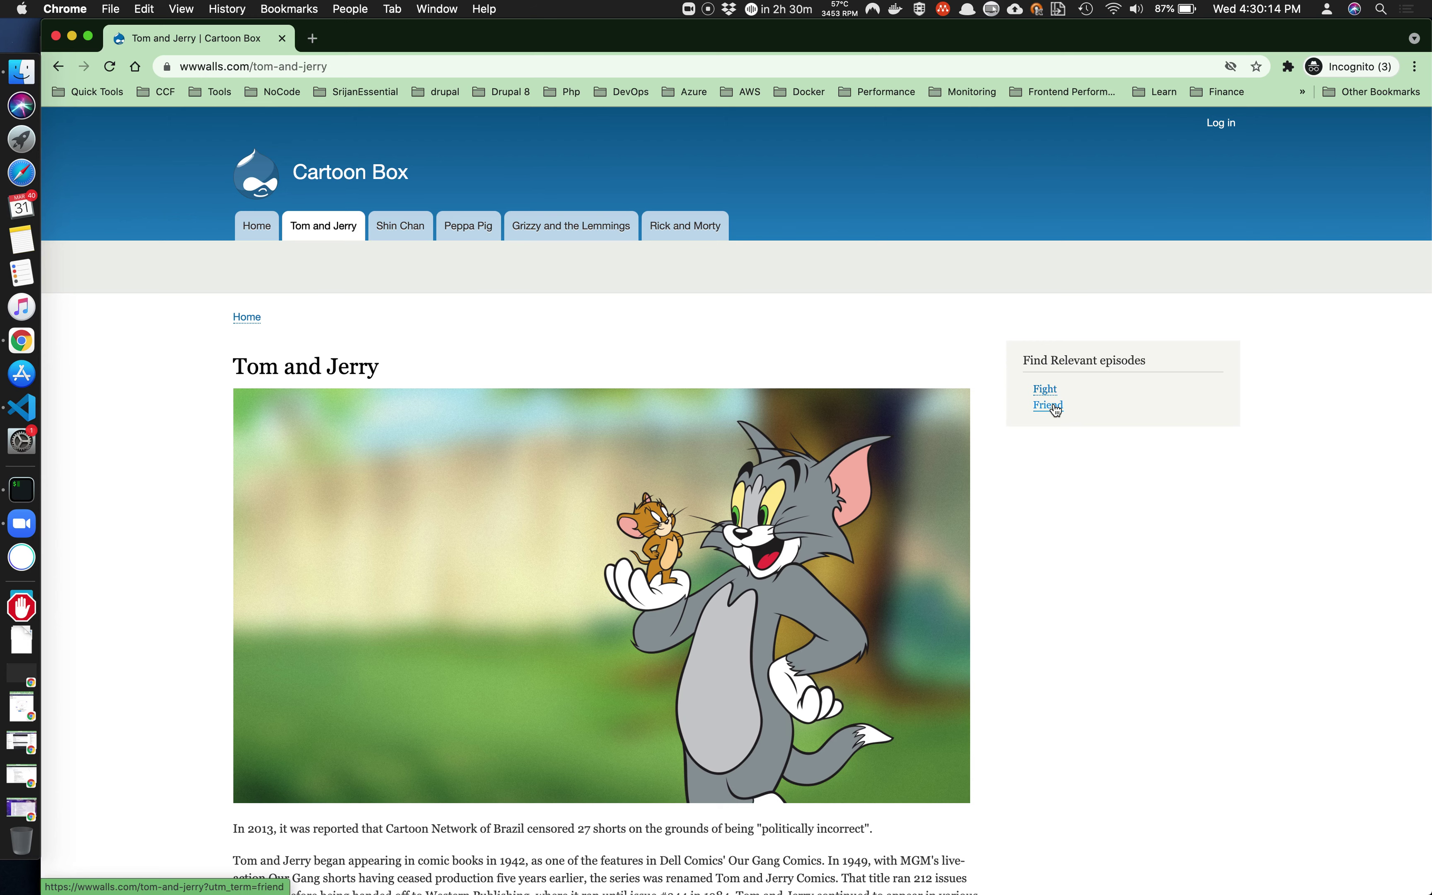
Load the Tom and Jerry page with the query parameter utm_term=fight and view its banner.
{"action": "left_click", "coordinate": [373, 66]}
{"action": "left_click", "coordinate": [373, 66]}
{"action": "type", "text": "?utm"}
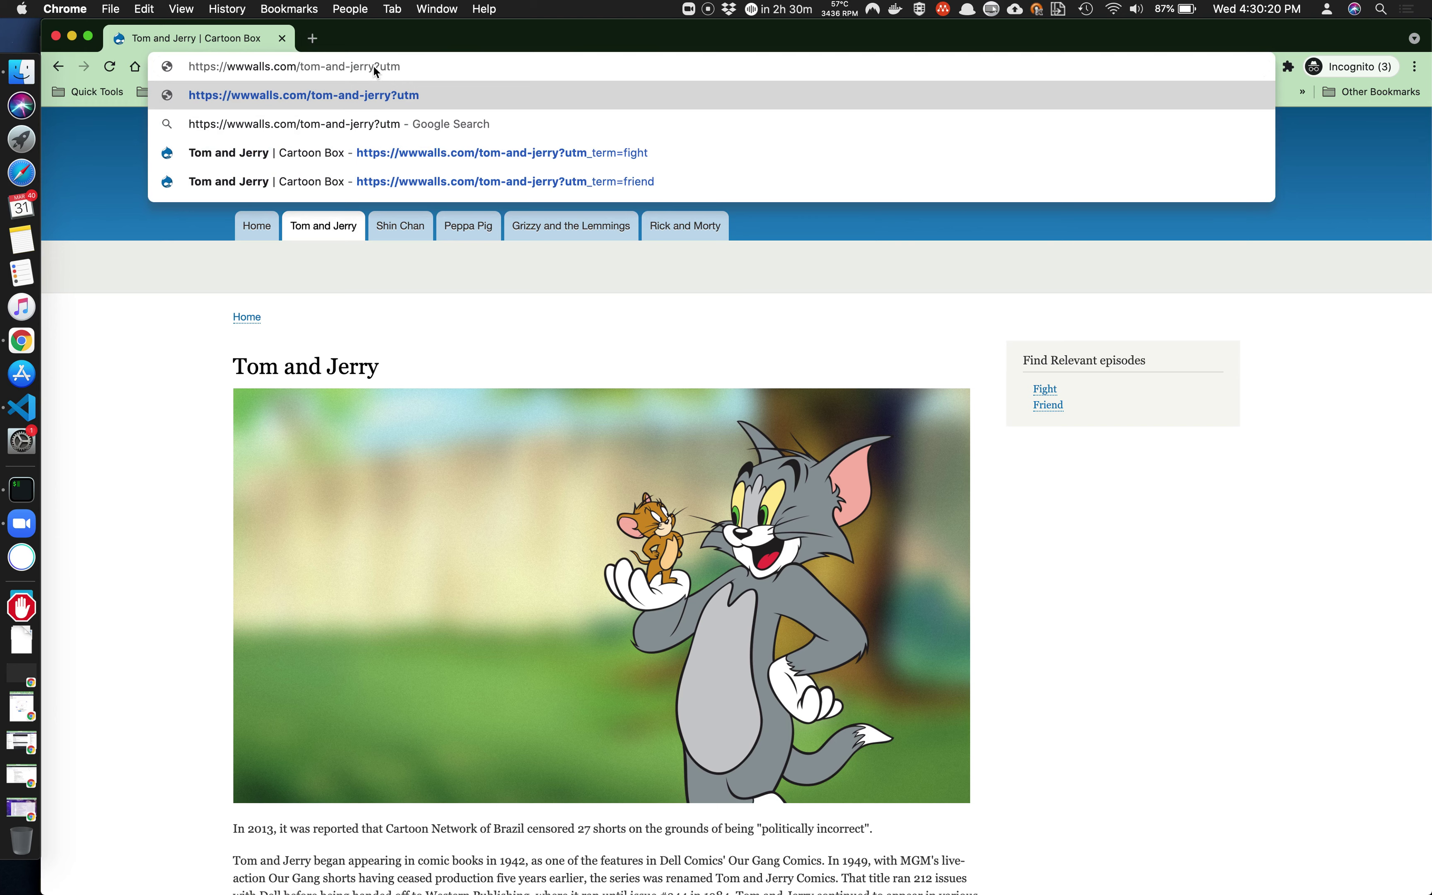
{"action": "type", "text": "_"}
{"action": "key", "text": "Down"}
{"action": "key", "text": "Down"}
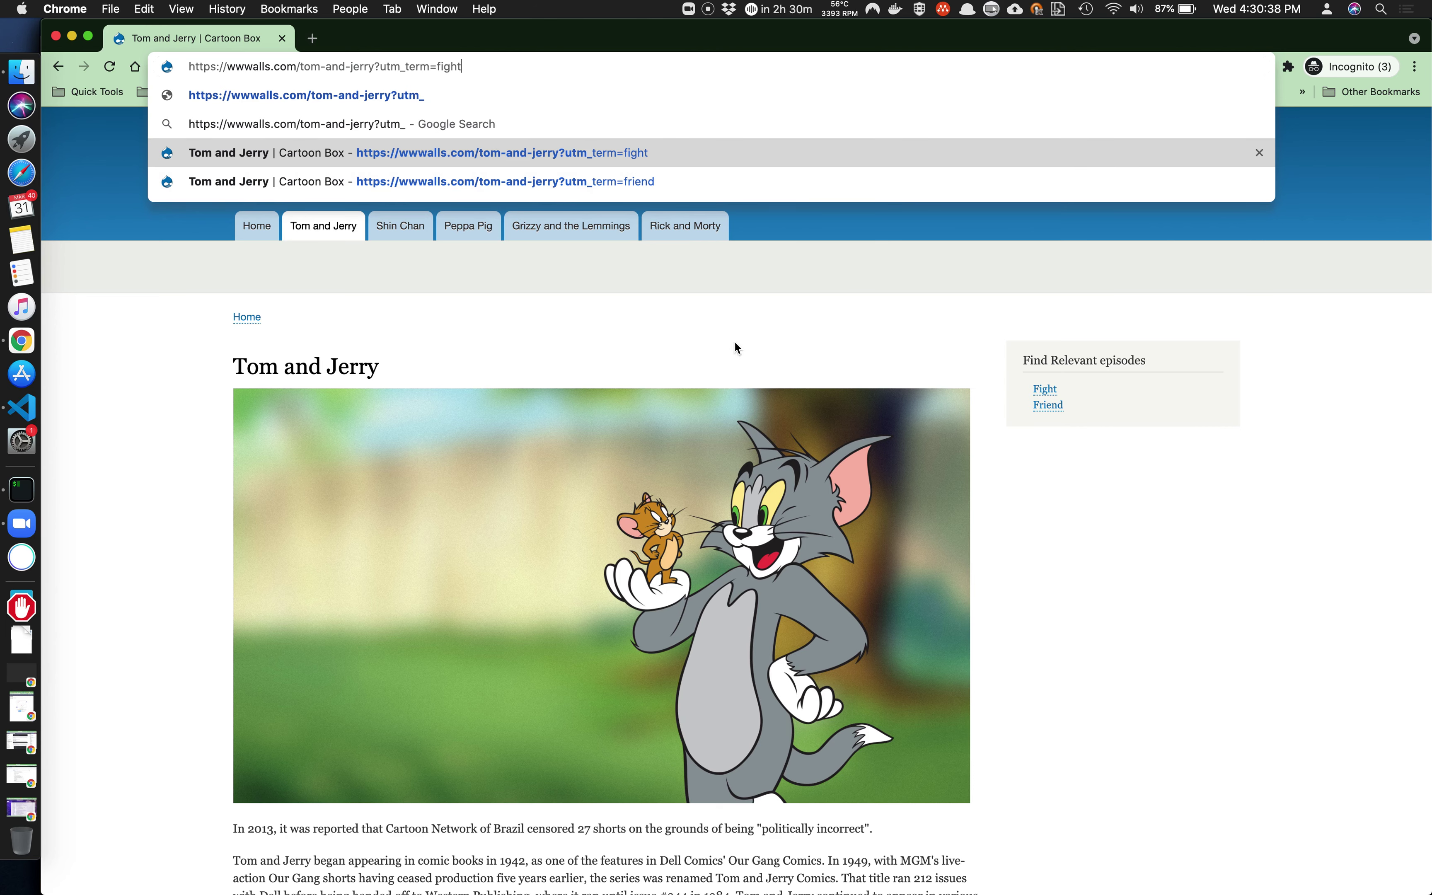
{"action": "left_click", "coordinate": [616, 155]}
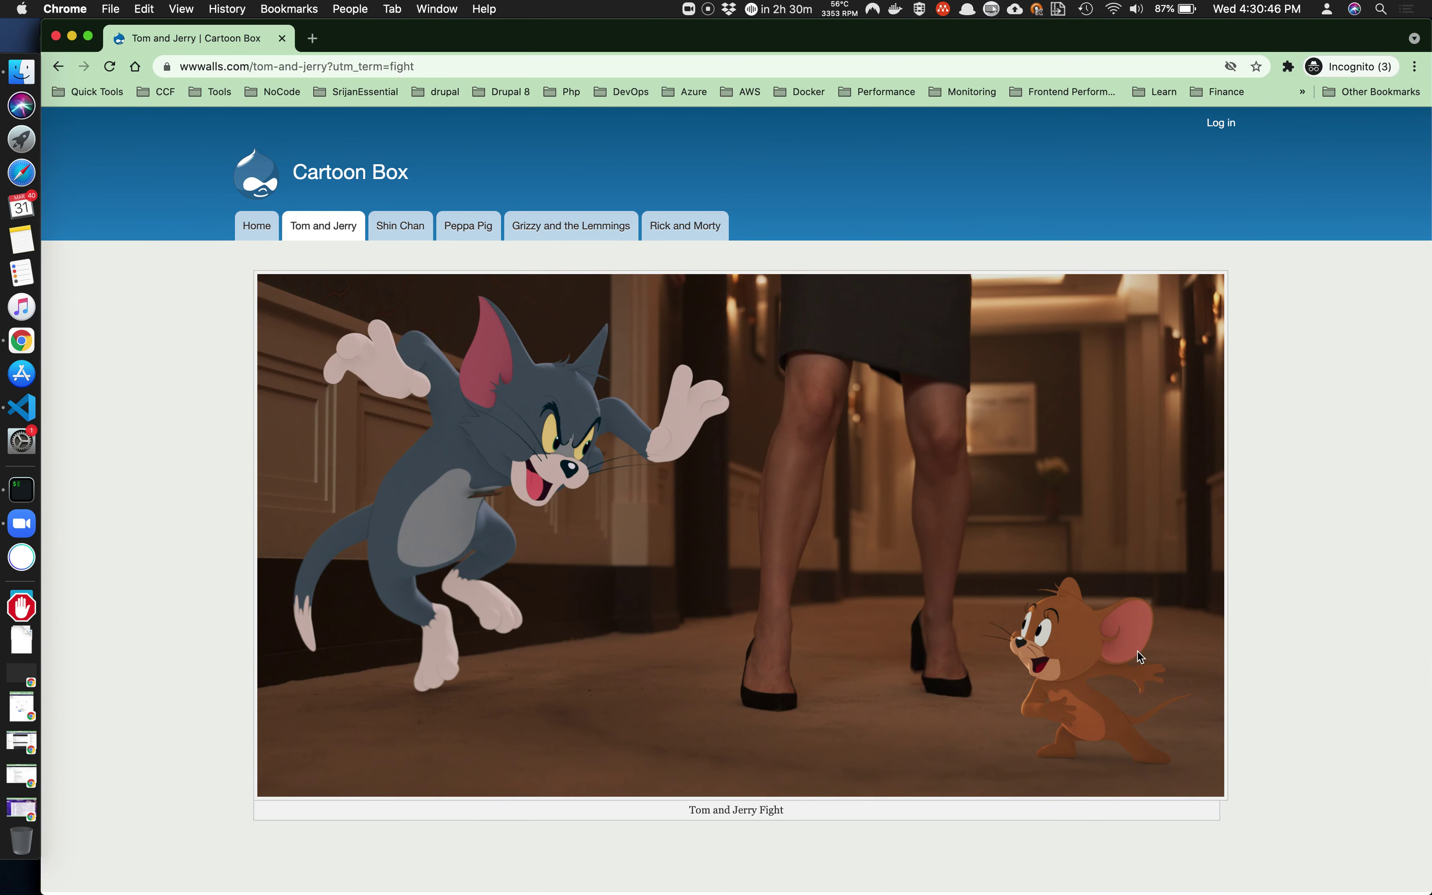
{"action": "scroll", "coordinate": [1138, 651], "scroll_direction": "down", "scroll_amount": 7}
{"action": "scroll", "coordinate": [1137, 650], "scroll_direction": "up", "scroll_amount": 6}
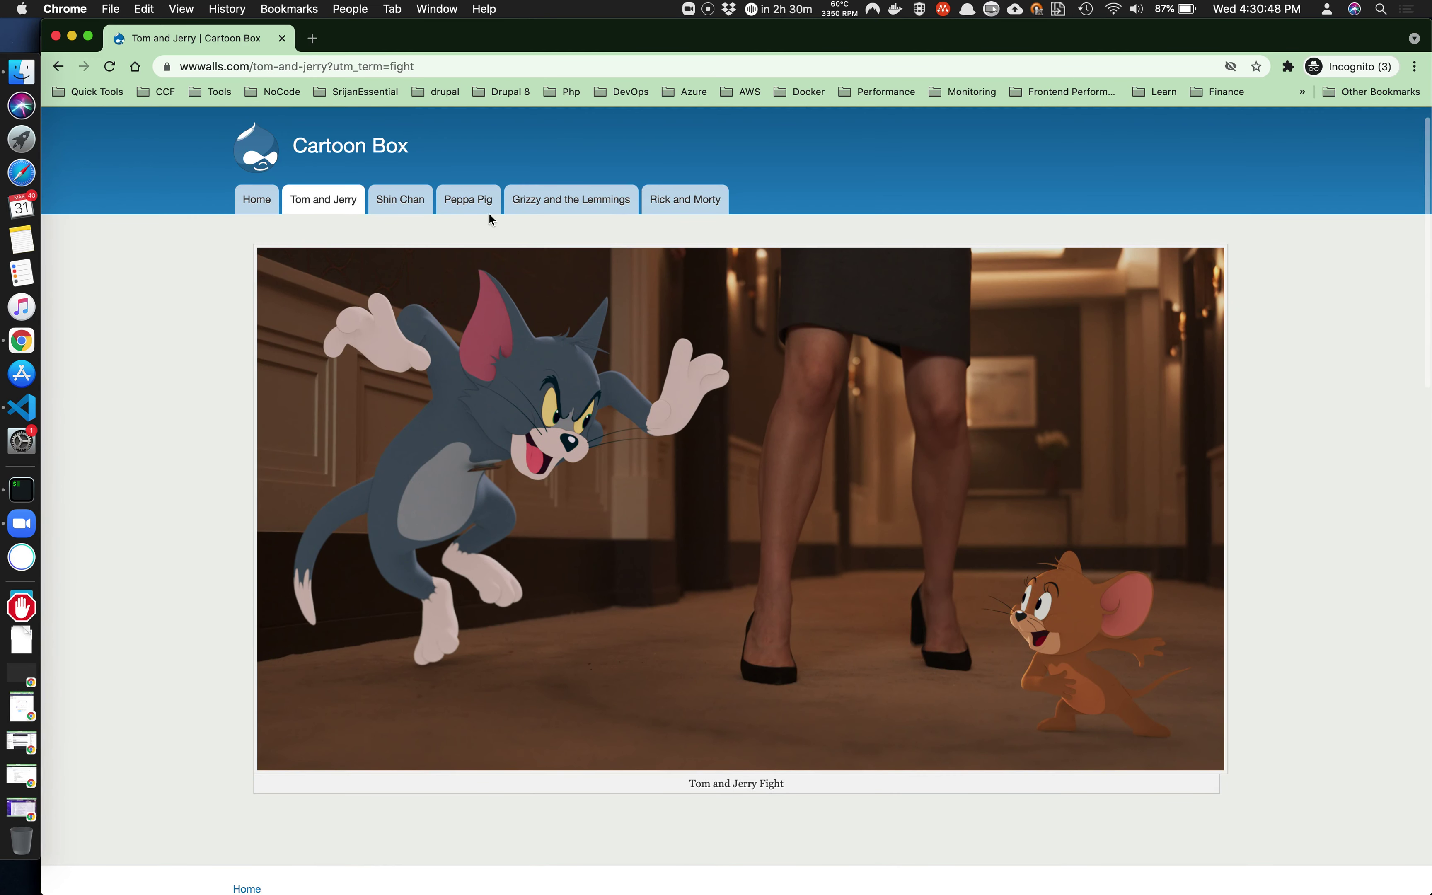
Change the page address's utm_term value to friend and load it.
{"action": "left_click", "coordinate": [402, 66]}
{"action": "key", "text": "Right"}
{"action": "key", "text": "BackSpace"}
{"action": "key", "text": "BackSpace"}
{"action": "key", "text": "BackSpace"}
{"action": "key", "text": "BackSpace"}
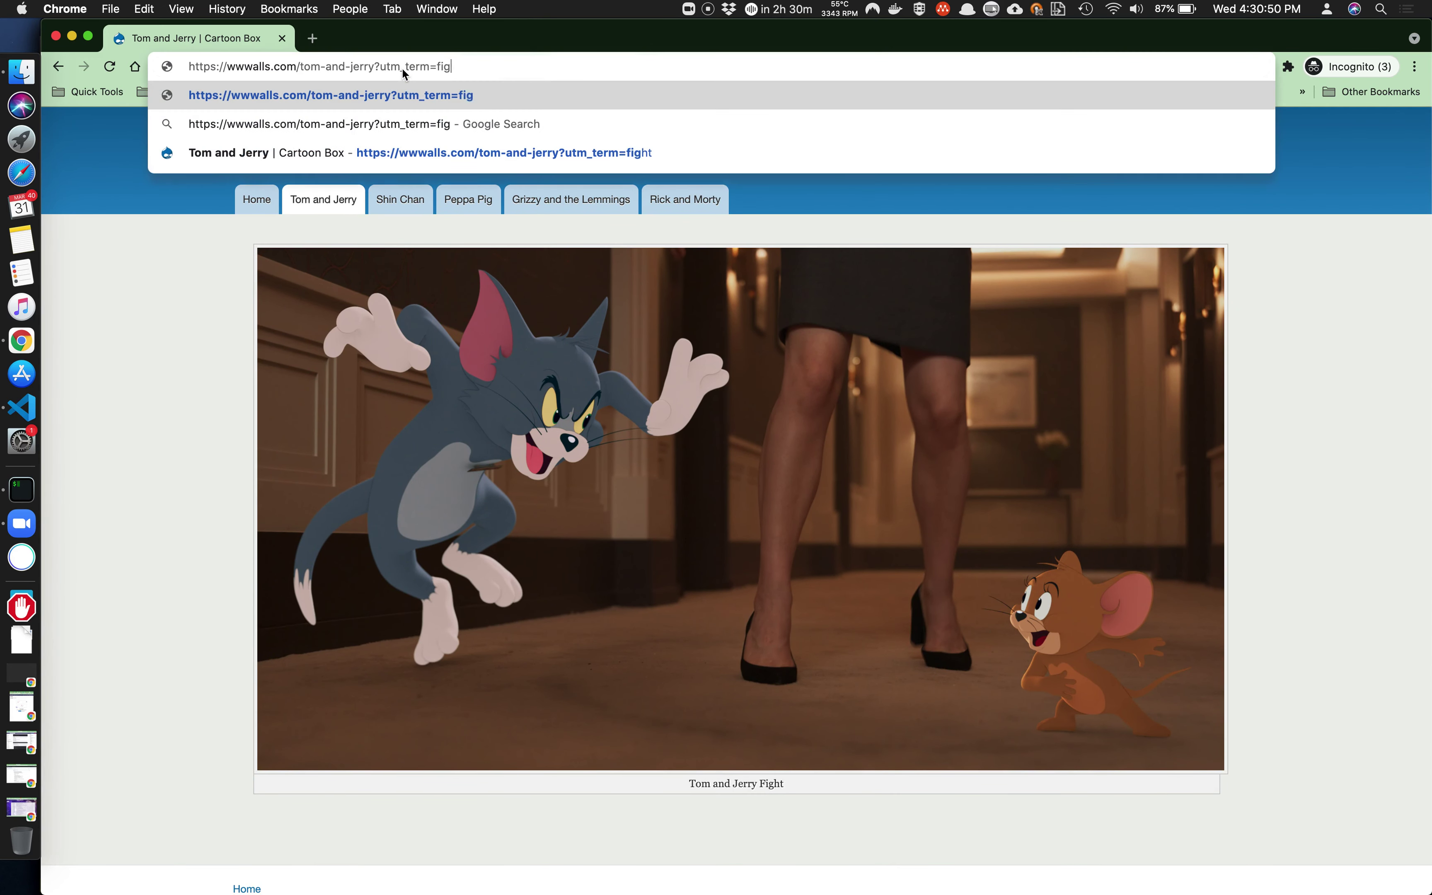
{"action": "type", "text": "riend"}
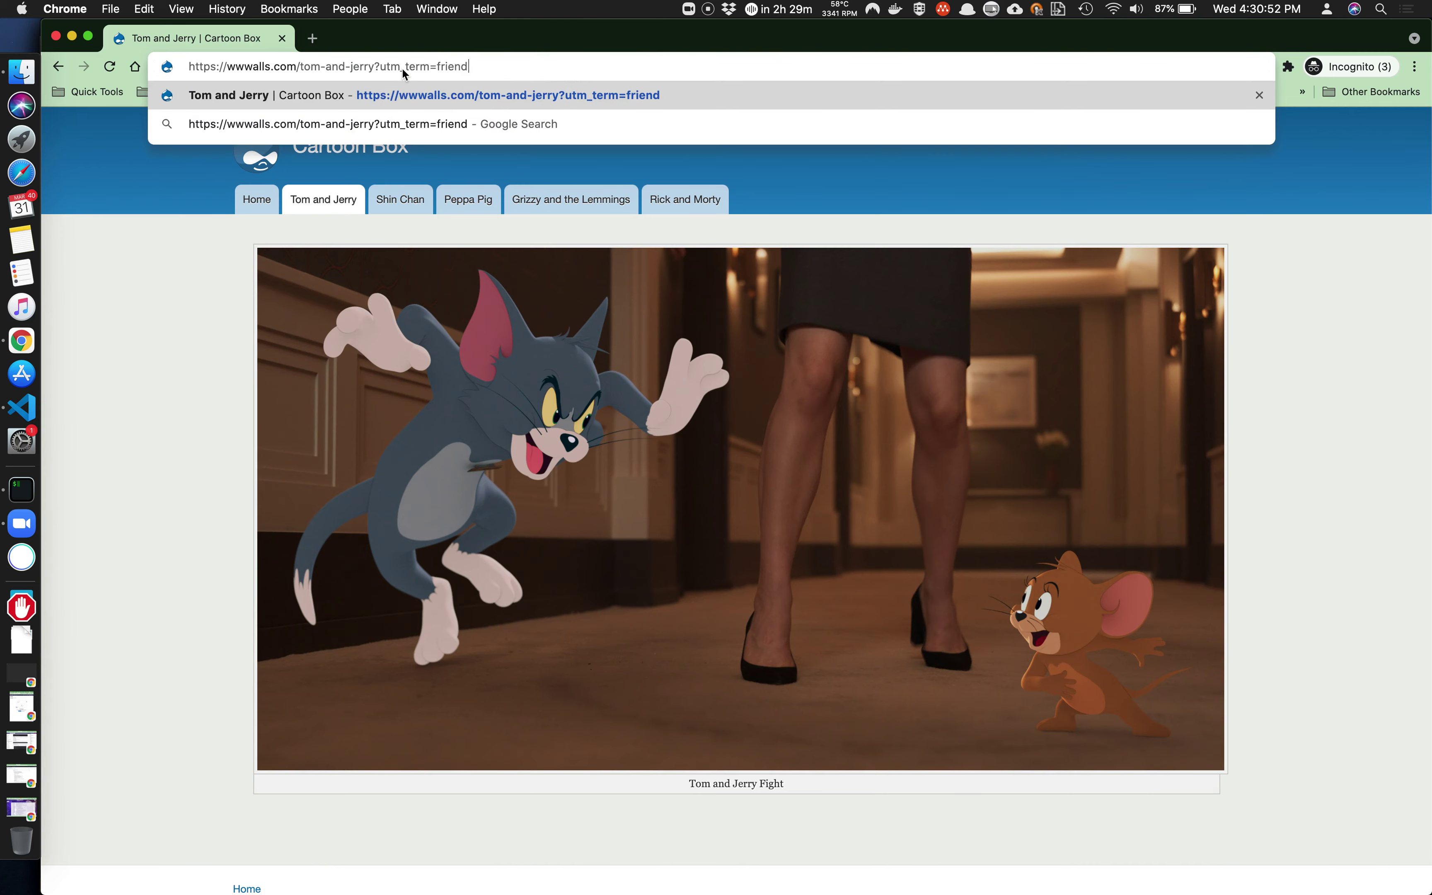
{"action": "key", "text": "Return"}
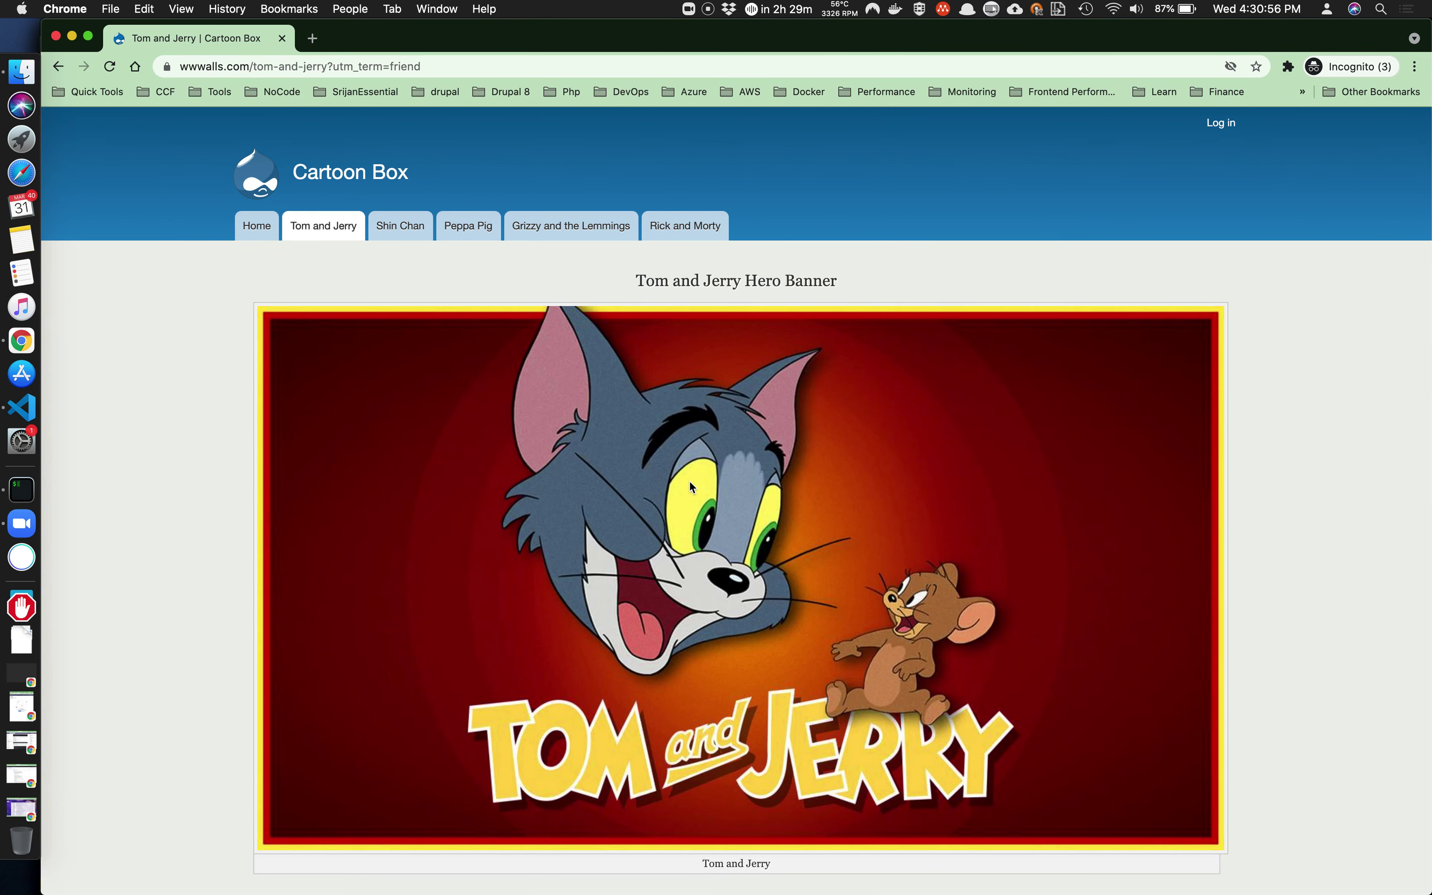
Examine the Tom and Jerry hero banner, and compare the banners shown by the Fight and Friend relevant-episode links.
{"action": "scroll", "coordinate": [813, 624], "scroll_direction": "down", "scroll_amount": 5}
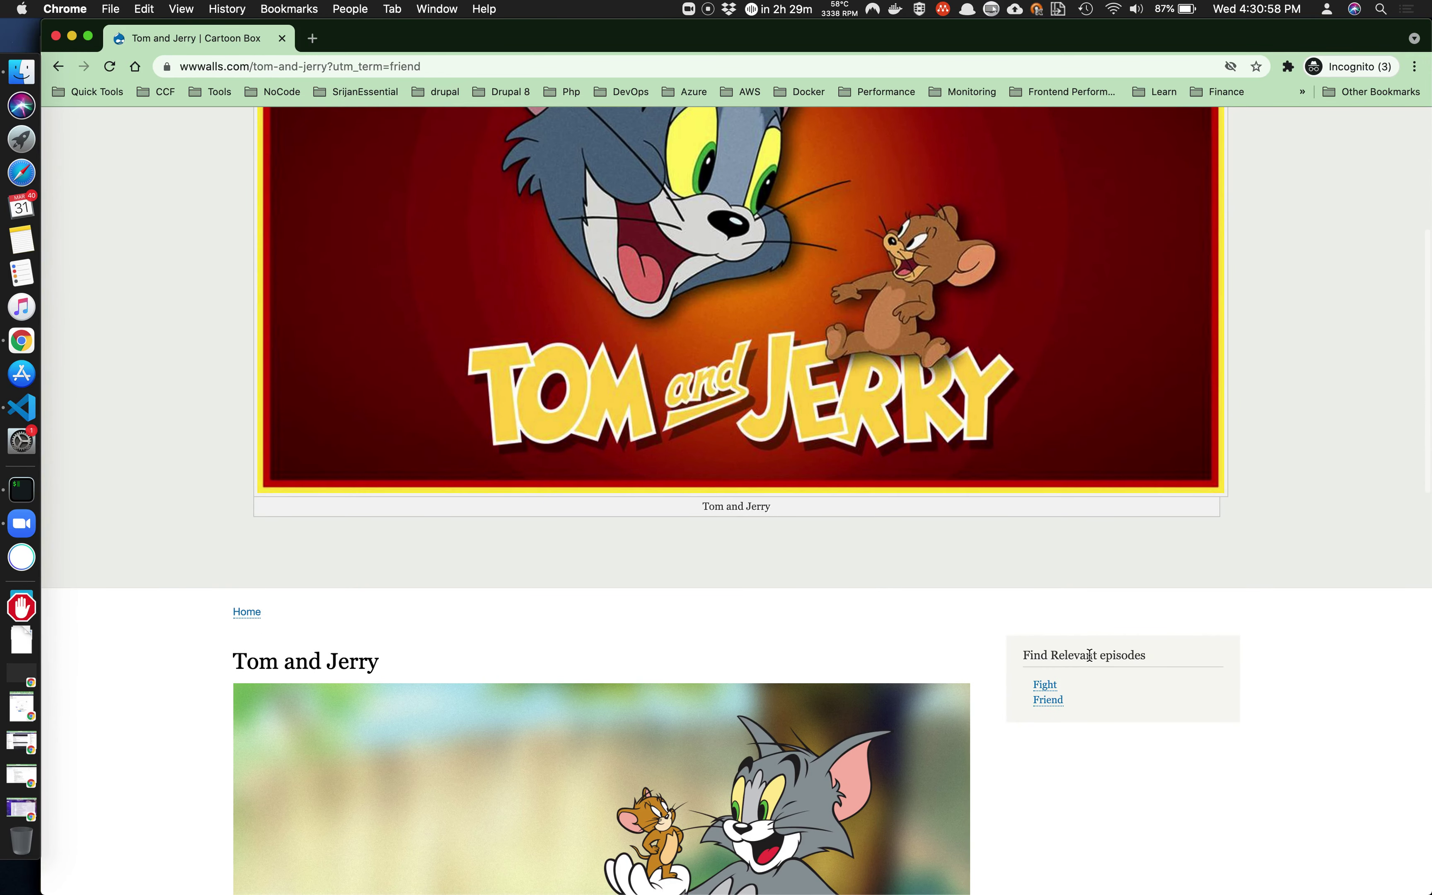
{"action": "scroll", "coordinate": [1089, 654], "scroll_direction": "up", "scroll_amount": 3}
{"action": "scroll", "coordinate": [1090, 654], "scroll_direction": "down", "scroll_amount": 4}
{"action": "scroll", "coordinate": [1090, 654], "scroll_direction": "up", "scroll_amount": 3}
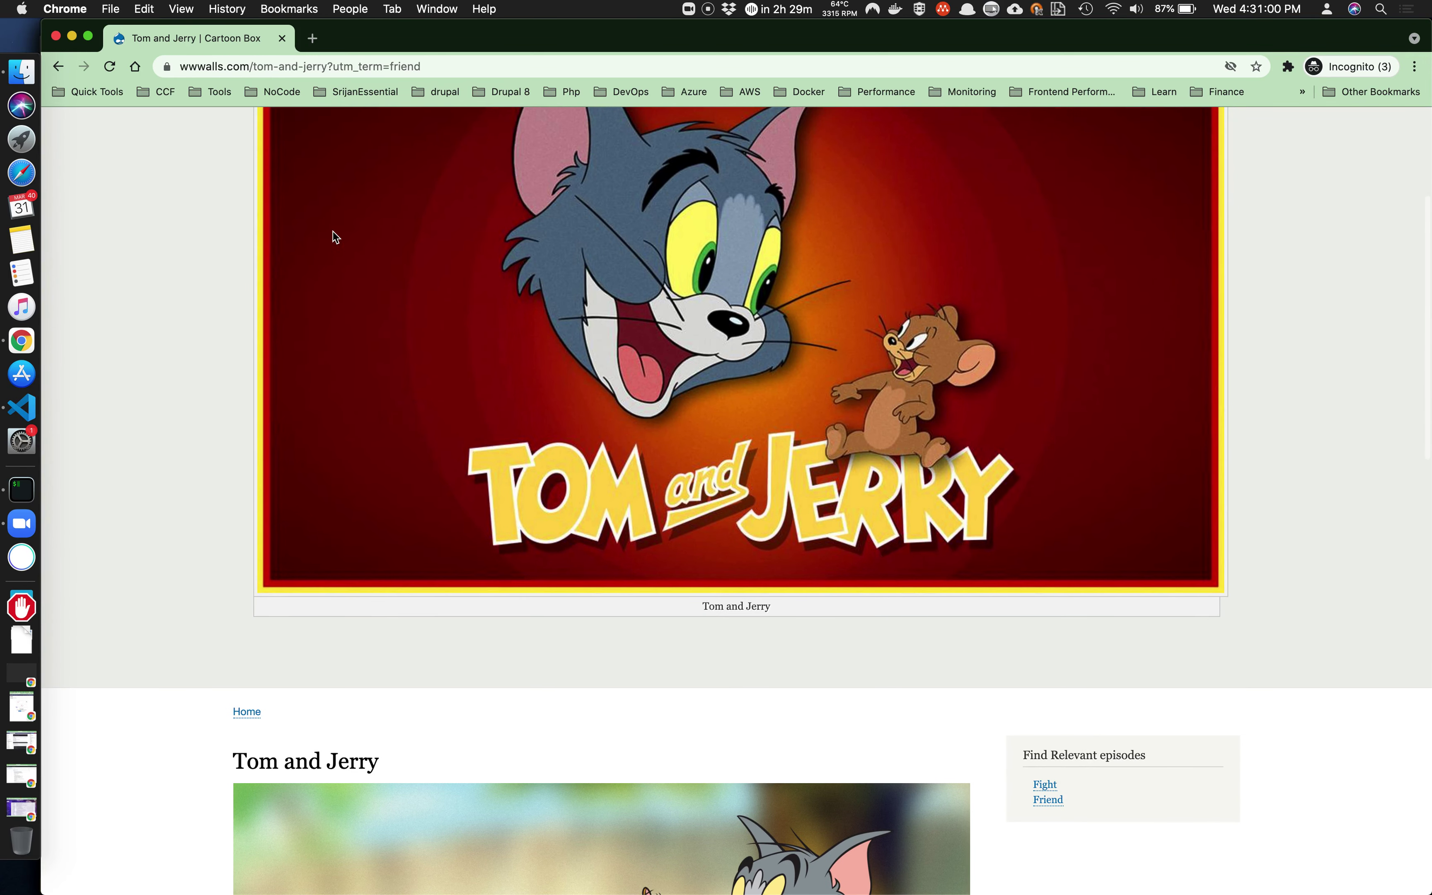
{"action": "scroll", "coordinate": [605, 473], "scroll_direction": "up", "scroll_amount": 3}
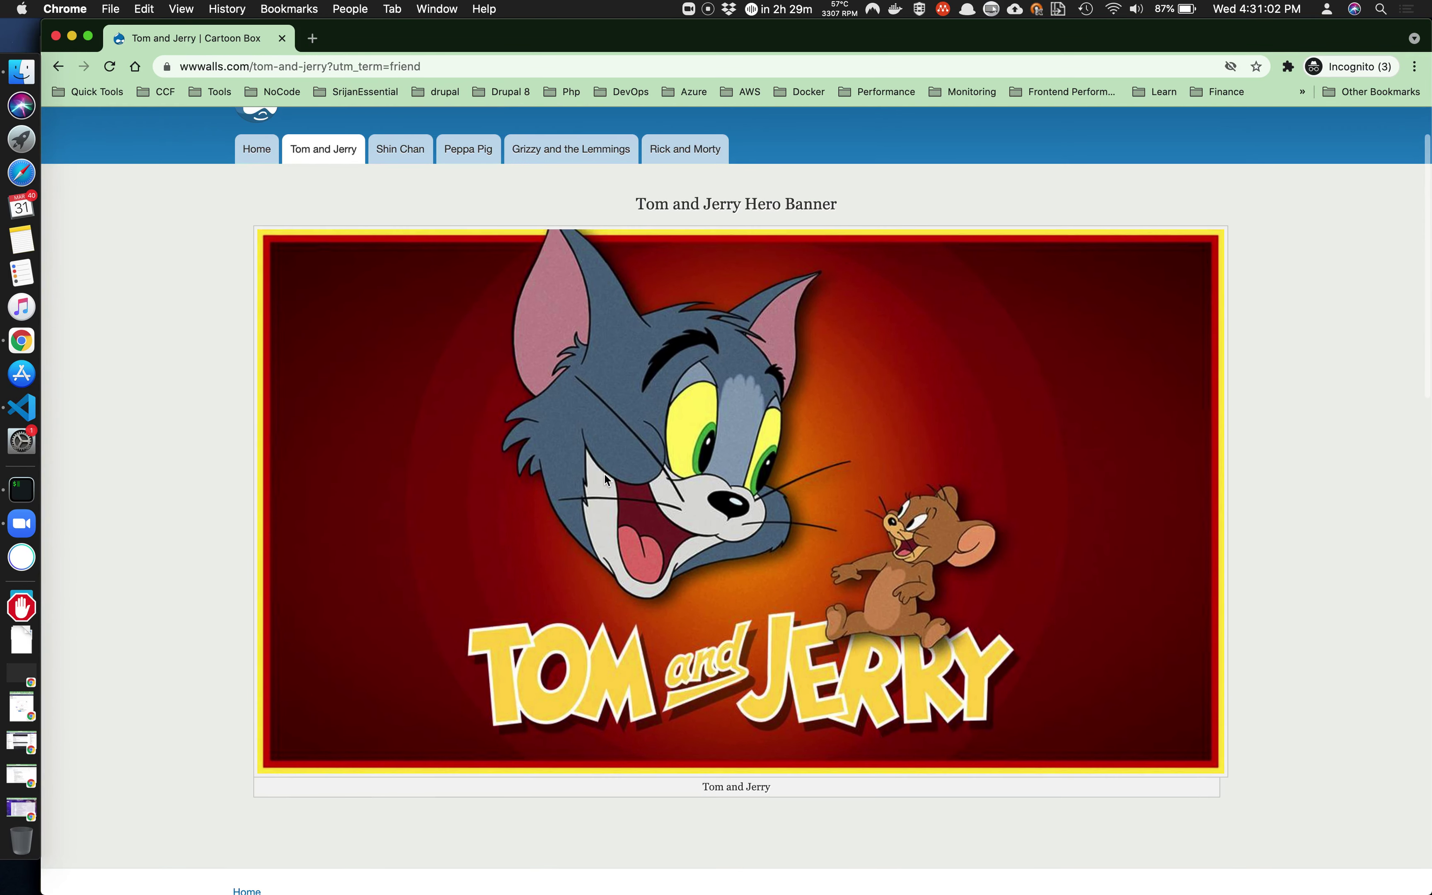
{"action": "scroll", "coordinate": [604, 475], "scroll_direction": "down", "scroll_amount": 2}
{"action": "scroll", "coordinate": [604, 475], "scroll_direction": "down", "scroll_amount": 2}
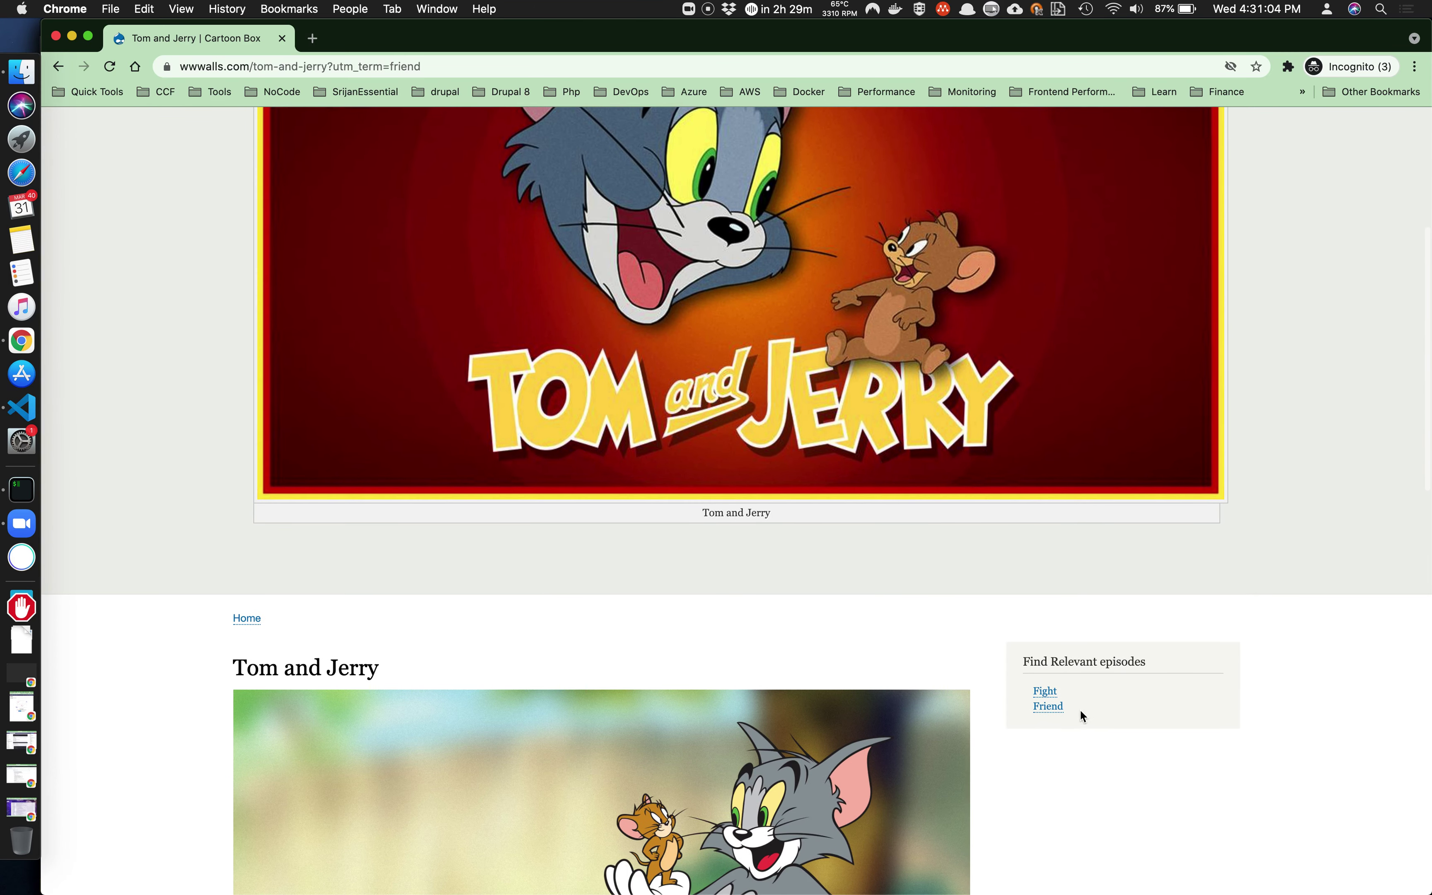
{"action": "left_click", "coordinate": [1046, 691]}
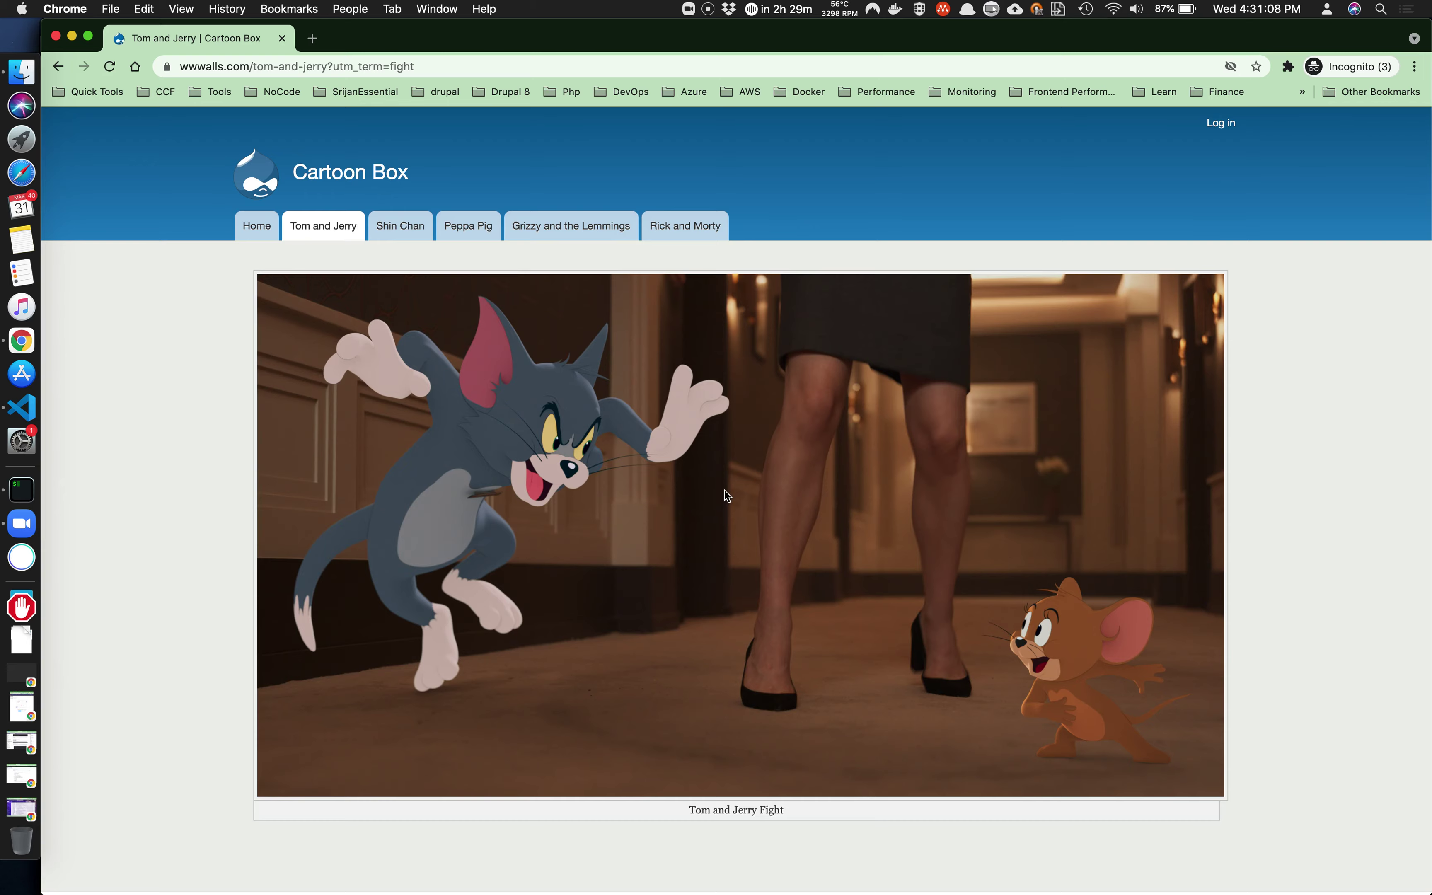
{"action": "scroll", "coordinate": [858, 568], "scroll_direction": "down", "scroll_amount": 8}
{"action": "left_click", "coordinate": [1048, 500]}
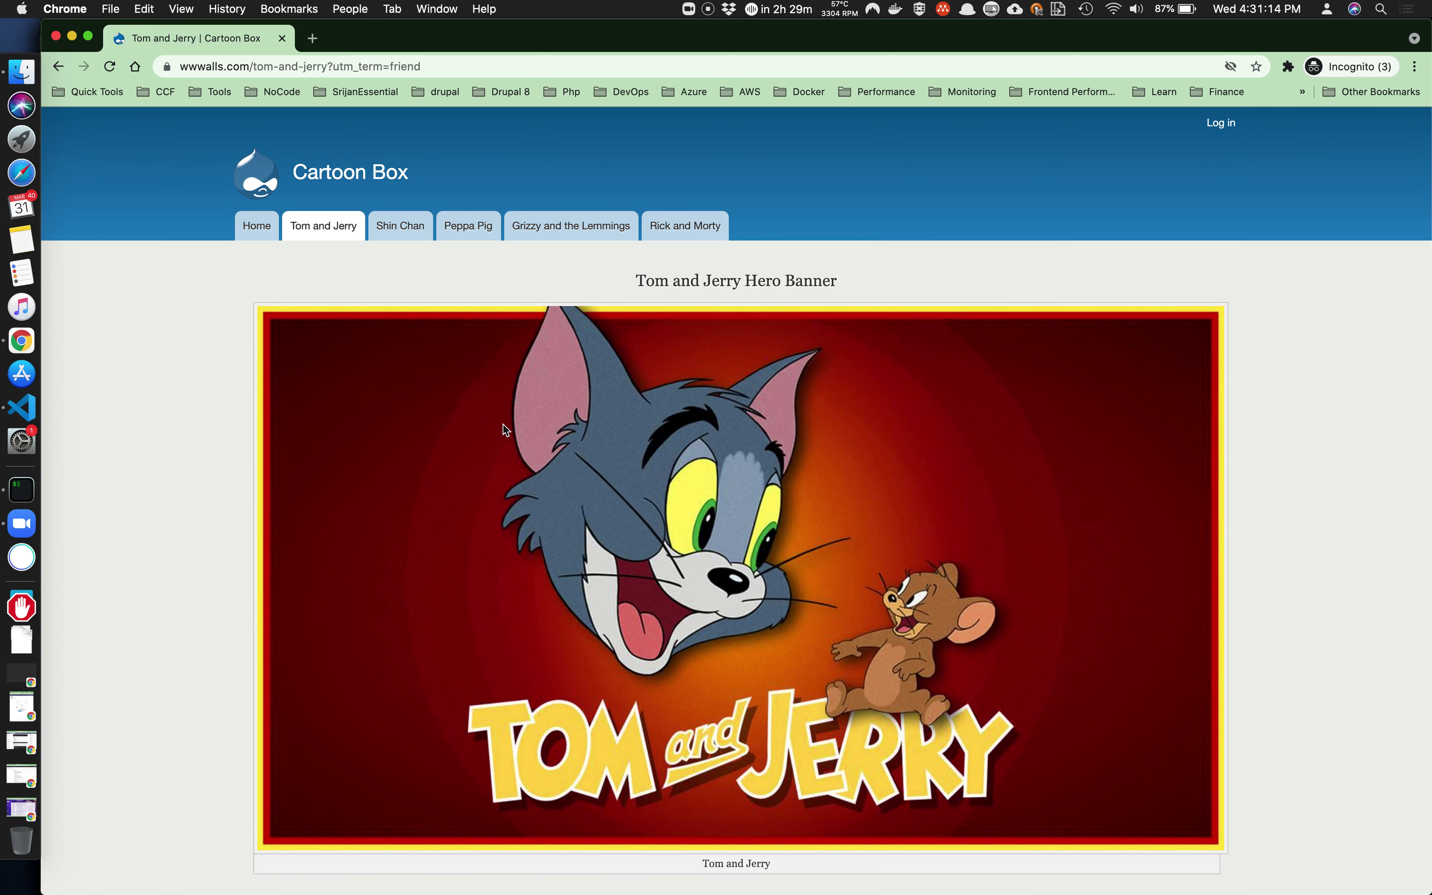
Switch to the logged-in admin window and open the Friend or Fight UTM Term segment set for editing.
{"action": "key", "text": "super+grave"}
{"action": "mouse_move", "coordinate": [178, 152]}
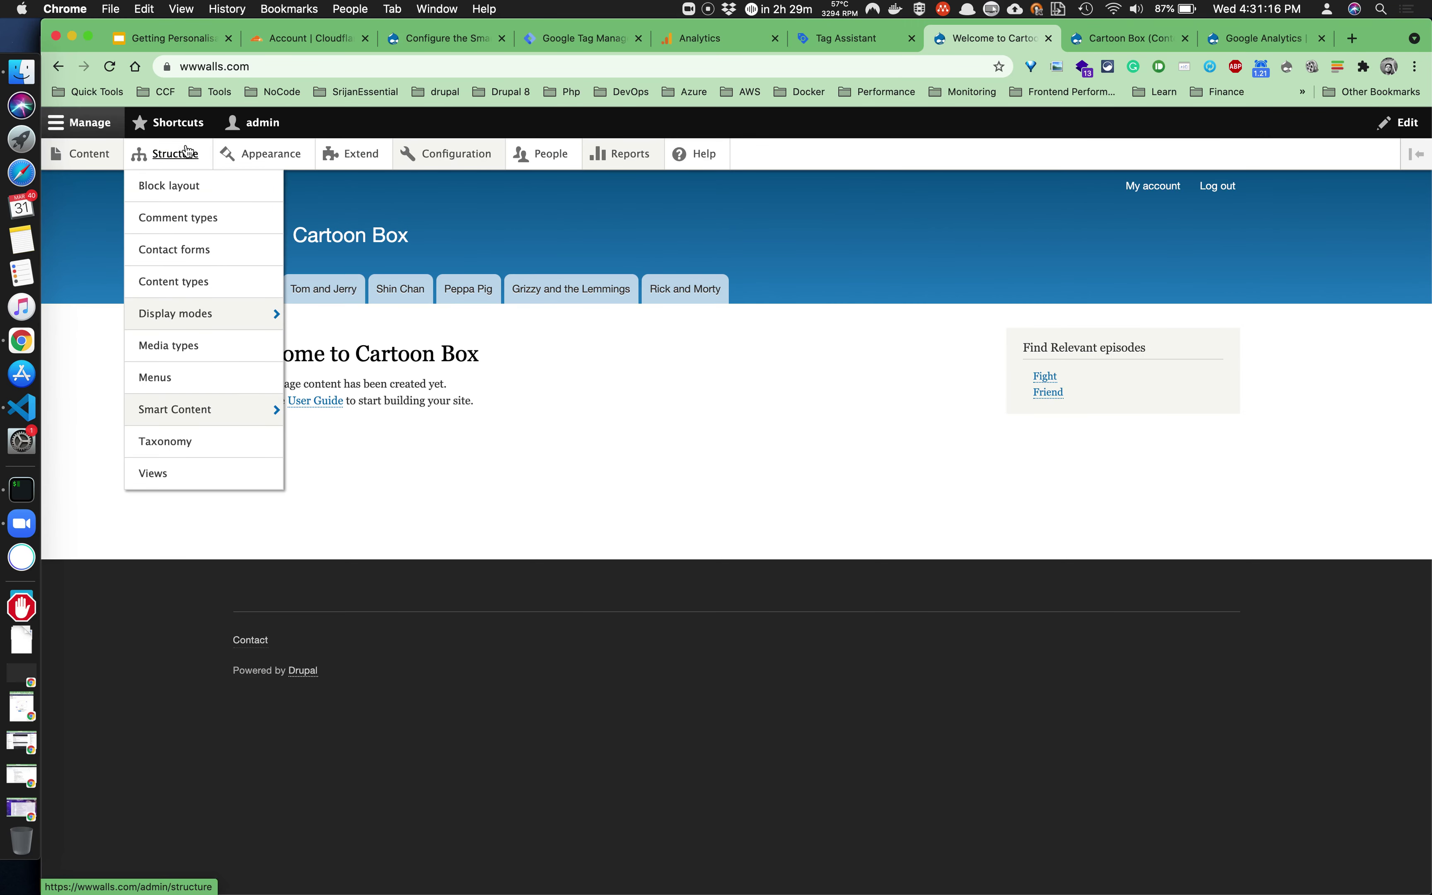
{"action": "left_click", "coordinate": [175, 410]}
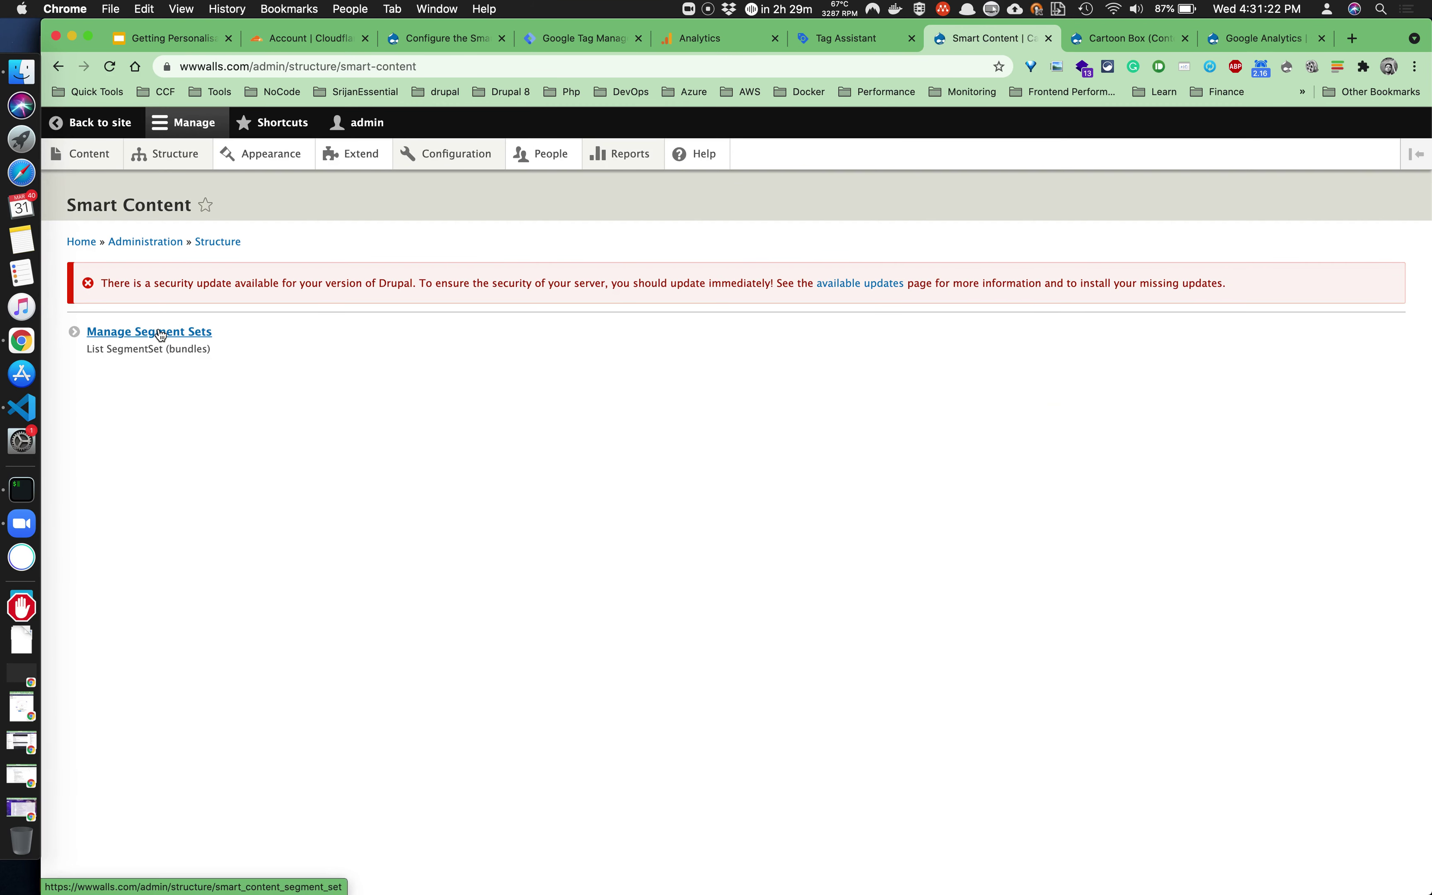
{"action": "left_click", "coordinate": [160, 334]}
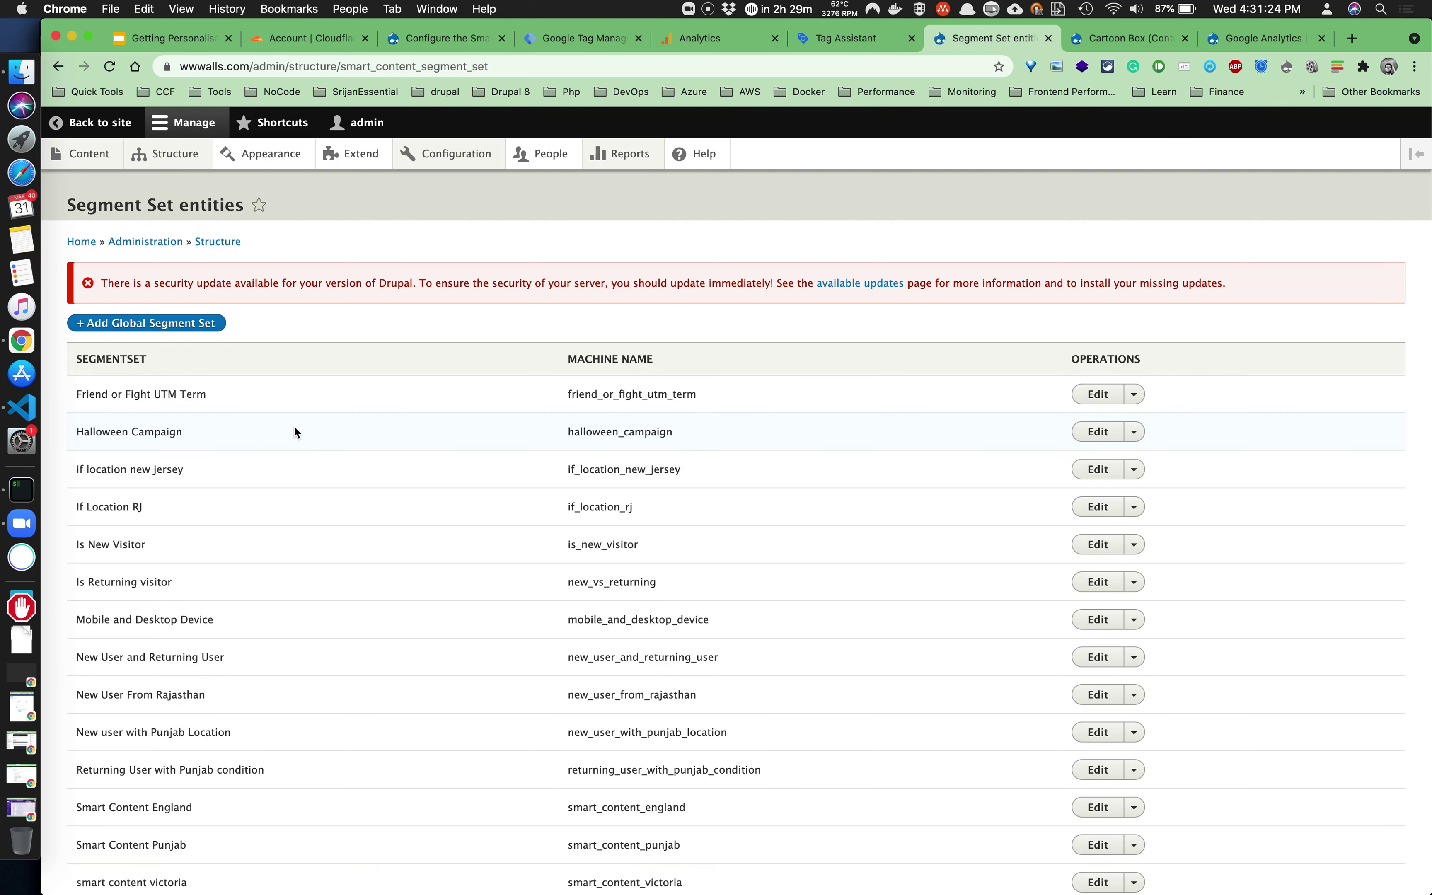
{"action": "left_click_drag", "start_coordinate": [93, 395], "coordinate": [197, 394]}
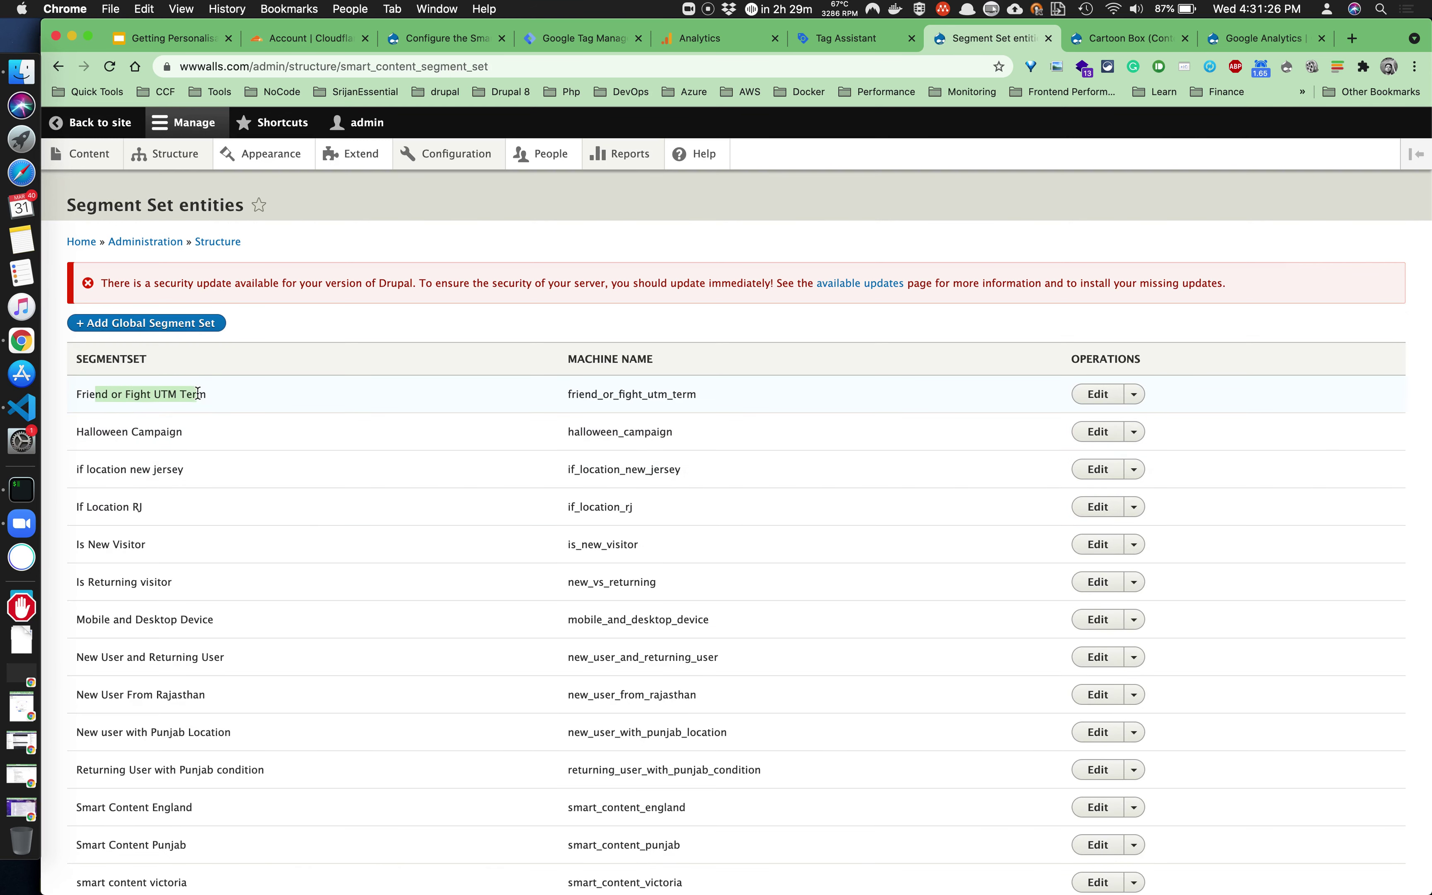
{"action": "left_click", "coordinate": [1096, 394]}
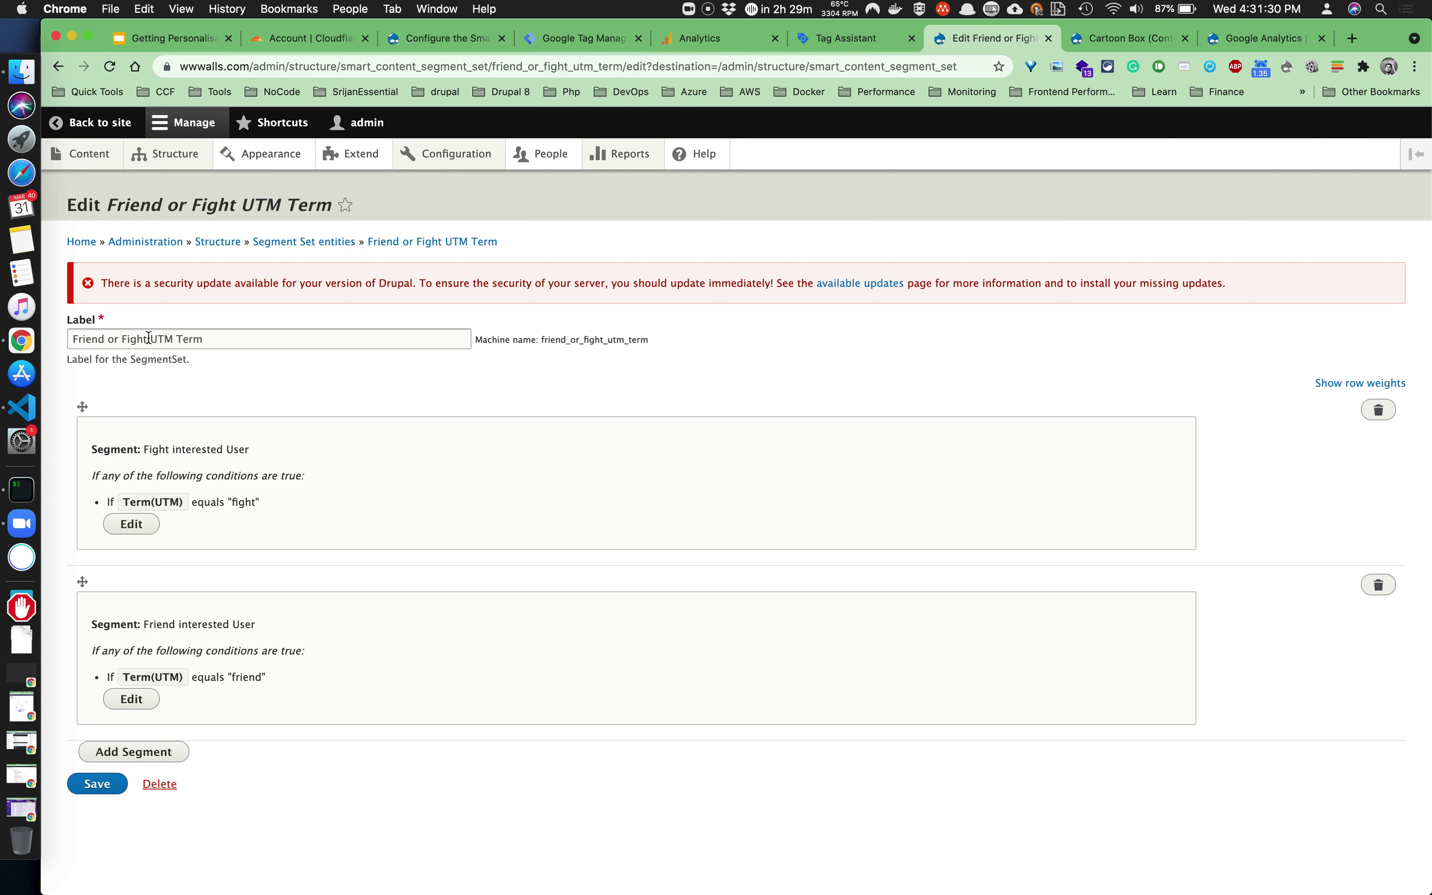
Examine both segments, expand Fight interested User, and check the available condition types and the Term(UTM) comparison operators.
{"action": "left_click_drag", "start_coordinate": [155, 444], "coordinate": [244, 447]}
{"action": "left_click_drag", "start_coordinate": [151, 623], "coordinate": [256, 623]}
{"action": "left_click", "coordinate": [316, 538]}
{"action": "left_click", "coordinate": [125, 526]}
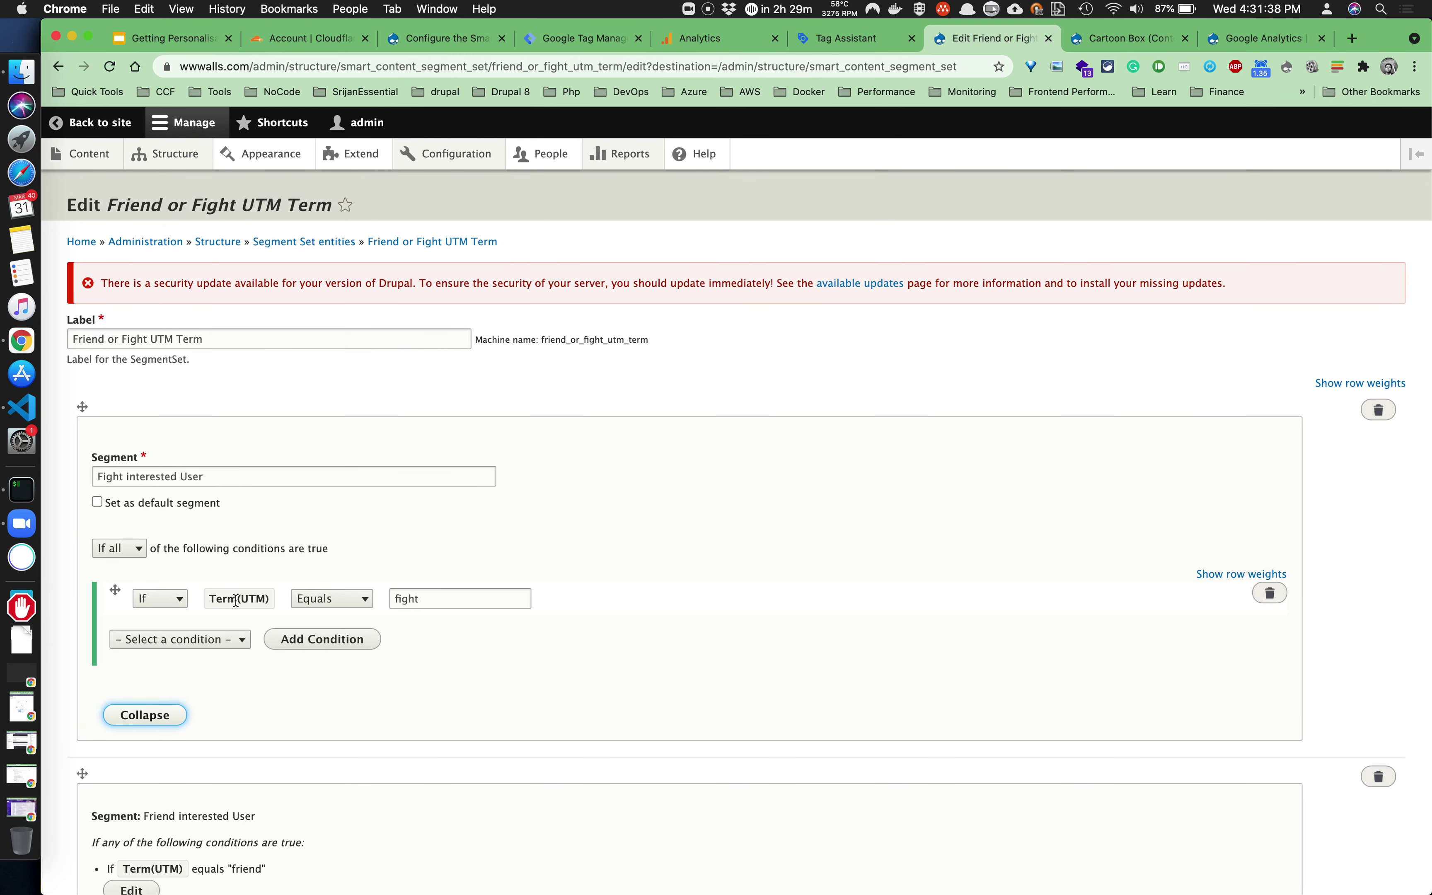
{"action": "left_click", "coordinate": [171, 604]}
{"action": "left_click", "coordinate": [170, 601]}
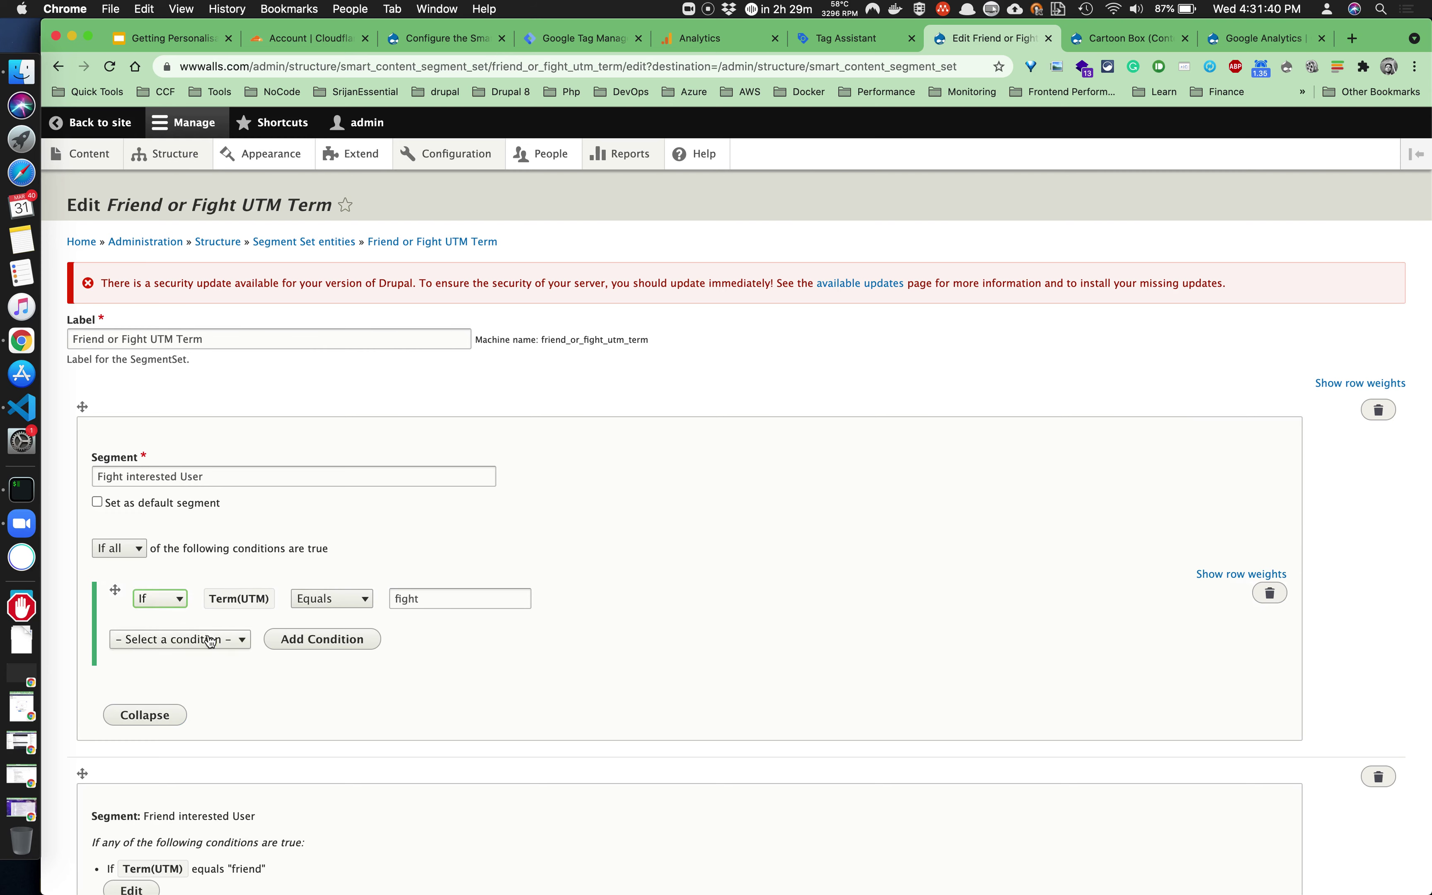
{"action": "left_click", "coordinate": [195, 639]}
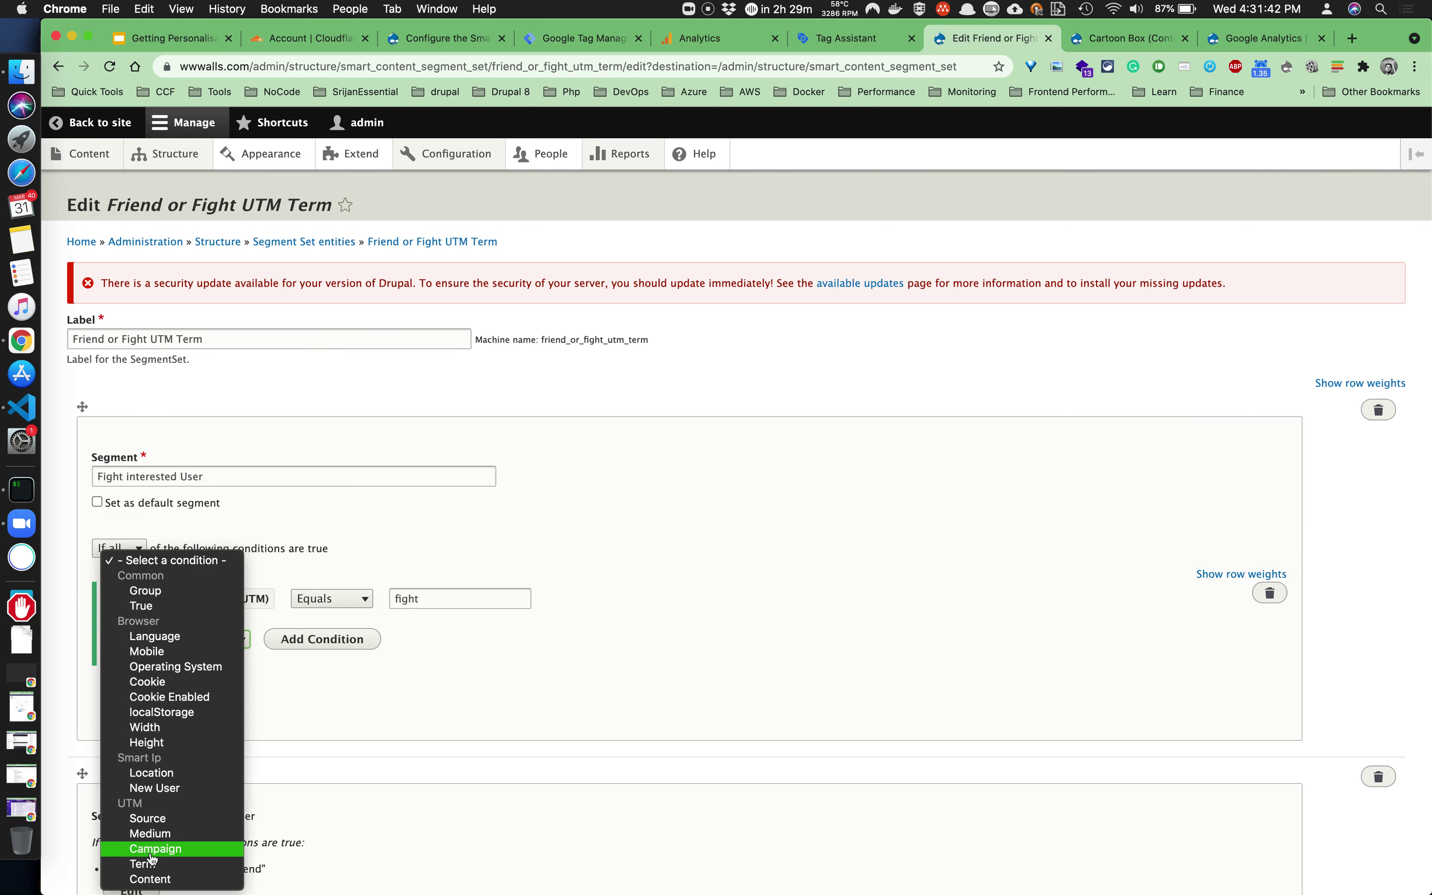
{"action": "left_click", "coordinate": [305, 679]}
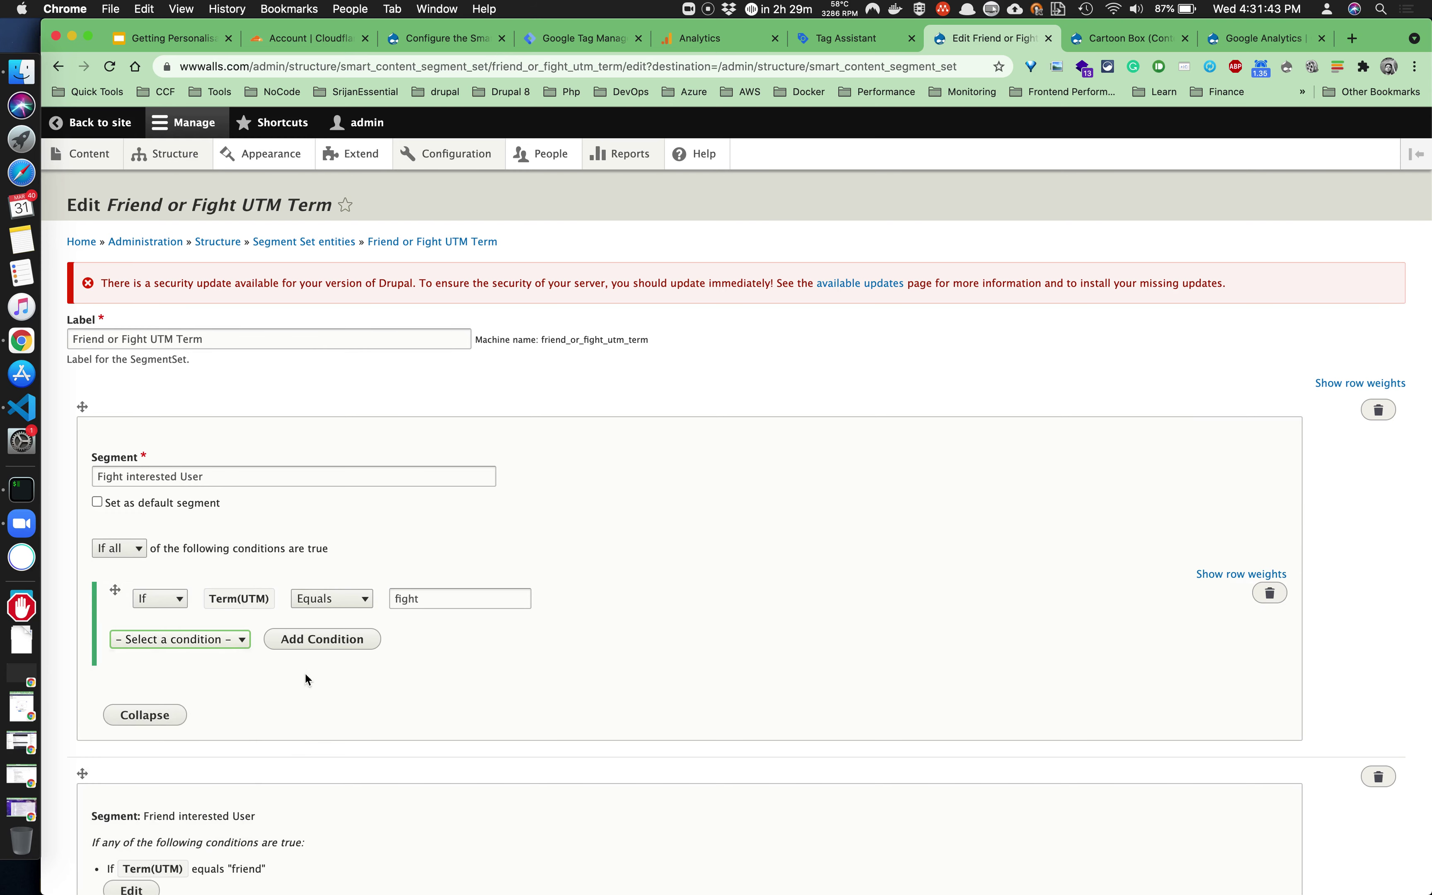
{"action": "left_click", "coordinate": [340, 599]}
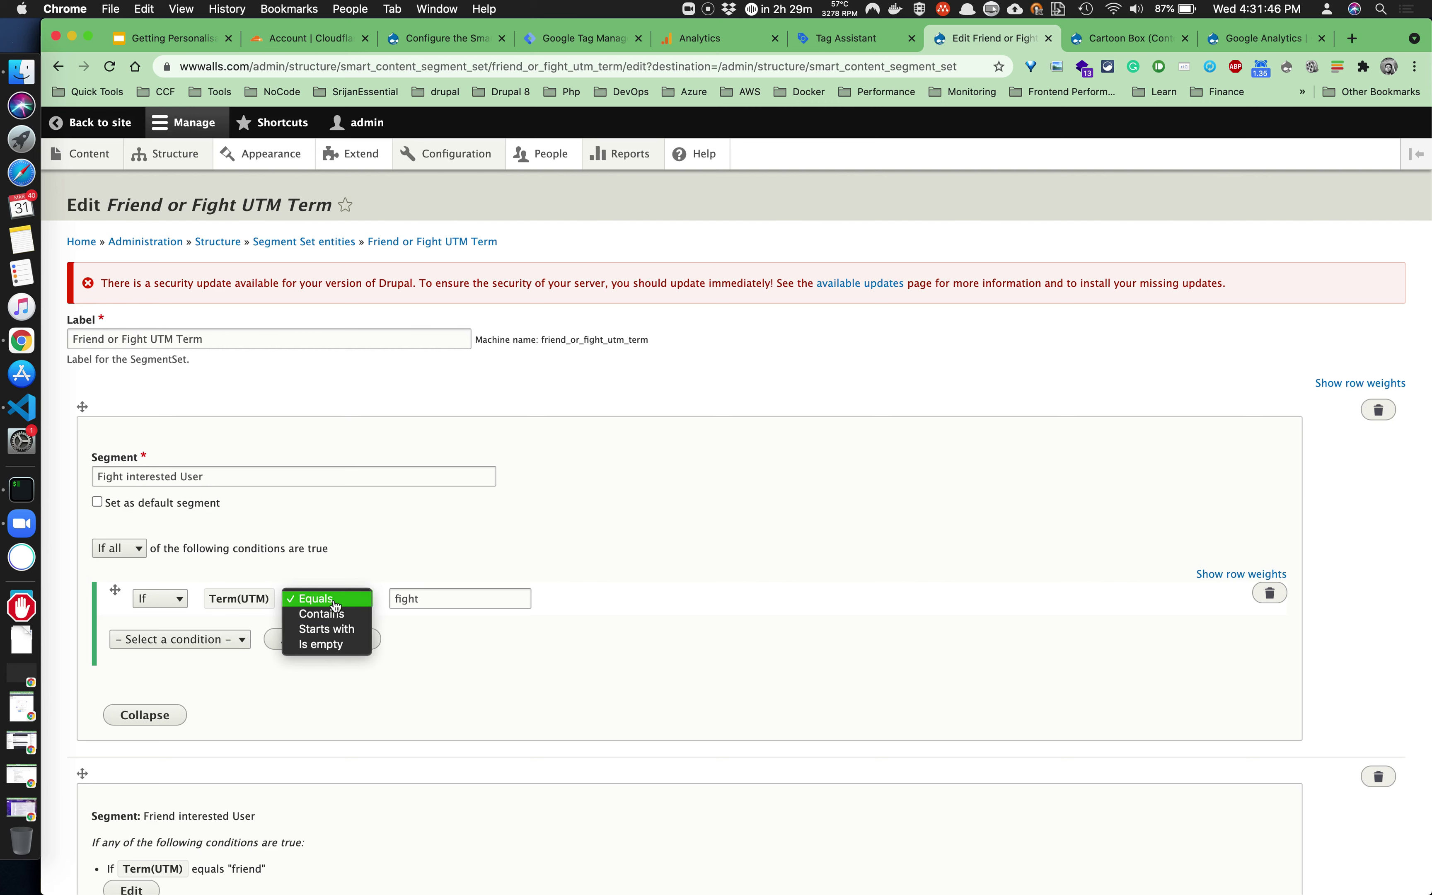
{"action": "key", "text": "Escape"}
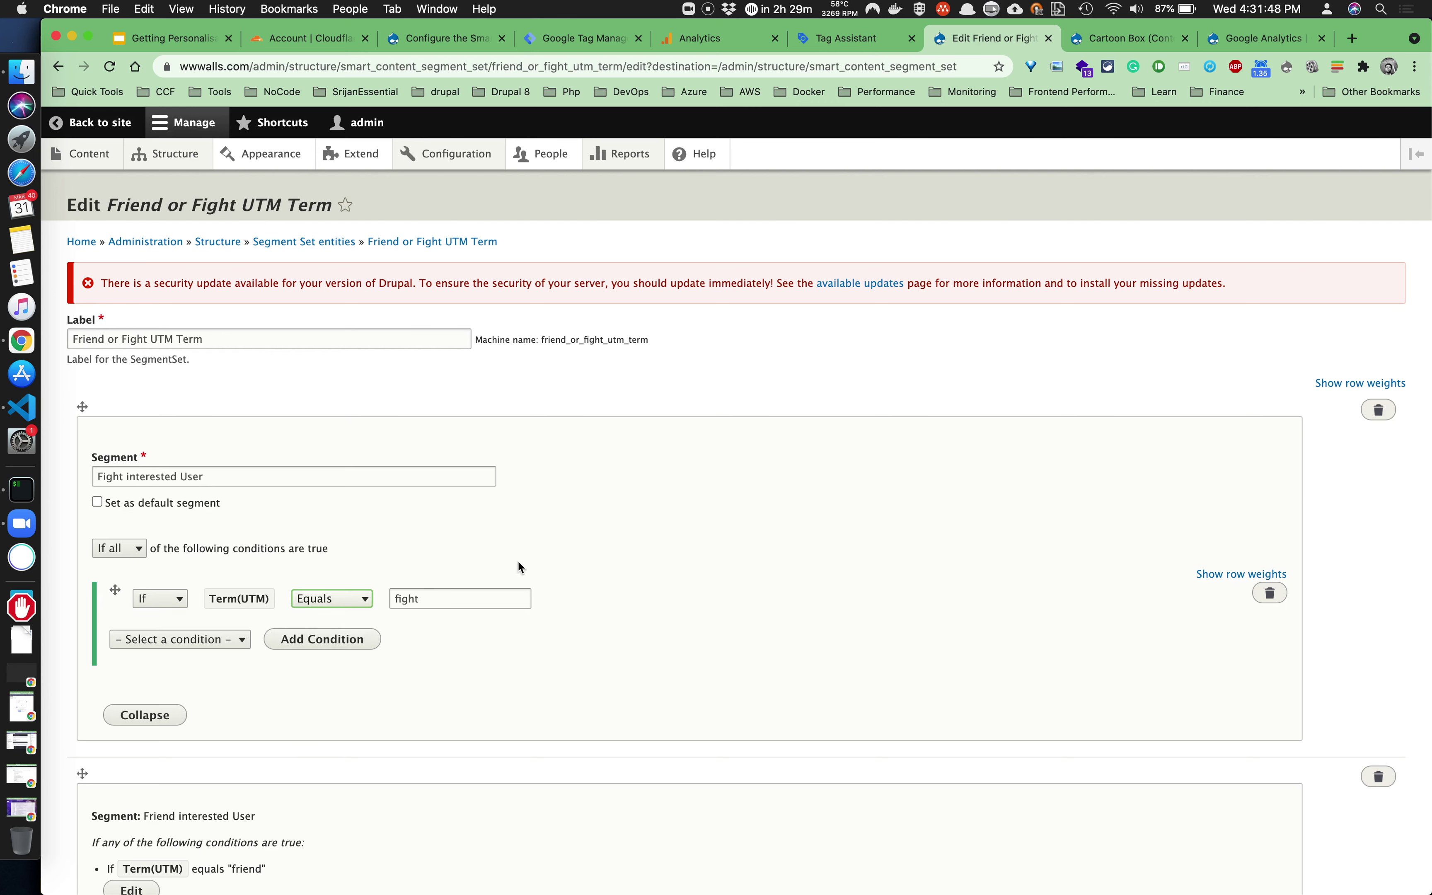
Collapse the Fight interested User segment, and expand Friend interested User to examine its Term(UTM) condition.
{"action": "left_click", "coordinate": [144, 715]}
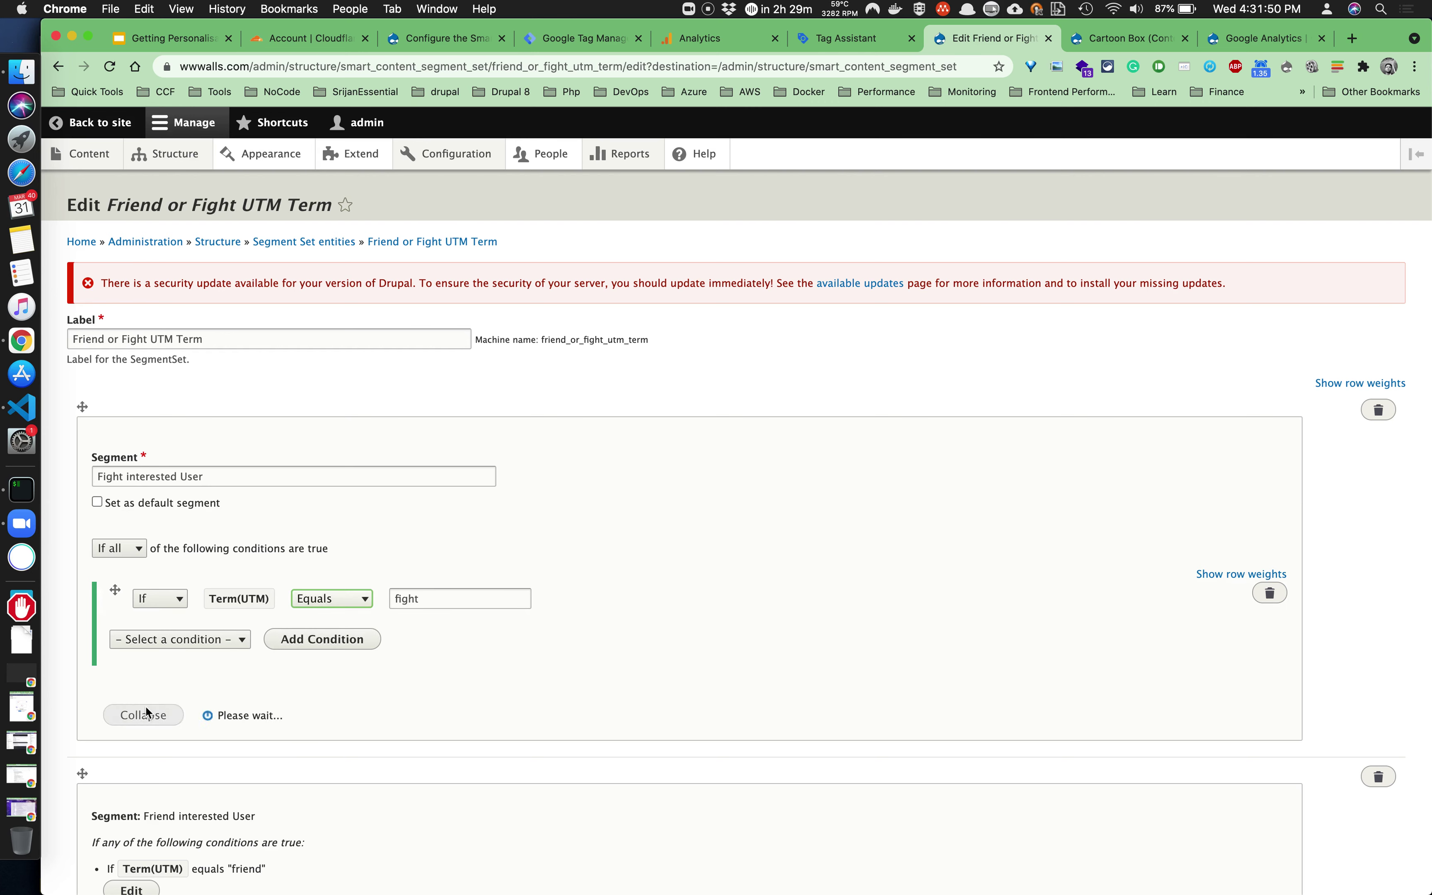
{"action": "left_click", "coordinate": [140, 694]}
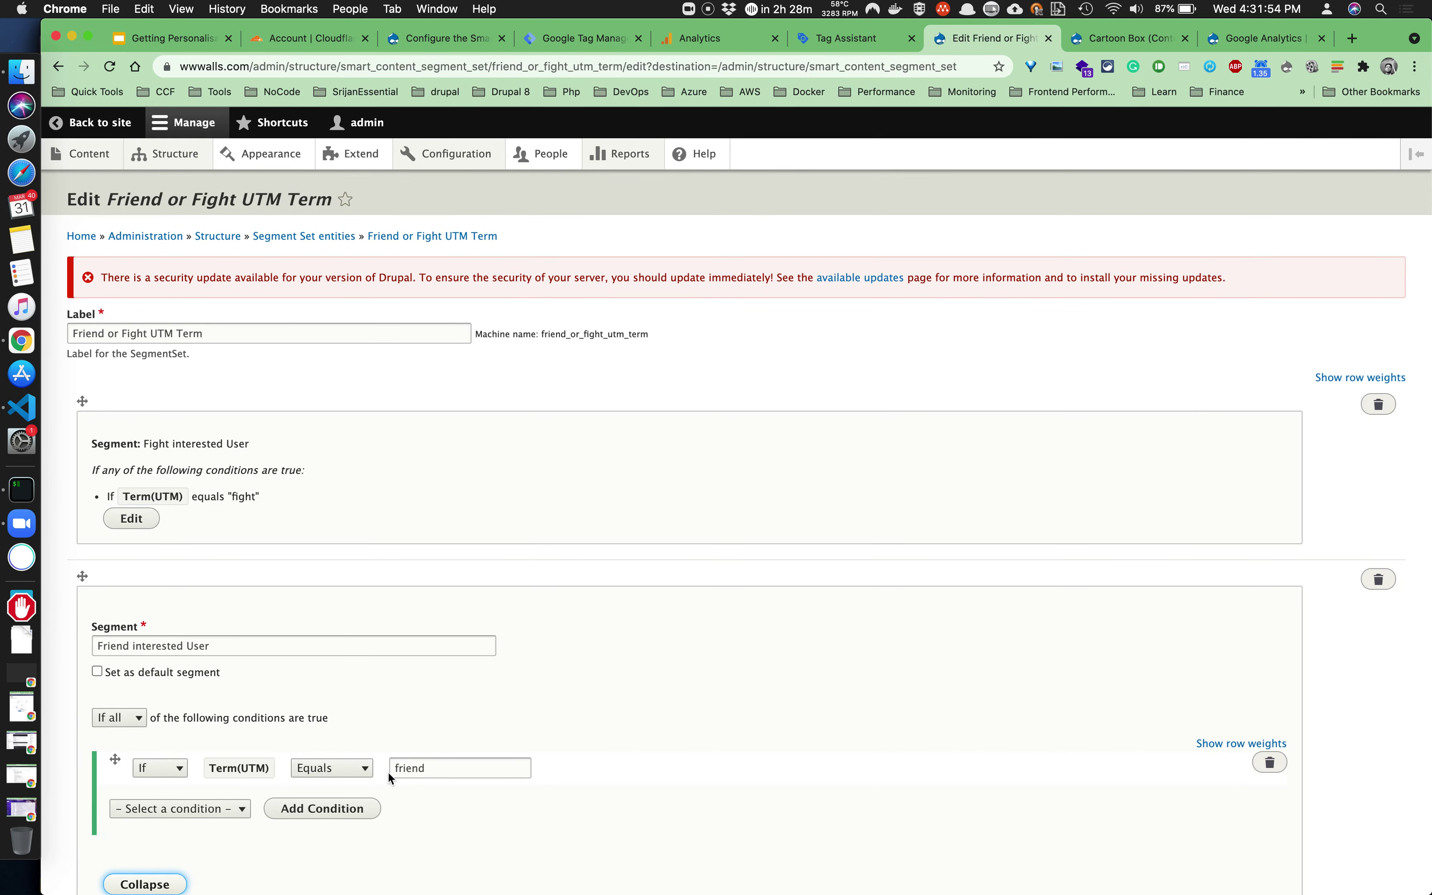
{"action": "scroll", "coordinate": [405, 812], "scroll_direction": "down", "scroll_amount": 2}
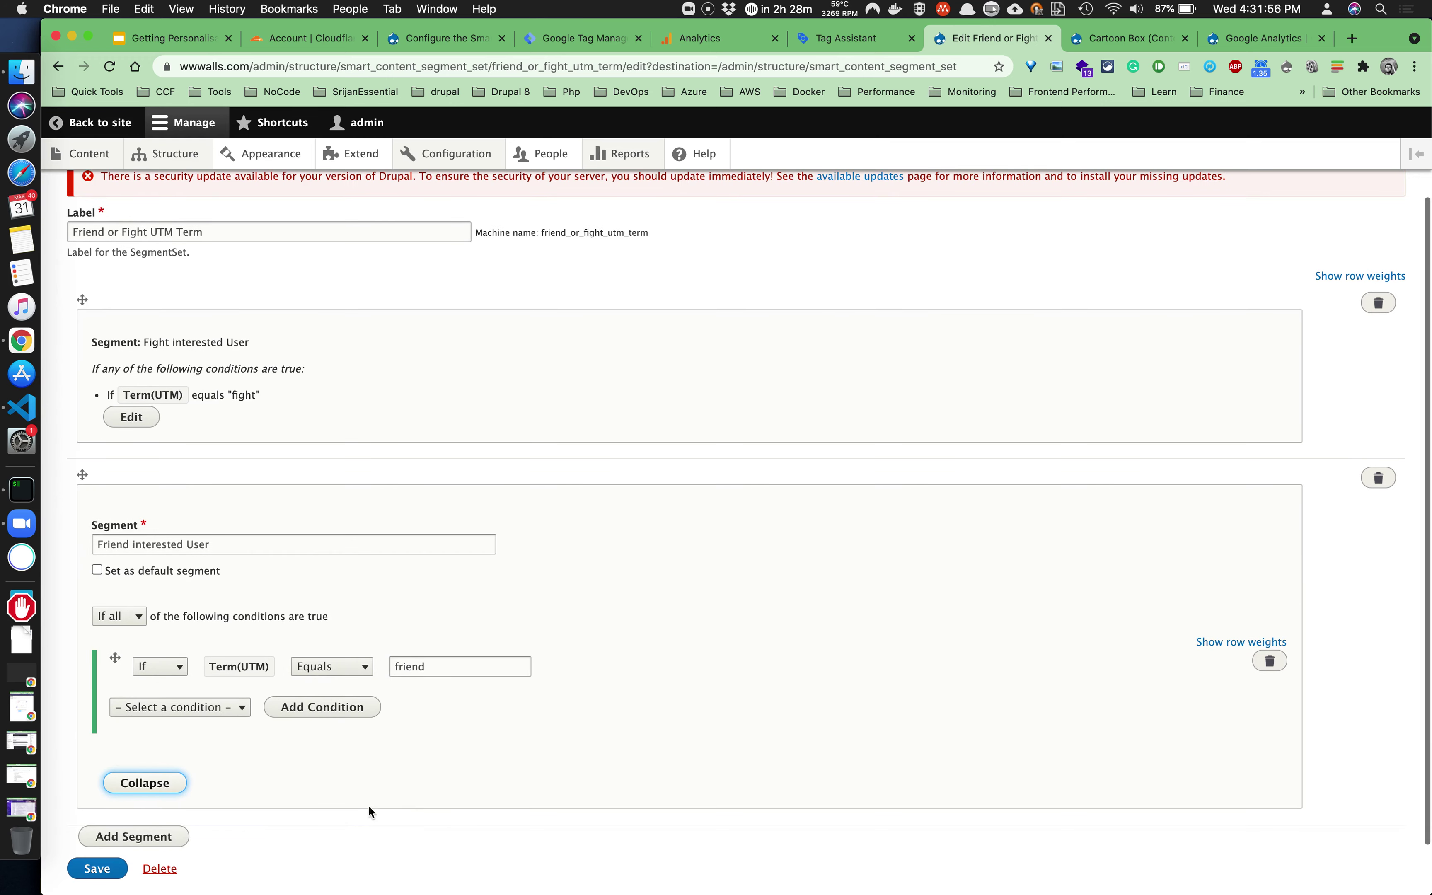
{"action": "scroll", "coordinate": [332, 720], "scroll_direction": "up", "scroll_amount": 2}
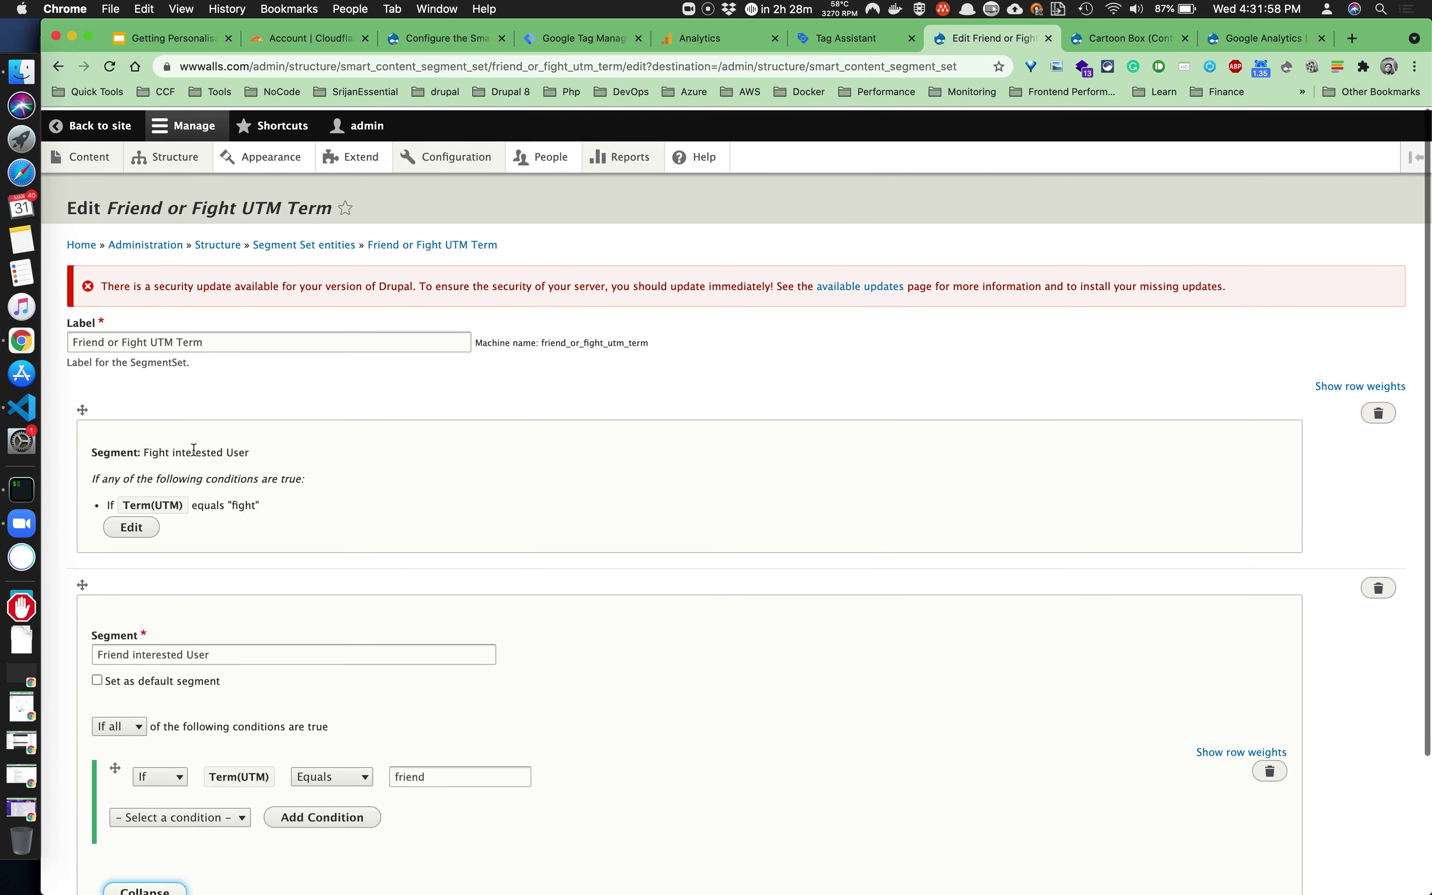
Go back to the segment set list and open the site's Block layout page.
{"action": "scroll", "coordinate": [290, 450], "scroll_direction": "left", "scroll_amount": 5}
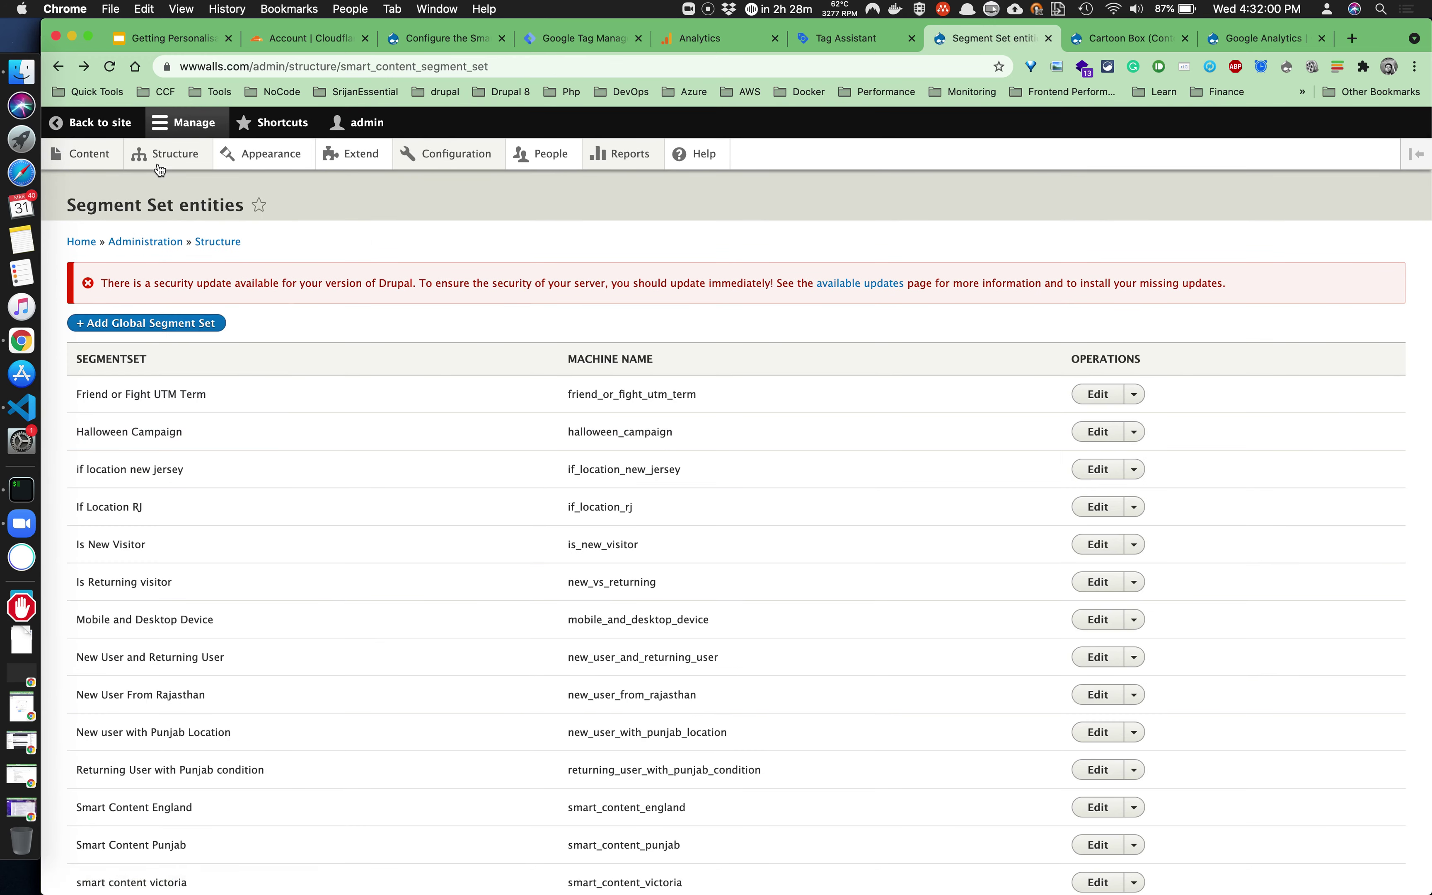
{"action": "mouse_move", "coordinate": [166, 153]}
{"action": "left_click", "coordinate": [156, 185]}
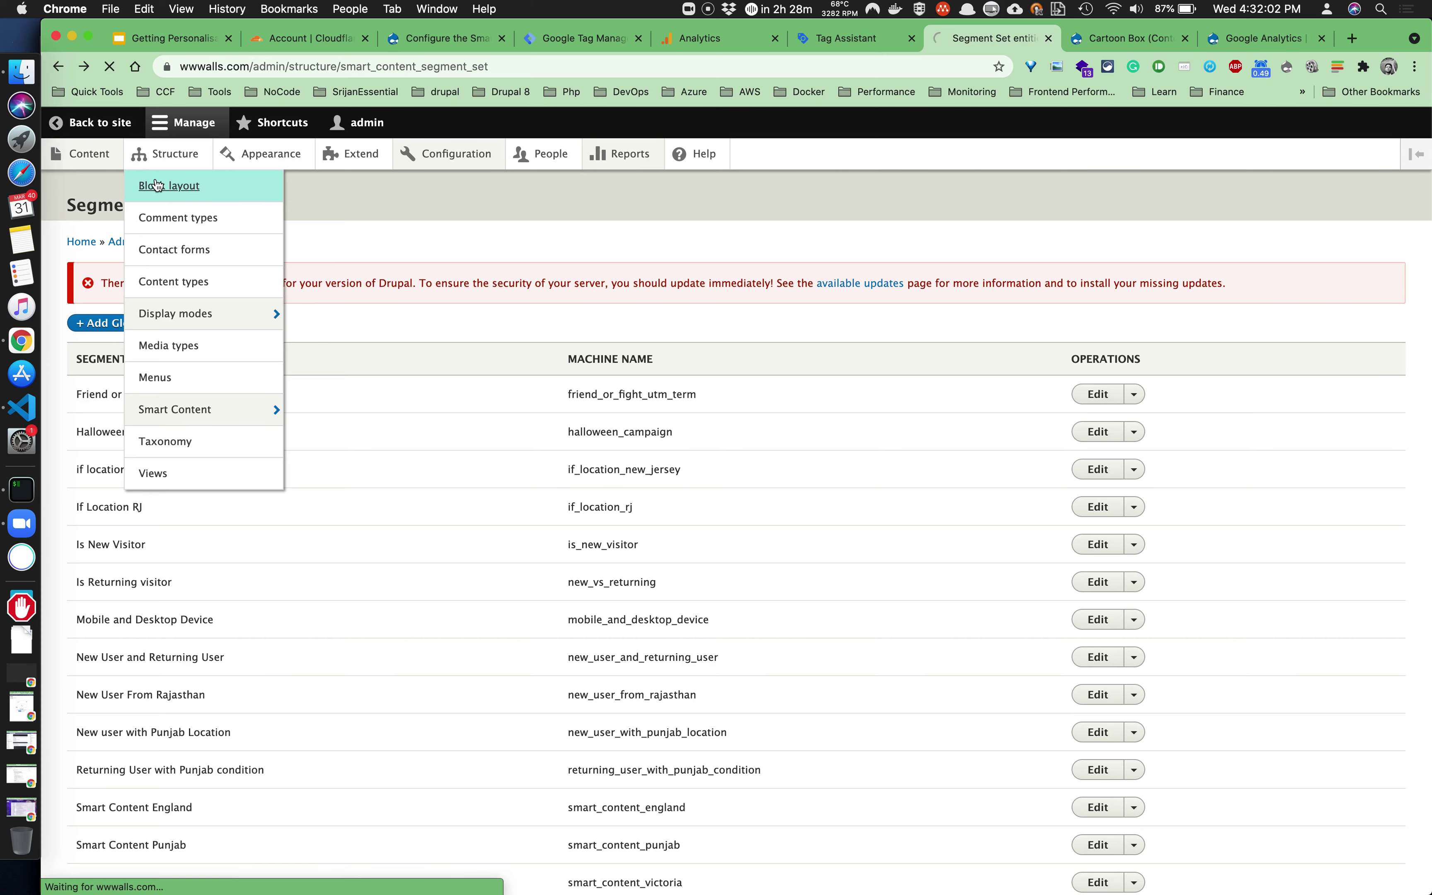
Find the Tom and Jerry Hero Decision Block in the Featured top region and open its configuration.
{"action": "scroll", "coordinate": [214, 610], "scroll_direction": "down", "scroll_amount": 8}
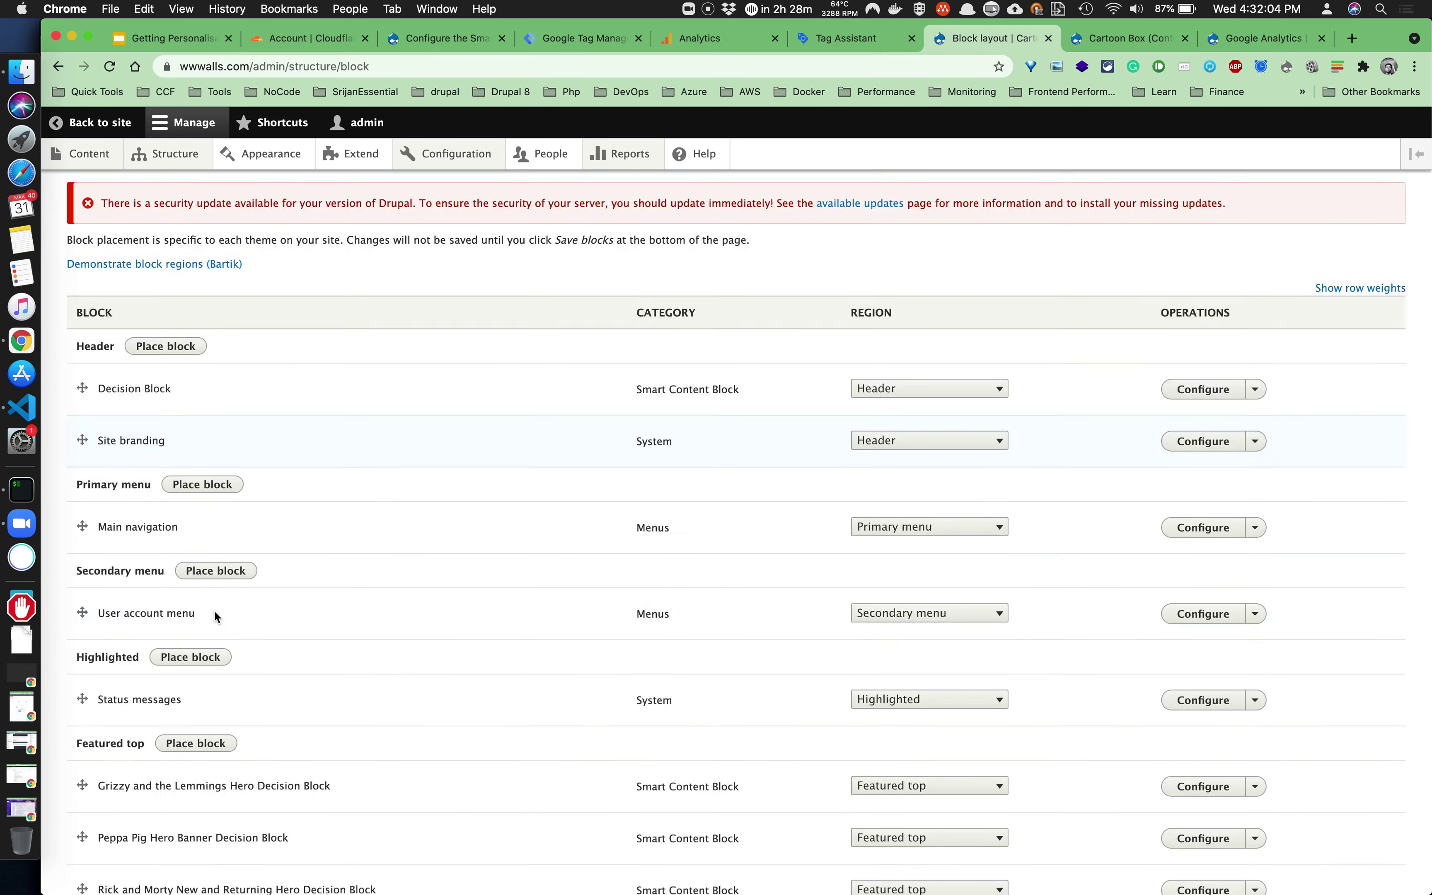
{"action": "scroll", "coordinate": [171, 581], "scroll_direction": "down", "scroll_amount": 2}
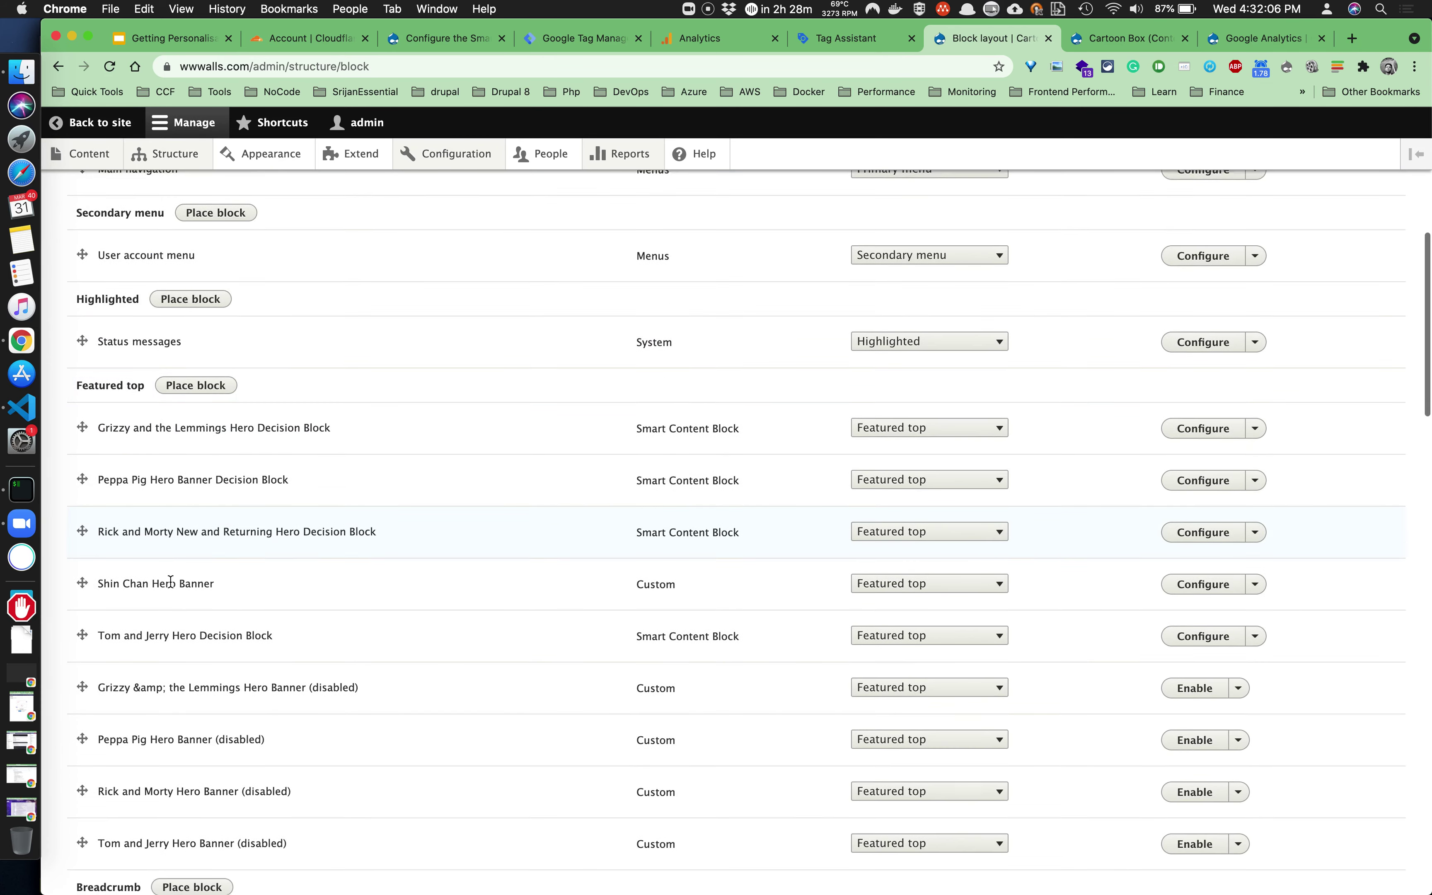
{"action": "left_click_drag", "start_coordinate": [111, 613], "coordinate": [290, 618]}
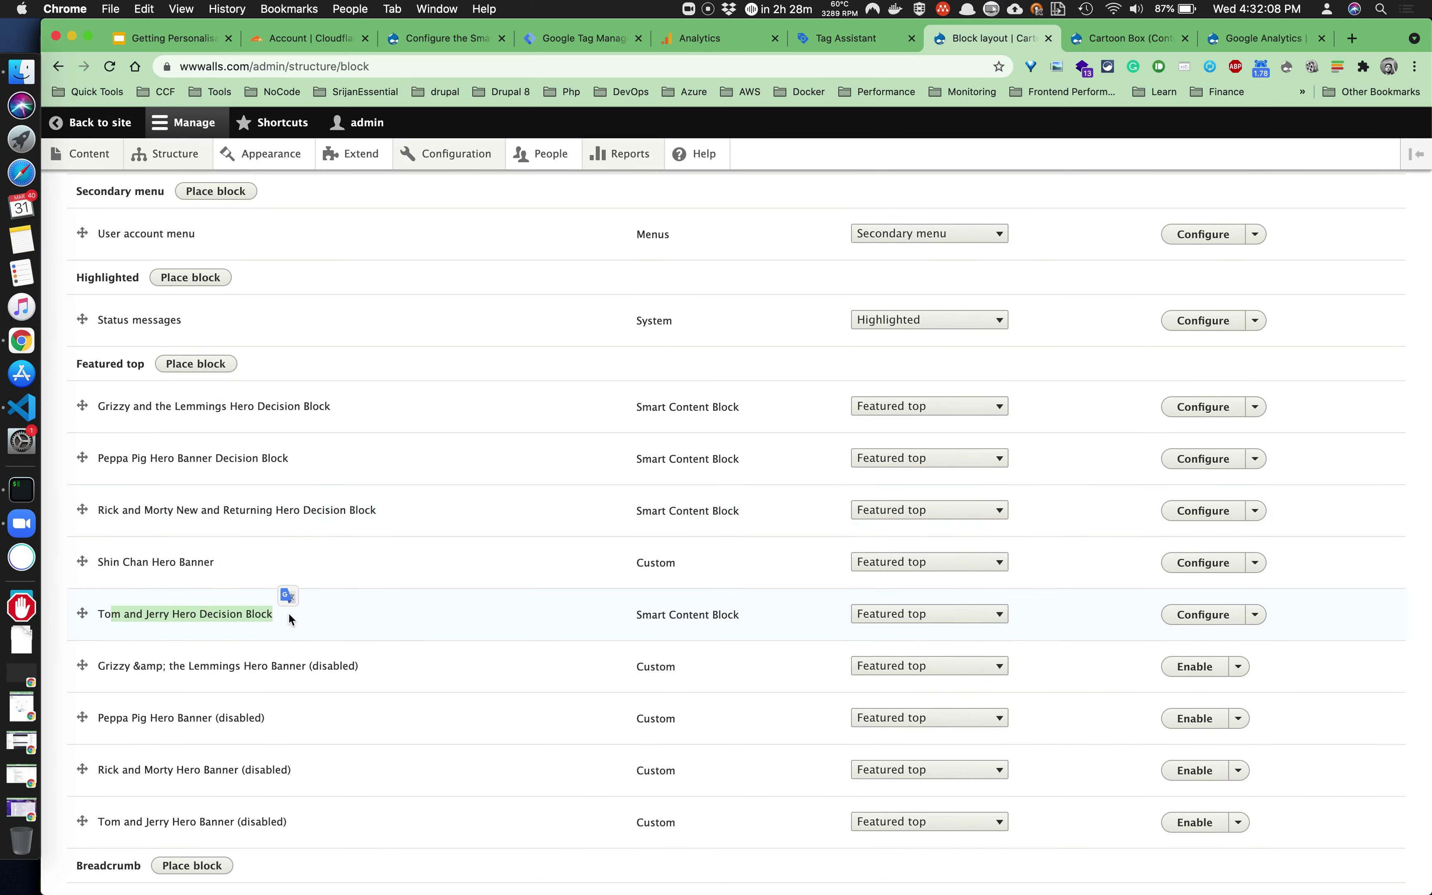
{"action": "left_click", "coordinate": [1203, 616]}
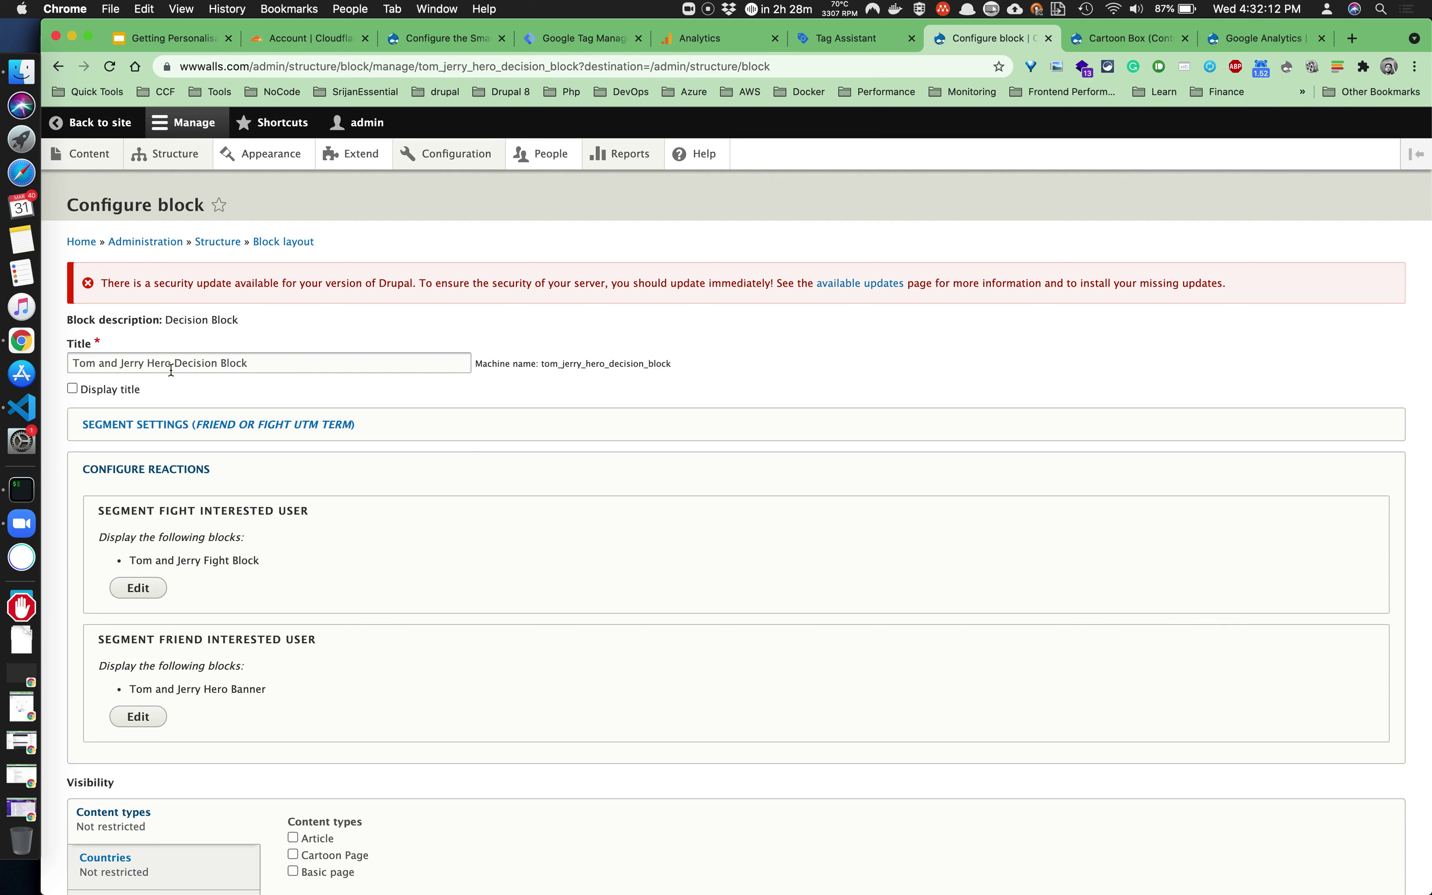
Expand the decision block's segment settings and open the Fight Interested User reaction for editing.
{"action": "left_click", "coordinate": [255, 362]}
{"action": "left_click", "coordinate": [206, 425]}
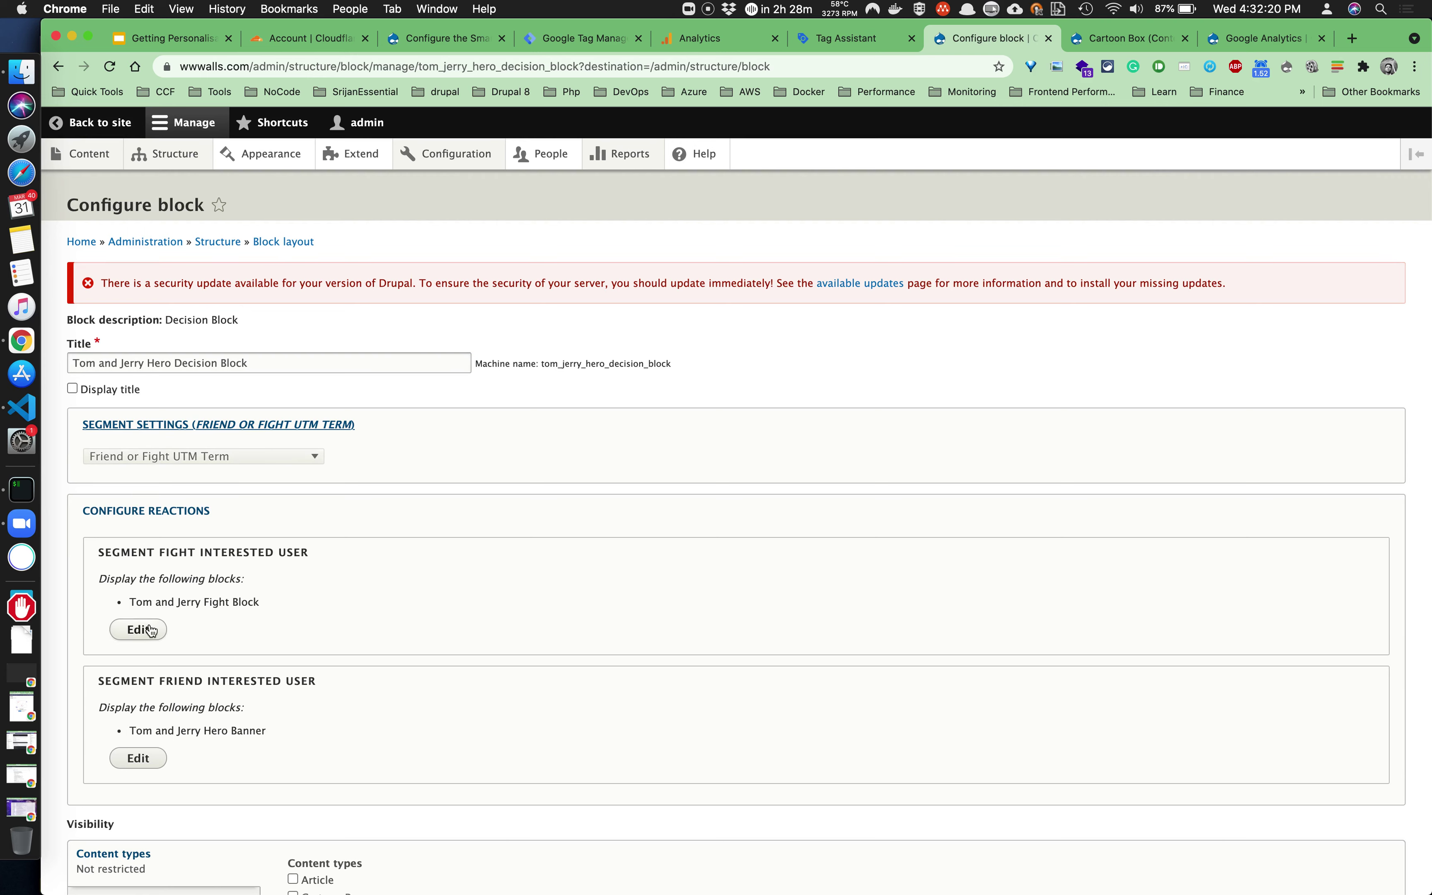
{"action": "left_click_drag", "start_coordinate": [182, 552], "coordinate": [317, 552]}
{"action": "left_click_drag", "start_coordinate": [182, 683], "coordinate": [323, 681]}
{"action": "left_click", "coordinate": [313, 562]}
{"action": "left_click", "coordinate": [150, 631]}
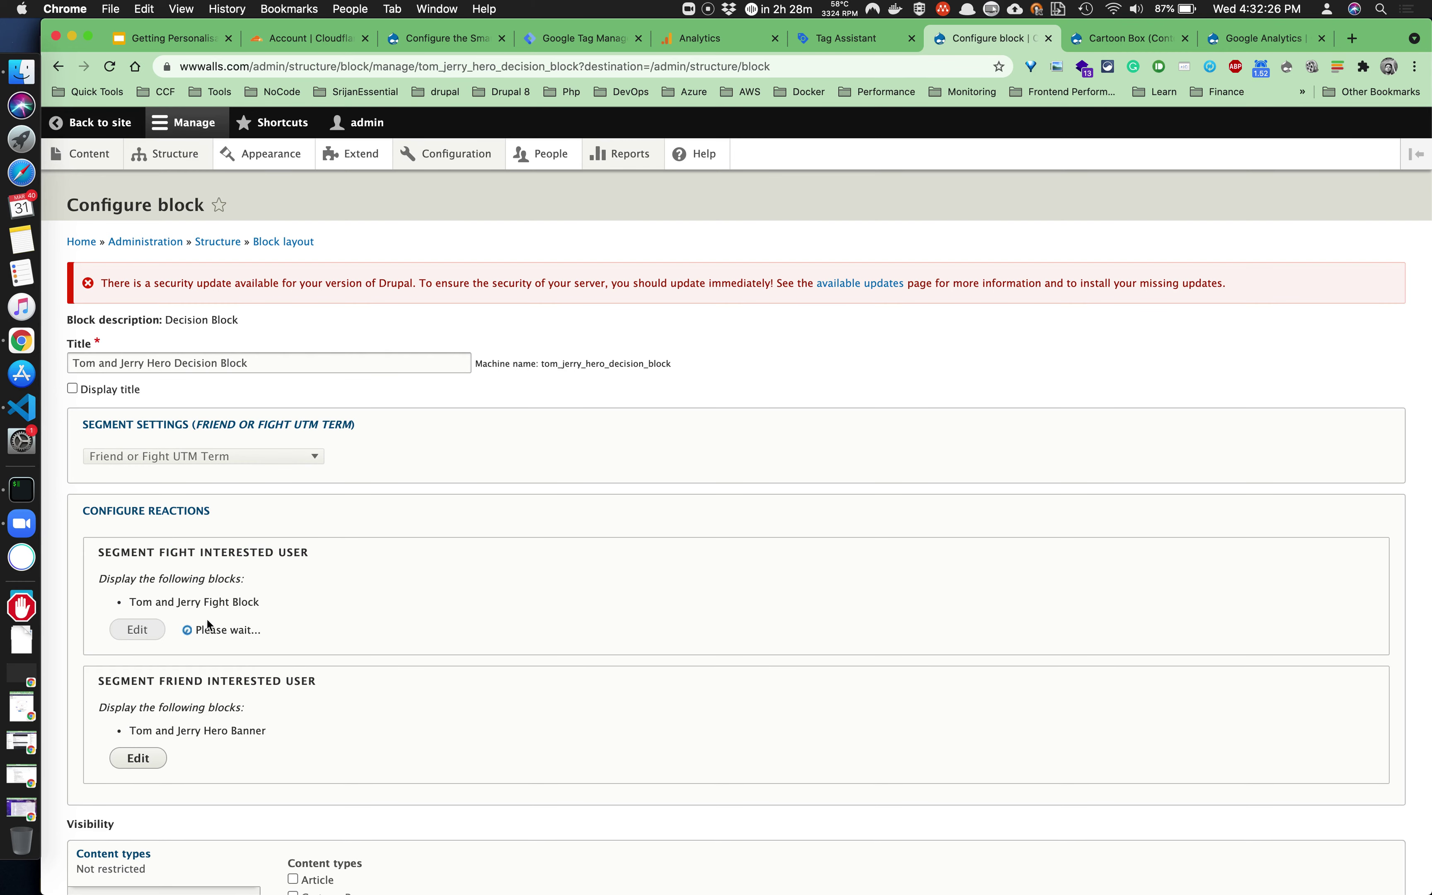
Compare the blocks assigned to the Fight Interested User and Friend Interested User segments.
{"action": "scroll", "coordinate": [324, 616], "scroll_direction": "down", "scroll_amount": 4}
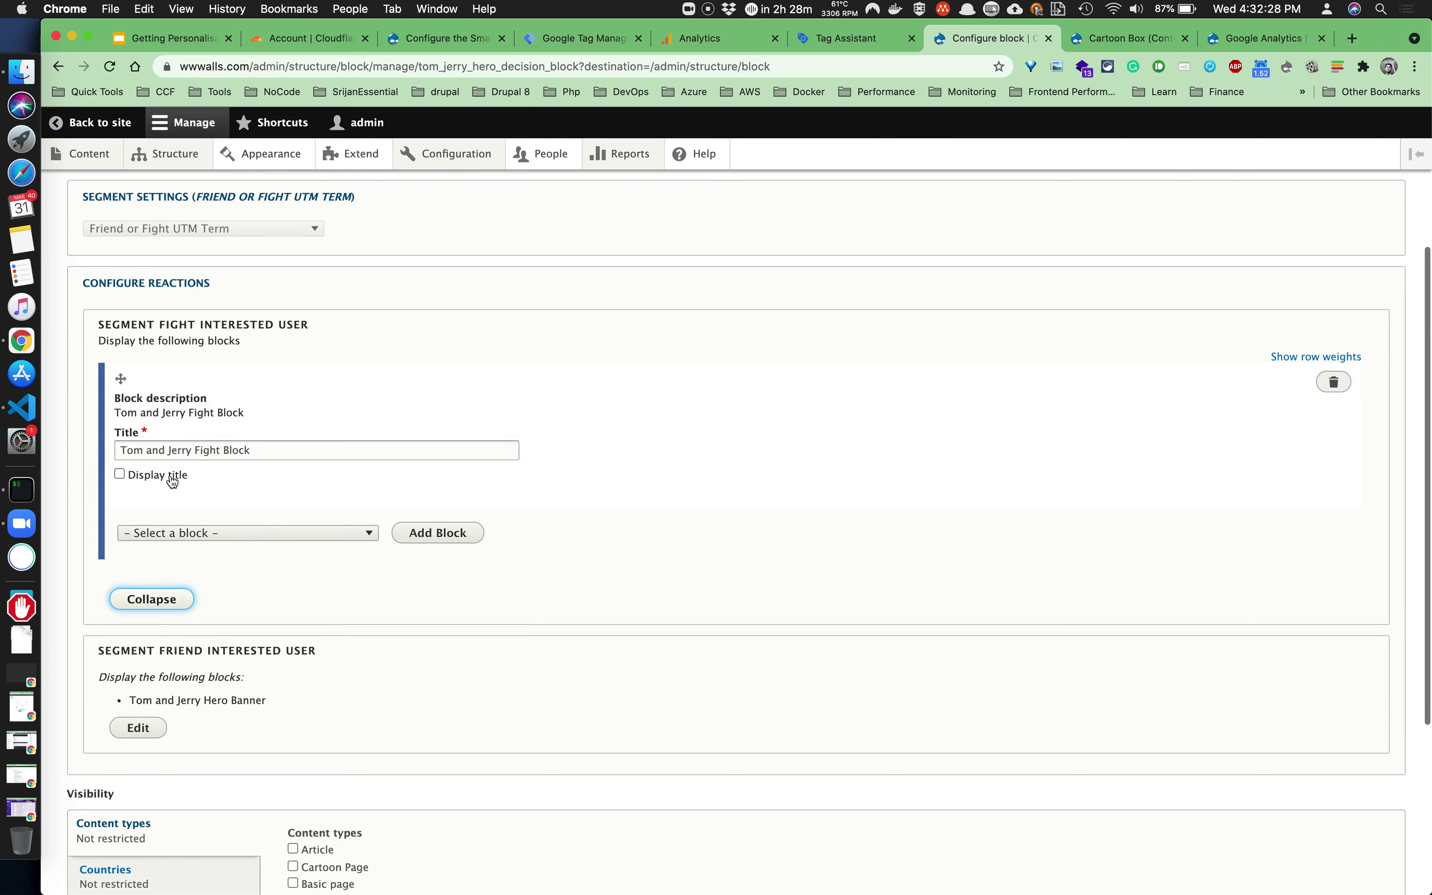
{"action": "left_click_drag", "start_coordinate": [120, 410], "coordinate": [252, 409]}
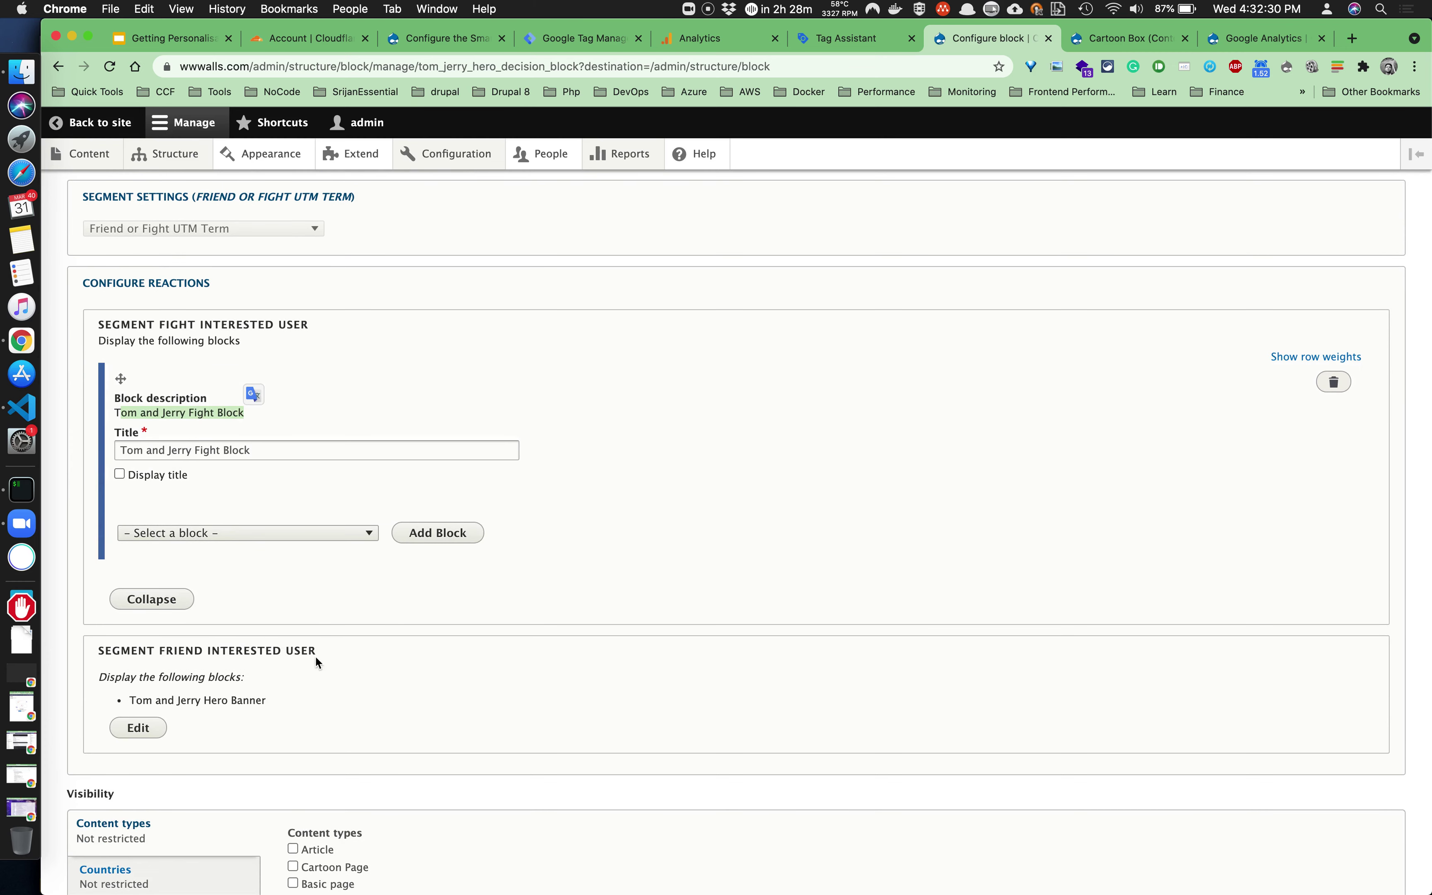
{"action": "left_click_drag", "start_coordinate": [131, 701], "coordinate": [292, 702]}
{"action": "left_click", "coordinate": [373, 692]}
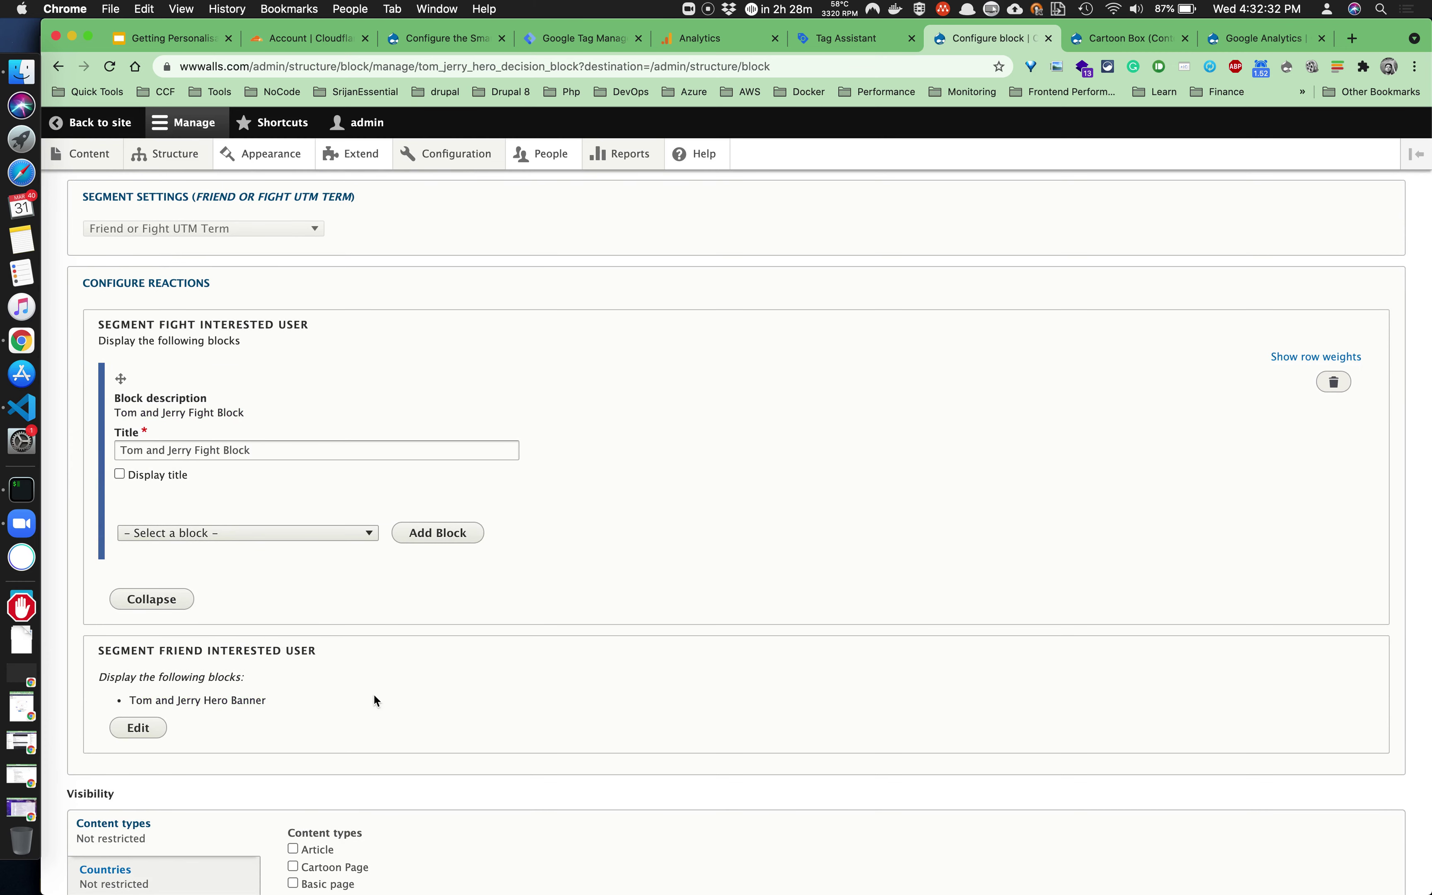
{"action": "scroll", "coordinate": [646, 563], "scroll_direction": "up", "scroll_amount": 1}
{"action": "scroll", "coordinate": [646, 569], "scroll_direction": "up", "scroll_amount": 5}
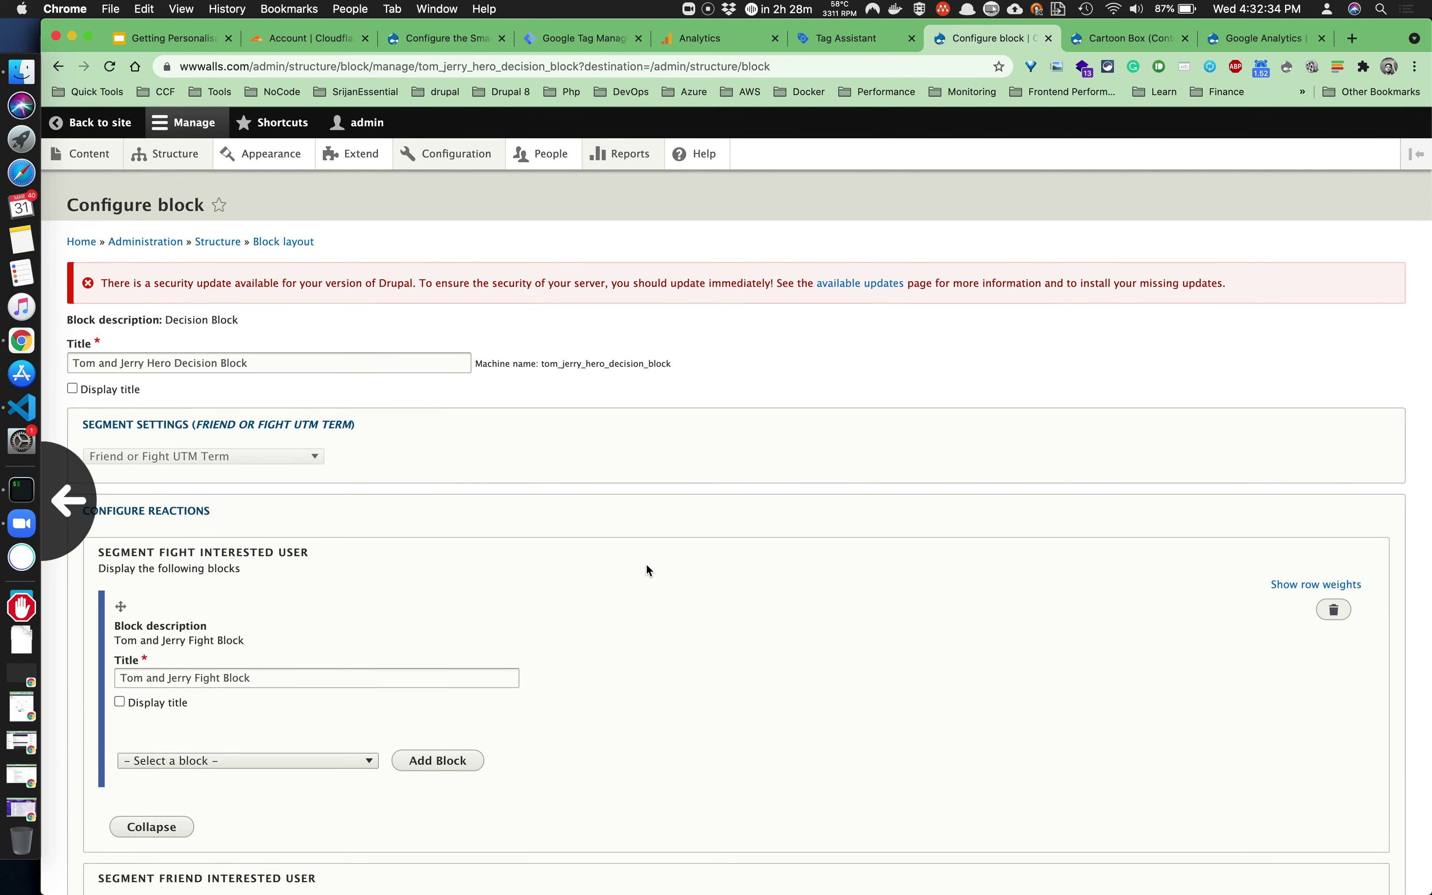
Check which blocks can be added to the Fight Interested User reaction, leaving the selection empty.
{"action": "scroll", "coordinate": [585, 574], "scroll_direction": "down", "scroll_amount": 5}
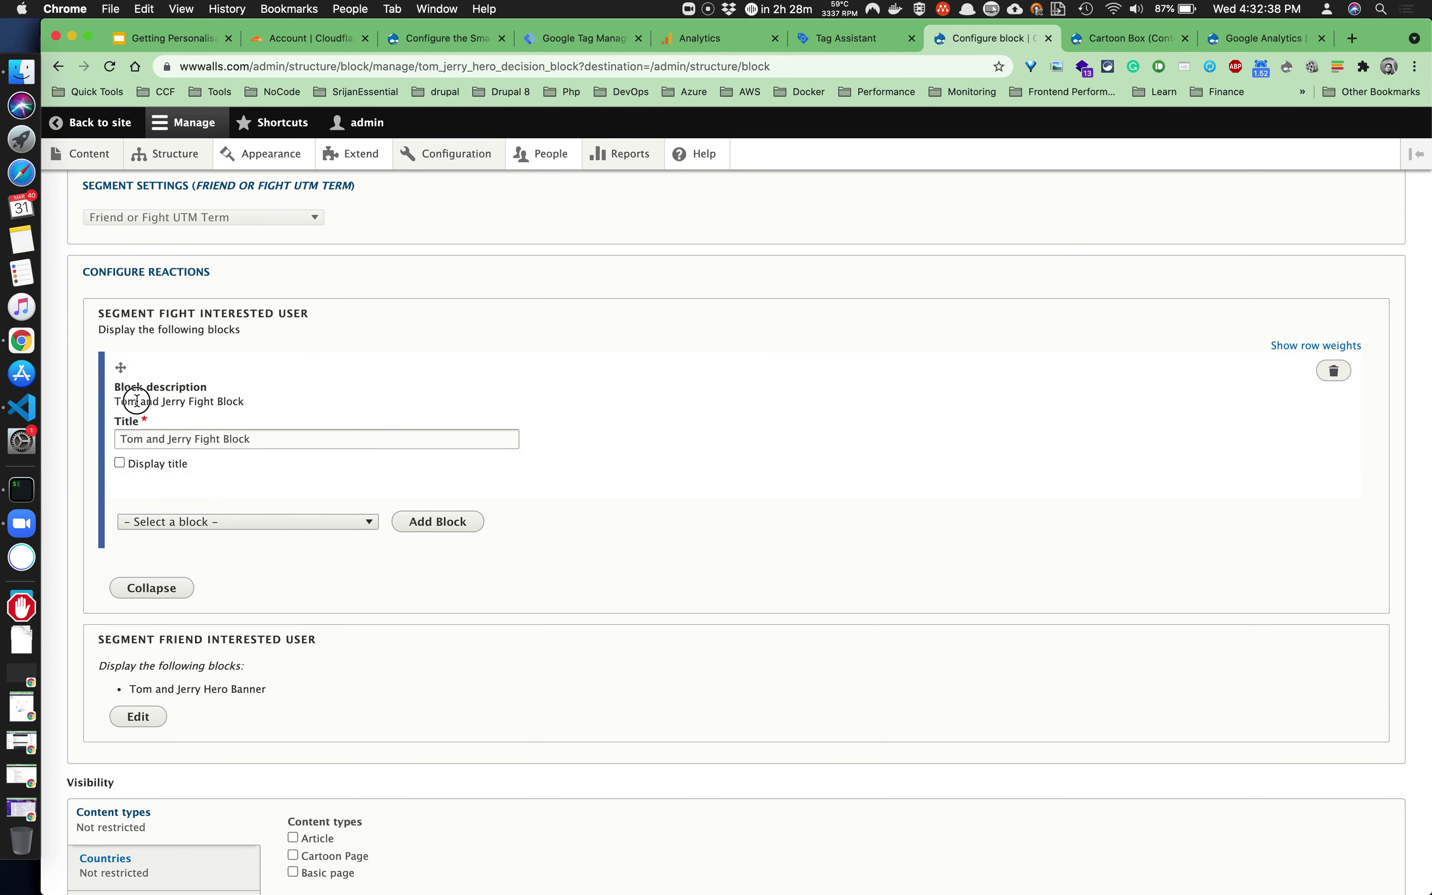
{"action": "left_click_drag", "start_coordinate": [137, 401], "coordinate": [274, 406]}
{"action": "left_click", "coordinate": [256, 480]}
{"action": "left_click", "coordinate": [216, 522]}
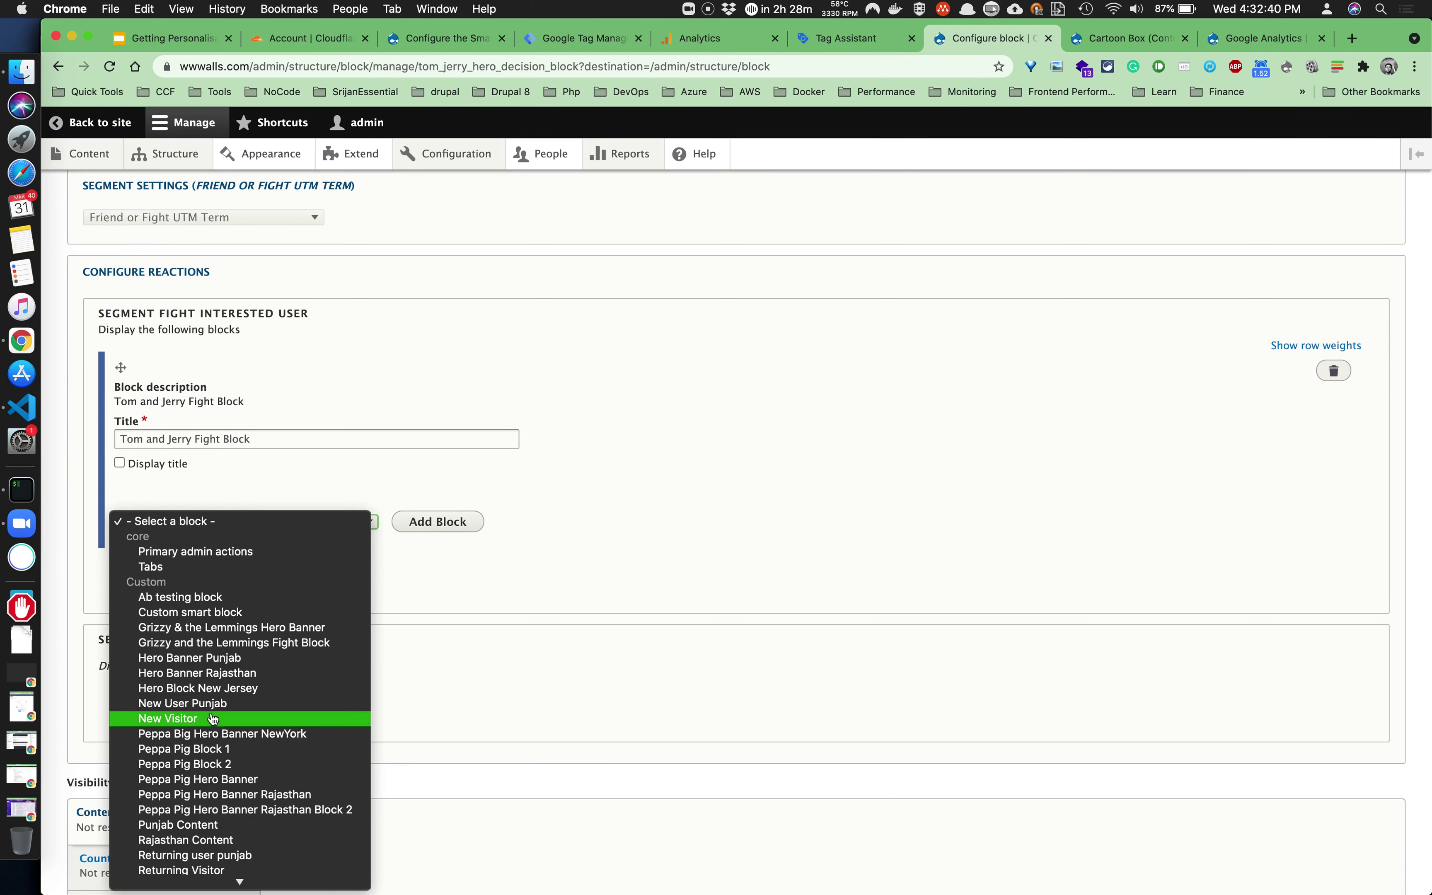
{"action": "left_click", "coordinate": [539, 605]}
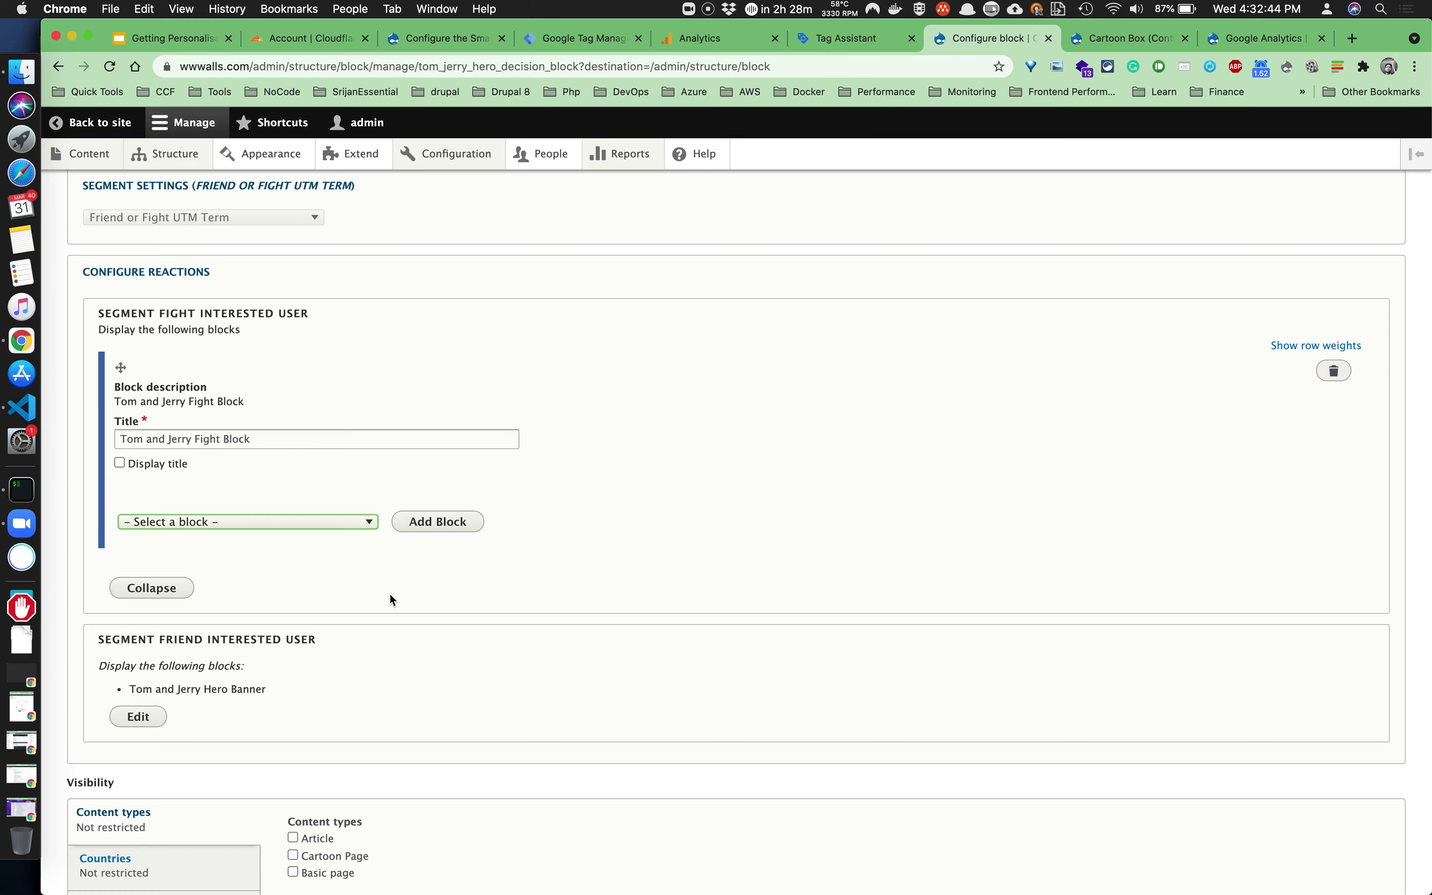
Examine the page paths in the decision block's visibility settings.
{"action": "scroll", "coordinate": [389, 592], "scroll_direction": "up", "scroll_amount": 2}
{"action": "scroll", "coordinate": [359, 601], "scroll_direction": "left", "scroll_amount": 3}
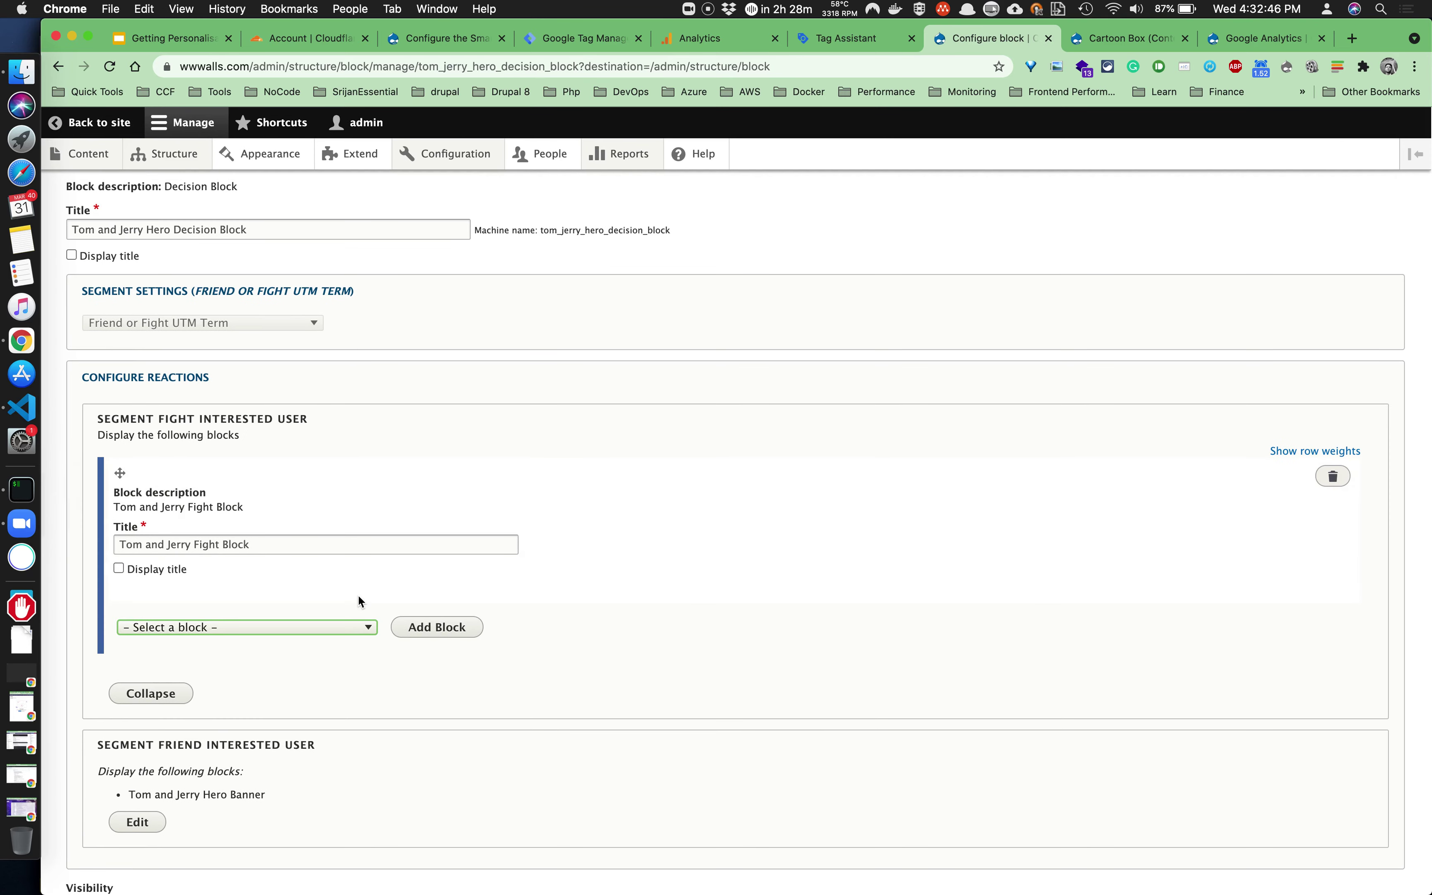
{"action": "scroll", "coordinate": [359, 598], "scroll_direction": "down", "scroll_amount": 6}
{"action": "left_click", "coordinate": [169, 654]}
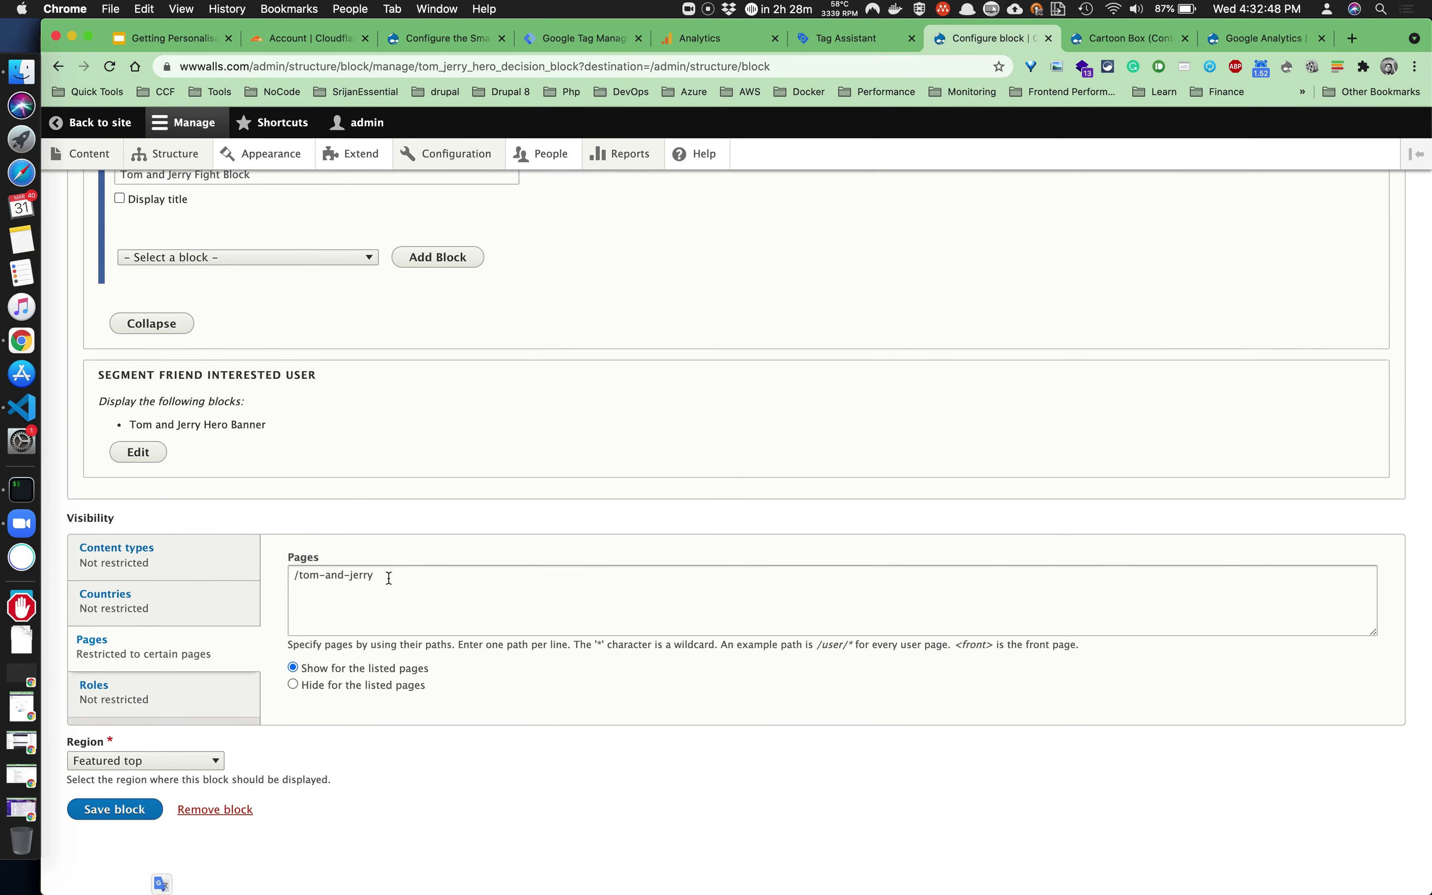
{"action": "left_click_drag", "start_coordinate": [386, 577], "coordinate": [283, 580]}
{"action": "left_click", "coordinate": [439, 539]}
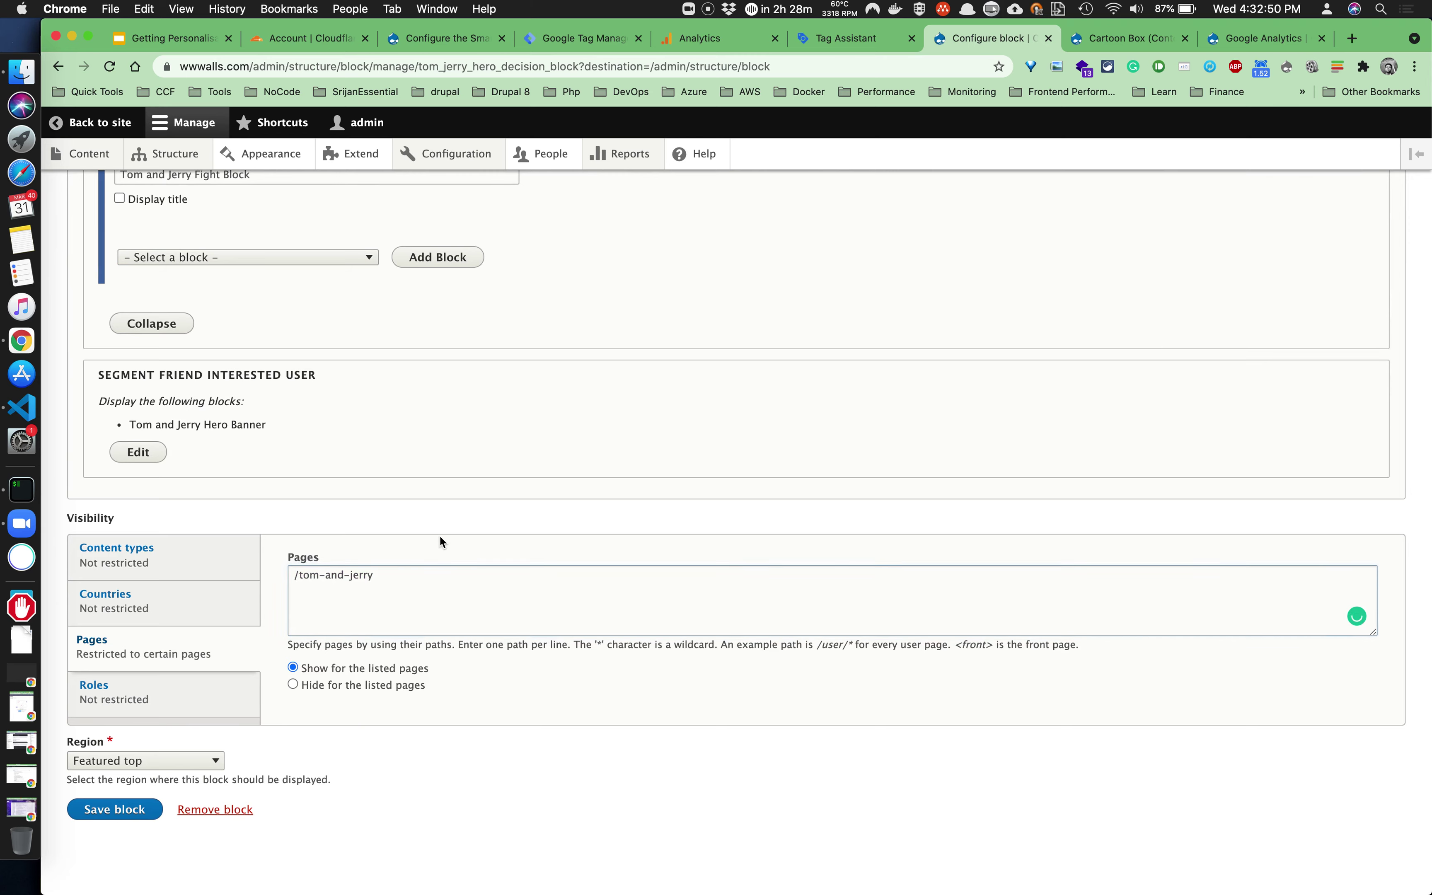
Open wwwalls.com in a new incognito window and go to the Tom and Jerry page.
{"action": "key", "text": "super+shift+n"}
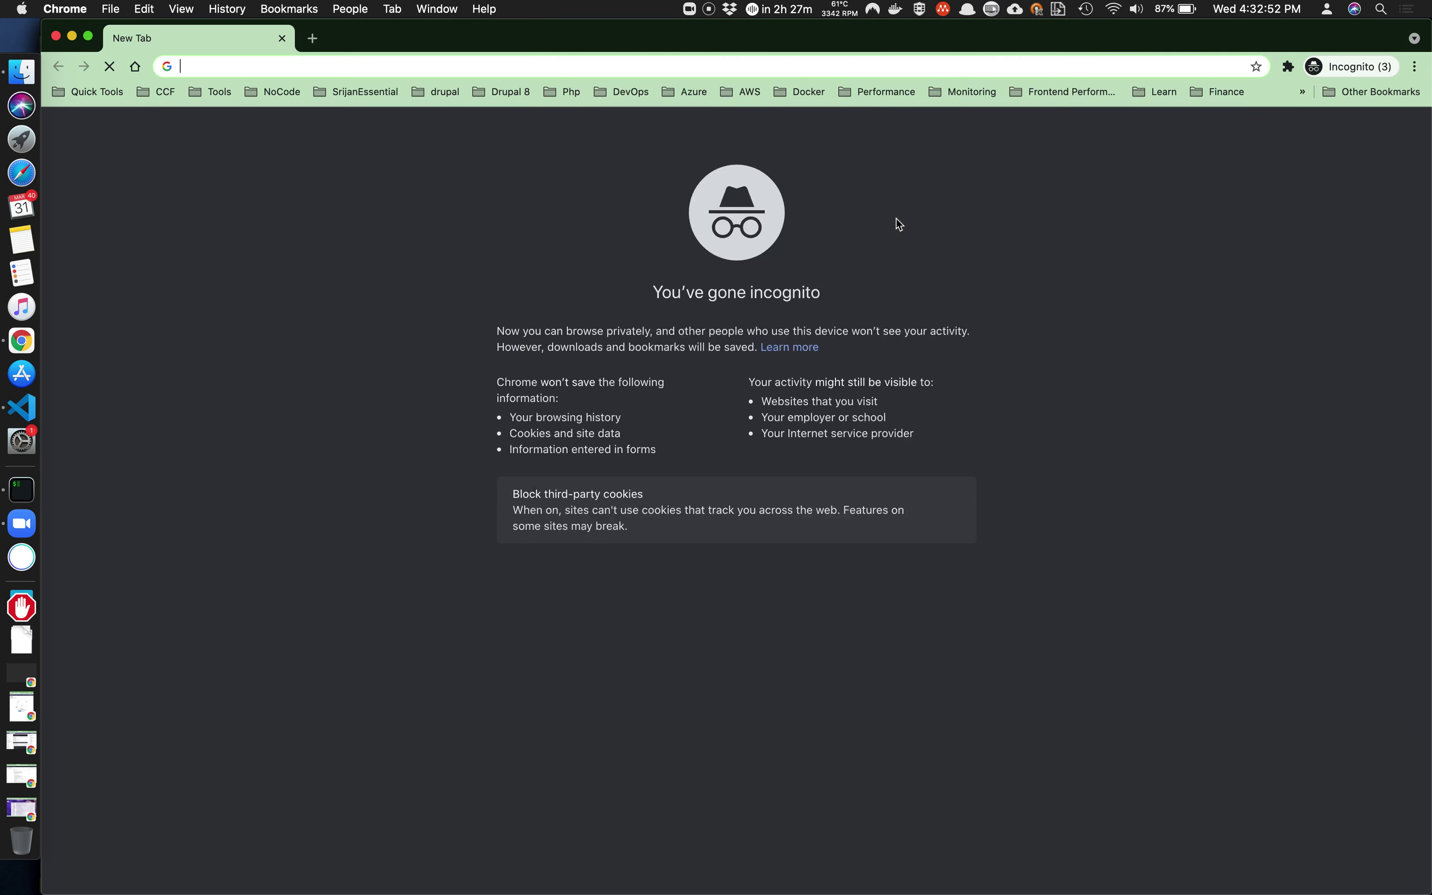
{"action": "type", "text": "wwwalls.com"}
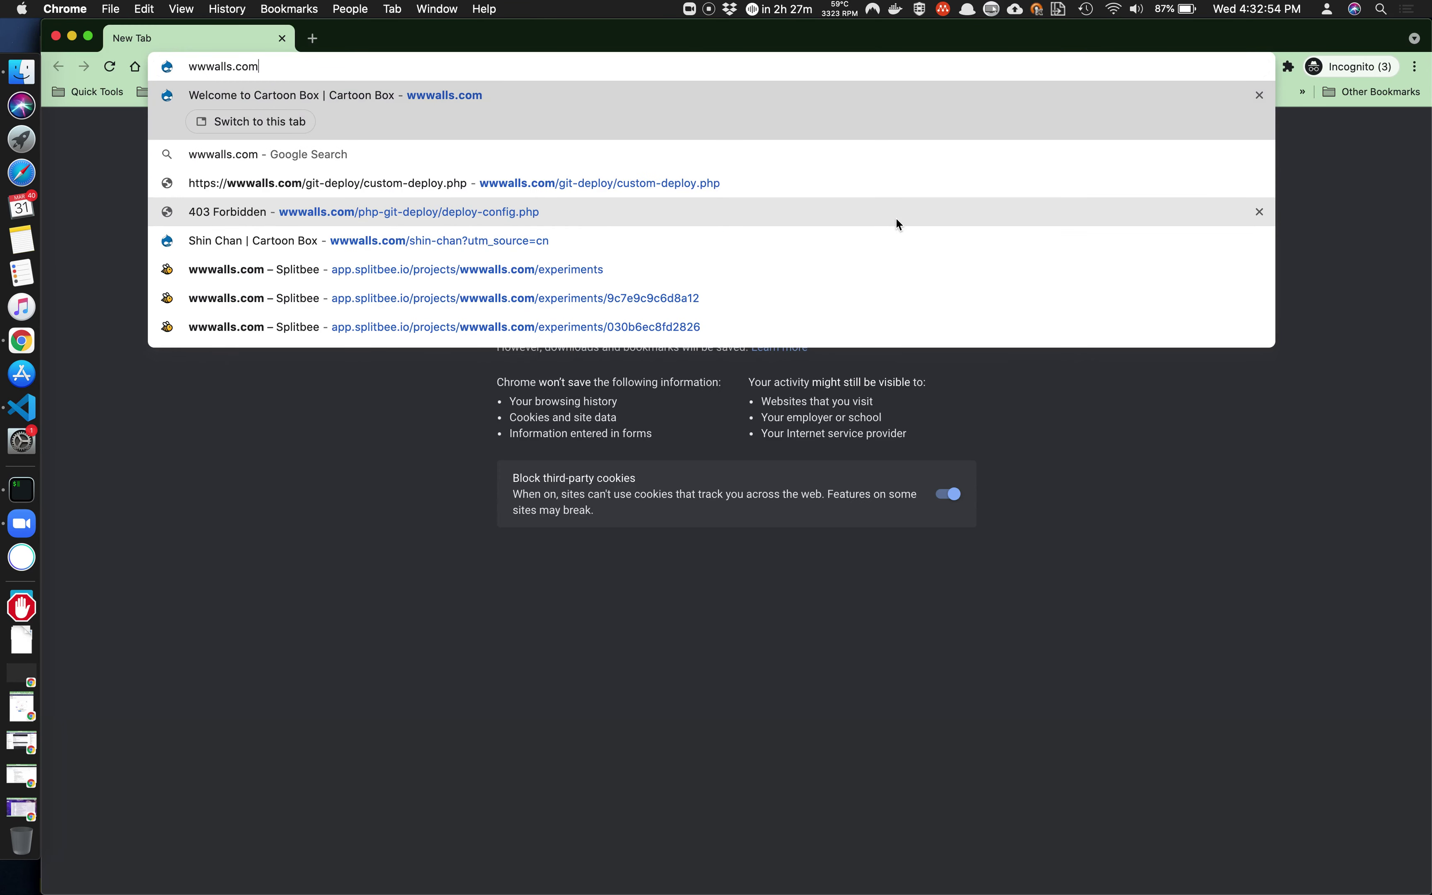
{"action": "left_click", "coordinate": [464, 98]}
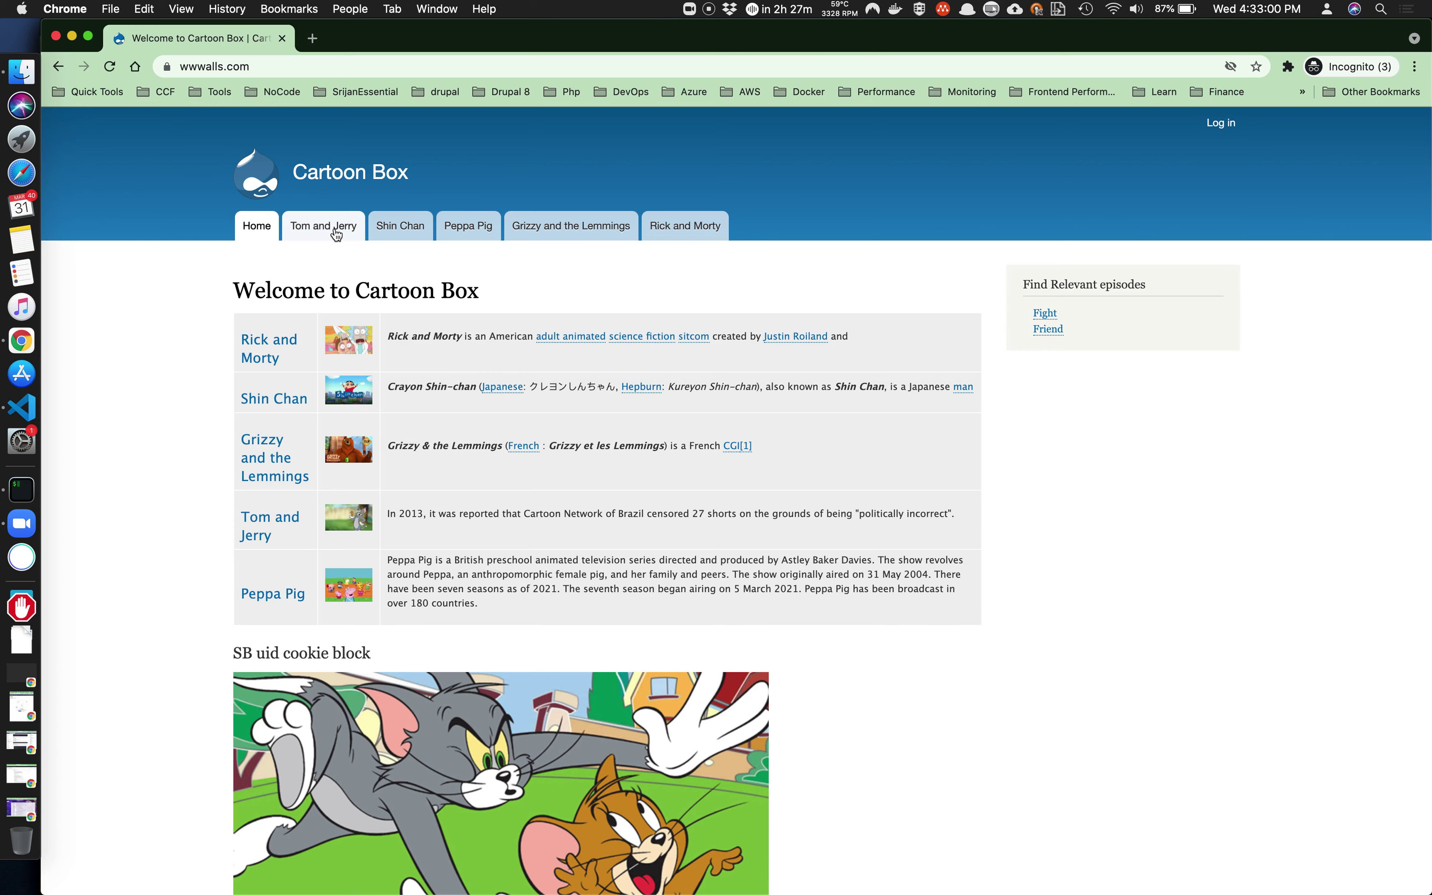
{"action": "left_click", "coordinate": [336, 234]}
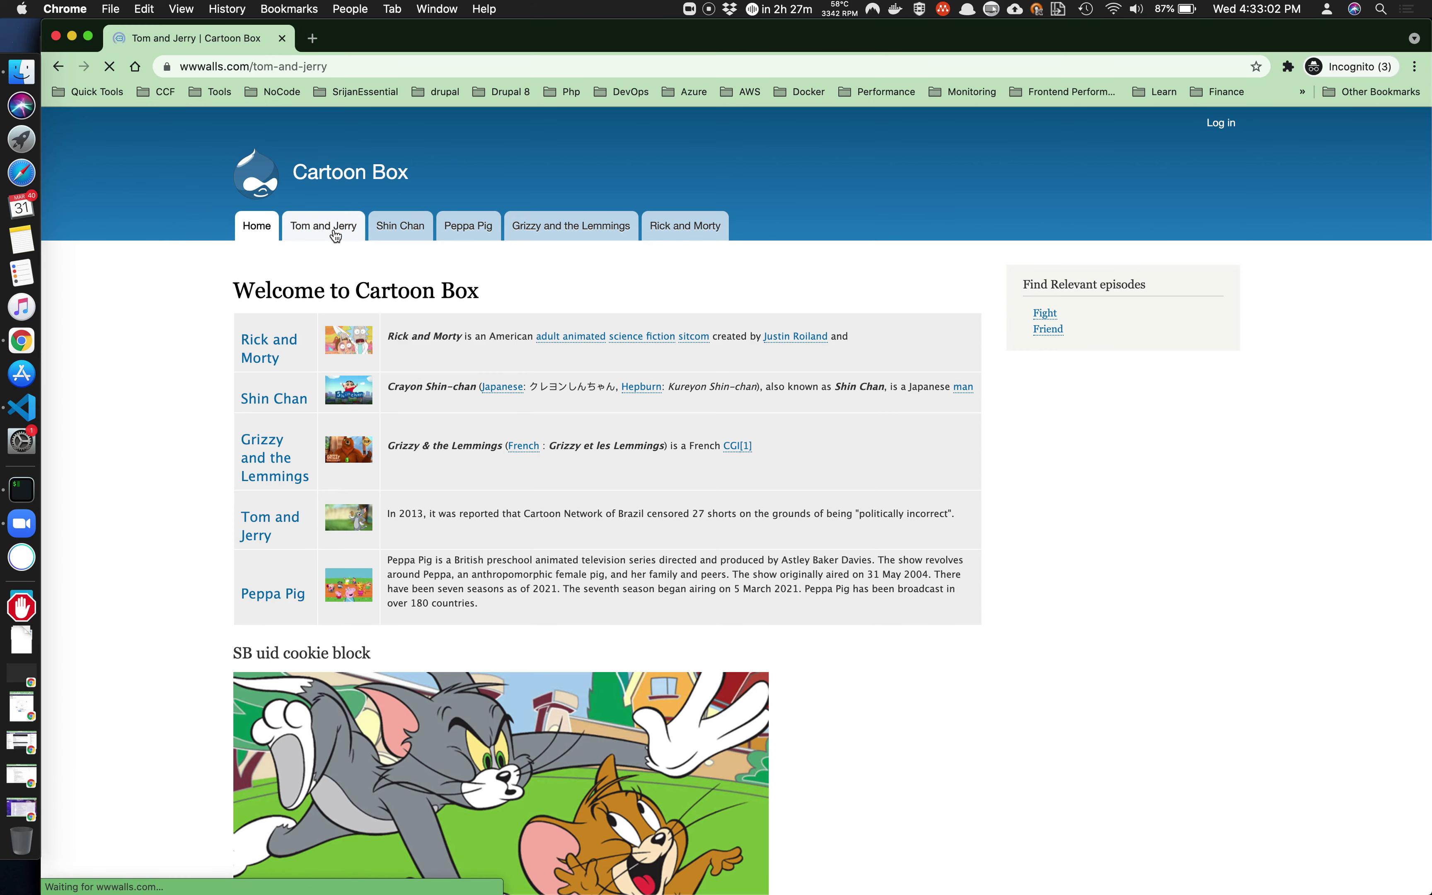
Look over the default Tom and Jerry hero banner, and follow the Fight link under Find Relevant episodes.
{"action": "scroll", "coordinate": [955, 649], "scroll_direction": "down", "scroll_amount": 5}
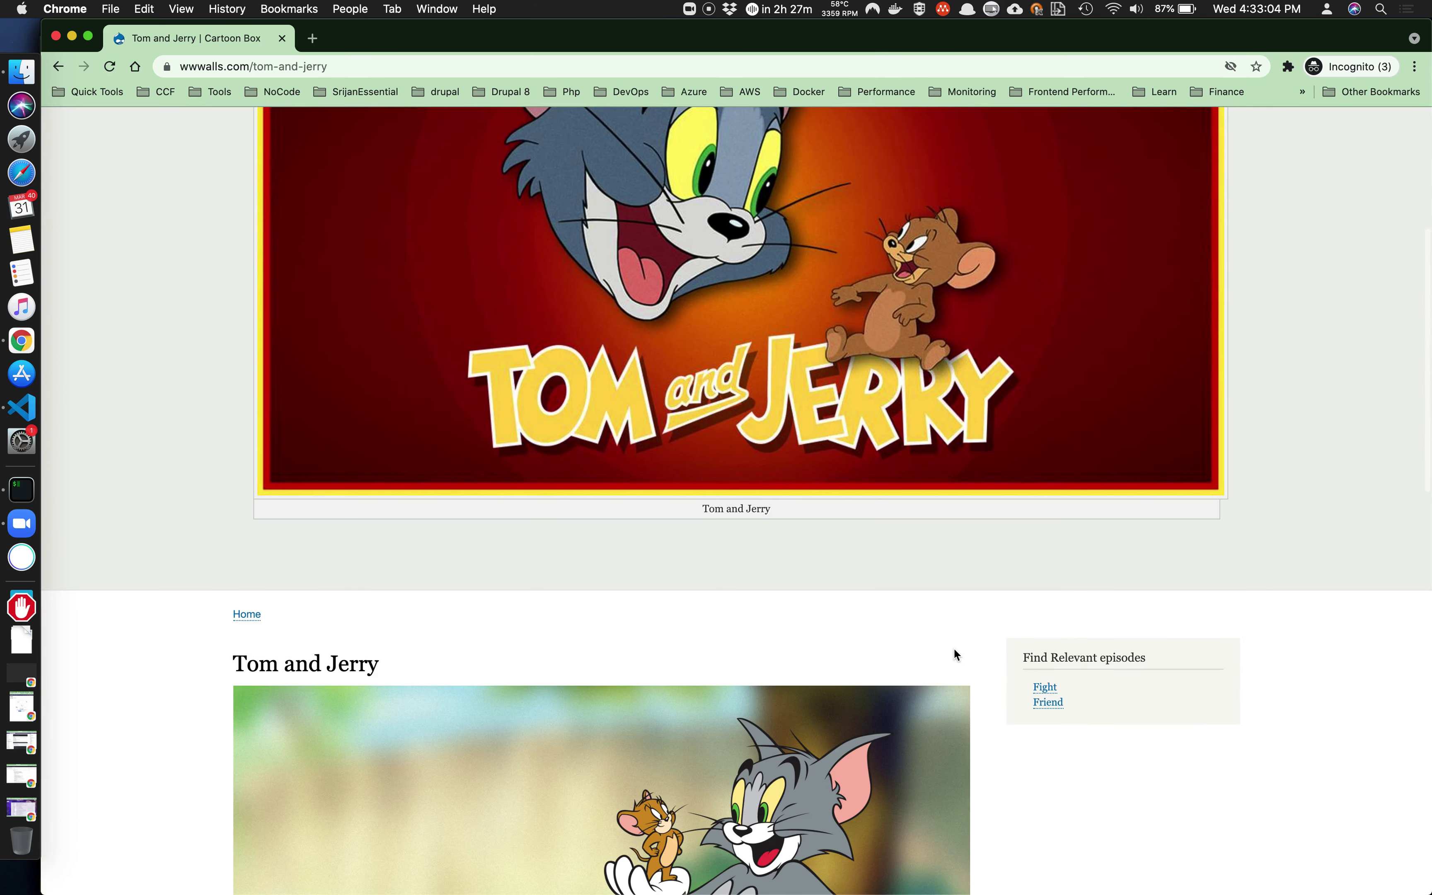
{"action": "scroll", "coordinate": [760, 415], "scroll_direction": "up", "scroll_amount": 2}
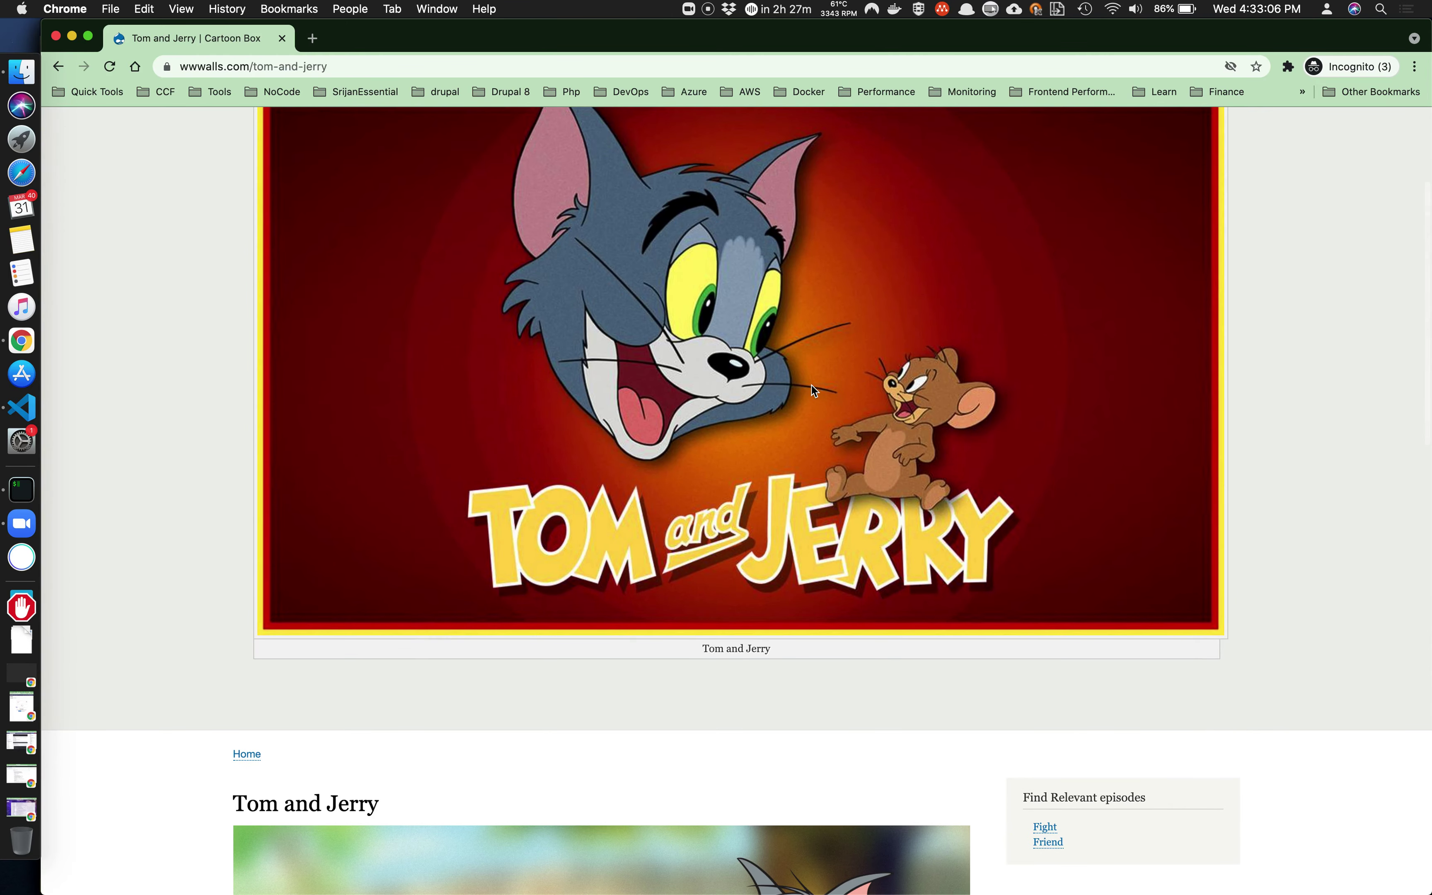
{"action": "scroll", "coordinate": [811, 385], "scroll_direction": "up", "scroll_amount": 2}
{"action": "scroll", "coordinate": [903, 506], "scroll_direction": "down", "scroll_amount": 5}
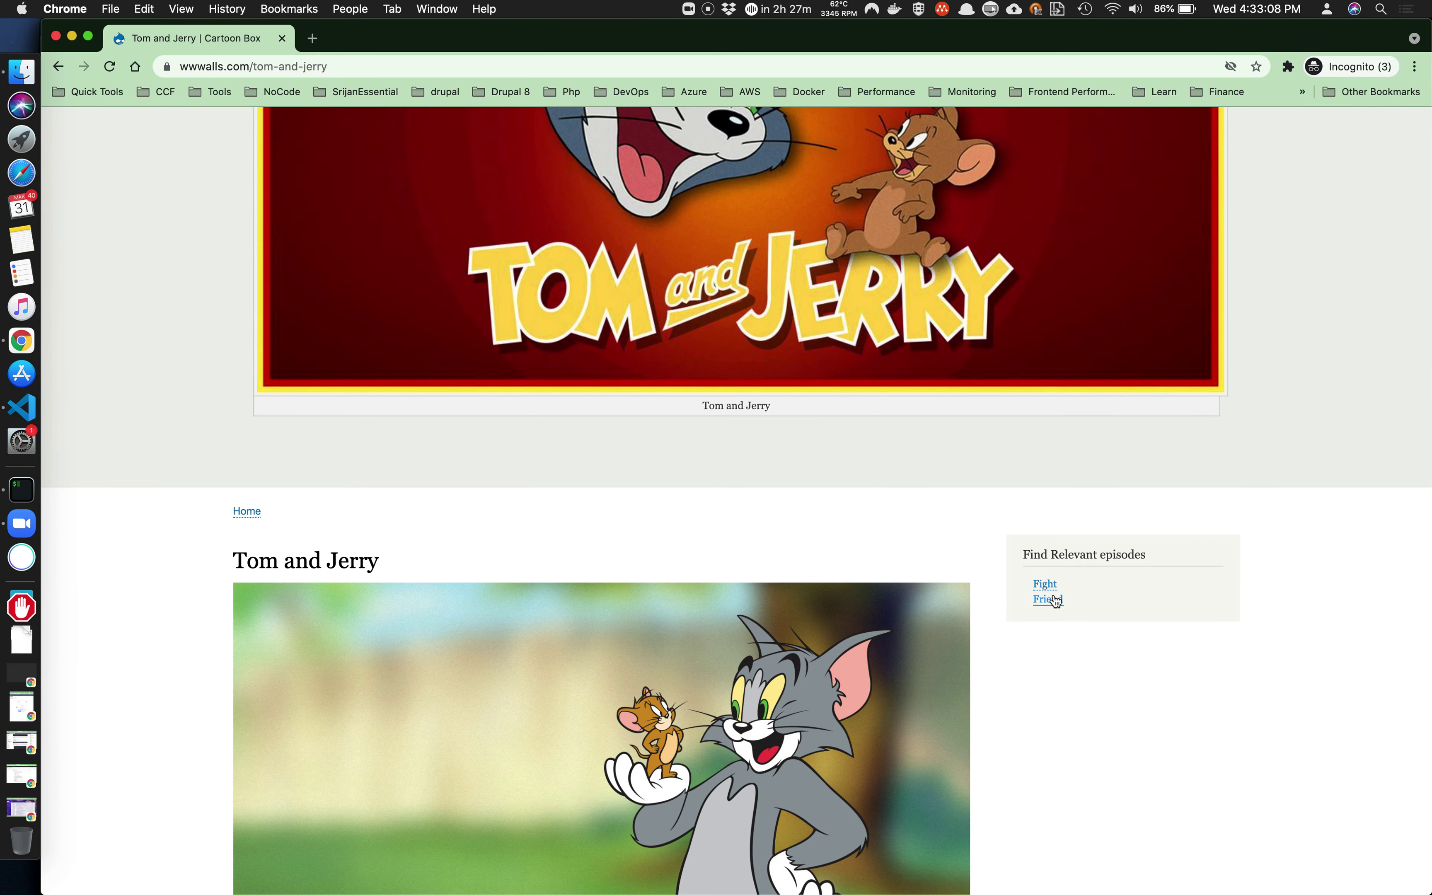
{"action": "left_click", "coordinate": [1045, 585]}
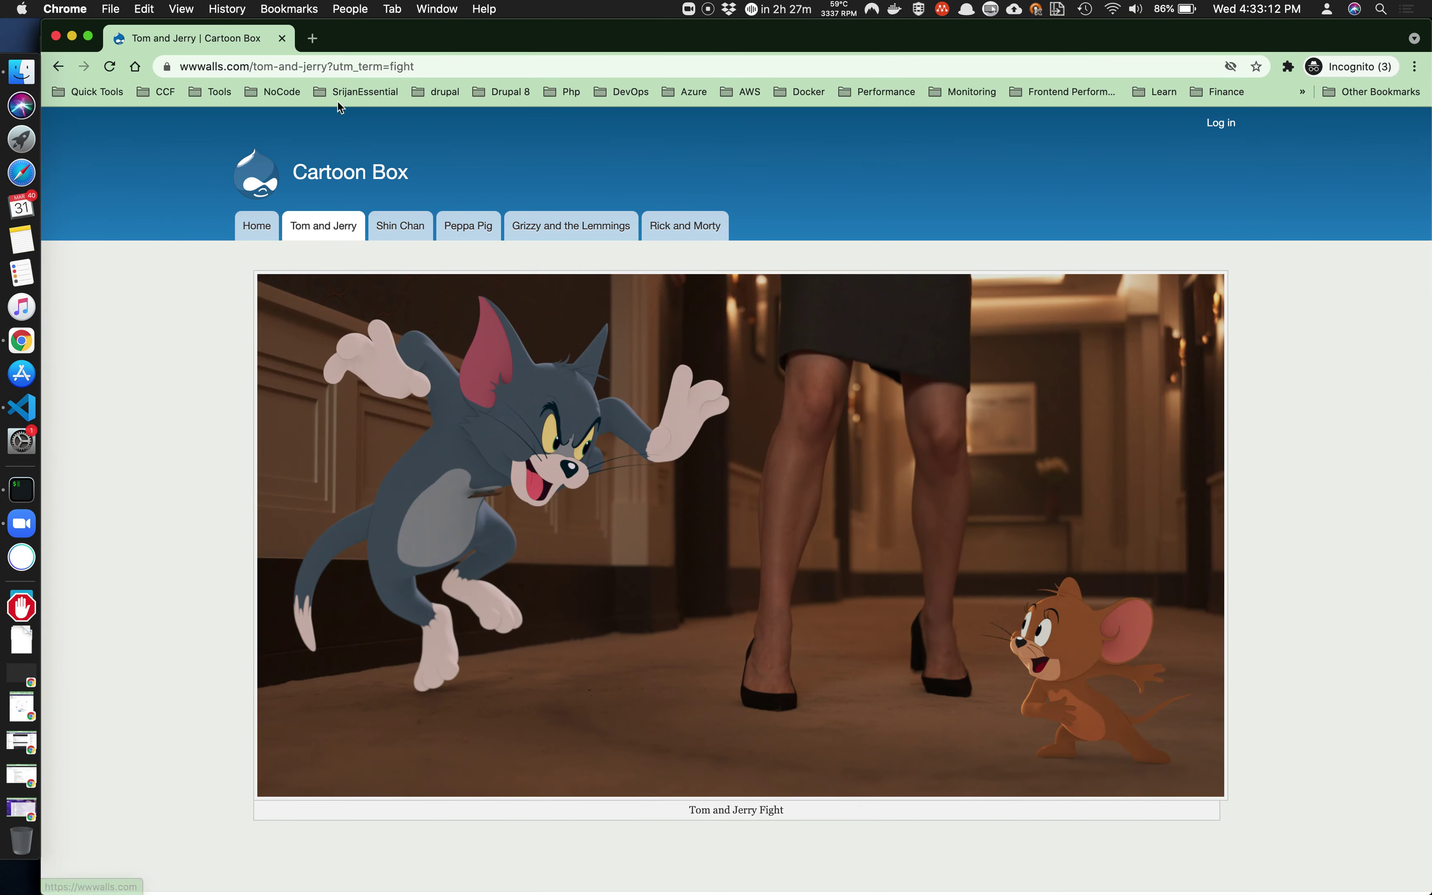
Load wwwalls.com in another incognito window, view the Tom and Jerry page's banner, and close that window.
{"action": "key", "text": "super+grave"}
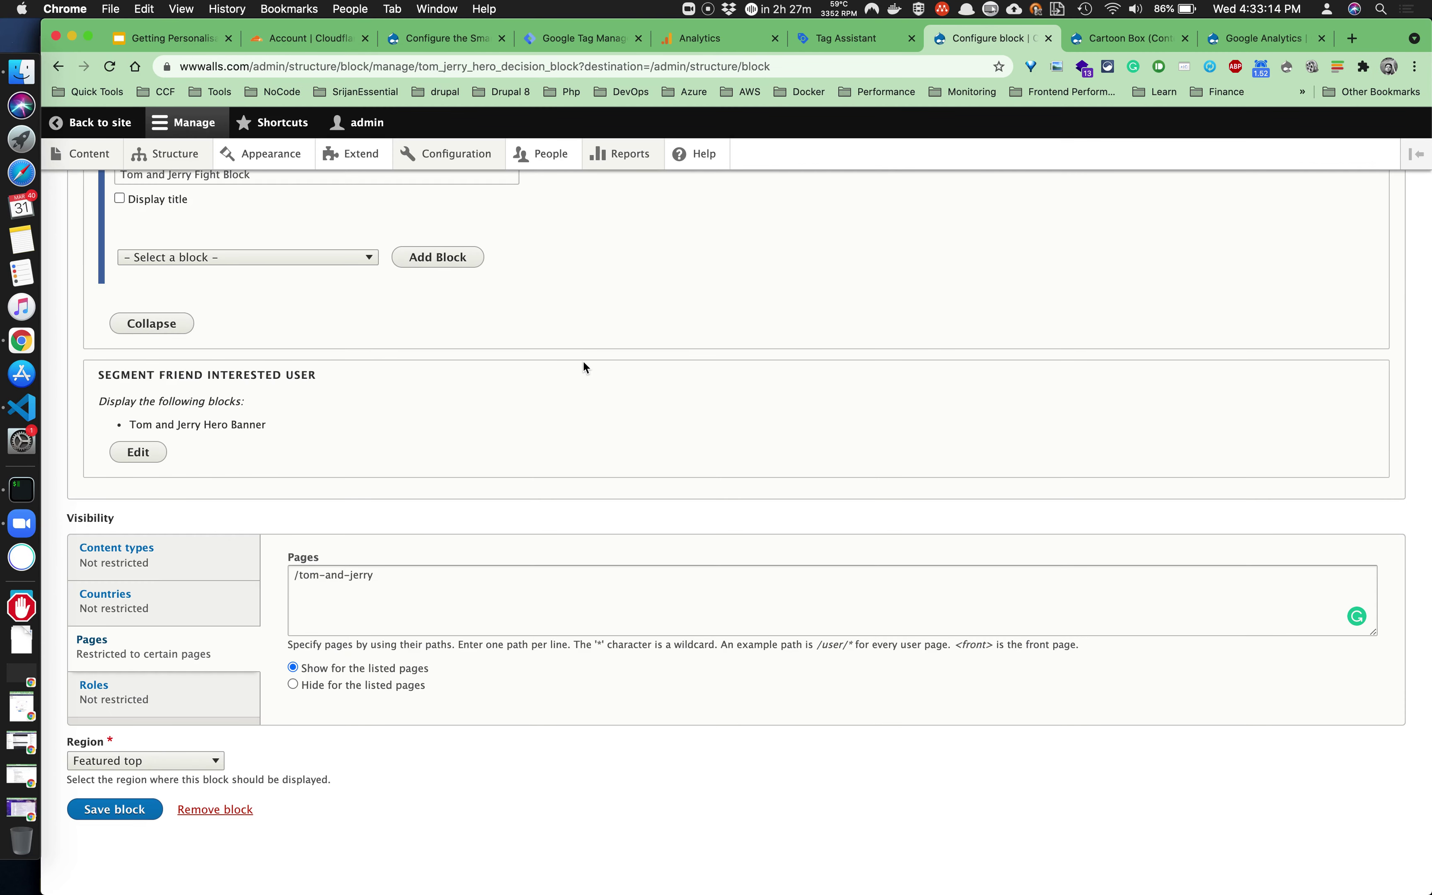
{"action": "key", "text": "super+shift+n"}
{"action": "type", "text": "wwwalls.com"}
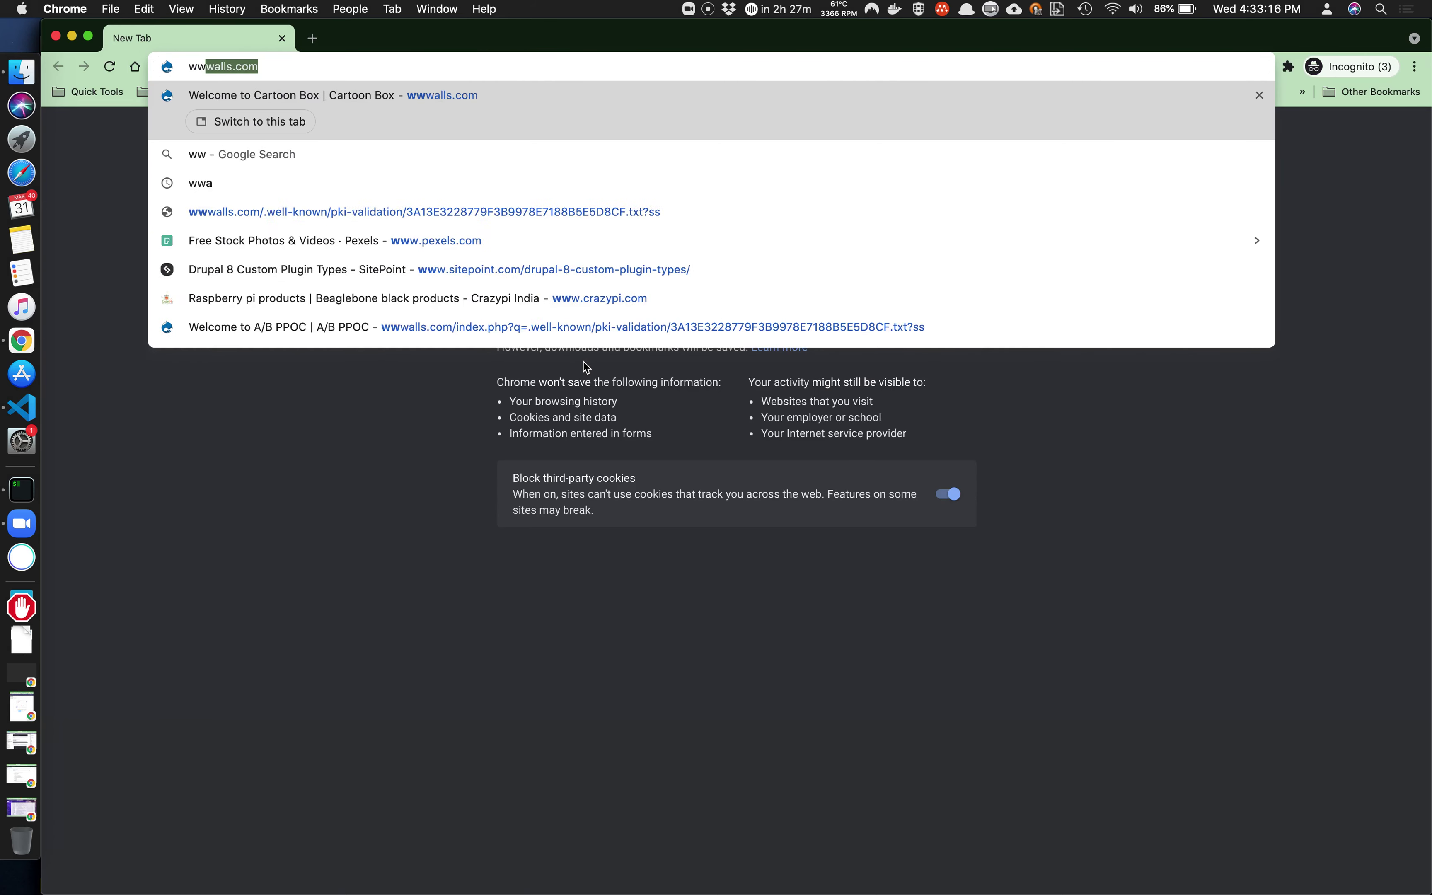
{"action": "key", "text": "Return"}
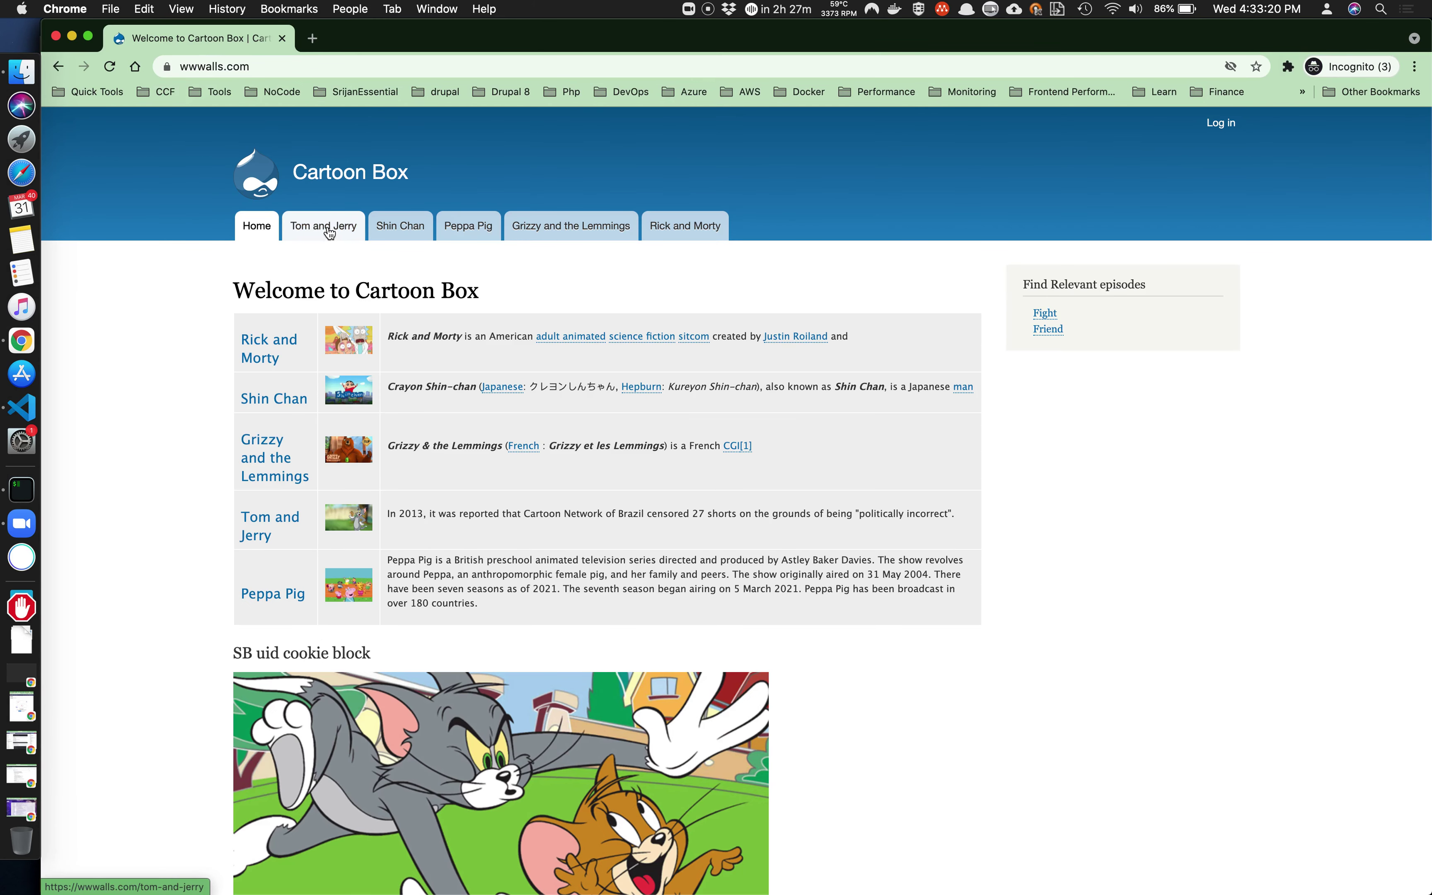
{"action": "left_click", "coordinate": [329, 232]}
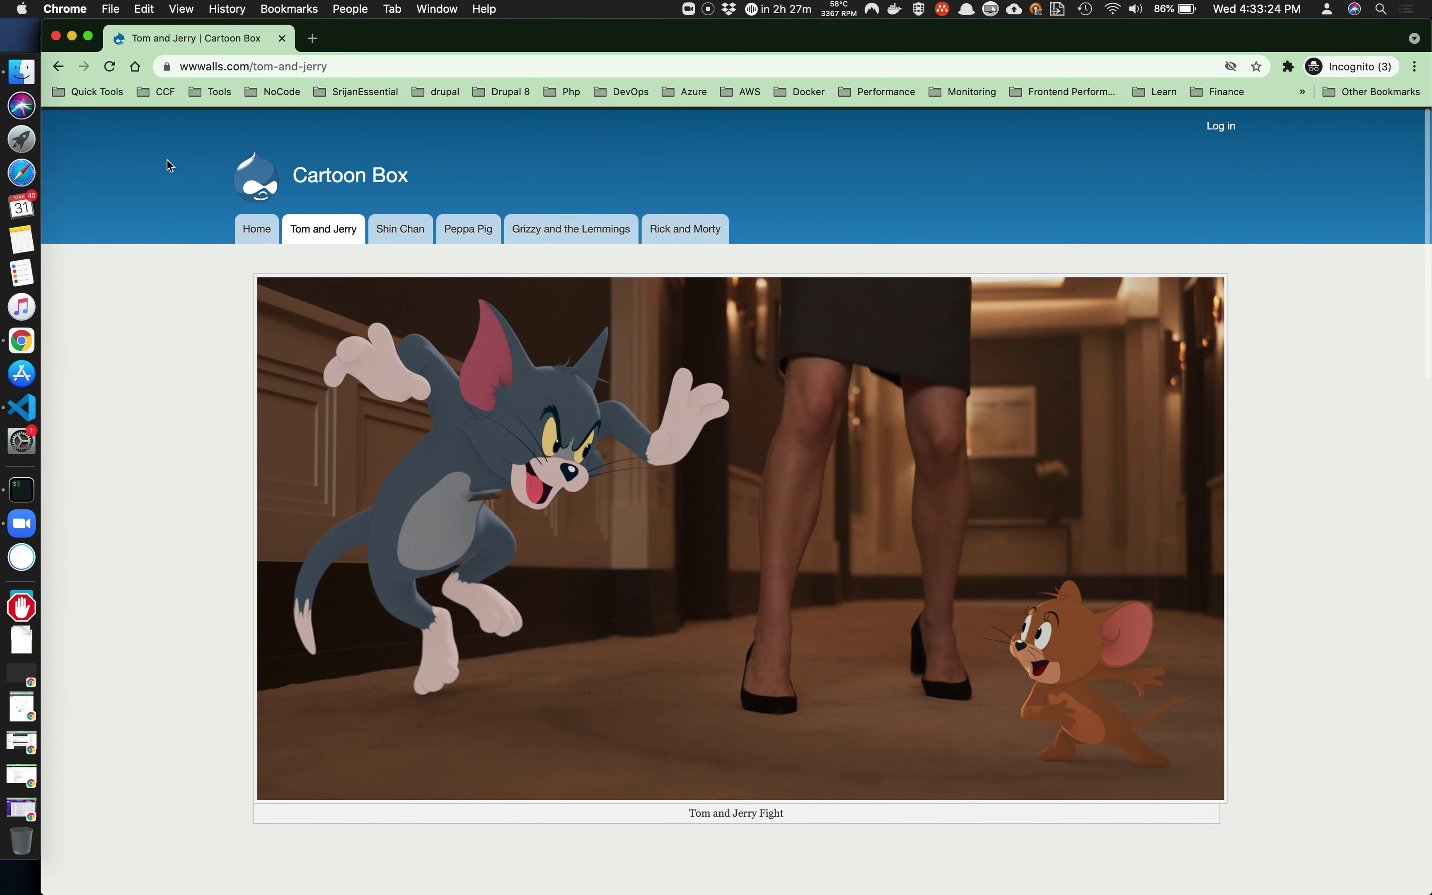
{"action": "left_click", "coordinate": [281, 39]}
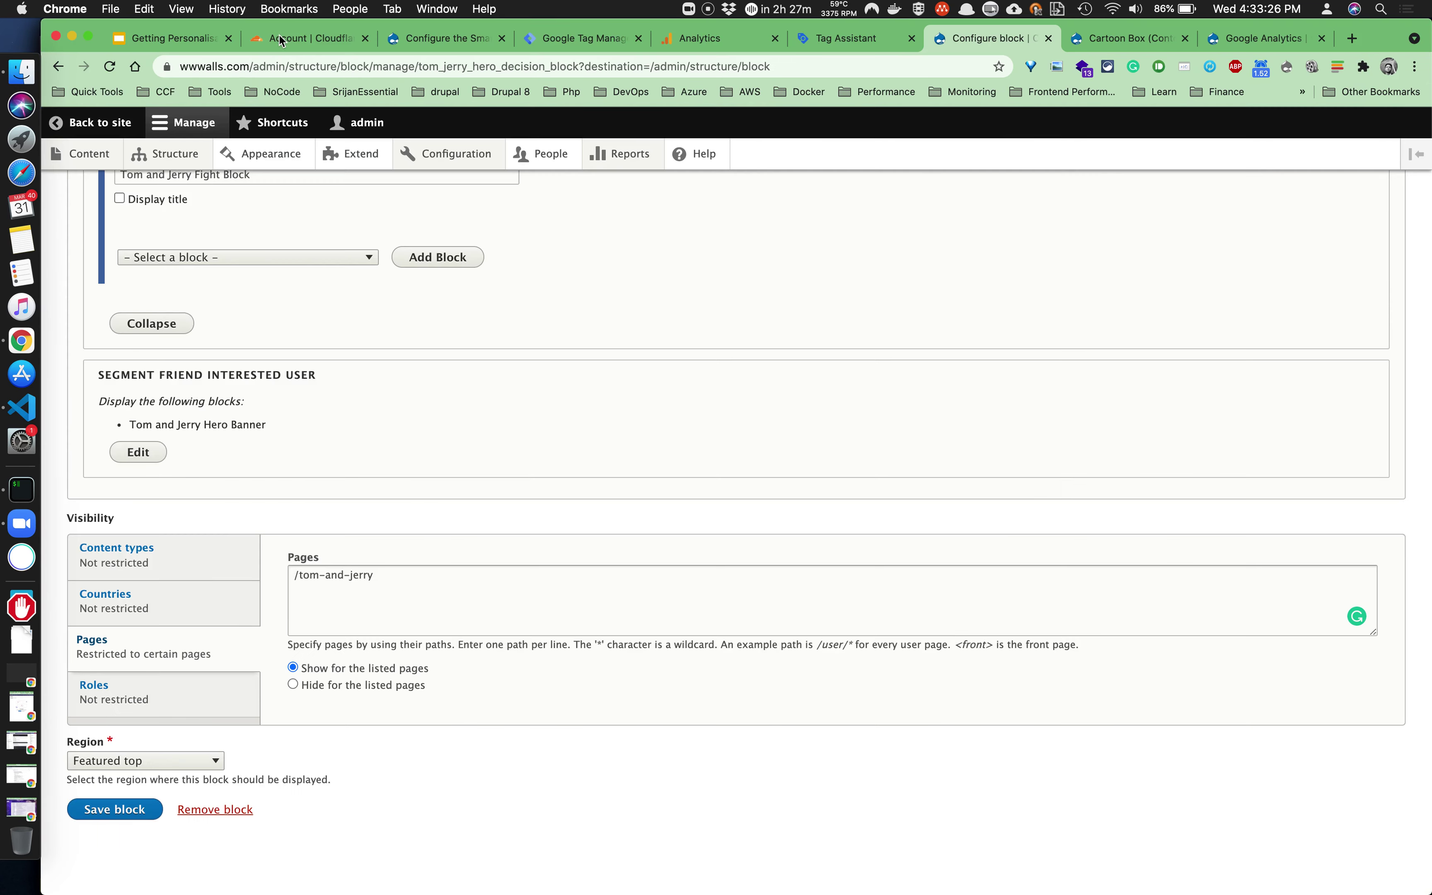
Open wwwalls.com in a fresh incognito window and look through the Shin Chan page and its hero banner.
{"action": "scroll", "coordinate": [517, 326], "scroll_direction": "up", "scroll_amount": 15}
{"action": "scroll", "coordinate": [516, 326], "scroll_direction": "left", "scroll_amount": 5}
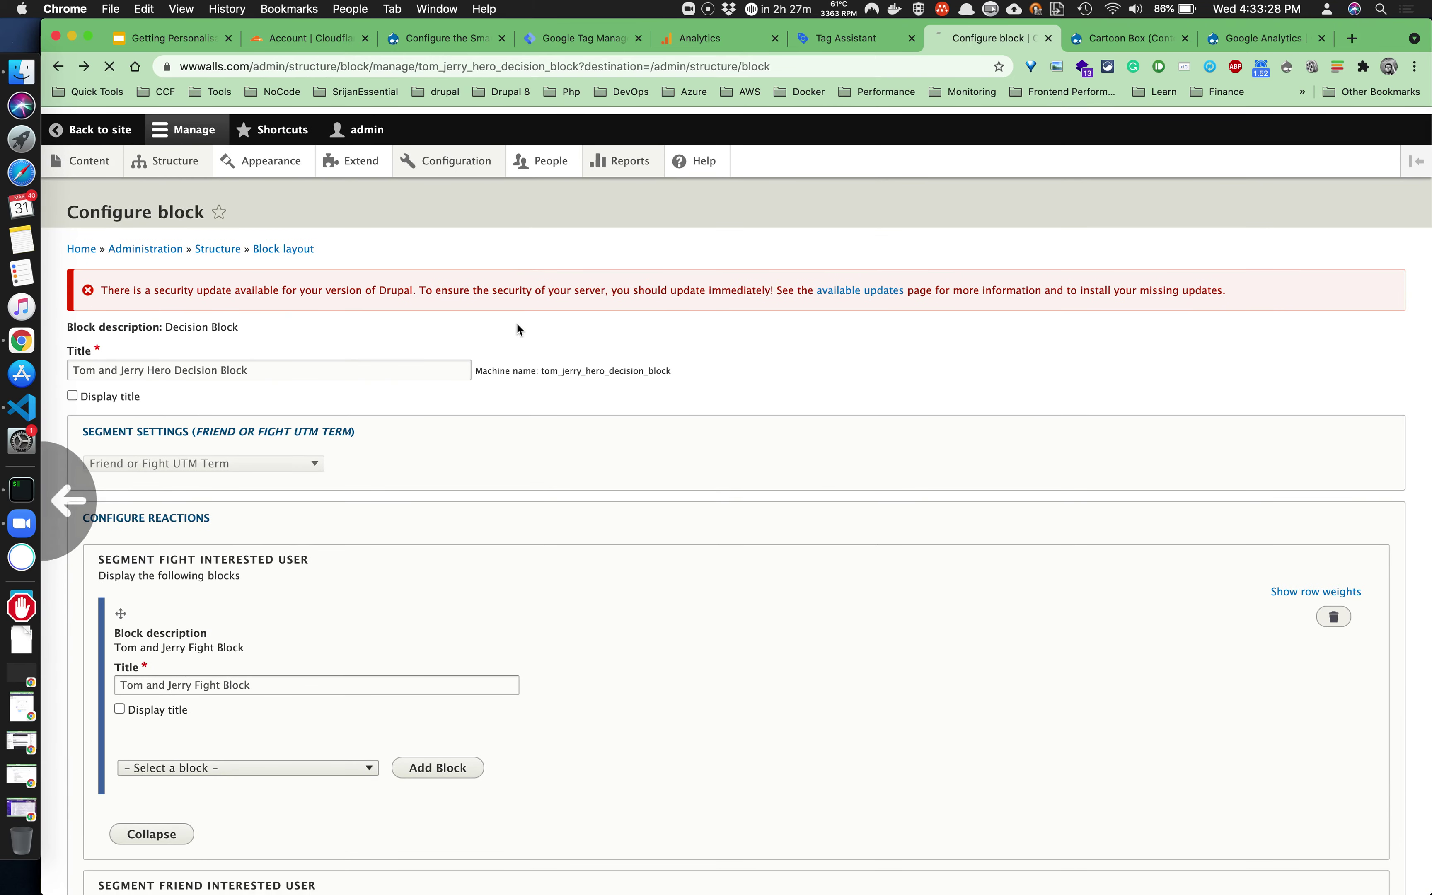
{"action": "key", "text": "super+shift+n"}
{"action": "type", "text": "wwwalls.com"}
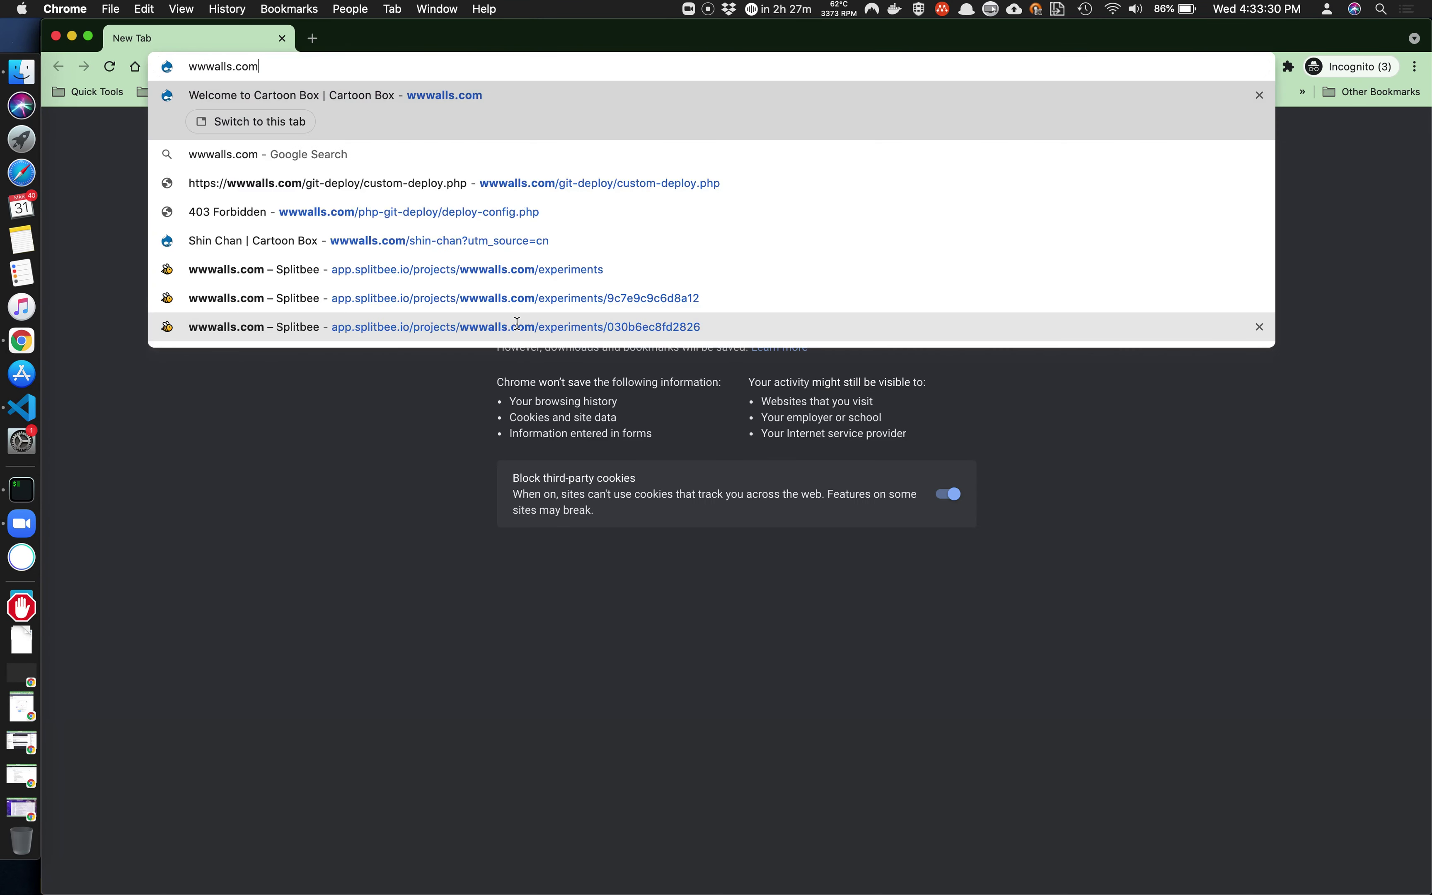
{"action": "key", "text": "Return"}
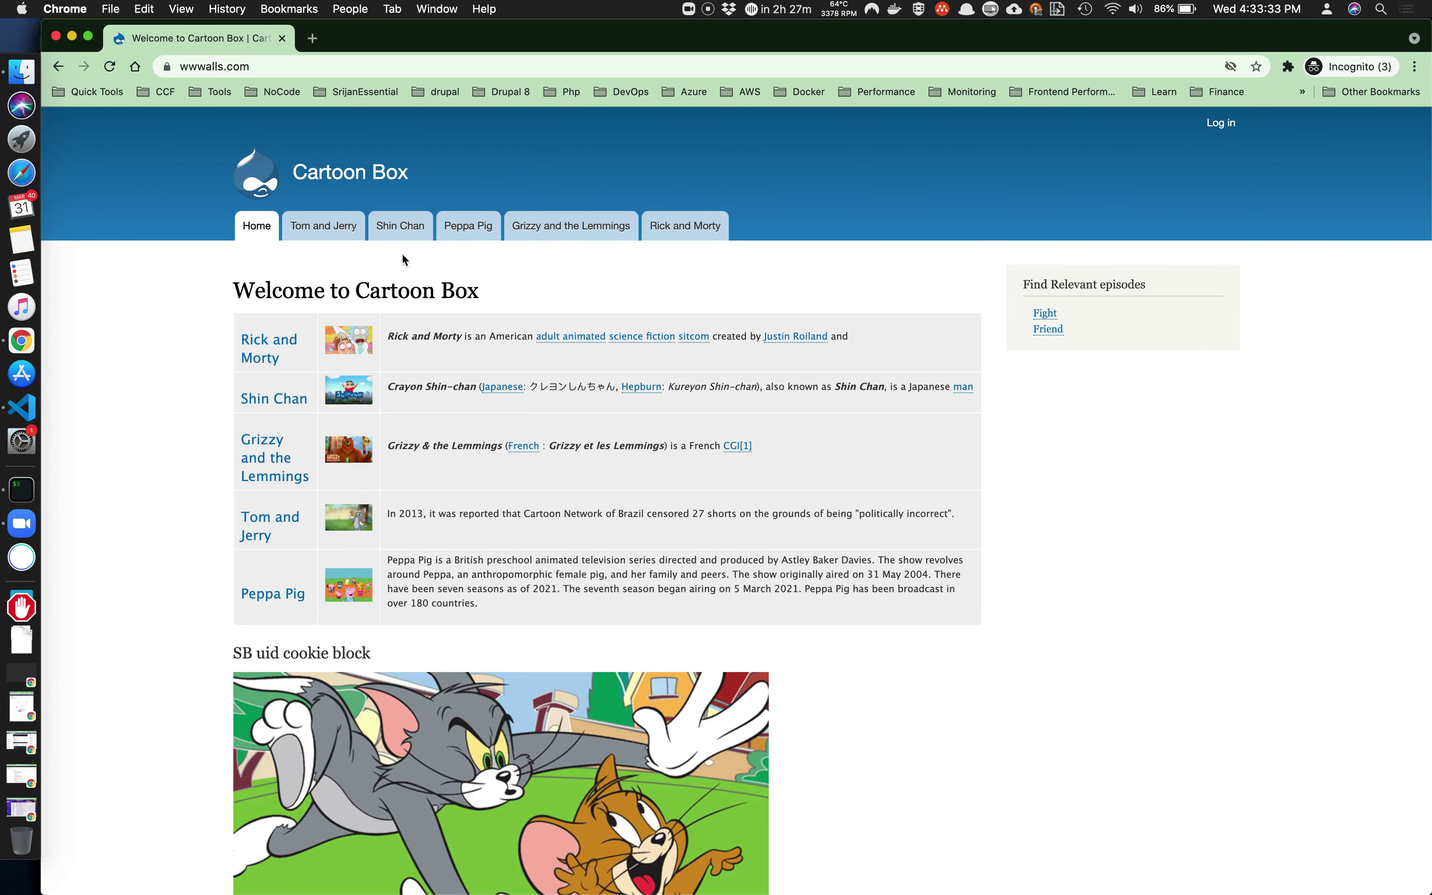
{"action": "left_click", "coordinate": [398, 231]}
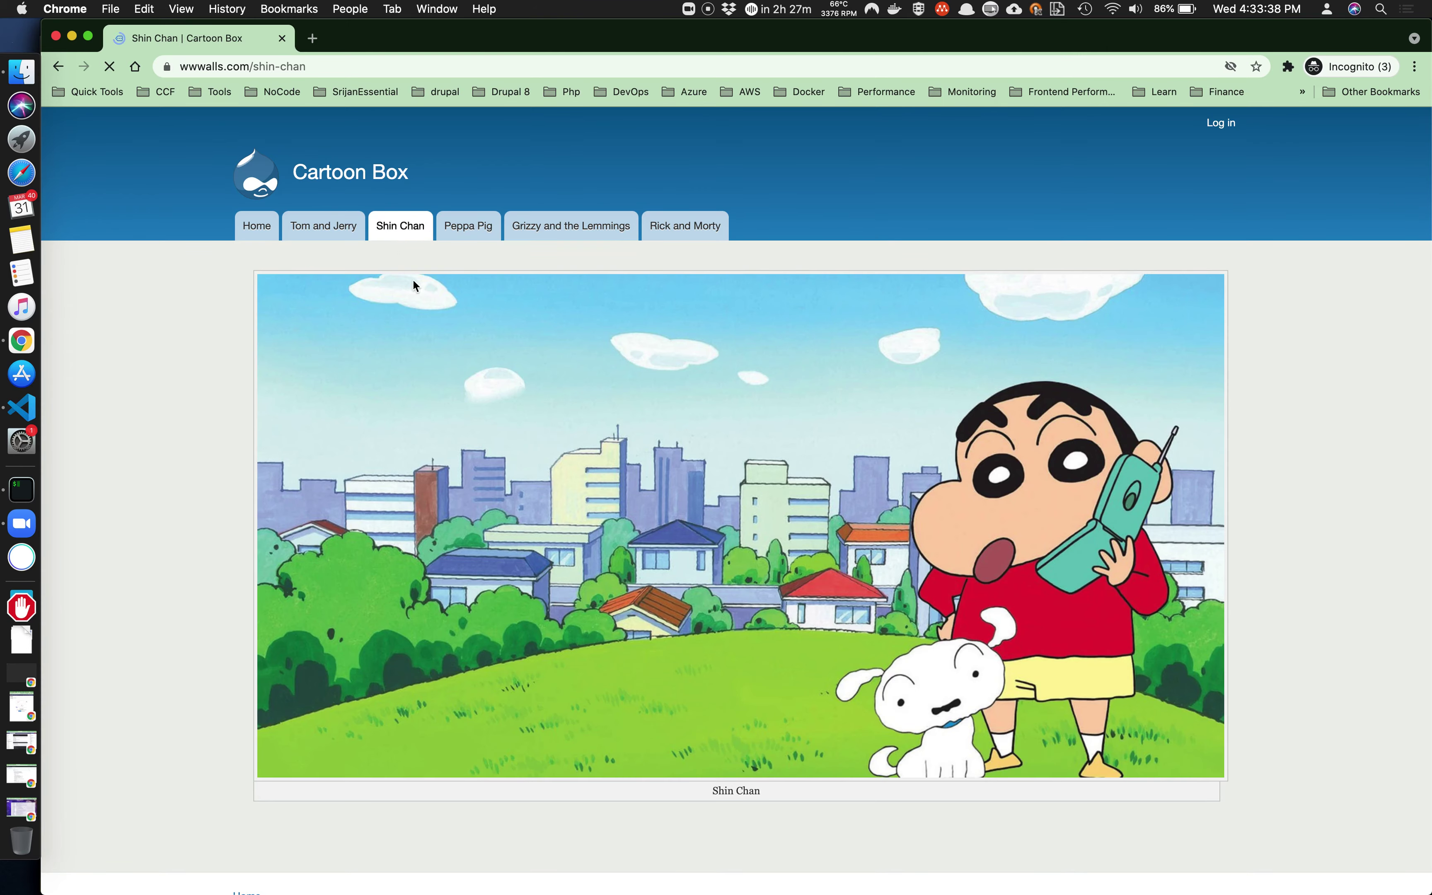
{"action": "scroll", "coordinate": [535, 449], "scroll_direction": "down", "scroll_amount": 5}
{"action": "scroll", "coordinate": [535, 448], "scroll_direction": "down", "scroll_amount": 6}
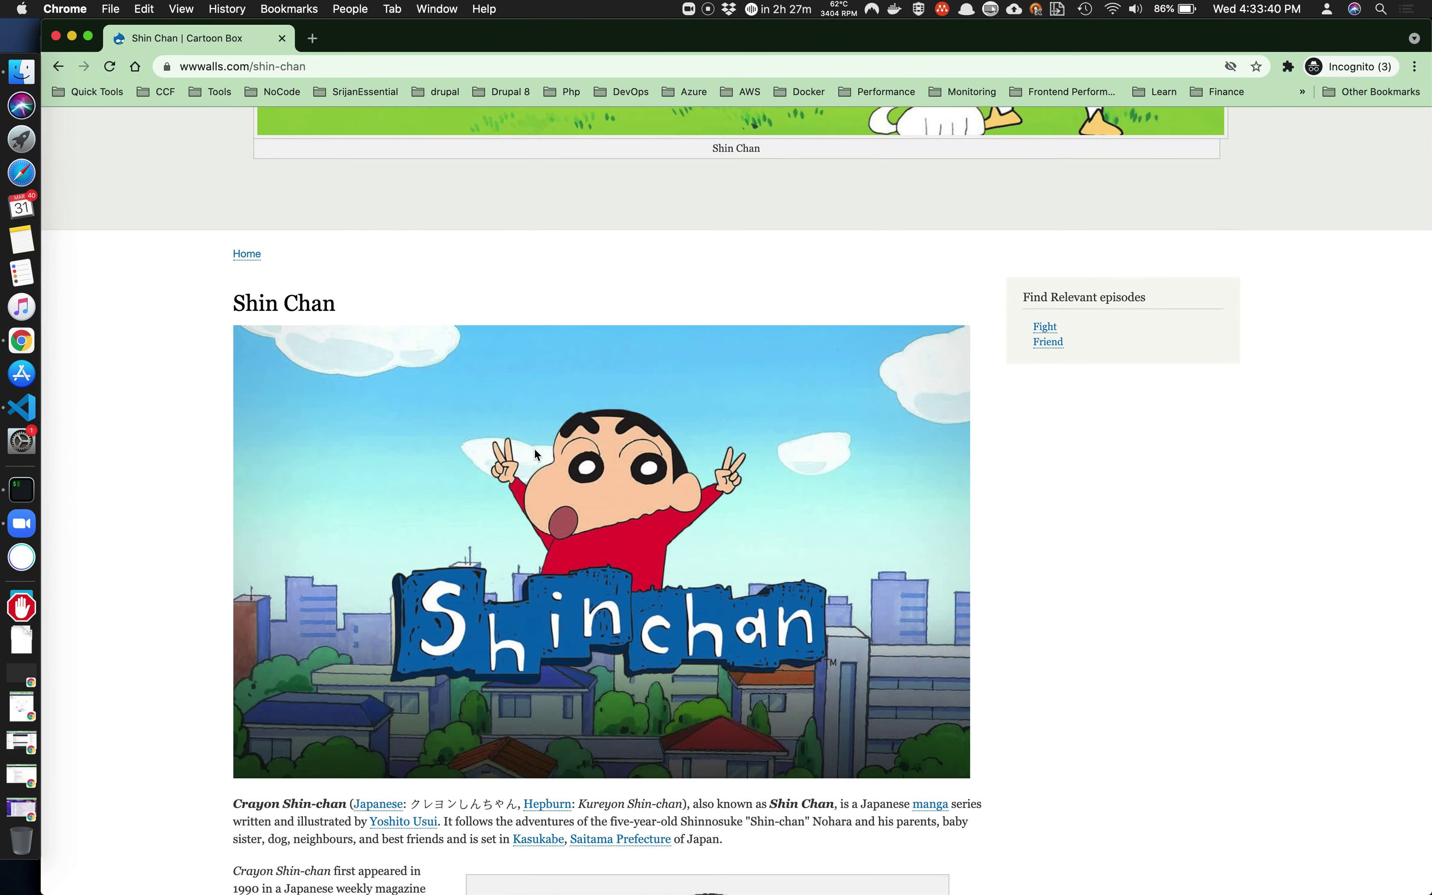
{"action": "scroll", "coordinate": [535, 449], "scroll_direction": "down", "scroll_amount": 8}
{"action": "scroll", "coordinate": [535, 449], "scroll_direction": "up", "scroll_amount": 10}
{"action": "scroll", "coordinate": [534, 449], "scroll_direction": "up", "scroll_amount": 9}
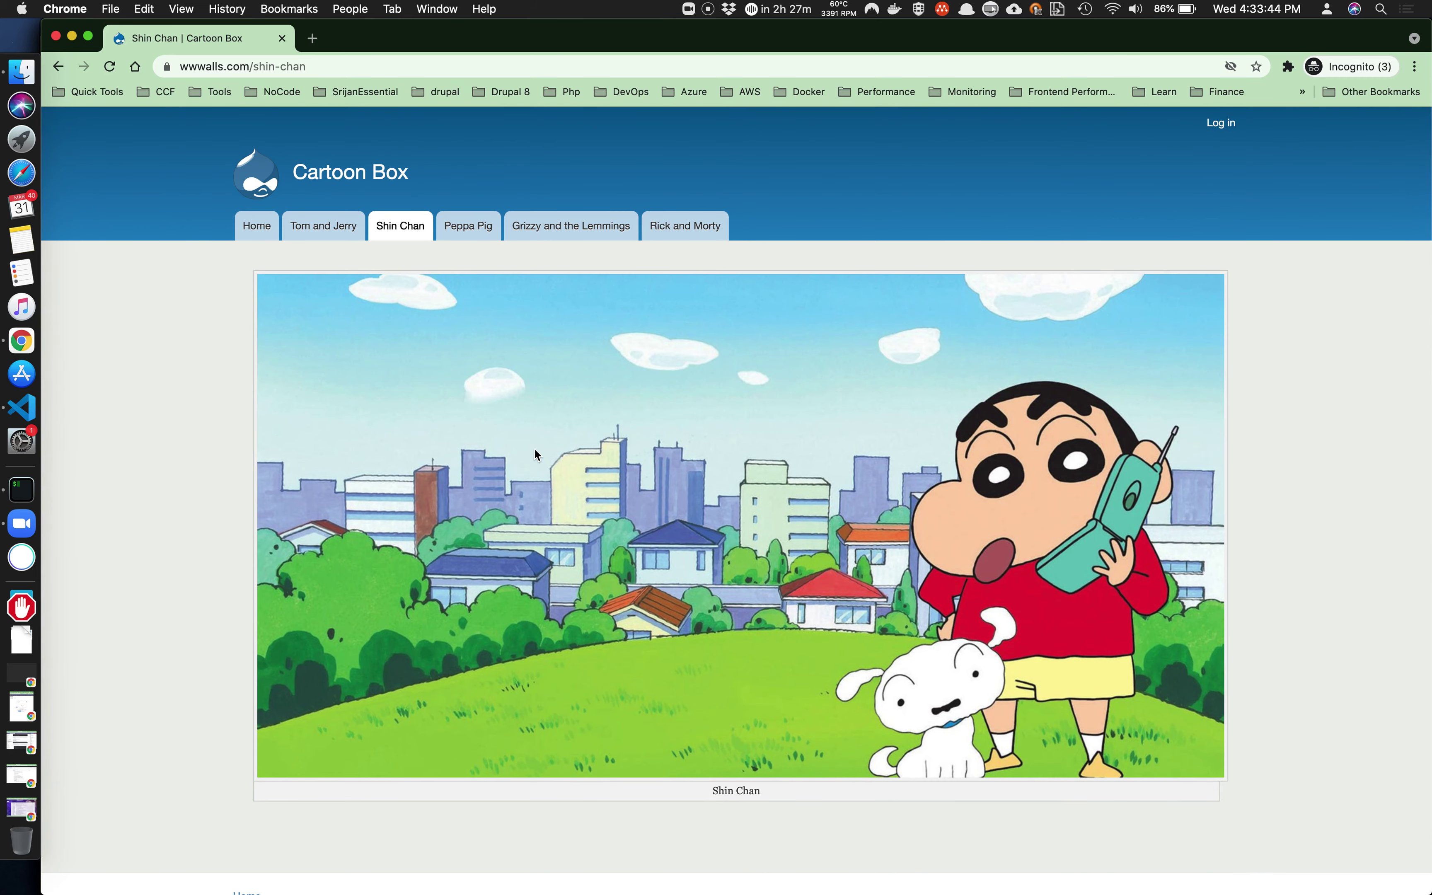
Examine the Shin Chan page without any UTM source, comparing the hero banner with the sidebar beside the article.
{"action": "scroll", "coordinate": [535, 453], "scroll_direction": "down", "scroll_amount": 9}
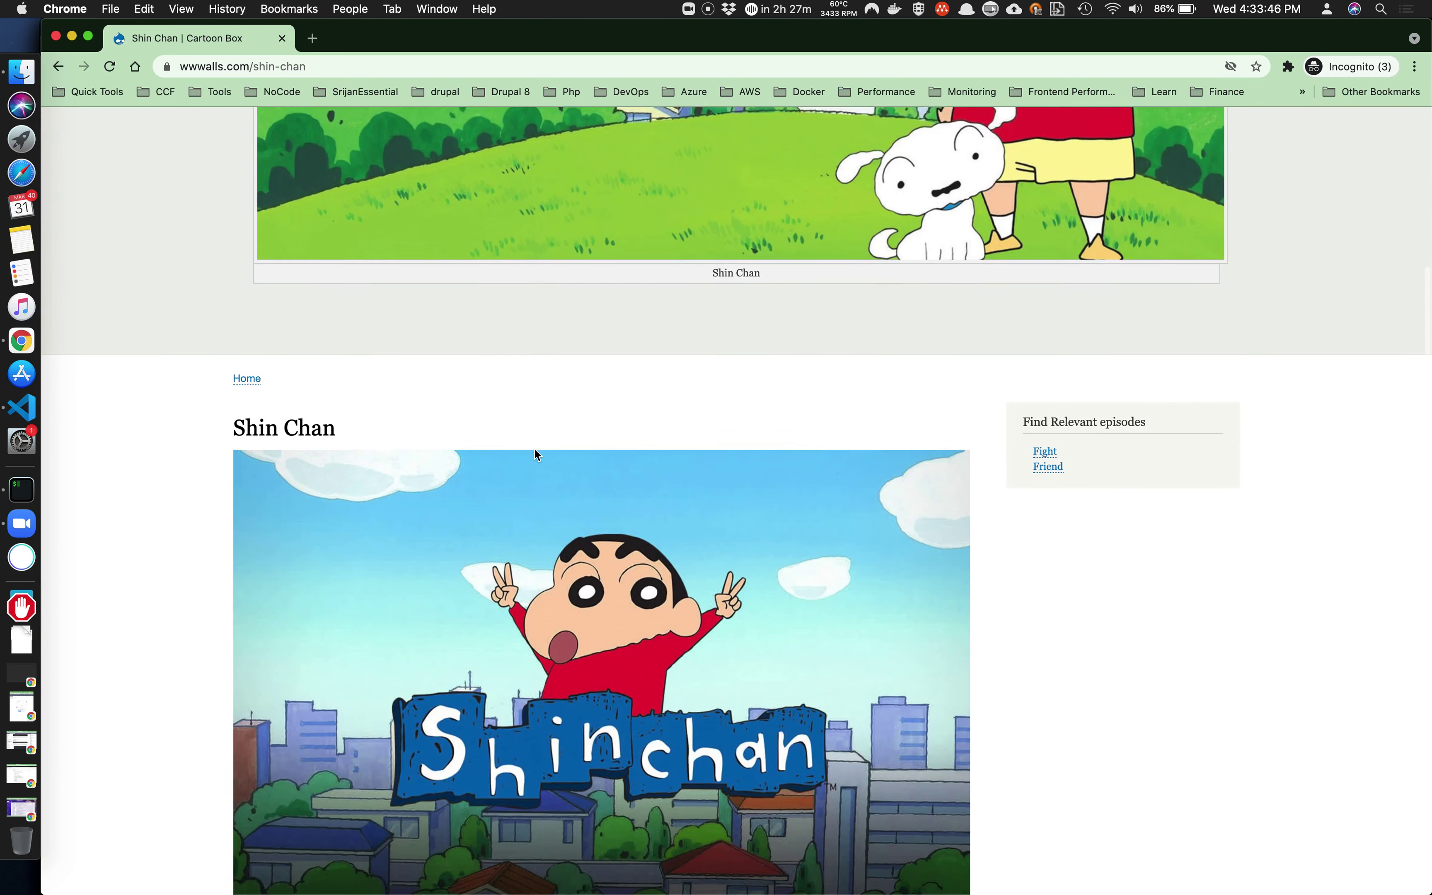
{"action": "scroll", "coordinate": [535, 453], "scroll_direction": "up", "scroll_amount": 6}
{"action": "scroll", "coordinate": [535, 452], "scroll_direction": "up", "scroll_amount": 1}
{"action": "scroll", "coordinate": [831, 414], "scroll_direction": "up", "scroll_amount": 3}
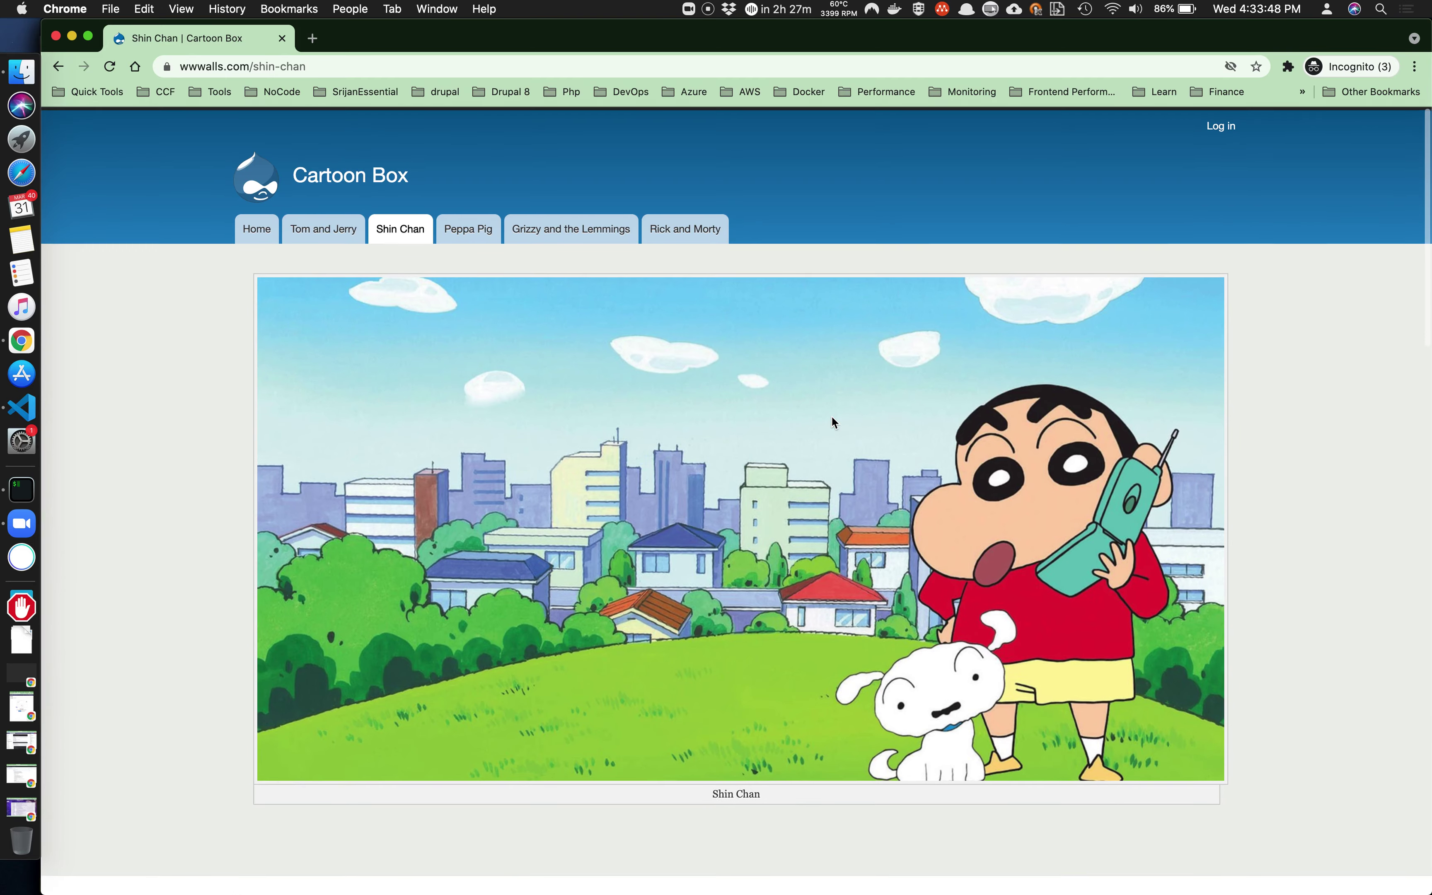
{"action": "scroll", "coordinate": [623, 481], "scroll_direction": "down", "scroll_amount": 5}
{"action": "scroll", "coordinate": [623, 481], "scroll_direction": "up", "scroll_amount": 5}
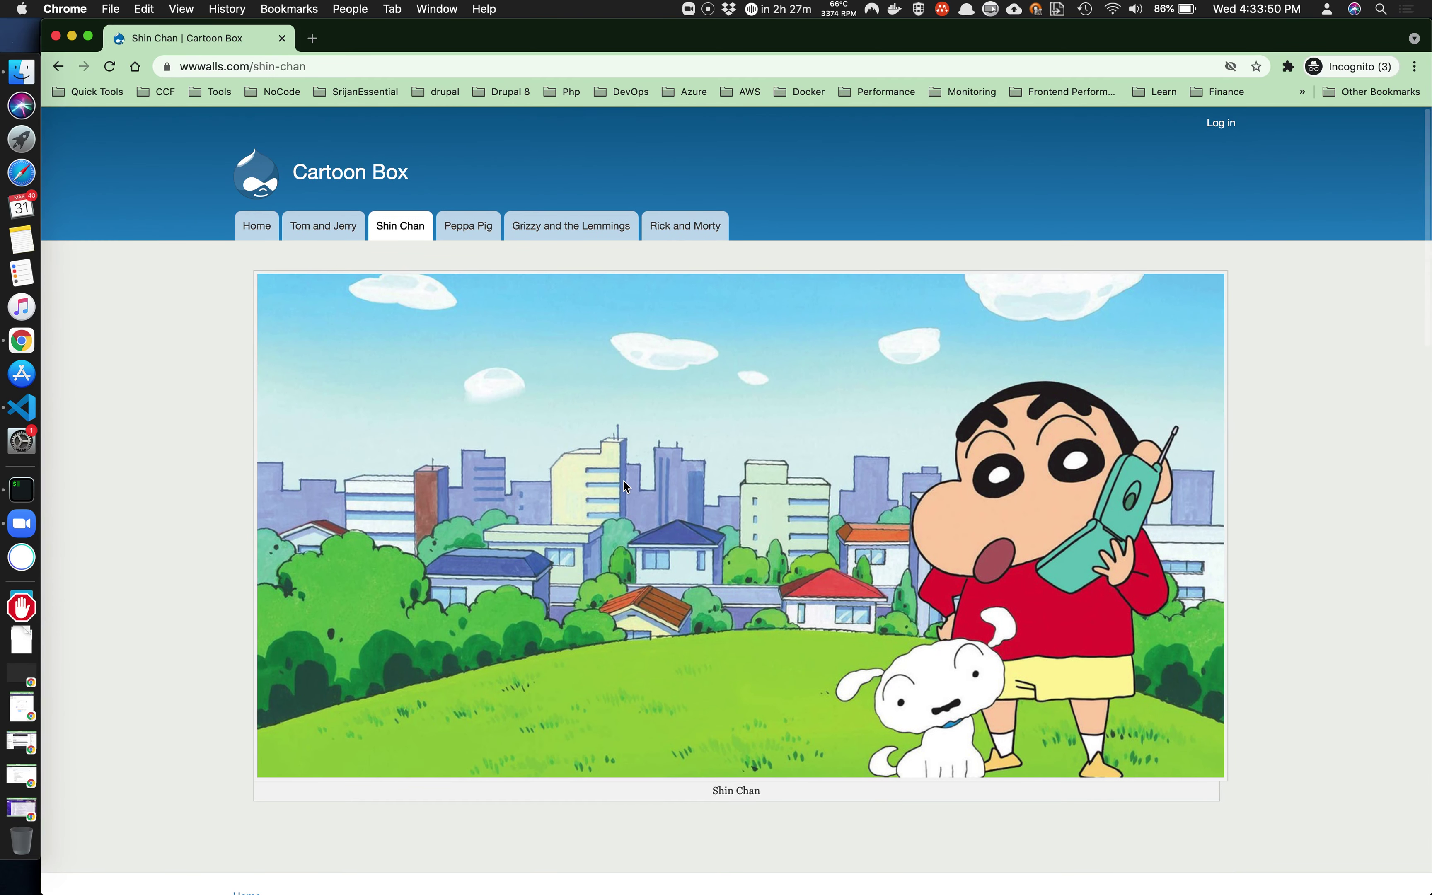
{"action": "scroll", "coordinate": [623, 481], "scroll_direction": "down", "scroll_amount": 4}
{"action": "scroll", "coordinate": [623, 481], "scroll_direction": "up", "scroll_amount": 4}
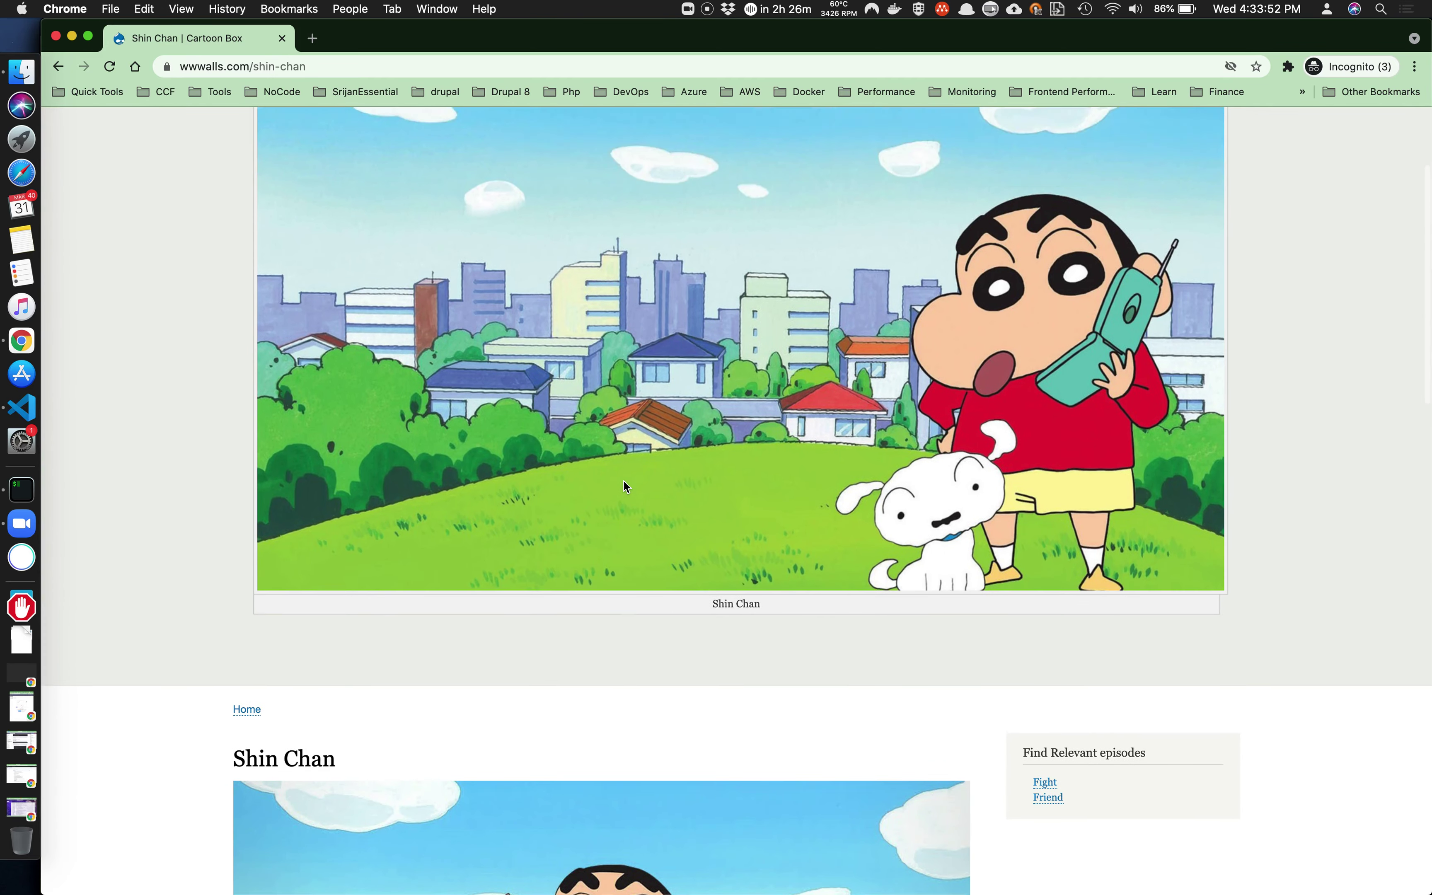
Load the Shin Chan page with utm_source=cn in its address and check the sidebar under Find Relevant episodes.
{"action": "left_click", "coordinate": [481, 66]}
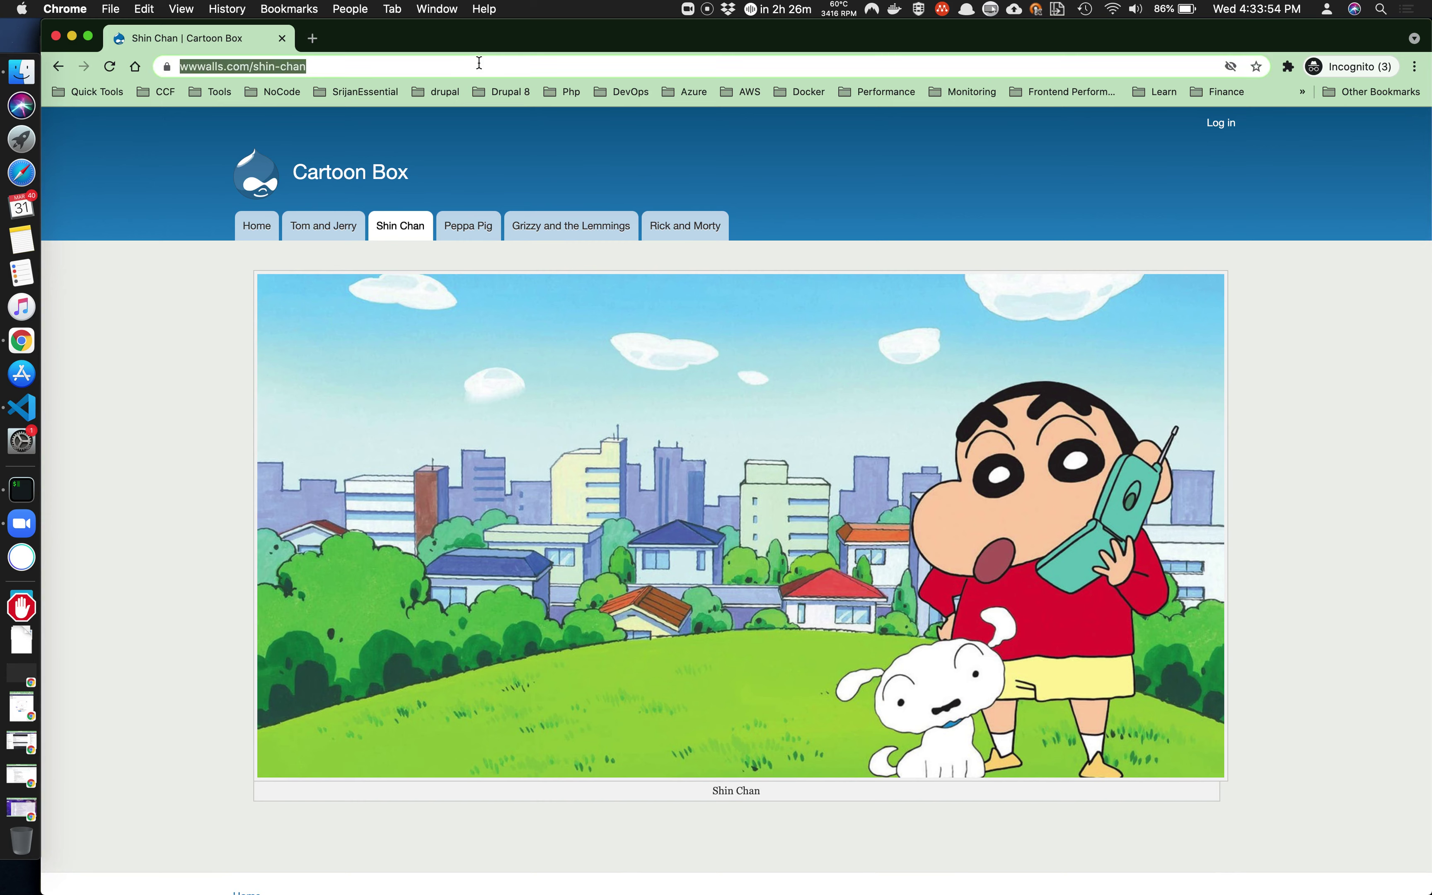
{"action": "left_click", "coordinate": [481, 66]}
{"action": "type", "text": "?"}
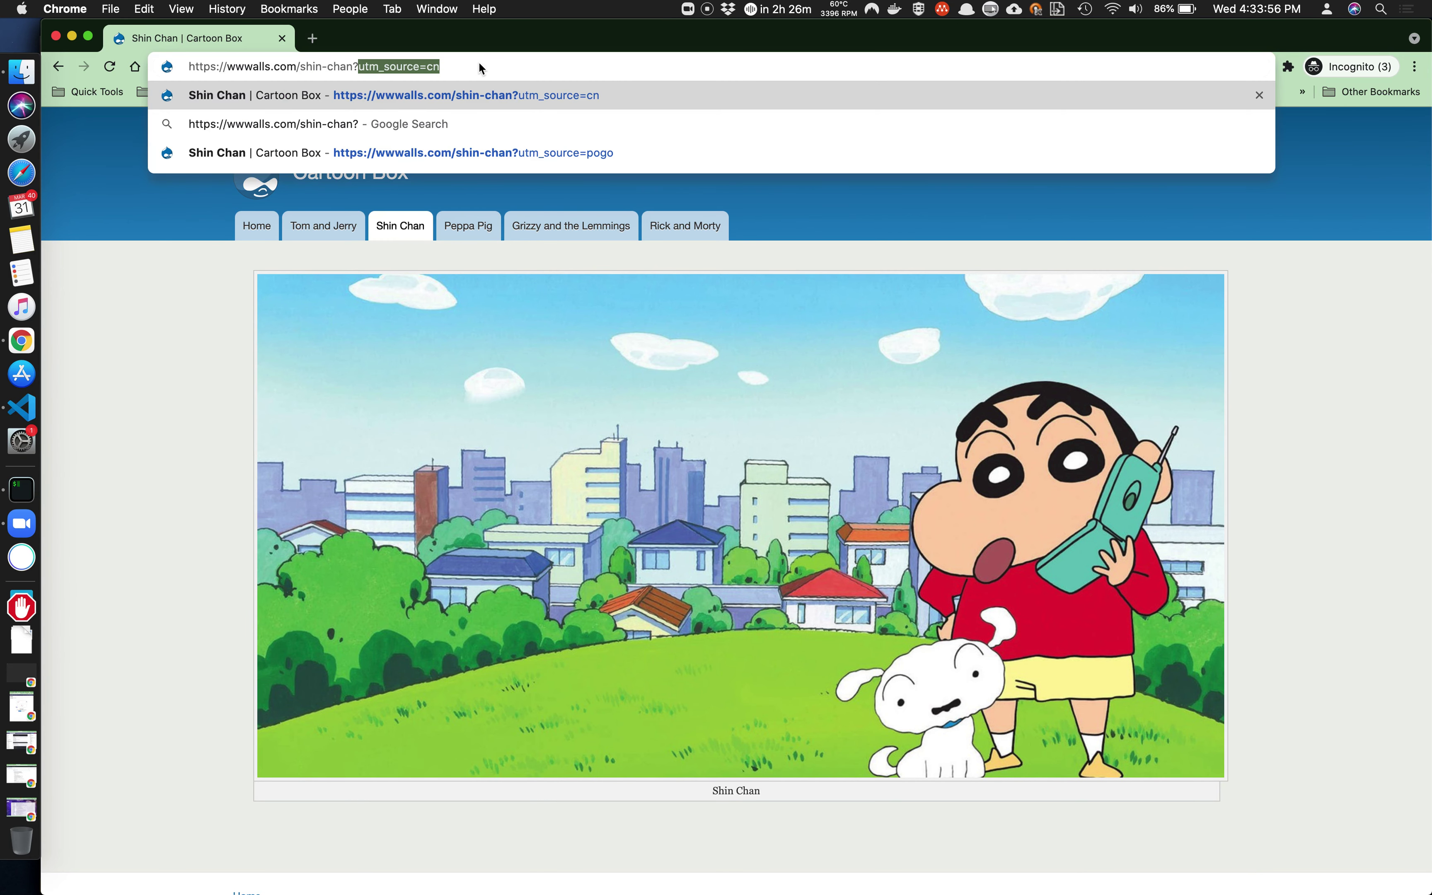
{"action": "key", "text": "Right"}
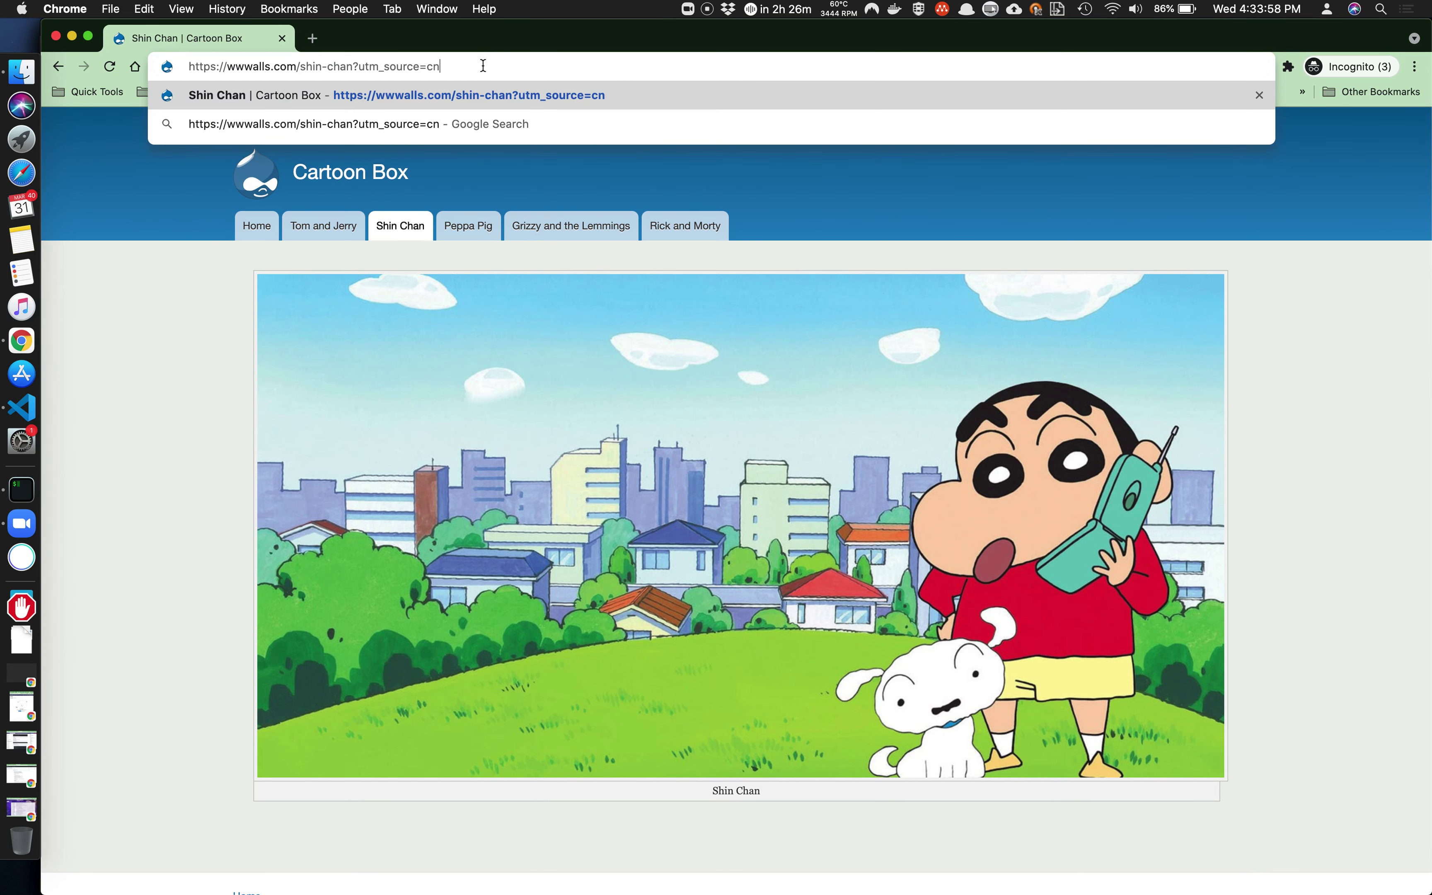
{"action": "scroll", "coordinate": [940, 562], "scroll_direction": "down", "scroll_amount": 5}
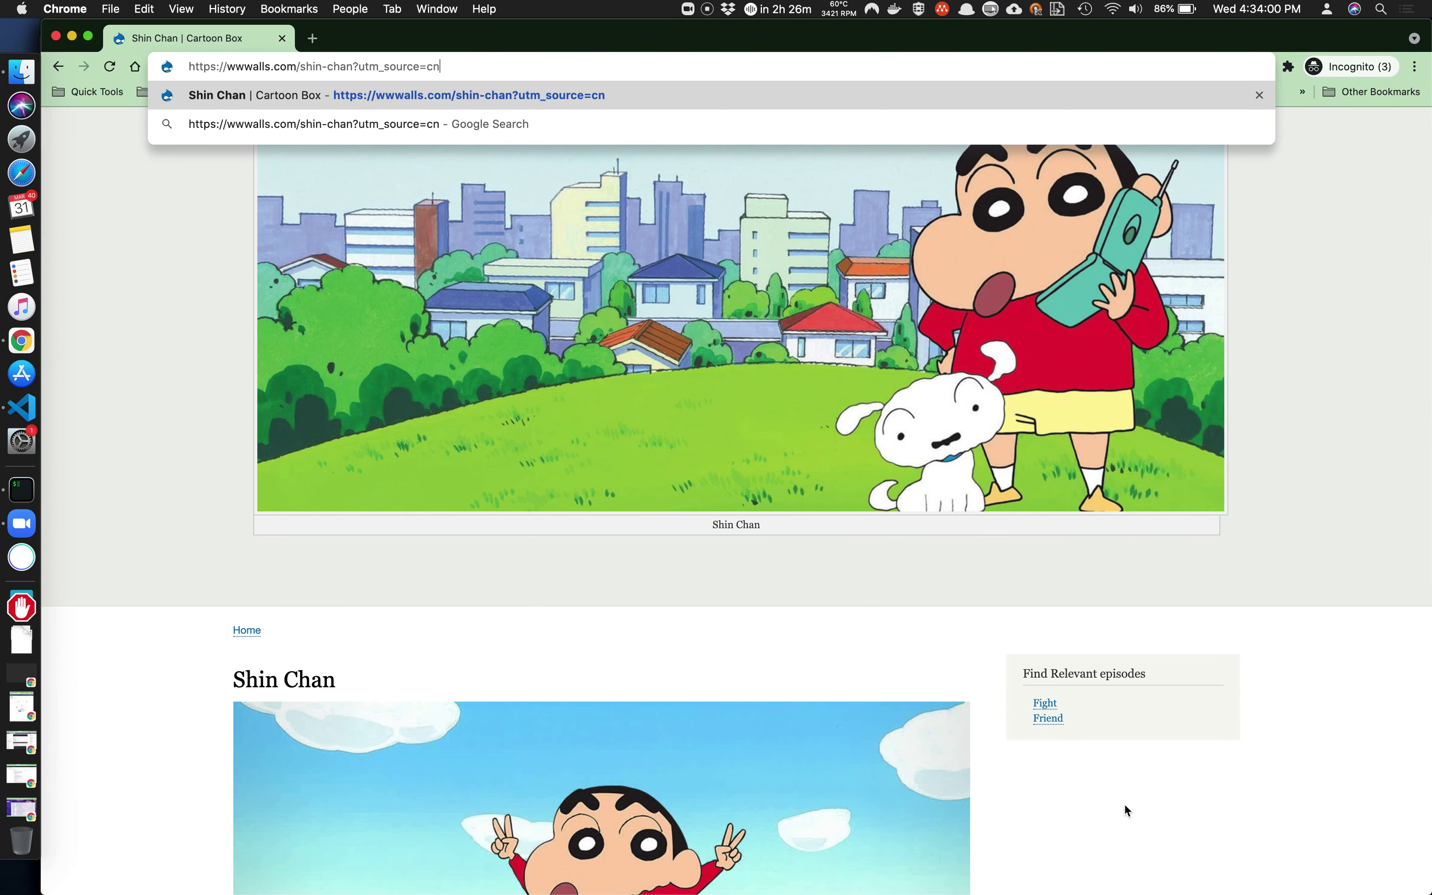
{"action": "scroll", "coordinate": [1142, 822], "scroll_direction": "down", "scroll_amount": 1}
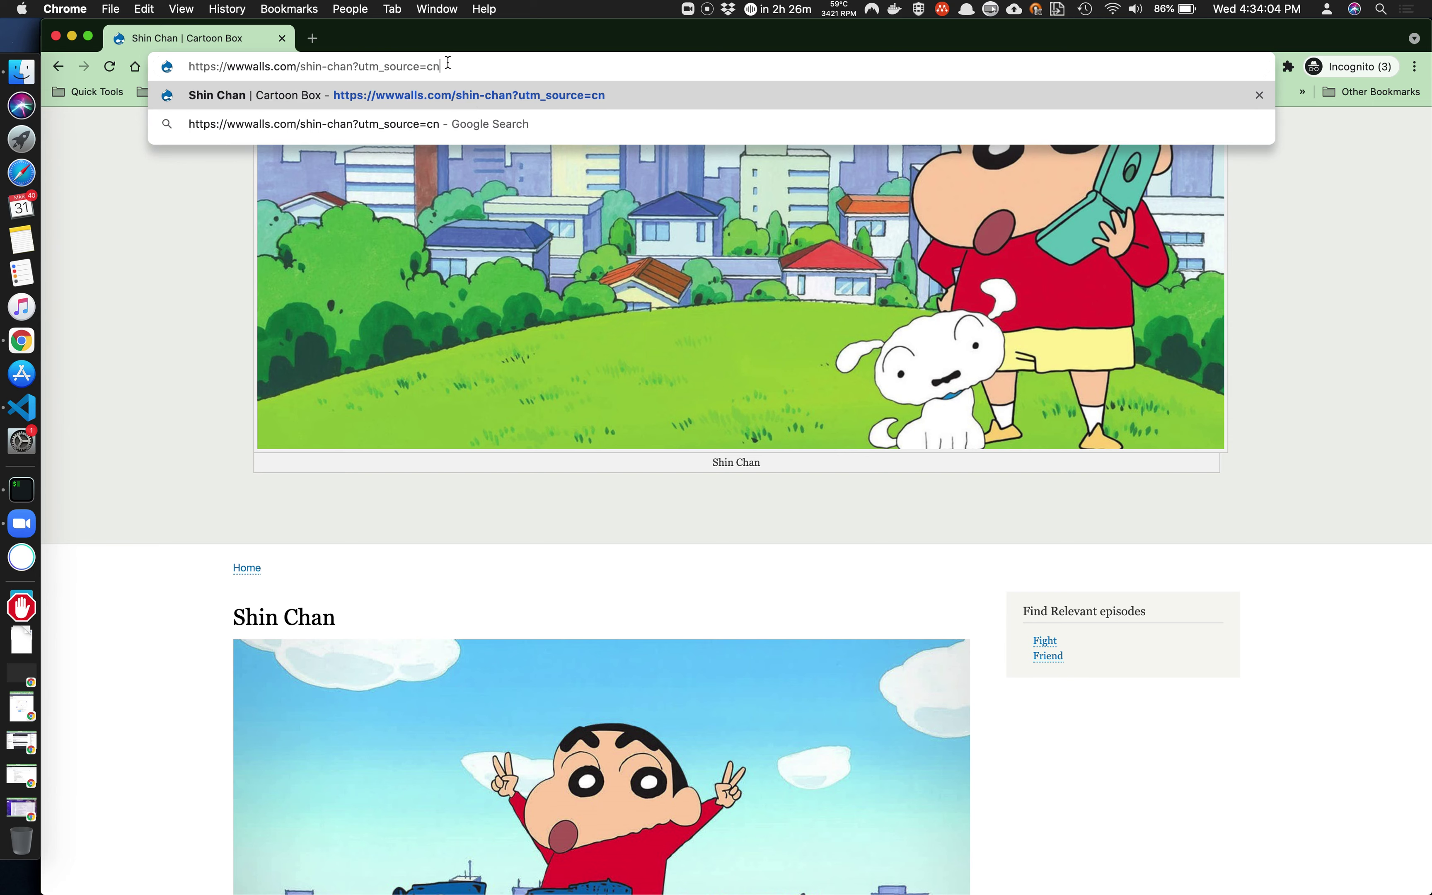
{"action": "key", "text": "Return"}
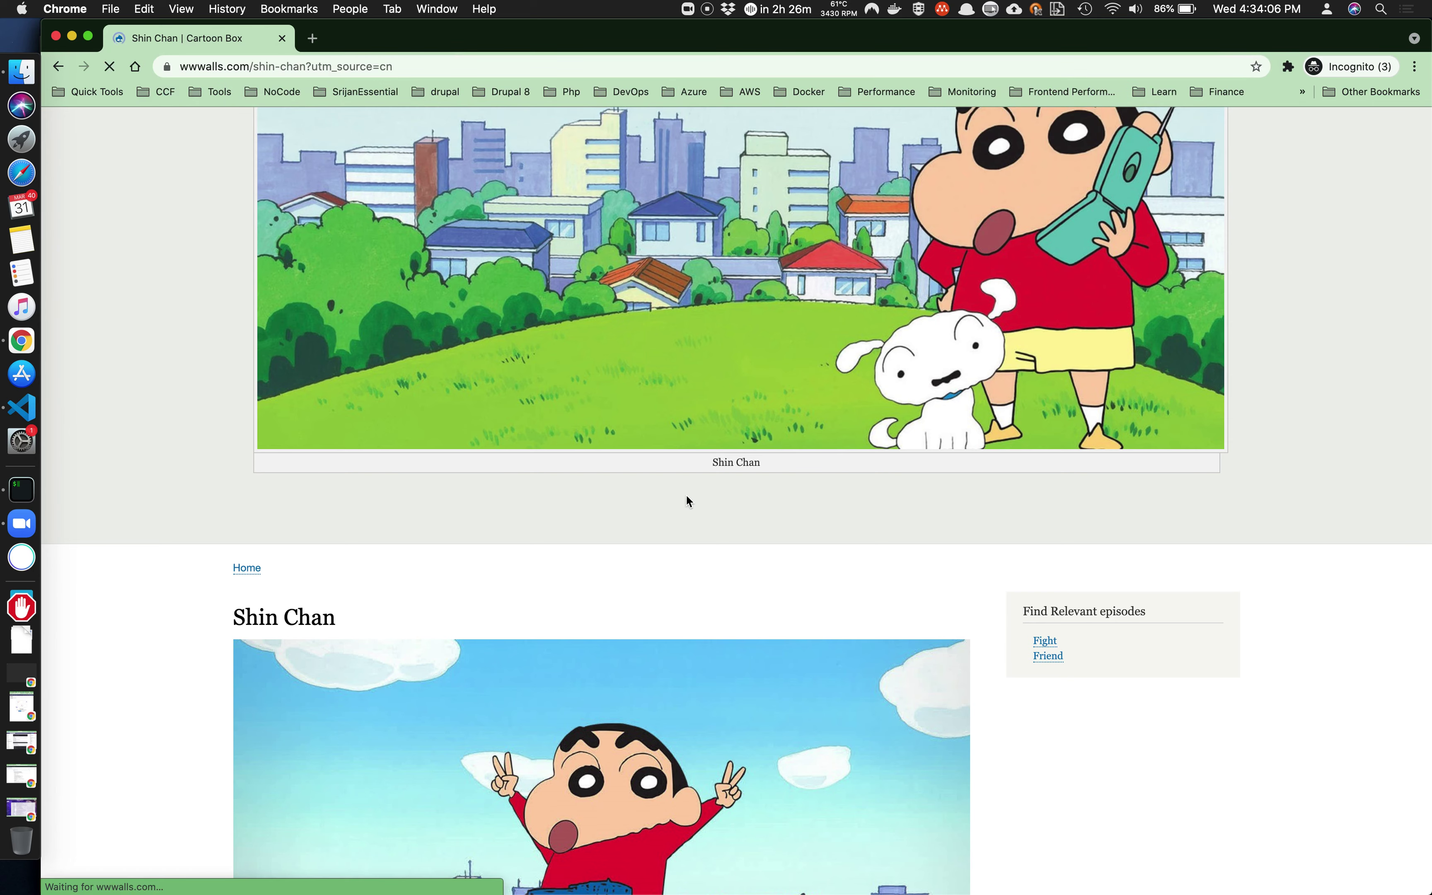
{"action": "scroll", "coordinate": [914, 655], "scroll_direction": "down", "scroll_amount": 8}
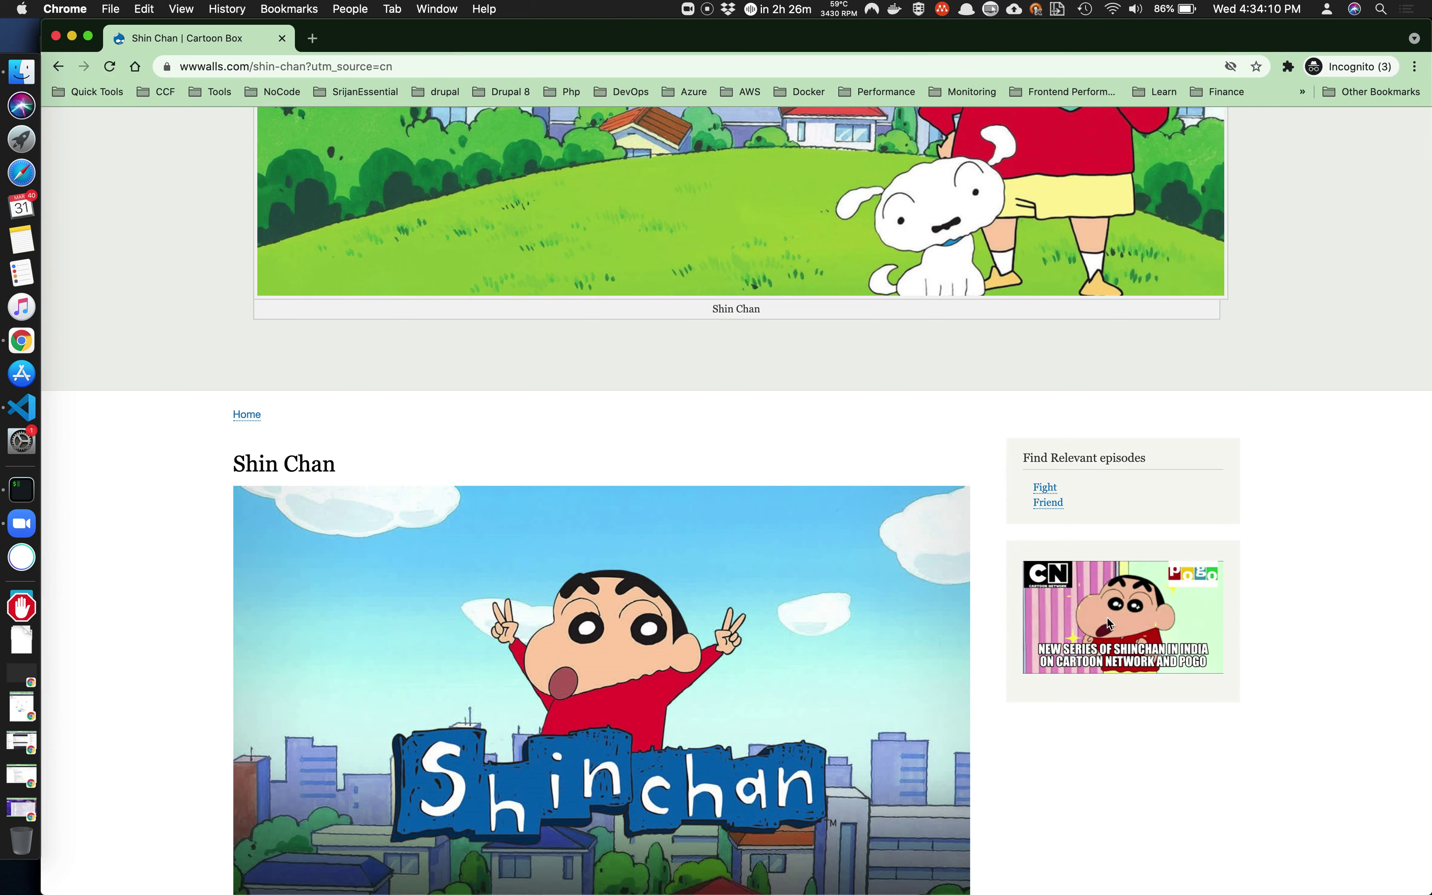
{"action": "scroll", "coordinate": [771, 528], "scroll_direction": "up", "scroll_amount": 8}
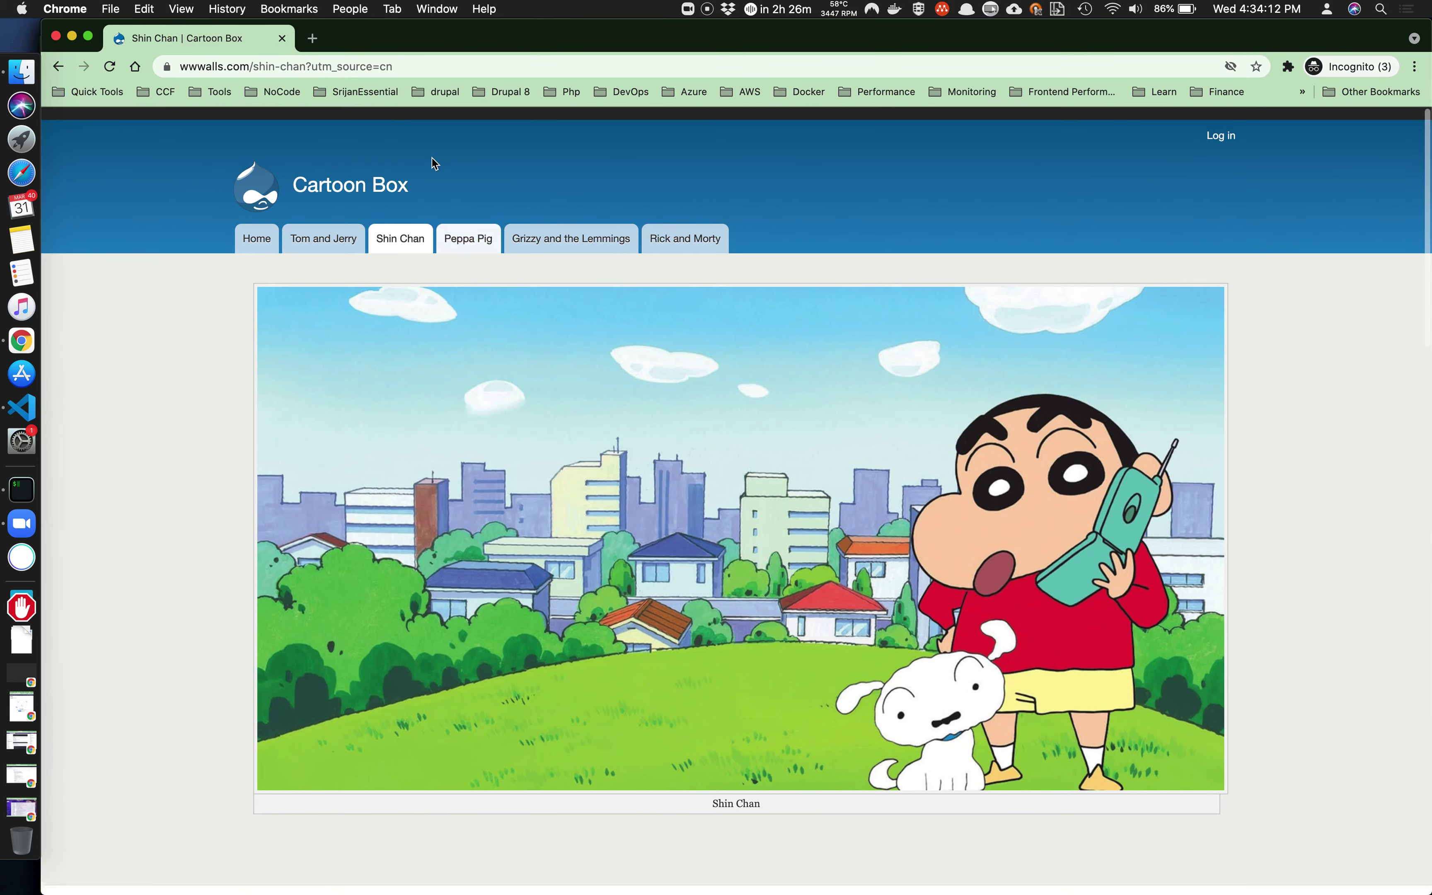
Change the page address's utm_source value to pogo, reload, and check the sidebar.
{"action": "left_click", "coordinate": [384, 66]}
{"action": "left_click_drag", "start_coordinate": [416, 66], "coordinate": [451, 59]}
{"action": "type", "text": "pogo"}
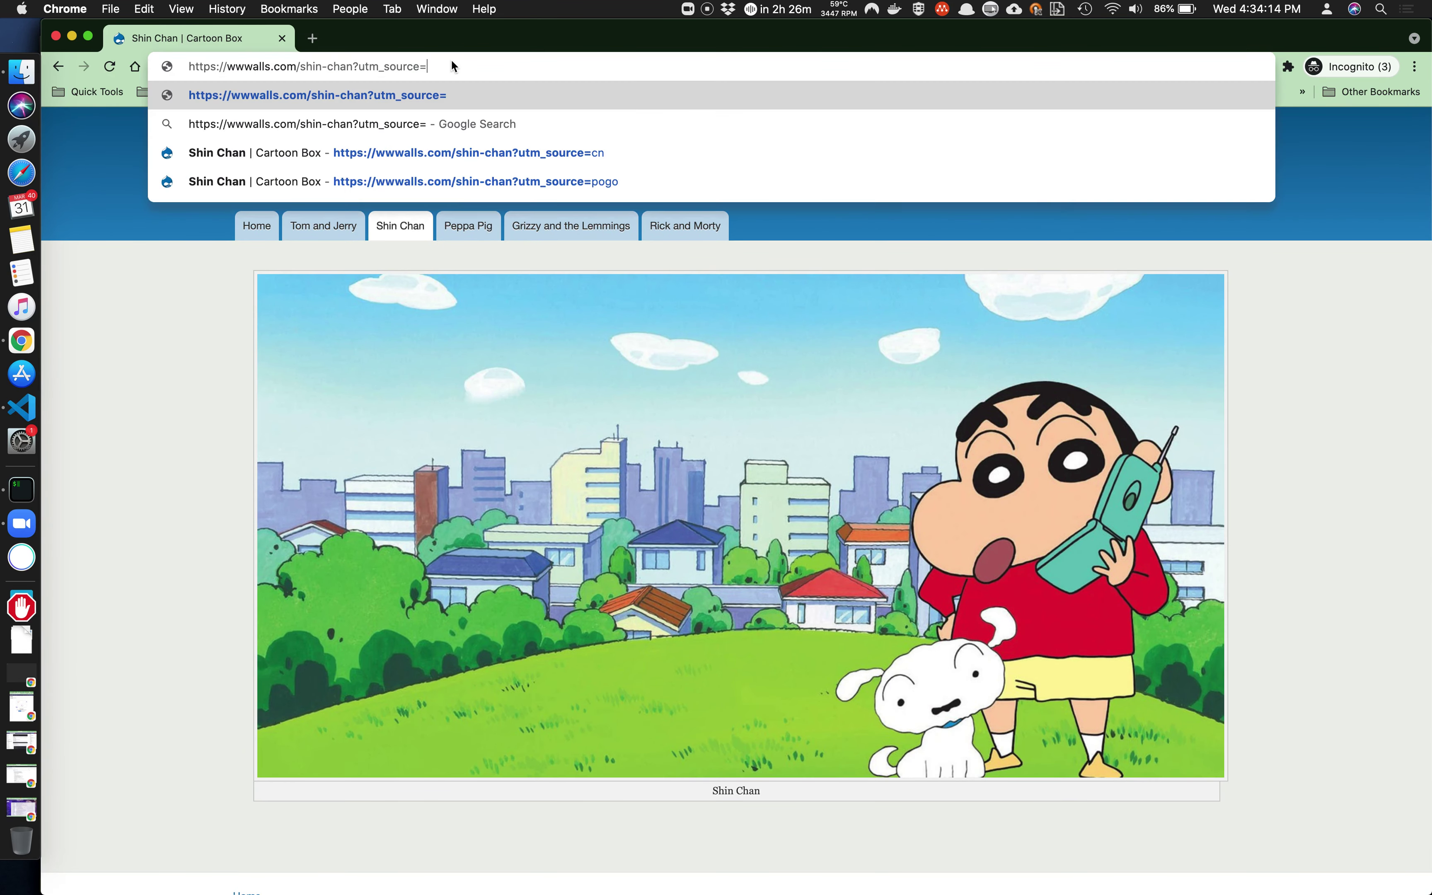
{"action": "key", "text": "Return"}
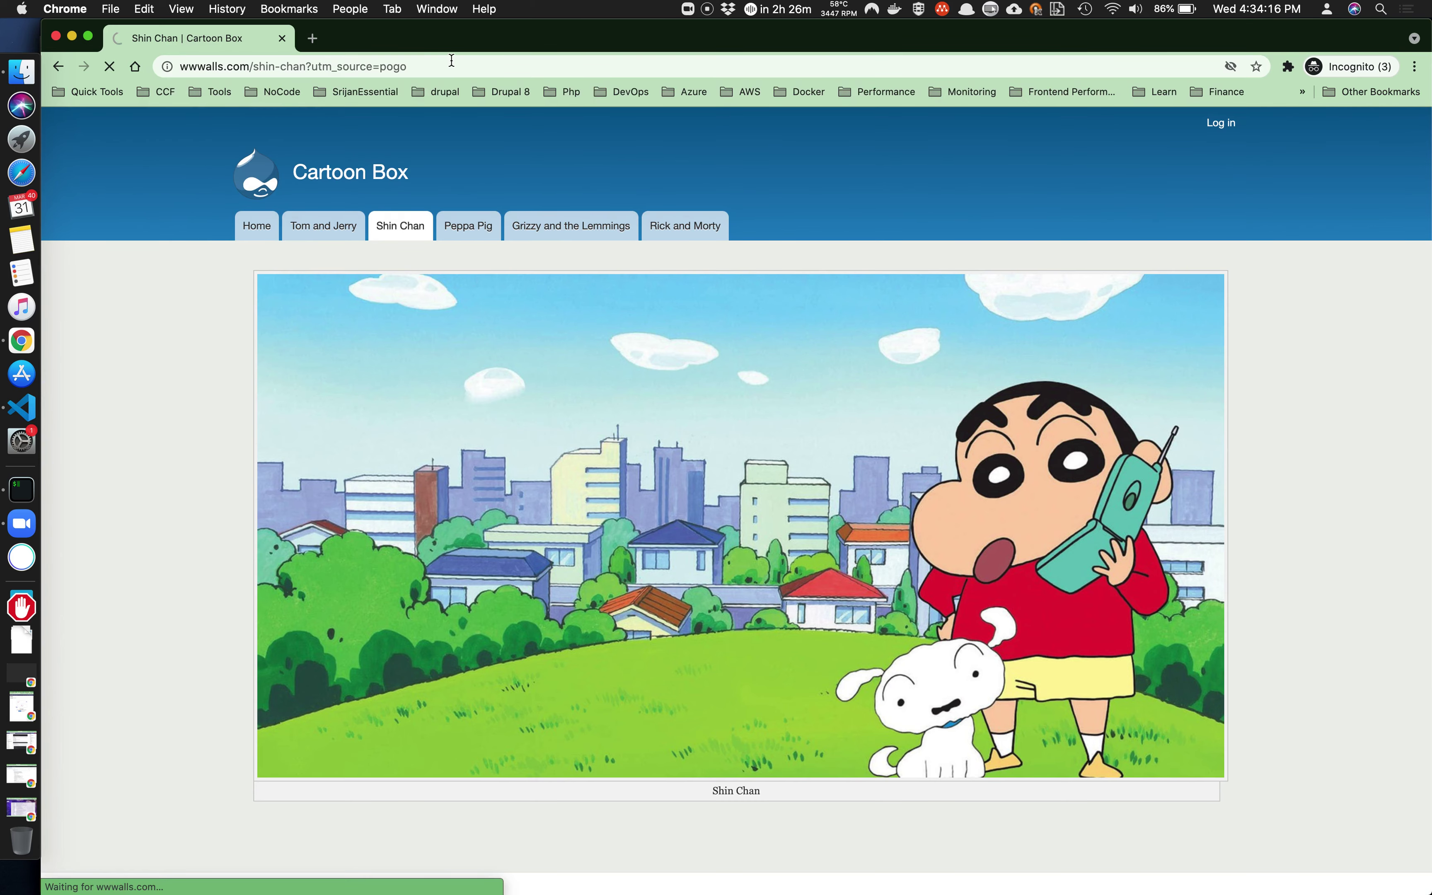
{"action": "scroll", "coordinate": [687, 602], "scroll_direction": "down", "scroll_amount": 8}
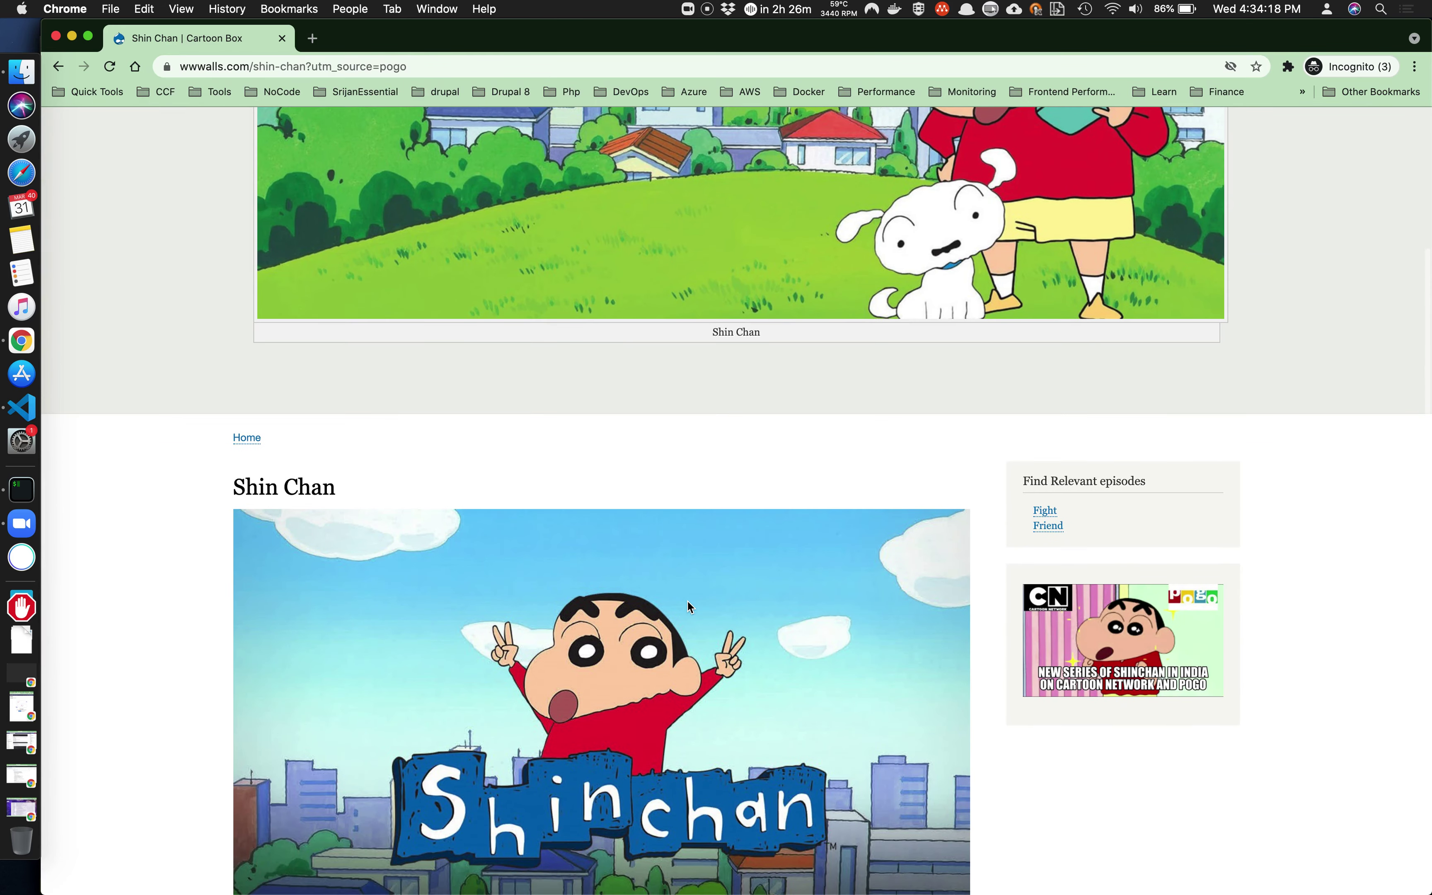
{"action": "scroll", "coordinate": [687, 599], "scroll_direction": "up", "scroll_amount": 8}
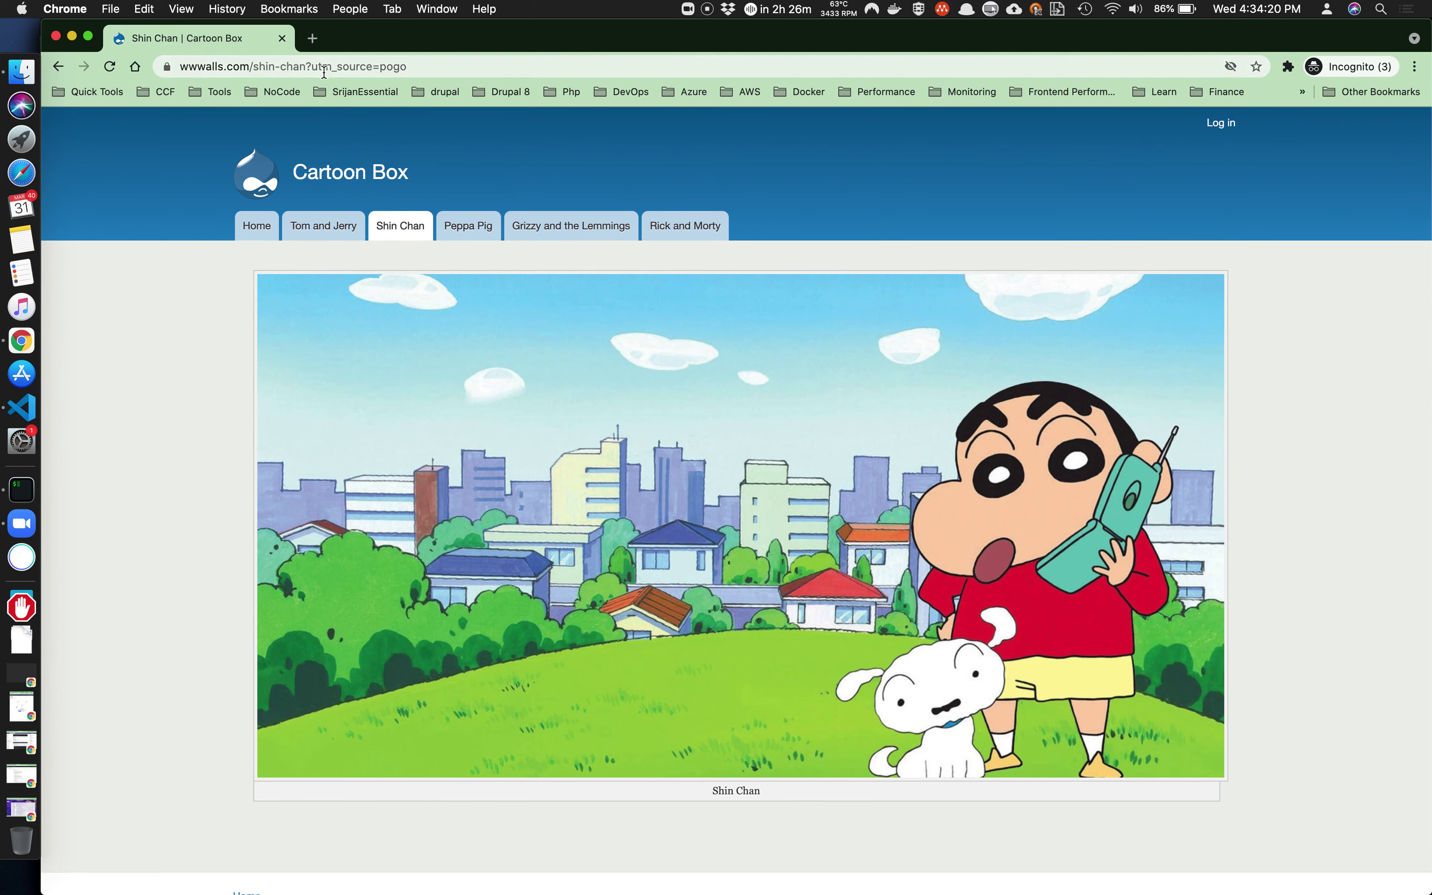
Remove the utm_source parameter from the Shin Chan address, reload the page, and check the sidebar promo.
{"action": "left_click", "coordinate": [371, 61]}
{"action": "key", "text": "Return"}
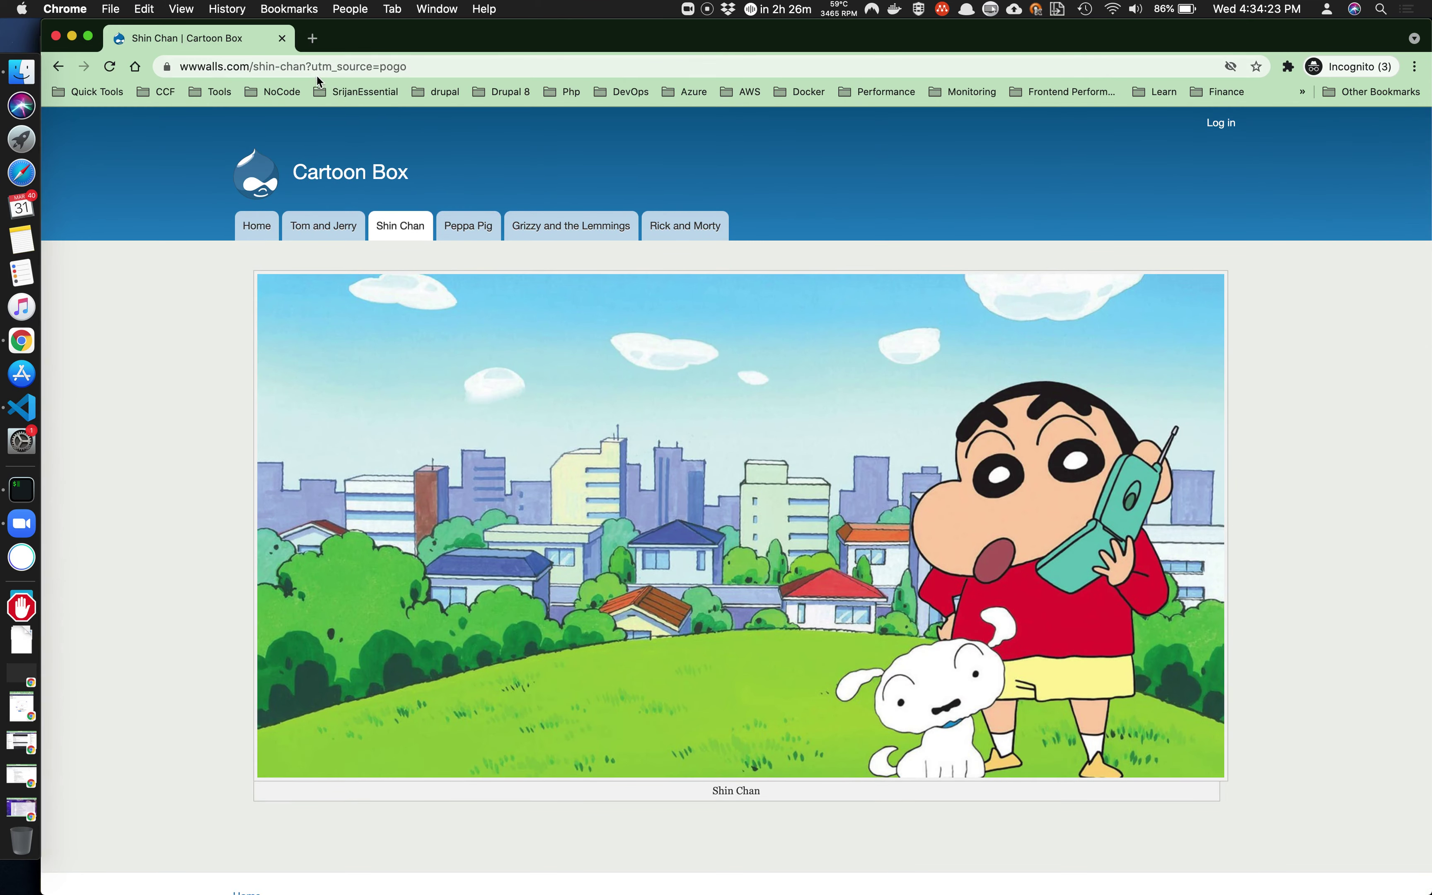
{"action": "left_click_drag", "start_coordinate": [311, 67], "coordinate": [527, 59]}
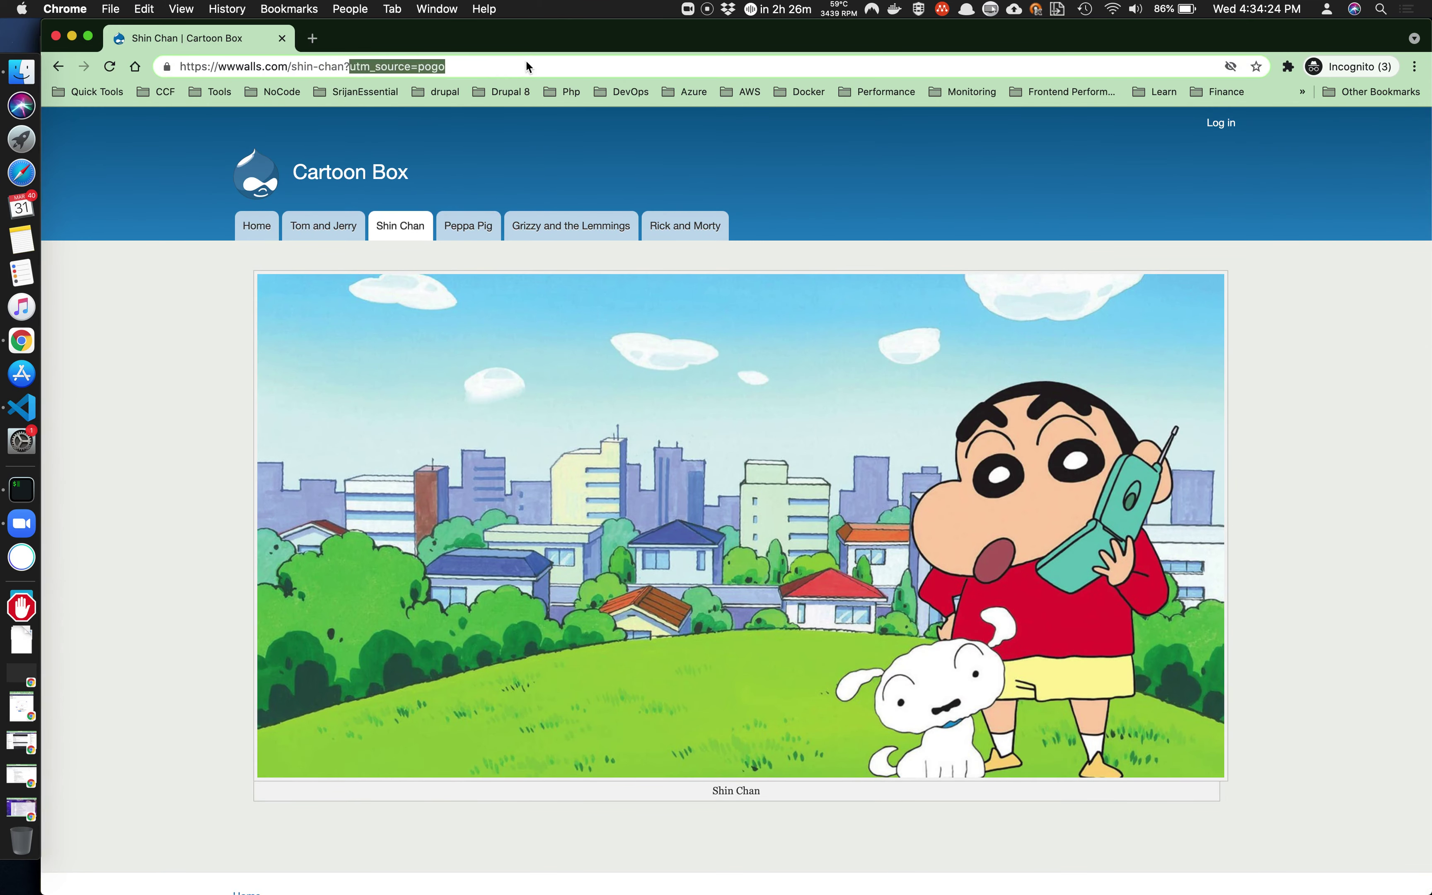
{"action": "key", "text": "BackSpace"}
{"action": "key", "text": "Return"}
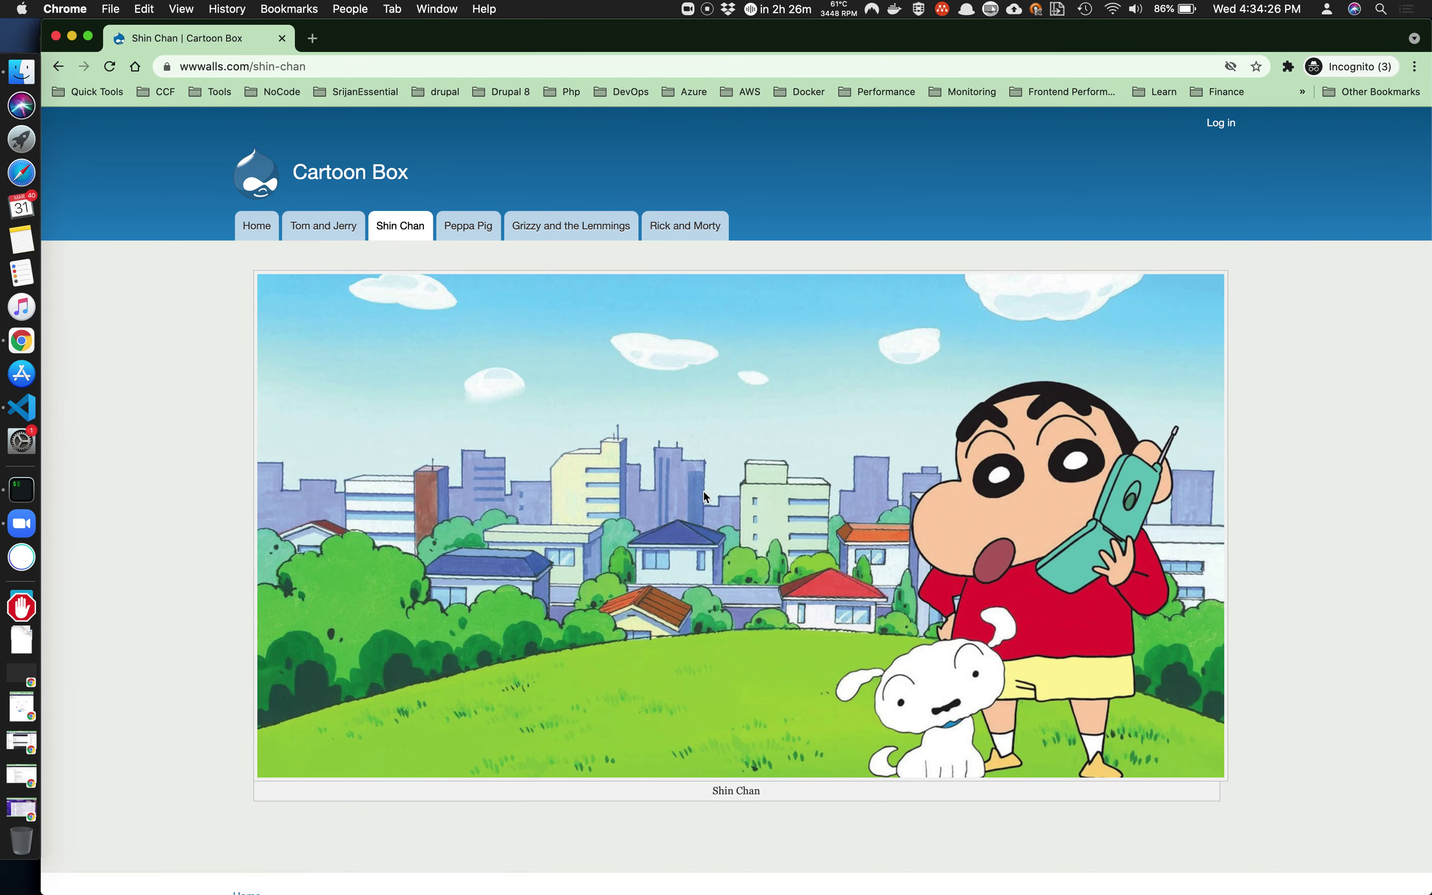
{"action": "scroll", "coordinate": [703, 494], "scroll_direction": "down", "scroll_amount": 8}
{"action": "scroll", "coordinate": [994, 568], "scroll_direction": "up", "scroll_amount": 8}
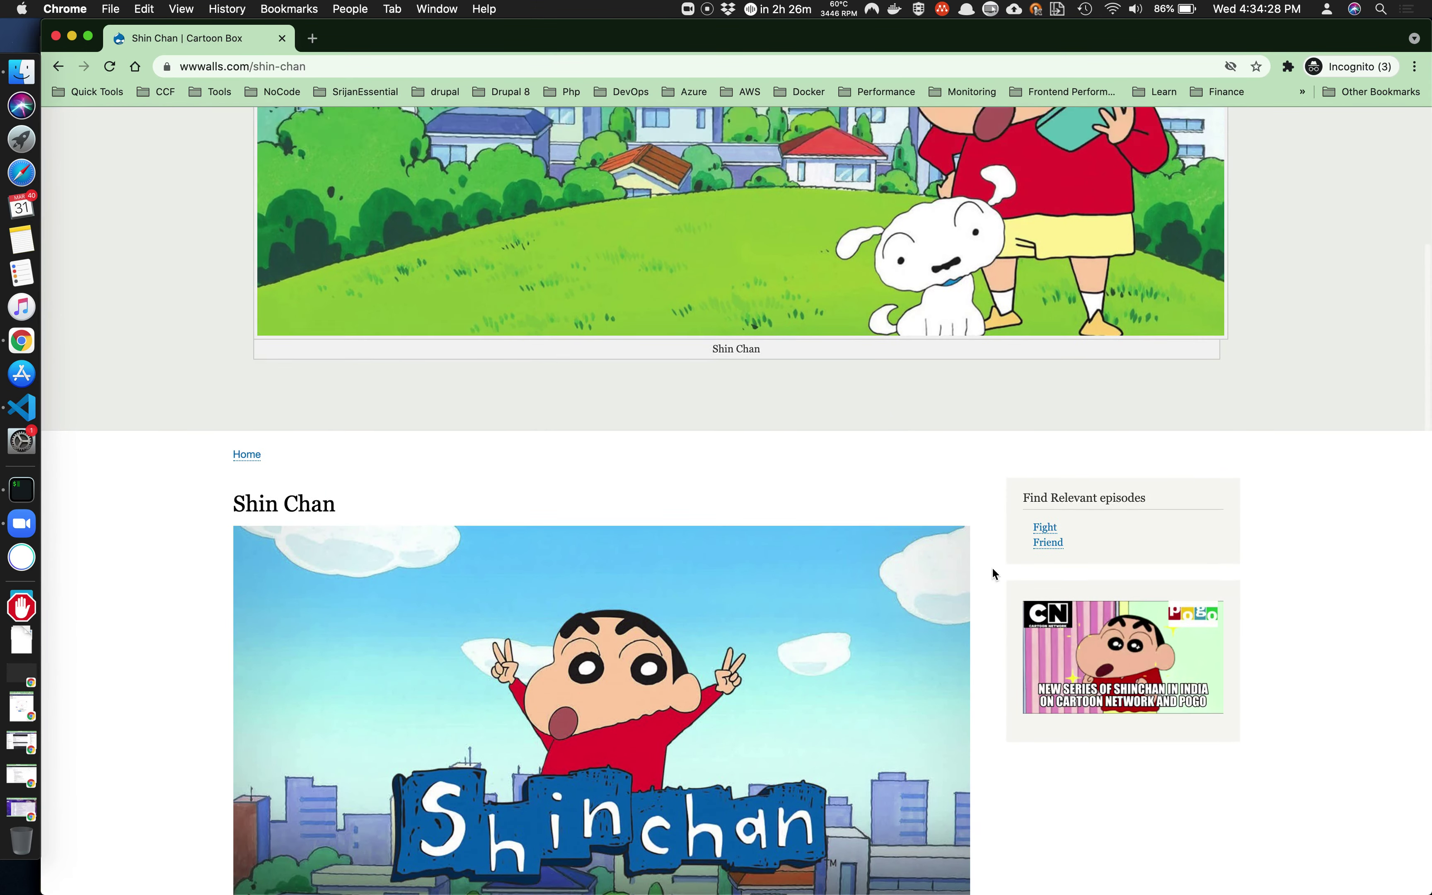
Load the Shin Chan page with utm_source=facebook and look for the promo block in the sidebar.
{"action": "left_click", "coordinate": [347, 66]}
{"action": "left_click", "coordinate": [347, 66]}
{"action": "type", "text": "?"}
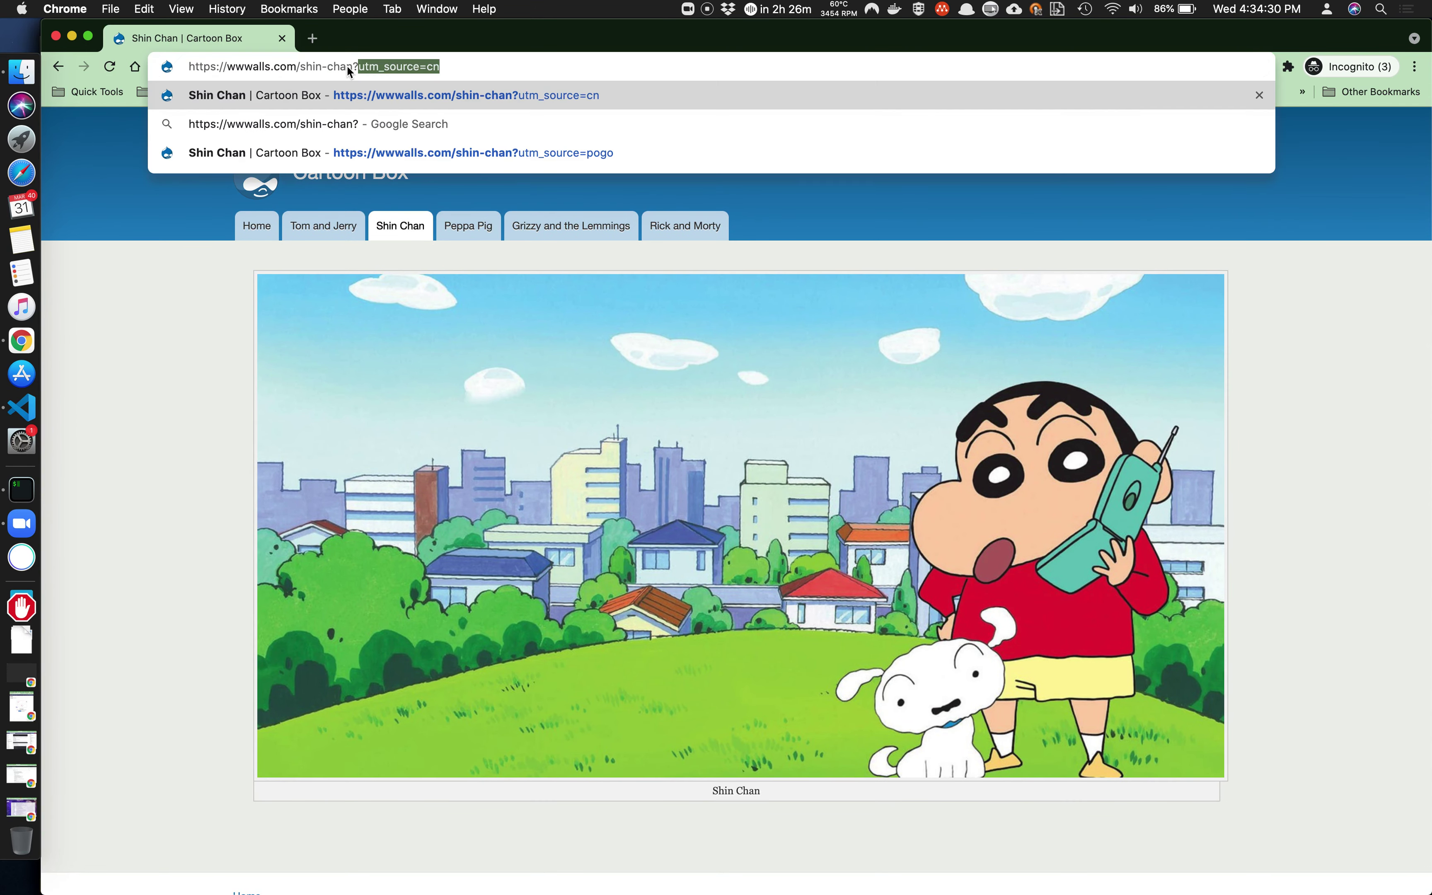
{"action": "type", "text": "utm_source=facebook"}
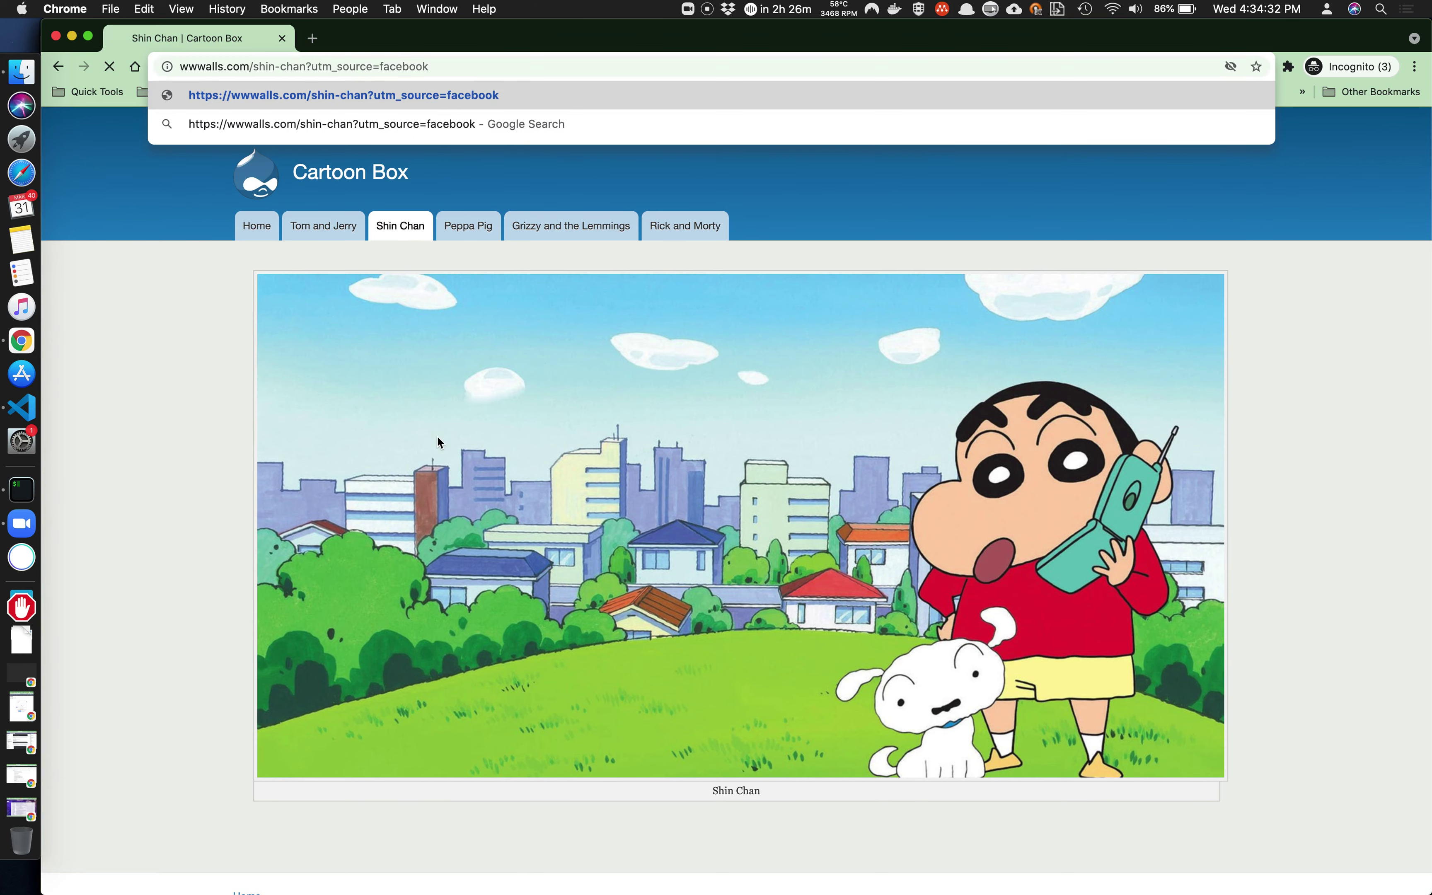
{"action": "key", "text": "Return"}
{"action": "scroll", "coordinate": [868, 786], "scroll_direction": "down", "scroll_amount": 6}
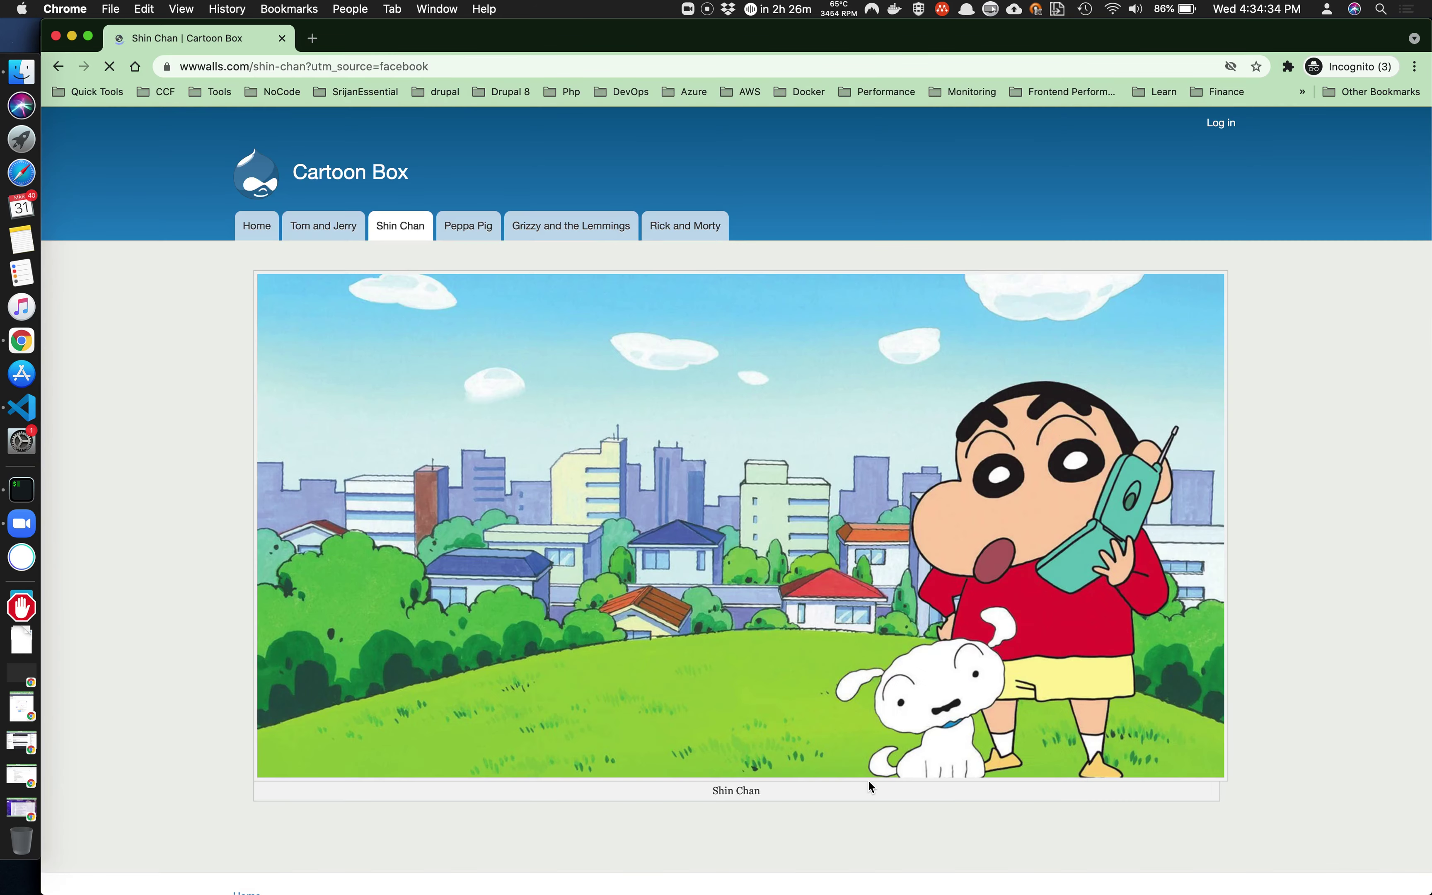
{"action": "scroll", "coordinate": [868, 780], "scroll_direction": "down", "scroll_amount": 8}
{"action": "scroll", "coordinate": [1129, 624], "scroll_direction": "down", "scroll_amount": 4}
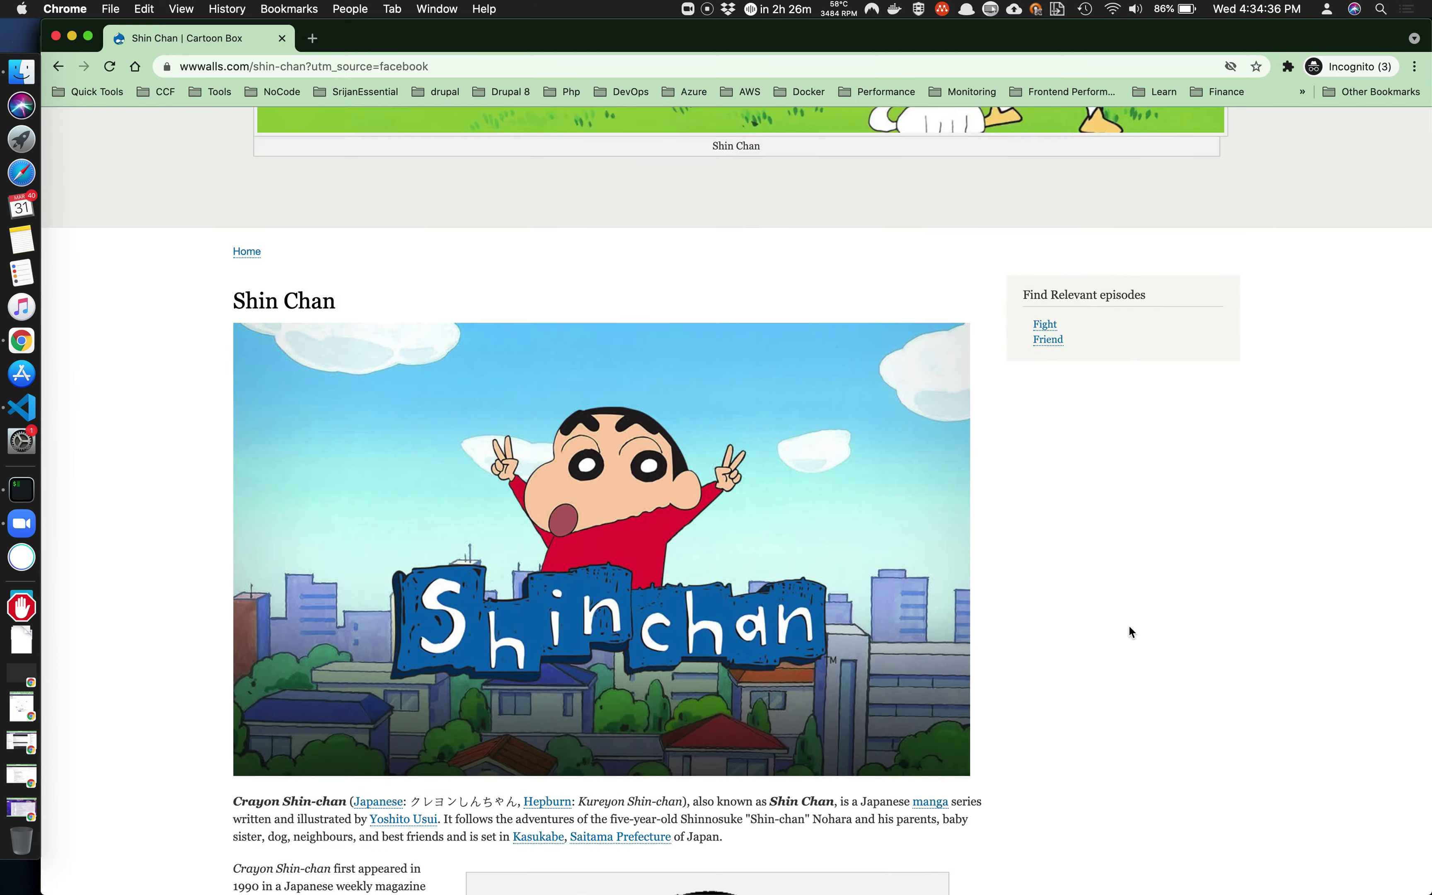
{"action": "scroll", "coordinate": [1120, 602], "scroll_direction": "up", "scroll_amount": 2}
{"action": "scroll", "coordinate": [1158, 526], "scroll_direction": "up", "scroll_amount": 10}
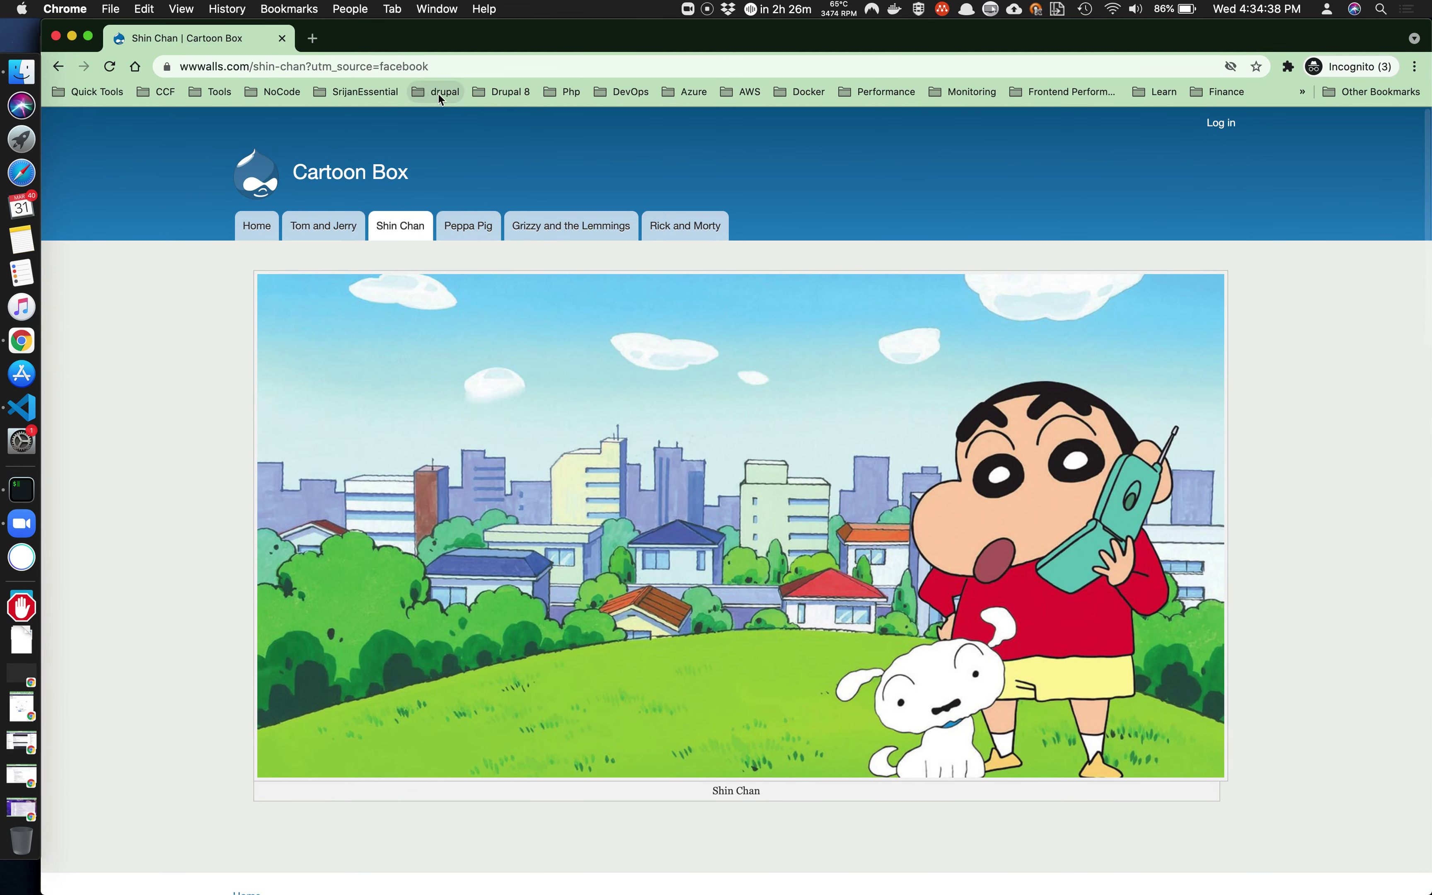
Set the utm_source value back to cn, reload the Shin Chan page, and view it again.
{"action": "double_click", "coordinate": [400, 66]}
{"action": "type", "text": "cn"}
{"action": "key", "text": "Return"}
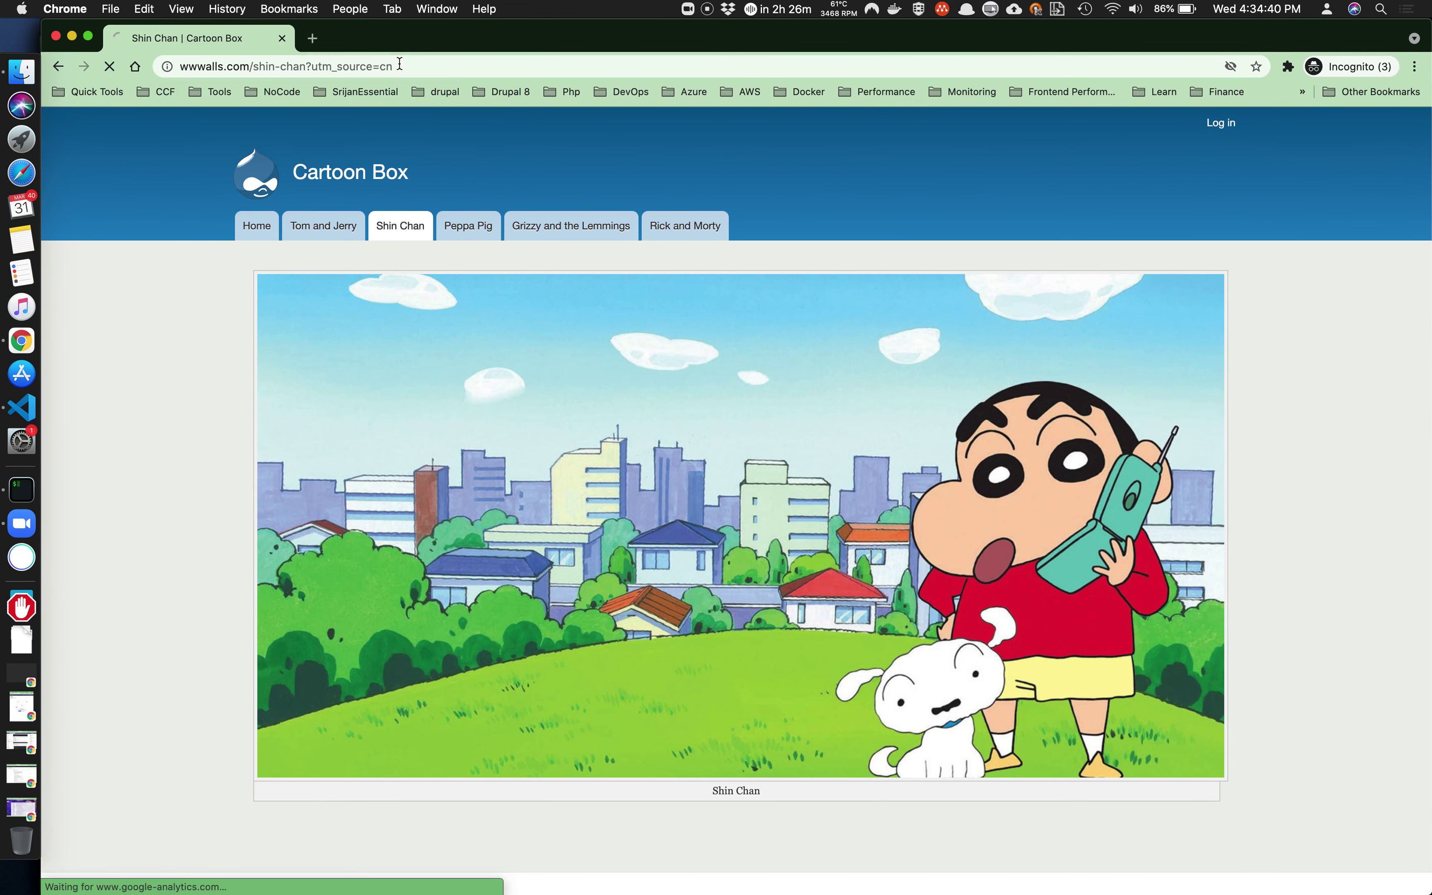
{"action": "scroll", "coordinate": [764, 536], "scroll_direction": "down", "scroll_amount": 6}
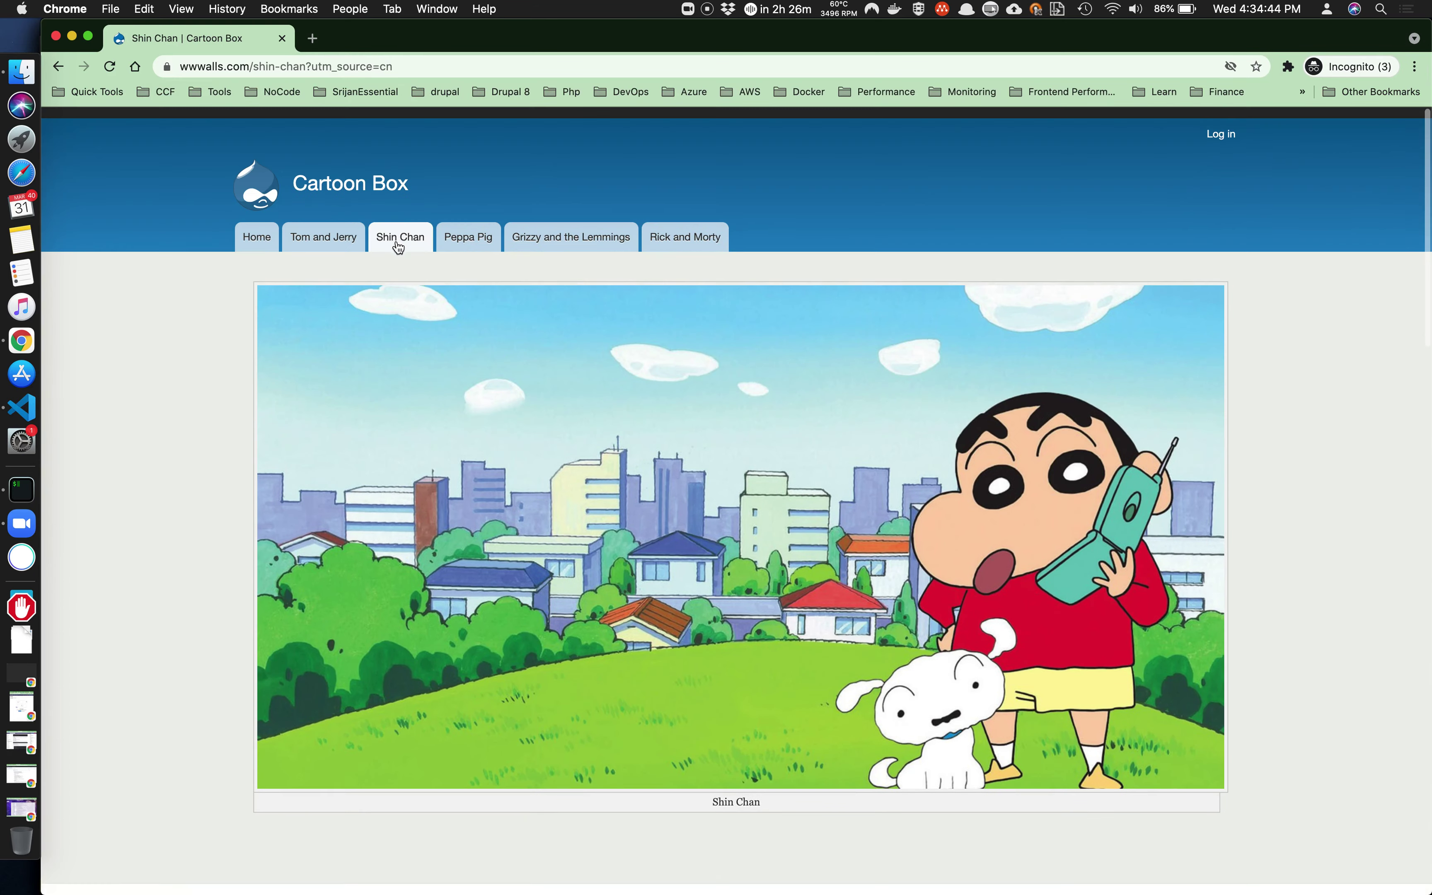
Switch to the browser window with Block layout and open the configuration of Shin chan CN or POGO block under Sidebar second.
{"action": "key", "text": "super+grave"}
{"action": "scroll", "coordinate": [270, 328], "scroll_direction": "up", "scroll_amount": 1}
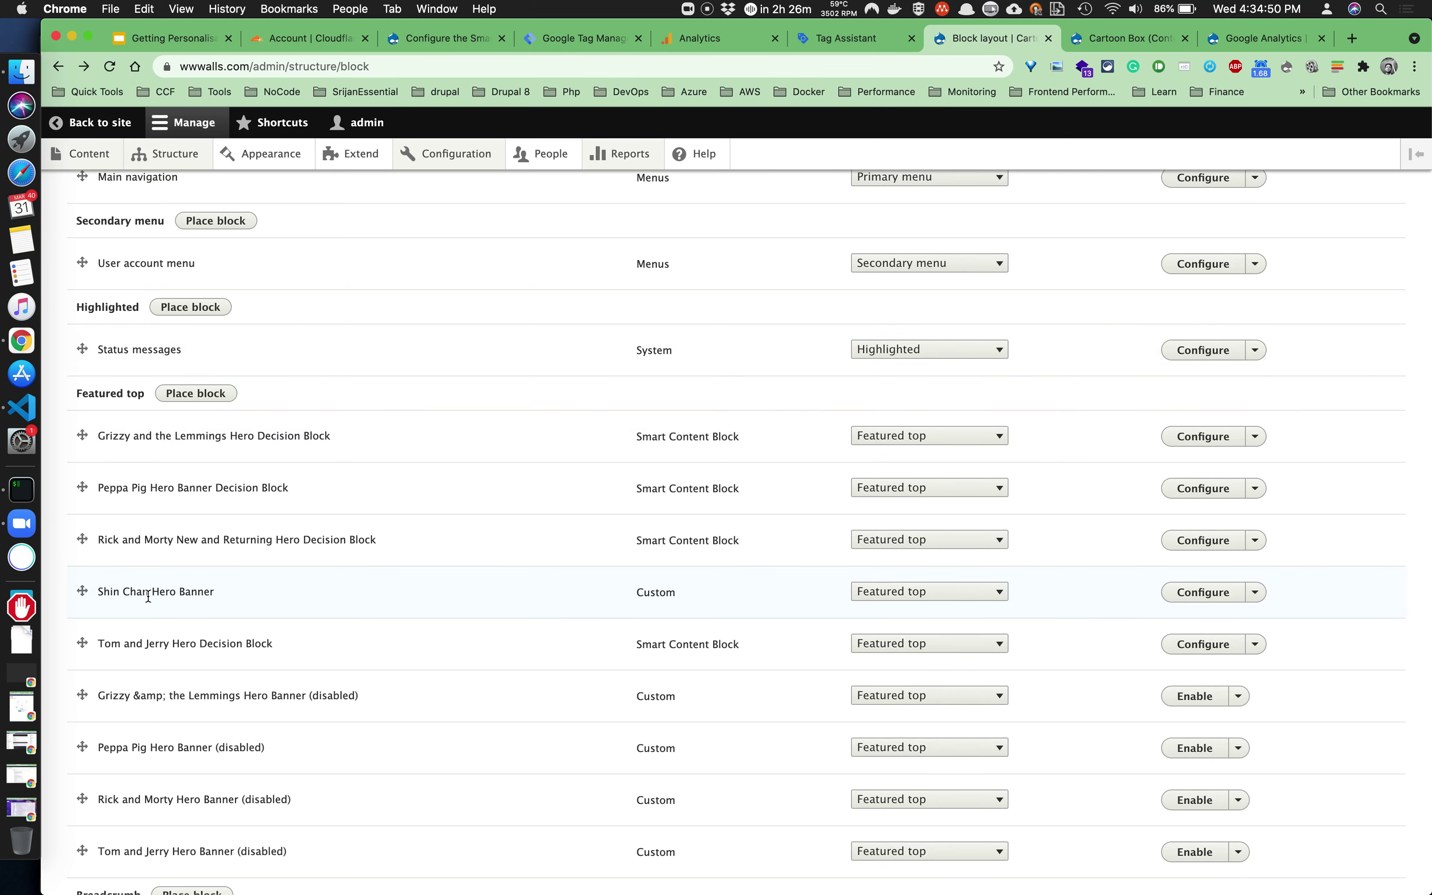
{"action": "scroll", "coordinate": [148, 596], "scroll_direction": "down", "scroll_amount": 12}
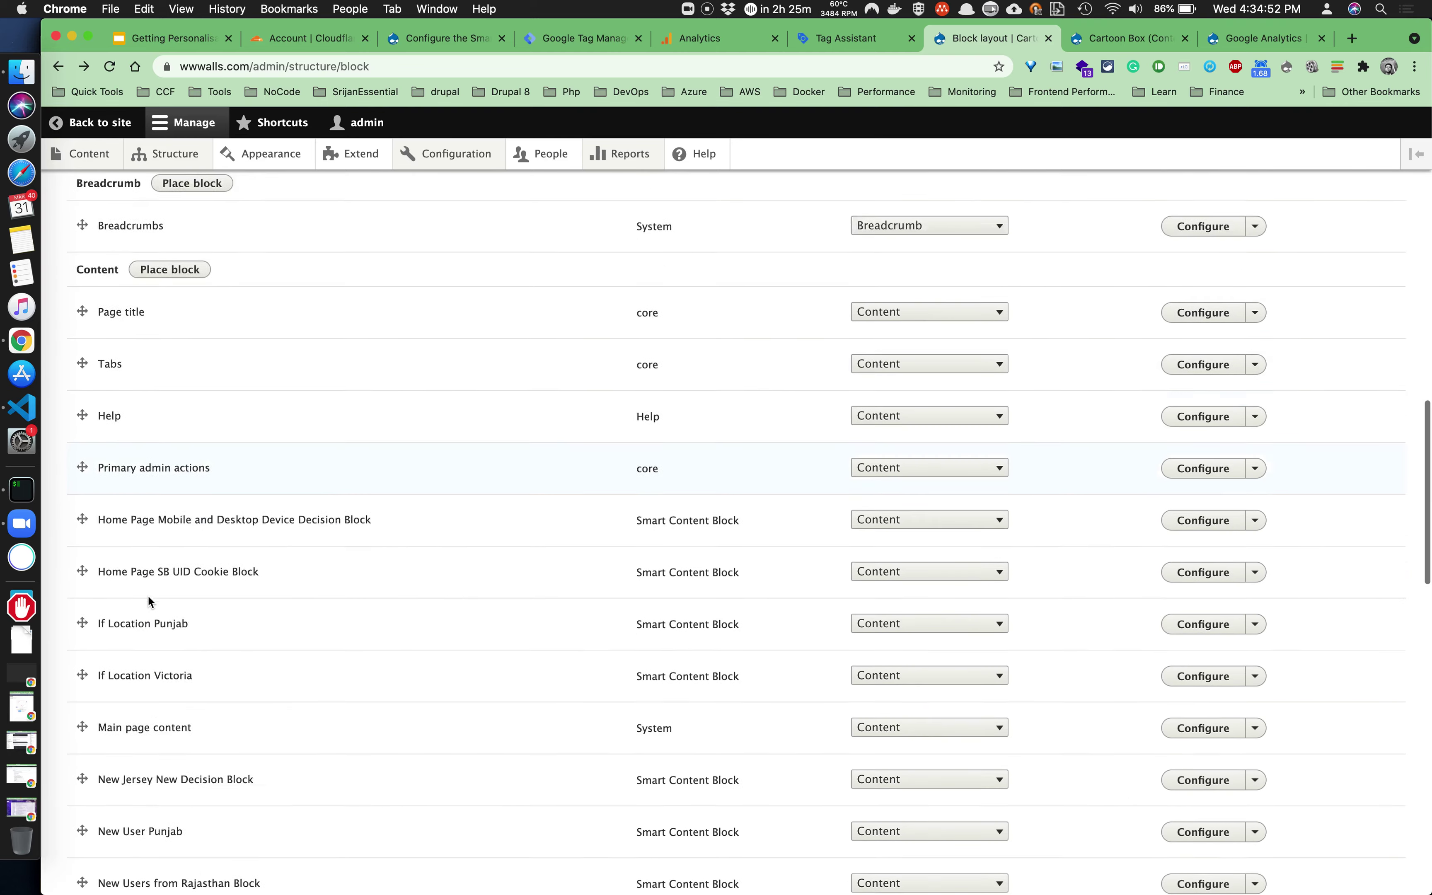
{"action": "scroll", "coordinate": [159, 358], "scroll_direction": "up", "scroll_amount": 1}
{"action": "scroll", "coordinate": [131, 316], "scroll_direction": "down", "scroll_amount": 11}
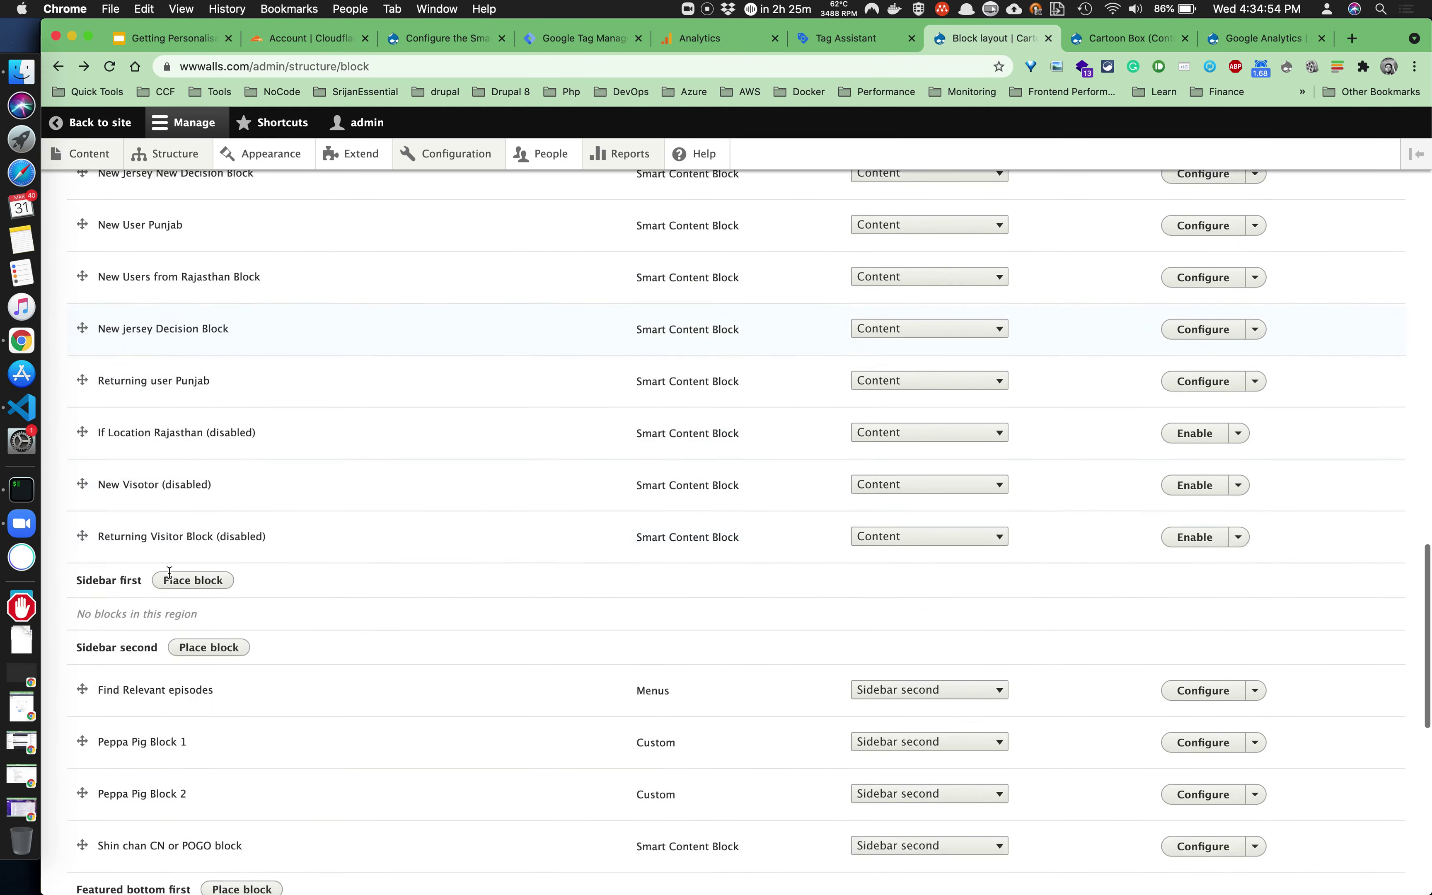
{"action": "scroll", "coordinate": [169, 573], "scroll_direction": "down", "scroll_amount": 2}
{"action": "scroll", "coordinate": [126, 593], "scroll_direction": "down", "scroll_amount": 2}
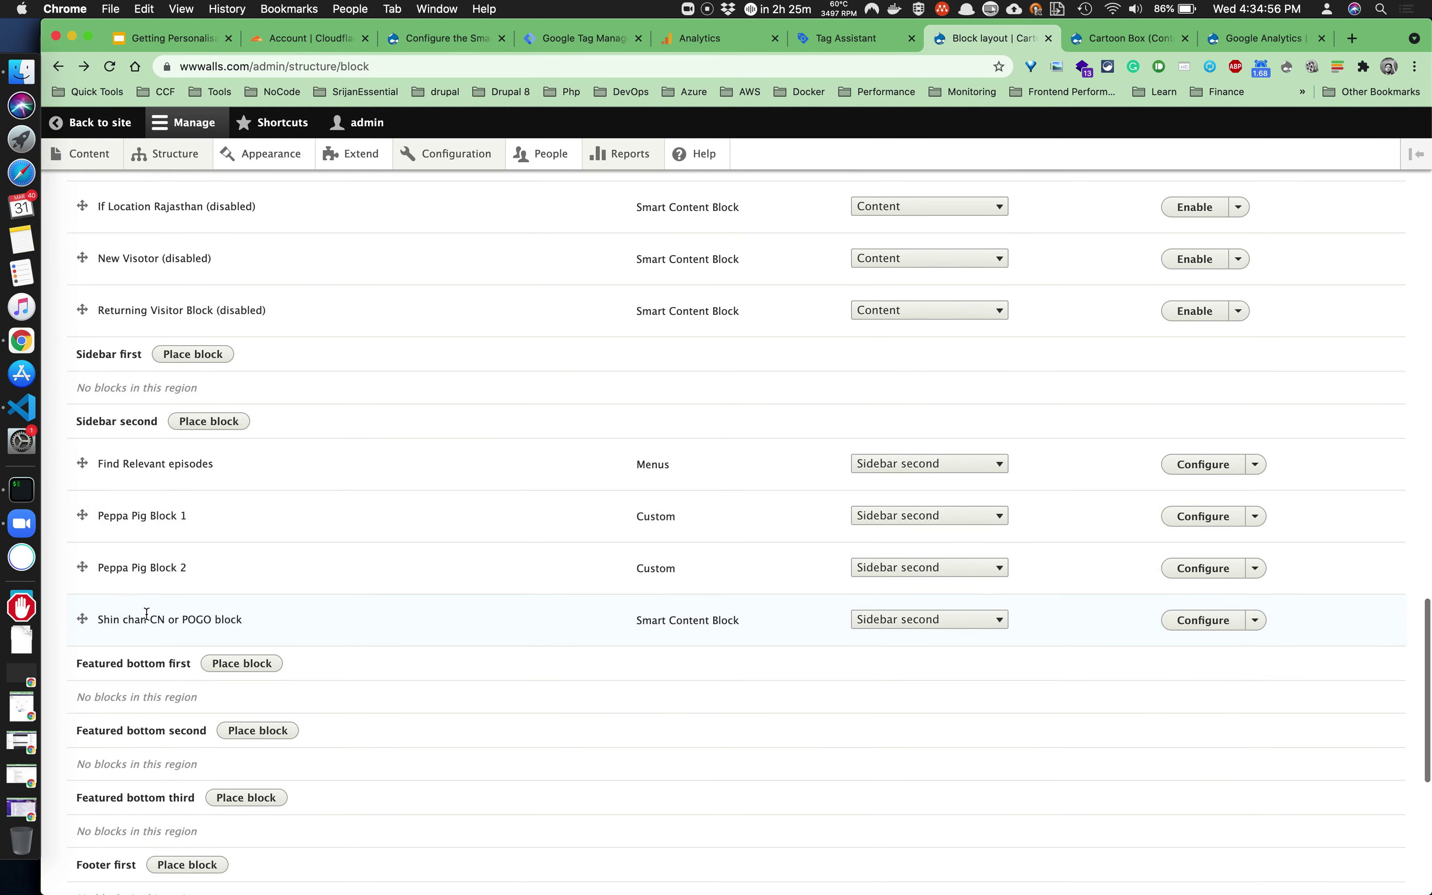
{"action": "left_click_drag", "start_coordinate": [155, 616], "coordinate": [244, 624]}
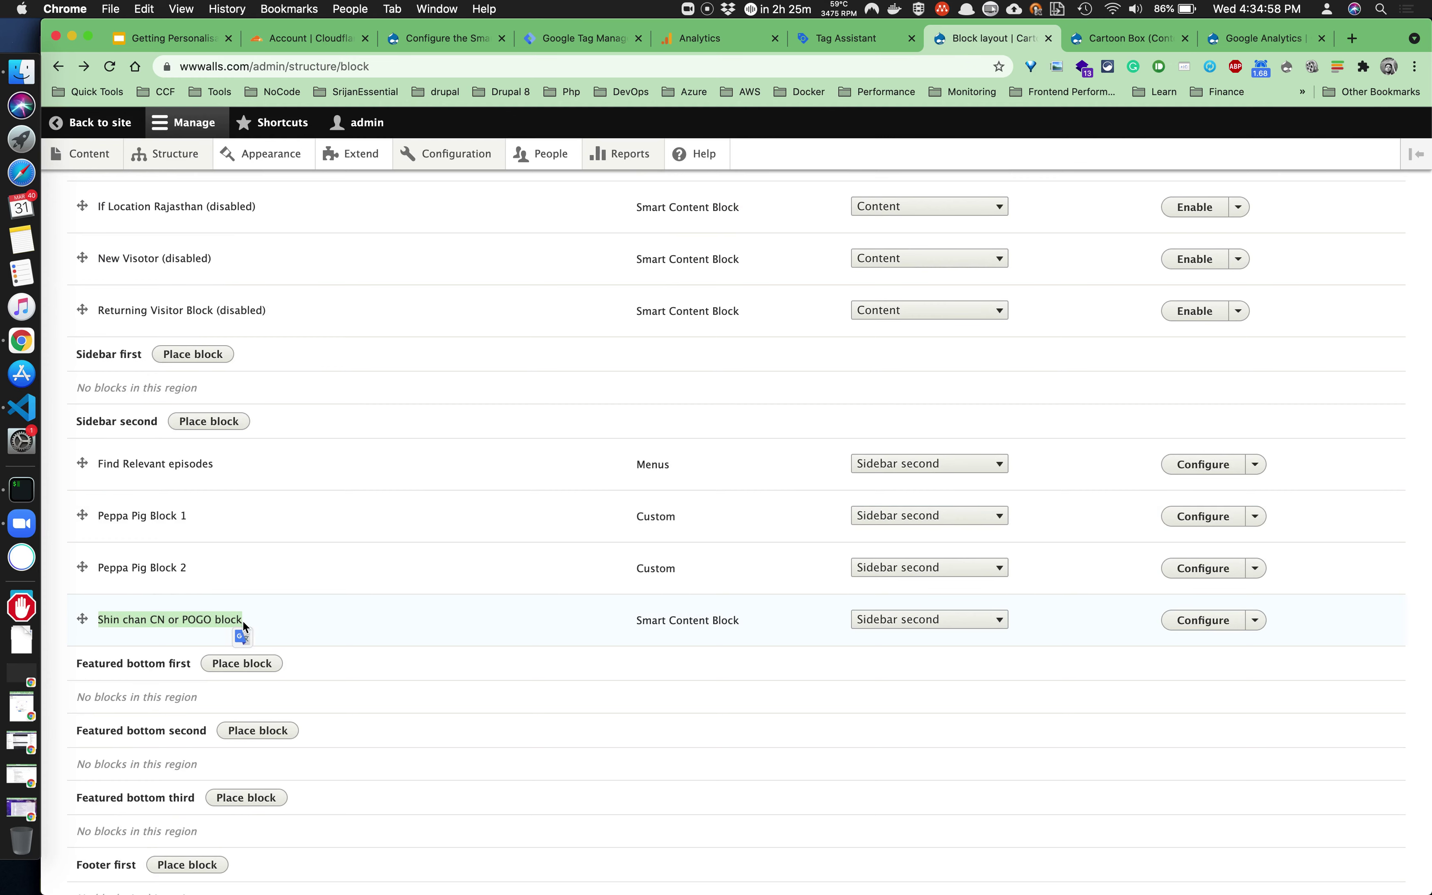
{"action": "left_click", "coordinate": [1223, 624]}
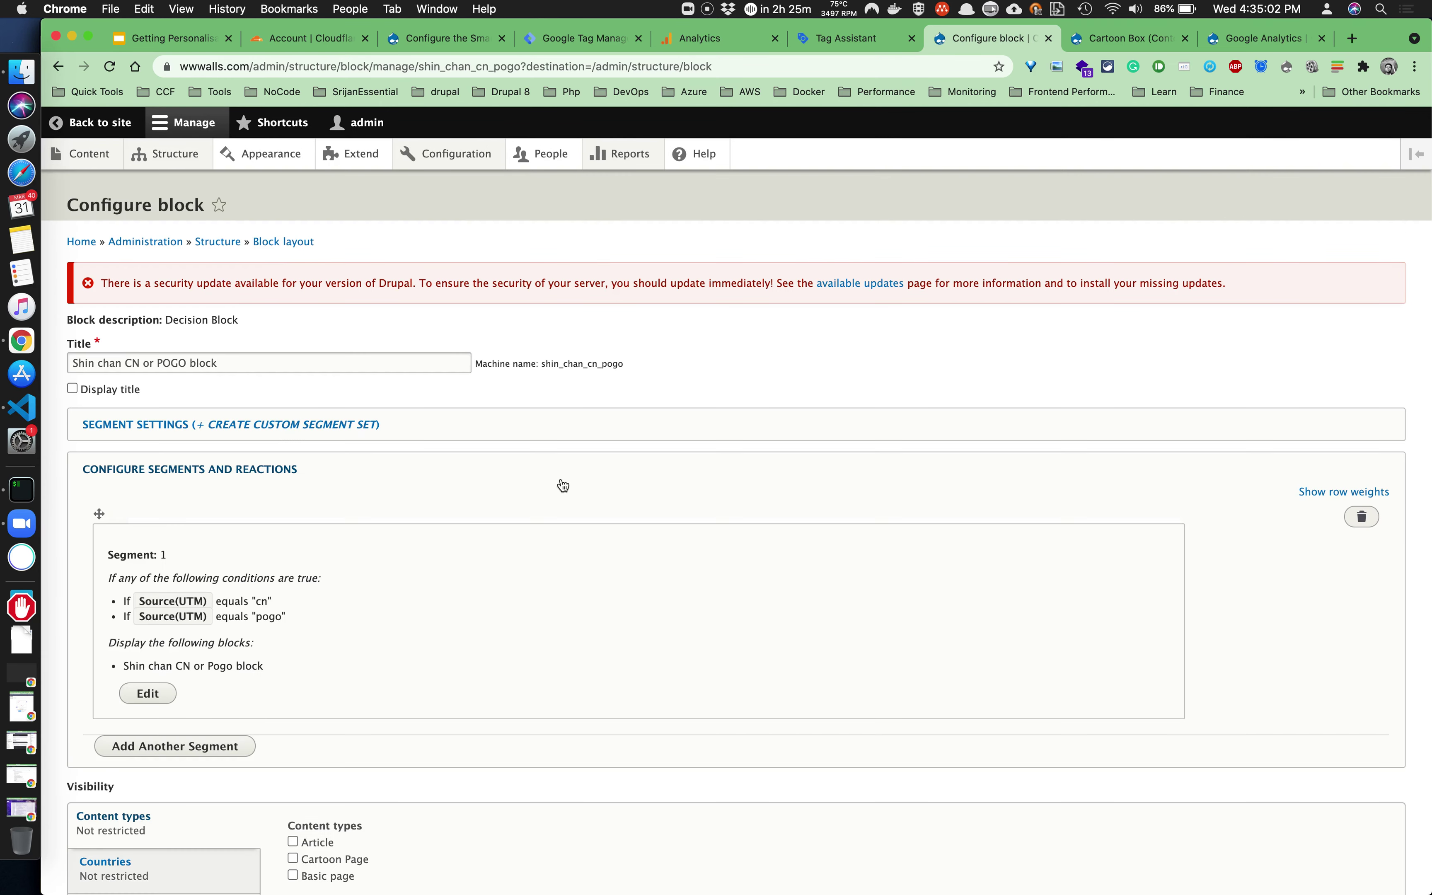
Open Segment 1 of the decision block for editing and review its Source(UTM) conditions and displayed block.
{"action": "scroll", "coordinate": [563, 485], "scroll_direction": "down", "scroll_amount": 5}
{"action": "left_click", "coordinate": [156, 554]}
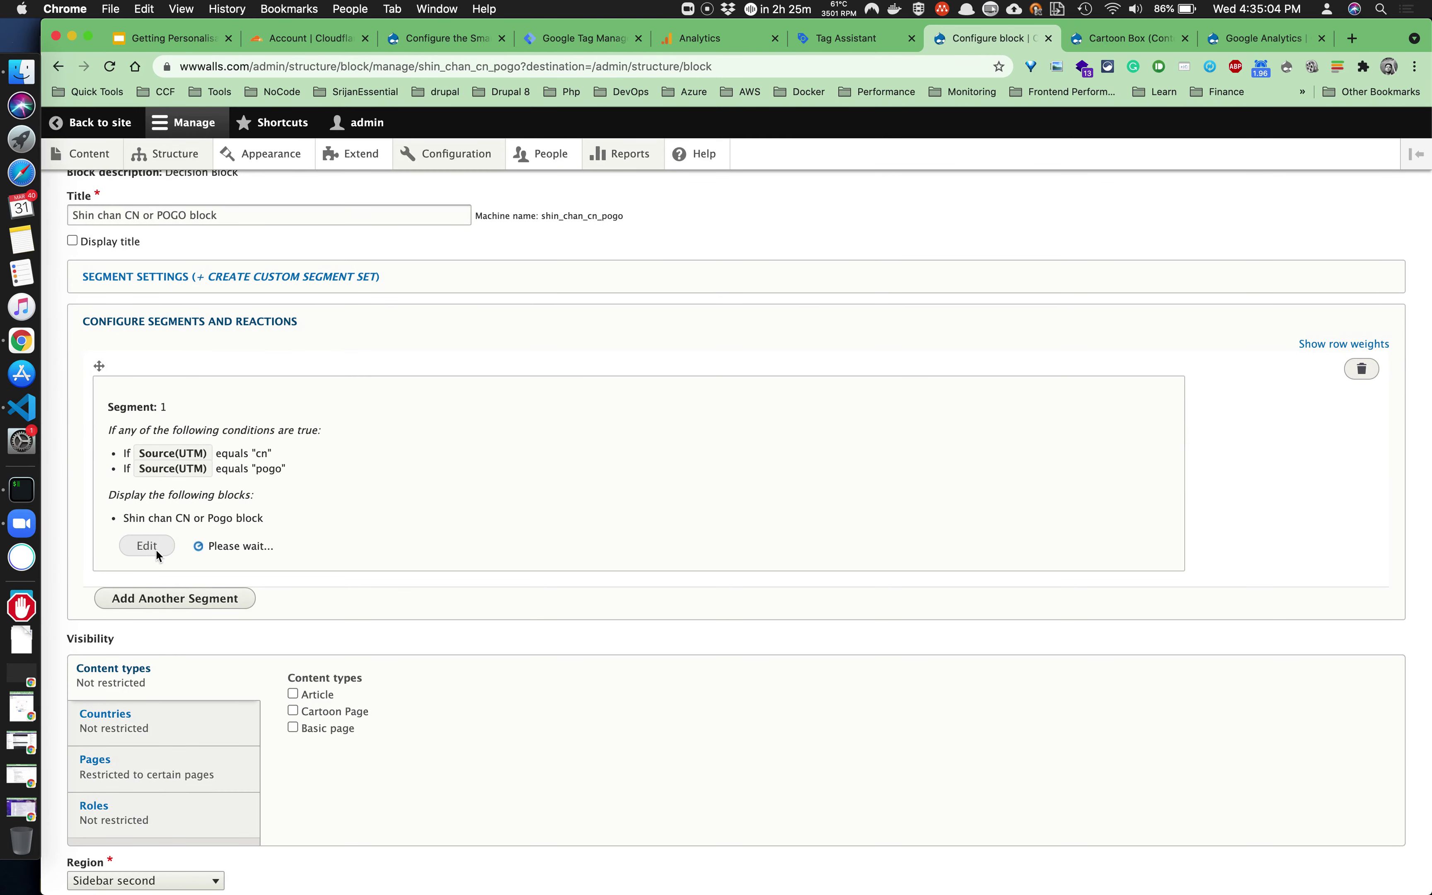
{"action": "scroll", "coordinate": [167, 501], "scroll_direction": "up", "scroll_amount": 10}
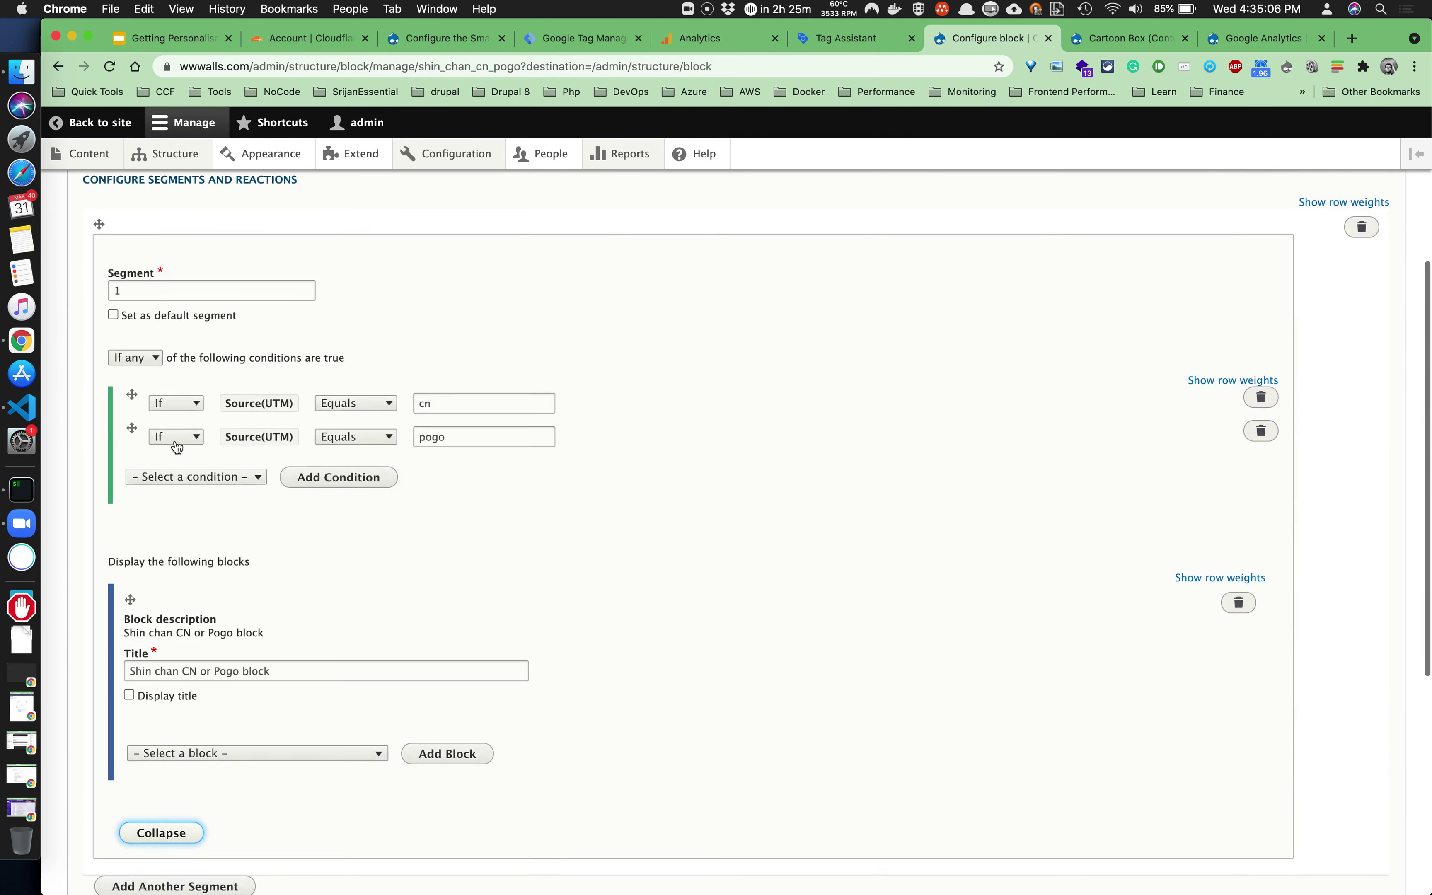
Review Segment 1's any/all matching option and displayed block without changing them, and return to the Block layout list.
{"action": "scroll", "coordinate": [258, 609], "scroll_direction": "down", "scroll_amount": 6}
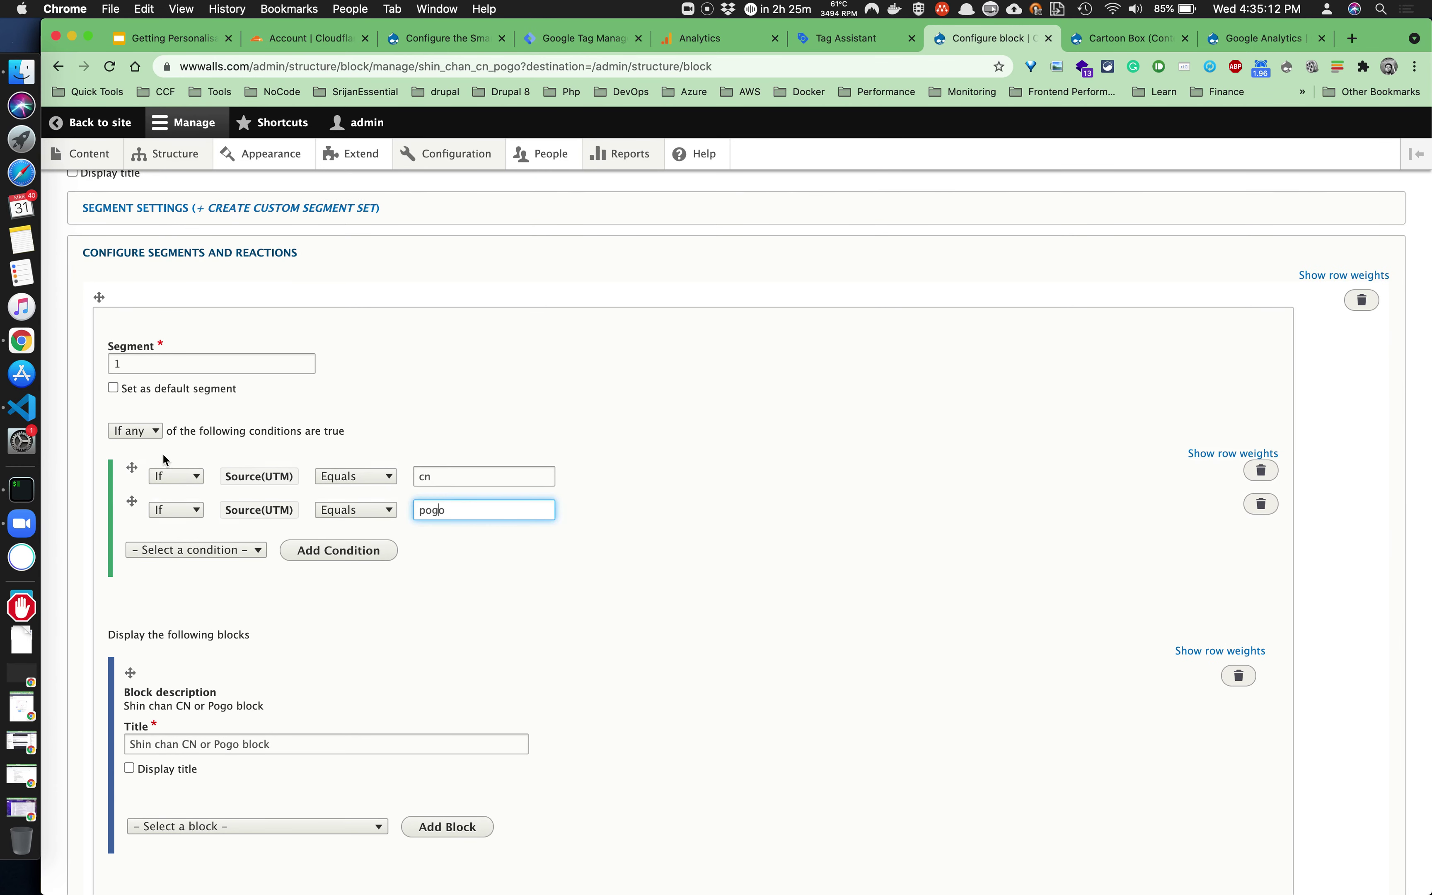
{"action": "left_click", "coordinate": [148, 431]}
{"action": "left_click", "coordinate": [201, 425]}
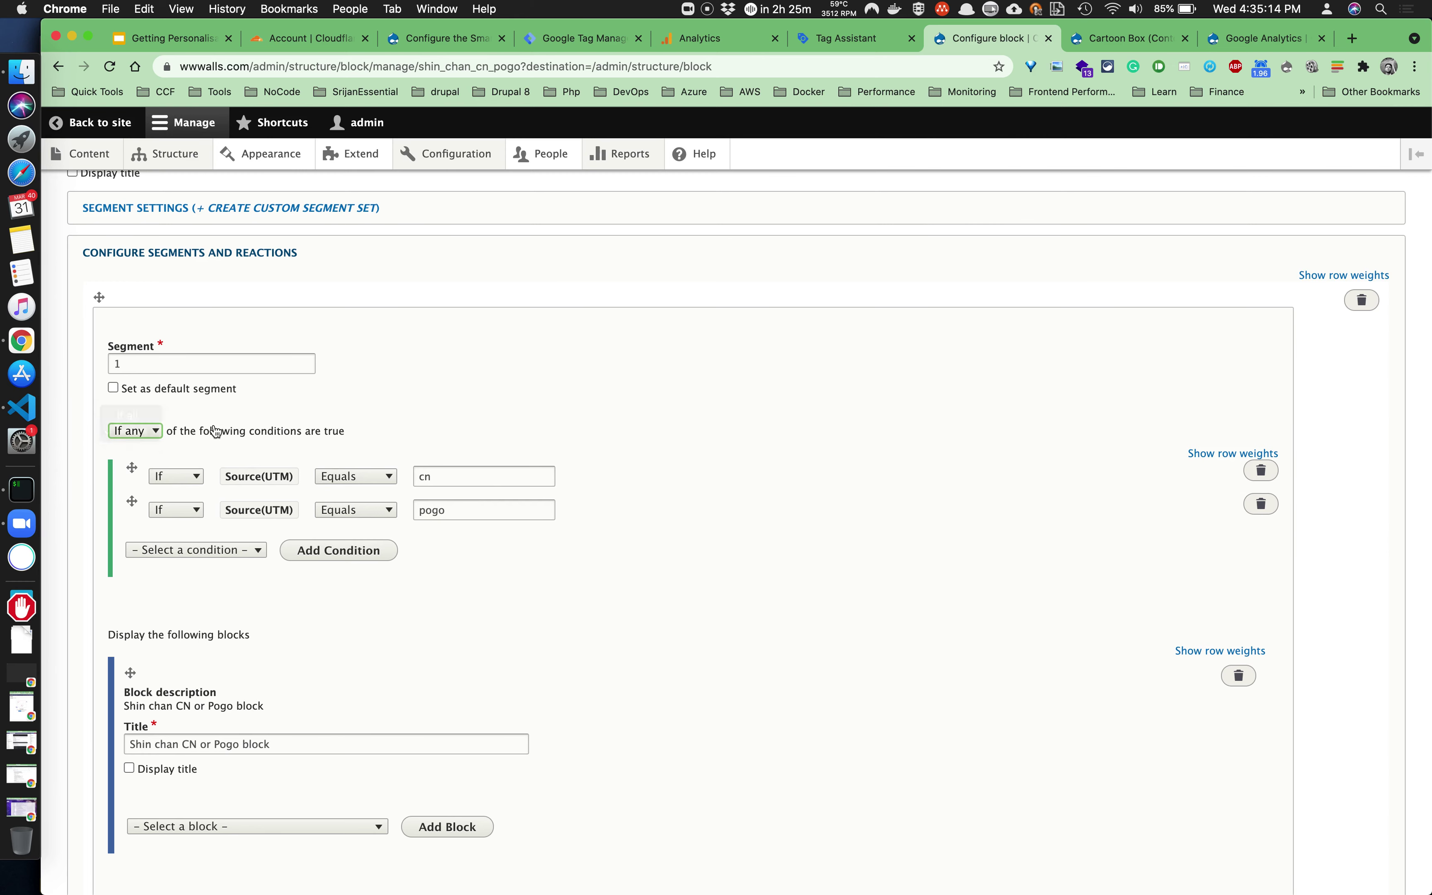
{"action": "scroll", "coordinate": [255, 498], "scroll_direction": "down", "scroll_amount": 6}
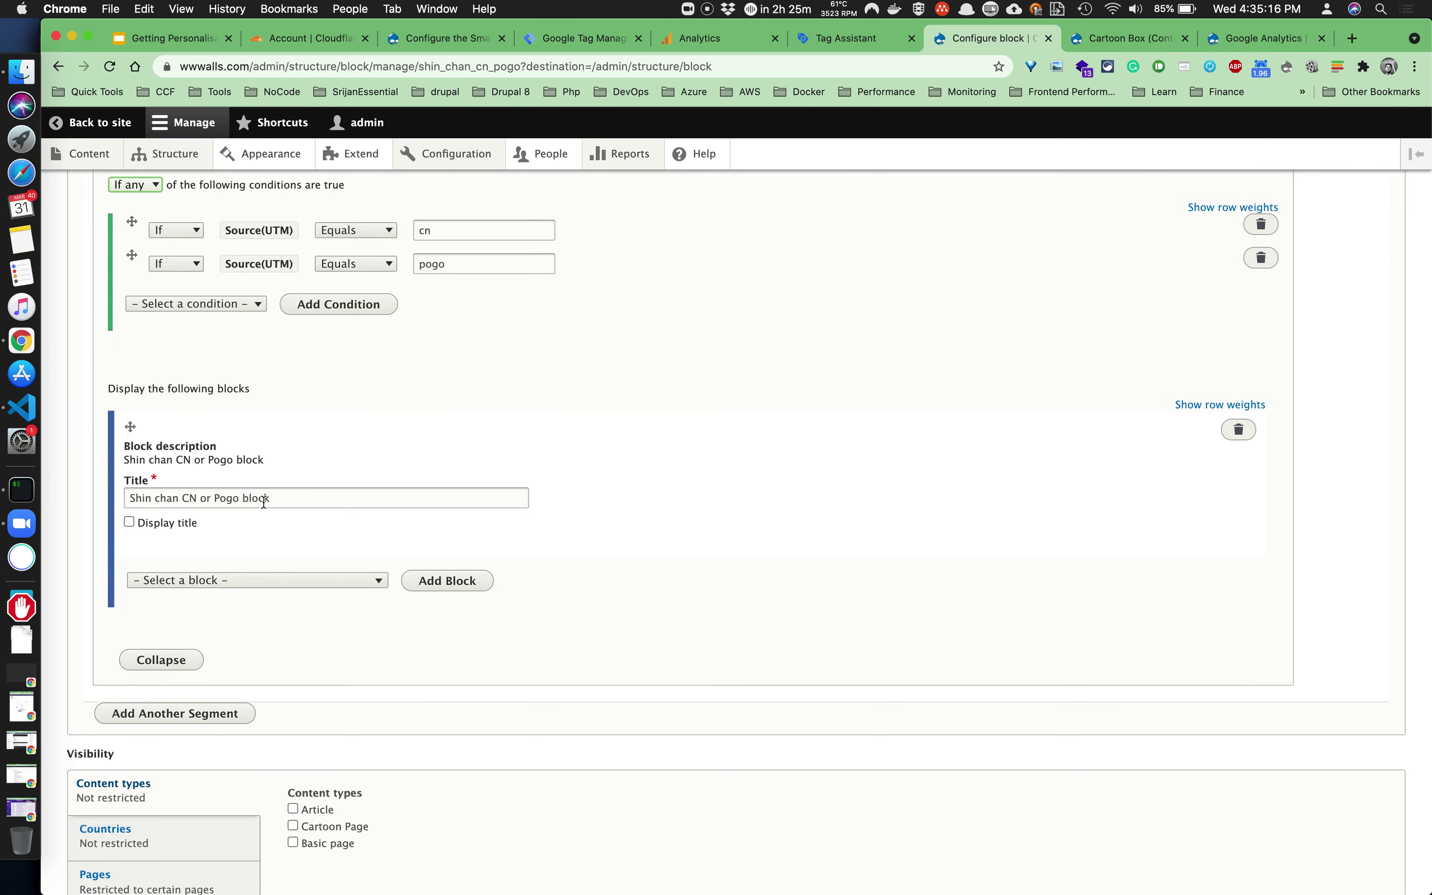
{"action": "left_click_drag", "start_coordinate": [128, 459], "coordinate": [288, 460]}
{"action": "left_click", "coordinate": [332, 466]}
{"action": "scroll", "coordinate": [333, 462], "scroll_direction": "down", "scroll_amount": 4}
{"action": "scroll", "coordinate": [333, 462], "scroll_direction": "up", "scroll_amount": 12}
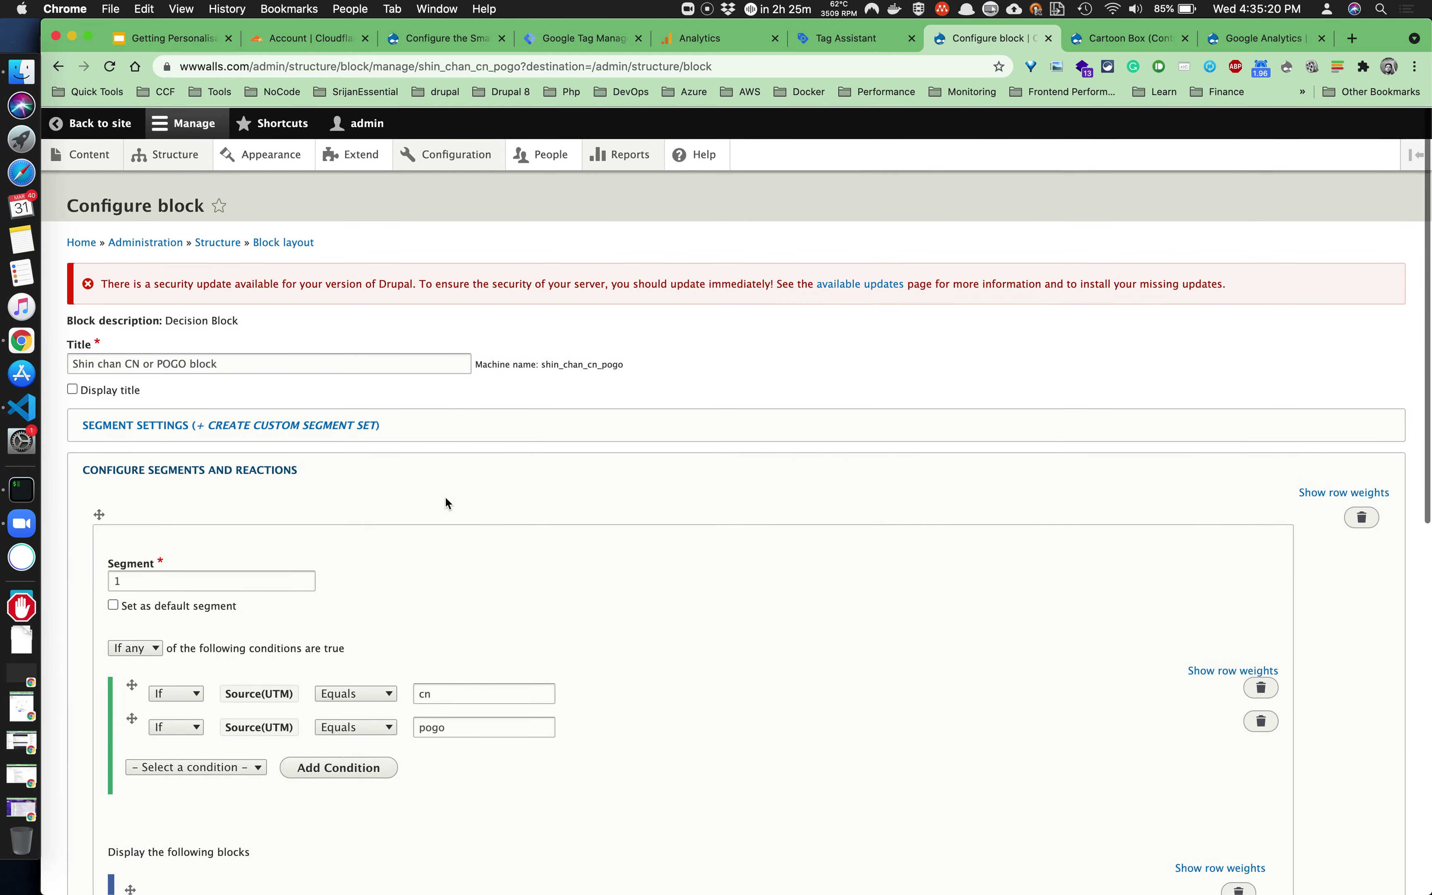
{"action": "scroll", "coordinate": [445, 501], "scroll_direction": "left", "scroll_amount": 5}
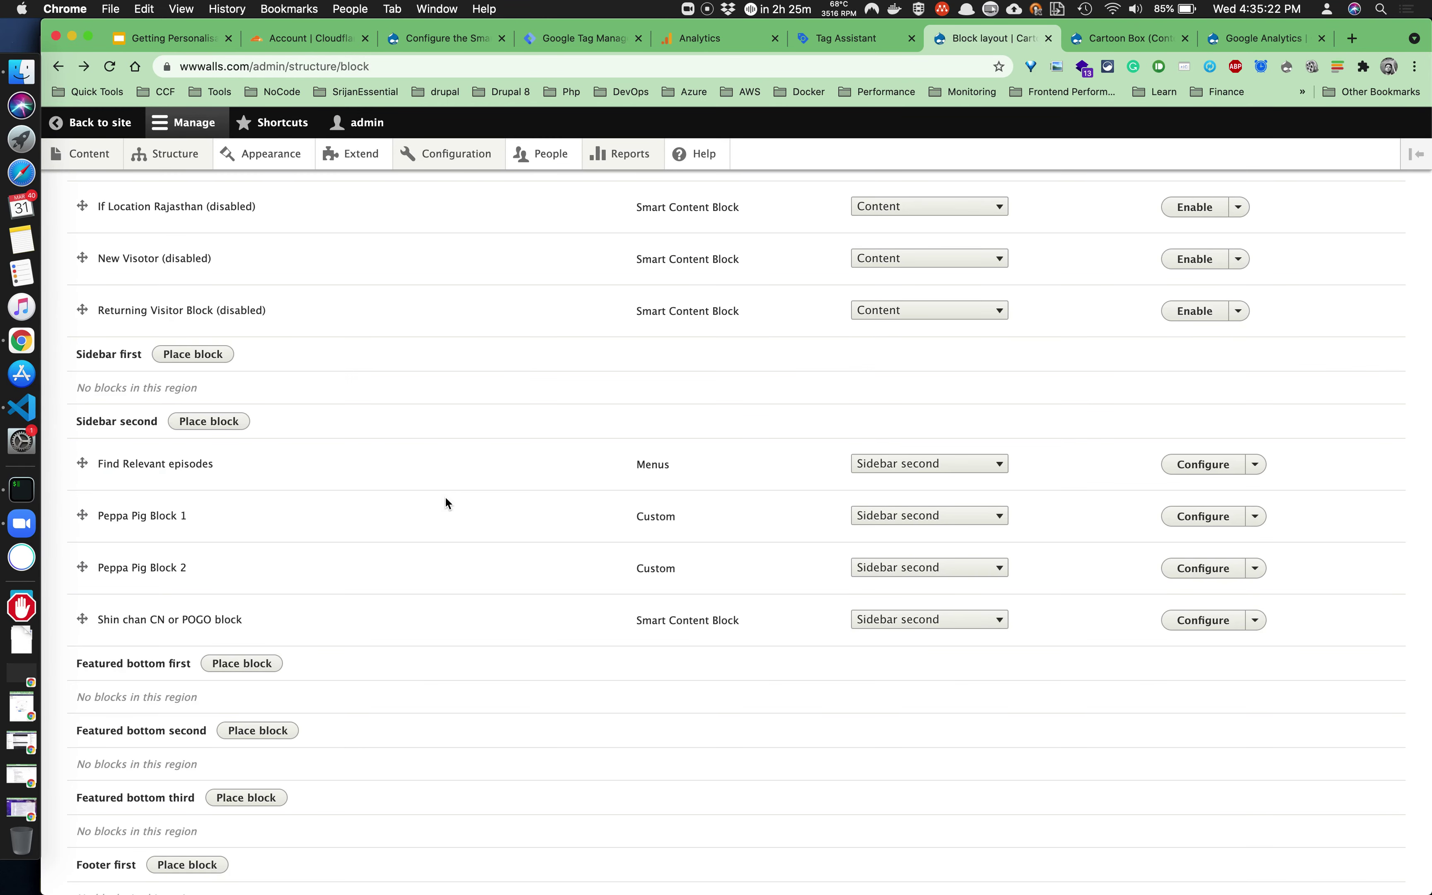
{"action": "scroll", "coordinate": [445, 502], "scroll_direction": "up", "scroll_amount": 5}
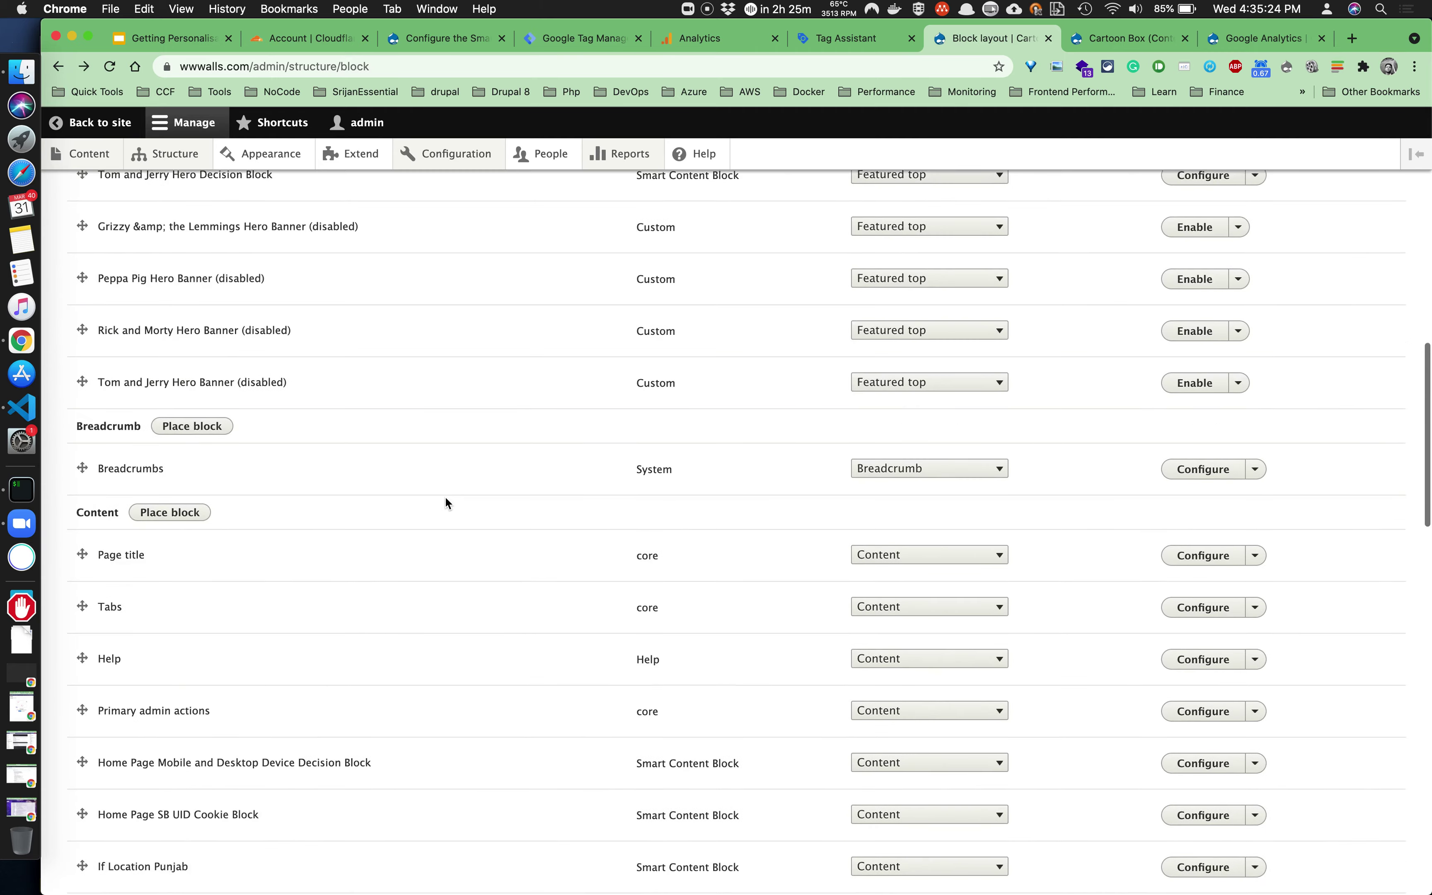
Open wwwalls.com in a new incognito window and view the hero banner on the Tom and Jerry page.
{"action": "key", "text": "super+shift+n"}
{"action": "type", "text": "ww"}
{"action": "key", "text": "Return"}
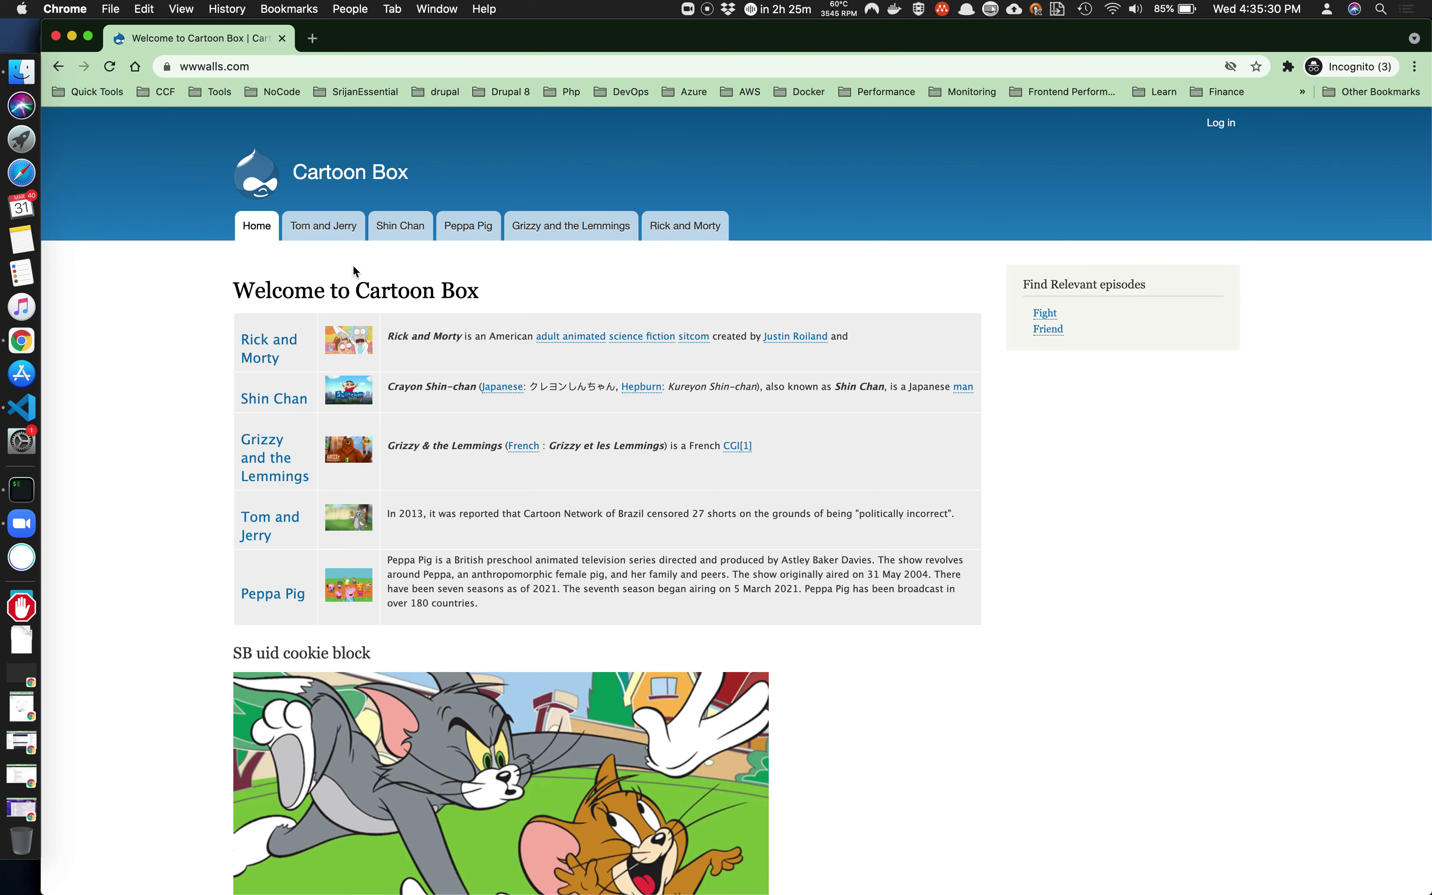
{"action": "left_click", "coordinate": [324, 232]}
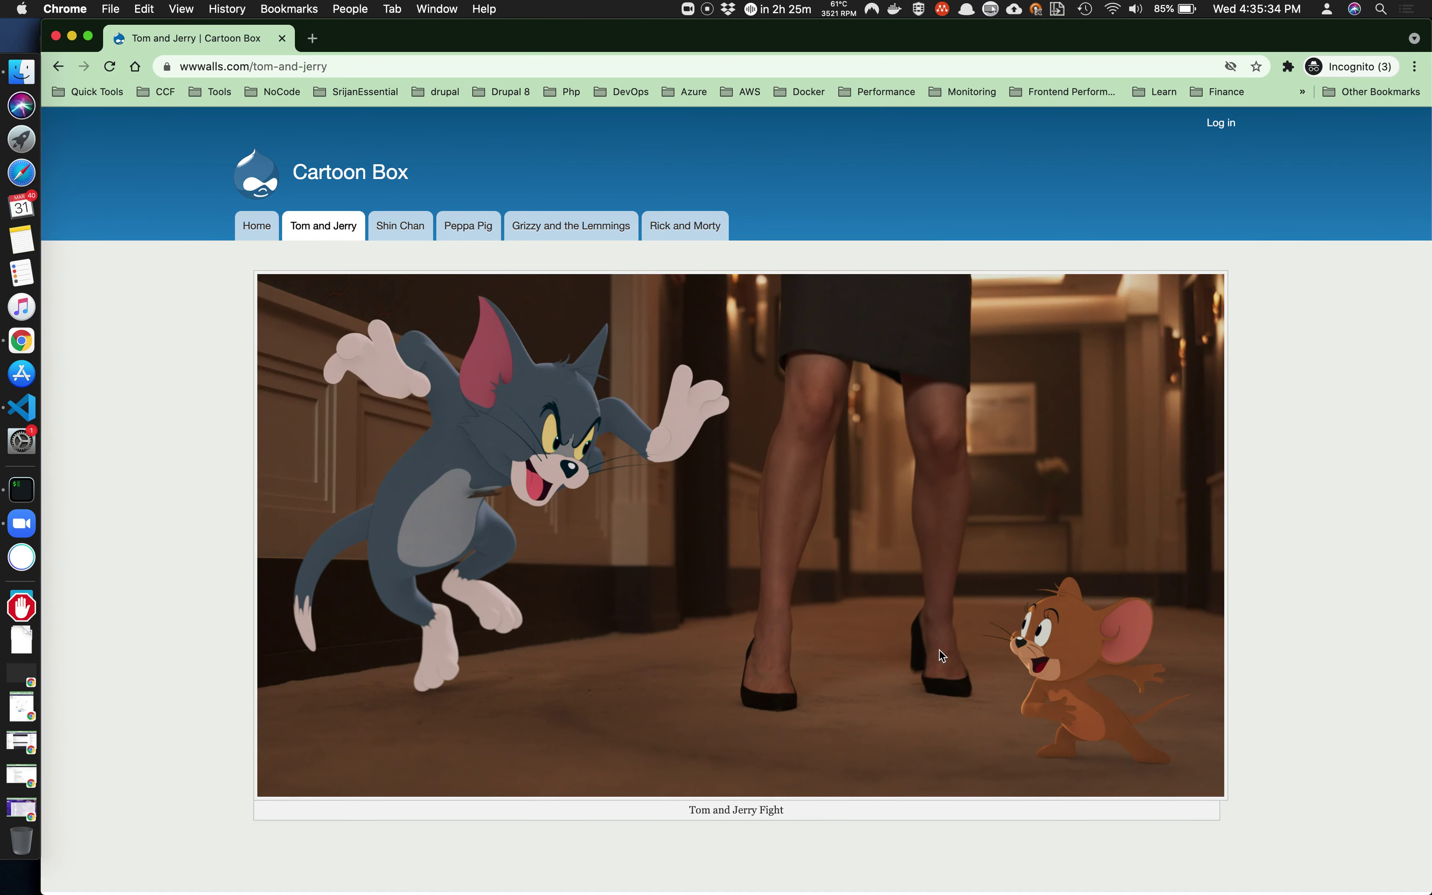
{"action": "scroll", "coordinate": [940, 651], "scroll_direction": "down", "scroll_amount": 5}
{"action": "scroll", "coordinate": [887, 593], "scroll_direction": "up", "scroll_amount": 5}
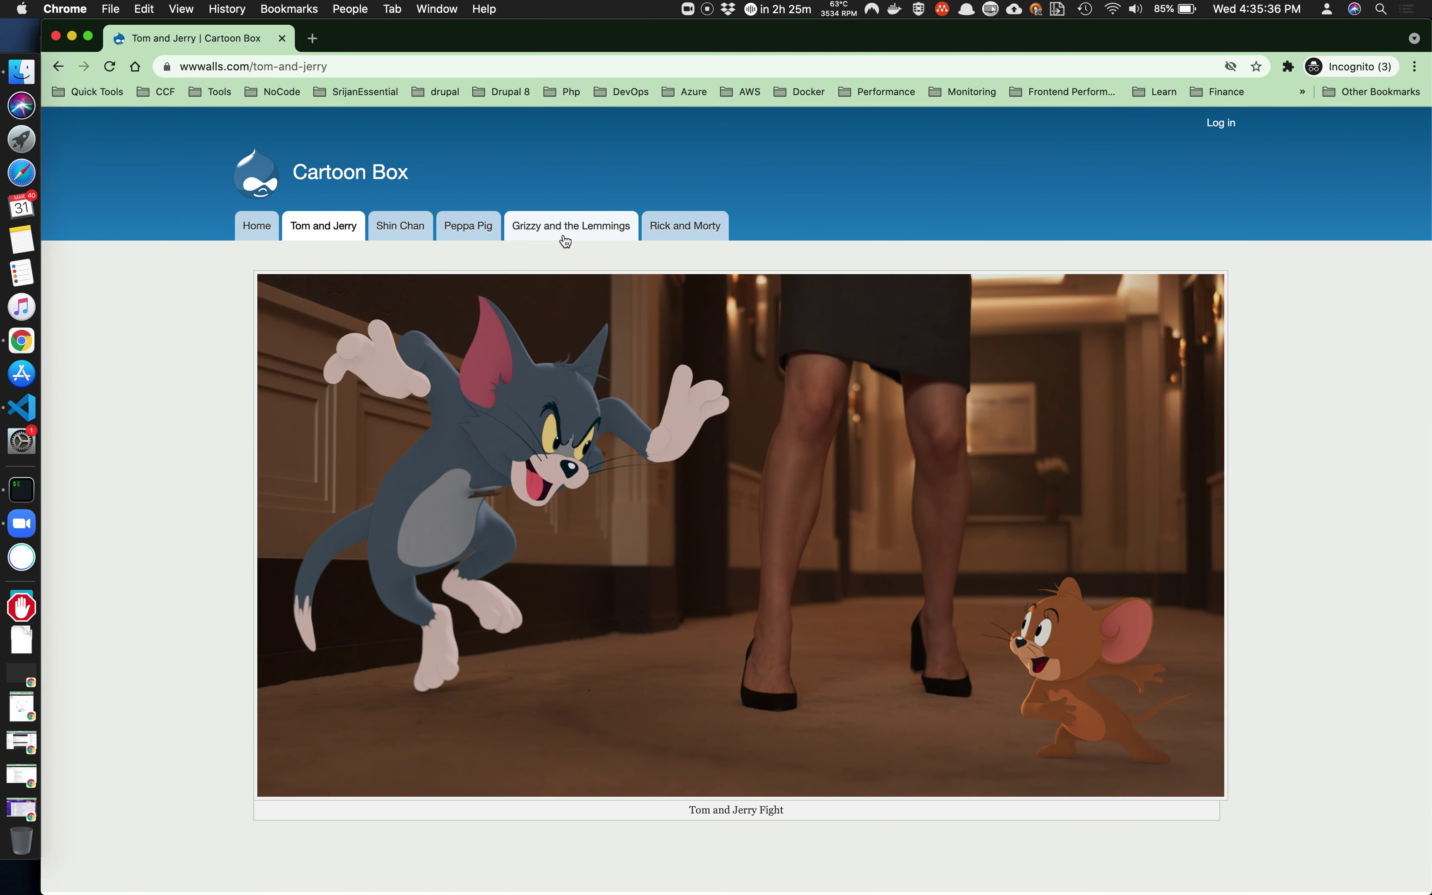
Open the Grizzy and the Lemmings page, follow the Friend link under Find Relevant episodes, and examine the hero banner.
{"action": "left_click", "coordinate": [565, 238]}
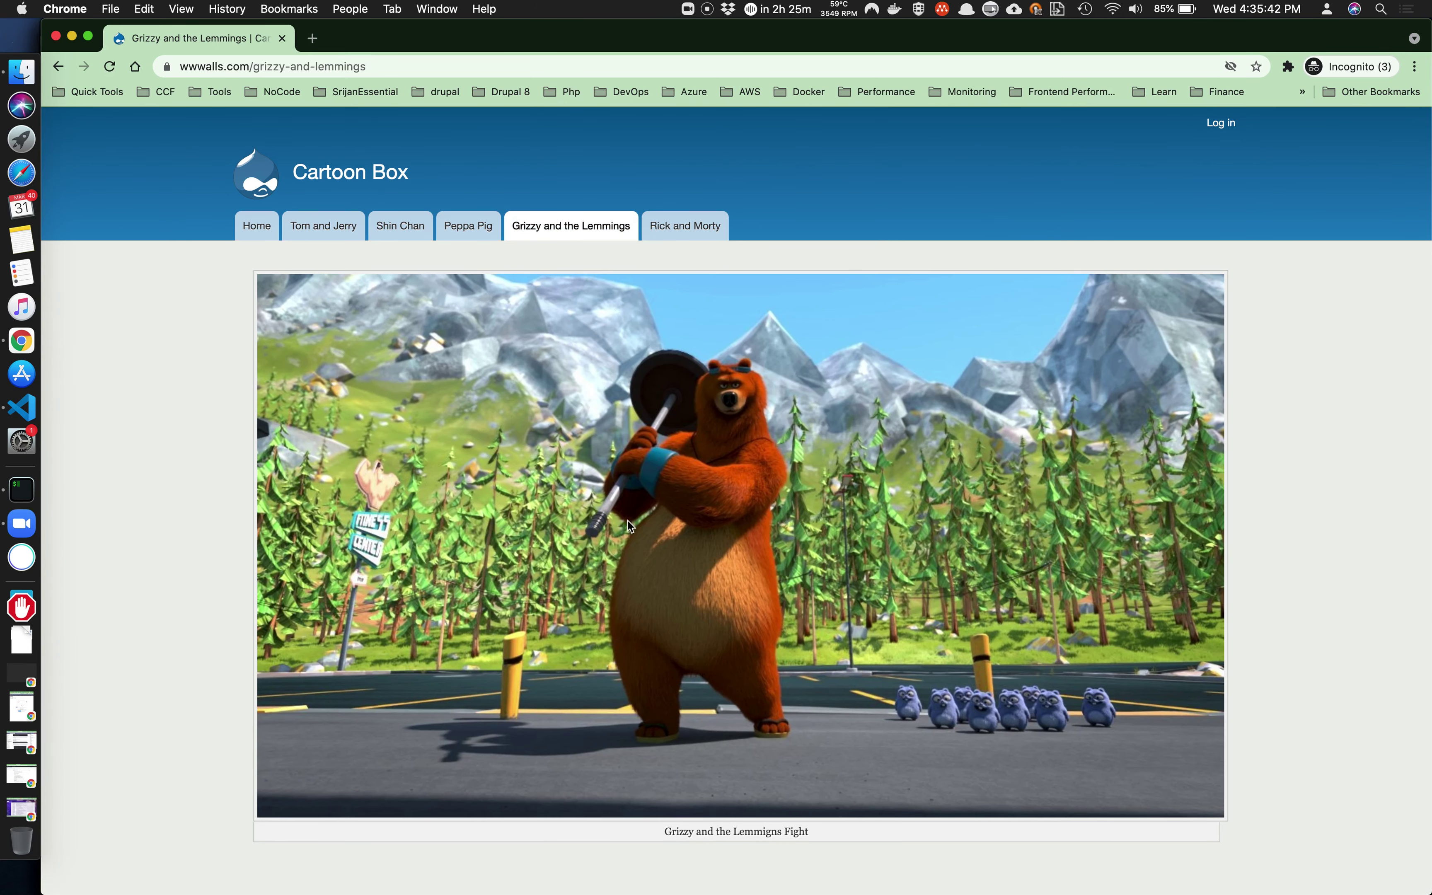
{"action": "scroll", "coordinate": [896, 642], "scroll_direction": "down", "scroll_amount": 10}
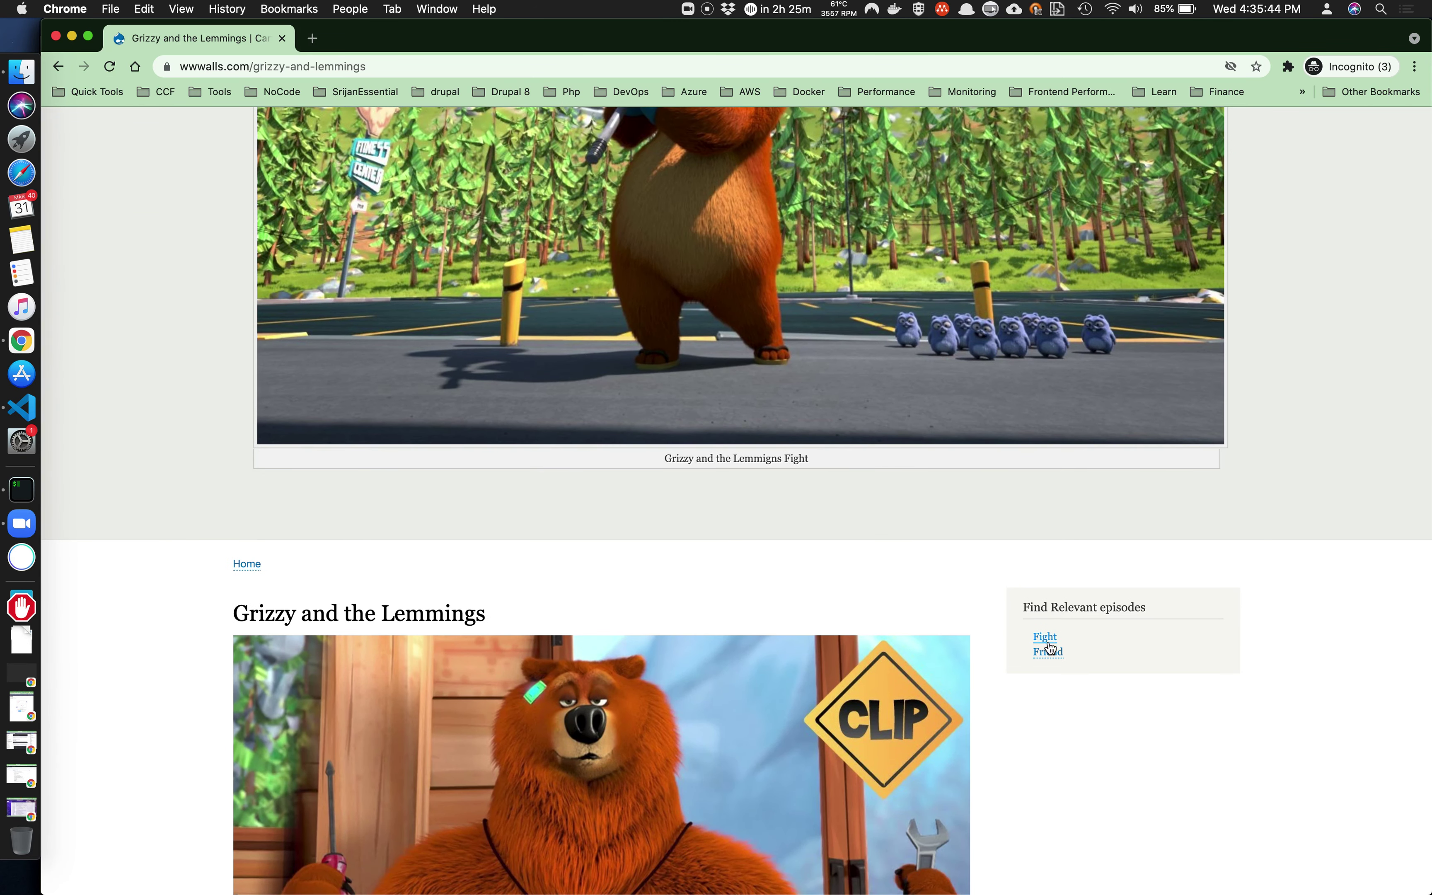
{"action": "left_click", "coordinate": [1050, 651]}
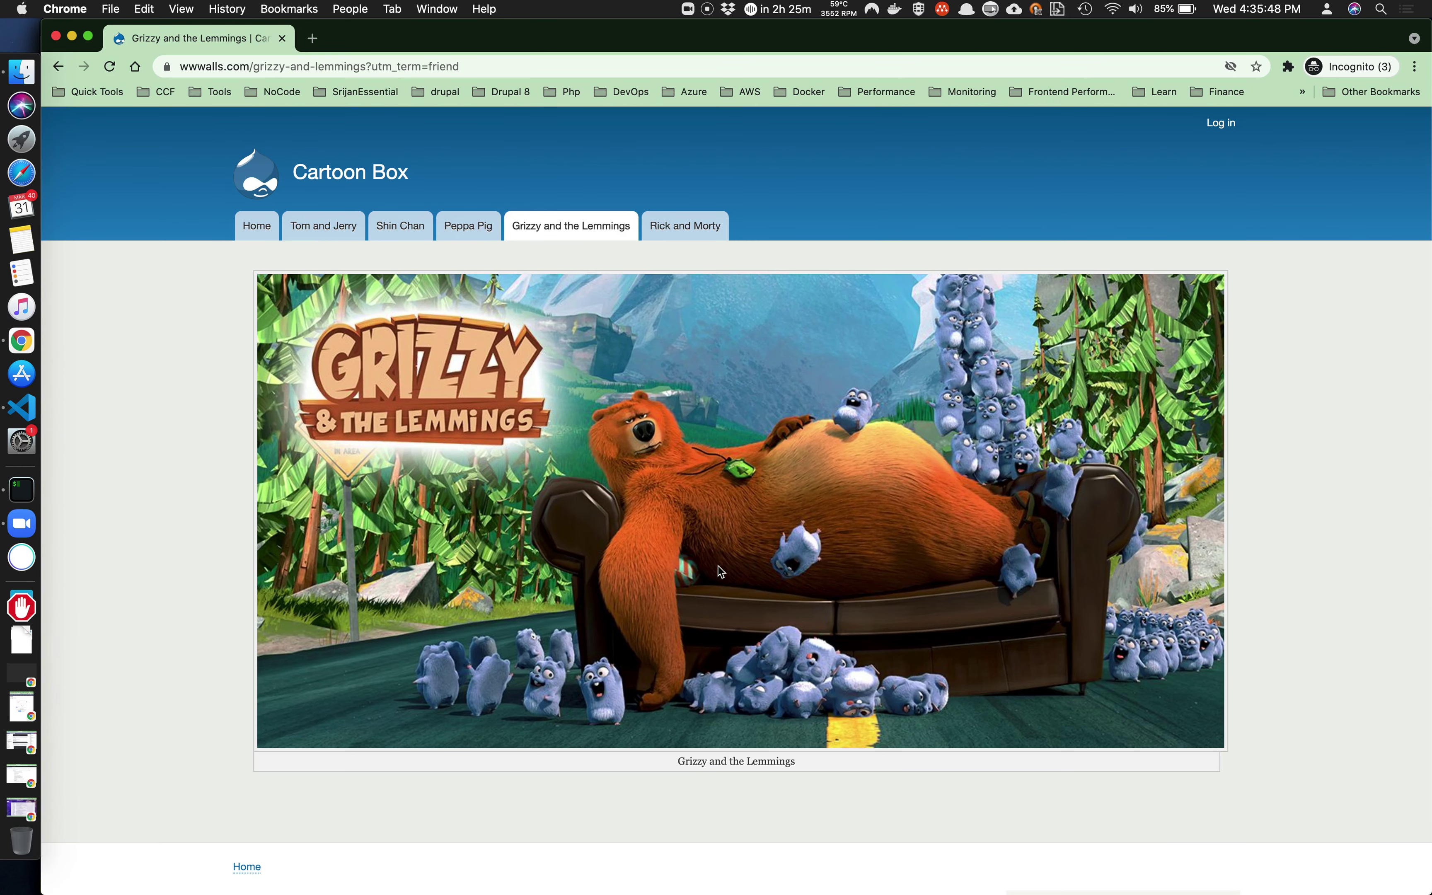
{"action": "scroll", "coordinate": [910, 522], "scroll_direction": "down", "scroll_amount": 5}
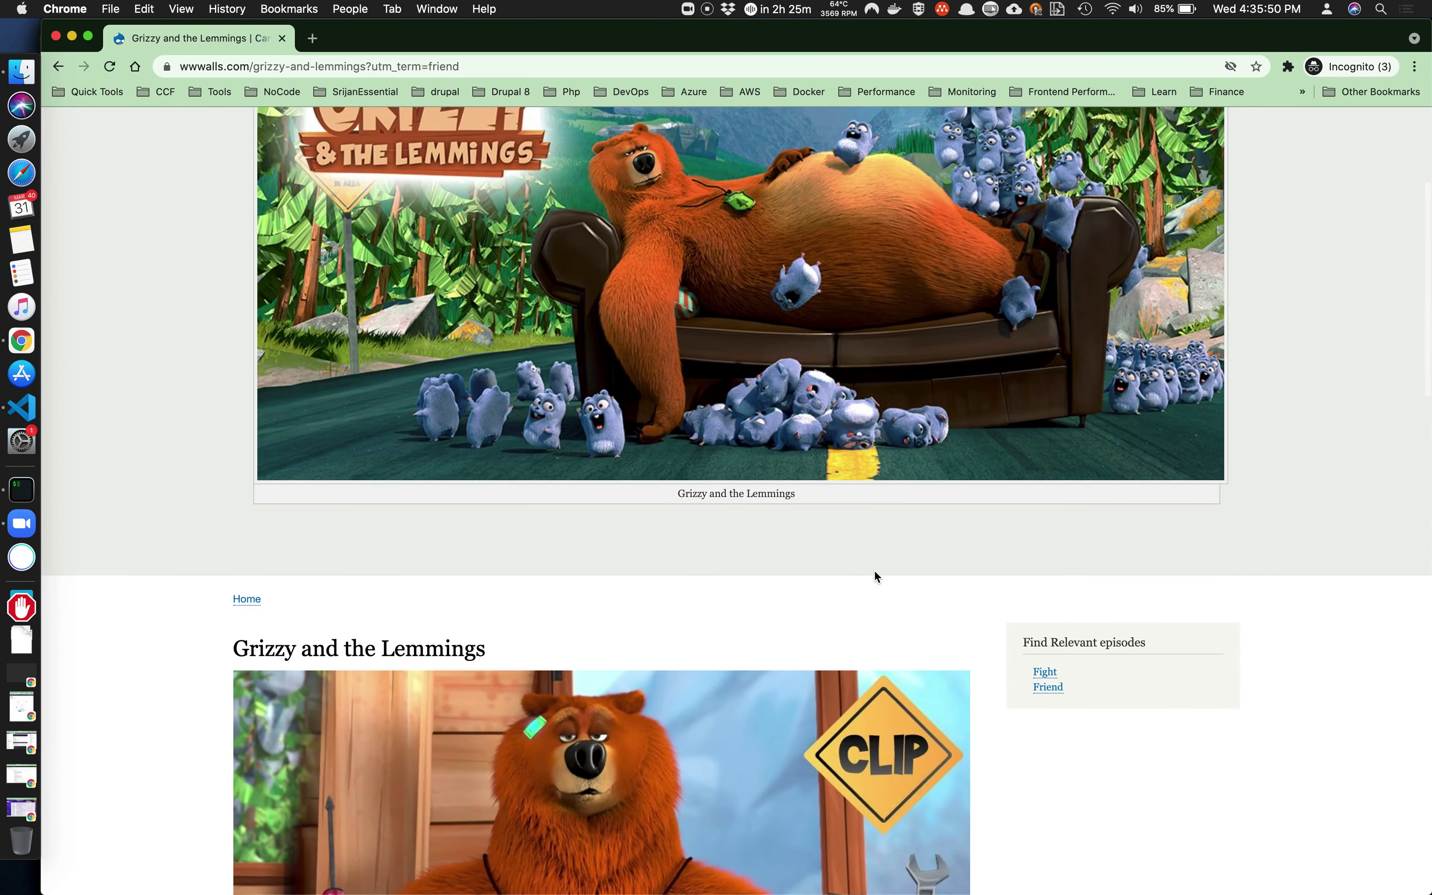
{"action": "scroll", "coordinate": [874, 569], "scroll_direction": "up", "scroll_amount": 5}
{"action": "scroll", "coordinate": [875, 570], "scroll_direction": "down", "scroll_amount": 1}
{"action": "scroll", "coordinate": [875, 571], "scroll_direction": "down", "scroll_amount": 2}
{"action": "scroll", "coordinate": [670, 352], "scroll_direction": "up", "scroll_amount": 1}
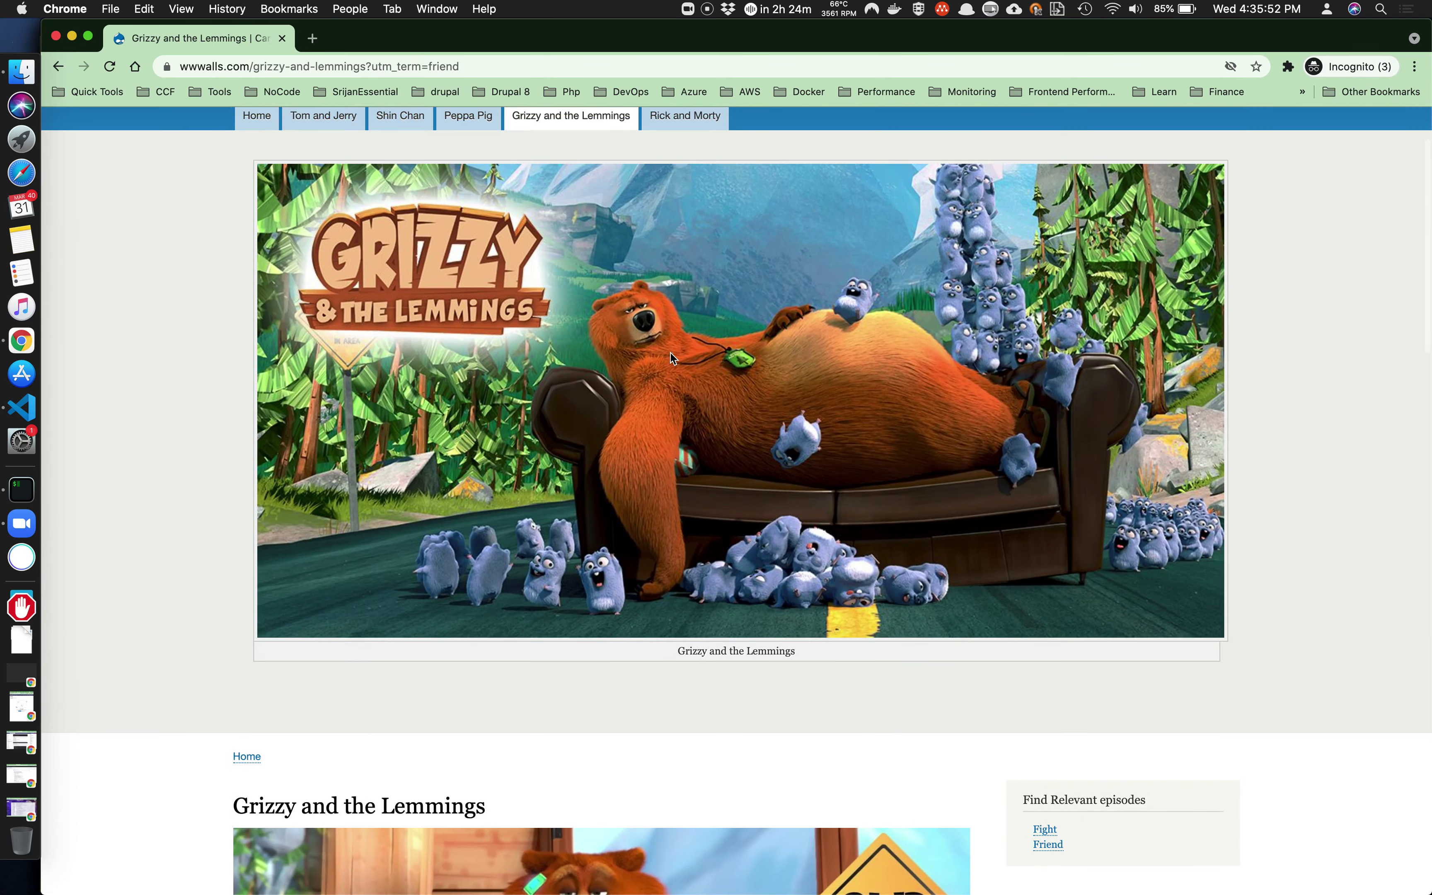
{"action": "scroll", "coordinate": [669, 353], "scroll_direction": "down", "scroll_amount": 5}
{"action": "scroll", "coordinate": [669, 353], "scroll_direction": "down", "scroll_amount": 2}
{"action": "scroll", "coordinate": [669, 353], "scroll_direction": "up", "scroll_amount": 10}
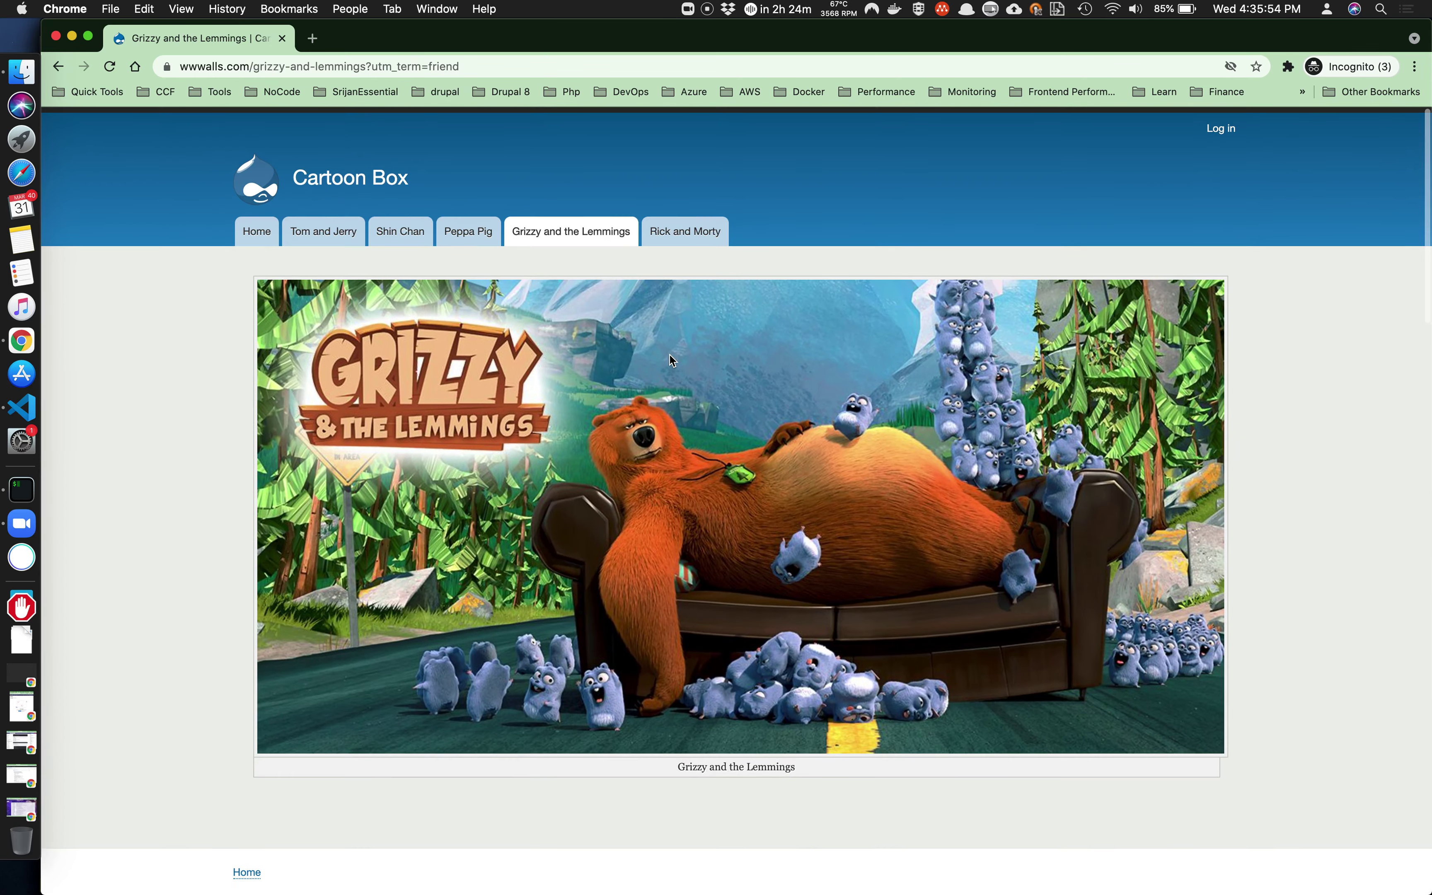
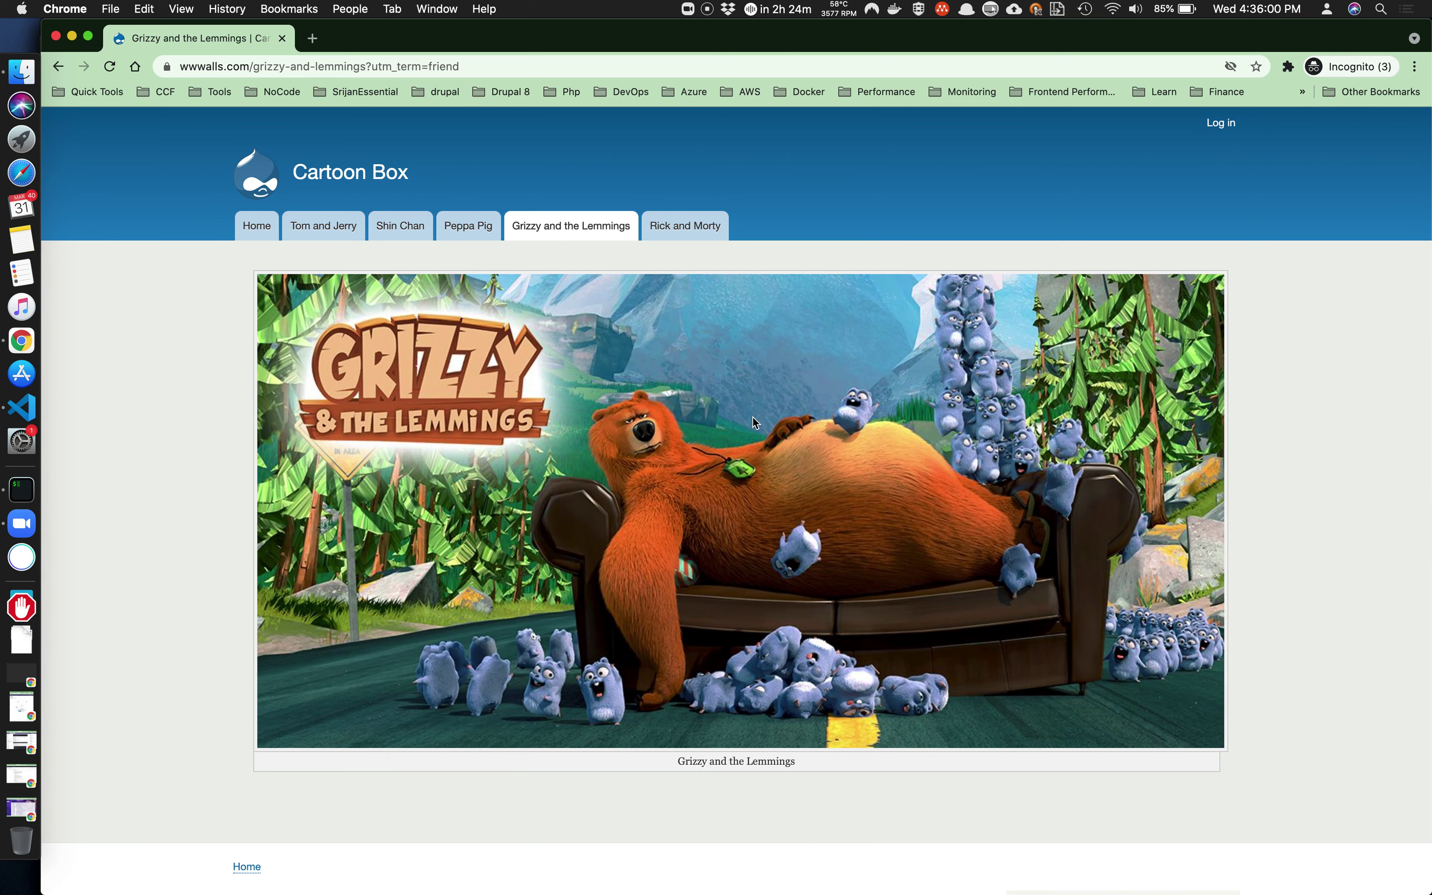
Open the Rick and Morty page and examine the hero banner shown on a first visit.
{"action": "left_click", "coordinate": [689, 228]}
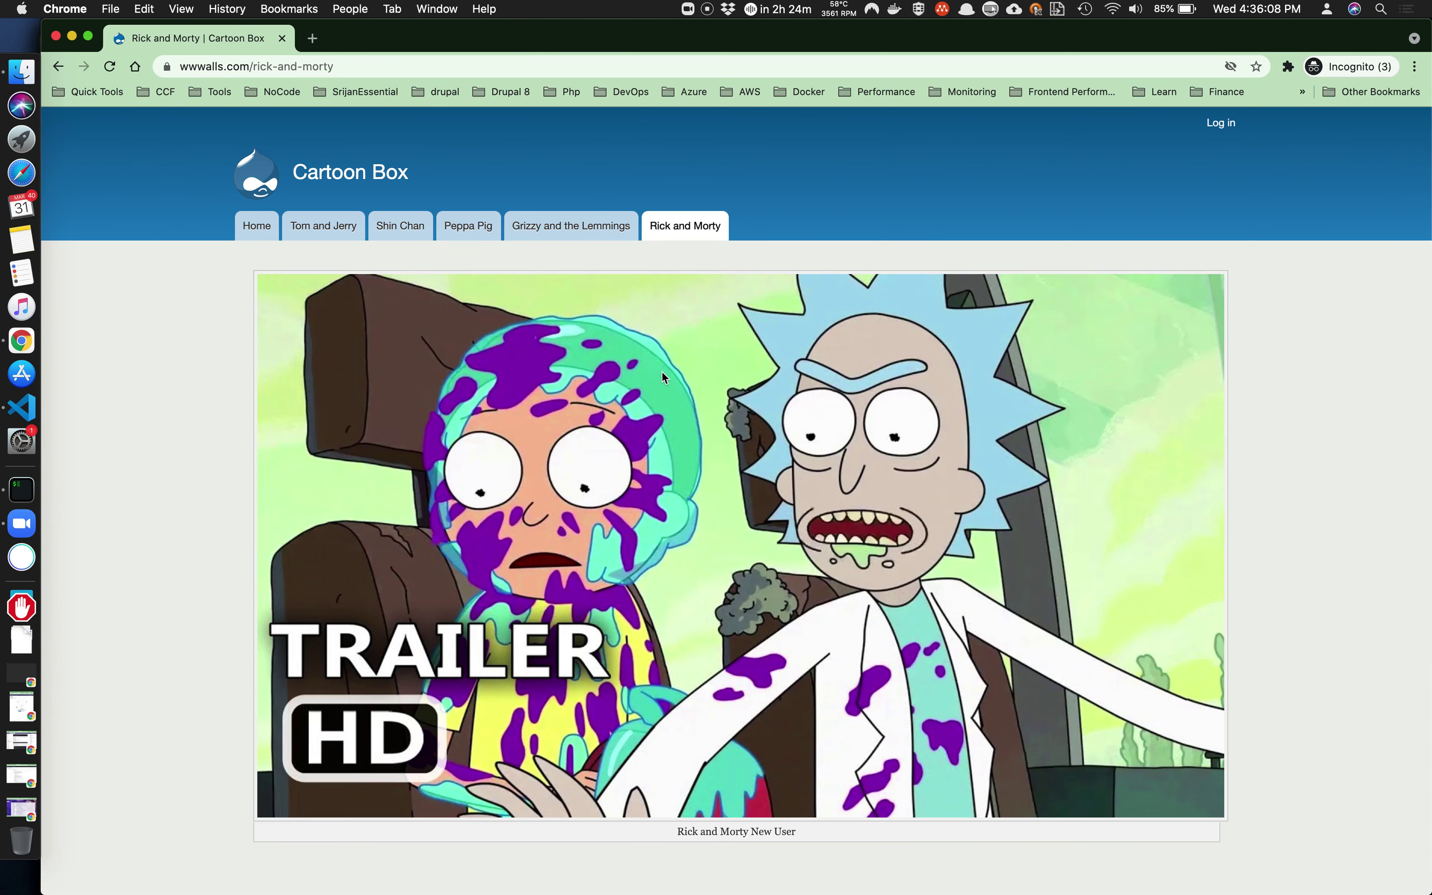
{"action": "scroll", "coordinate": [662, 373], "scroll_direction": "down", "scroll_amount": 2}
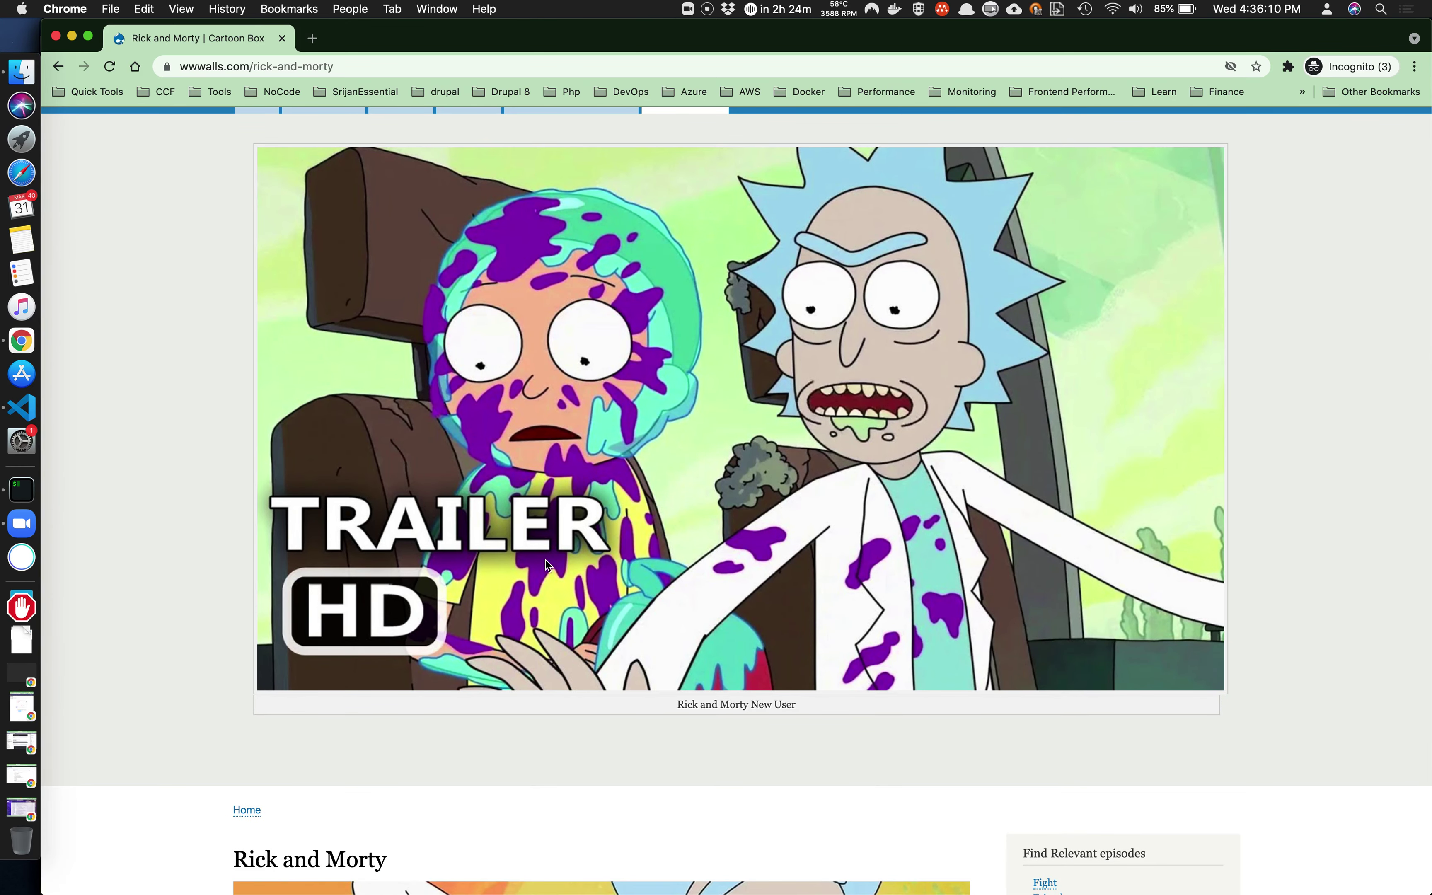
{"action": "scroll", "coordinate": [483, 583], "scroll_direction": "down", "scroll_amount": 10}
{"action": "scroll", "coordinate": [483, 583], "scroll_direction": "up", "scroll_amount": 15}
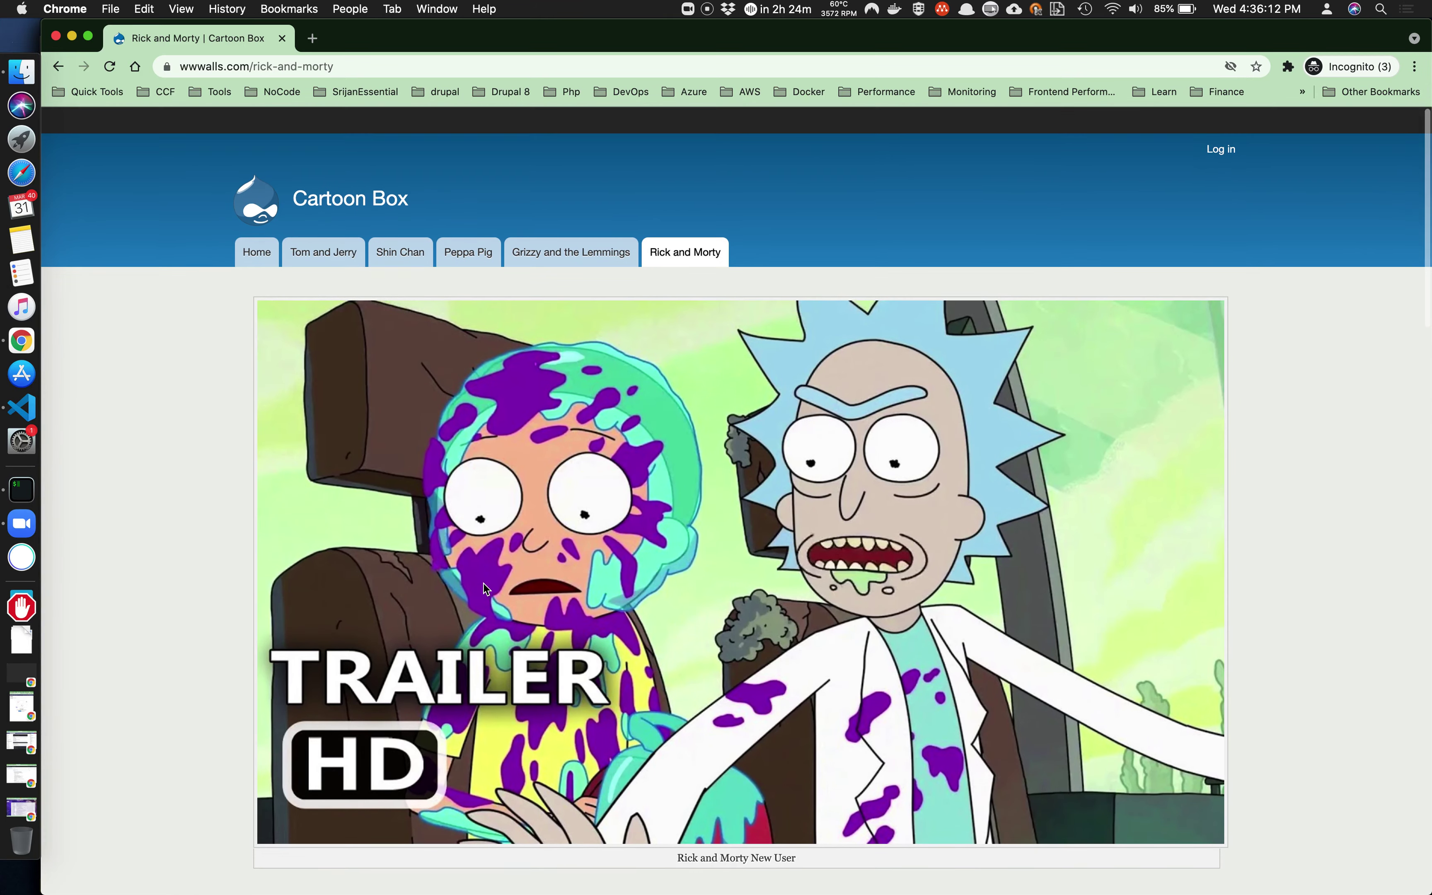
{"action": "scroll", "coordinate": [483, 583], "scroll_direction": "down", "scroll_amount": 1}
{"action": "left_click_drag", "start_coordinate": [632, 462], "coordinate": [296, 453]}
{"action": "scroll", "coordinate": [705, 414], "scroll_direction": "up", "scroll_amount": 1}
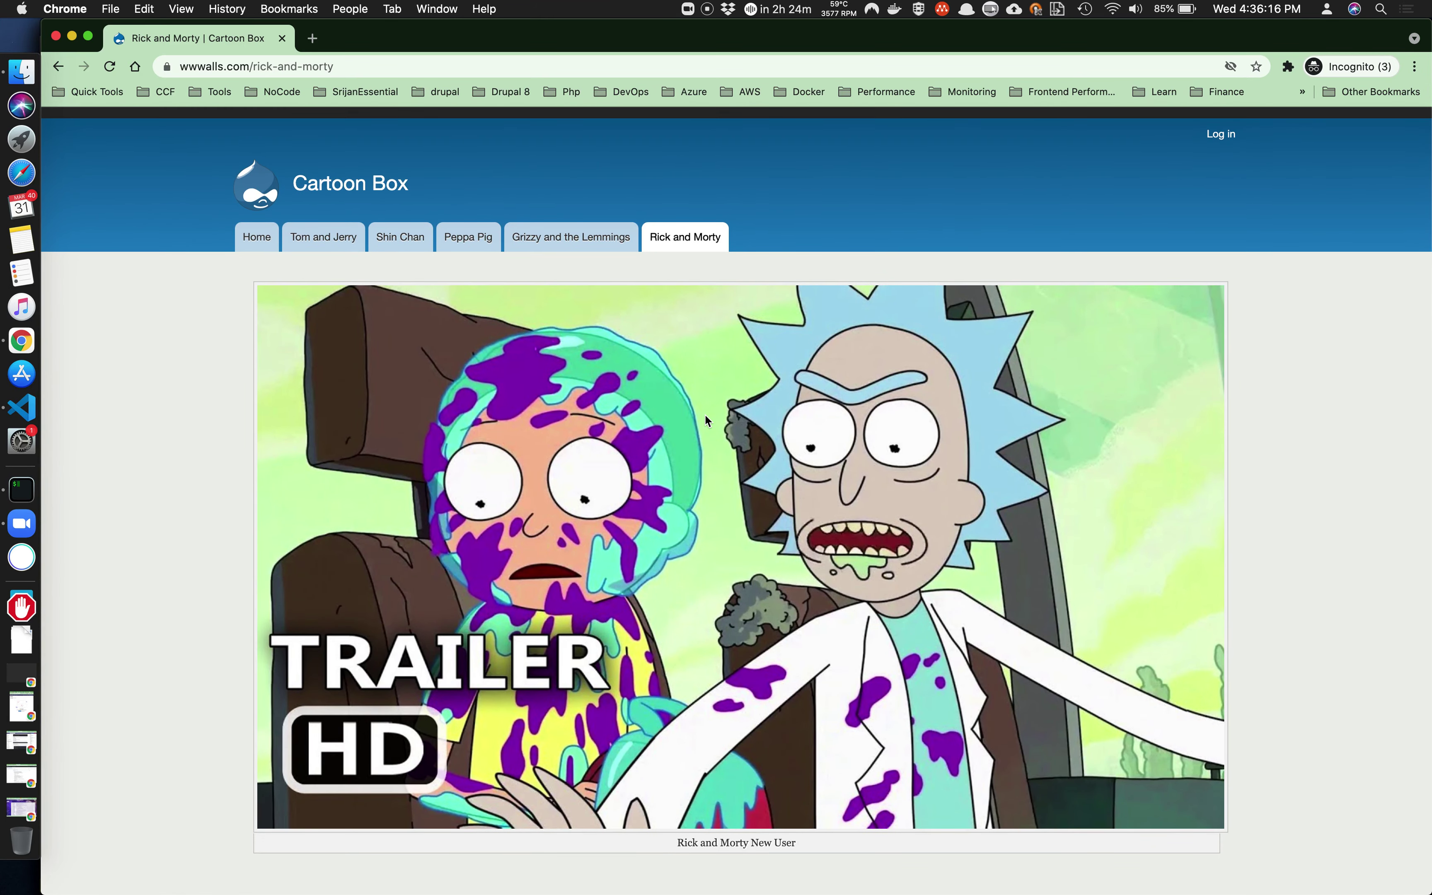
Reload the Rick and Morty page and examine the hero banner shown to a returning visitor.
{"action": "scroll", "coordinate": [705, 415], "scroll_direction": "down", "scroll_amount": 1}
{"action": "key", "text": "super+r"}
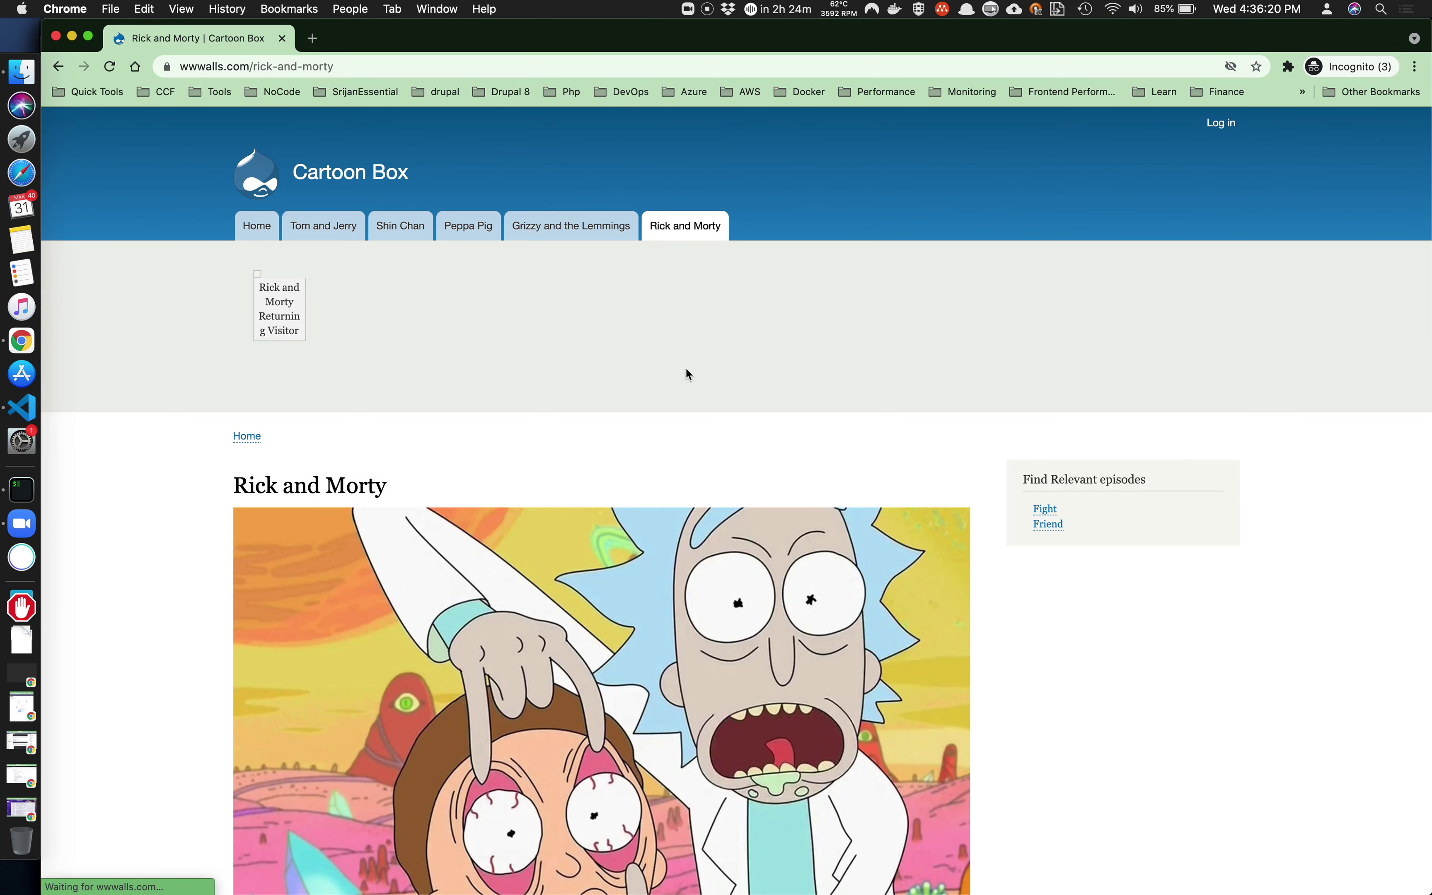
{"action": "scroll", "coordinate": [691, 502], "scroll_direction": "down", "scroll_amount": 5}
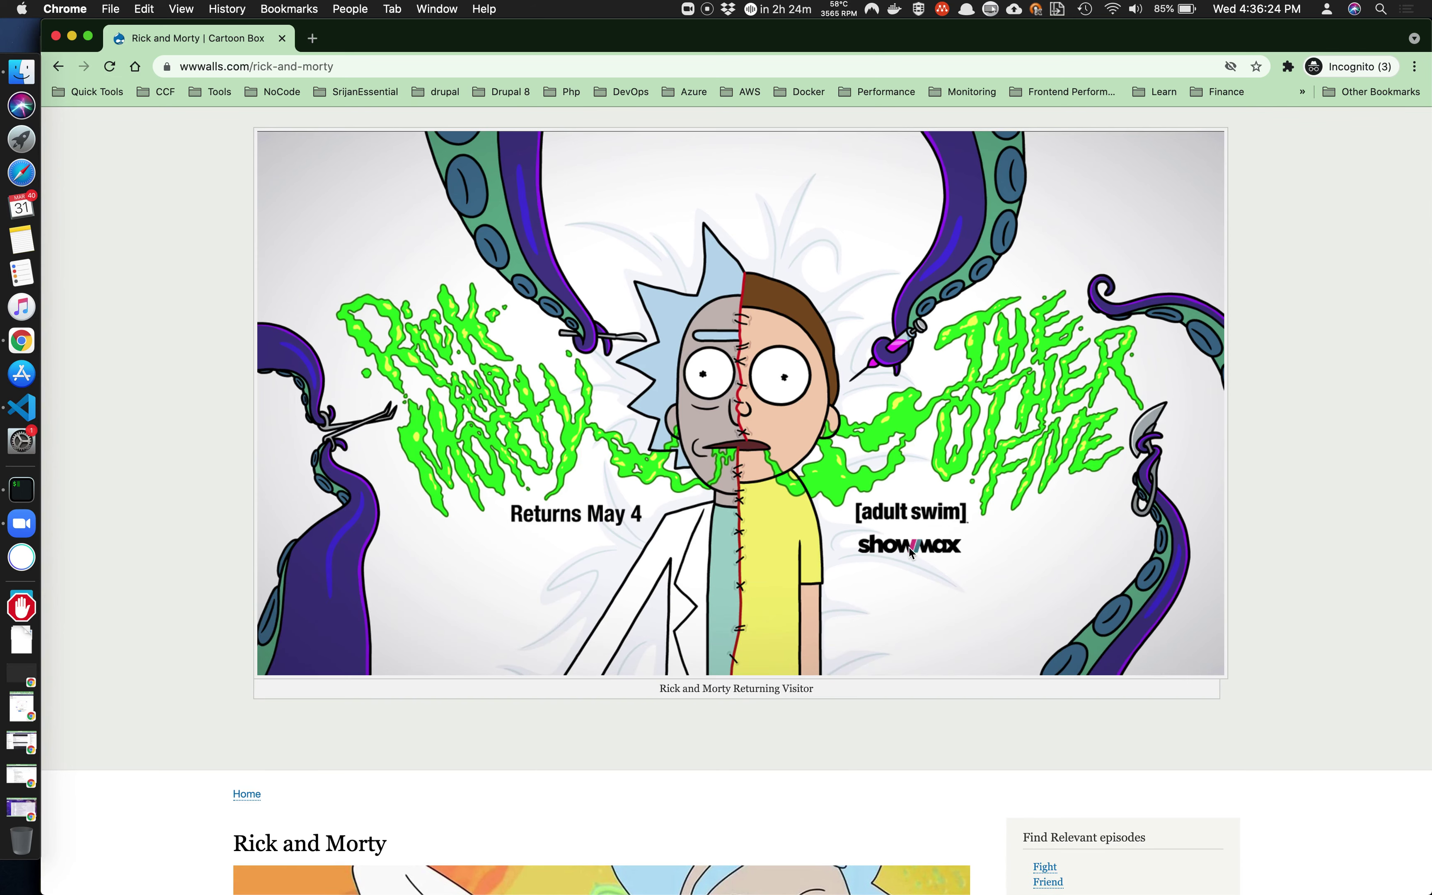
{"action": "scroll", "coordinate": [909, 547], "scroll_direction": "up", "scroll_amount": 5}
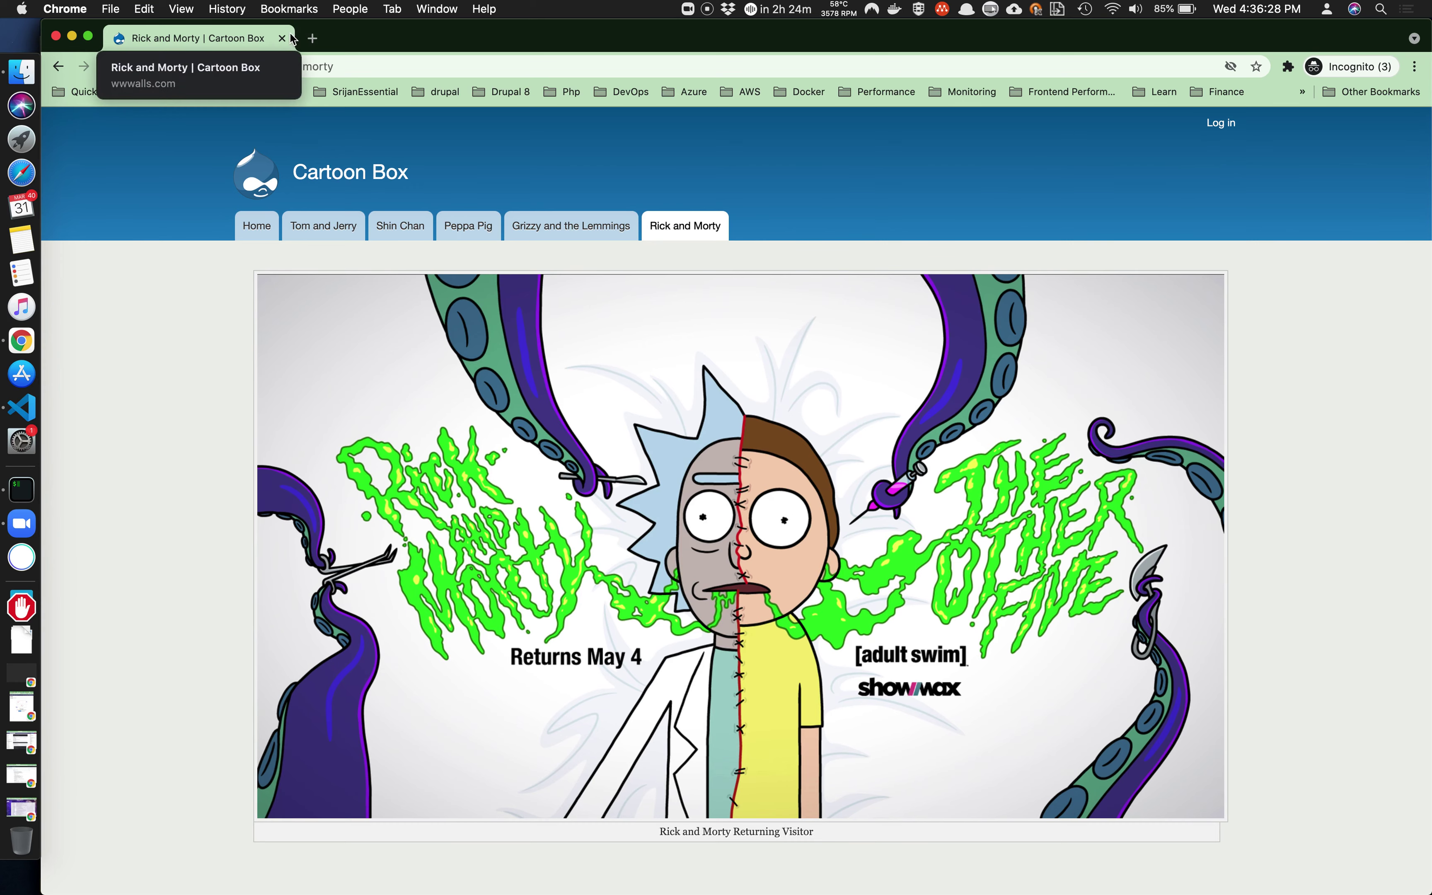
Switch to the browser window with Block layout and open the Segment Set entities list under Structure.
{"action": "key", "text": "super+grave"}
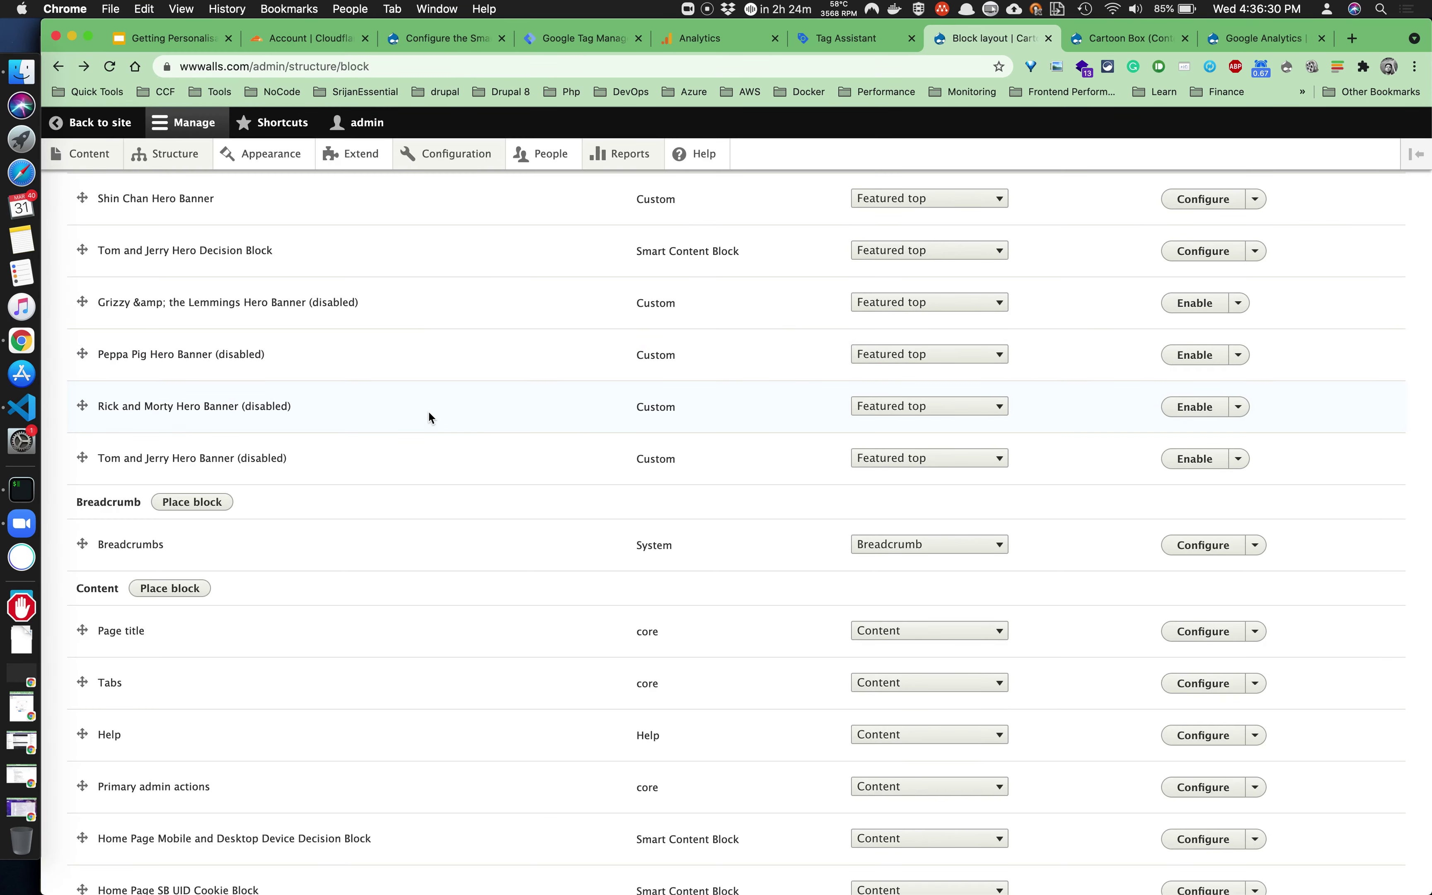
{"action": "scroll", "coordinate": [428, 411], "scroll_direction": "up", "scroll_amount": 5}
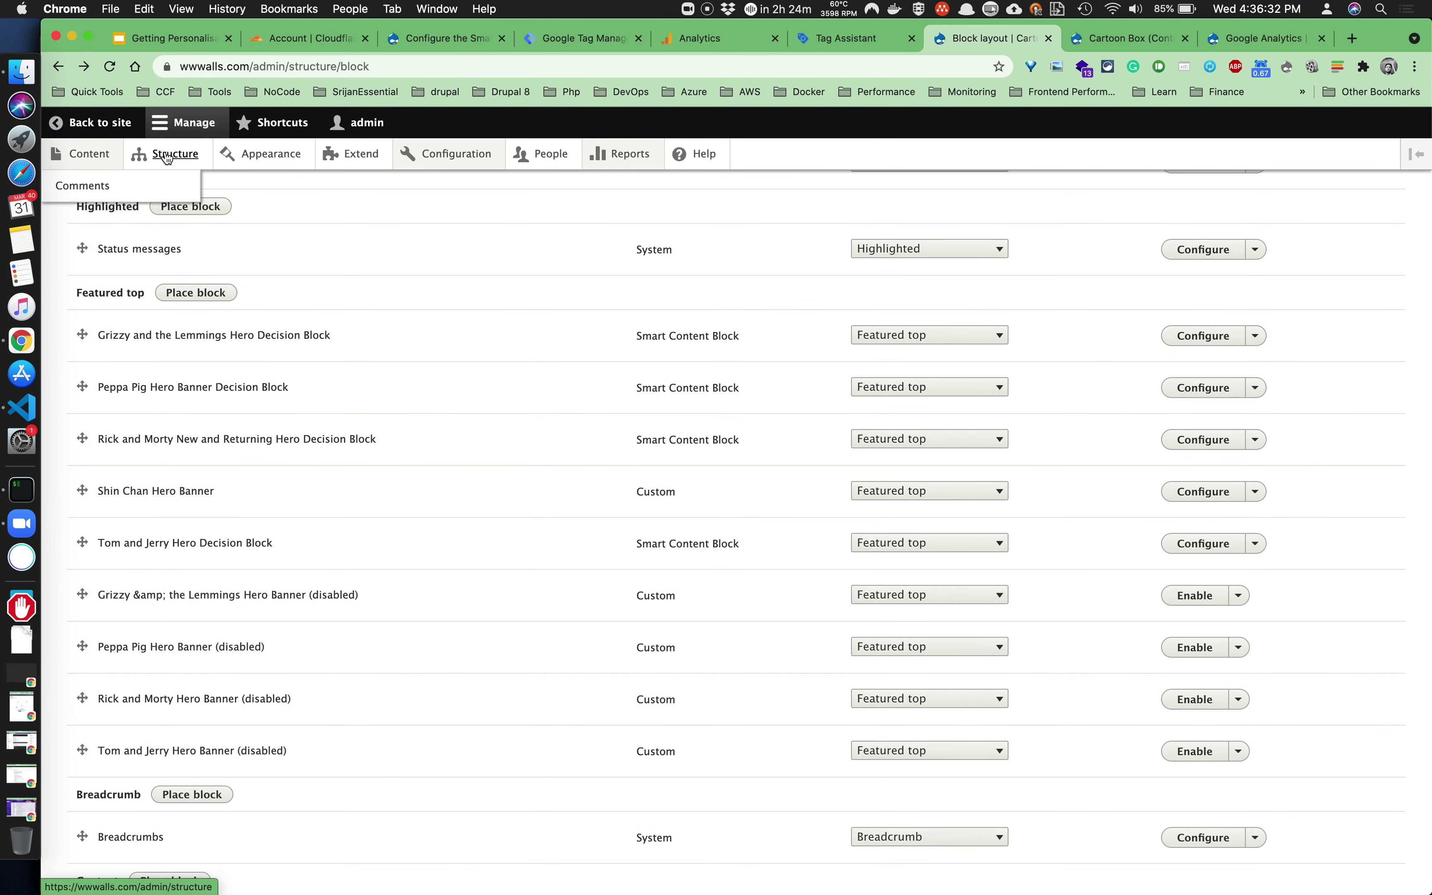
{"action": "left_click", "coordinate": [195, 418]}
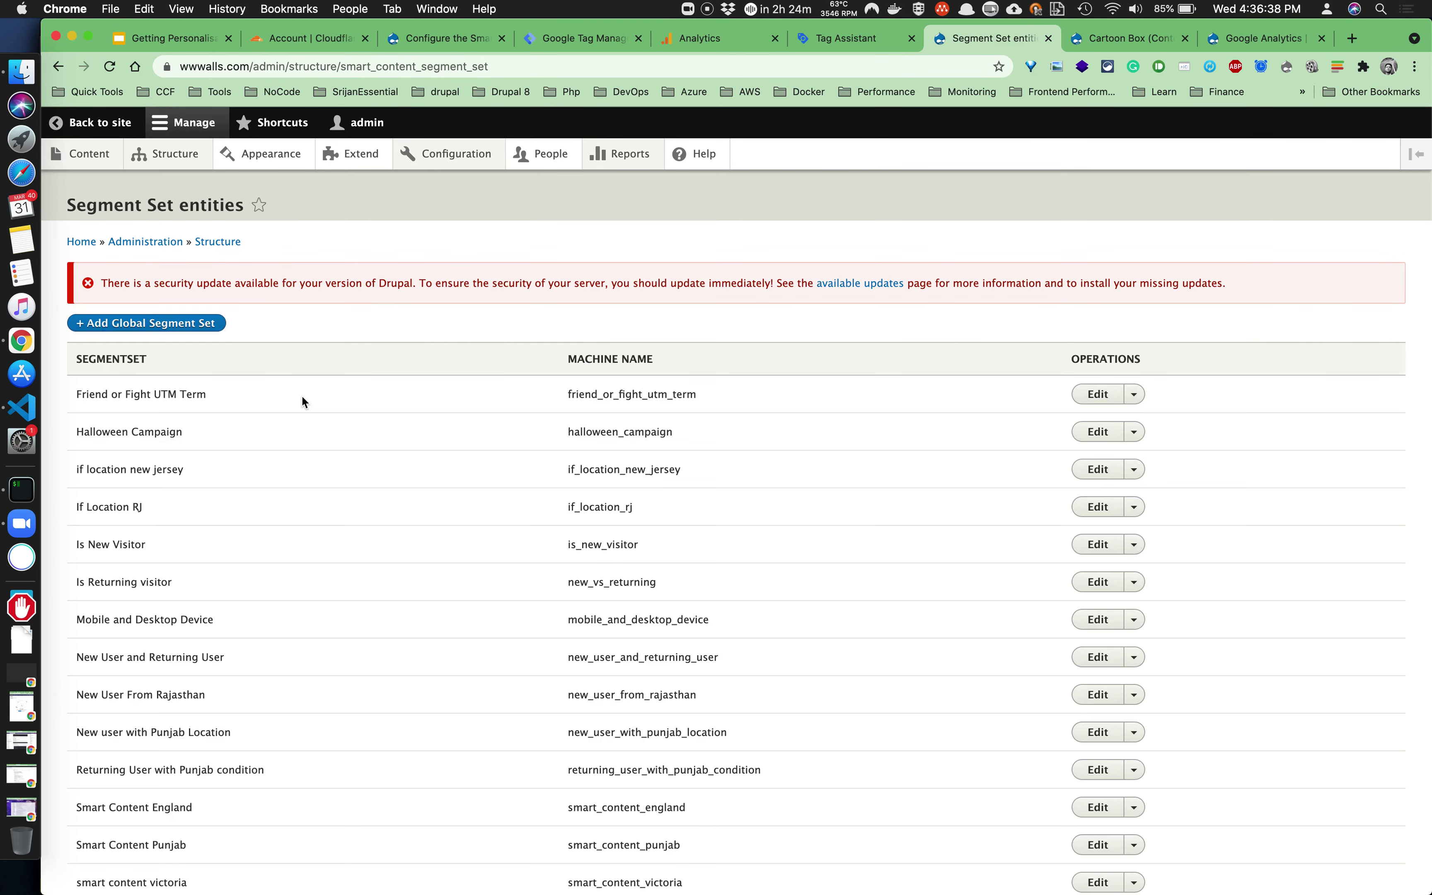
Search the segment set list for "new" and open the New User and Returning User set for editing.
{"action": "key", "text": "super+f"}
{"action": "type", "text": "new"}
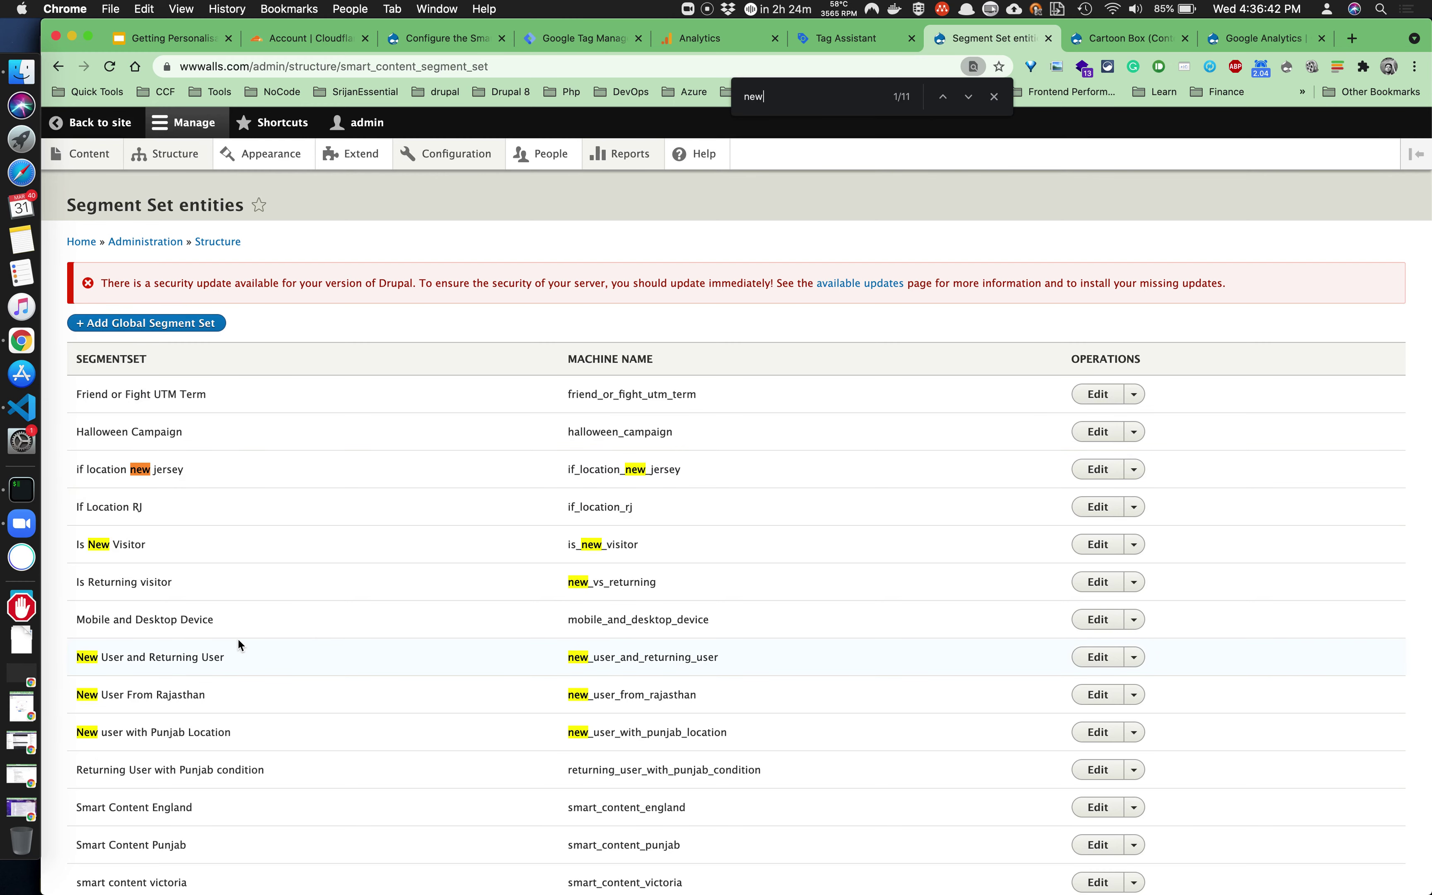
{"action": "scroll", "coordinate": [238, 637], "scroll_direction": "down", "scroll_amount": 3}
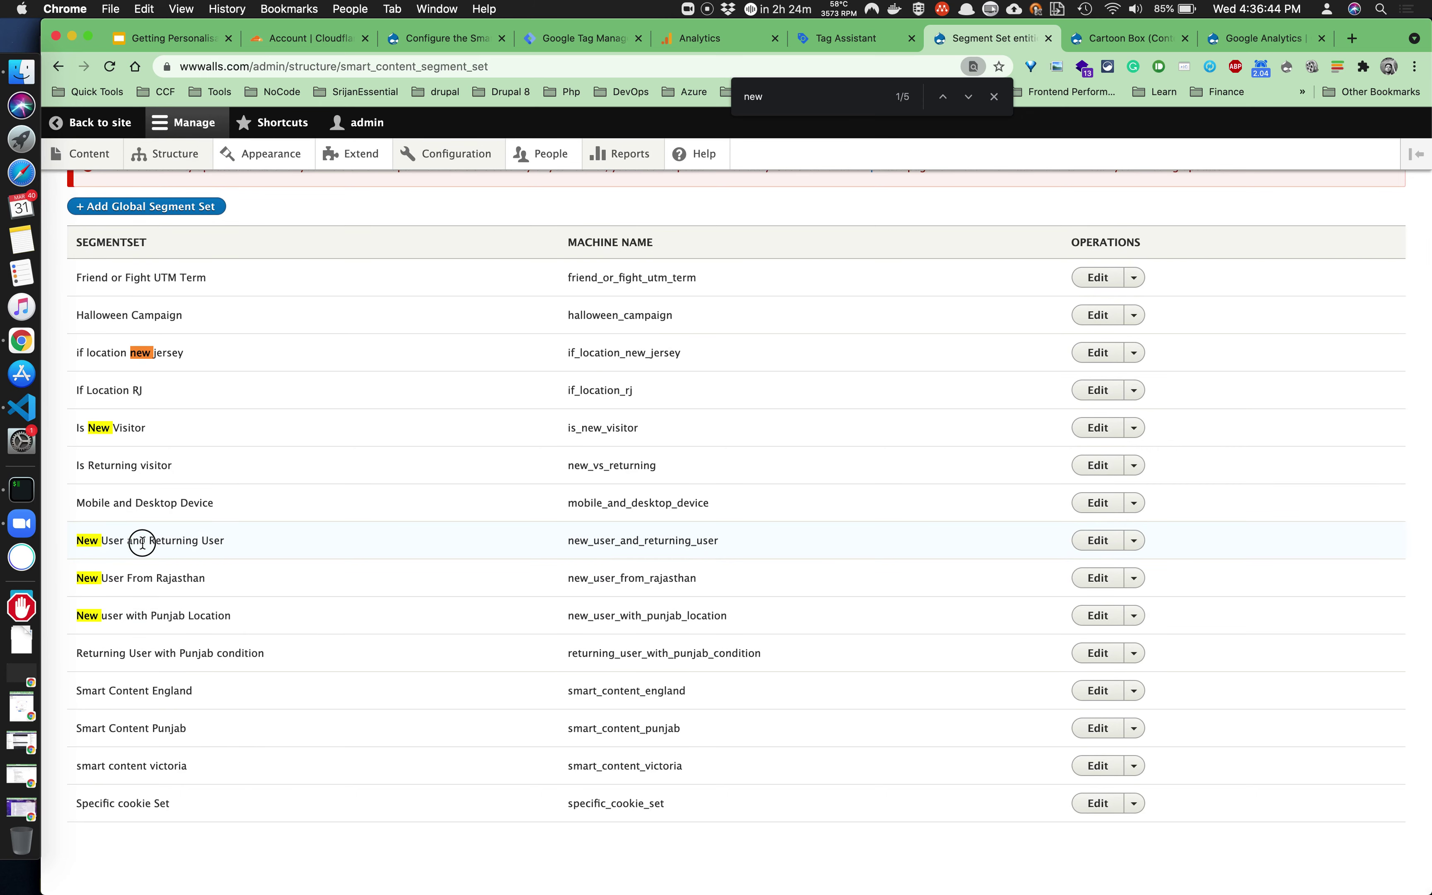
{"action": "triple_click", "coordinate": [143, 541]}
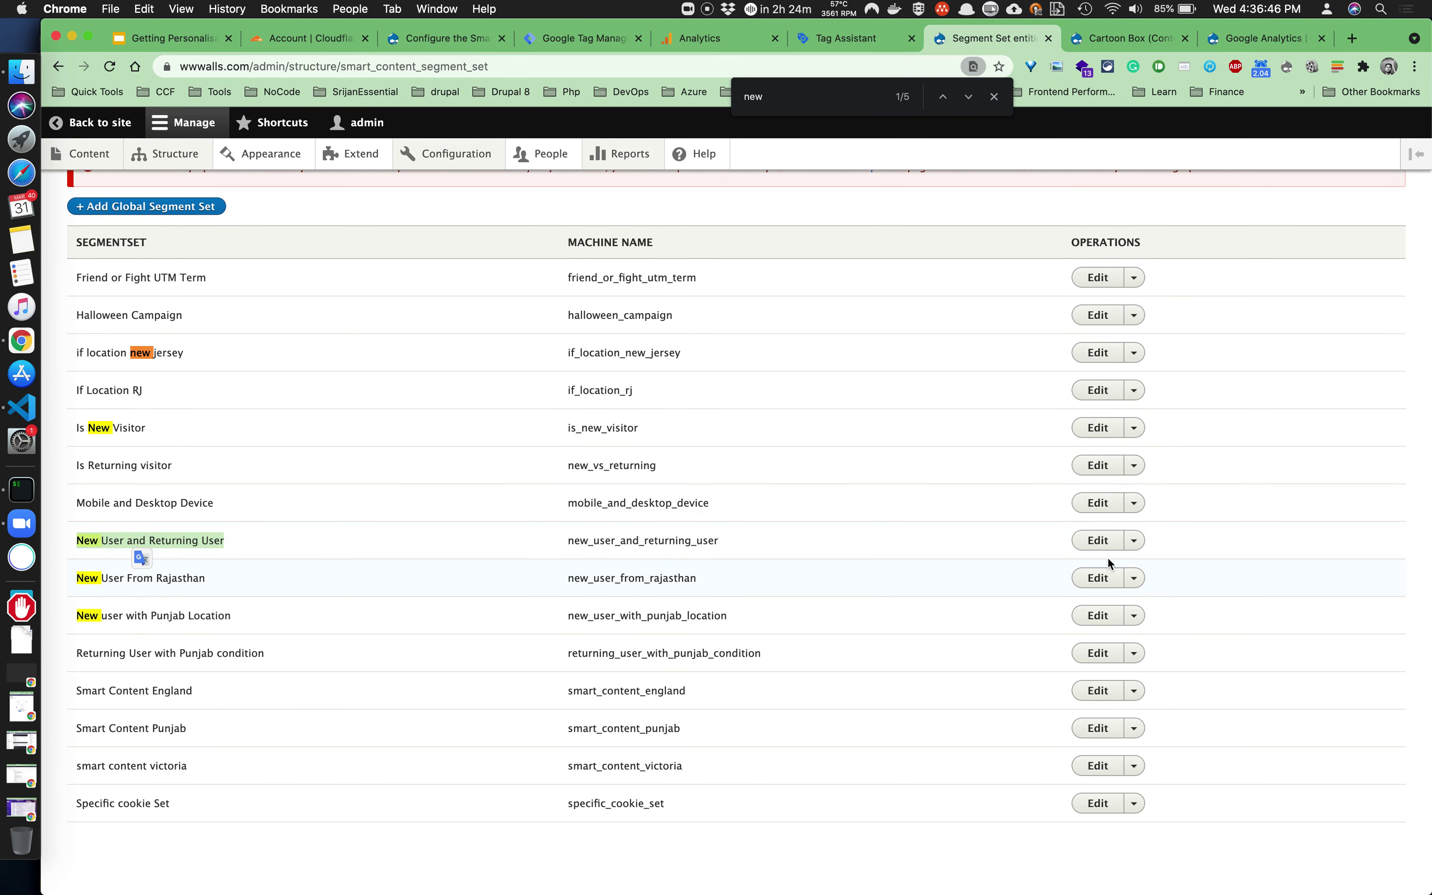
{"action": "left_click", "coordinate": [1097, 540]}
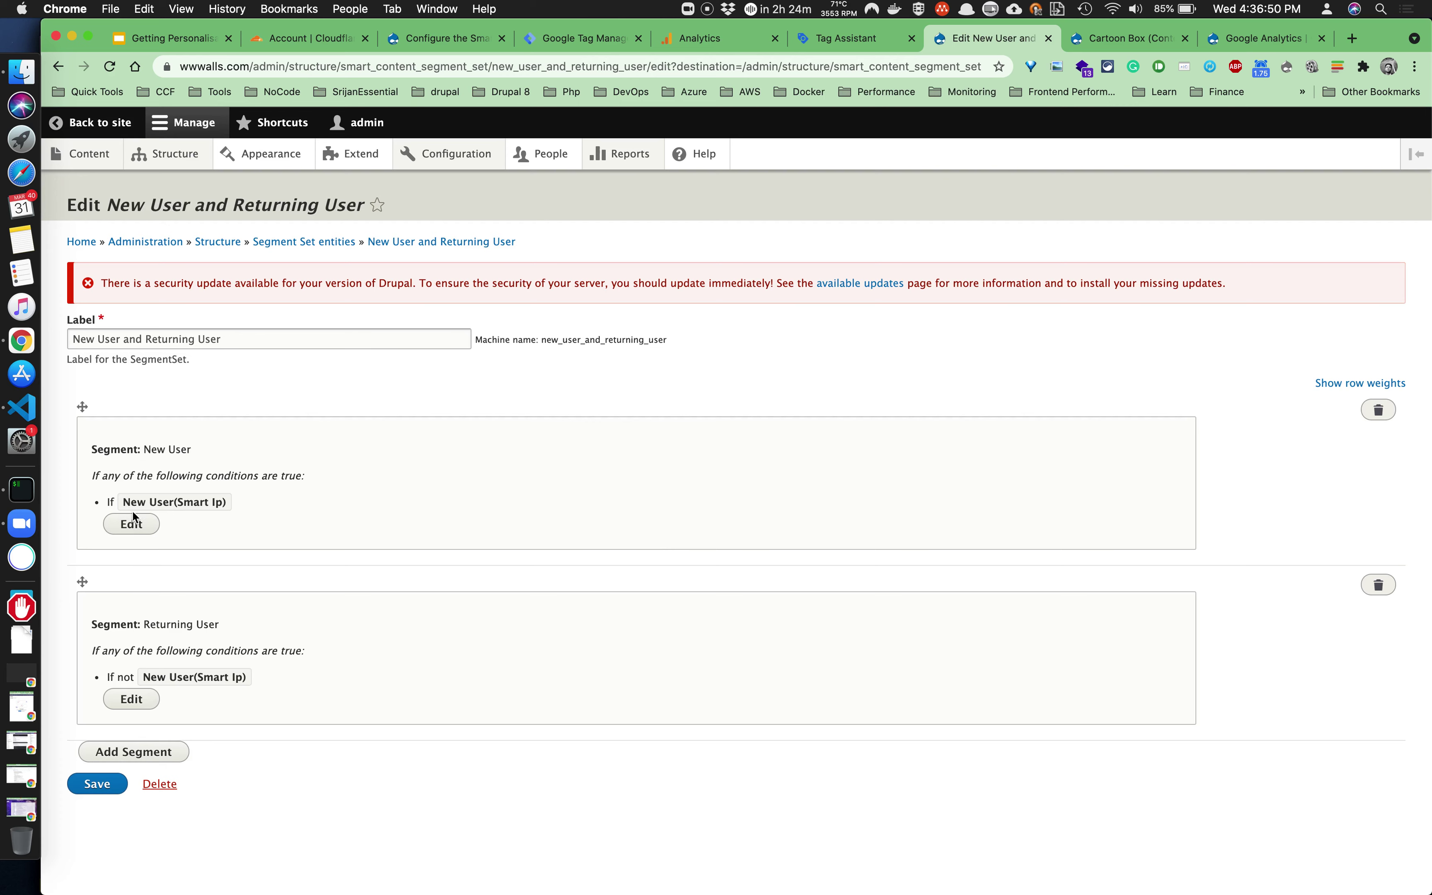
Expand the New User segment to inspect its available conditions, collapse it, and check the Returning User segment's negated condition.
{"action": "left_click", "coordinate": [147, 524]}
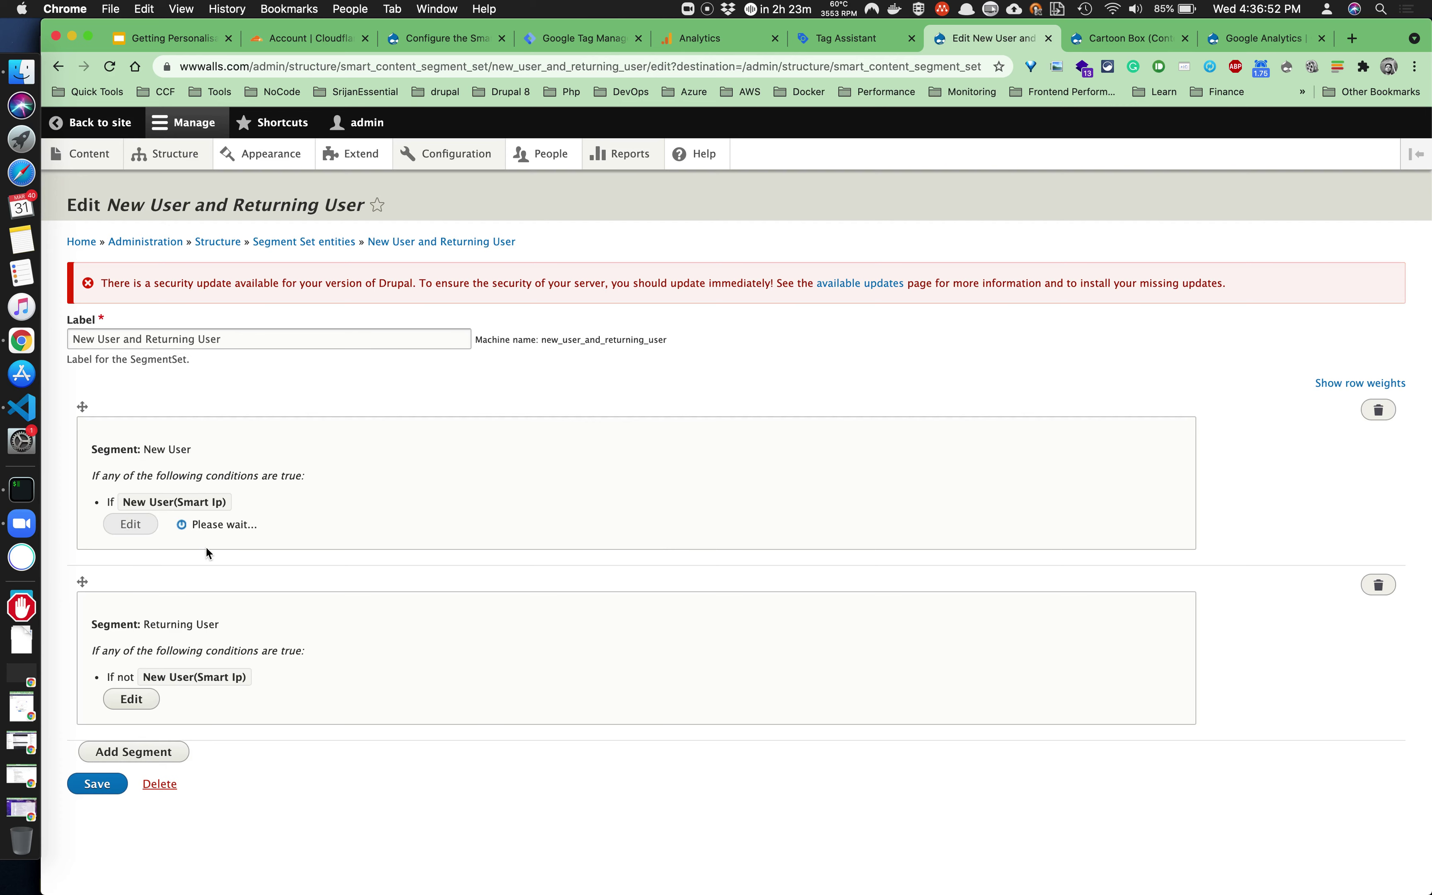
{"action": "left_click", "coordinate": [186, 641]}
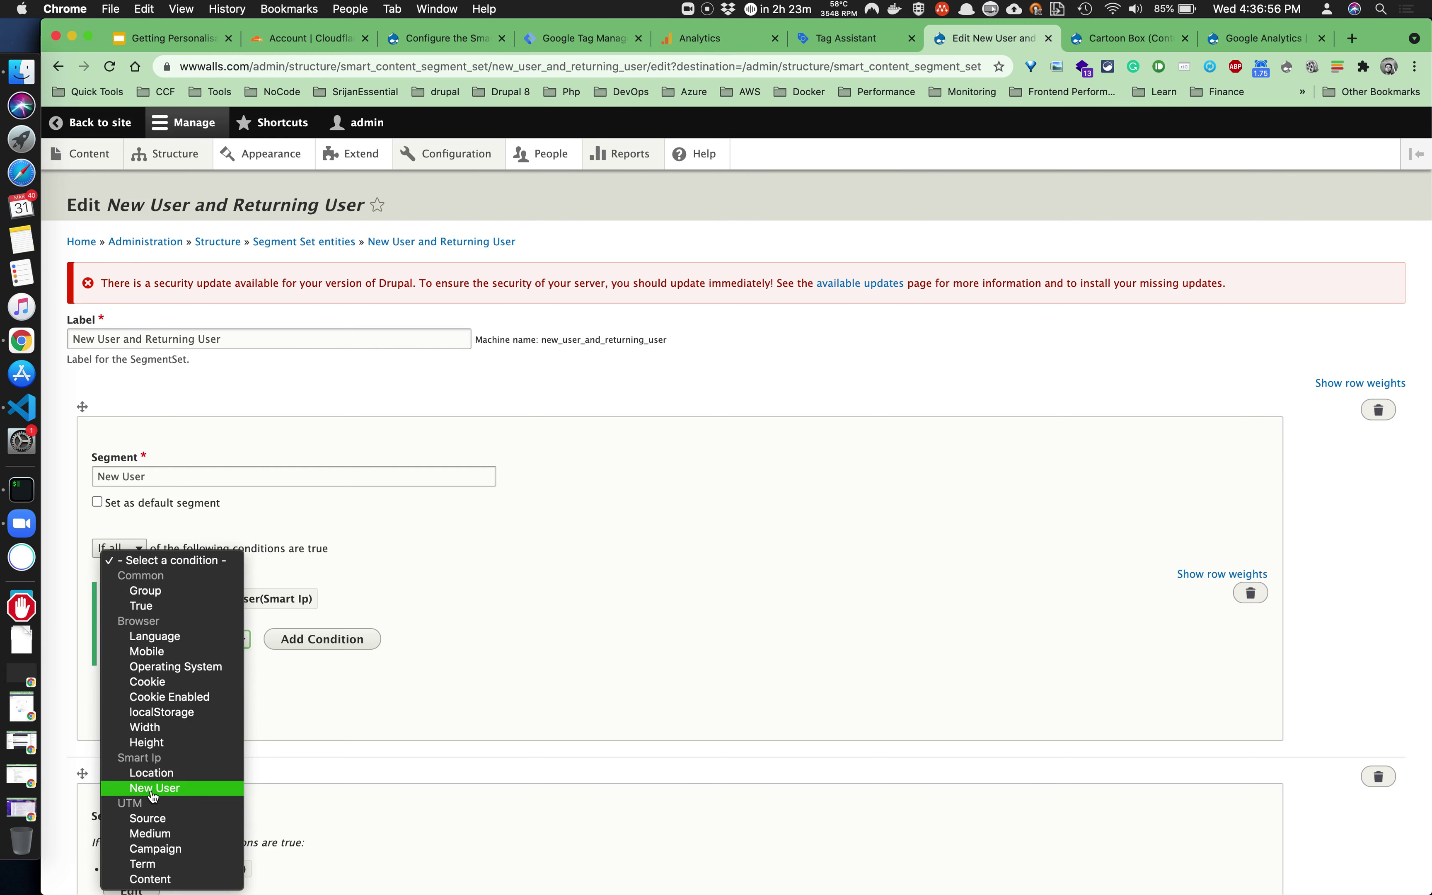
{"action": "left_click", "coordinate": [496, 559]}
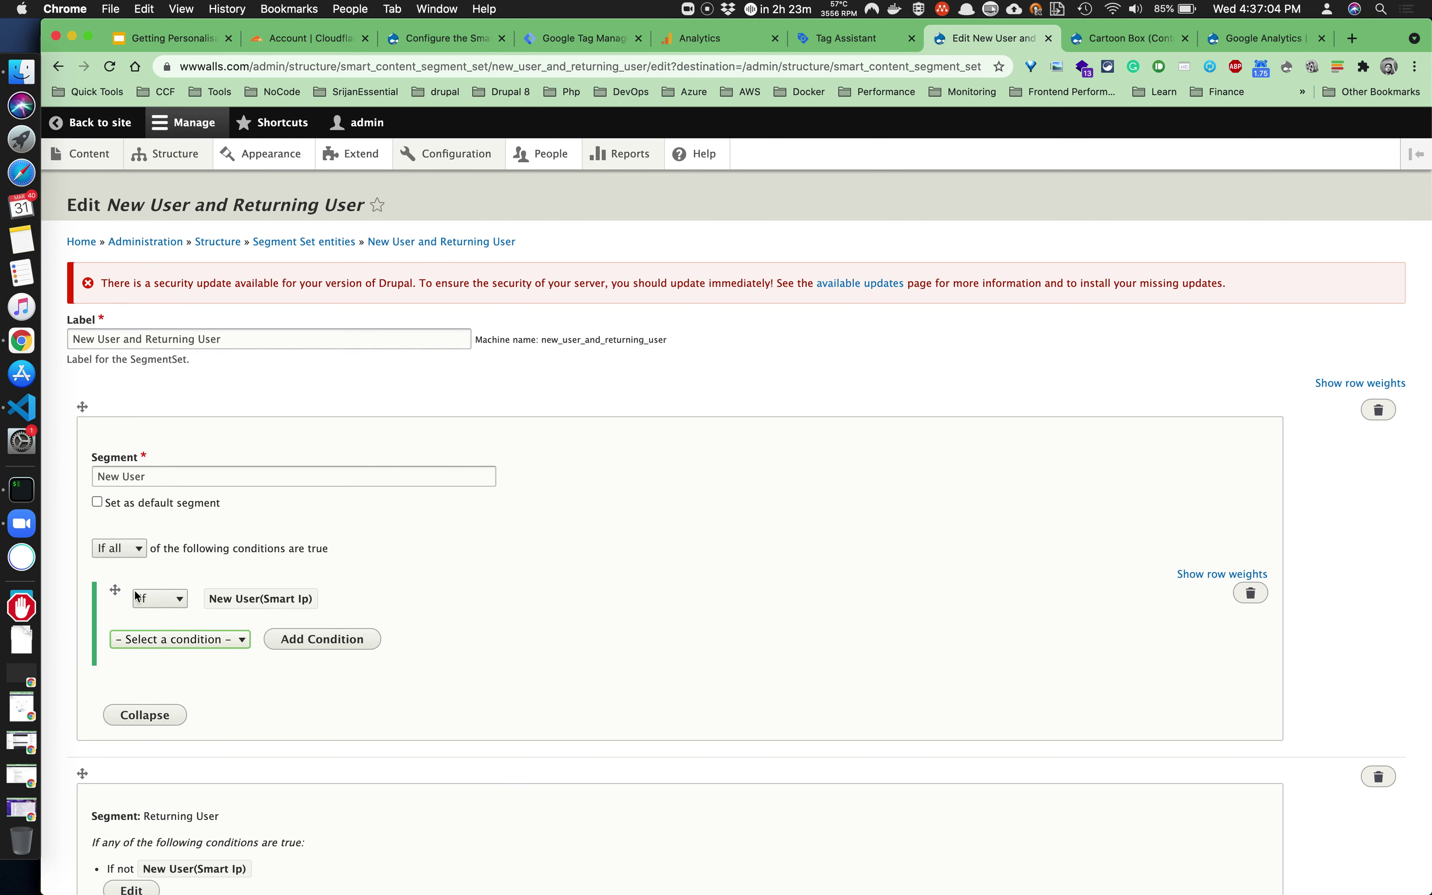
{"action": "left_click", "coordinate": [151, 714]}
{"action": "scroll", "coordinate": [158, 717], "scroll_direction": "down", "scroll_amount": 1}
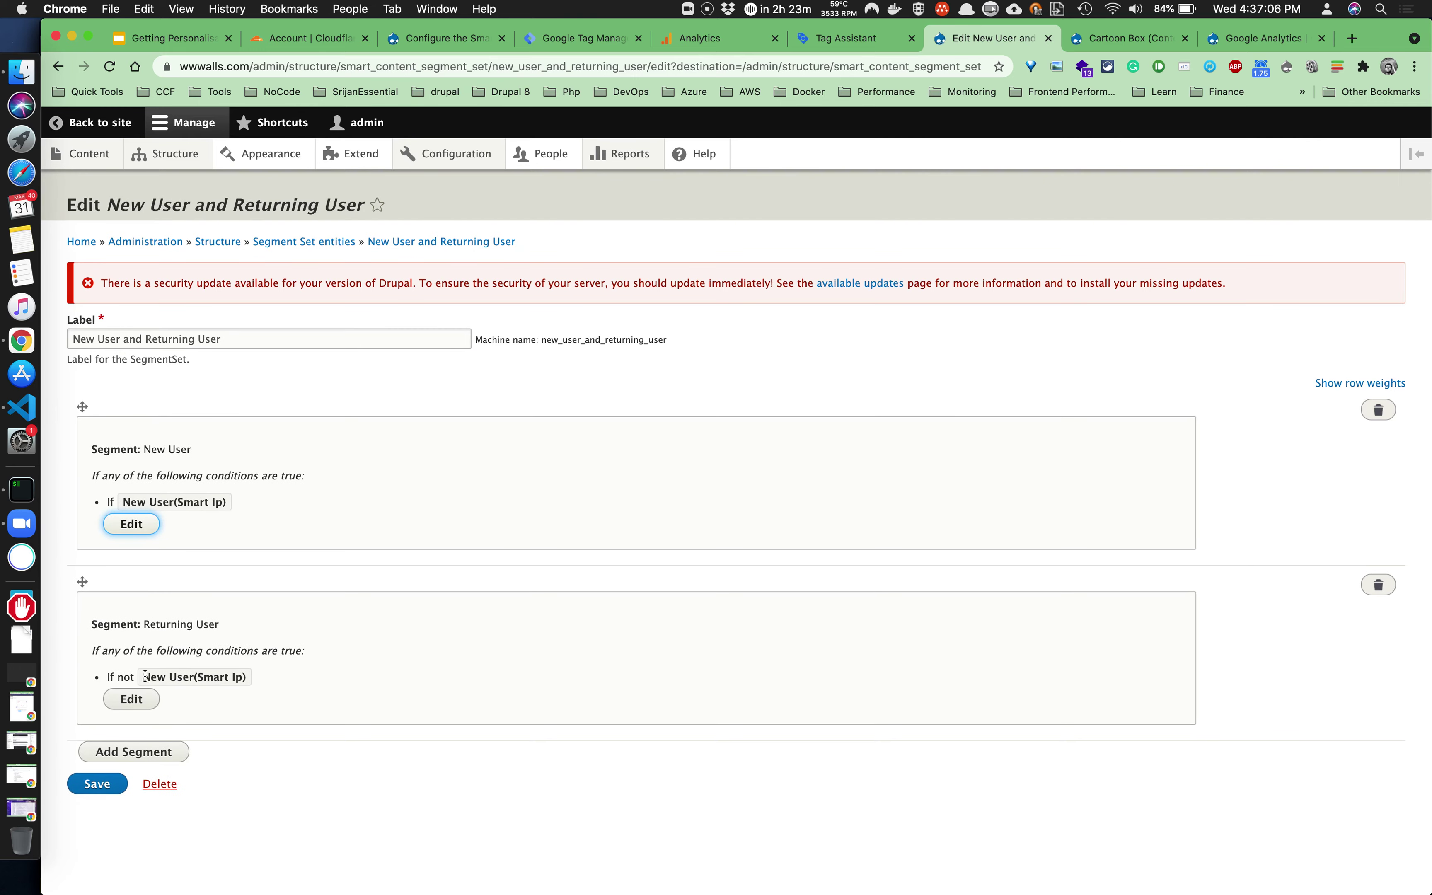
{"action": "left_click", "coordinate": [155, 671]}
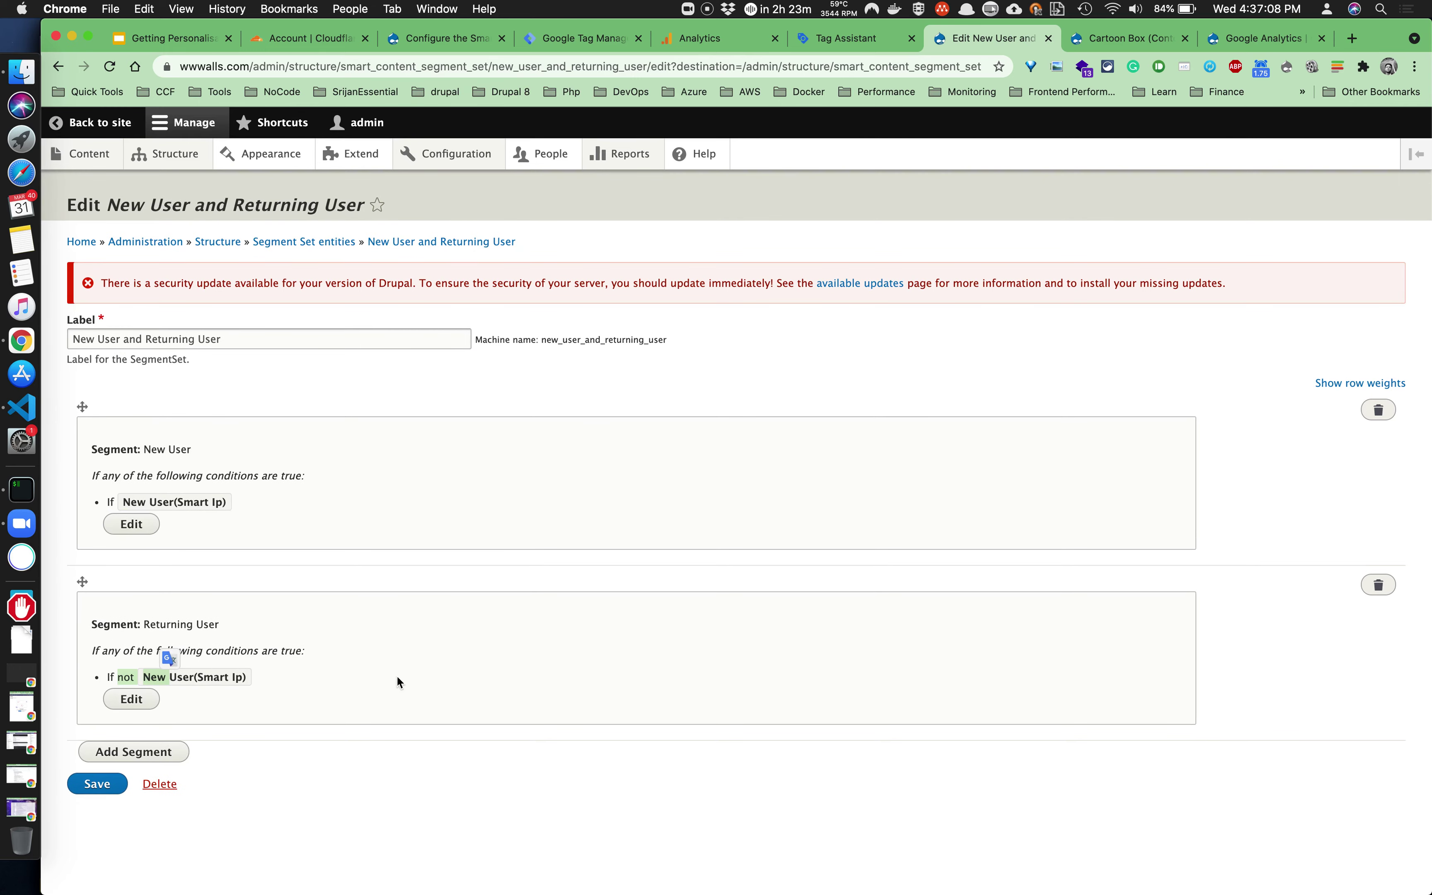
Go to Block layout and open the configuration of the Rick and Morty New and Returning Hero Decision Block in Featured top.
{"action": "mouse_move", "coordinate": [171, 155]}
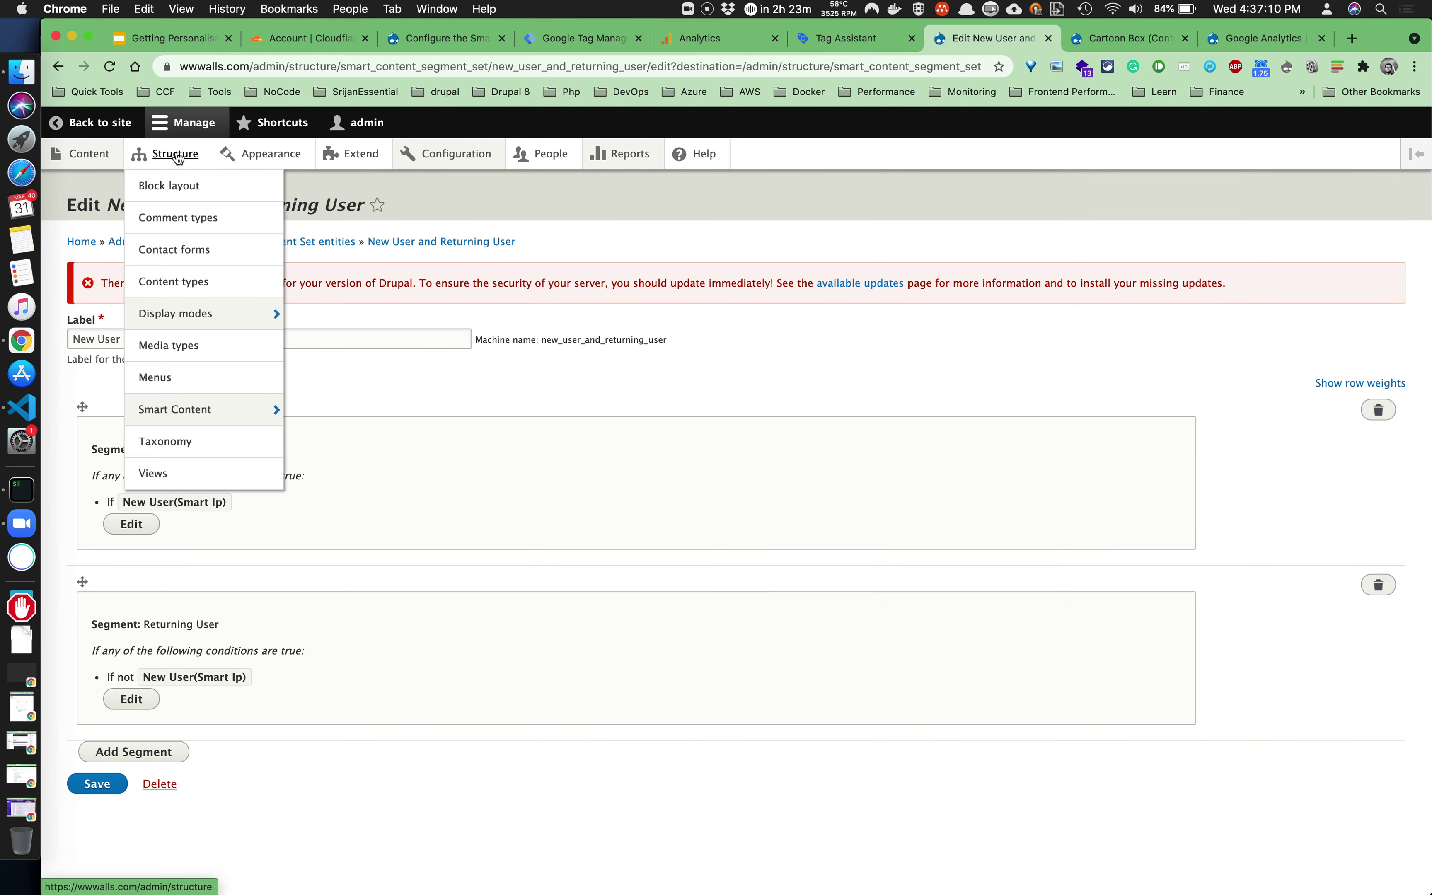
{"action": "left_click", "coordinate": [173, 188]}
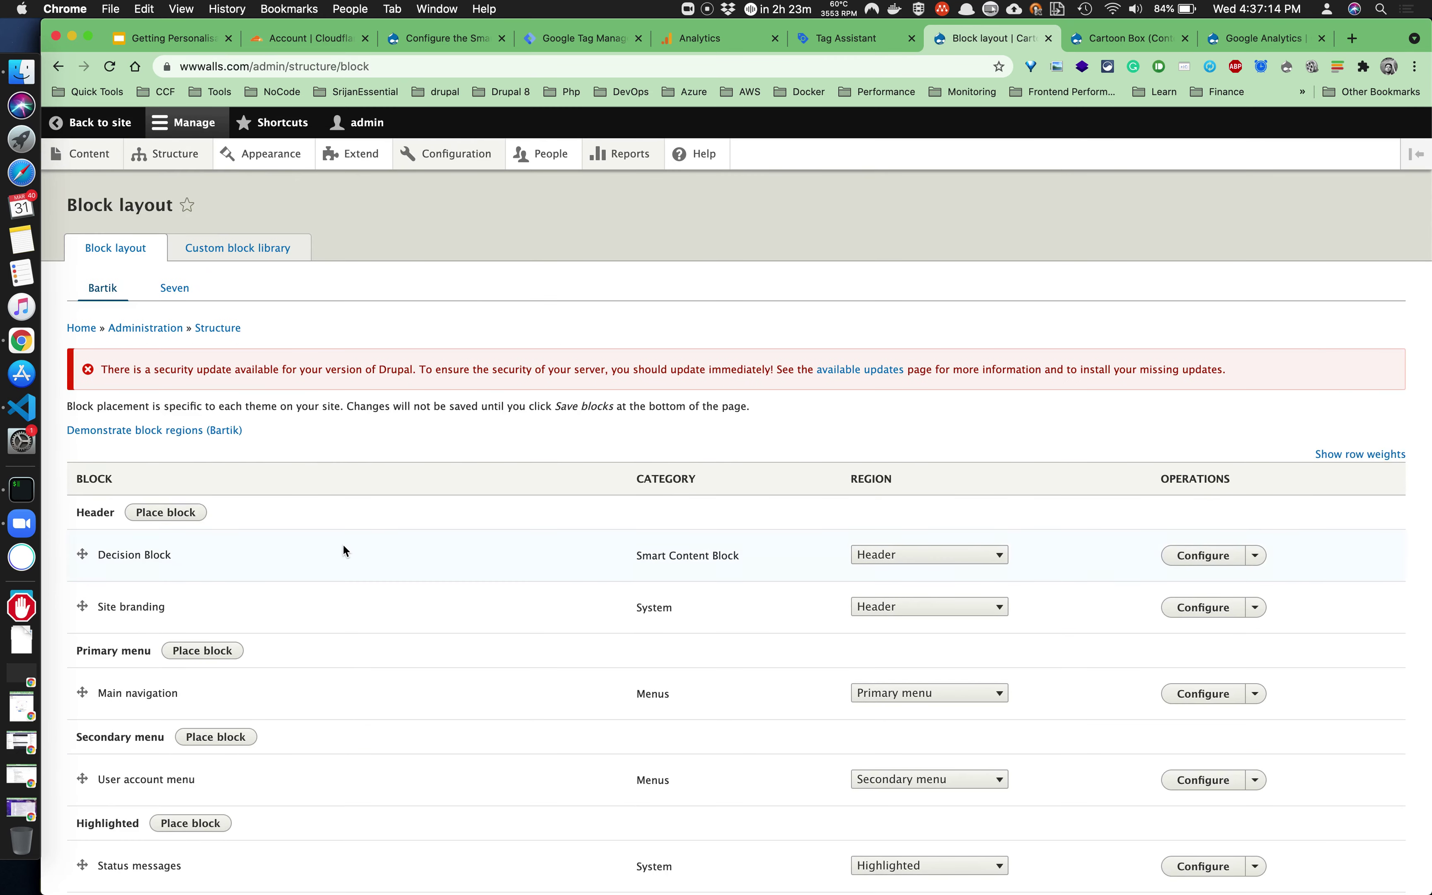
{"action": "scroll", "coordinate": [344, 549], "scroll_direction": "down", "scroll_amount": 5}
{"action": "scroll", "coordinate": [344, 550], "scroll_direction": "down", "scroll_amount": 5}
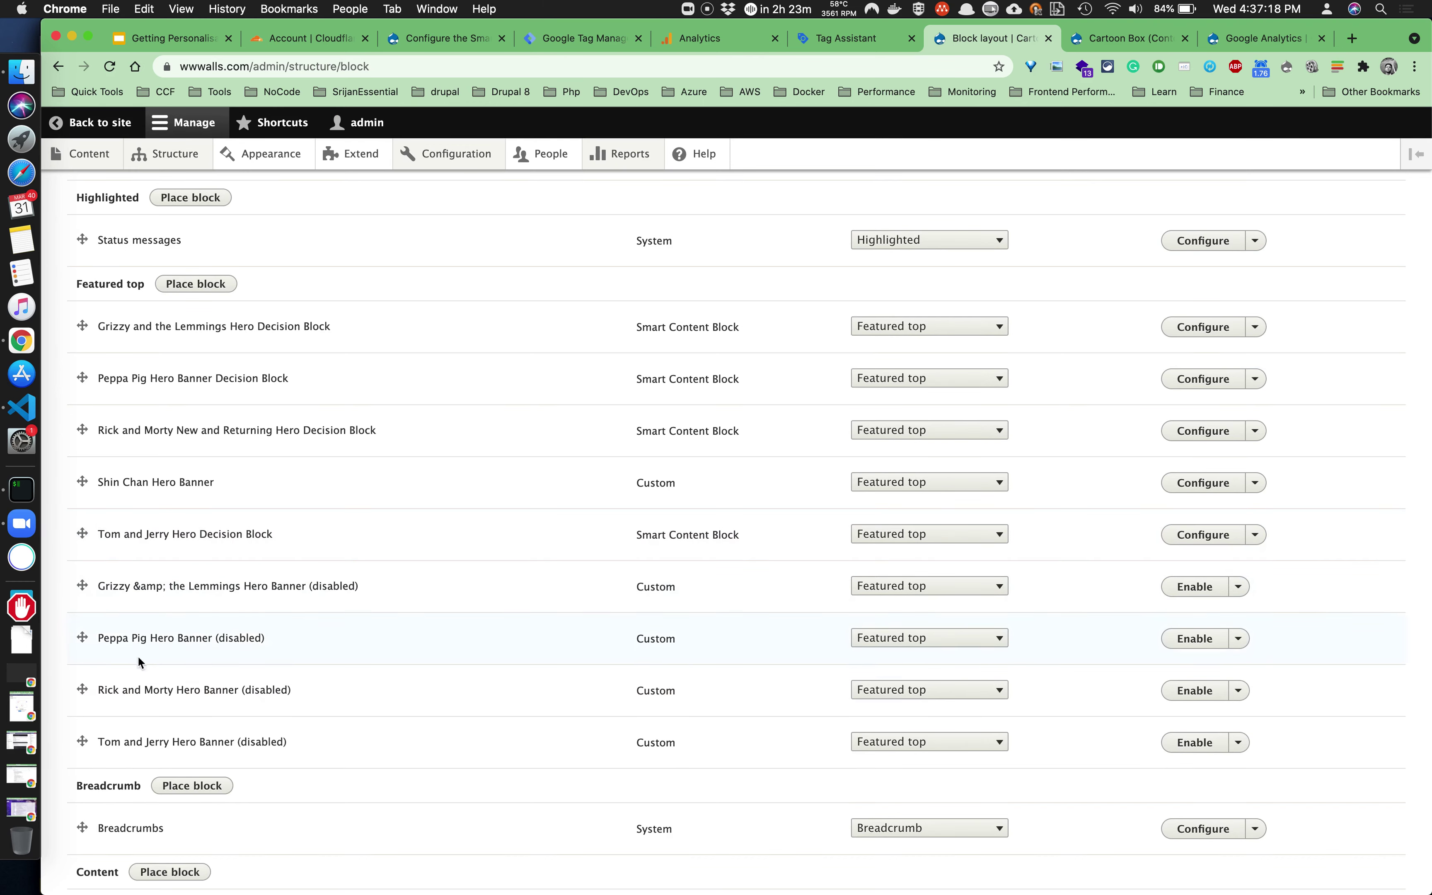
{"action": "scroll", "coordinate": [150, 635], "scroll_direction": "up", "scroll_amount": 1}
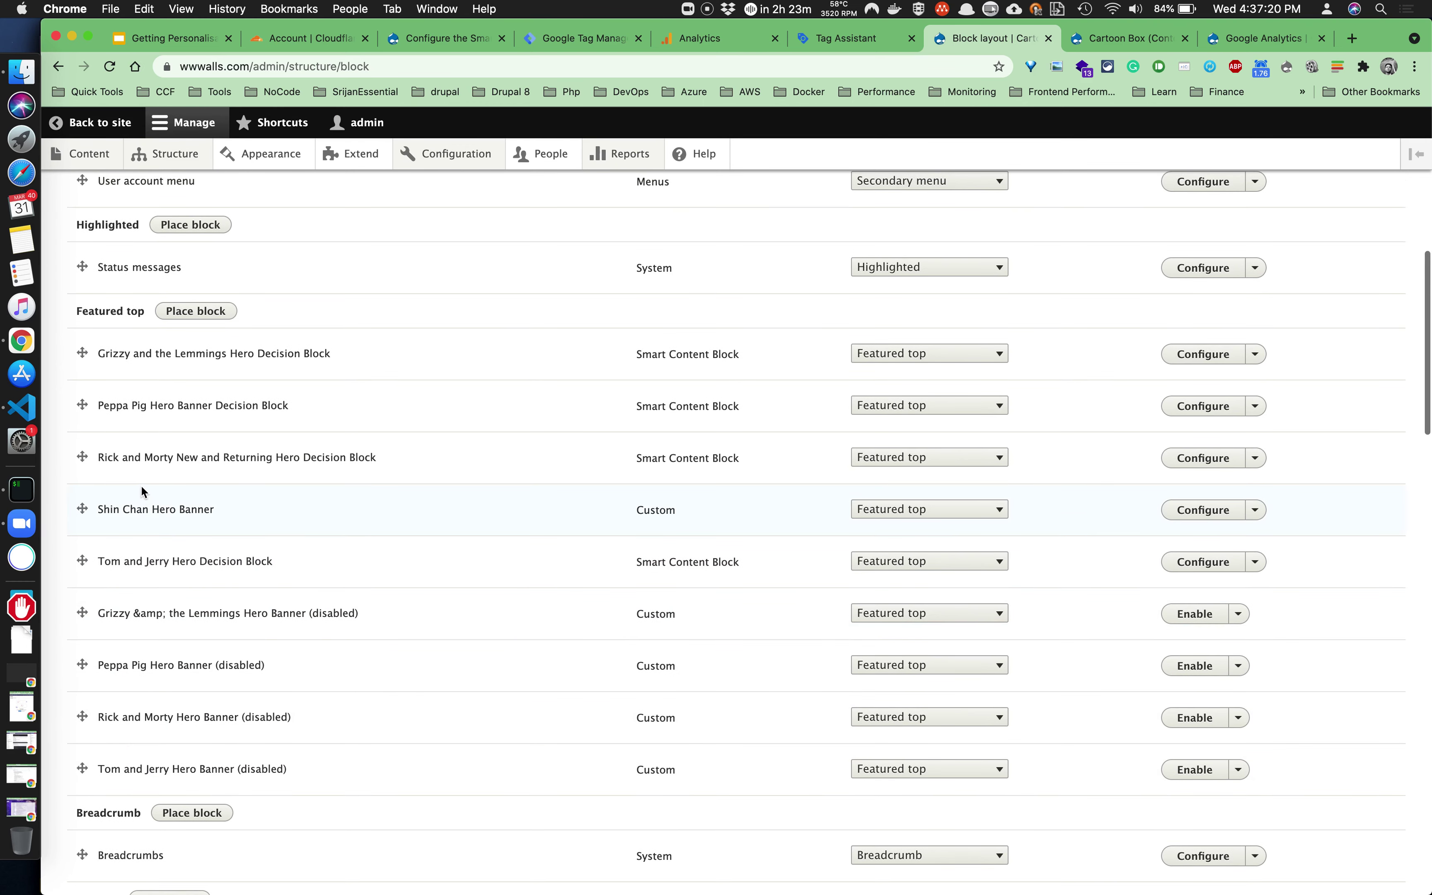
{"action": "left_click_drag", "start_coordinate": [112, 456], "coordinate": [381, 460]}
{"action": "left_click", "coordinate": [1214, 466]}
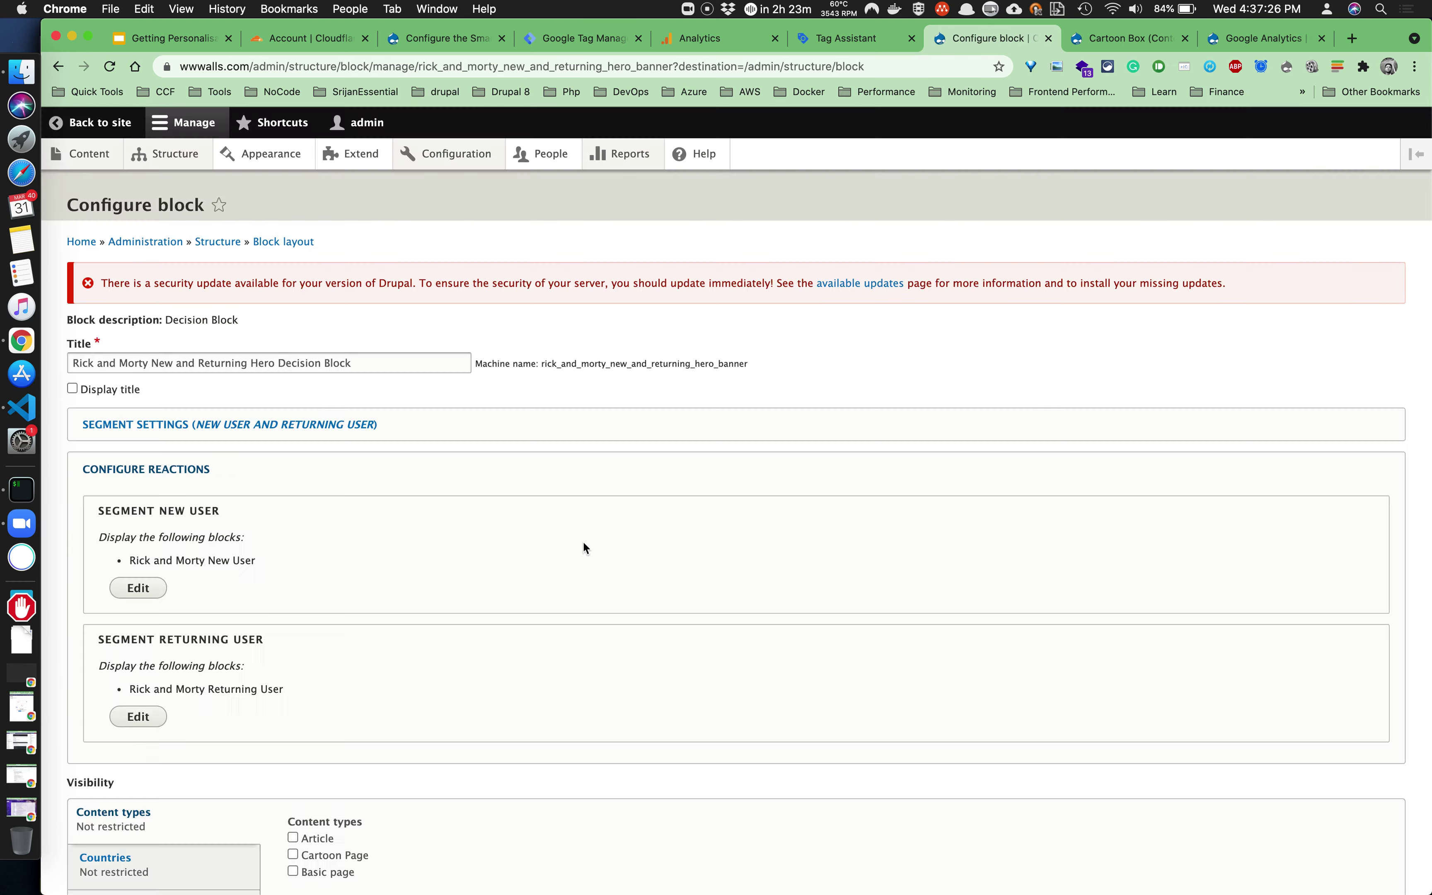
Expand the decision block's segment settings and its New User reaction to inspect the block assigned to new visitors.
{"action": "left_click", "coordinate": [181, 431]}
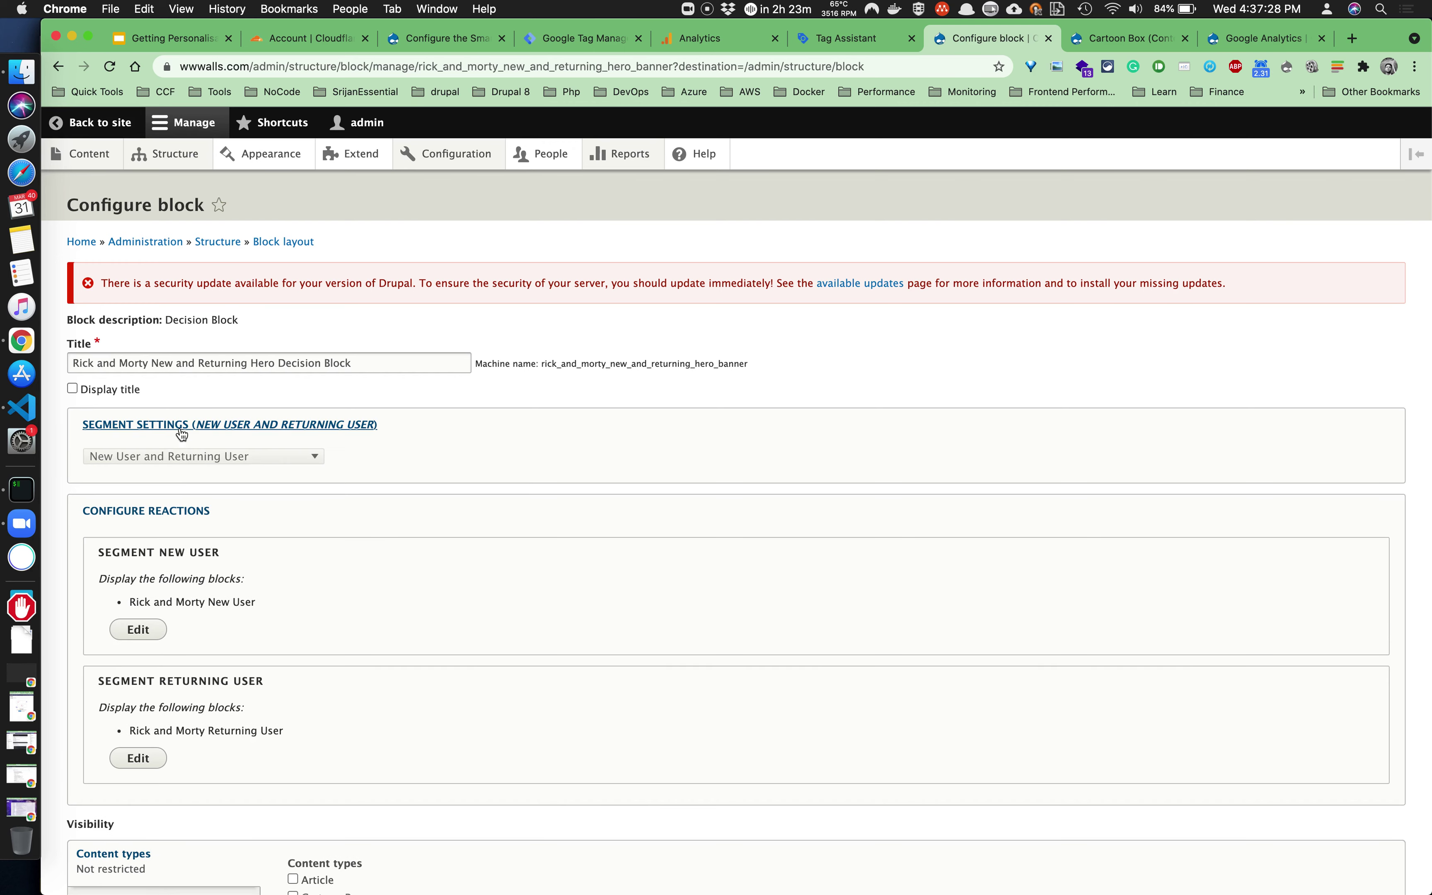
{"action": "left_click", "coordinate": [142, 630]}
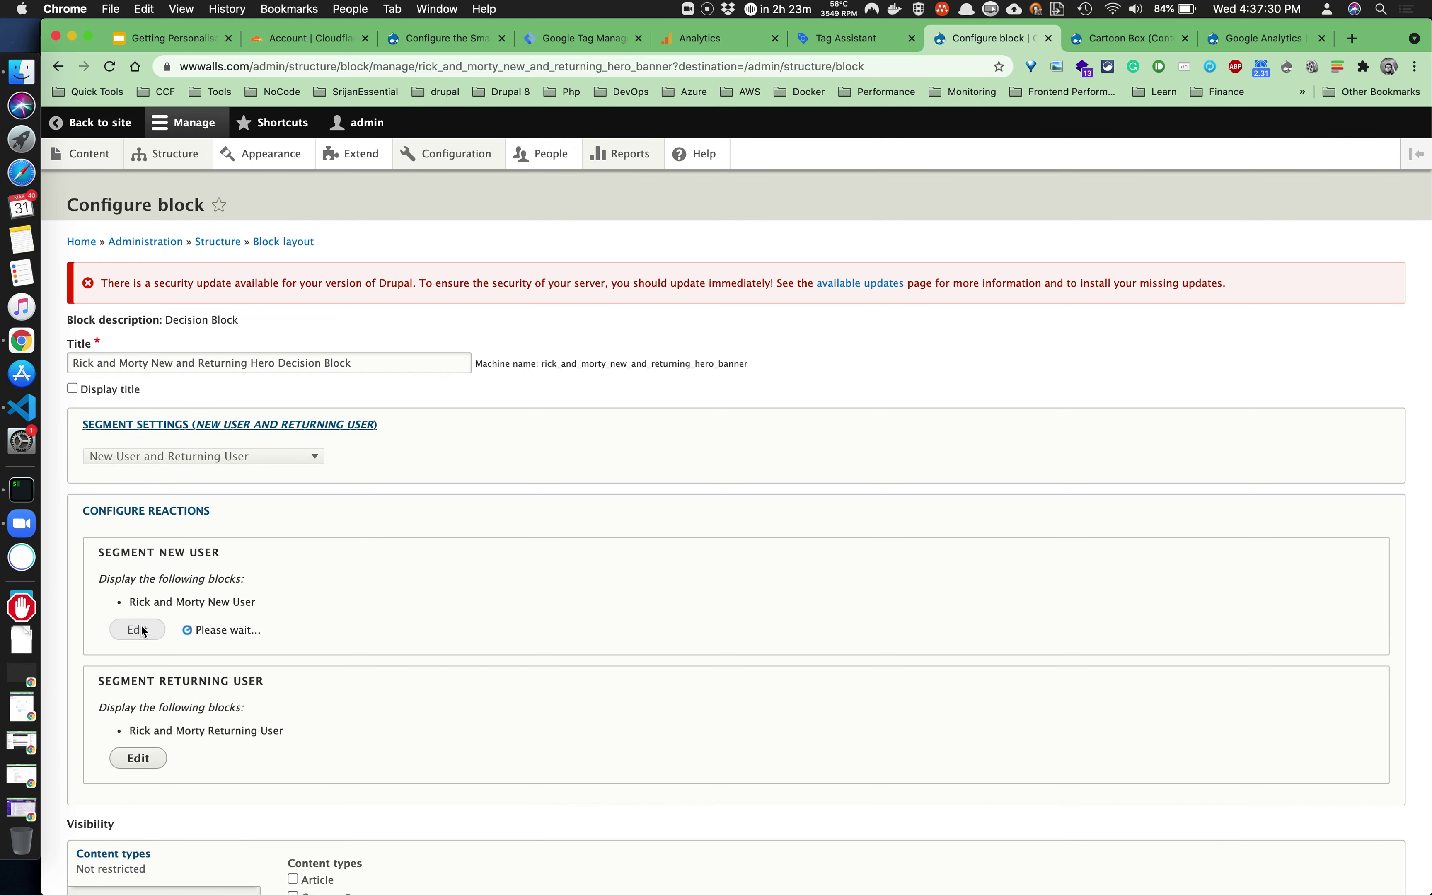
{"action": "left_click_drag", "start_coordinate": [138, 552], "coordinate": [220, 552]}
{"action": "triple_click", "coordinate": [162, 636]}
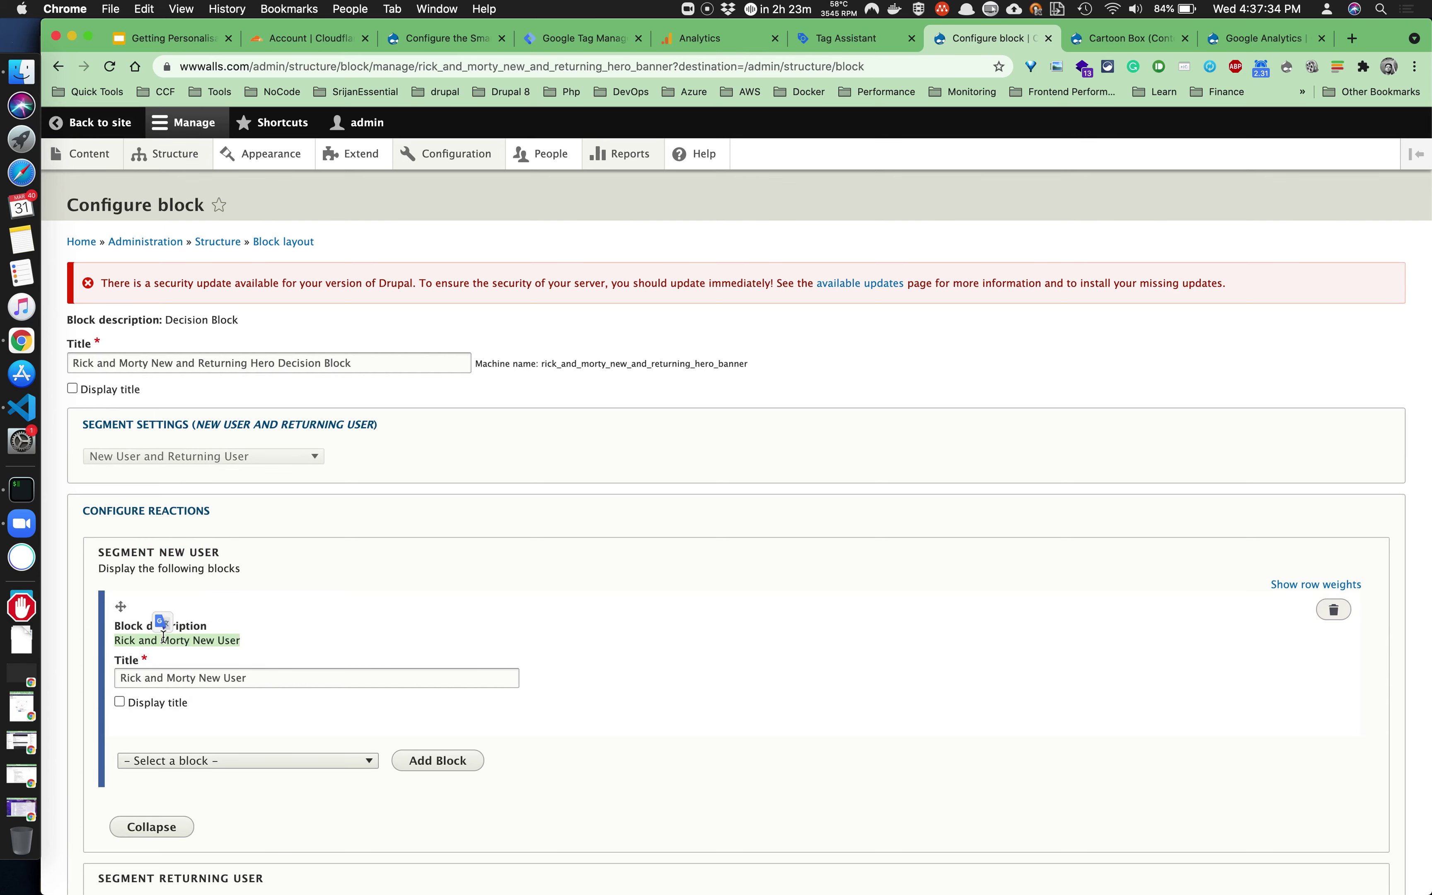
Expand the Returning User reaction and review its assigned block along with the visibility and region settings.
{"action": "scroll", "coordinate": [158, 622], "scroll_direction": "down", "scroll_amount": 5}
{"action": "left_click", "coordinate": [135, 765]}
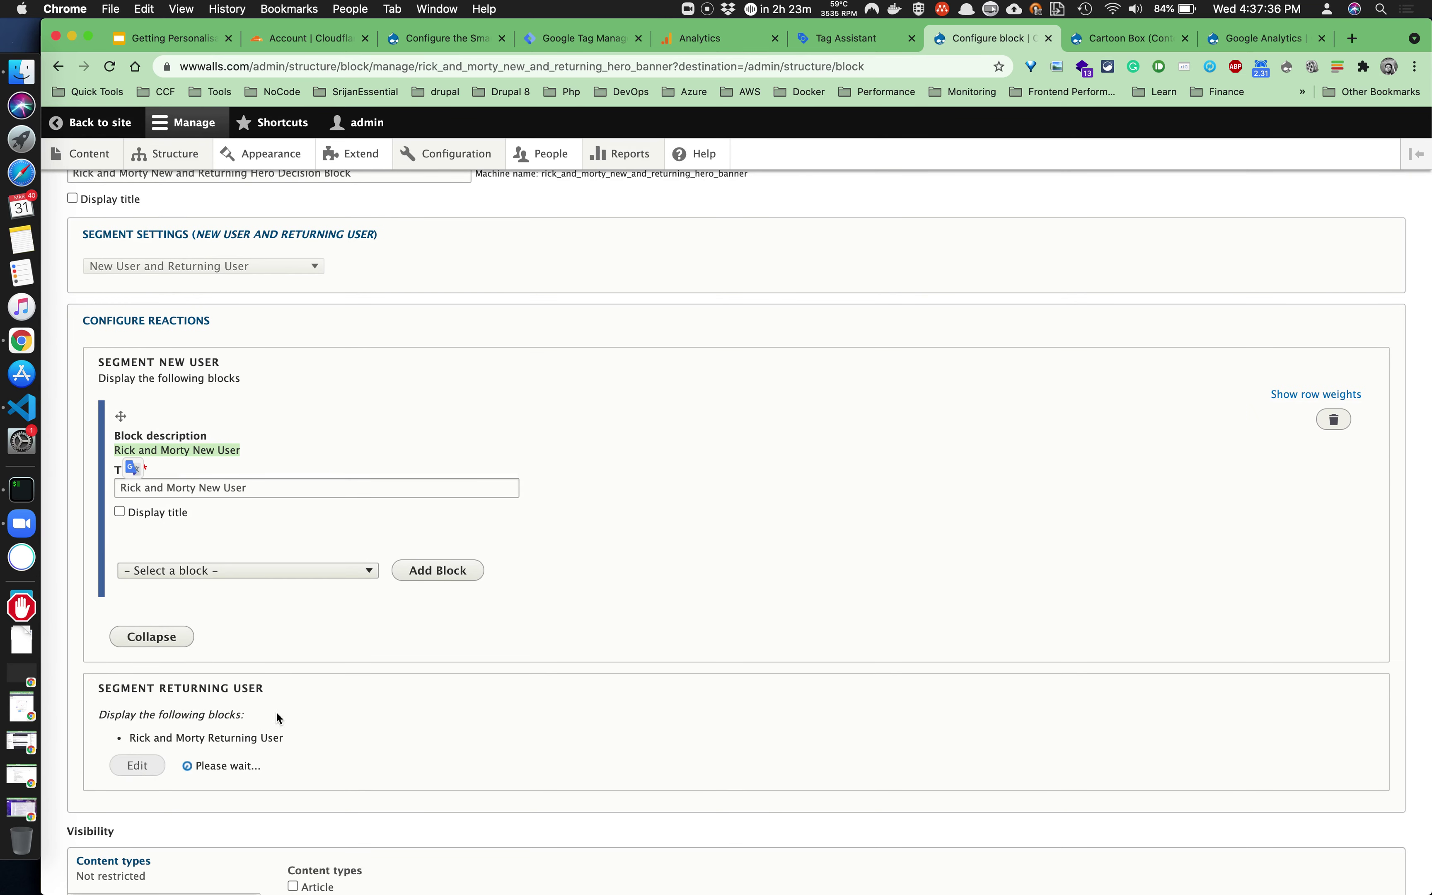
{"action": "scroll", "coordinate": [275, 711], "scroll_direction": "down", "scroll_amount": 12}
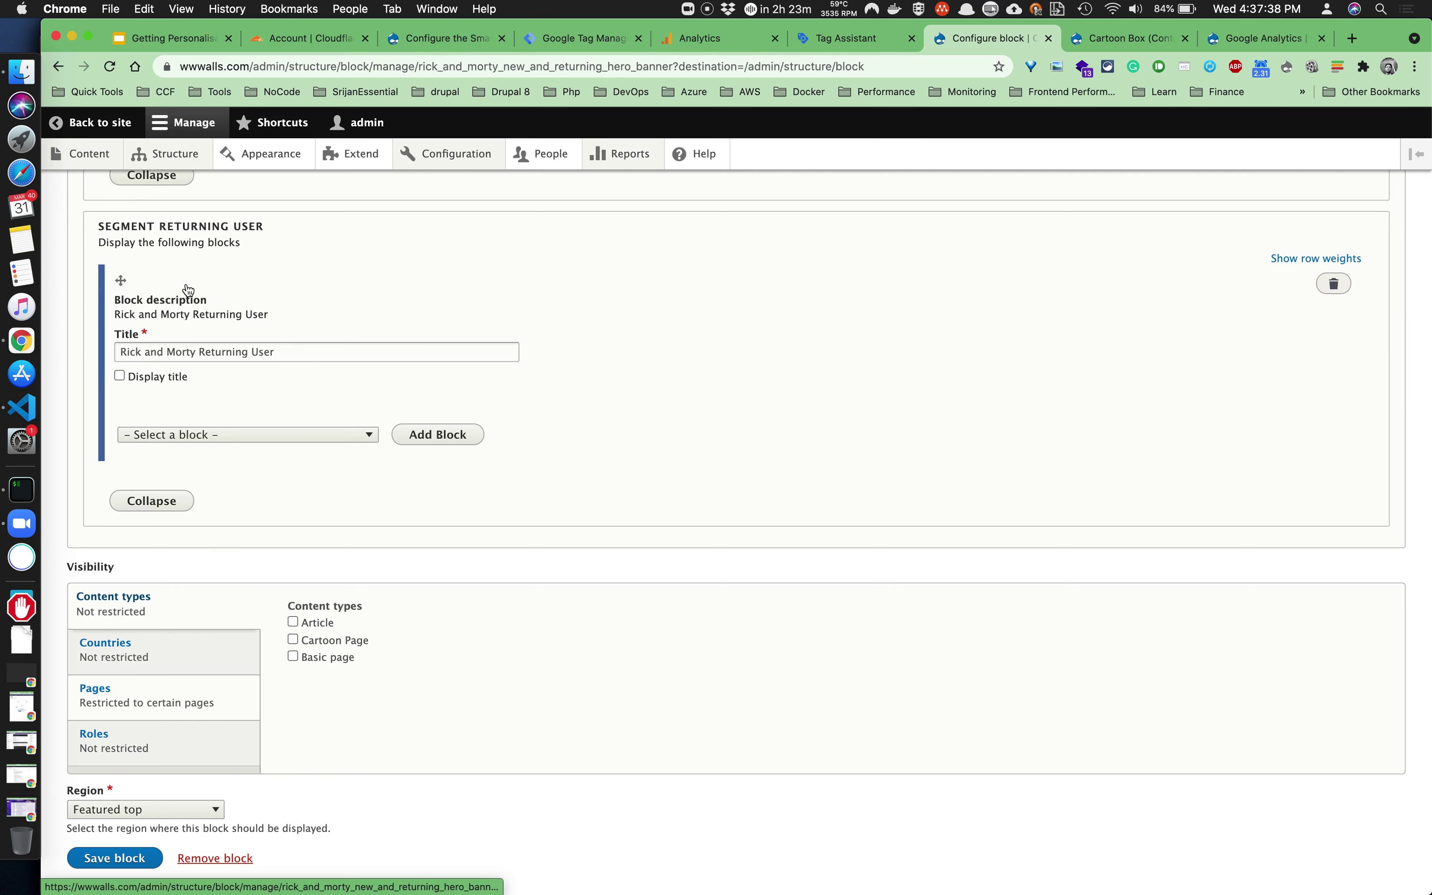
{"action": "left_click_drag", "start_coordinate": [158, 227], "coordinate": [275, 228]}
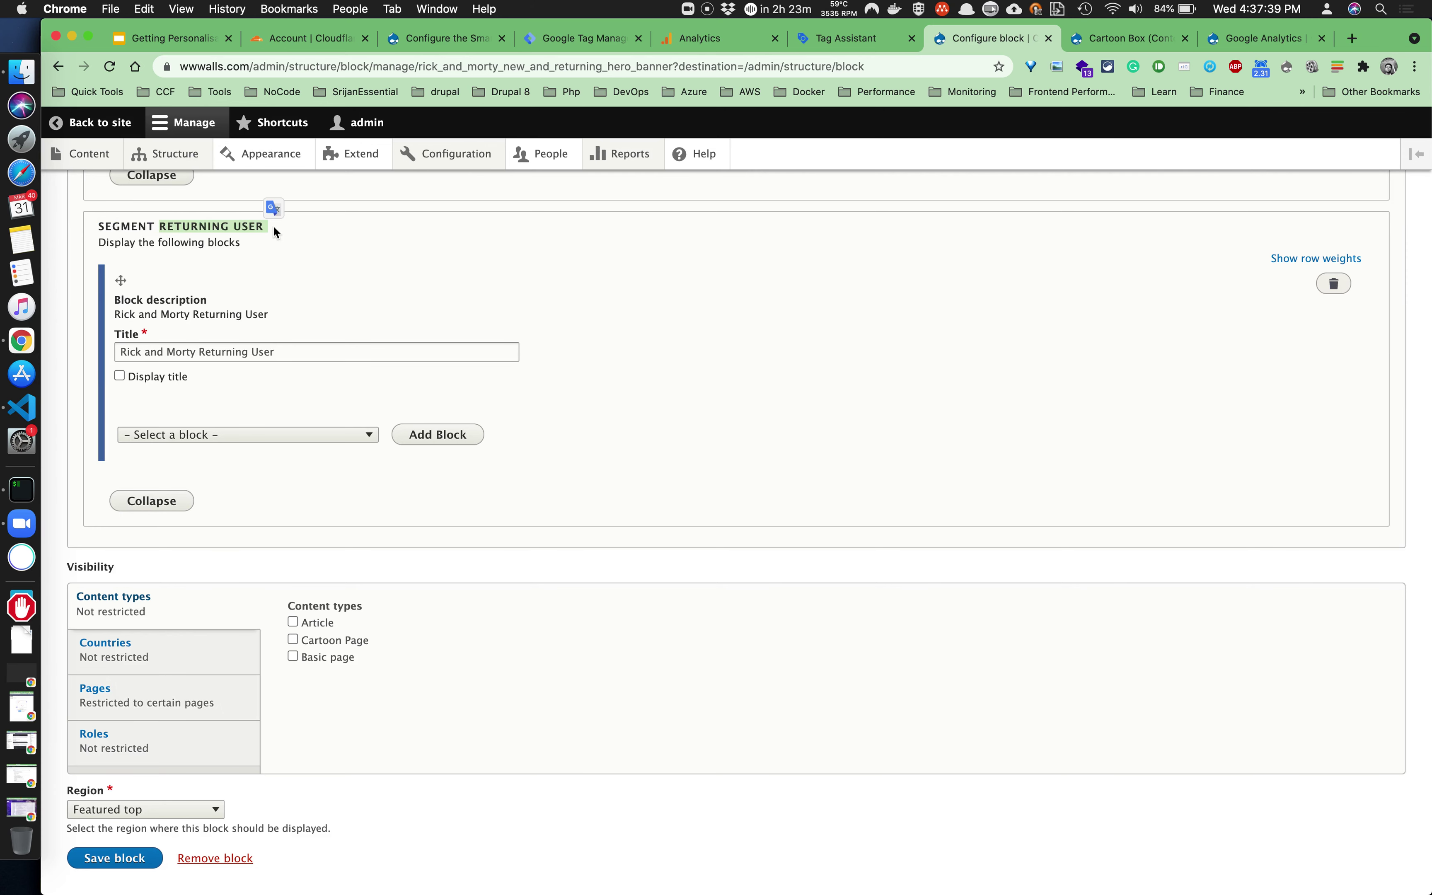
{"action": "triple_click", "coordinate": [191, 314]}
{"action": "left_click", "coordinate": [357, 323]}
{"action": "scroll", "coordinate": [257, 716], "scroll_direction": "down", "scroll_amount": 2}
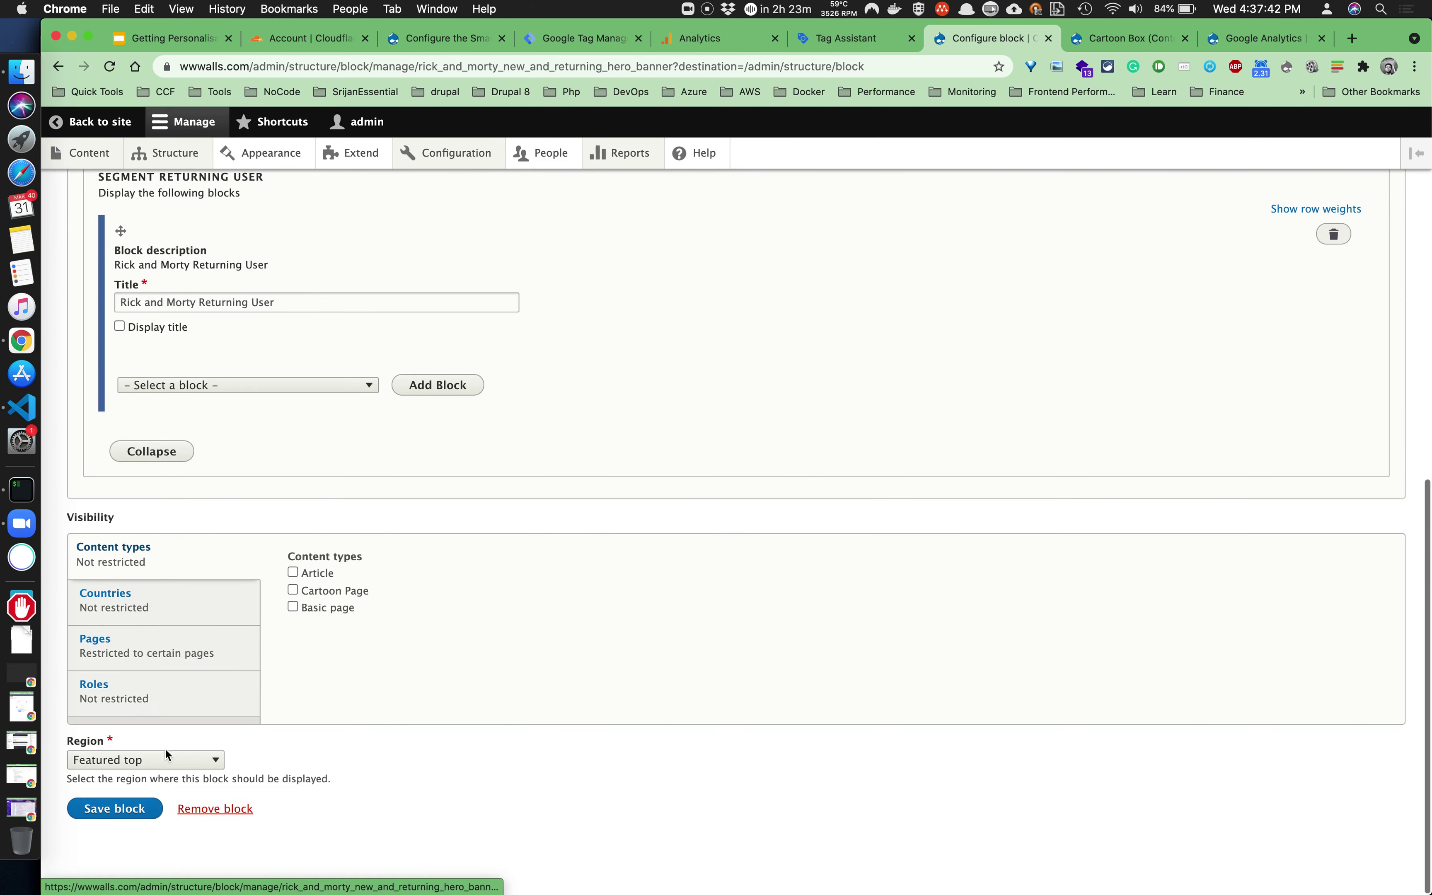
{"action": "scroll", "coordinate": [528, 652], "scroll_direction": "up", "scroll_amount": 15}
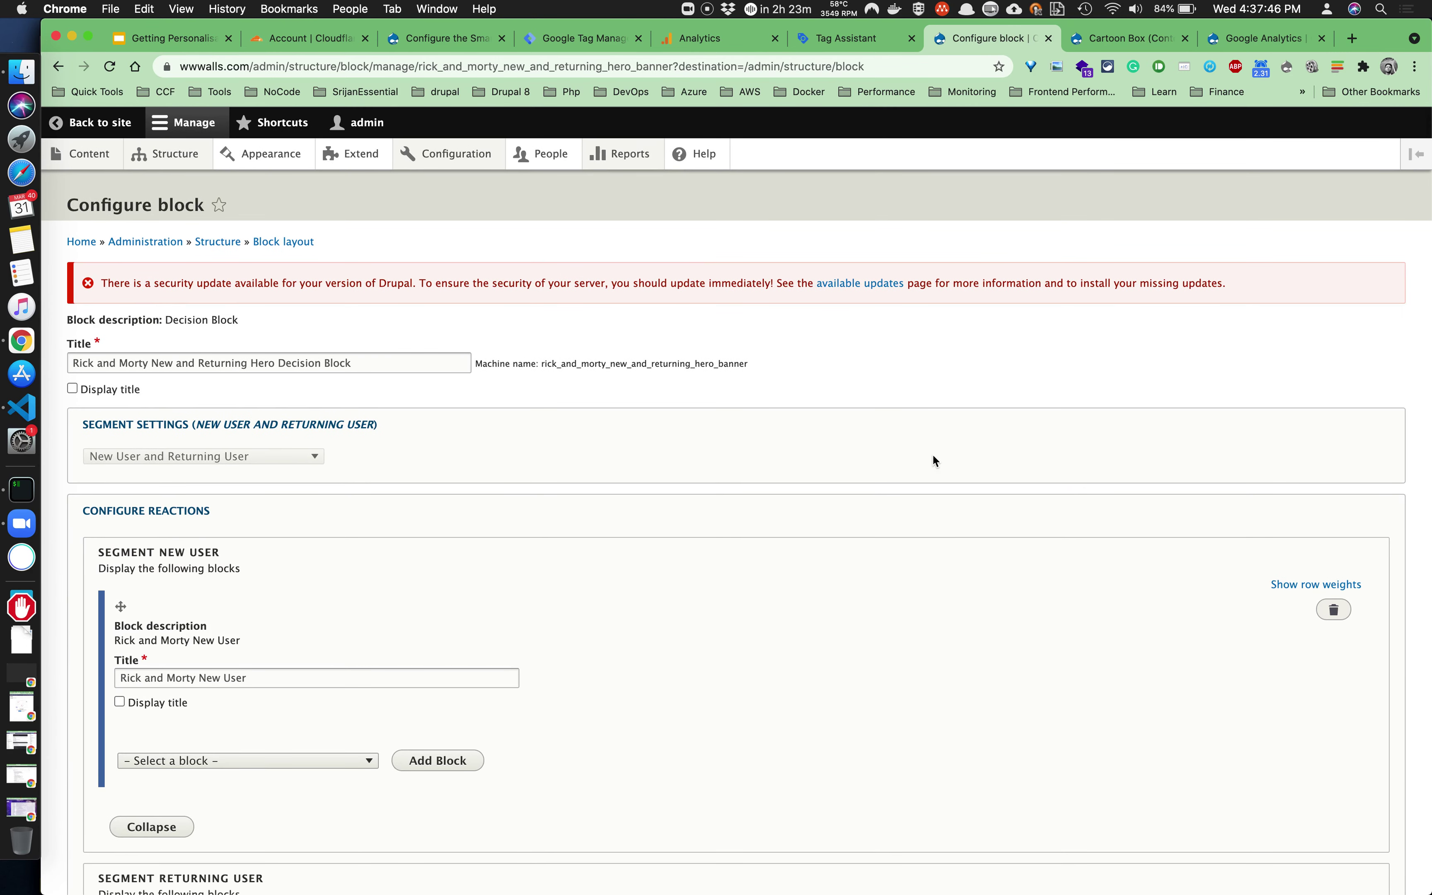
Switch to the incognito Cartoon Box window, close its developer tools, and return to the block configuration window.
{"action": "key", "text": "super+grave"}
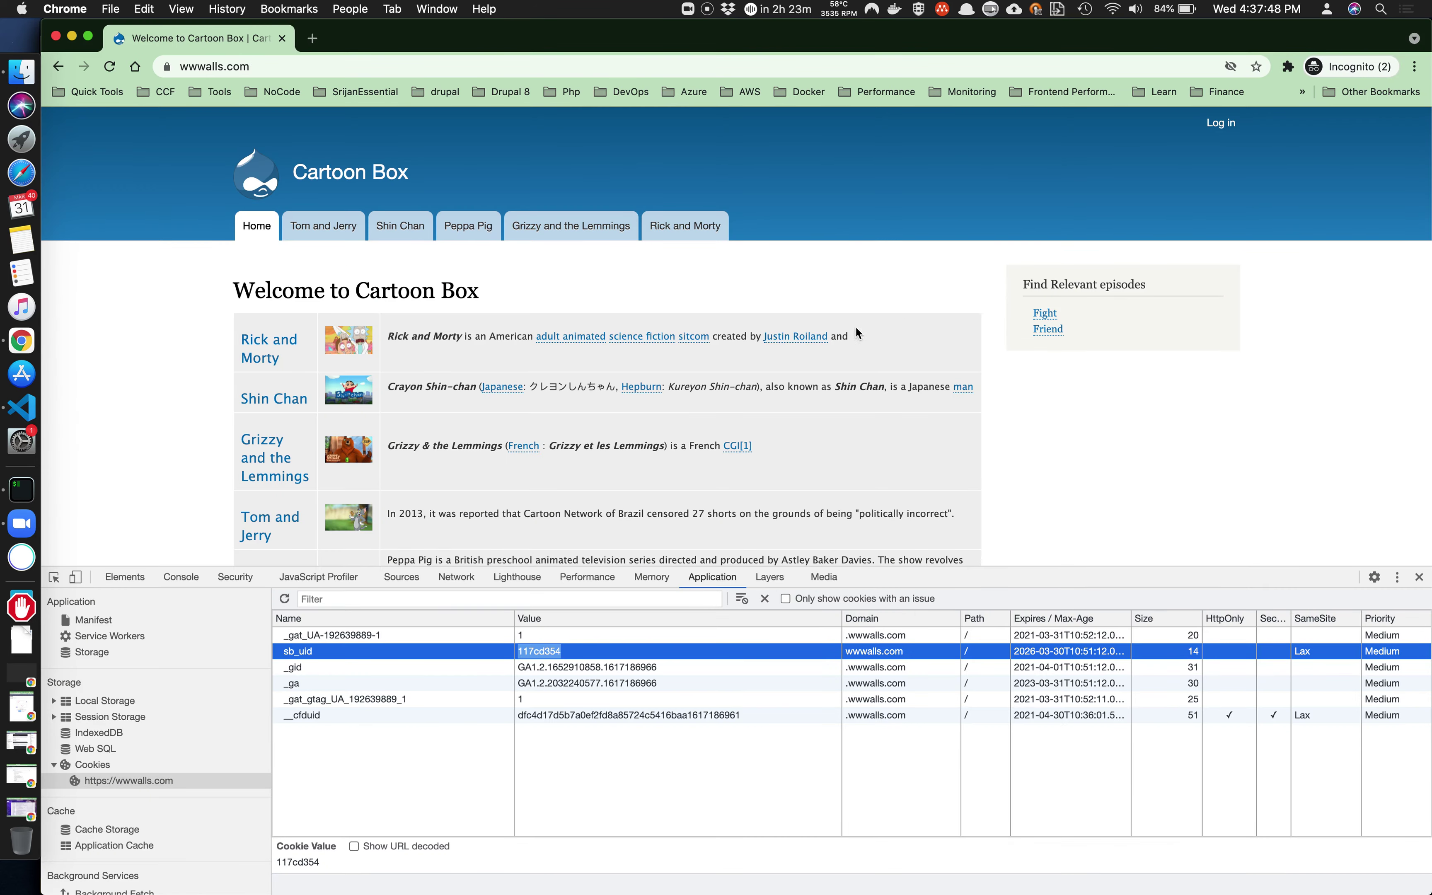
{"action": "key", "text": "super+grave"}
{"action": "key", "text": "super+grave"}
{"action": "key", "text": "super+grave"}
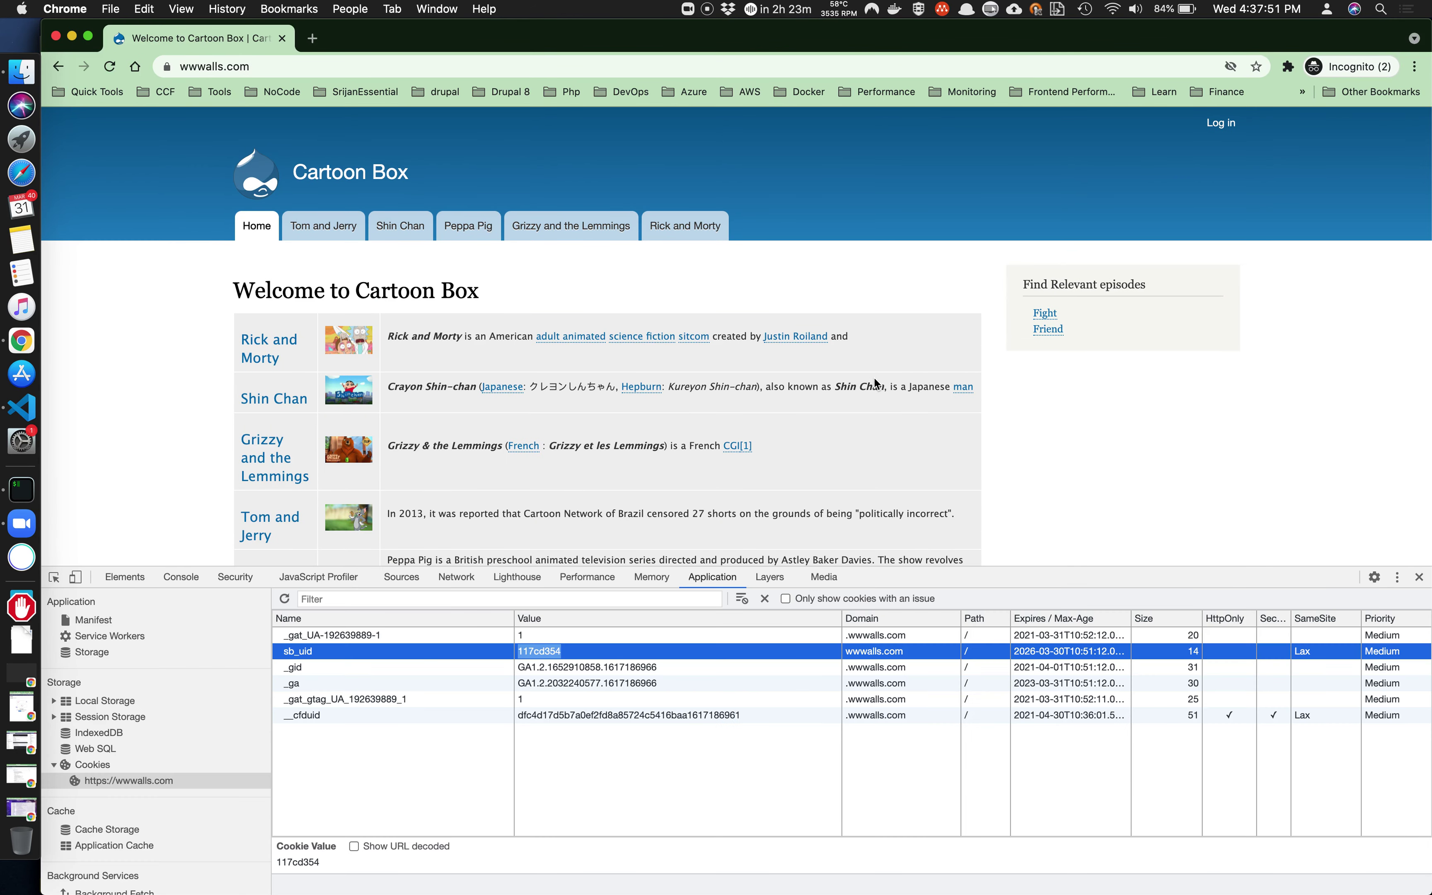
{"action": "left_click", "coordinate": [1419, 578]}
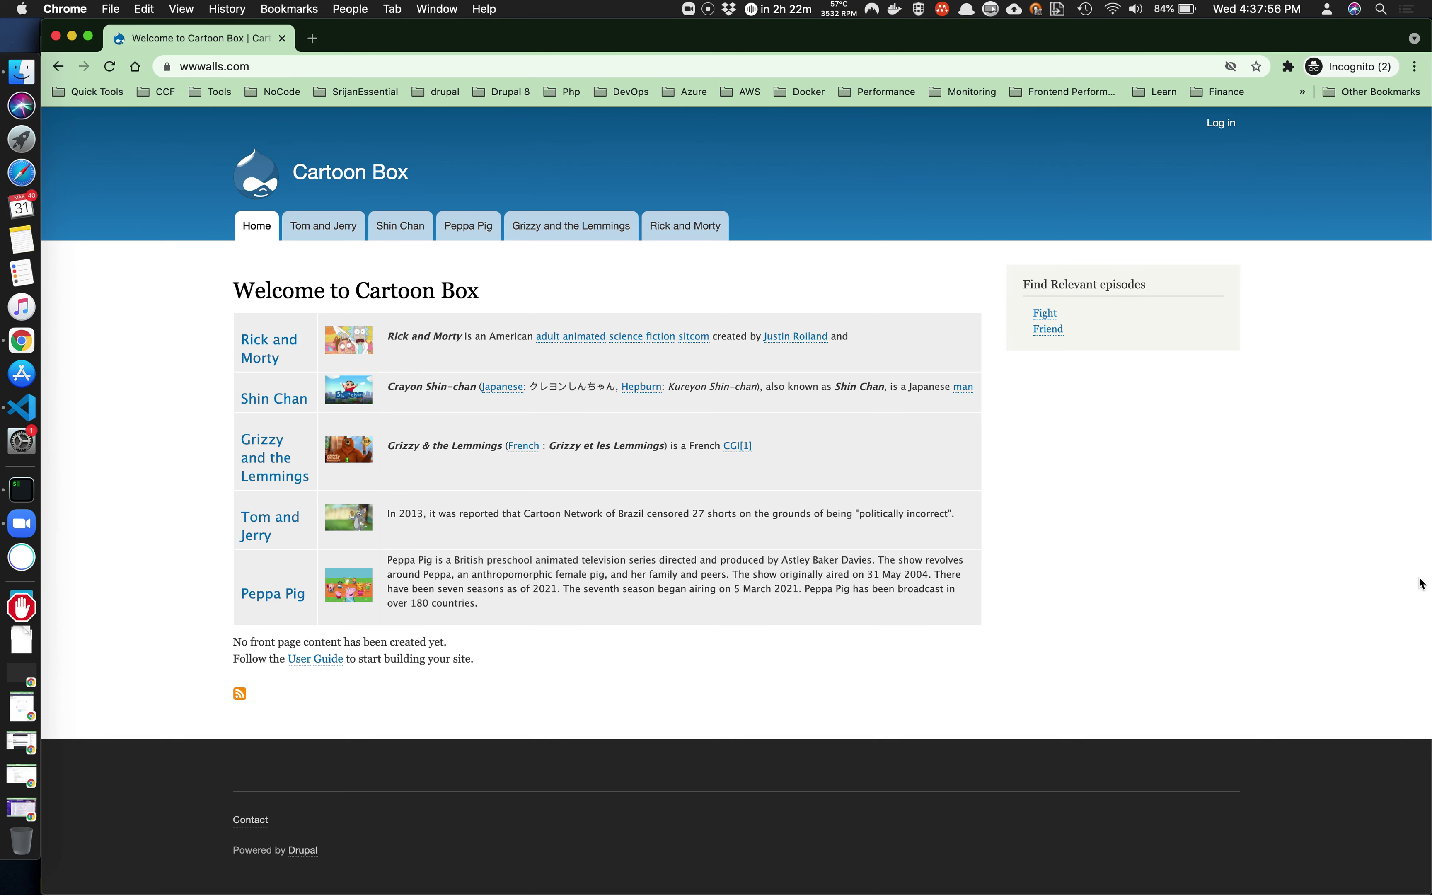
{"action": "key", "text": "super+grave"}
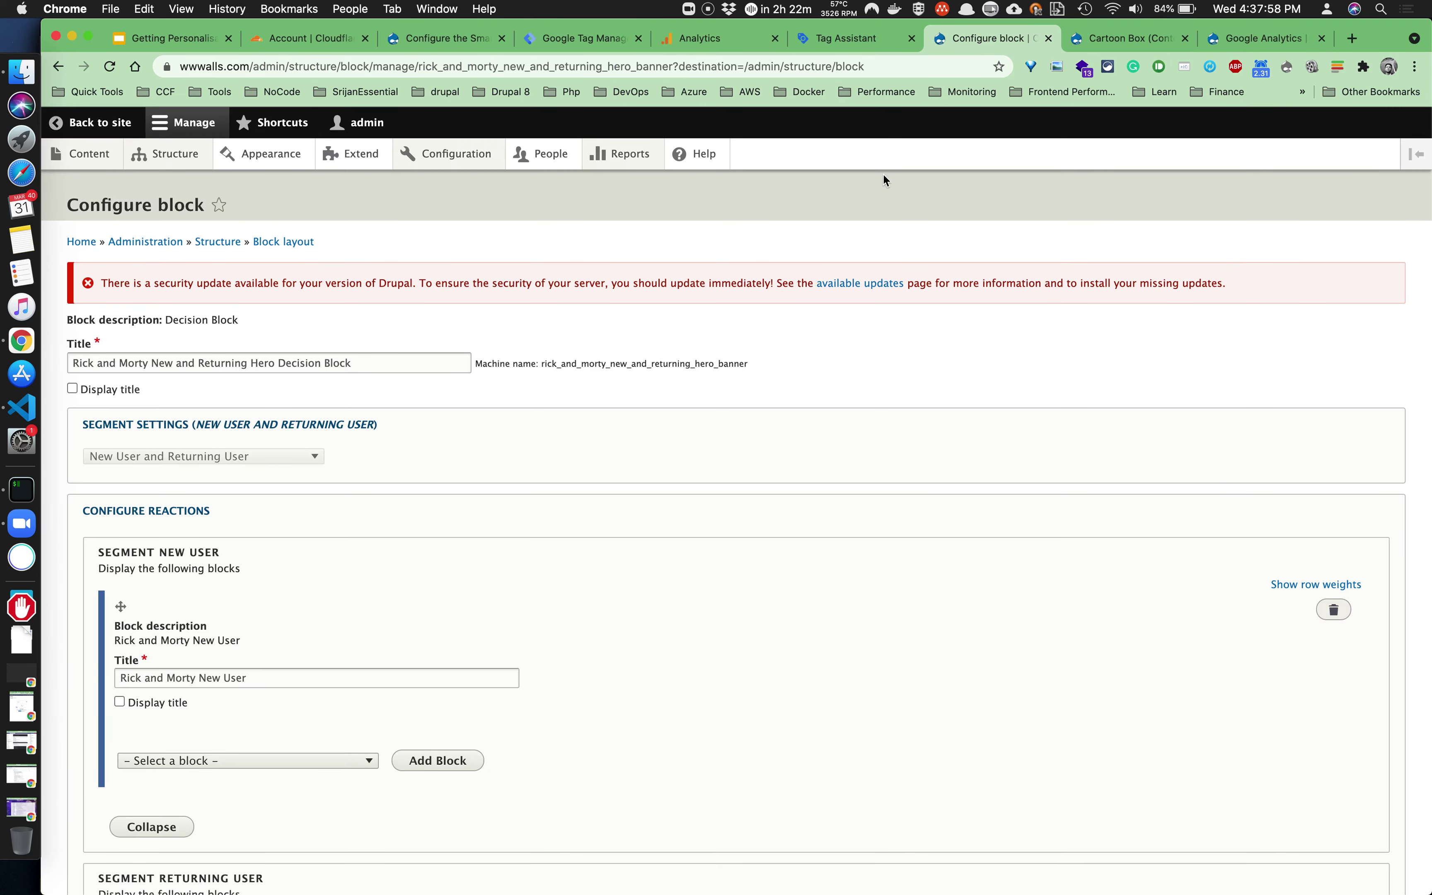
Check the Google Analytics realtime overview, and start debugging the wwwalls.com domain from the Tag Assistant history.
{"action": "left_click", "coordinate": [843, 43]}
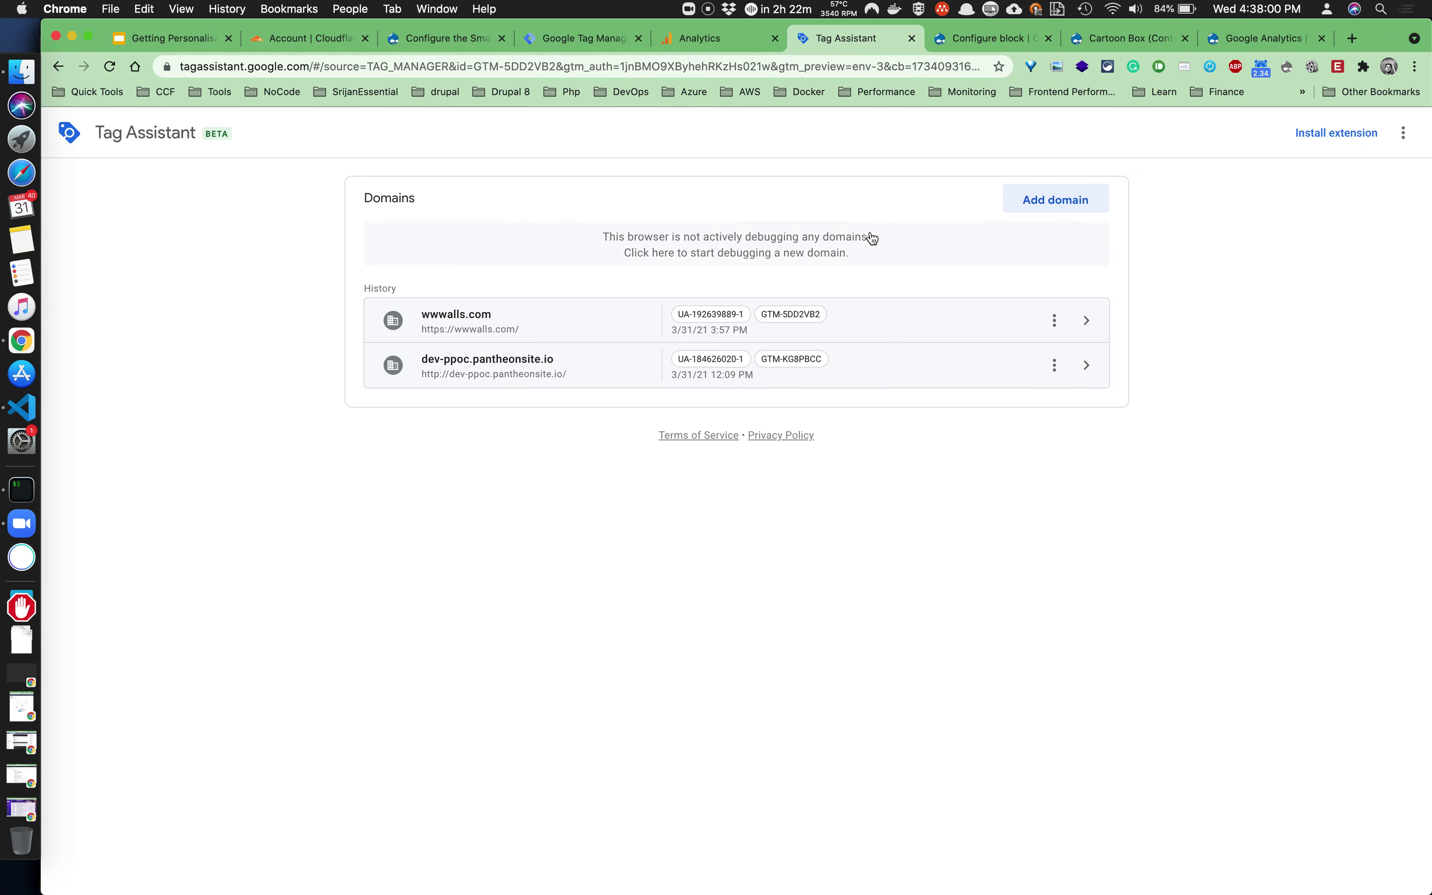
{"action": "left_click", "coordinate": [687, 45]}
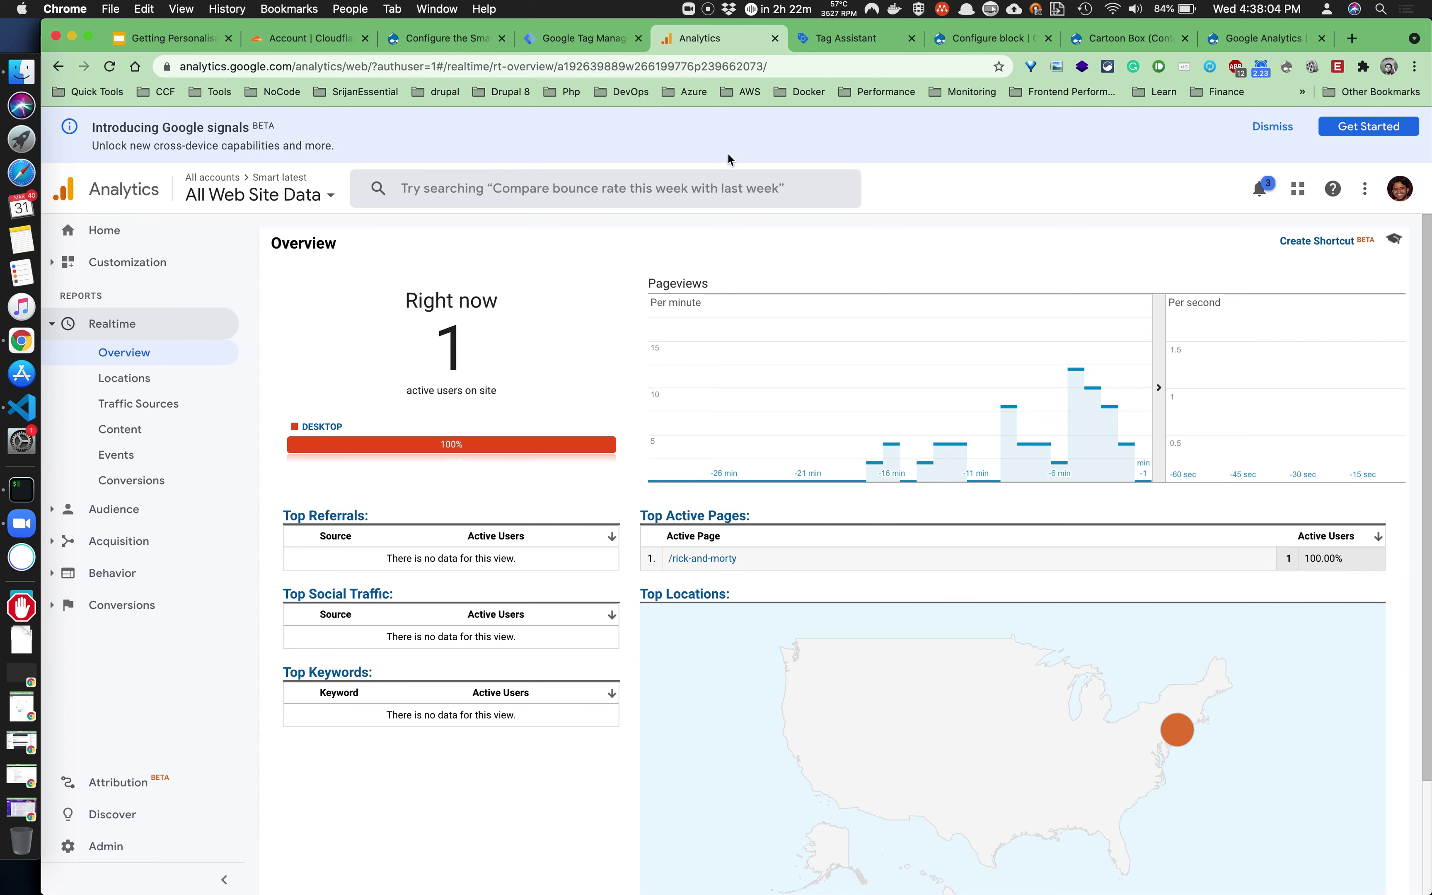
{"action": "left_click", "coordinate": [853, 50]}
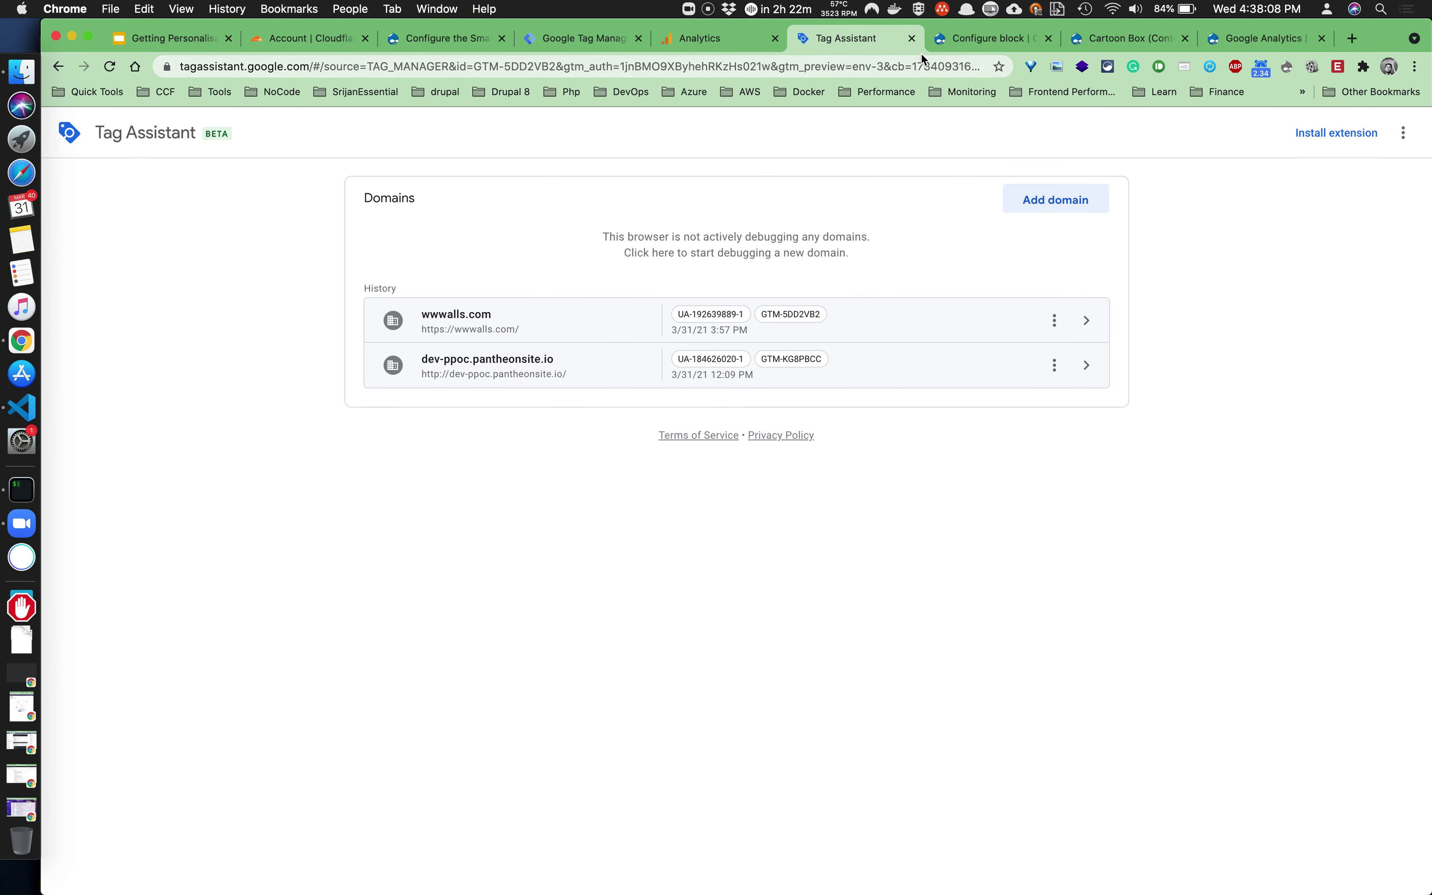
{"action": "left_click", "coordinate": [567, 329]}
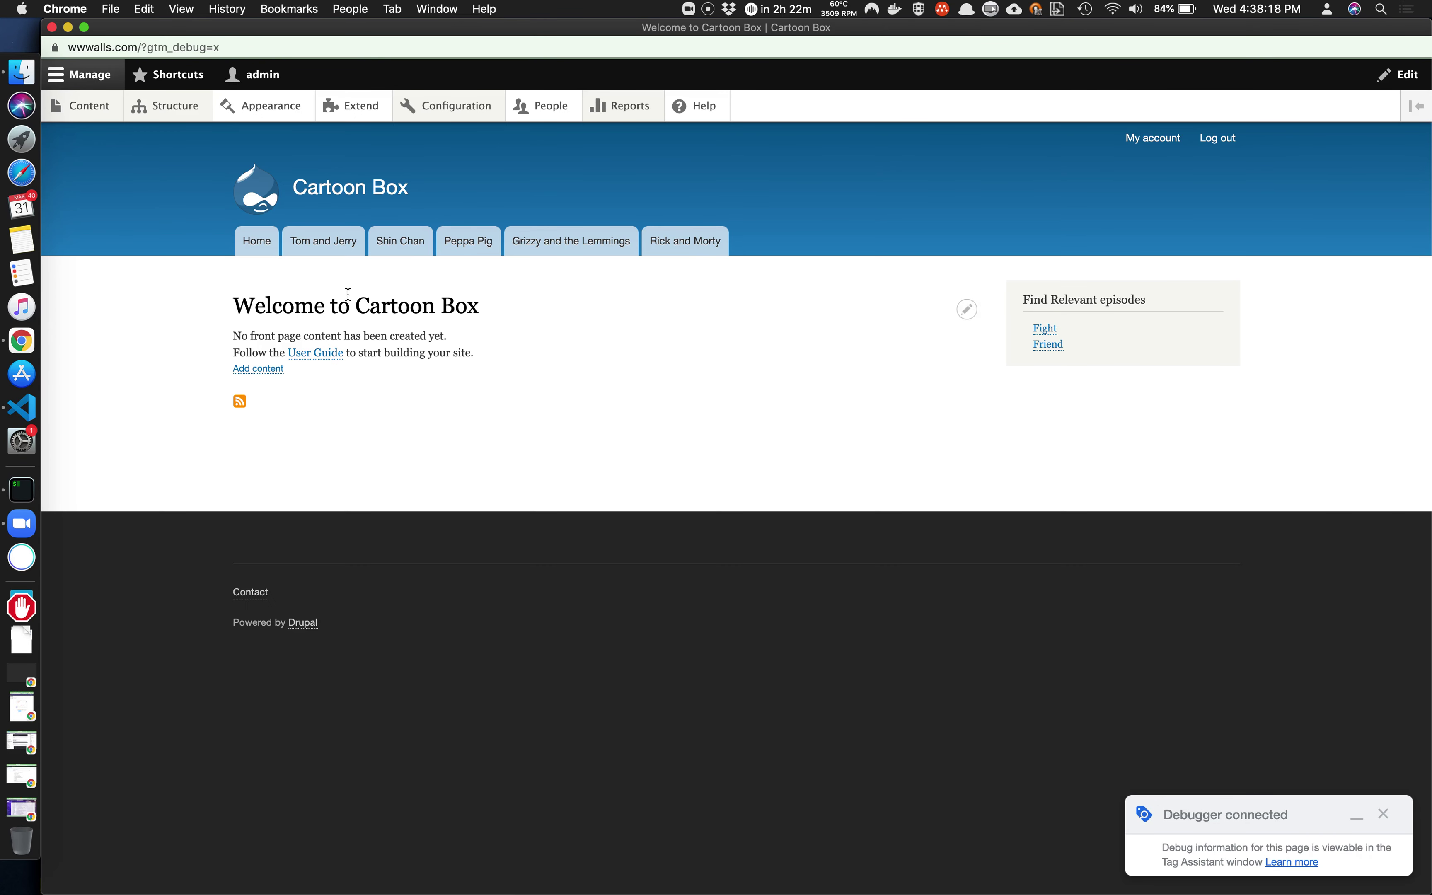
Visit the Tom and Jerry and the Grizzy and the Lemmings pages in the debug window and view their hero banners.
{"action": "left_click", "coordinate": [314, 254]}
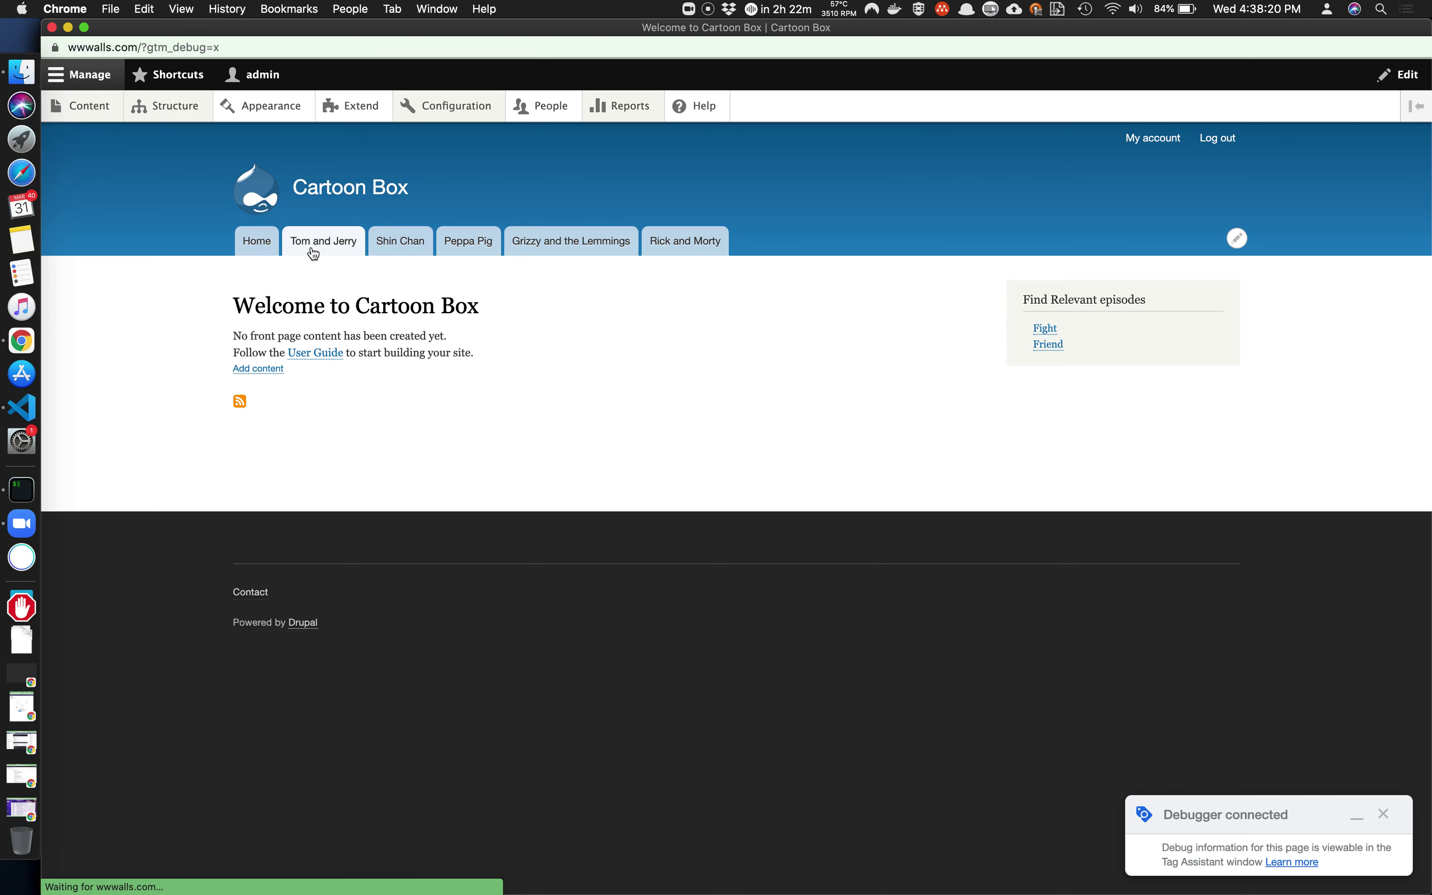
{"action": "scroll", "coordinate": [676, 468], "scroll_direction": "down", "scroll_amount": 3}
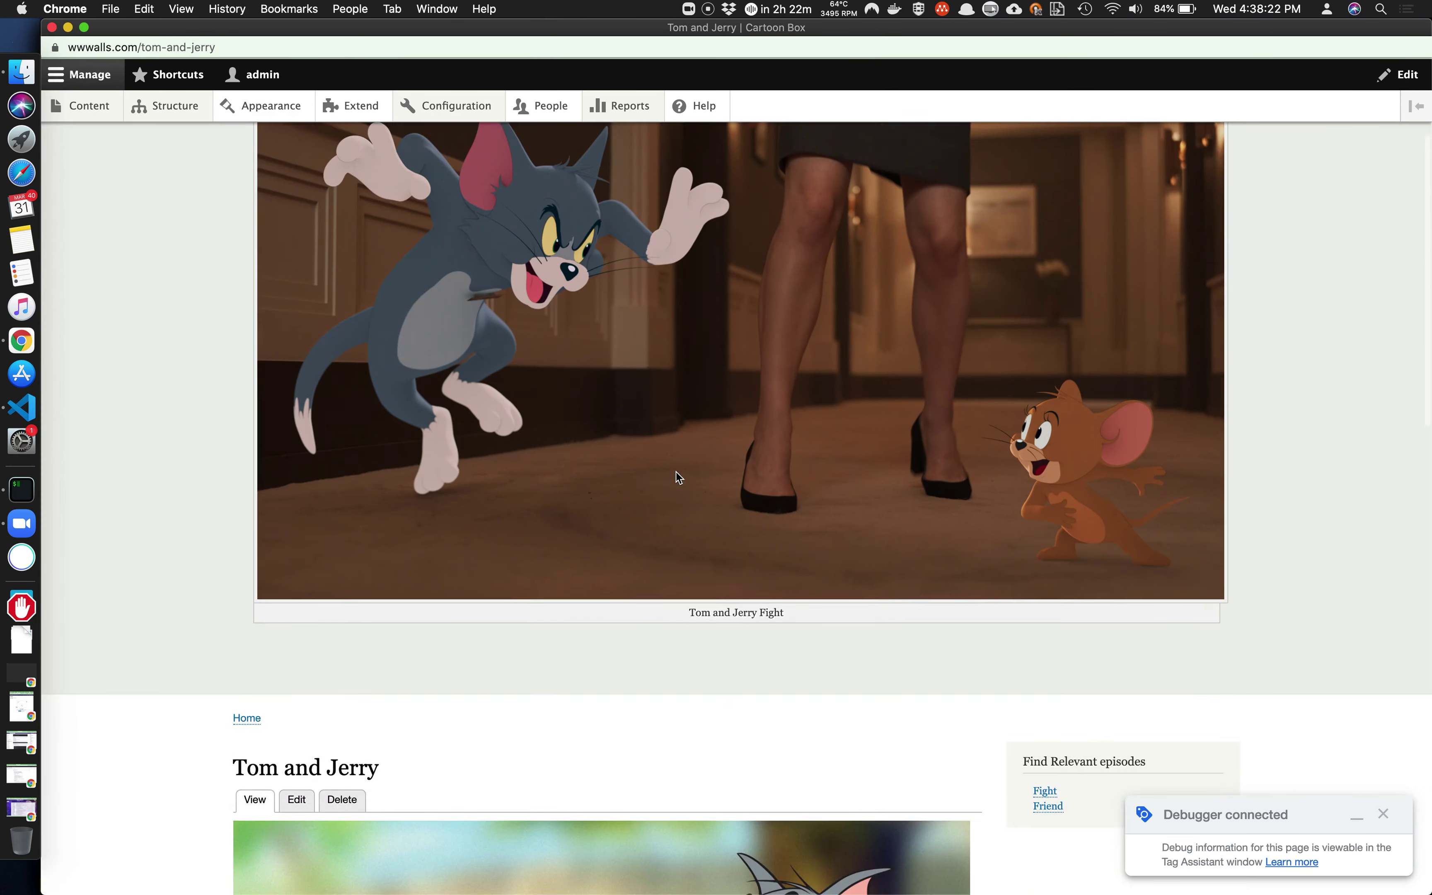
{"action": "scroll", "coordinate": [678, 477], "scroll_direction": "up", "scroll_amount": 5}
{"action": "left_click", "coordinate": [315, 236]}
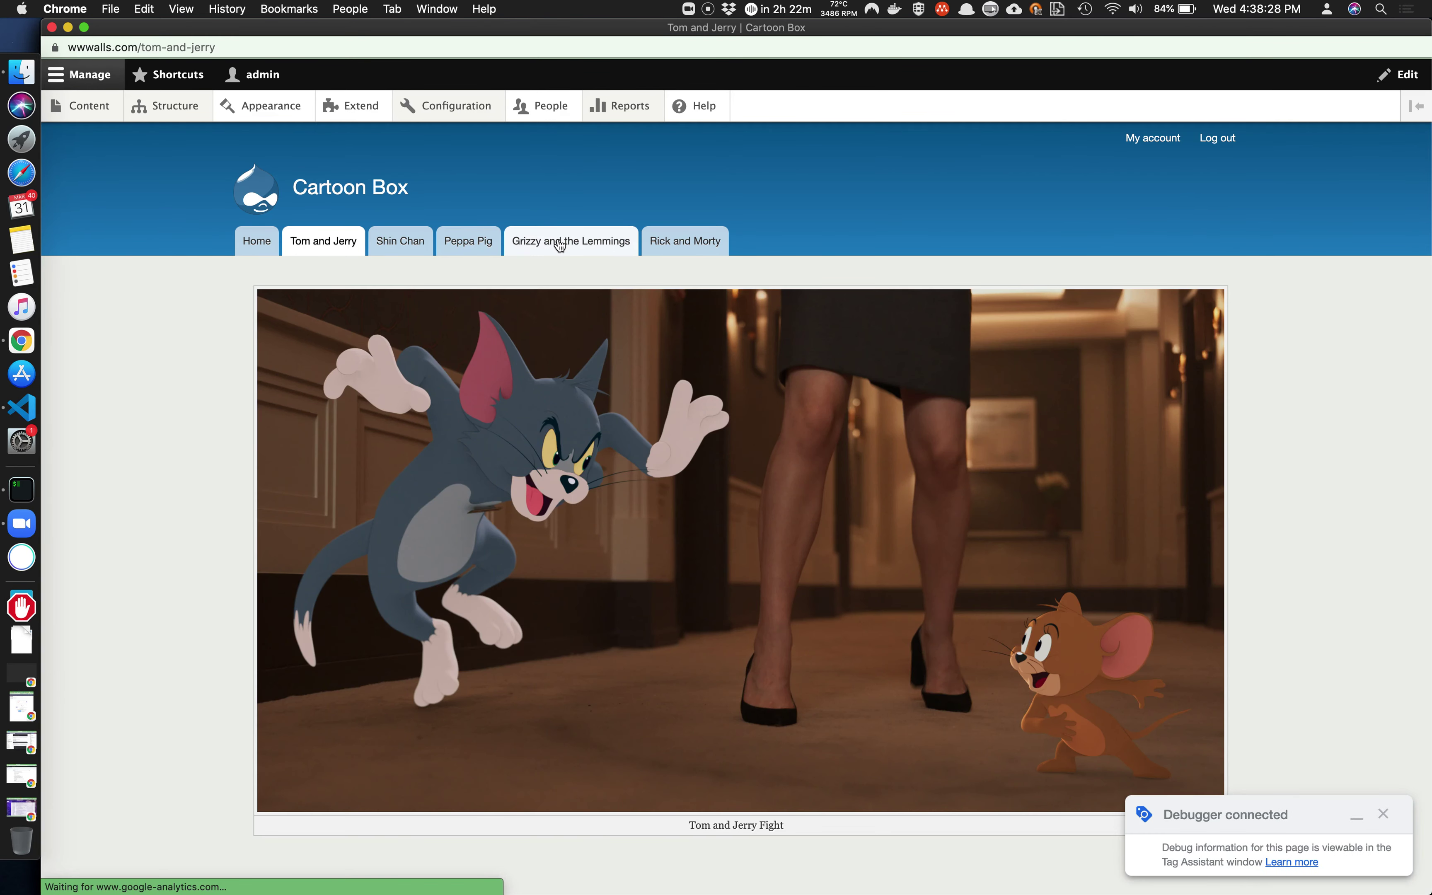
{"action": "left_click", "coordinate": [560, 244]}
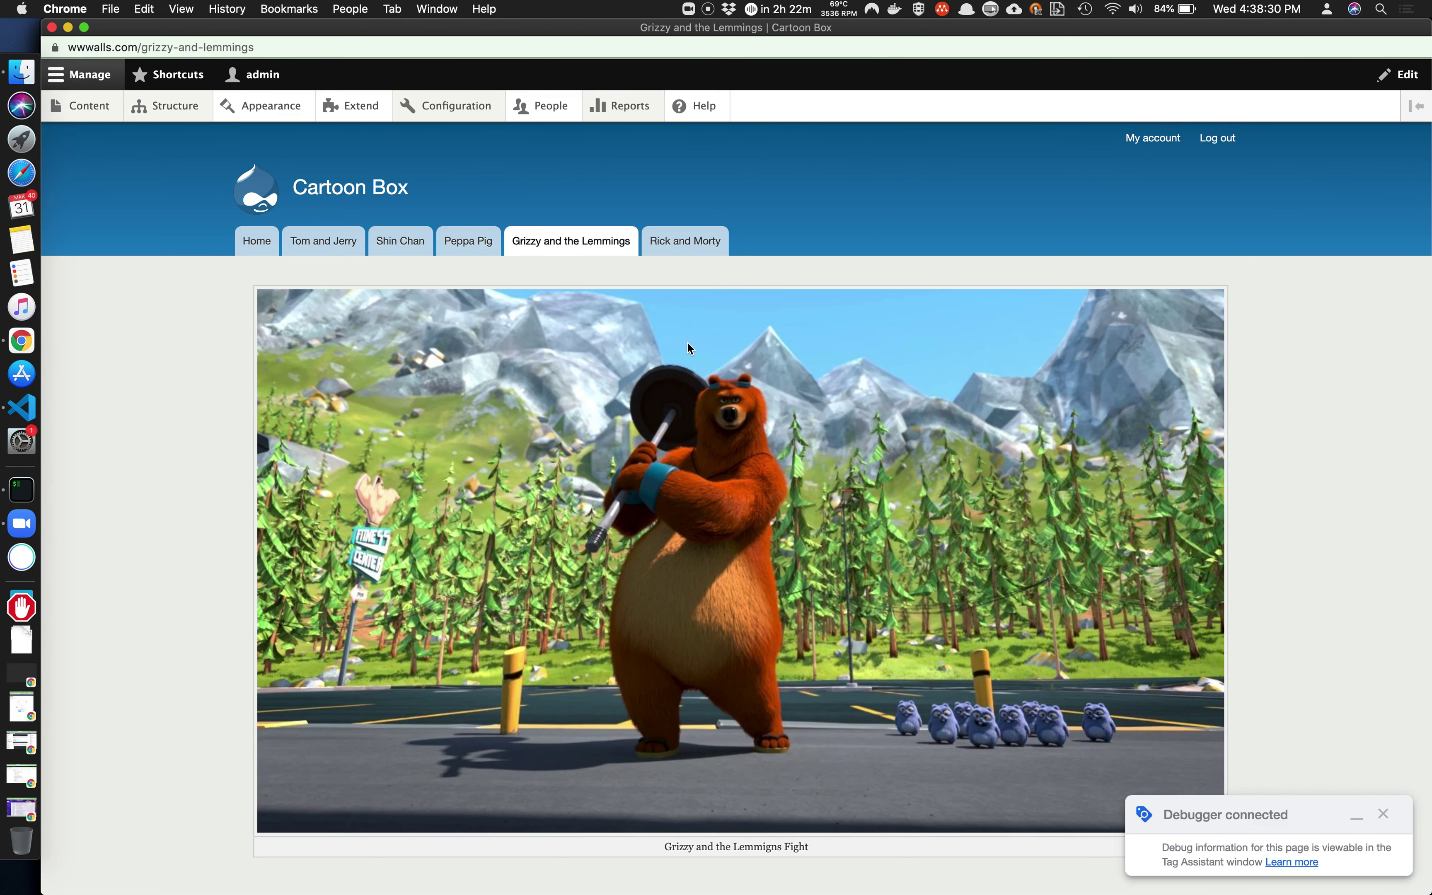
{"action": "scroll", "coordinate": [463, 383], "scroll_direction": "down", "scroll_amount": 5}
{"action": "scroll", "coordinate": [463, 383], "scroll_direction": "up", "scroll_amount": 5}
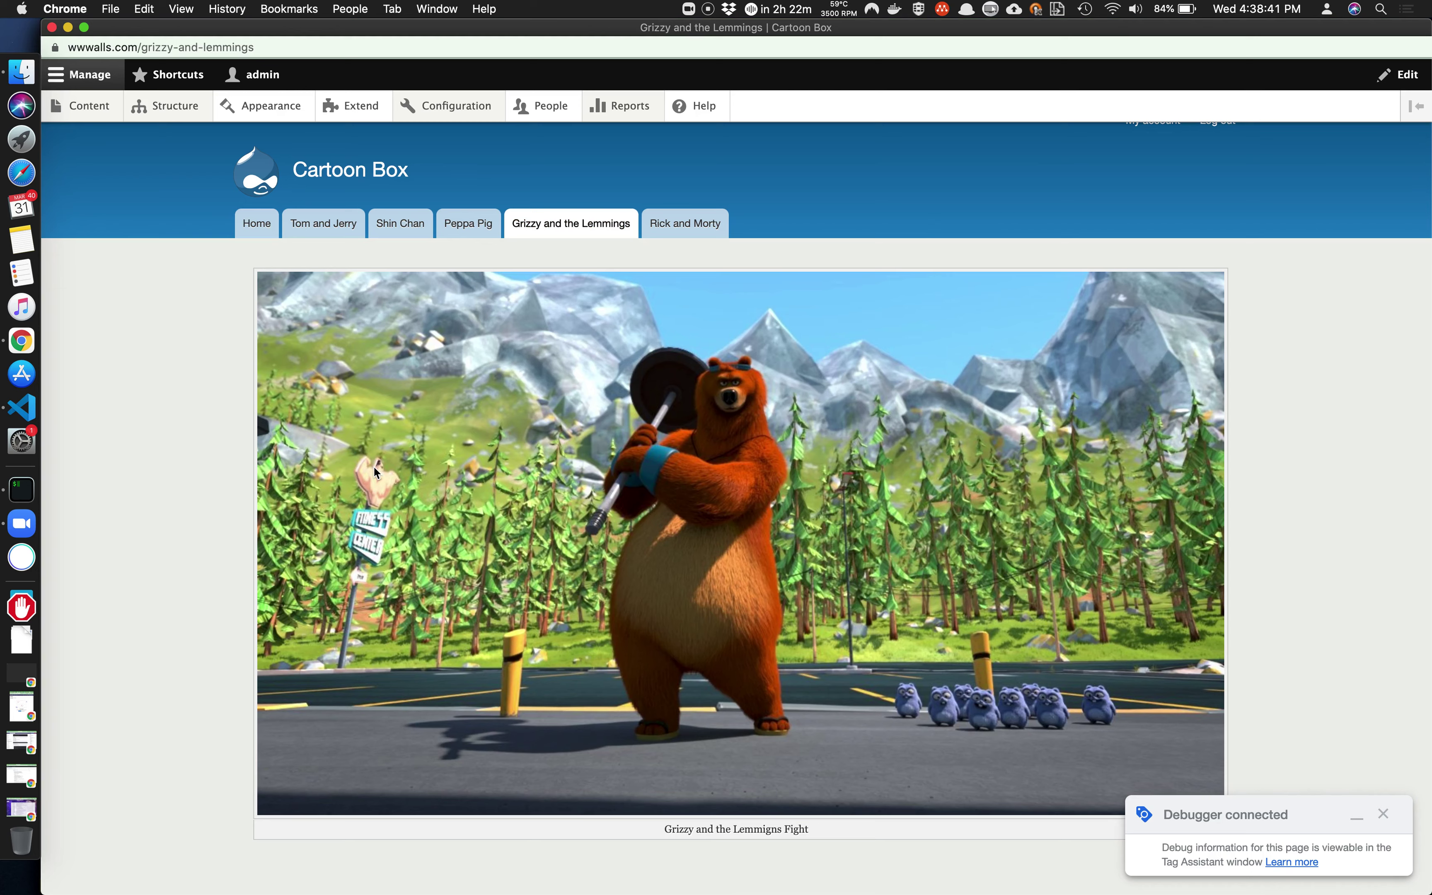
Print dataLayer in the developer console, expand its smart_content entry to inspect the label and reactions, and close the developer tools.
{"action": "key", "text": "super+alt+i"}
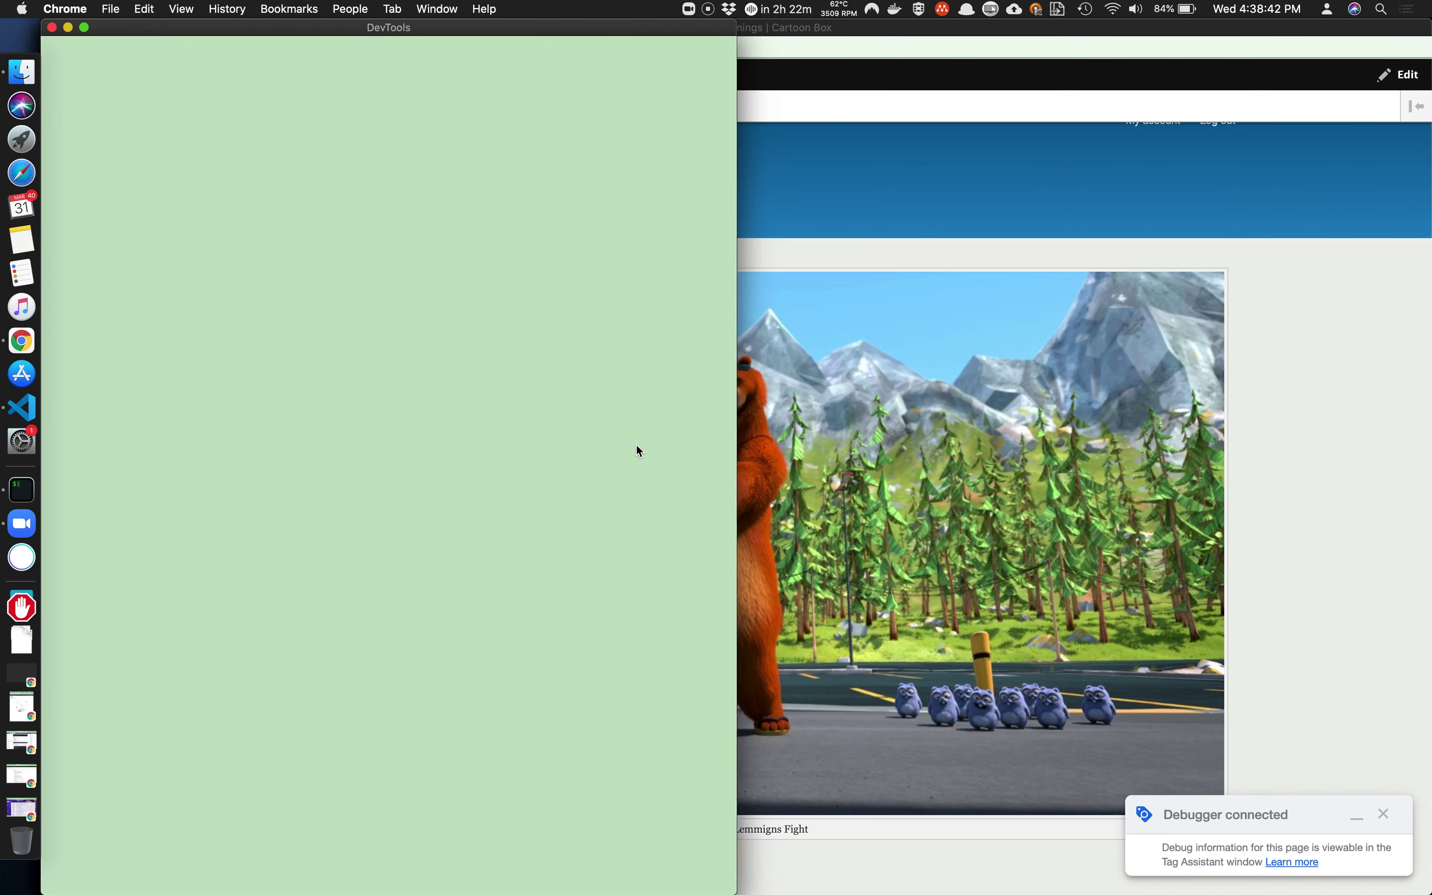
{"action": "left_click", "coordinate": [159, 46]}
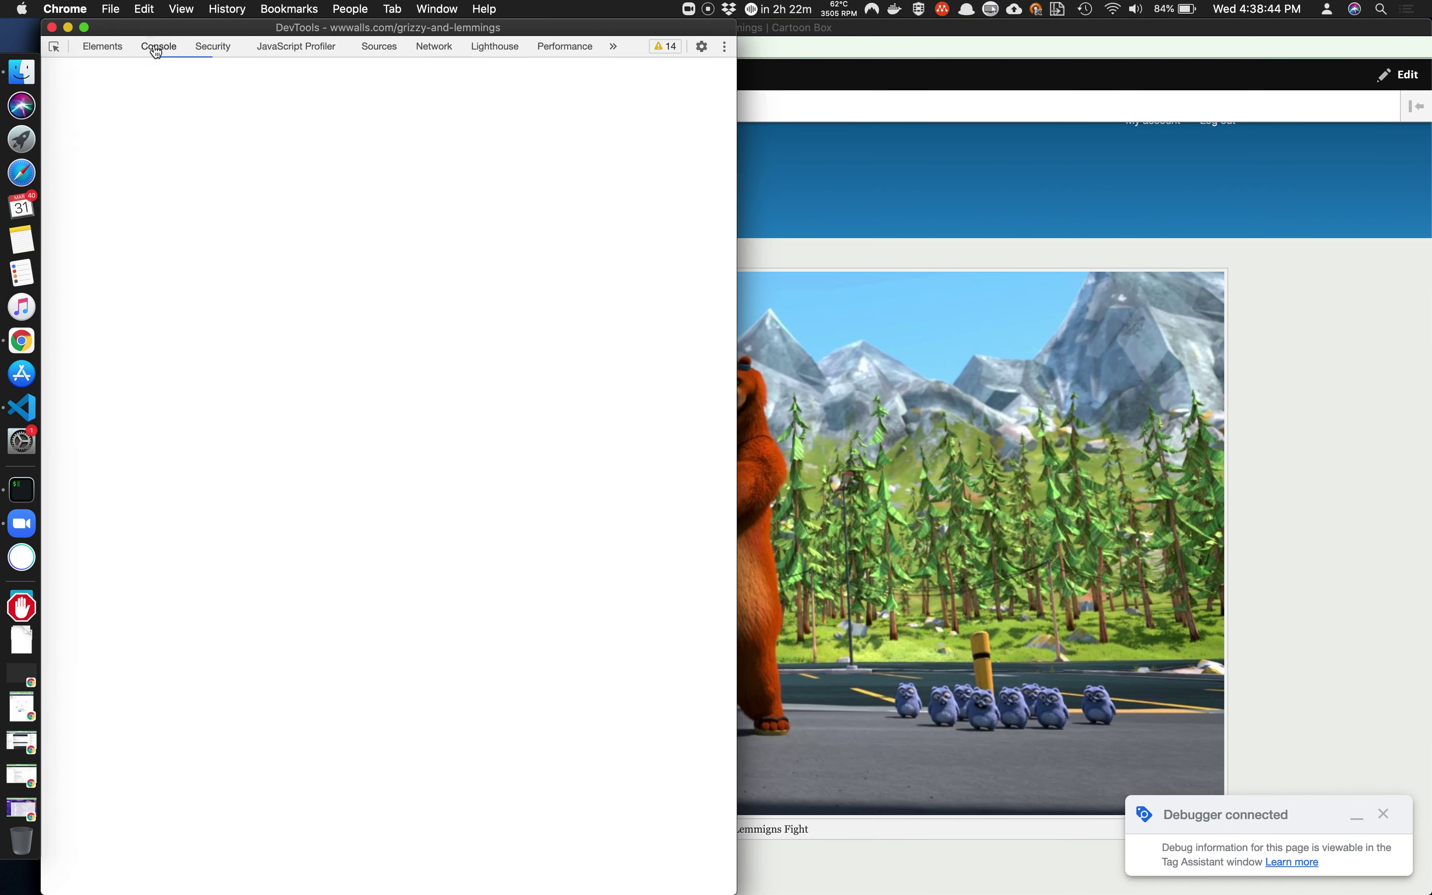
{"action": "type", "text": "dataLayer"}
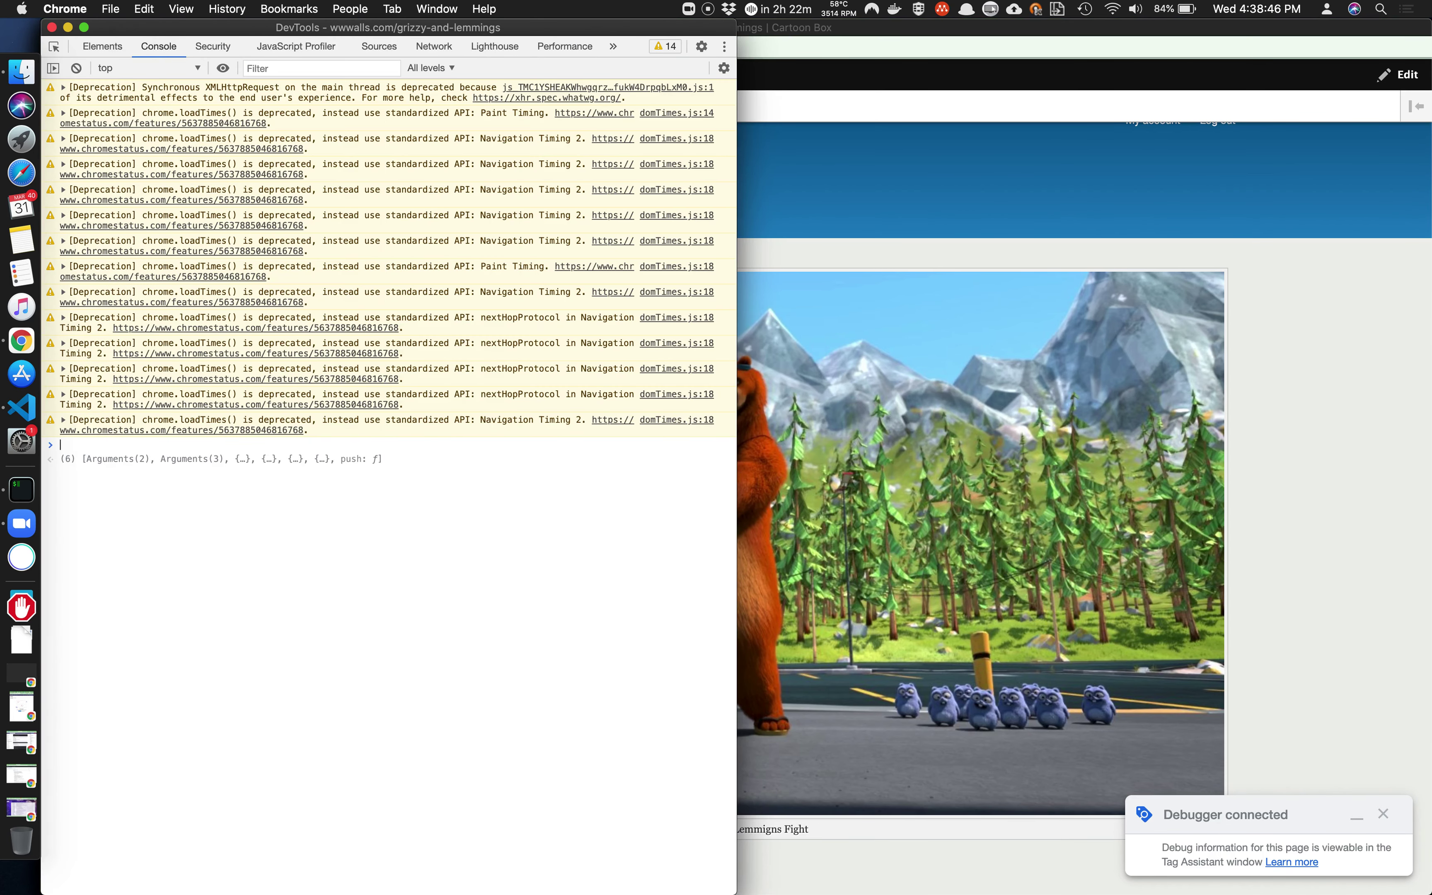
{"action": "key", "text": "Return"}
{"action": "left_click", "coordinate": [63, 461]}
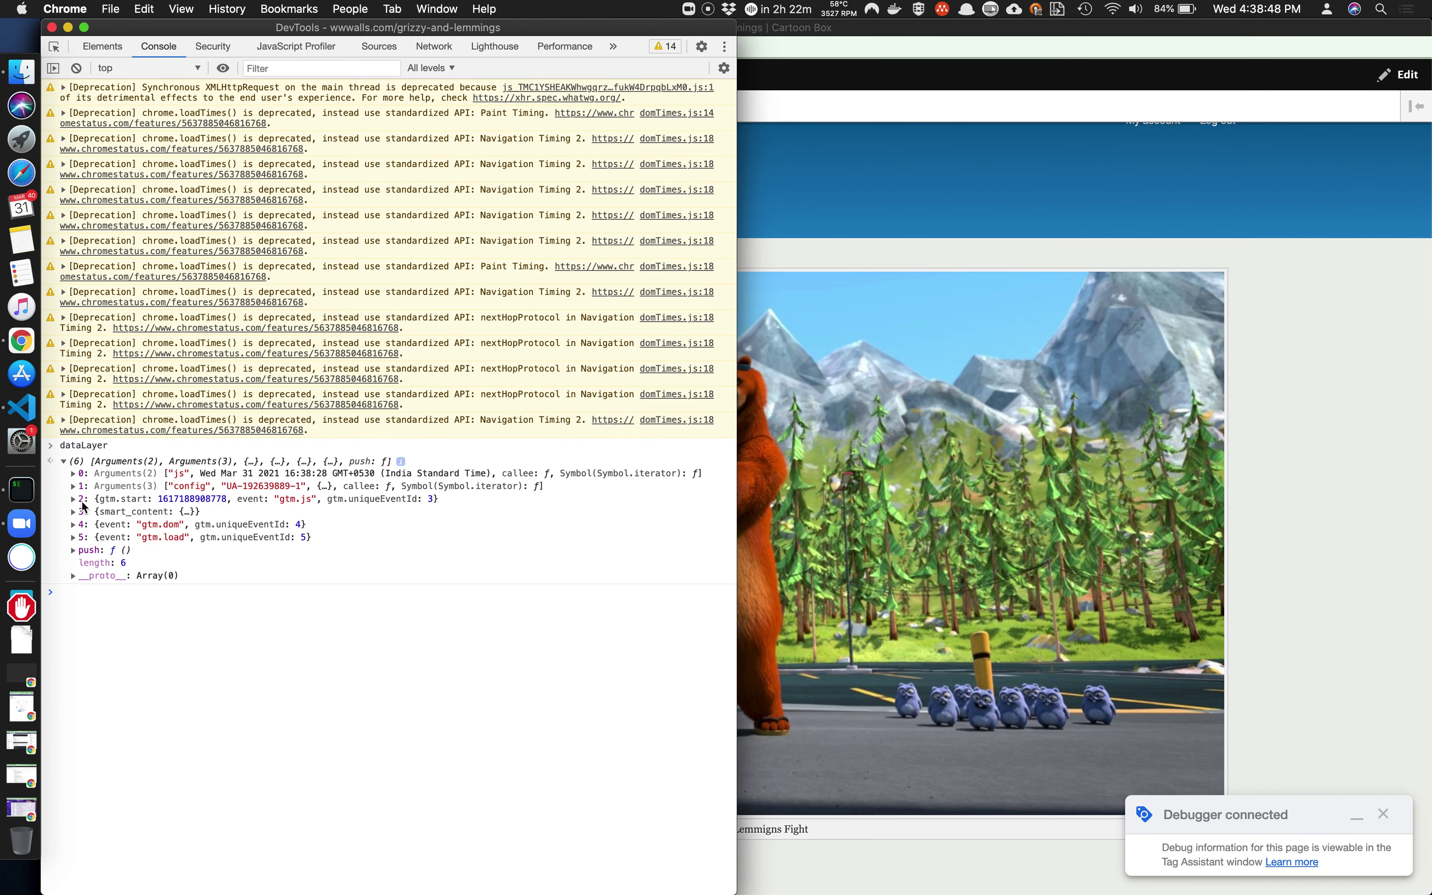
{"action": "left_click", "coordinate": [74, 512]}
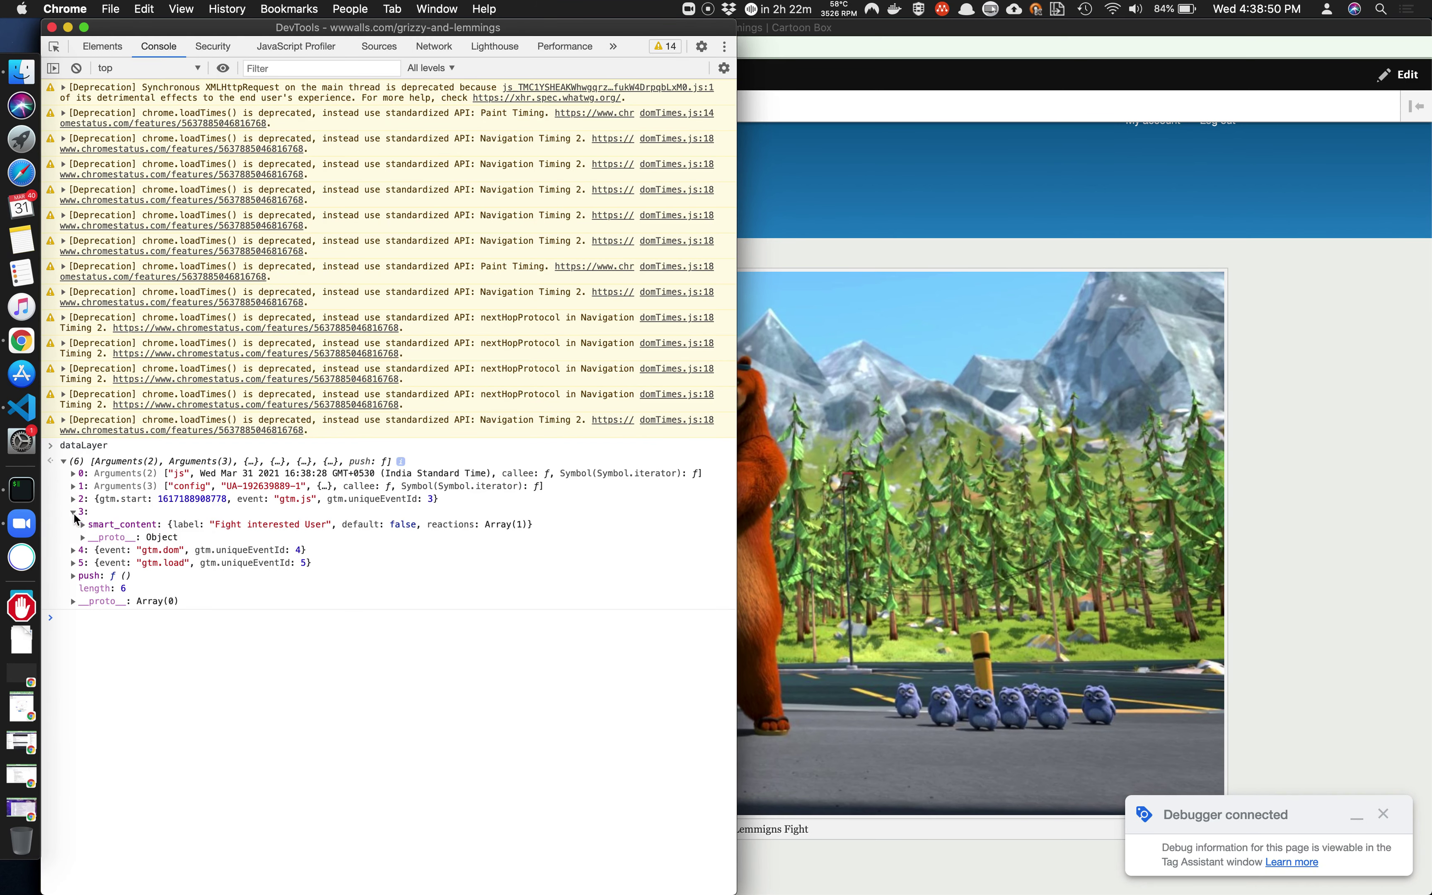
{"action": "left_click", "coordinate": [83, 525]}
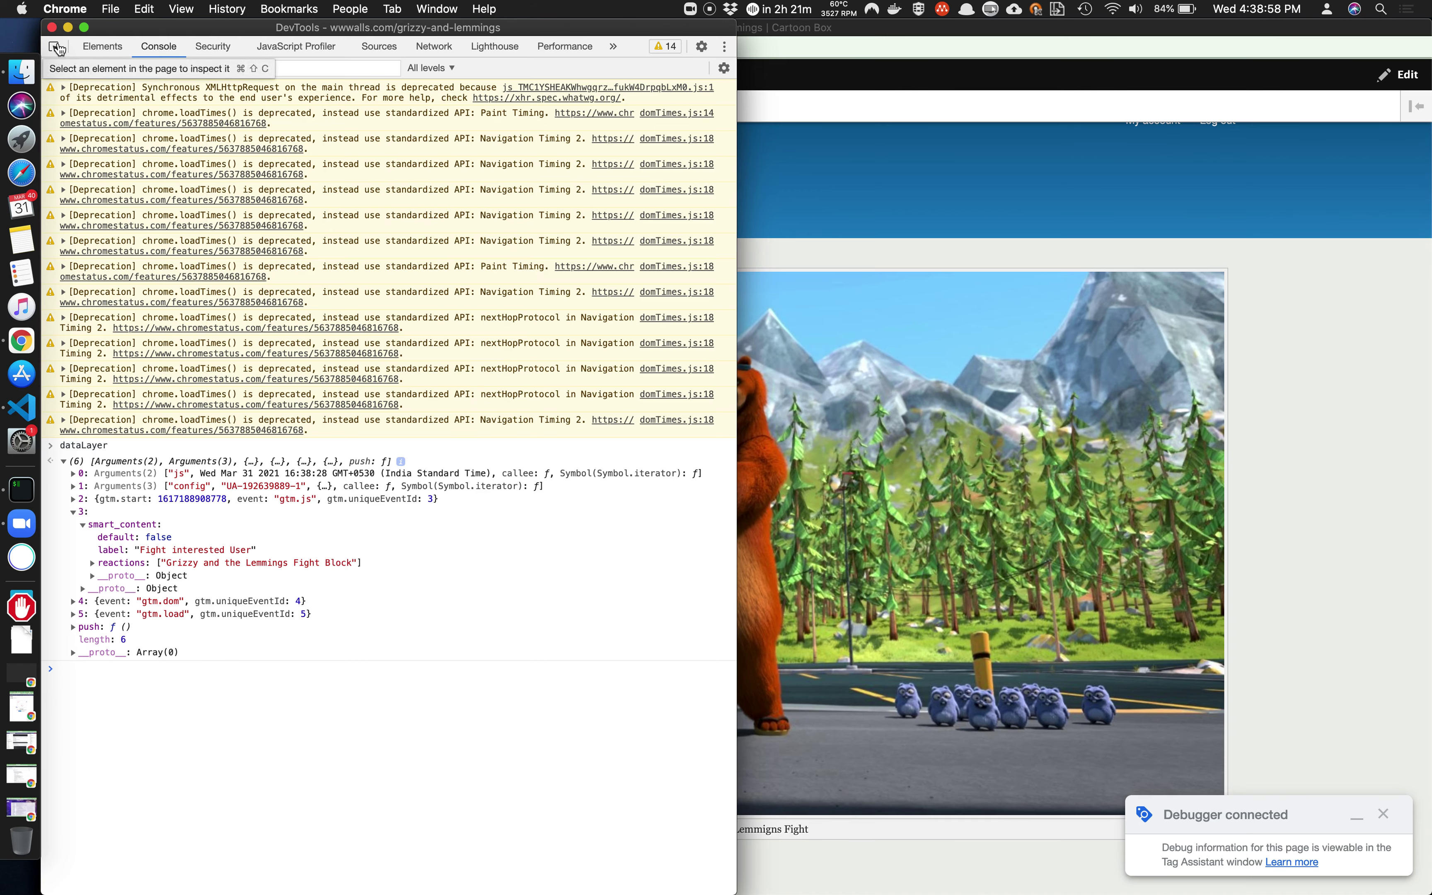
{"action": "left_click", "coordinate": [53, 27]}
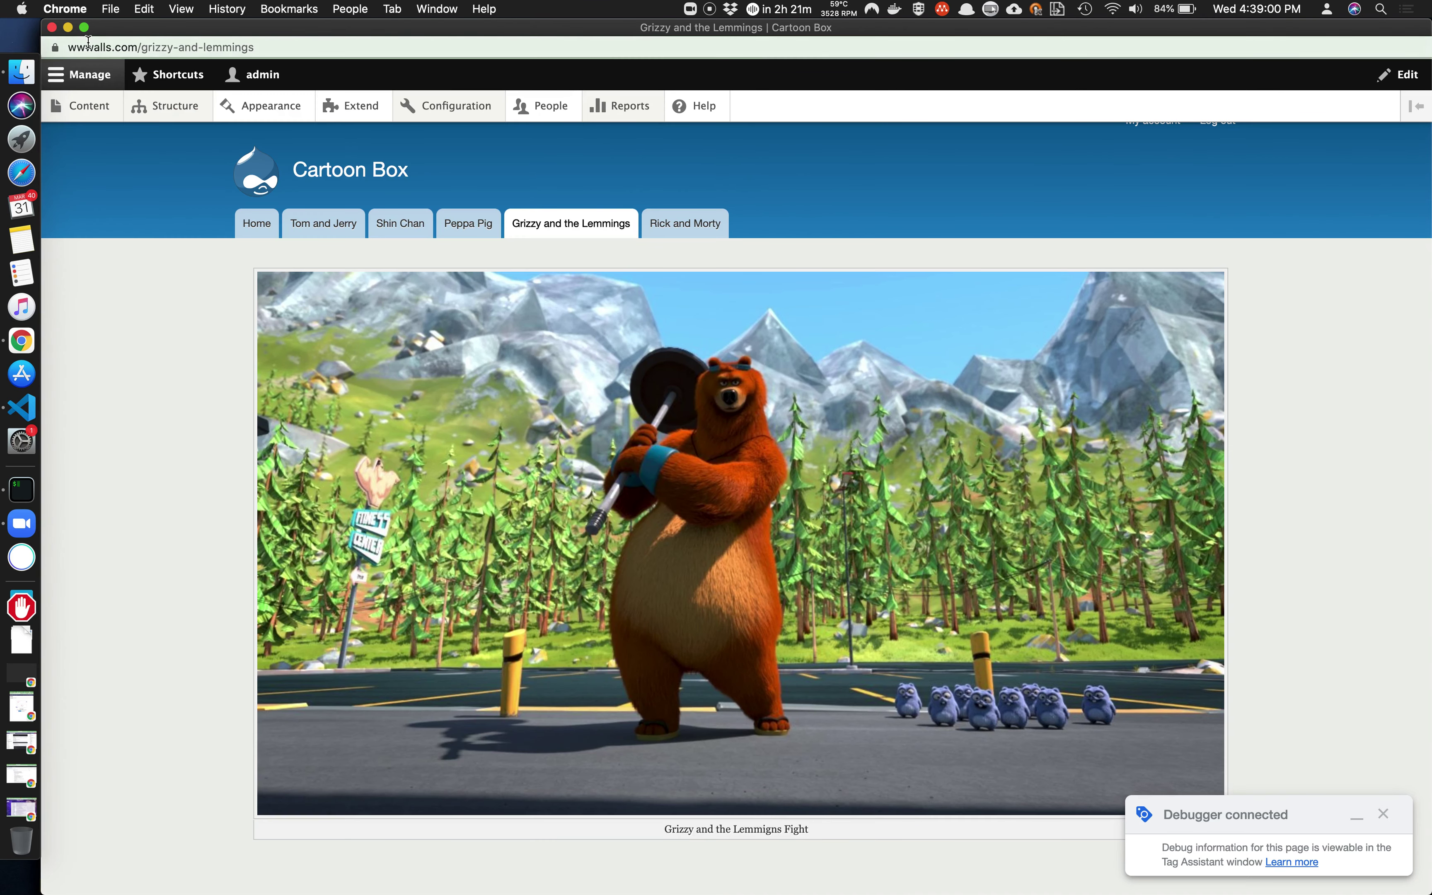
Switch to the Tag Assistant window and open the fired GA Event - Smart Content tag.
{"action": "key", "text": "super+grave"}
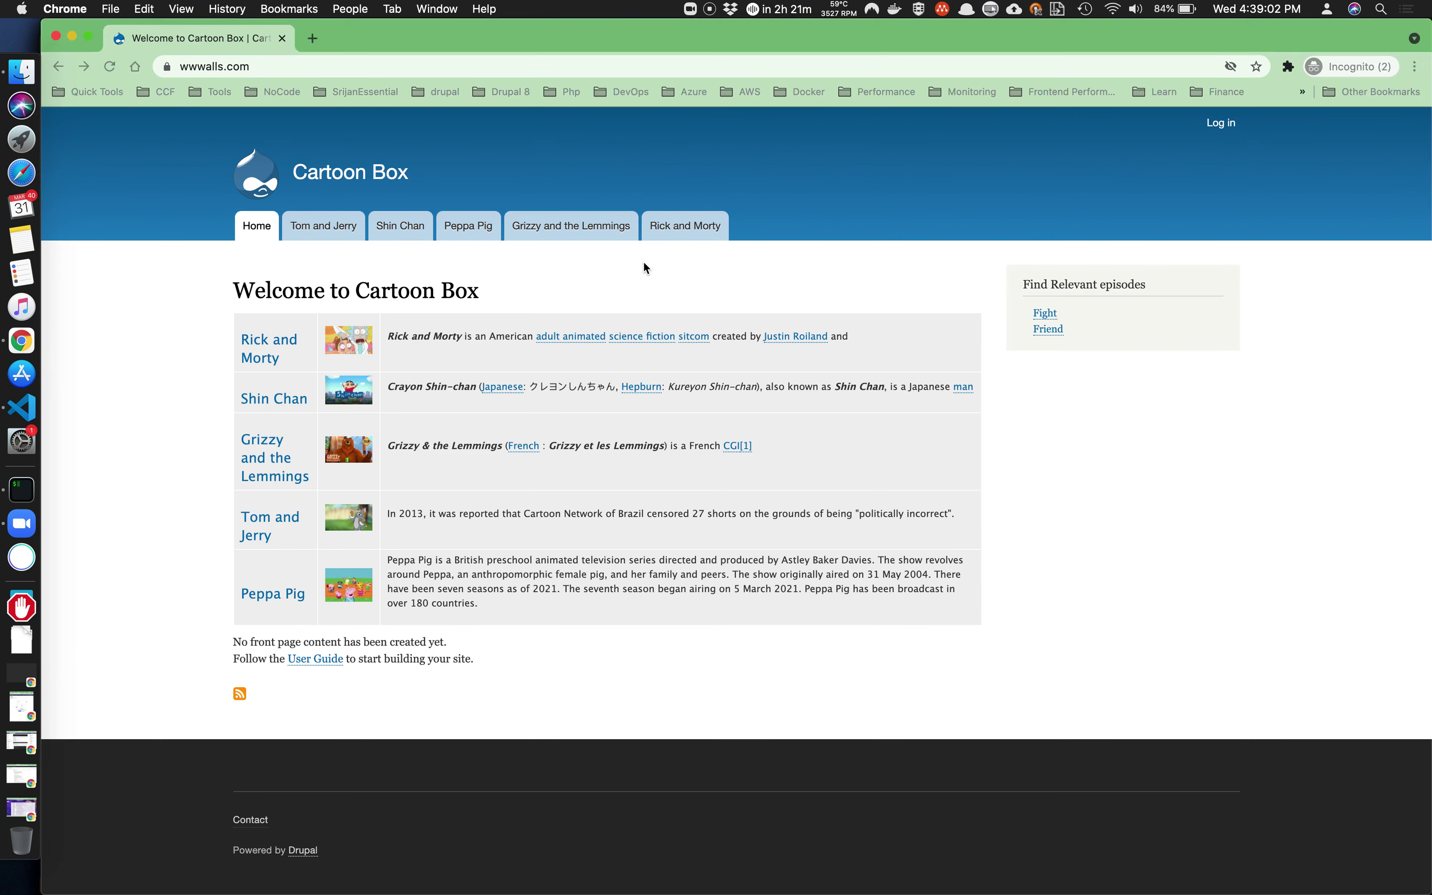
{"action": "key", "text": "super+grave"}
{"action": "left_click", "coordinate": [736, 418]}
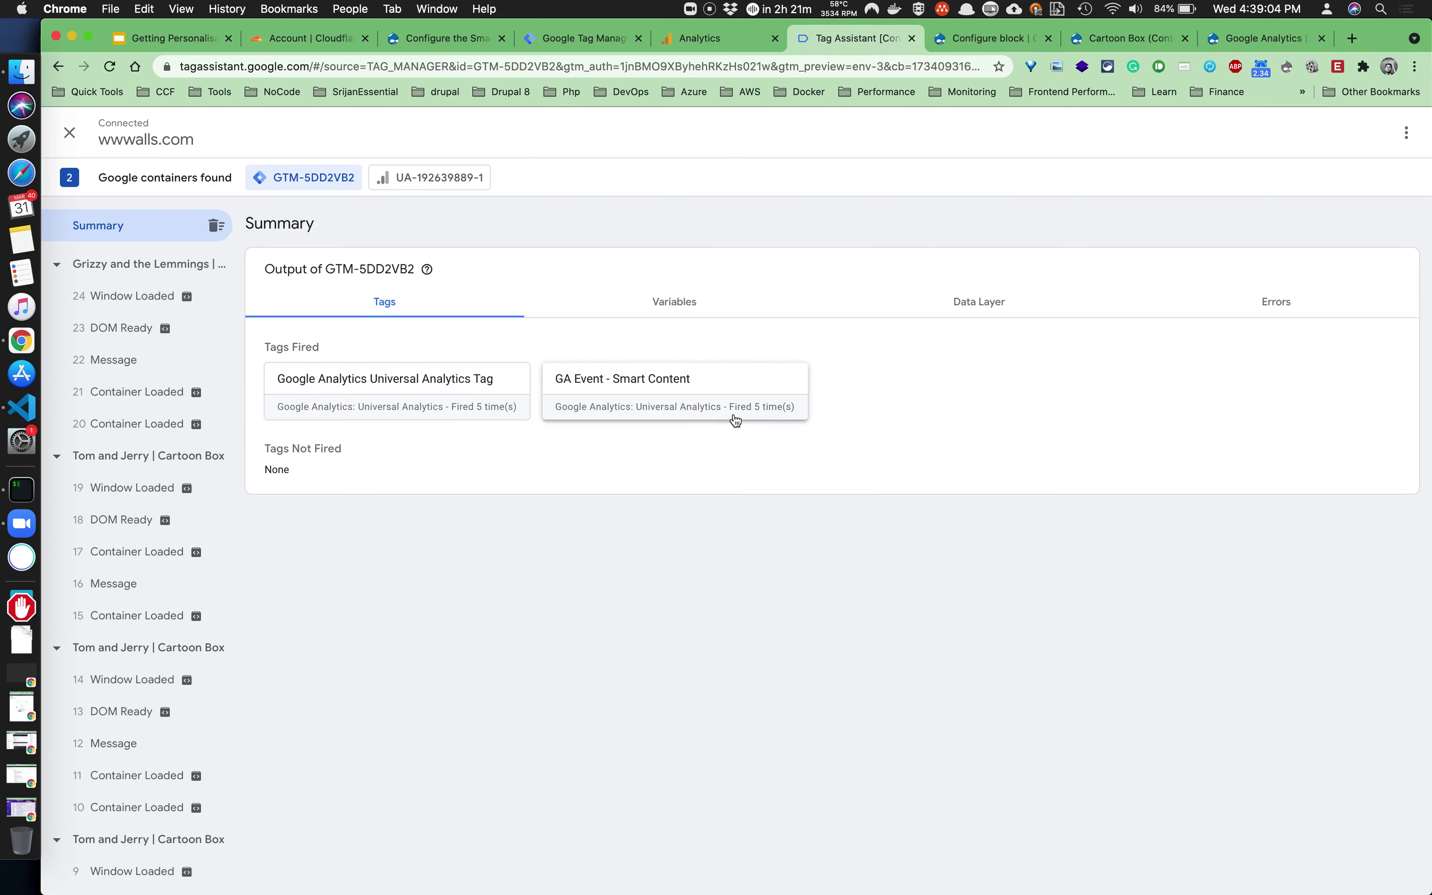
Review the fired tags for the Welcome and first Tom and Jerry page loads, and inspect the GA Event - Smart Content tag's full properties and firing trigger.
{"action": "scroll", "coordinate": [163, 592], "scroll_direction": "down", "scroll_amount": 5}
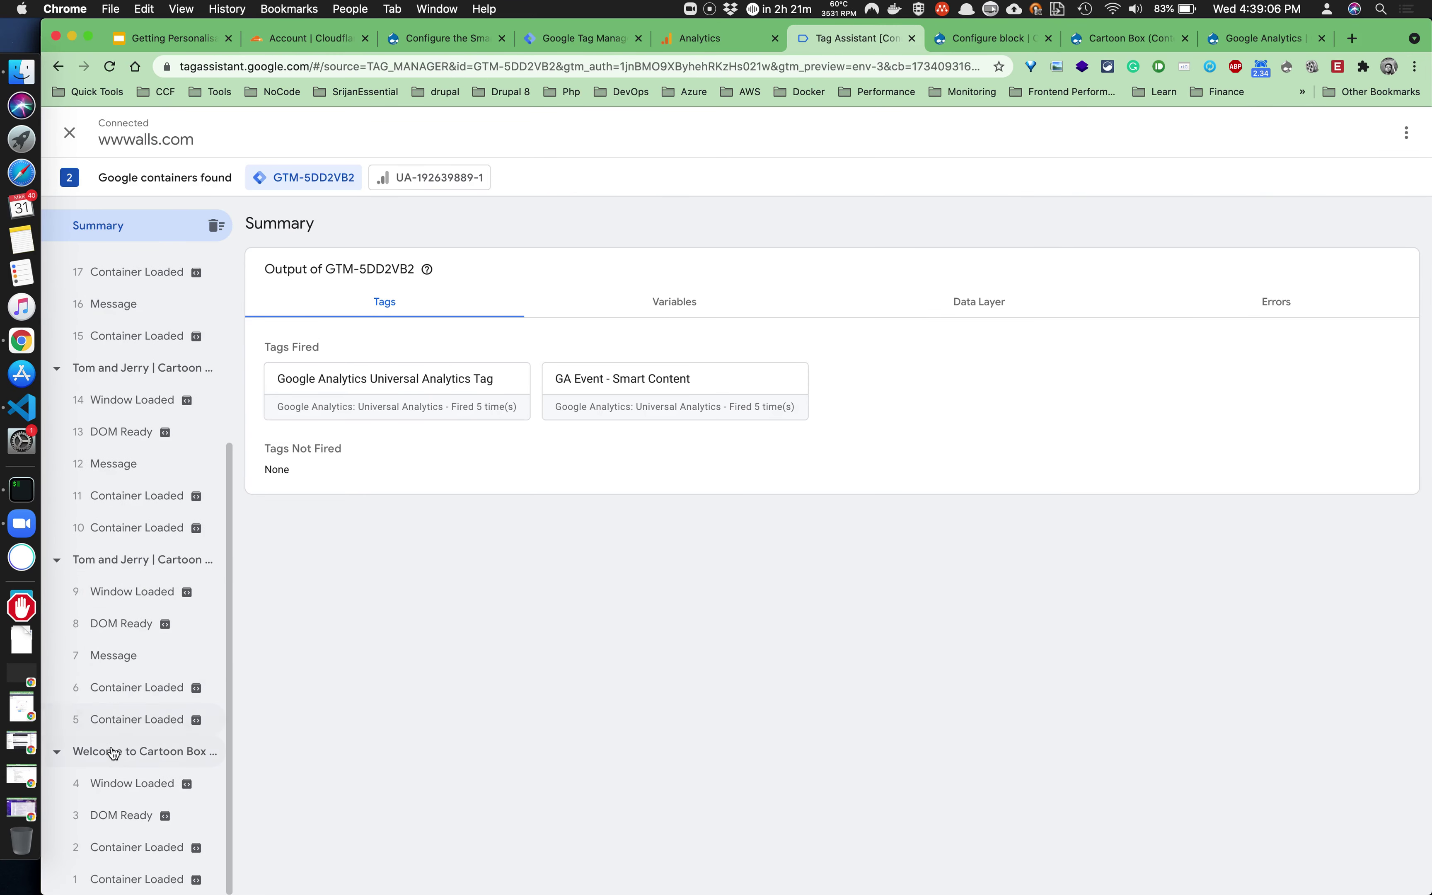
{"action": "left_click", "coordinate": [136, 758]}
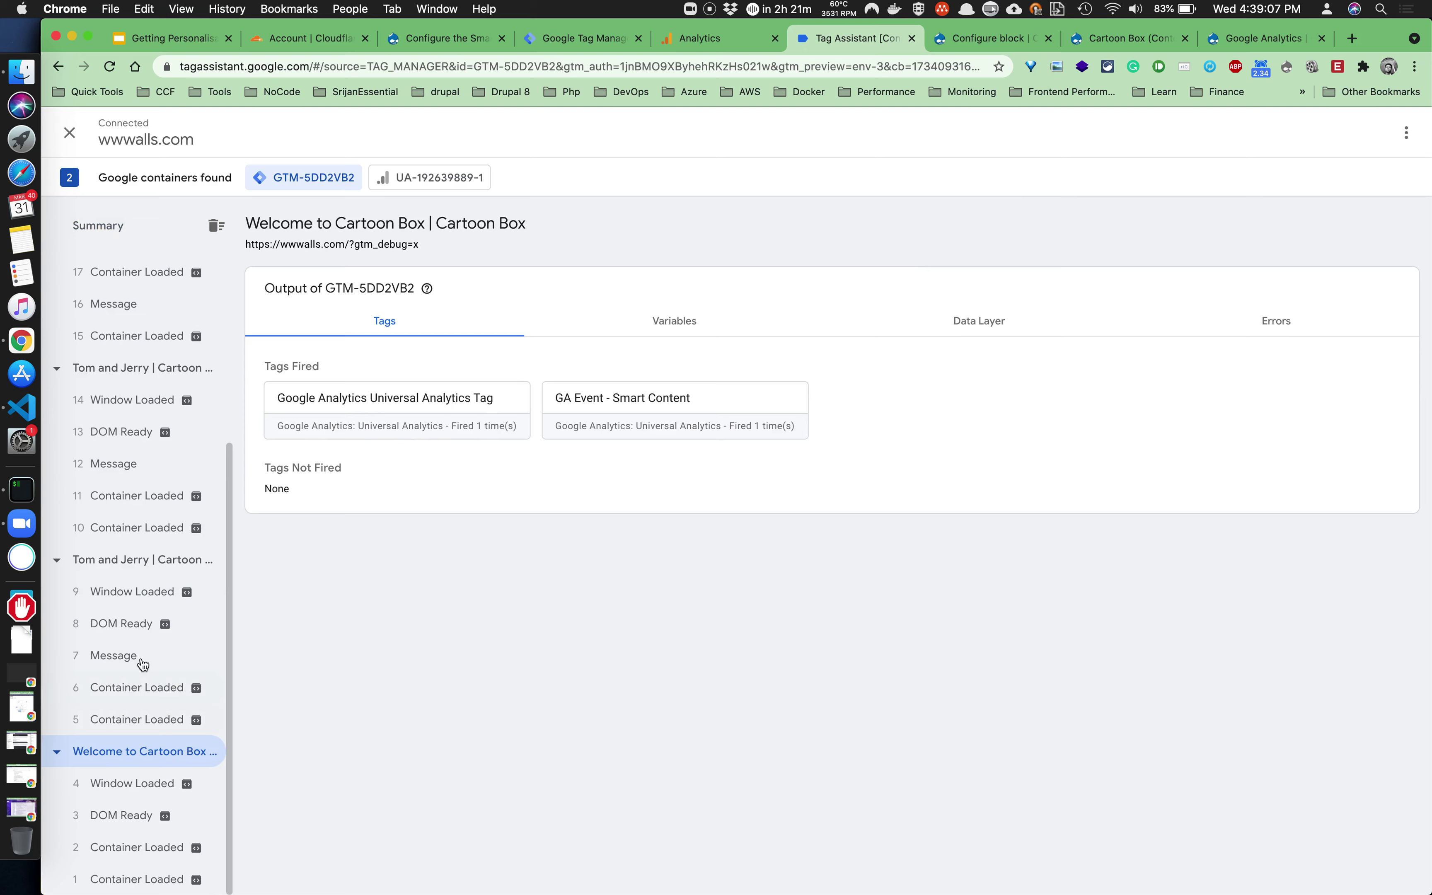
{"action": "left_click", "coordinate": [131, 564]}
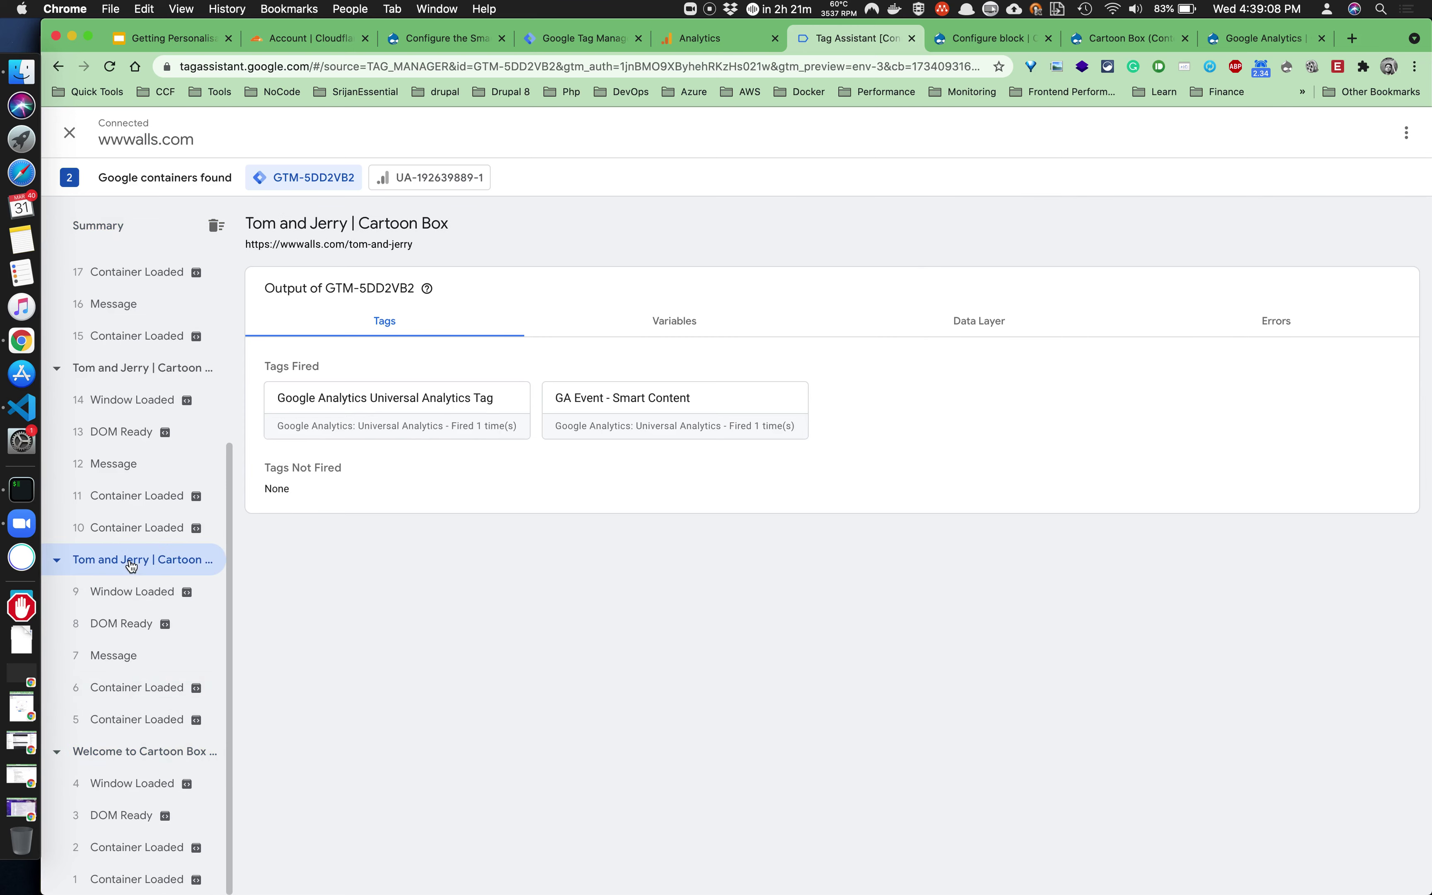
{"action": "left_click", "coordinate": [629, 406]}
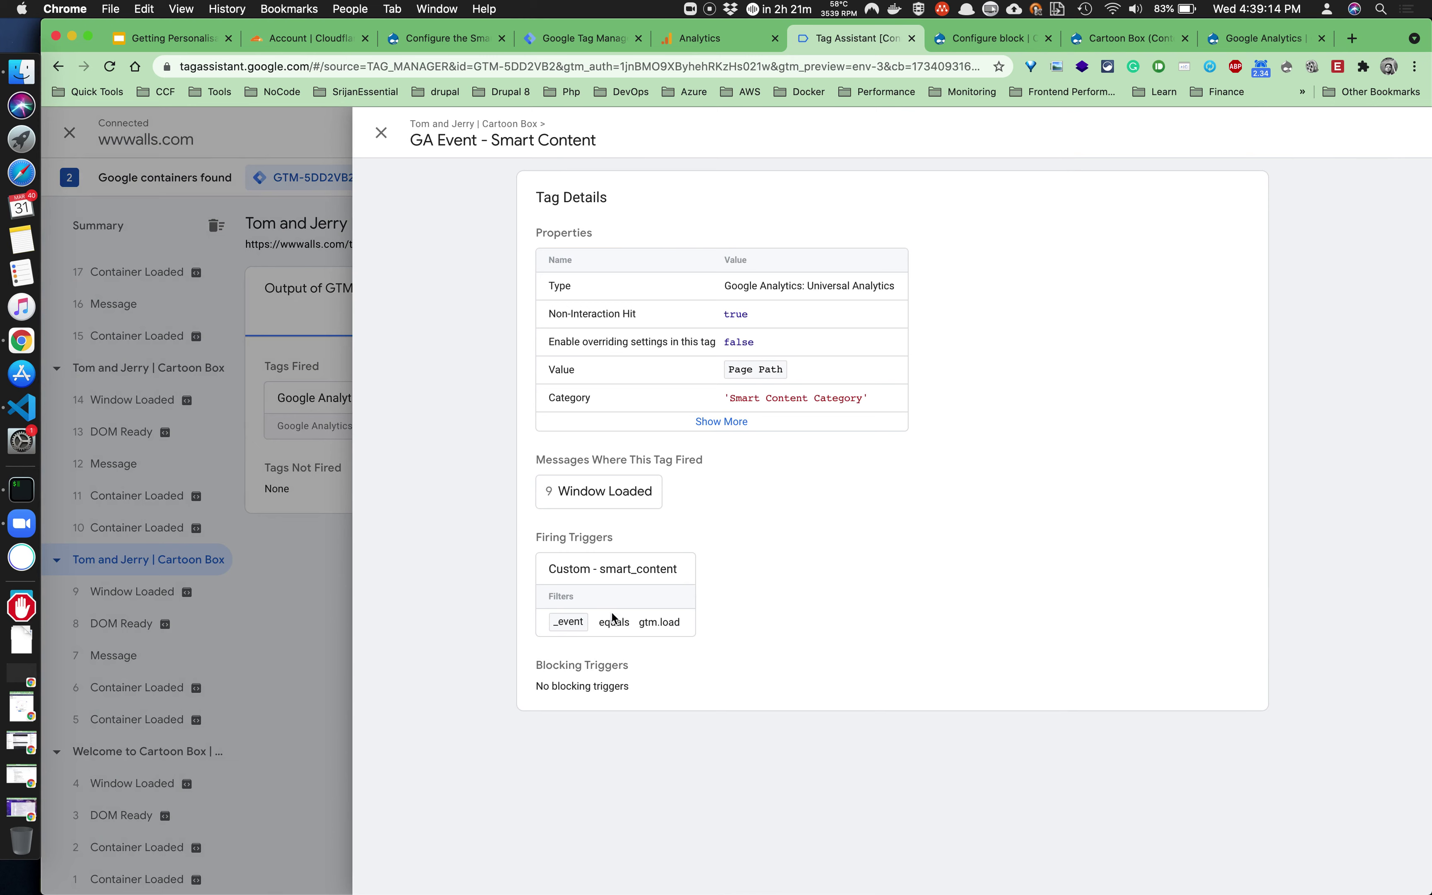
{"action": "left_click_drag", "start_coordinate": [640, 623], "coordinate": [693, 627]}
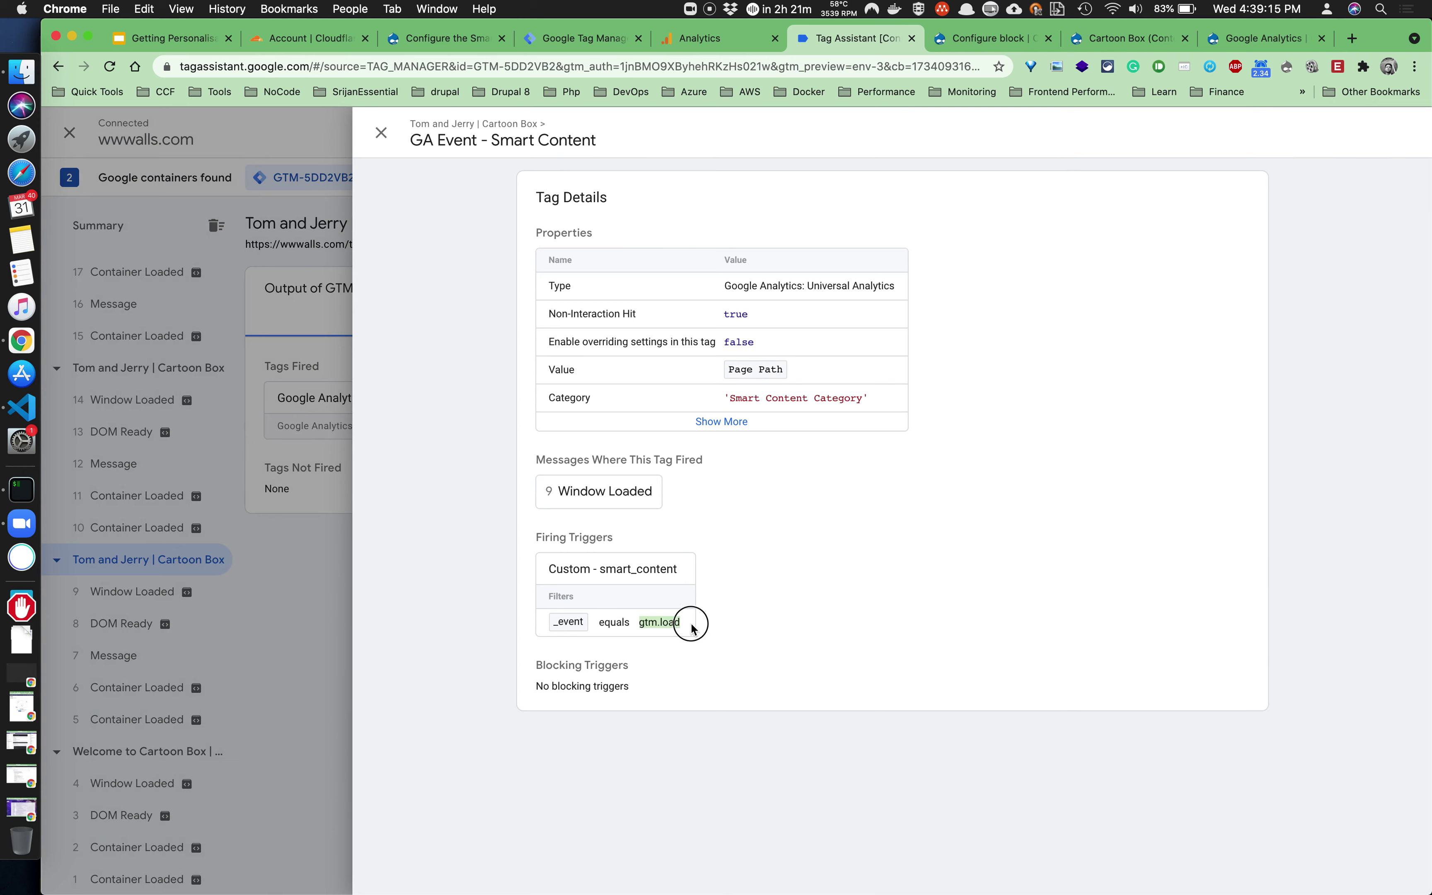
{"action": "left_click", "coordinate": [735, 435]}
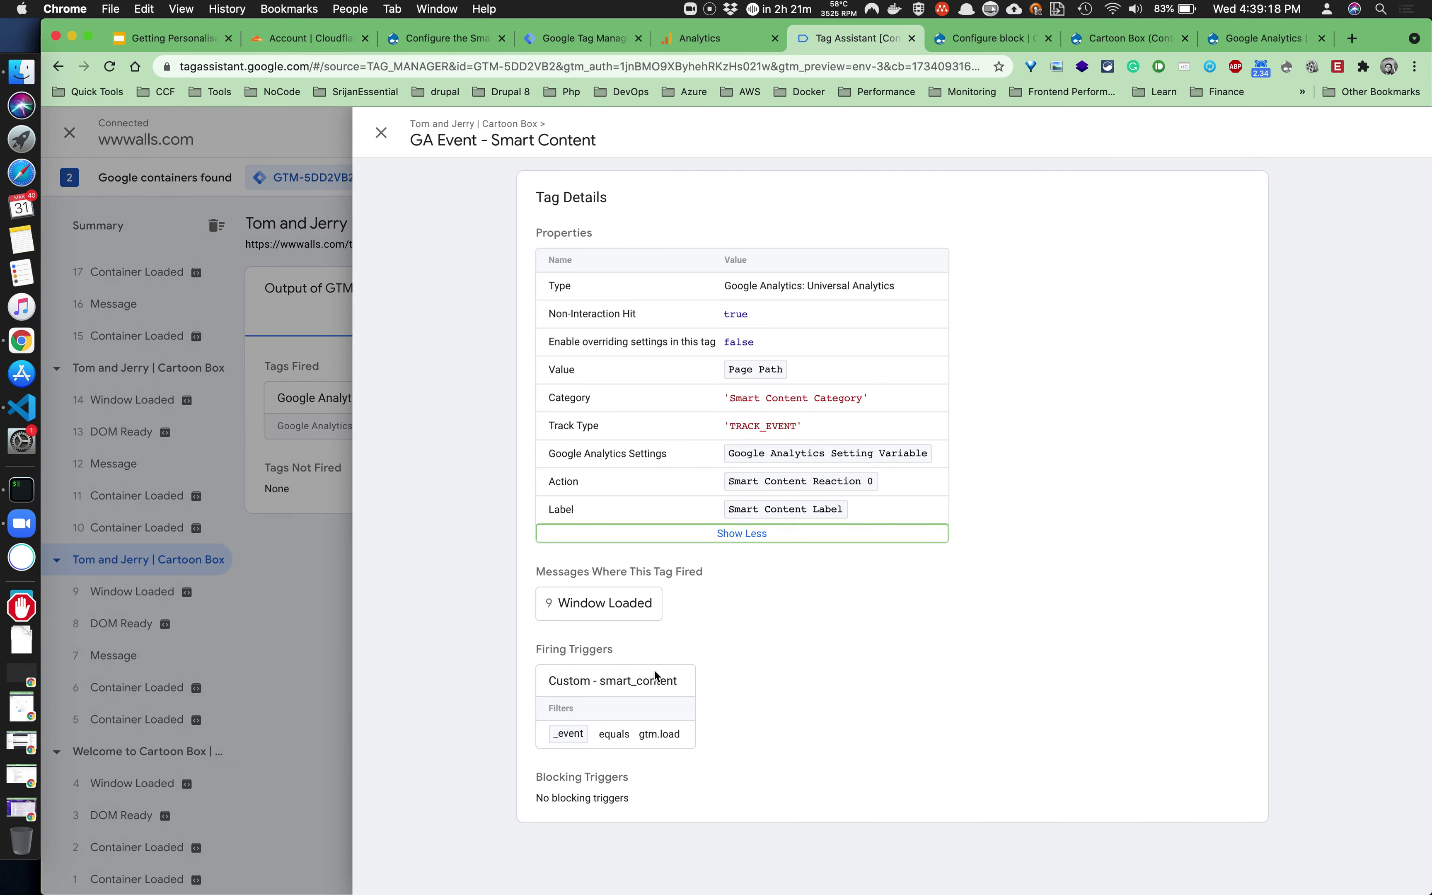
{"action": "left_click", "coordinate": [382, 134]}
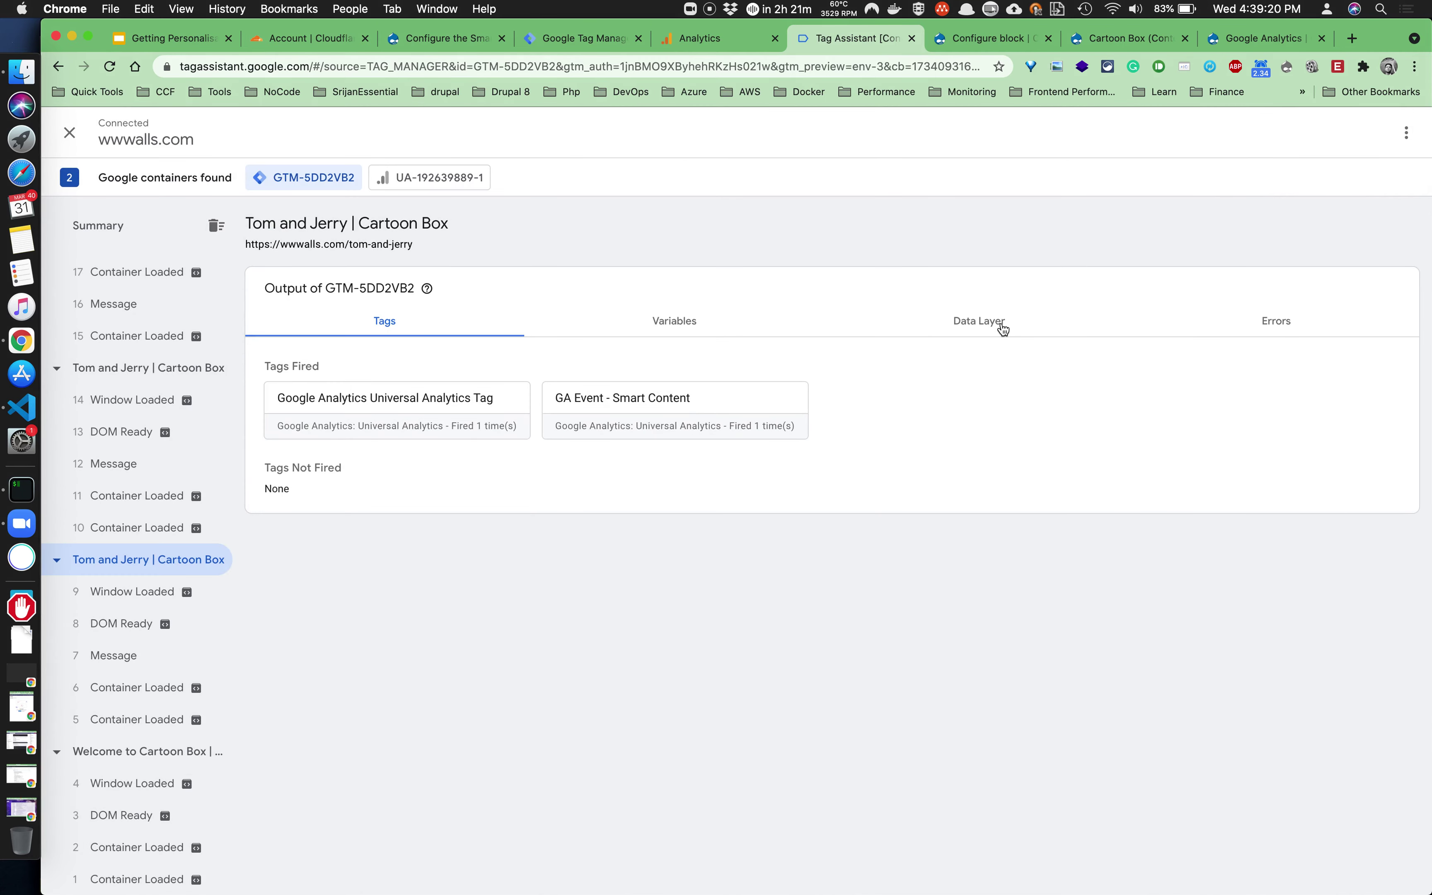
Examine the smart_content label and reactions in the Data Layer for the Tom and Jerry page loads and the Google Analytics container.
{"action": "left_click", "coordinate": [999, 324]}
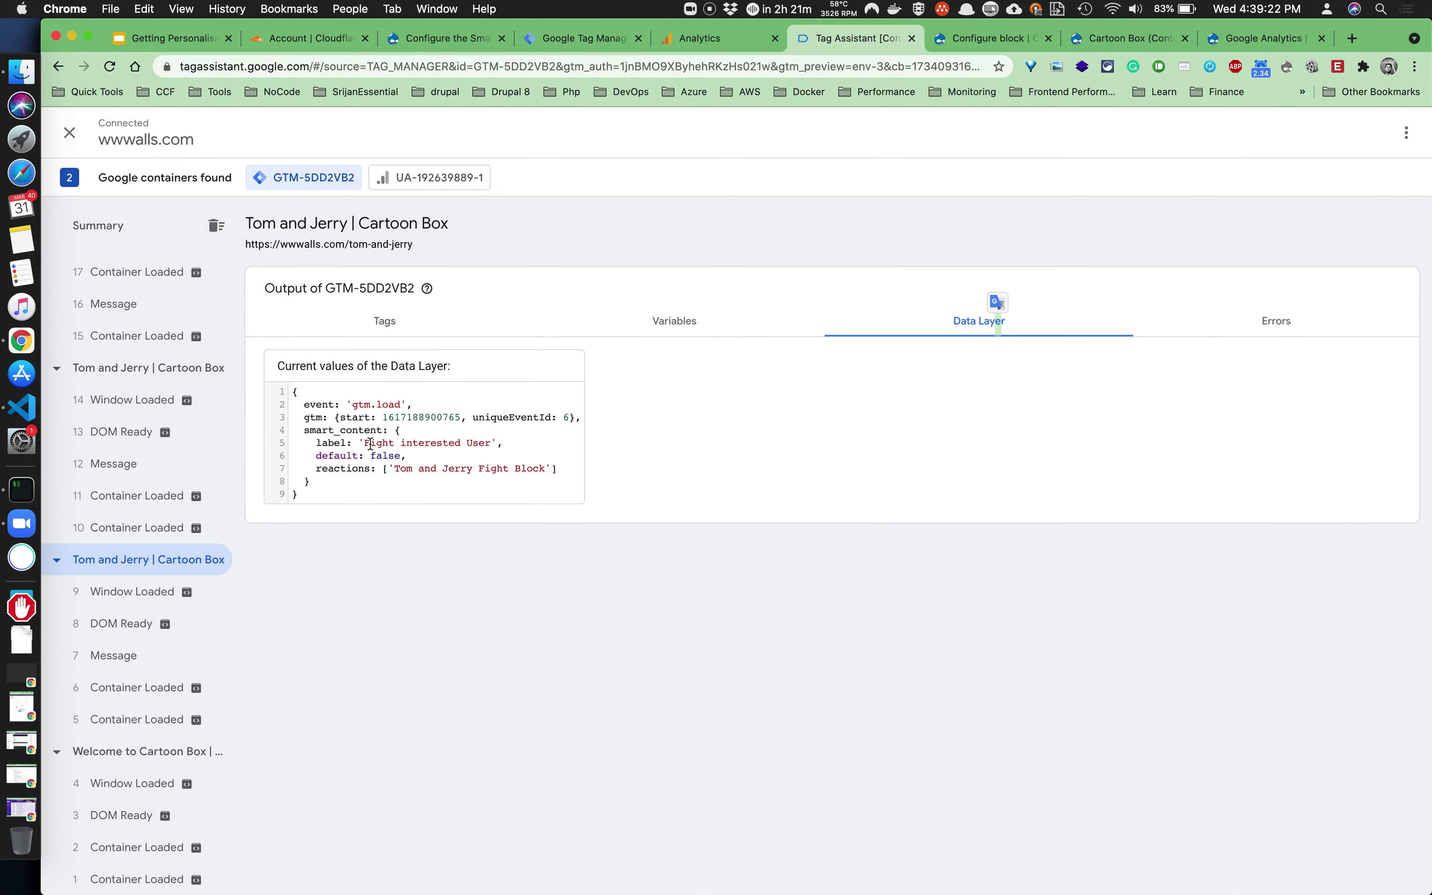
{"action": "left_click_drag", "start_coordinate": [370, 443], "coordinate": [486, 443]}
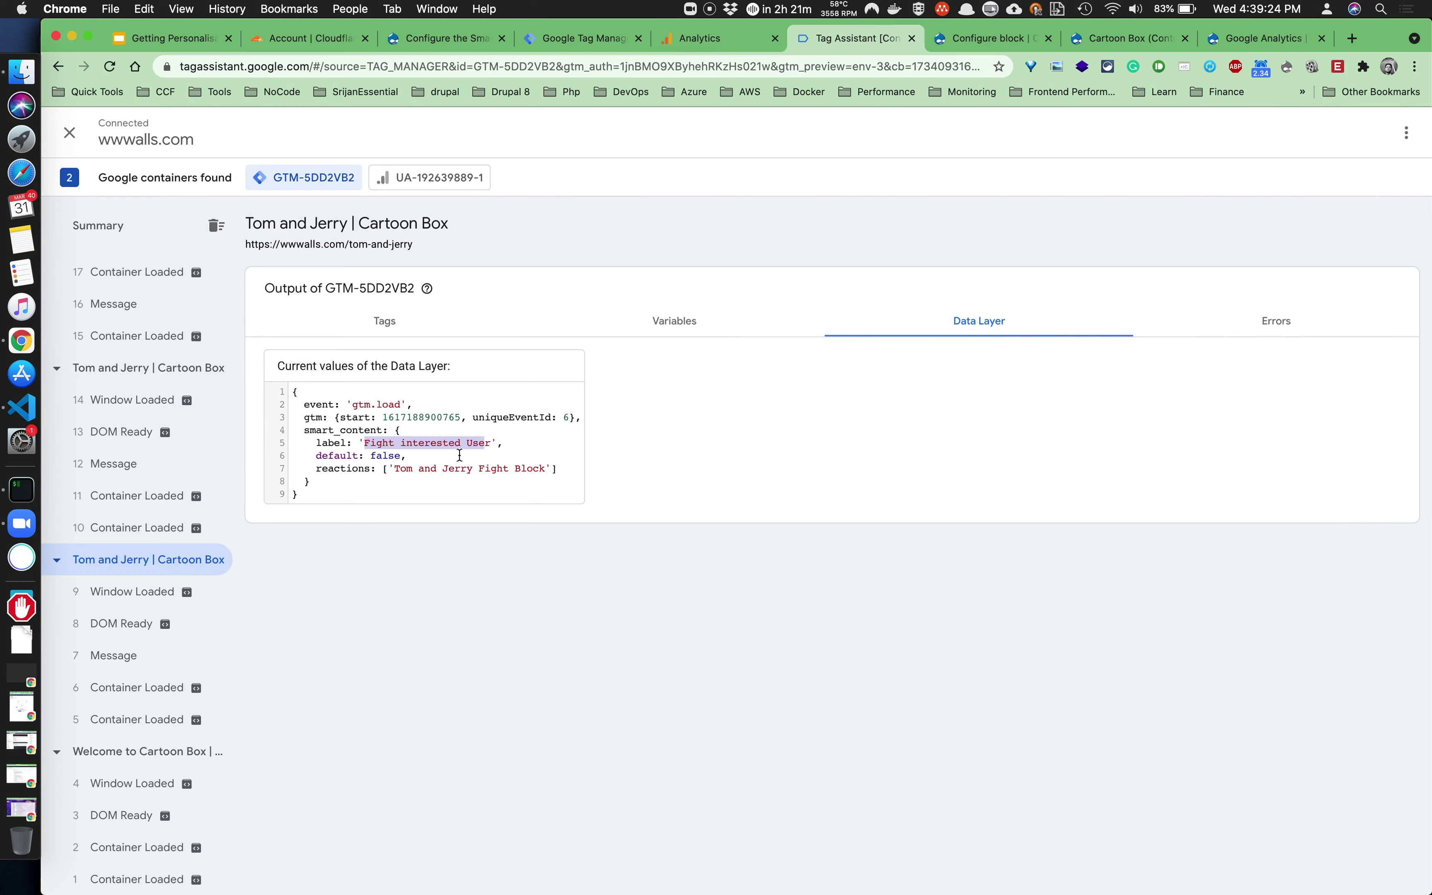
{"action": "left_click_drag", "start_coordinate": [393, 467], "coordinate": [549, 466]}
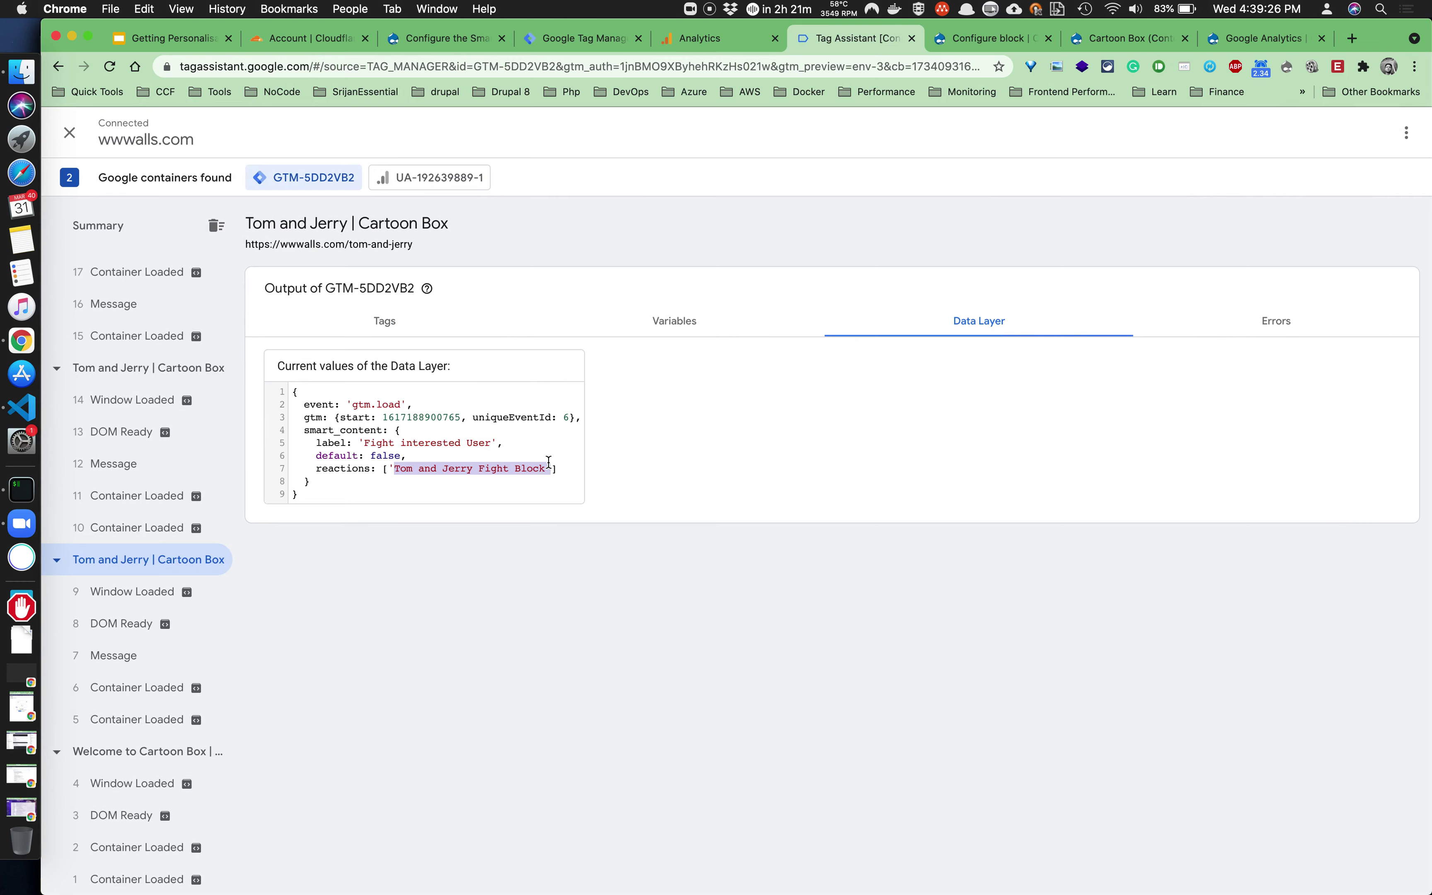
{"action": "left_click", "coordinate": [164, 369]}
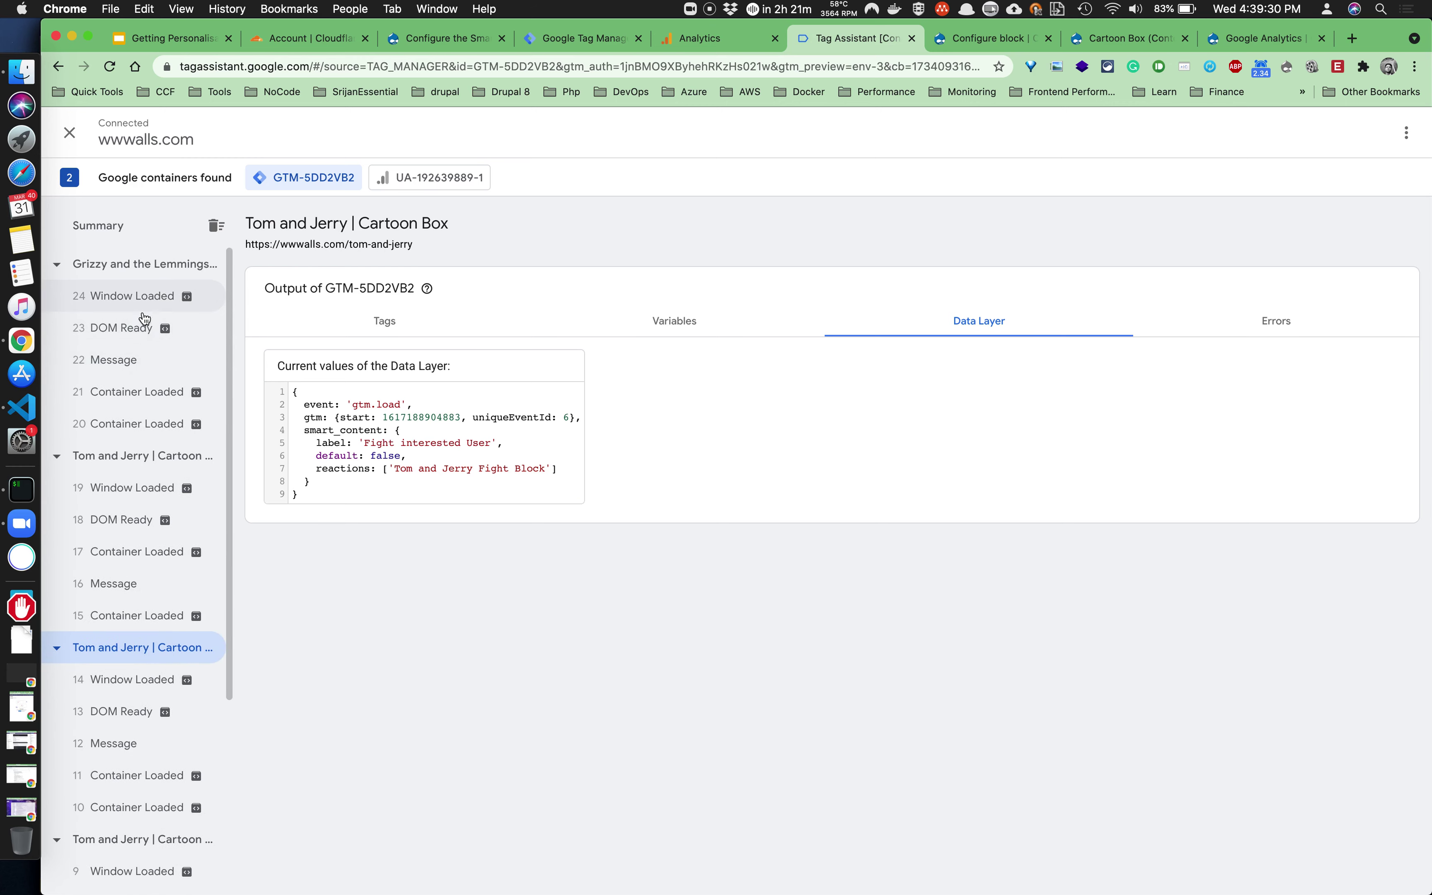
{"action": "left_click", "coordinate": [413, 178]}
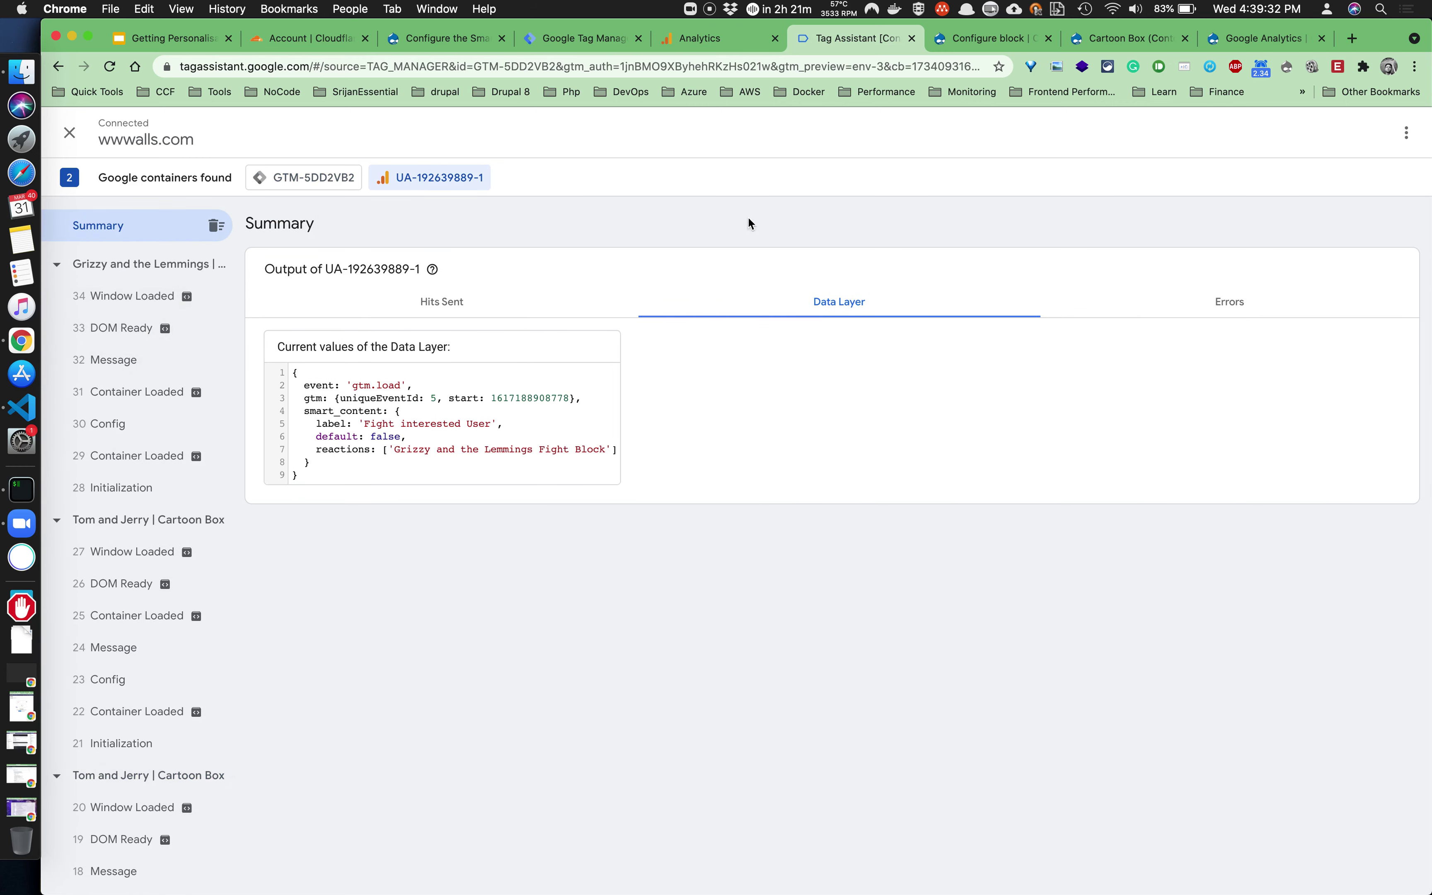
Switch to Google Analytics and show the realtime Events report for the last 30 minutes.
{"action": "left_click", "coordinate": [708, 40]}
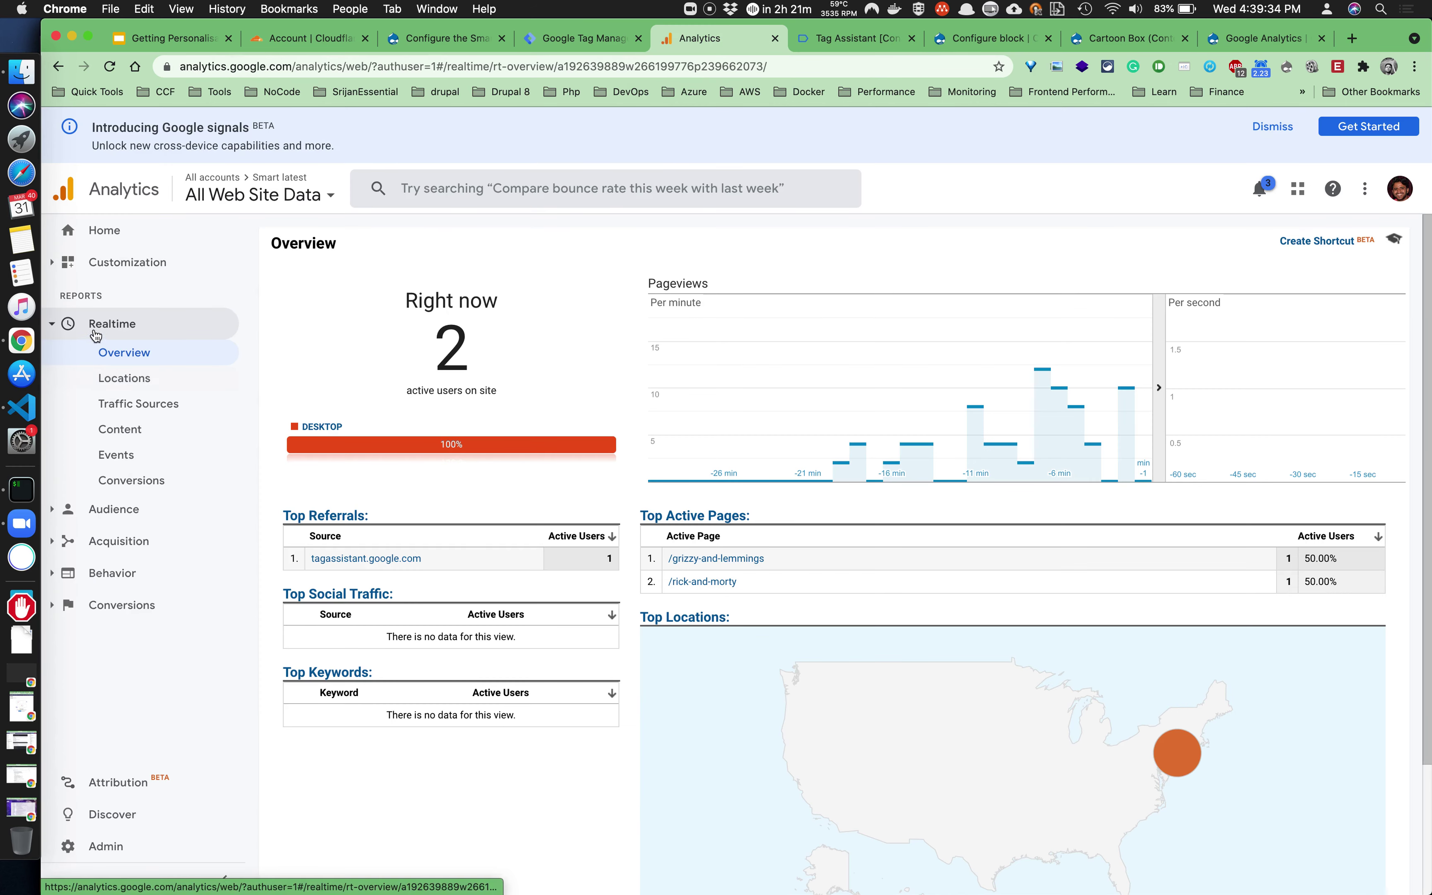
{"action": "left_click", "coordinate": [130, 454]}
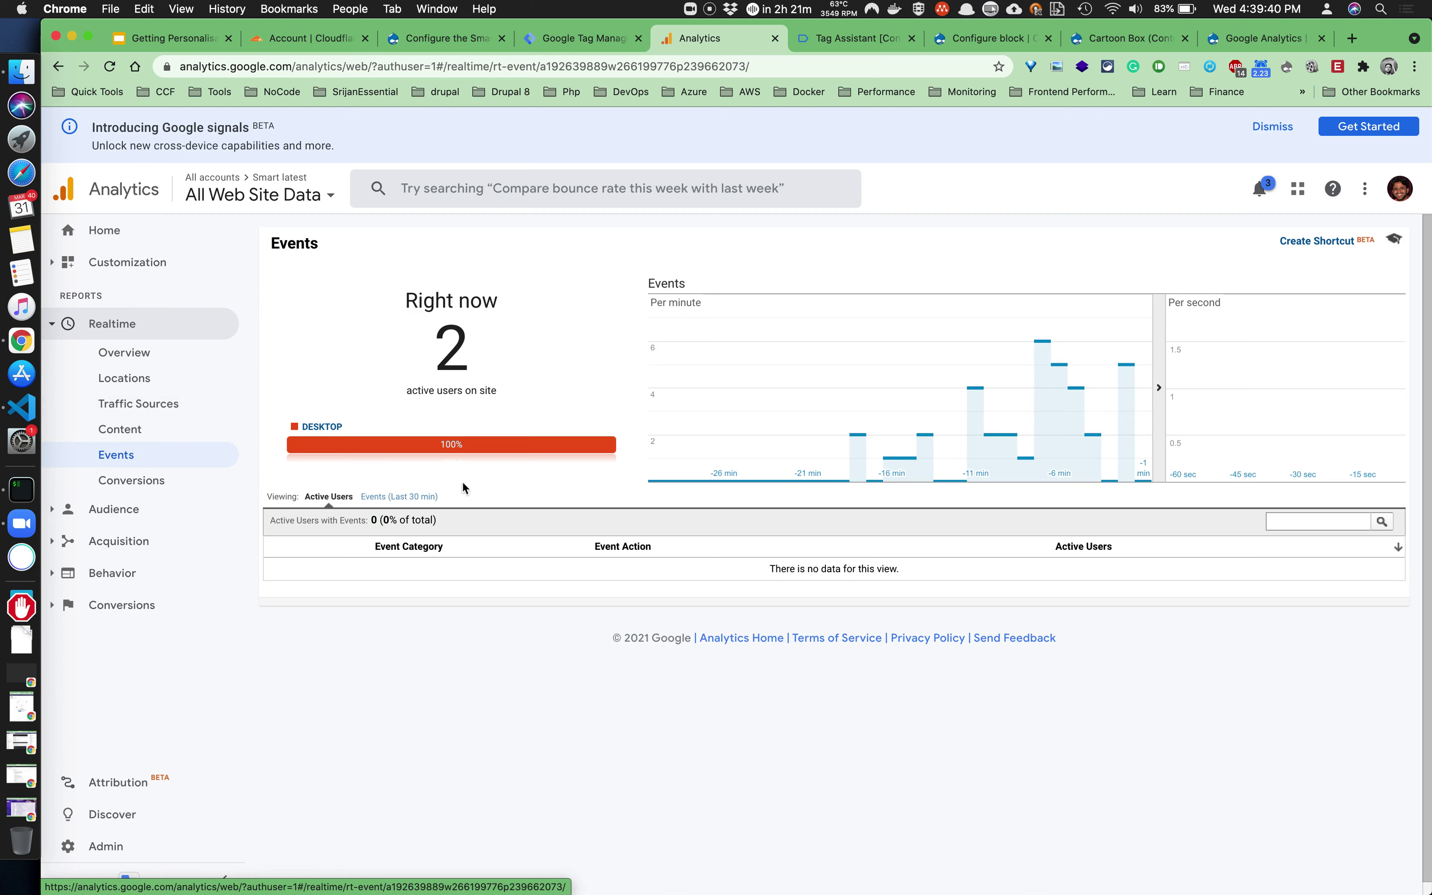
{"action": "left_click", "coordinate": [134, 510]}
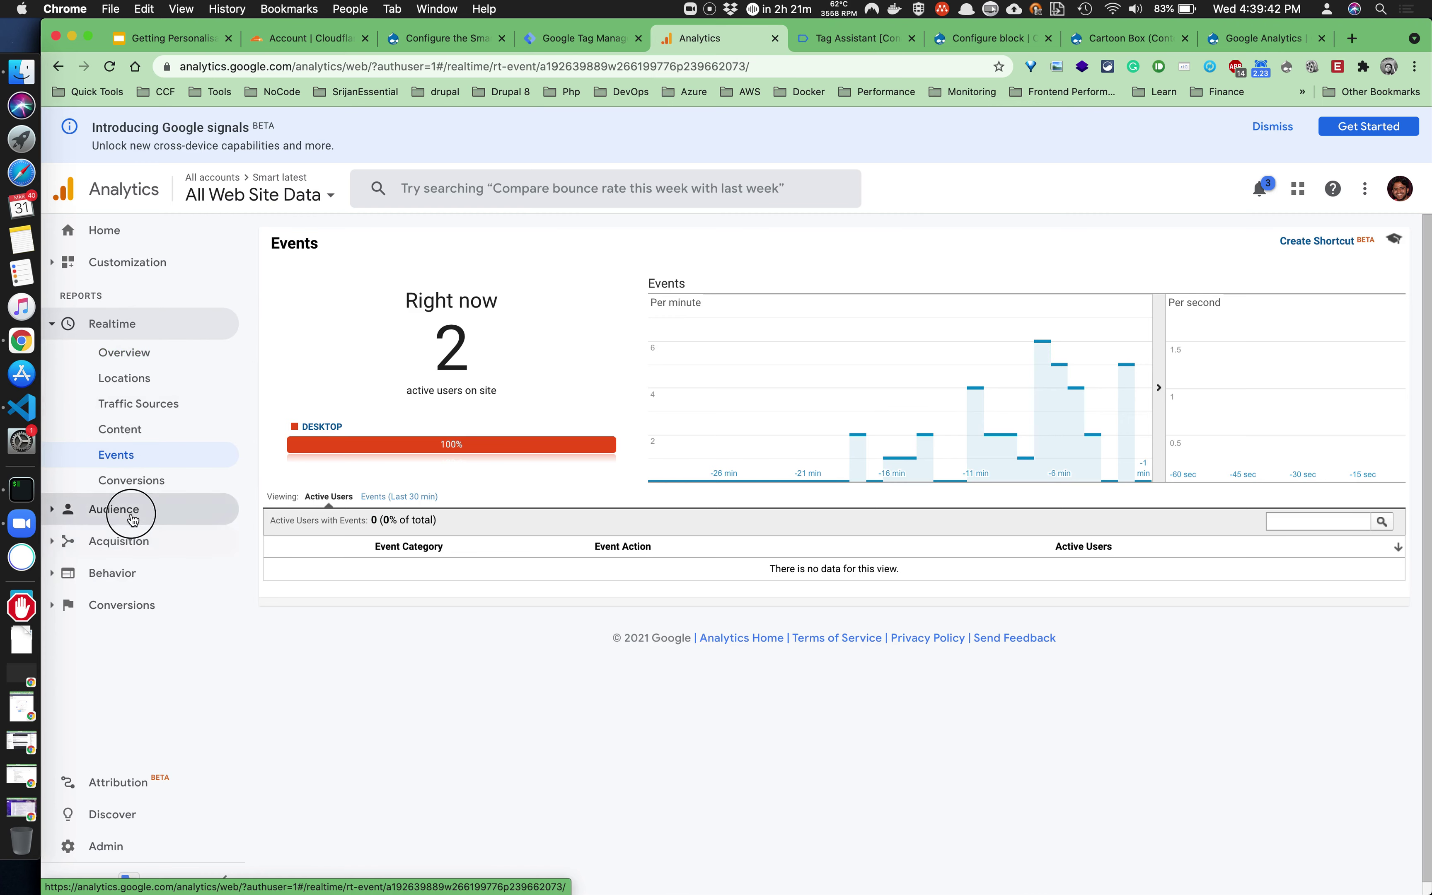
{"action": "left_click", "coordinate": [113, 355]}
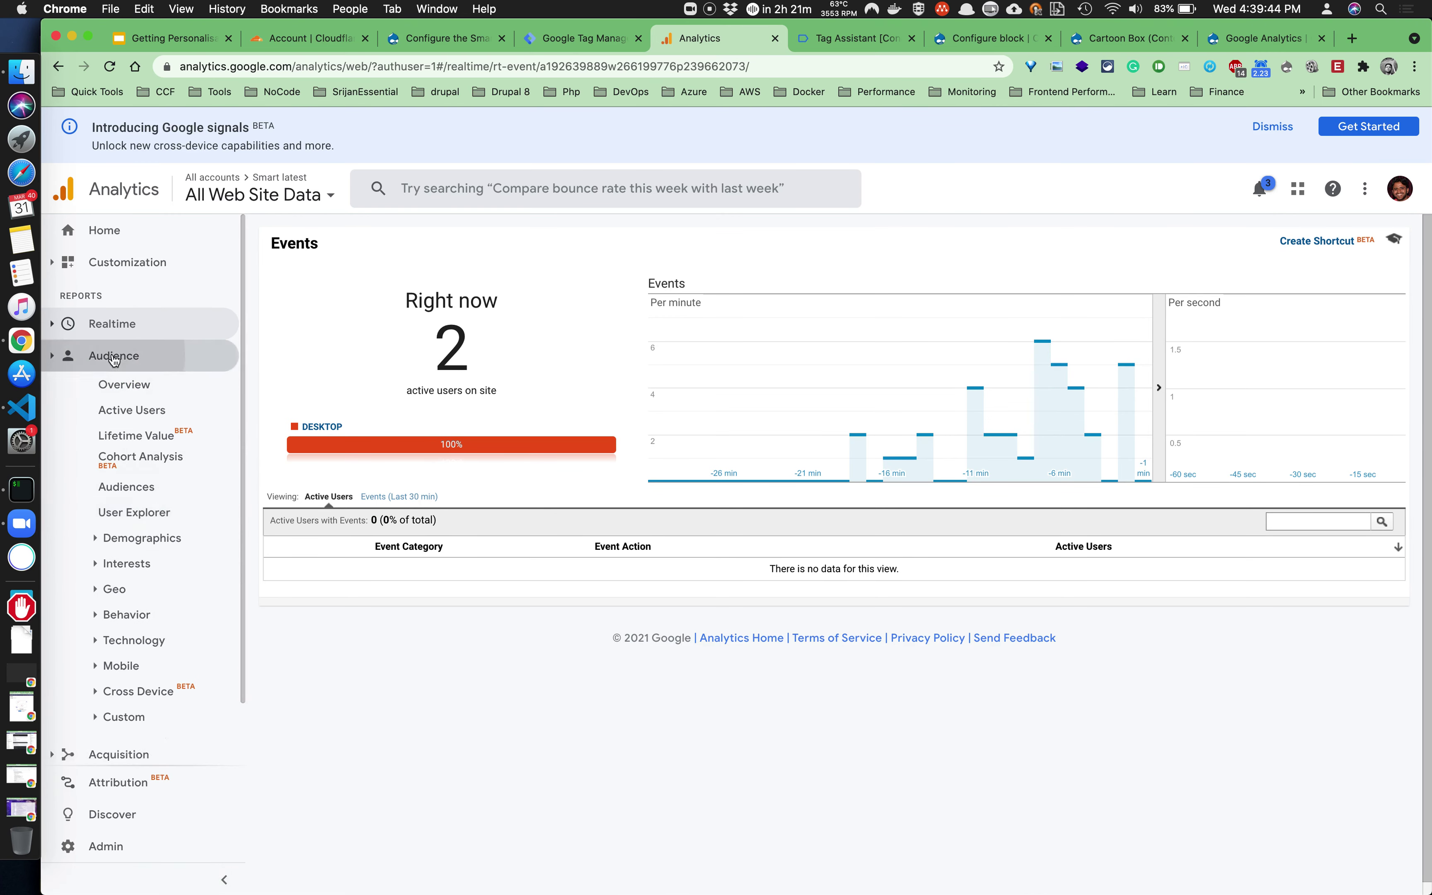
{"action": "left_click", "coordinate": [113, 328]}
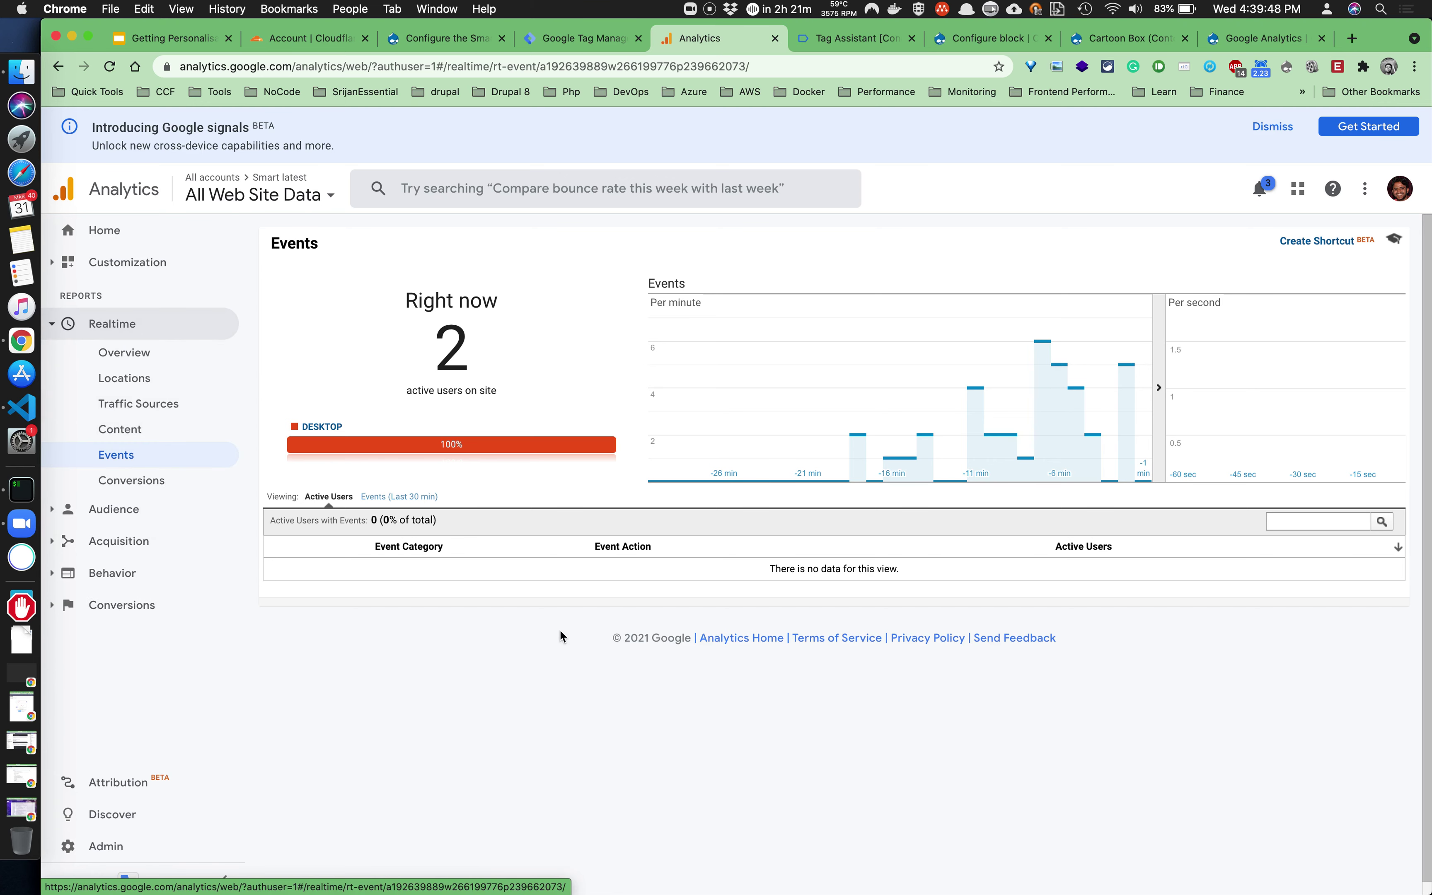
{"action": "left_click", "coordinate": [399, 497]}
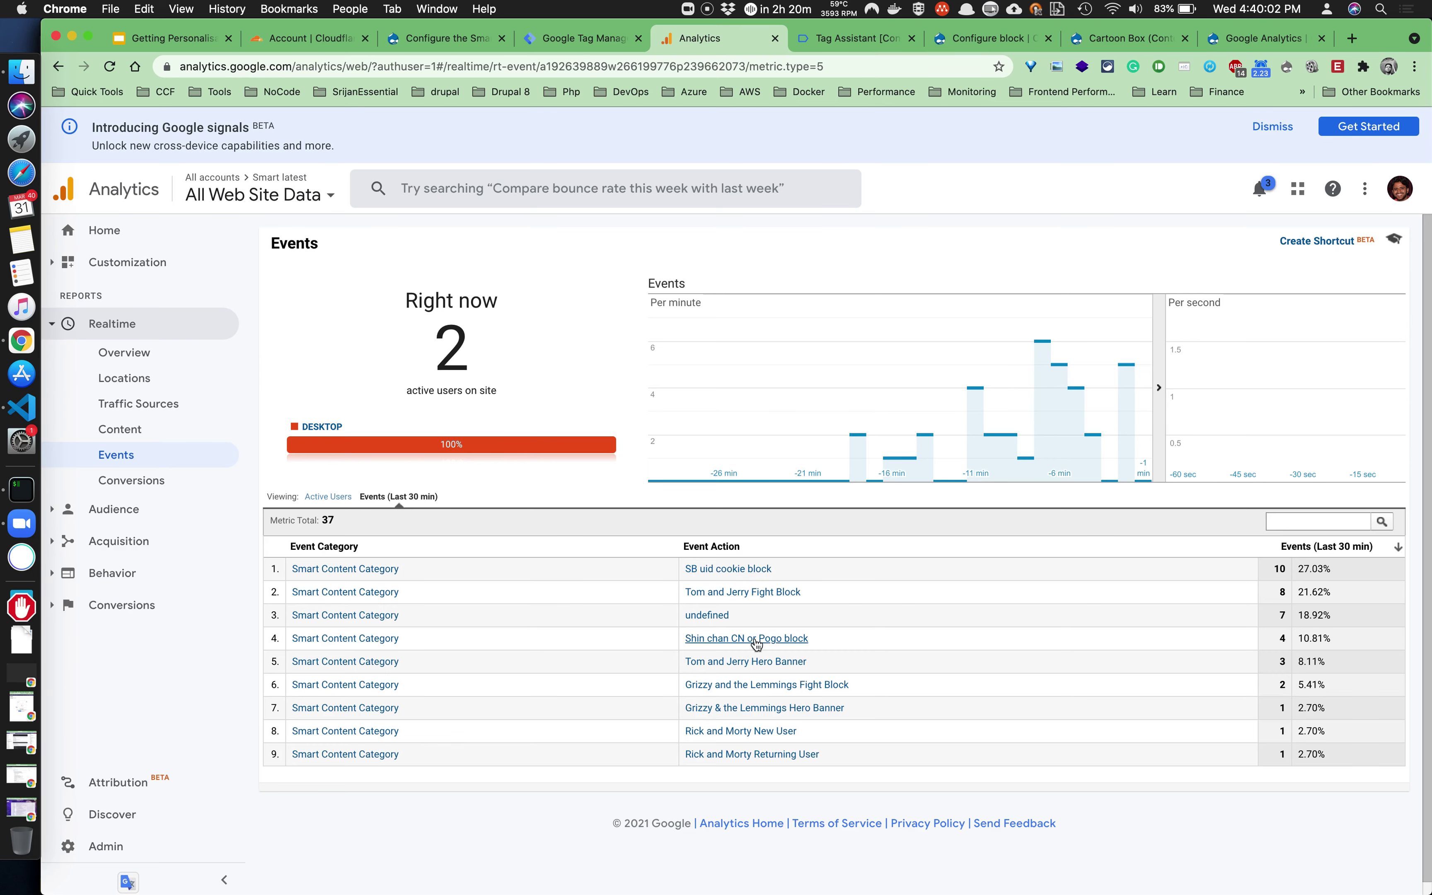
Check the Rick and Morty Returning User count in the realtime events, and visit the Rick and Morty page in the debug window.
{"action": "key", "text": "super+grave"}
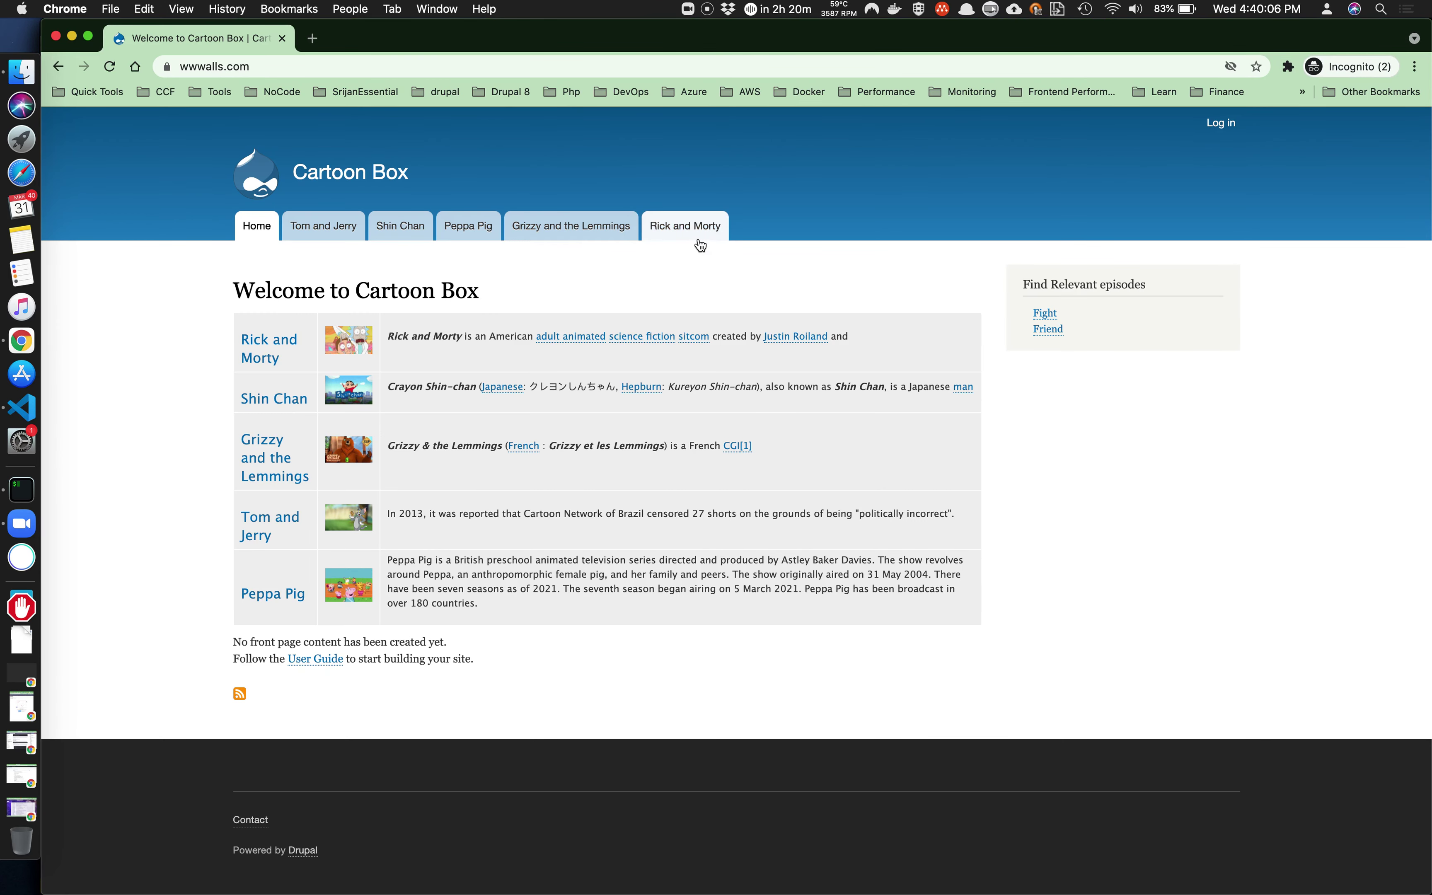
{"action": "key", "text": "super+grave"}
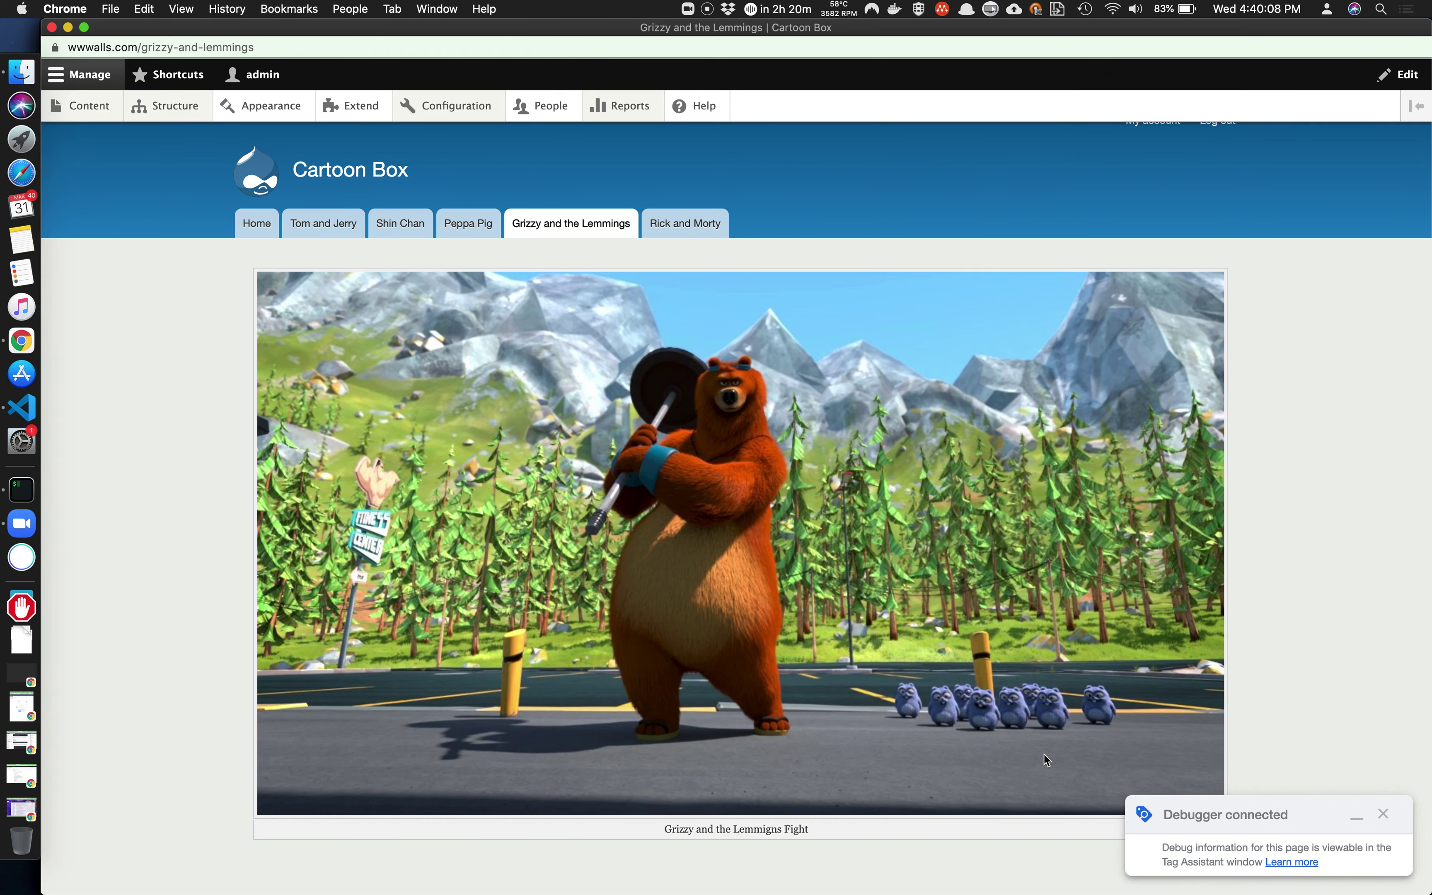
{"action": "key", "text": "super+grave"}
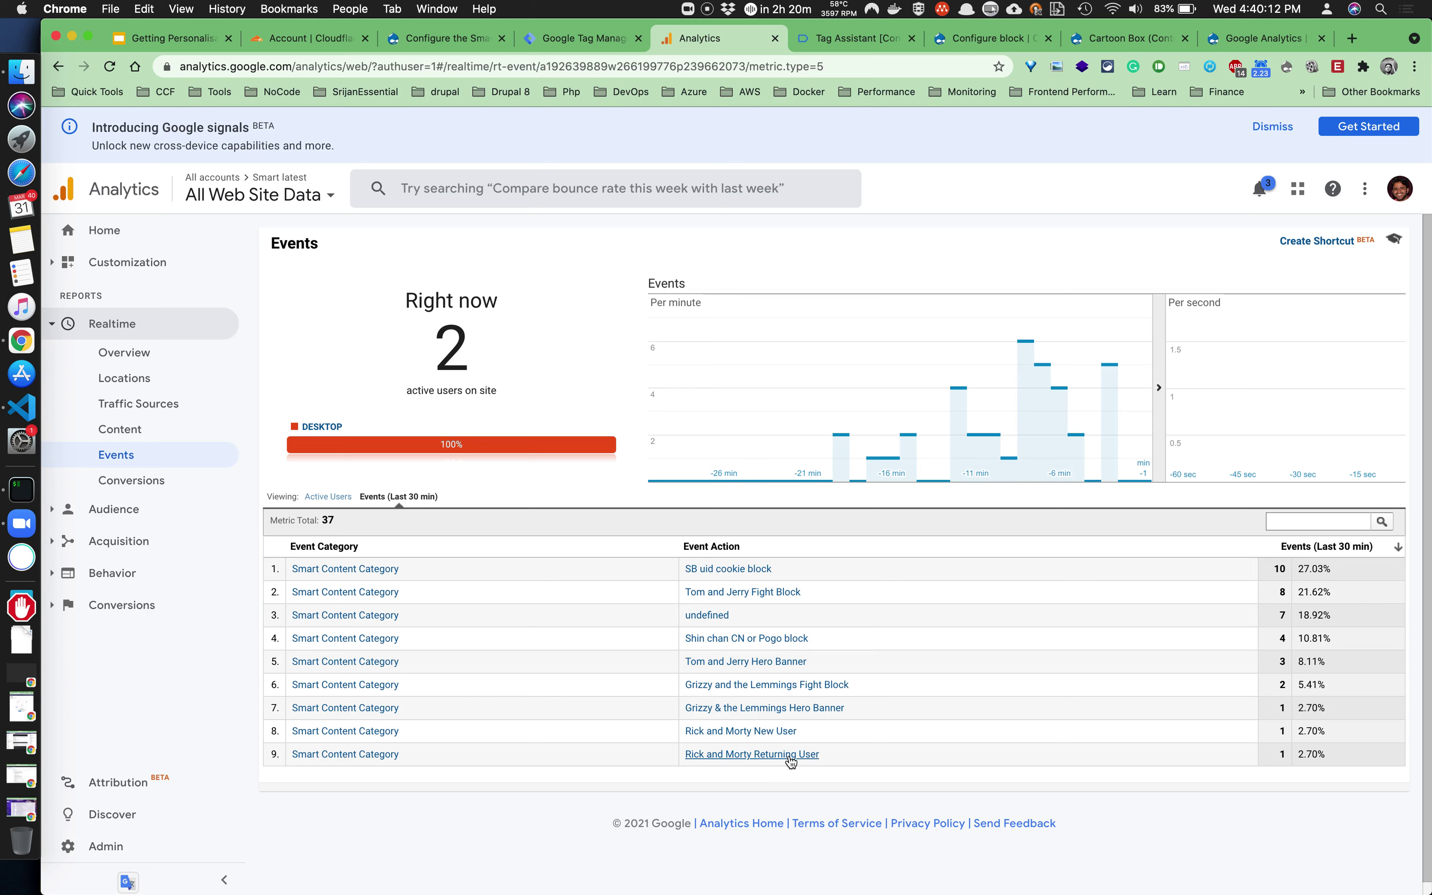
{"action": "left_click", "coordinate": [1281, 756]}
{"action": "key", "text": "super+grave"}
{"action": "left_click", "coordinate": [693, 240]}
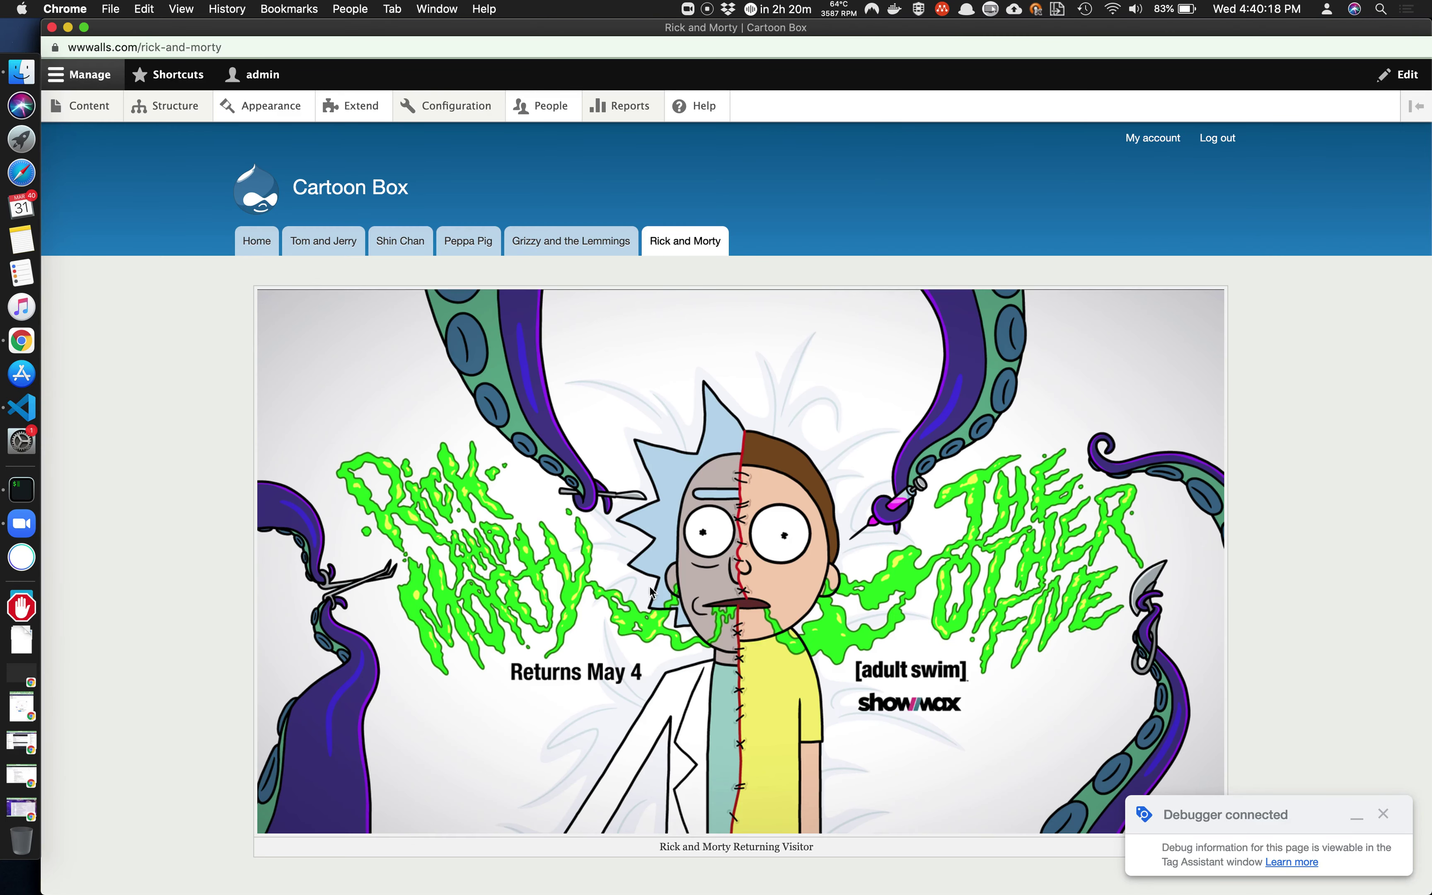
Return to the realtime Events report and check the updated count for the Rick and Morty Returning User action.
{"action": "key", "text": "super+grave"}
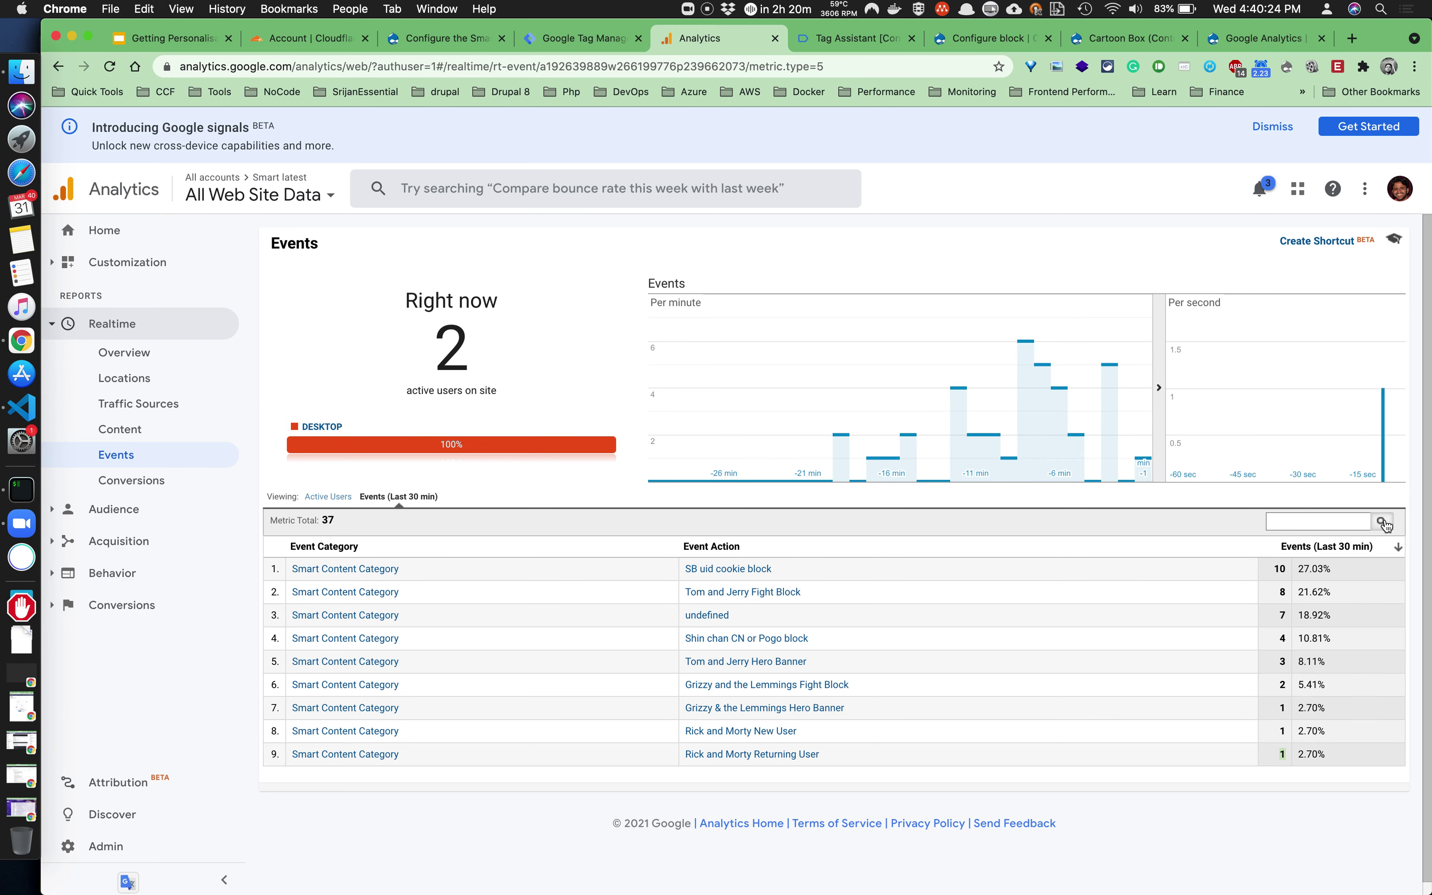
{"action": "left_click", "coordinate": [1392, 546]}
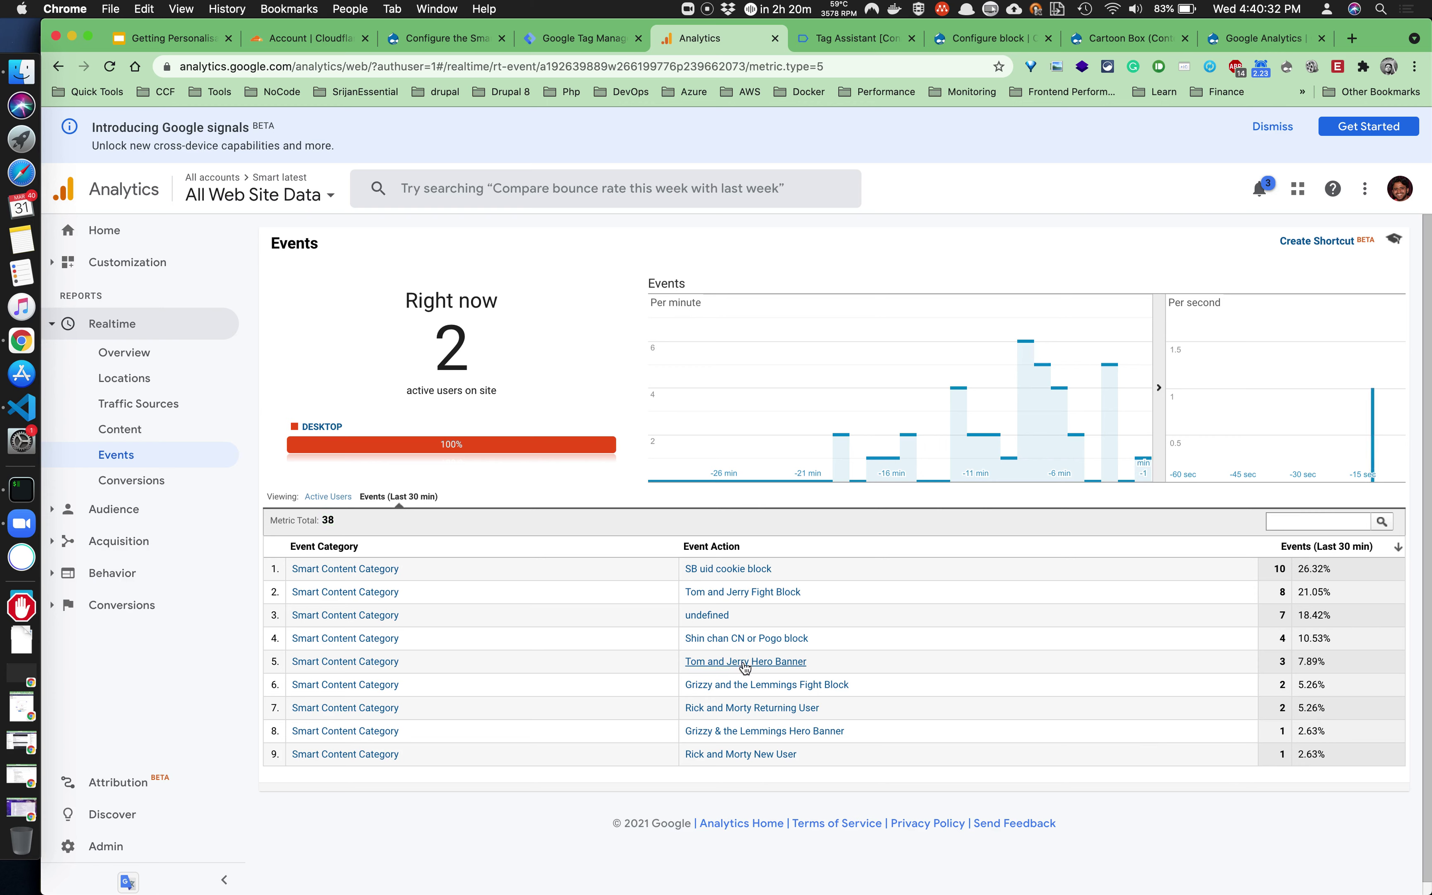
{"action": "left_click", "coordinate": [1282, 708]}
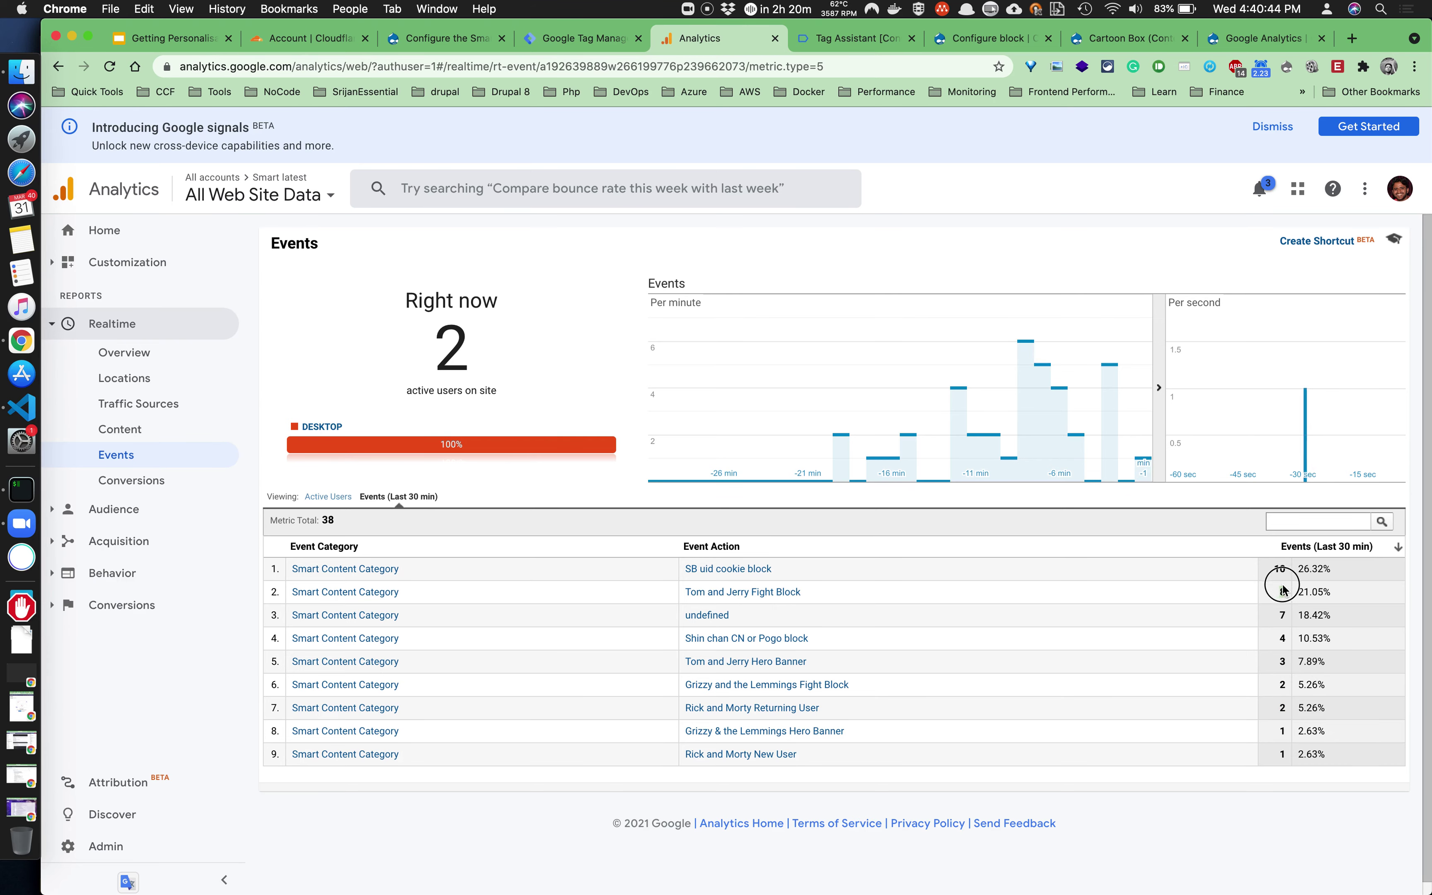
Follow the Fight link under Find Relevant episodes in the debug window, and visit the Tom and Jerry page.
{"action": "key", "text": "super+grave"}
{"action": "scroll", "coordinate": [523, 321], "scroll_direction": "down", "scroll_amount": 5}
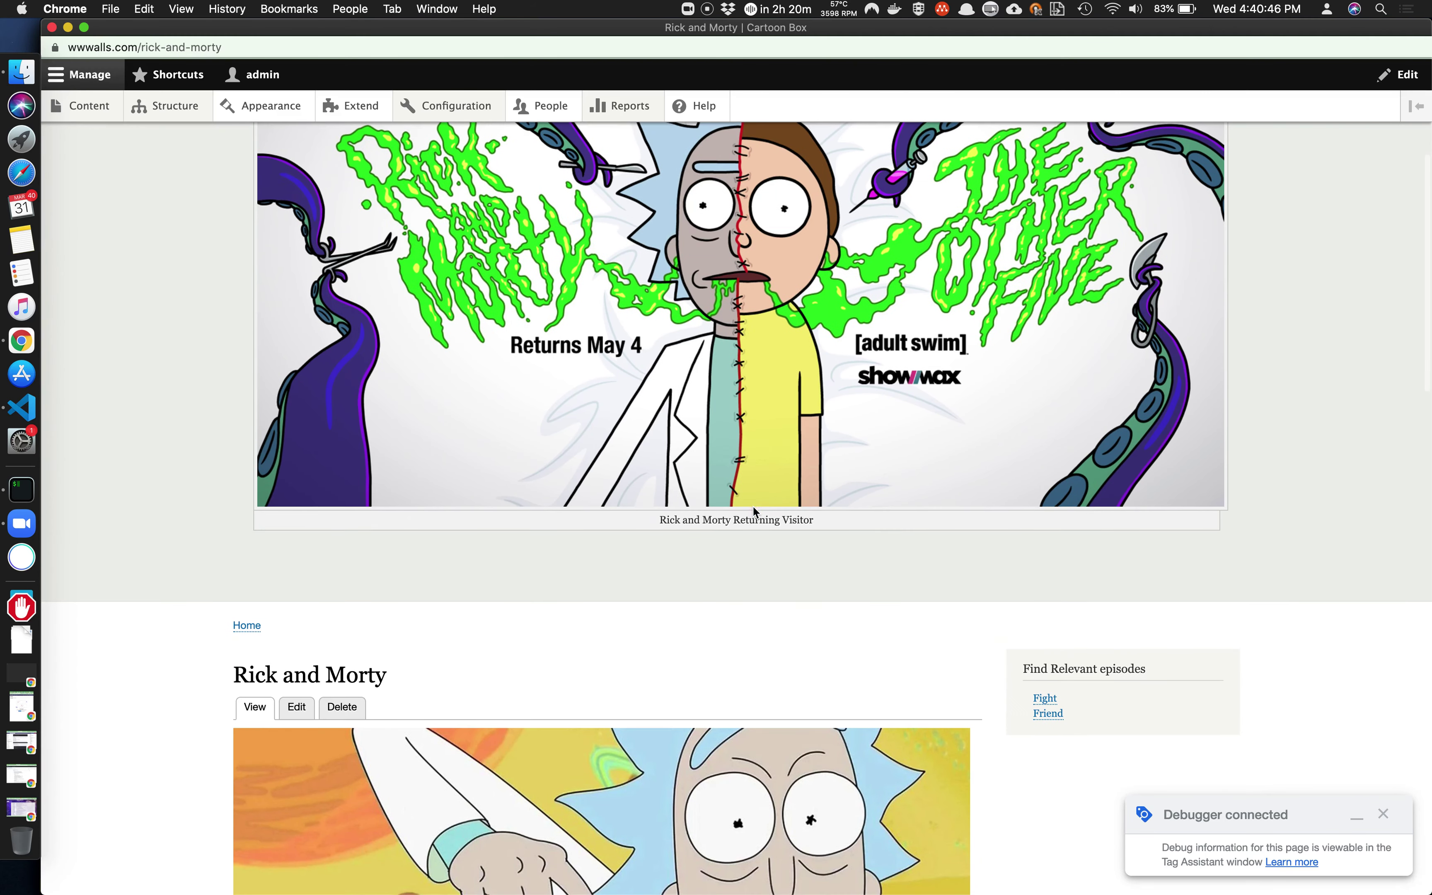
{"action": "left_click", "coordinate": [1042, 698]}
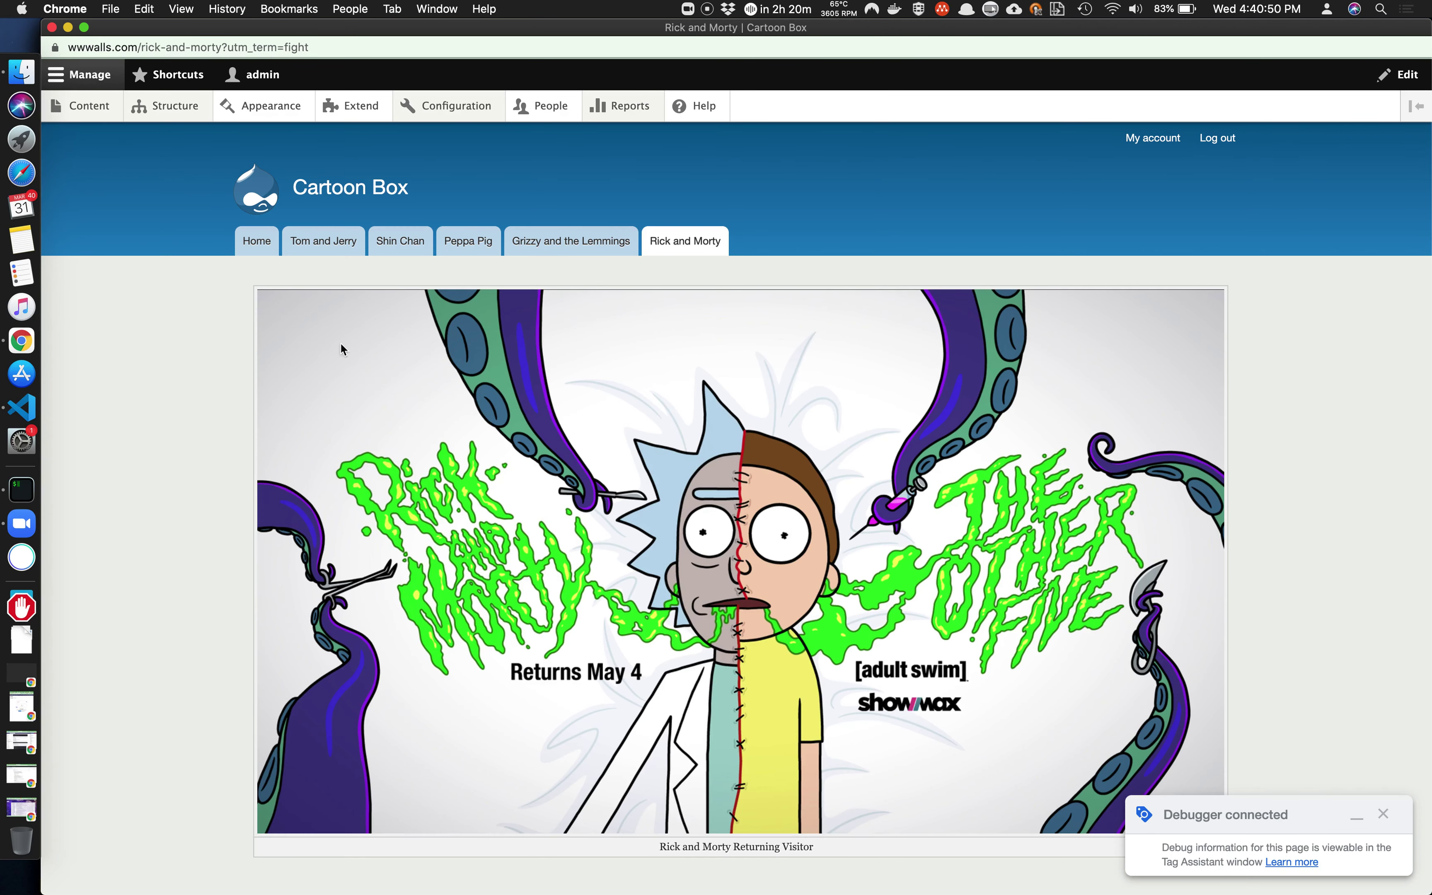
{"action": "left_click", "coordinate": [322, 247]}
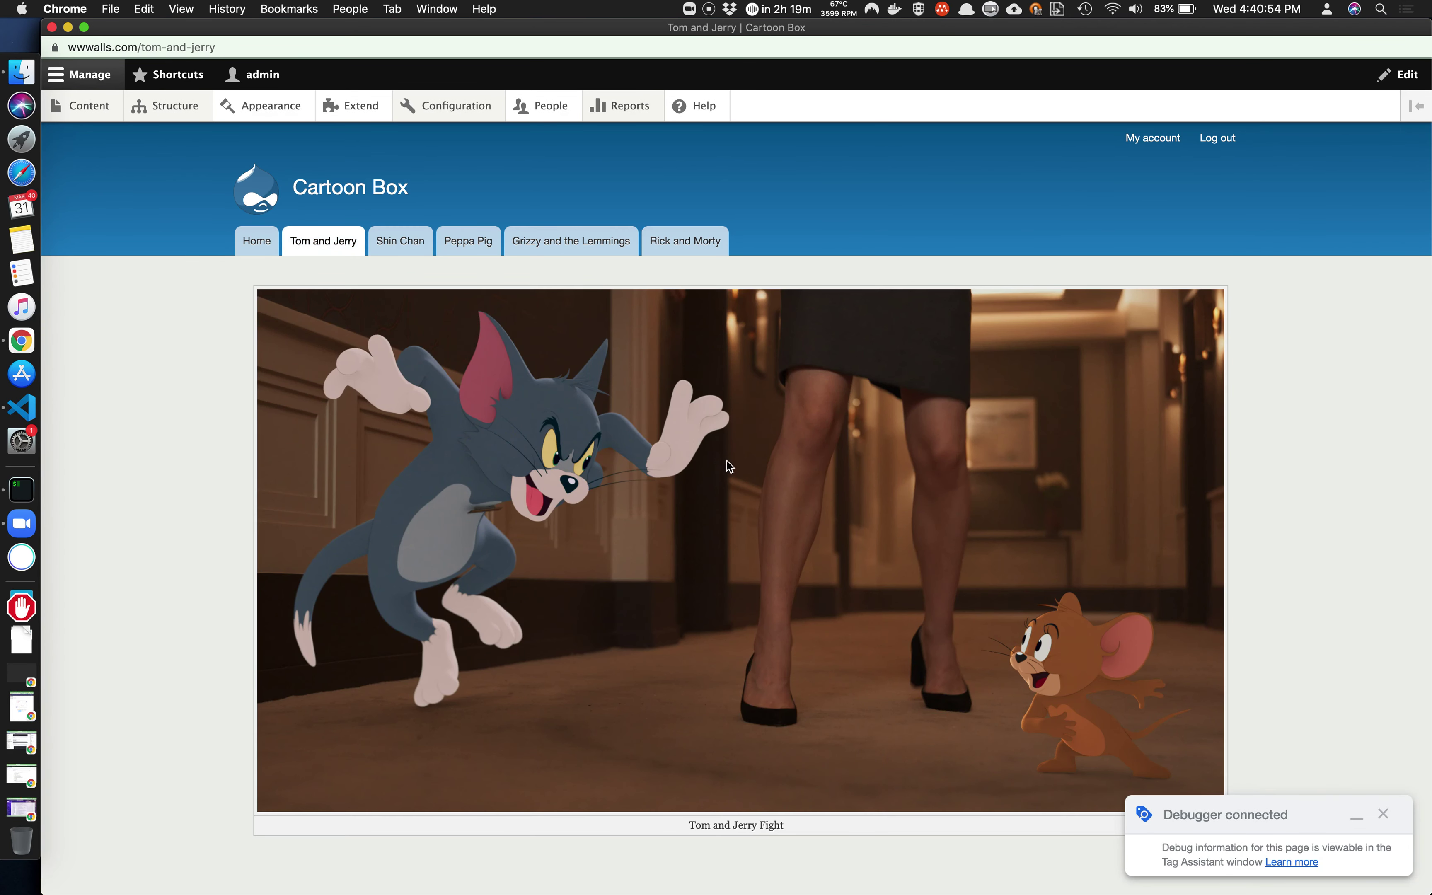
Go back to the realtime Events report and check the count for the Tom and Jerry Fight Block action.
{"action": "key", "text": "super+grave"}
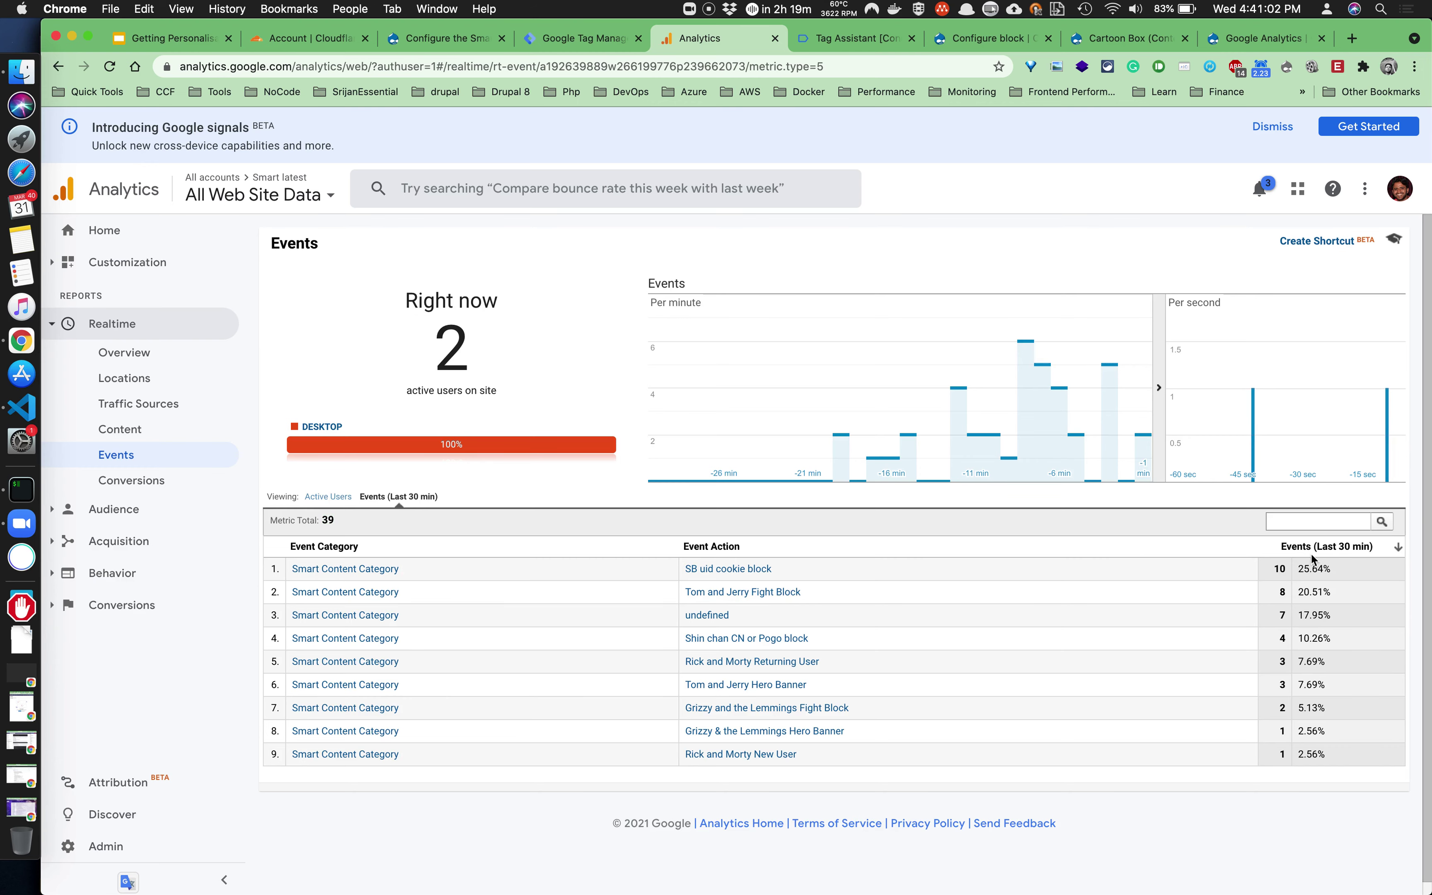
{"action": "left_click", "coordinate": [1381, 523]}
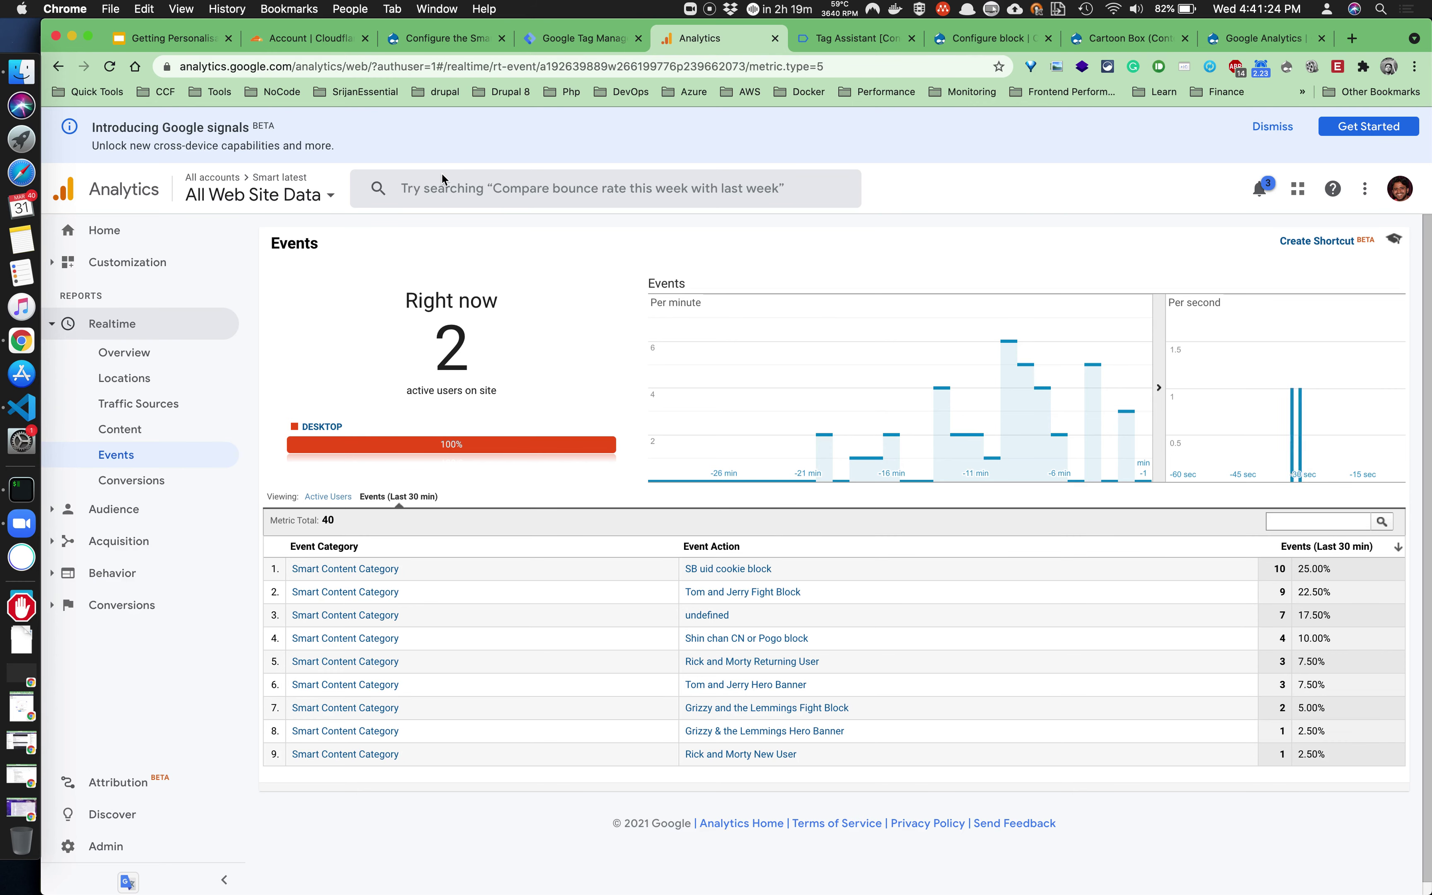
Show the Cloudflare account home listing the wwwalls.com site, and switch to Visual Studio Code.
{"action": "left_click", "coordinate": [307, 41]}
{"action": "key", "text": "super+Tab"}
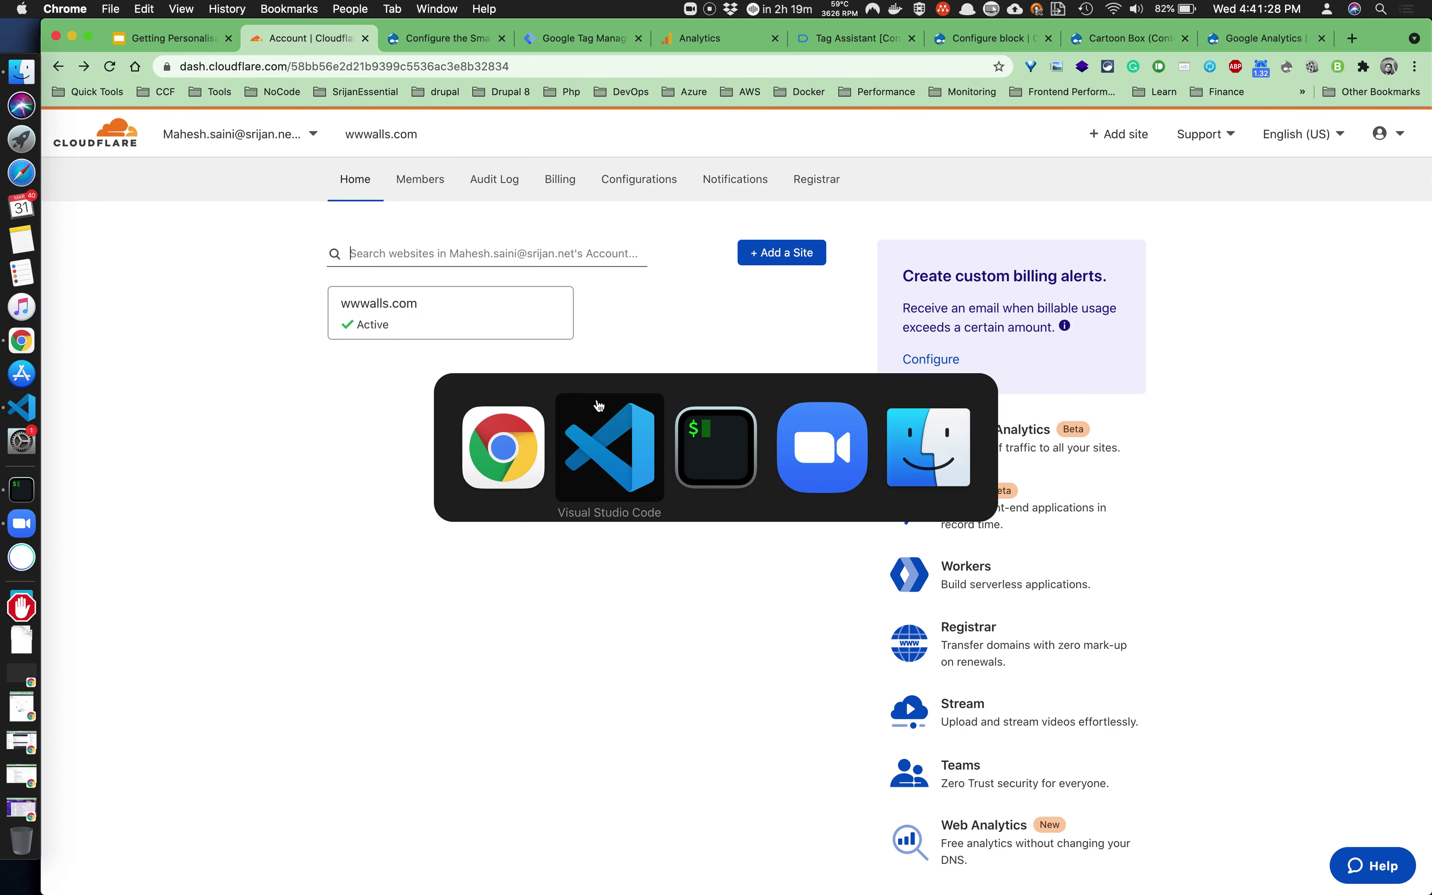